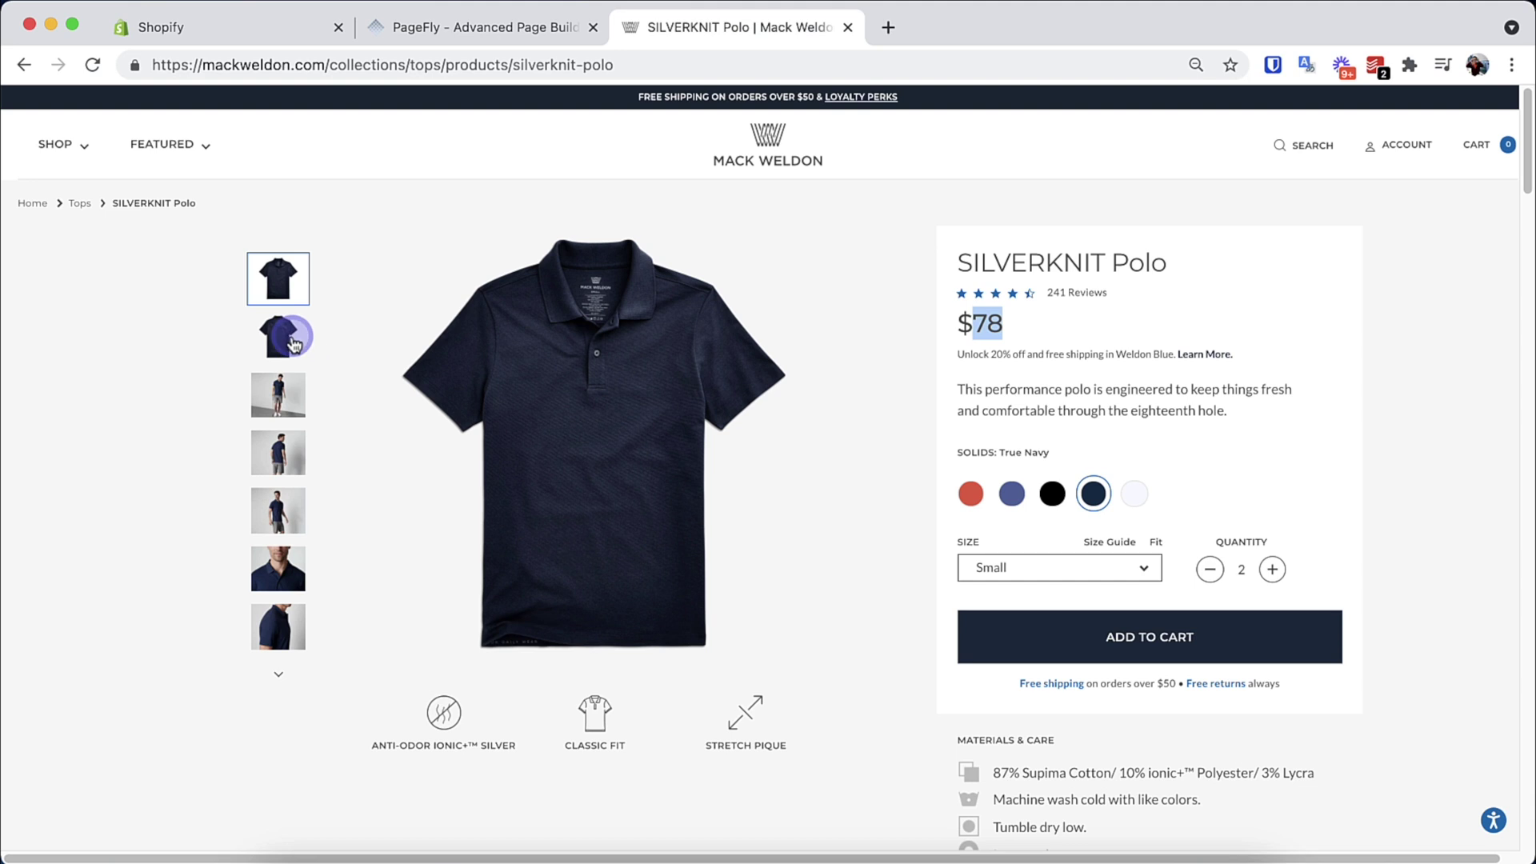
View the third and fourth gallery images of the SILVERKNIT Polo on the reference product page
left_click(281, 384)
left_click(279, 446)
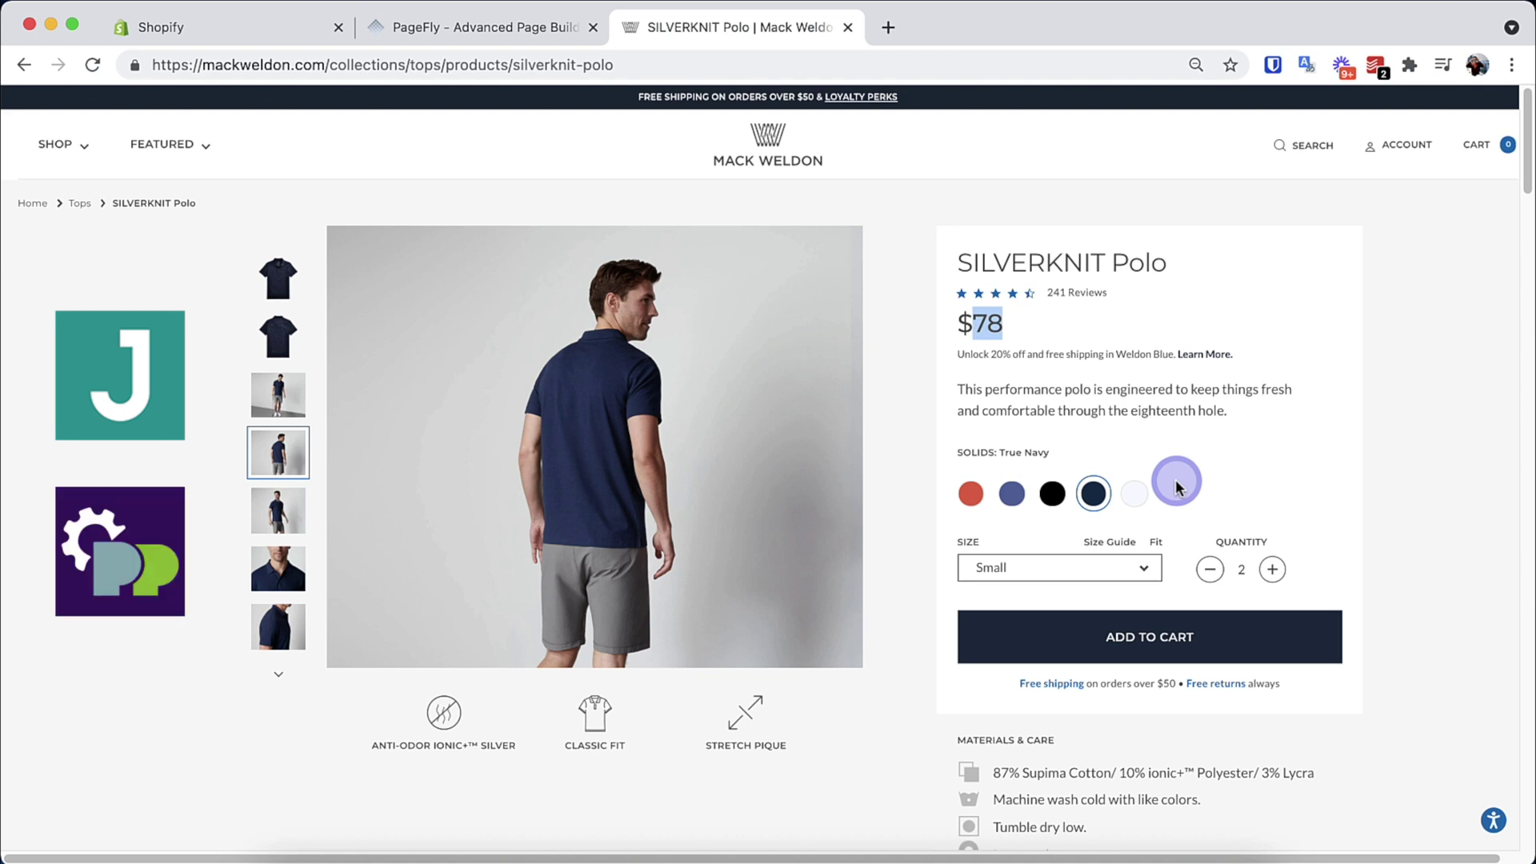
left_click(1209, 502)
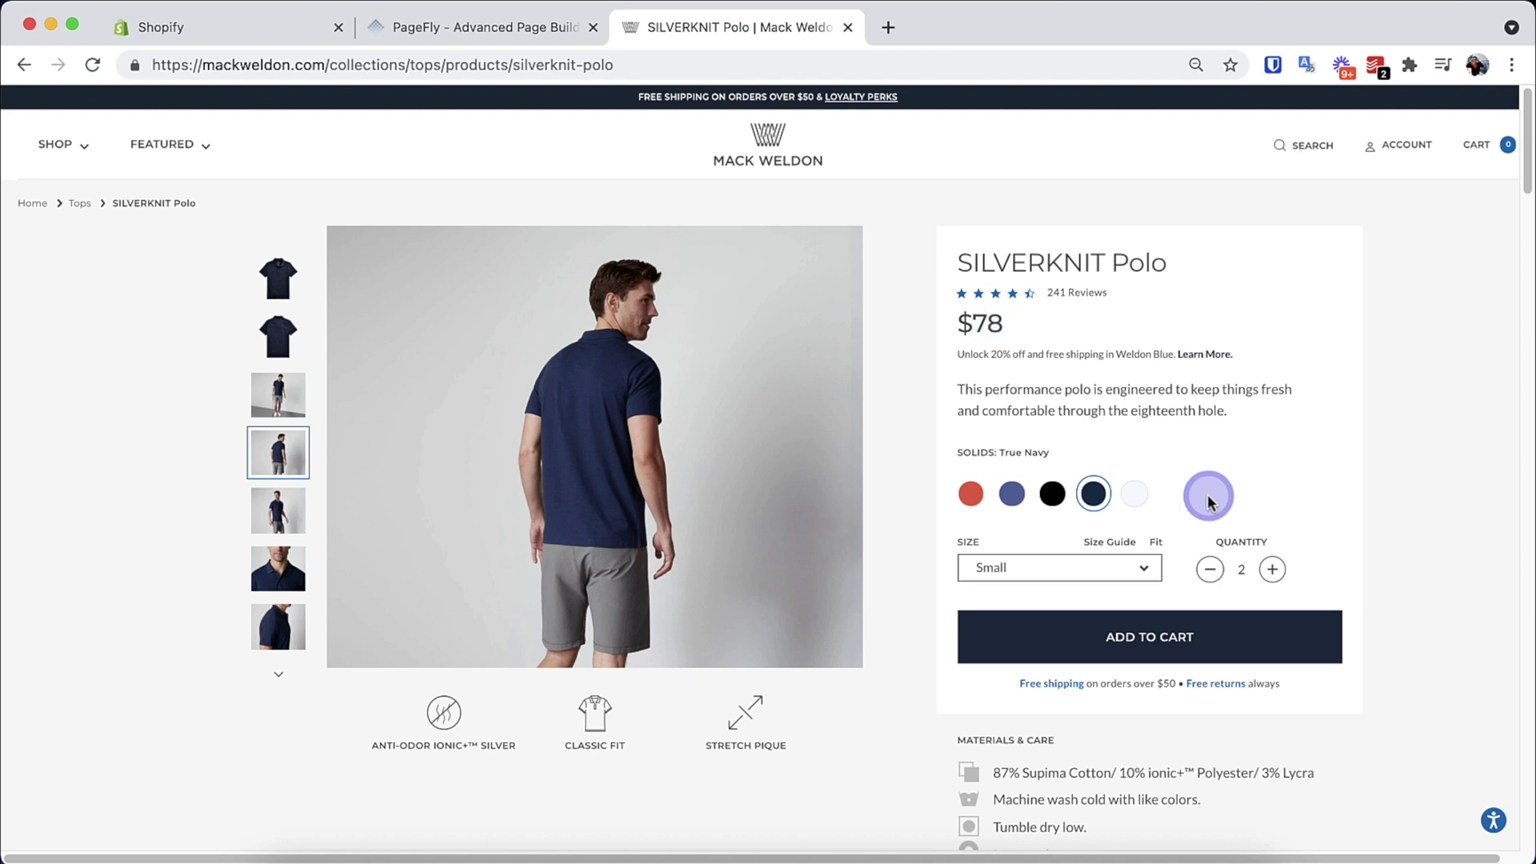
Inspect the product title's font and color with the browser's element inspector
right_click(1209, 502)
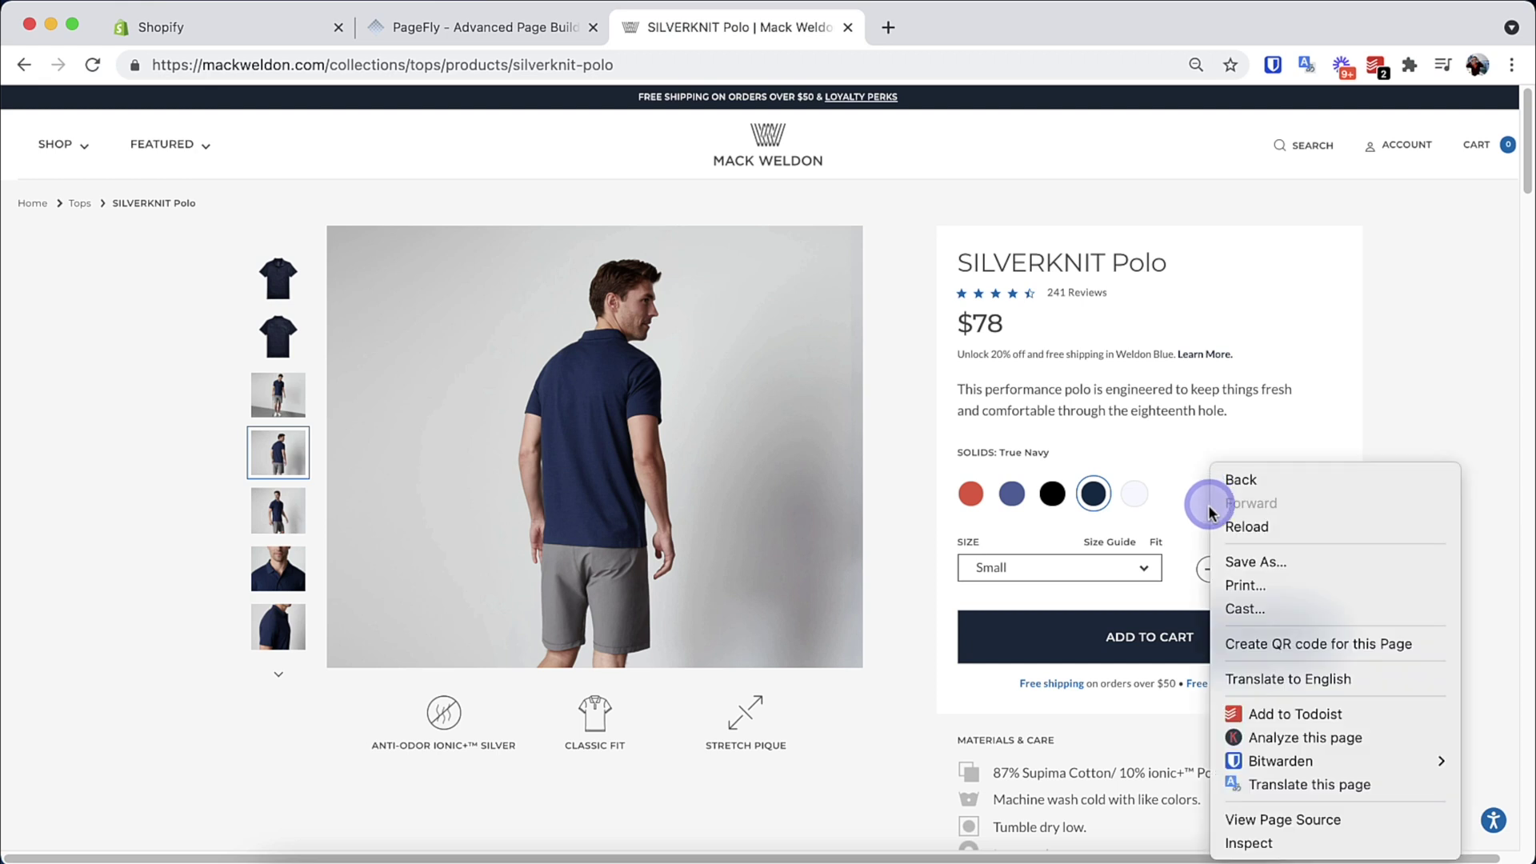
left_click(1272, 846)
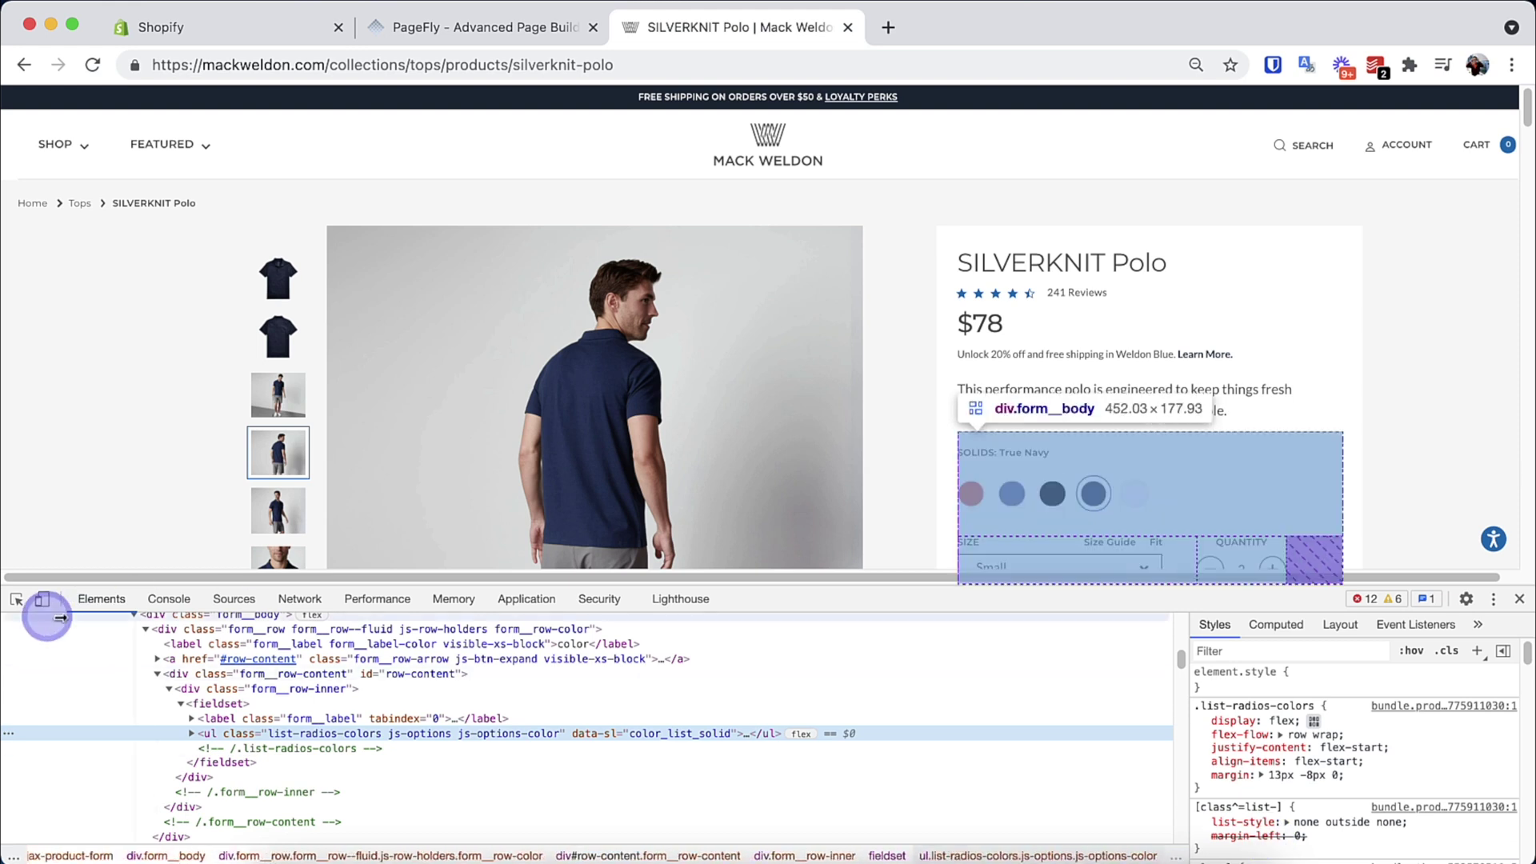
left_click(16, 602)
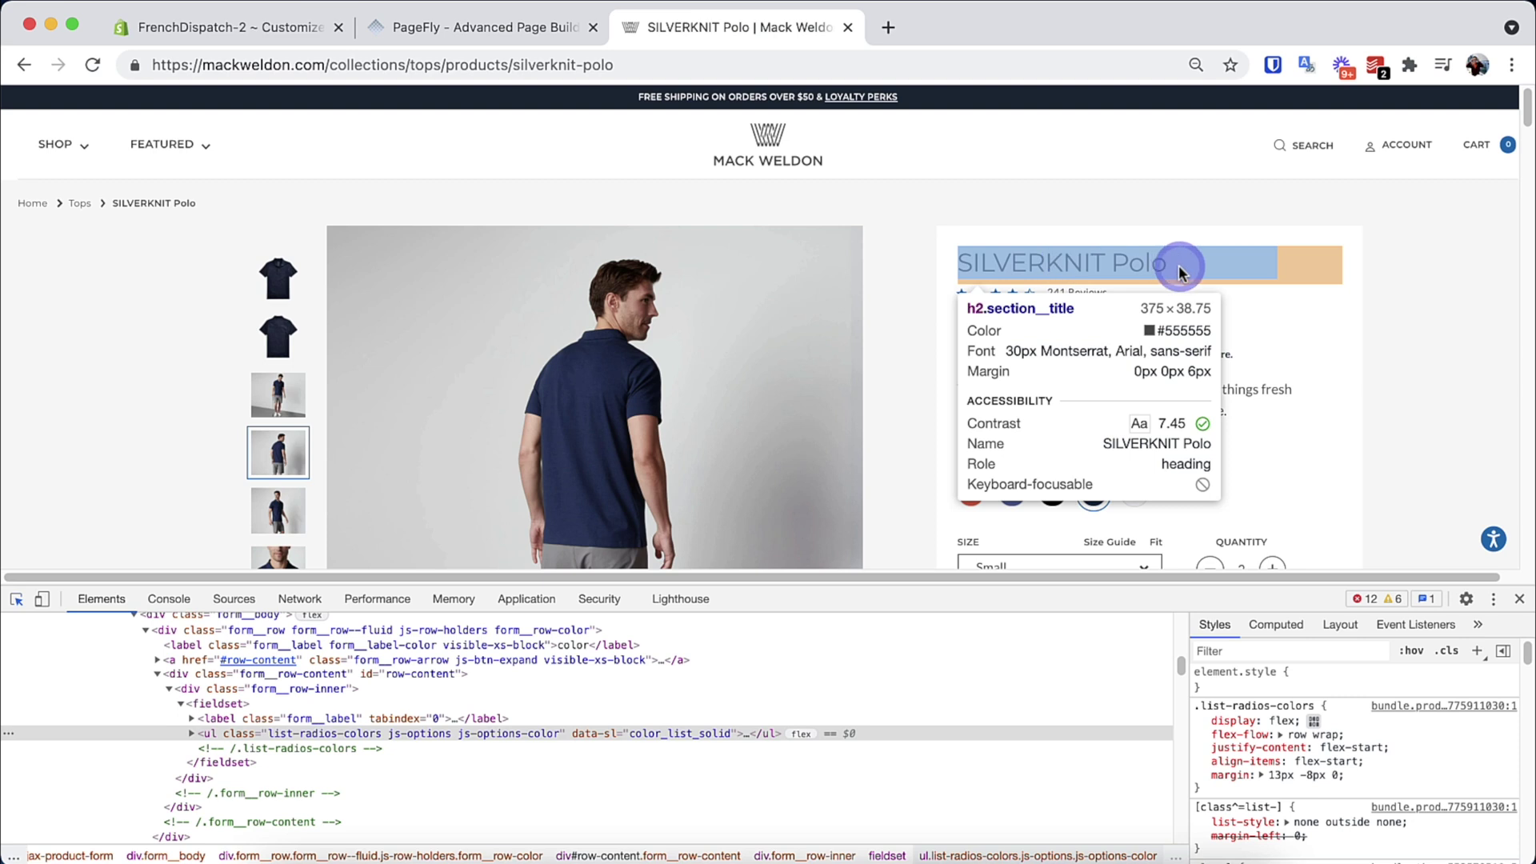
Check the font and color values in the Properties note, and review the heading and body fonts in the Shopify theme's Typography settings
key("super+Tab")
key("super+Tab")
key("super+Tab")
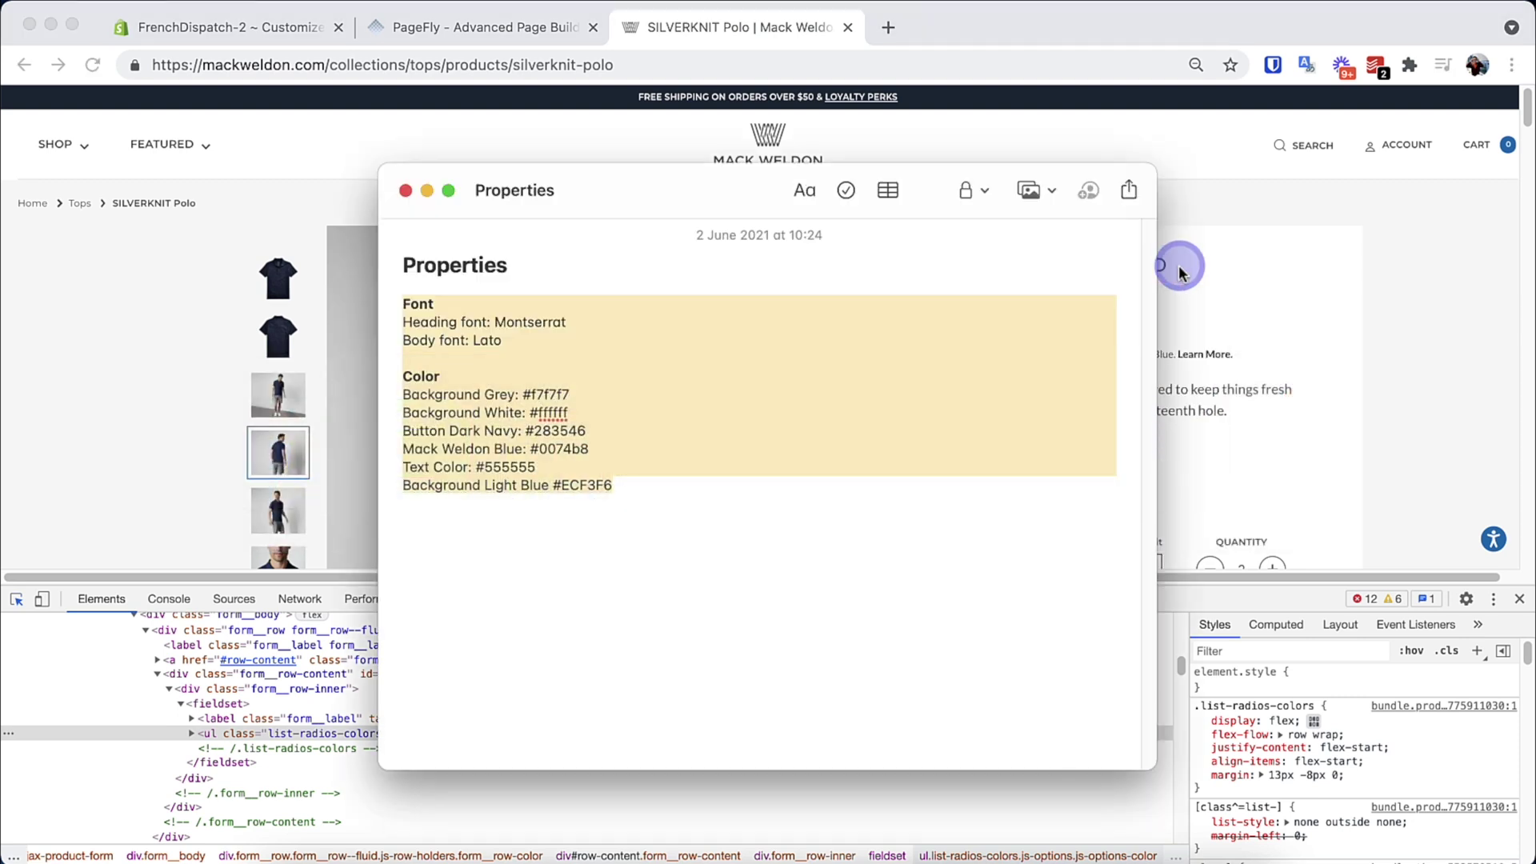
left_click(291, 34)
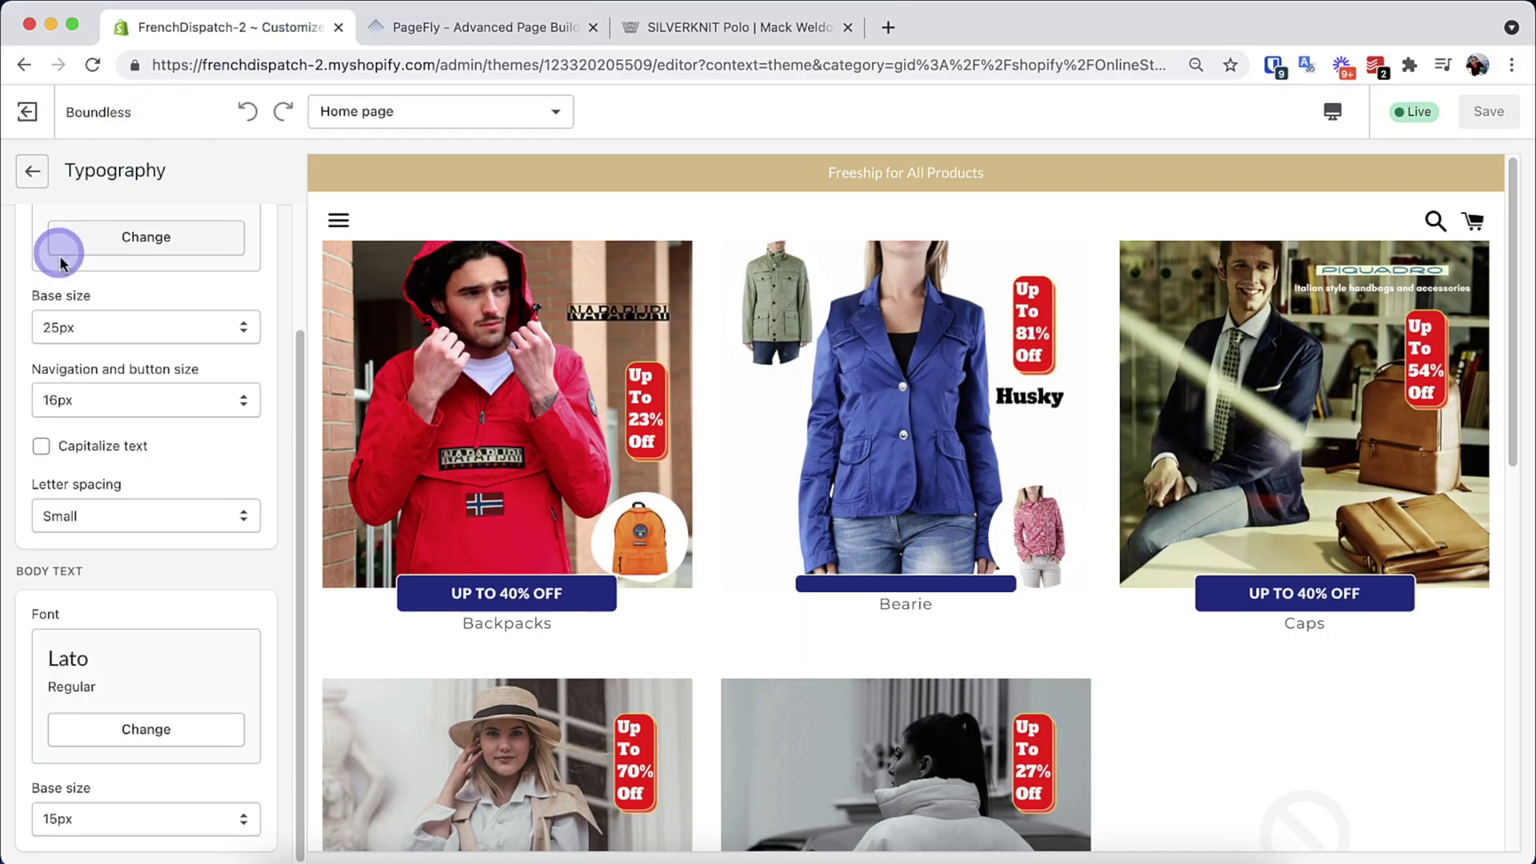
scroll(124, 301, "up", 3)
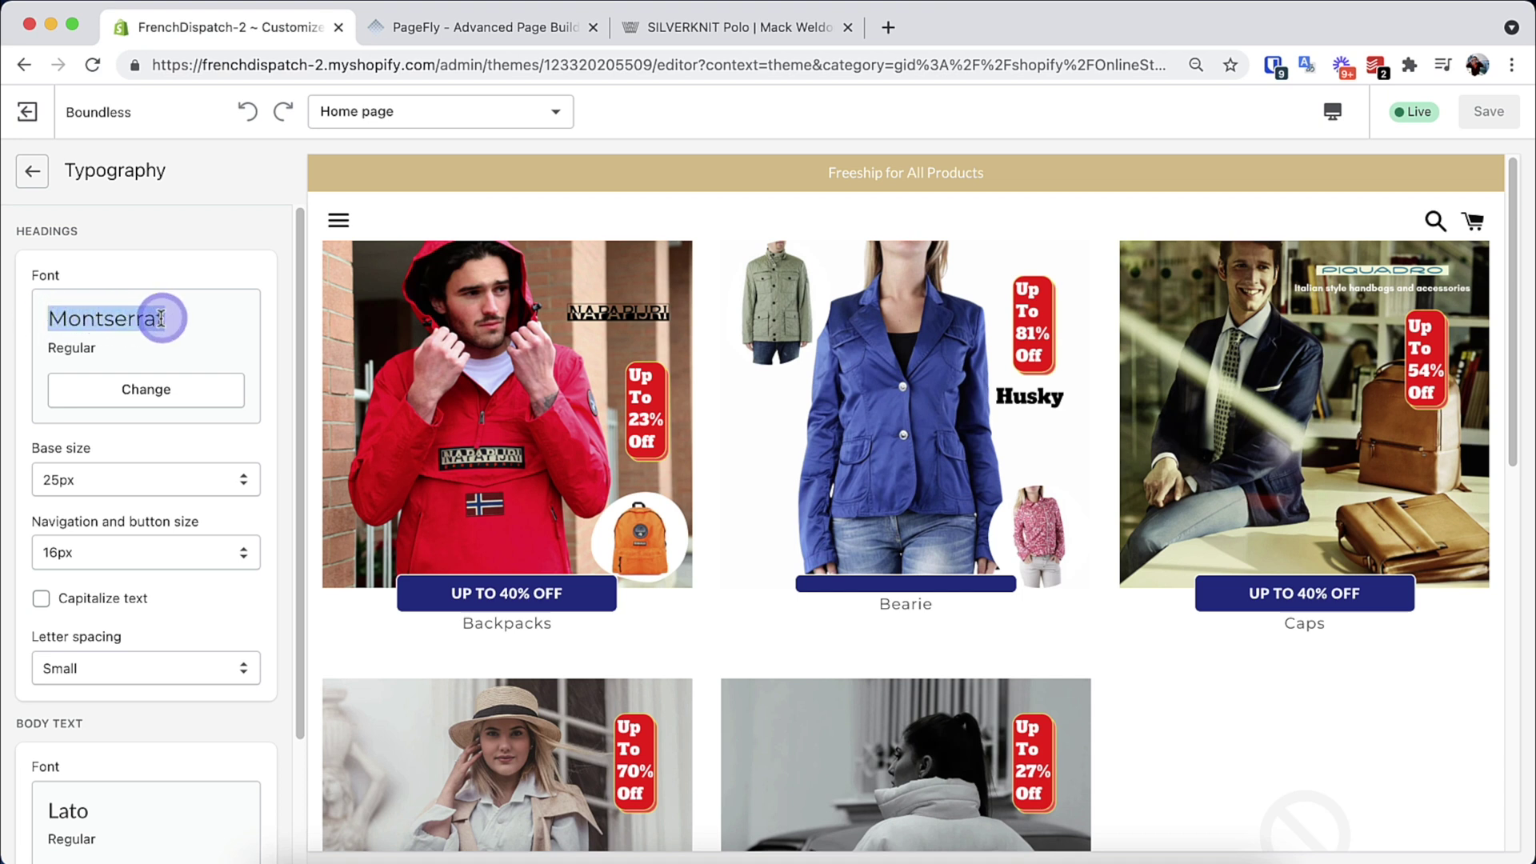
scroll(160, 318, "down", 3)
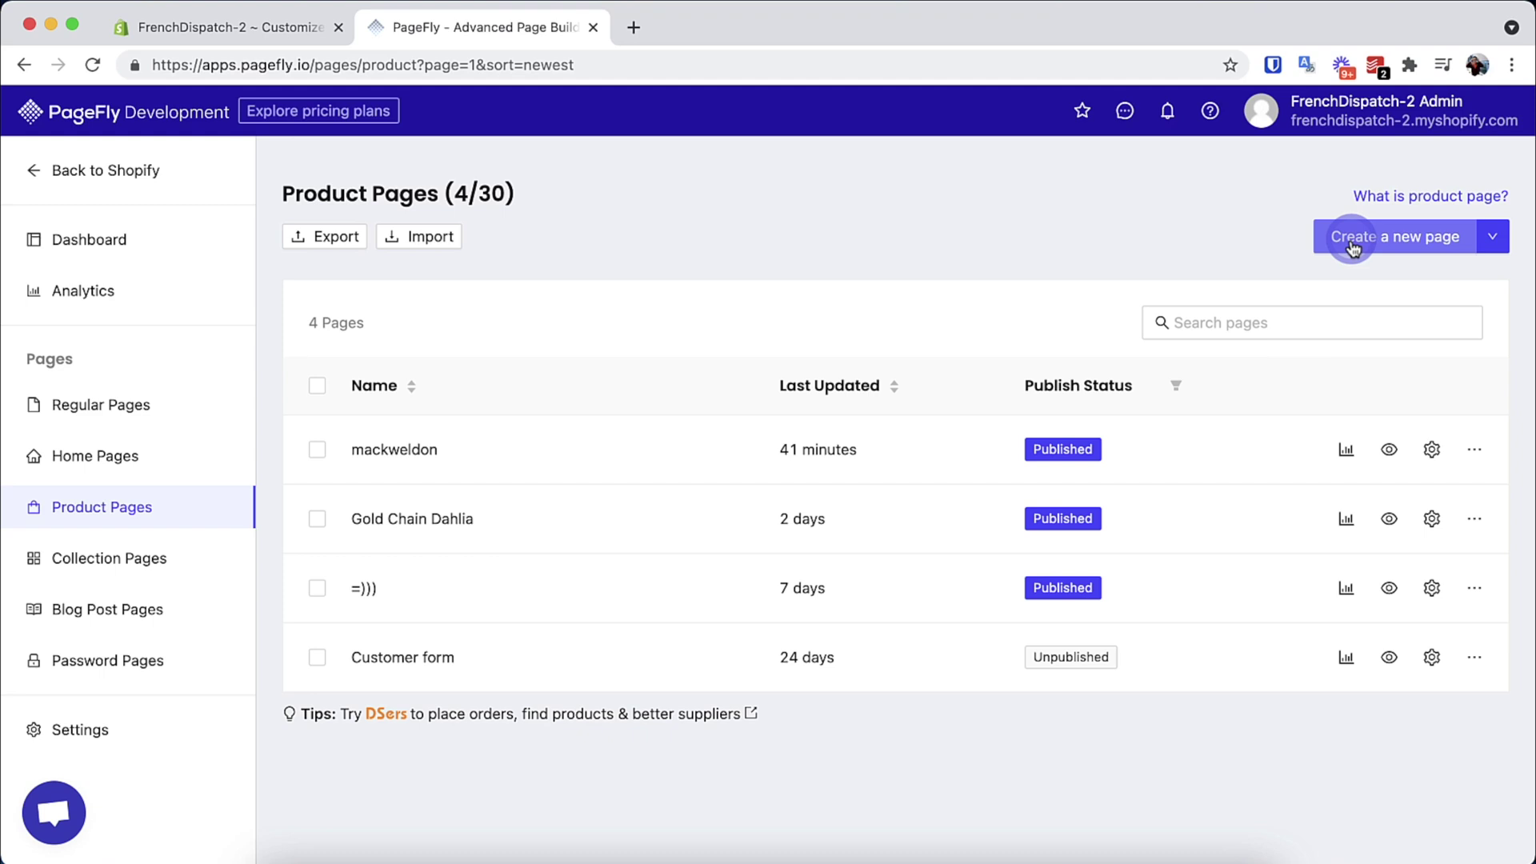
Create a new product page in PageFly and hide the default product details in its page layout
left_click(1352, 244)
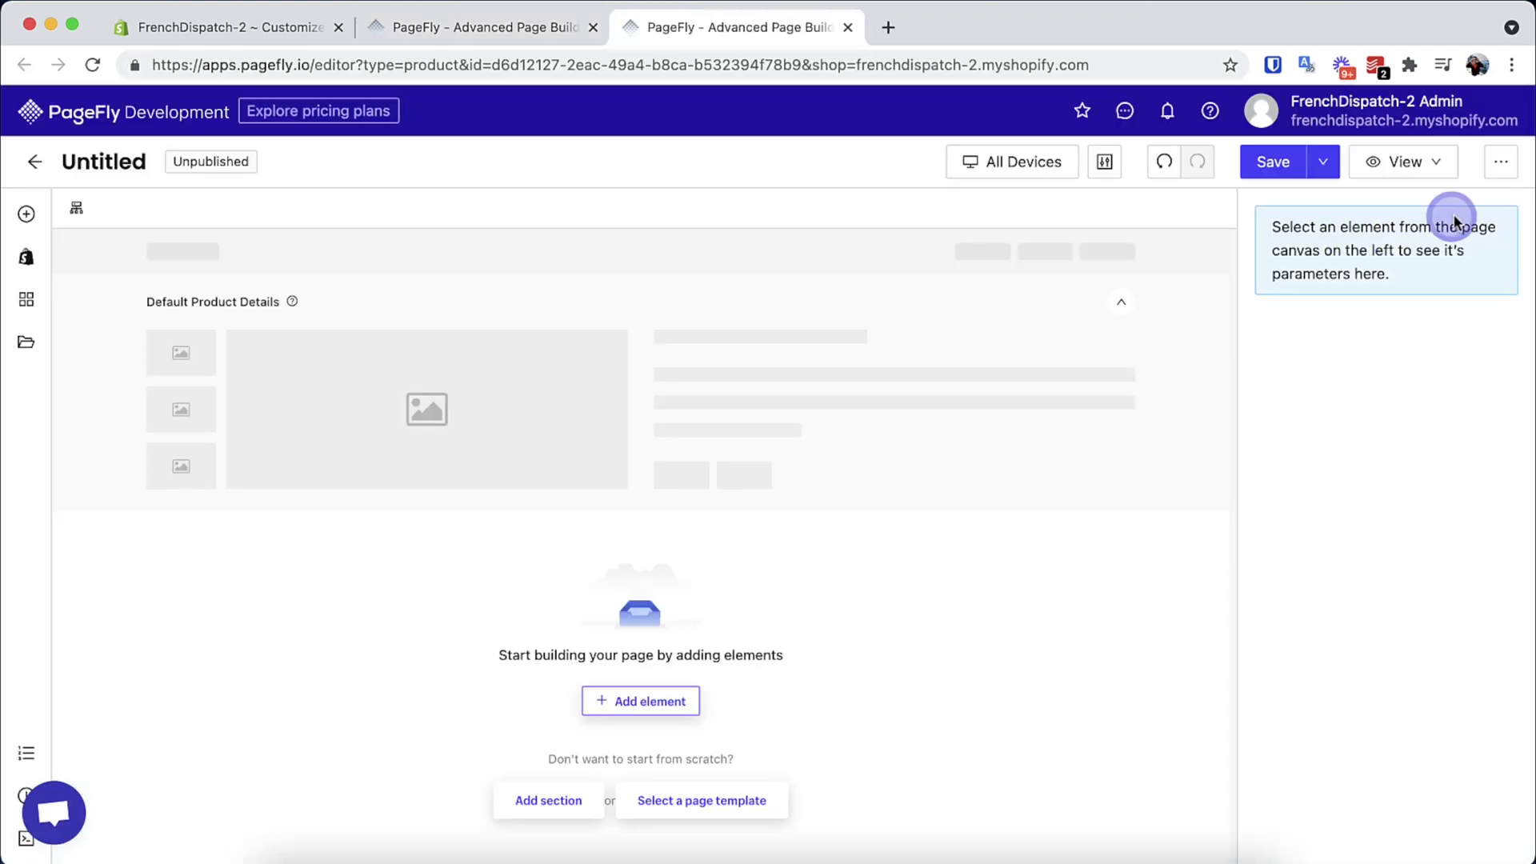
left_click(1500, 162)
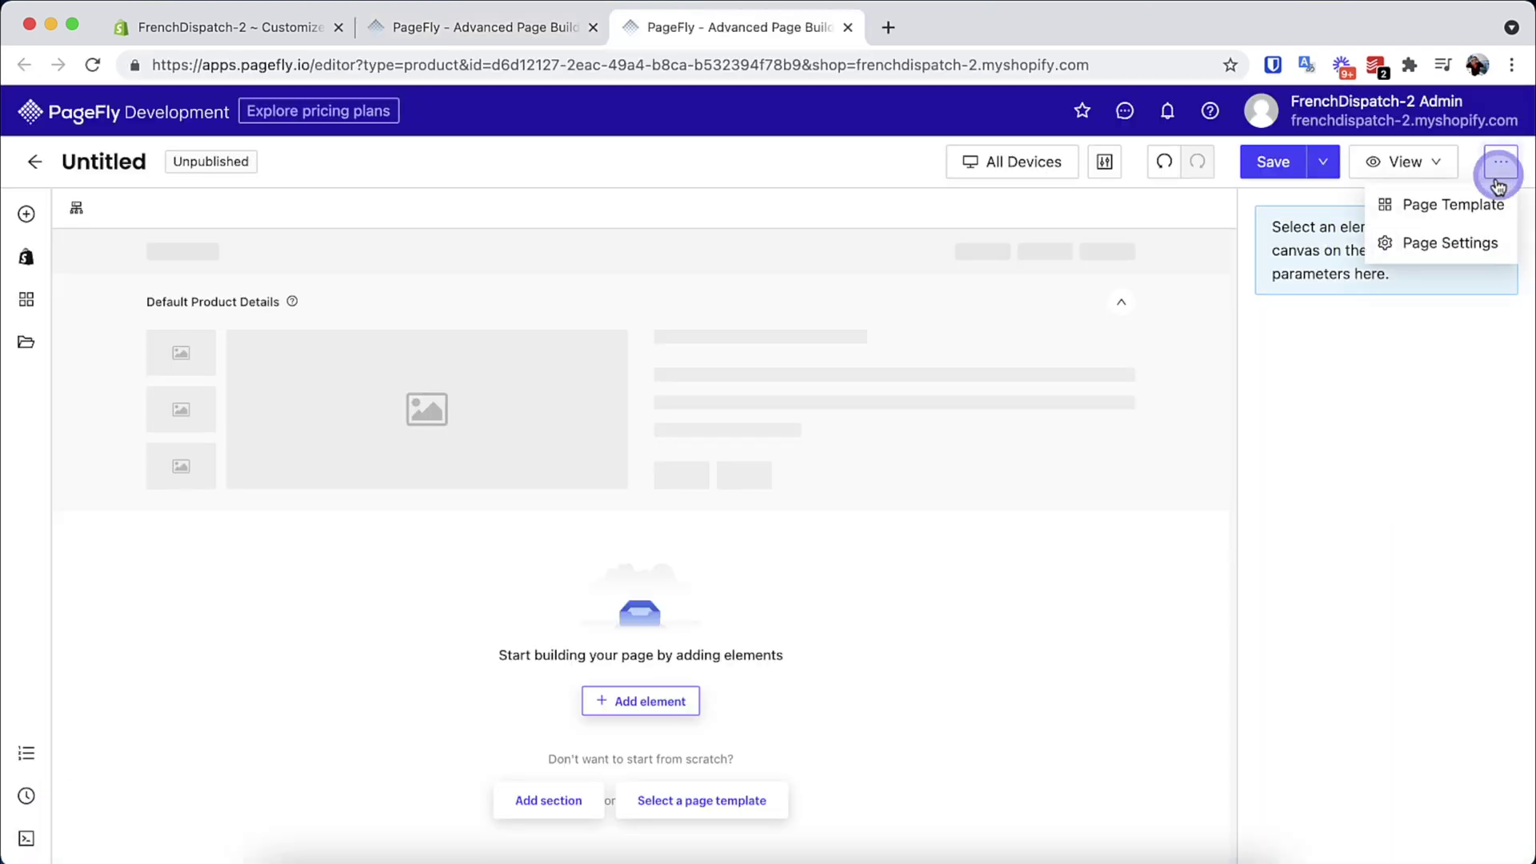
left_click(1469, 245)
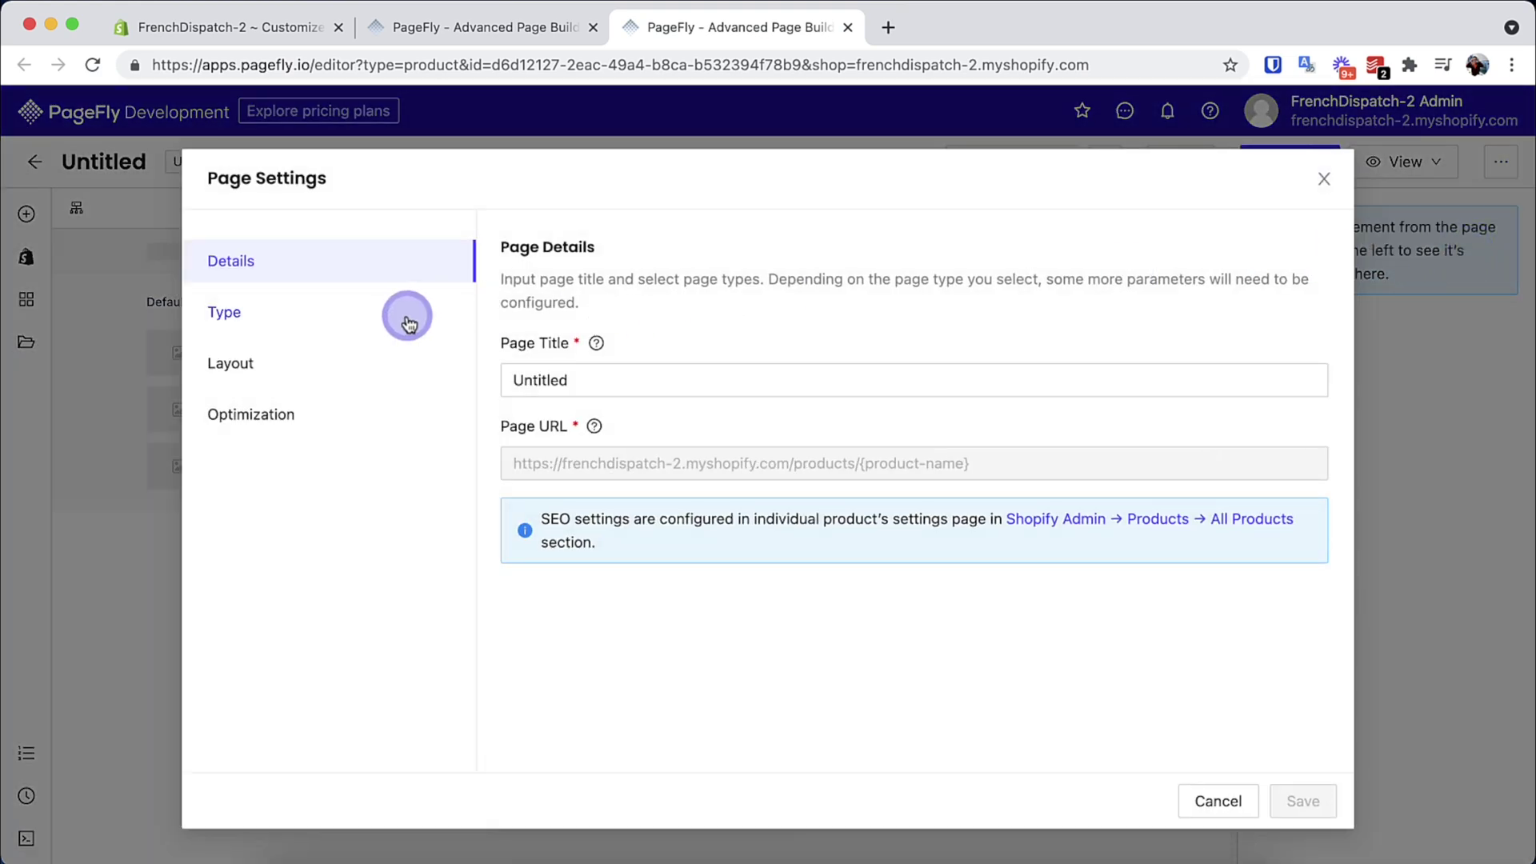
left_click(388, 374)
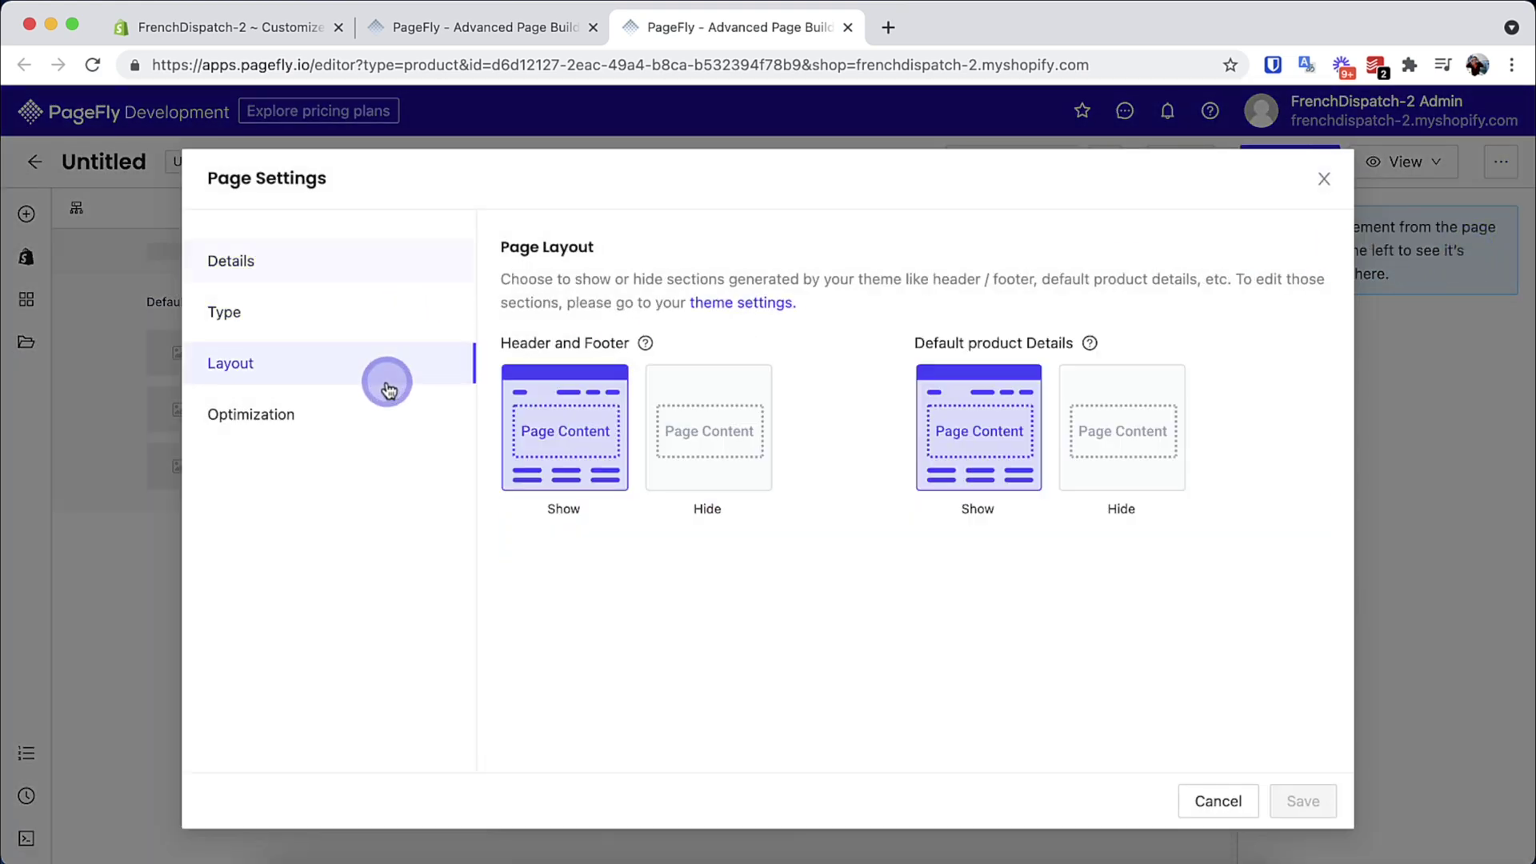
left_click(1134, 395)
Assign the page to the available SILVERKNIT Polo product and save the page settings
left_click(377, 314)
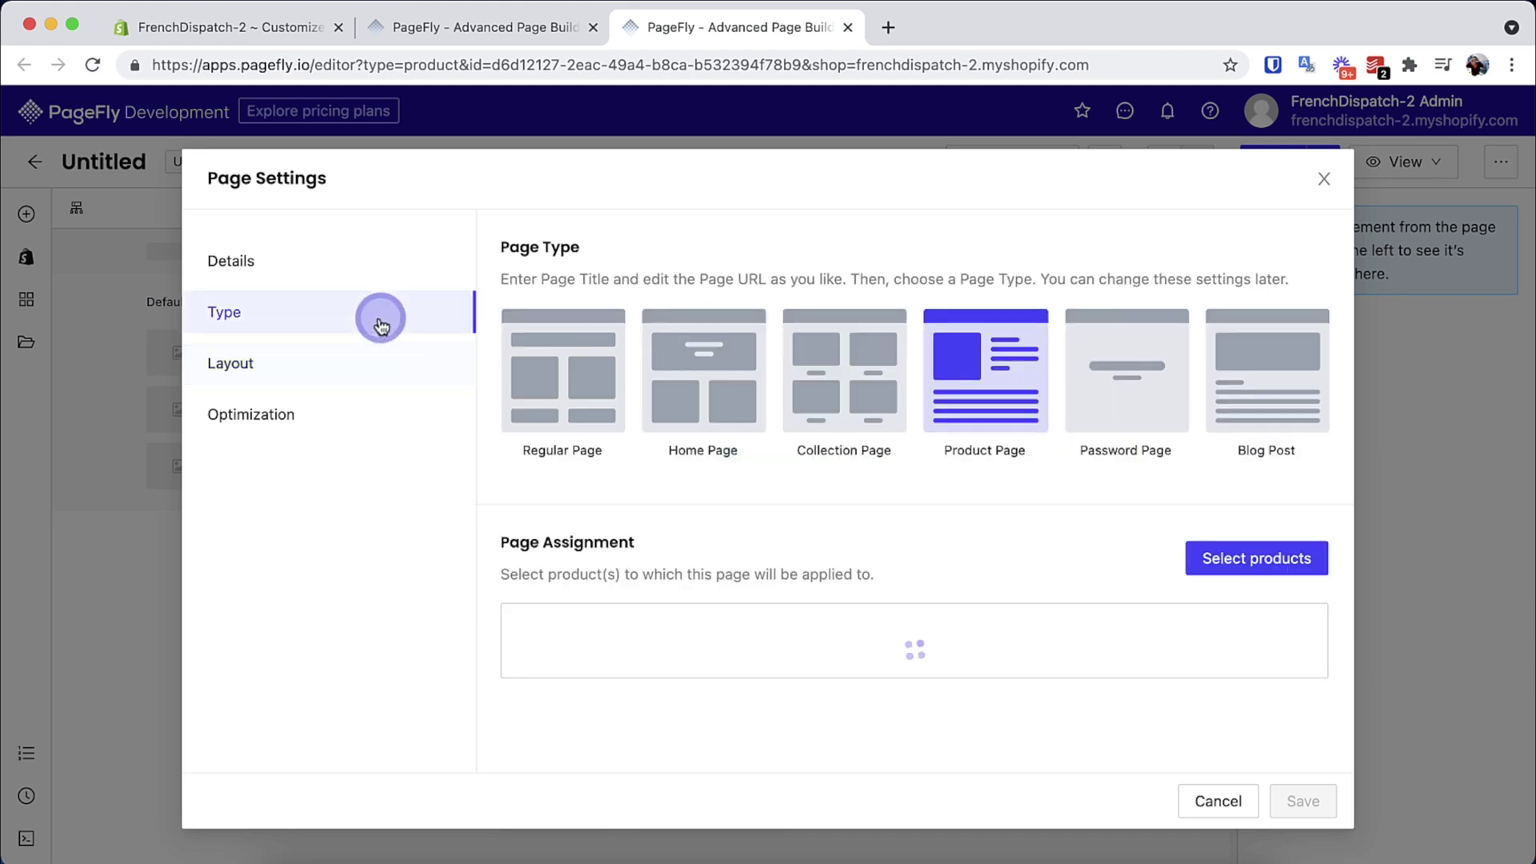
left_click(1305, 557)
left_click(497, 431)
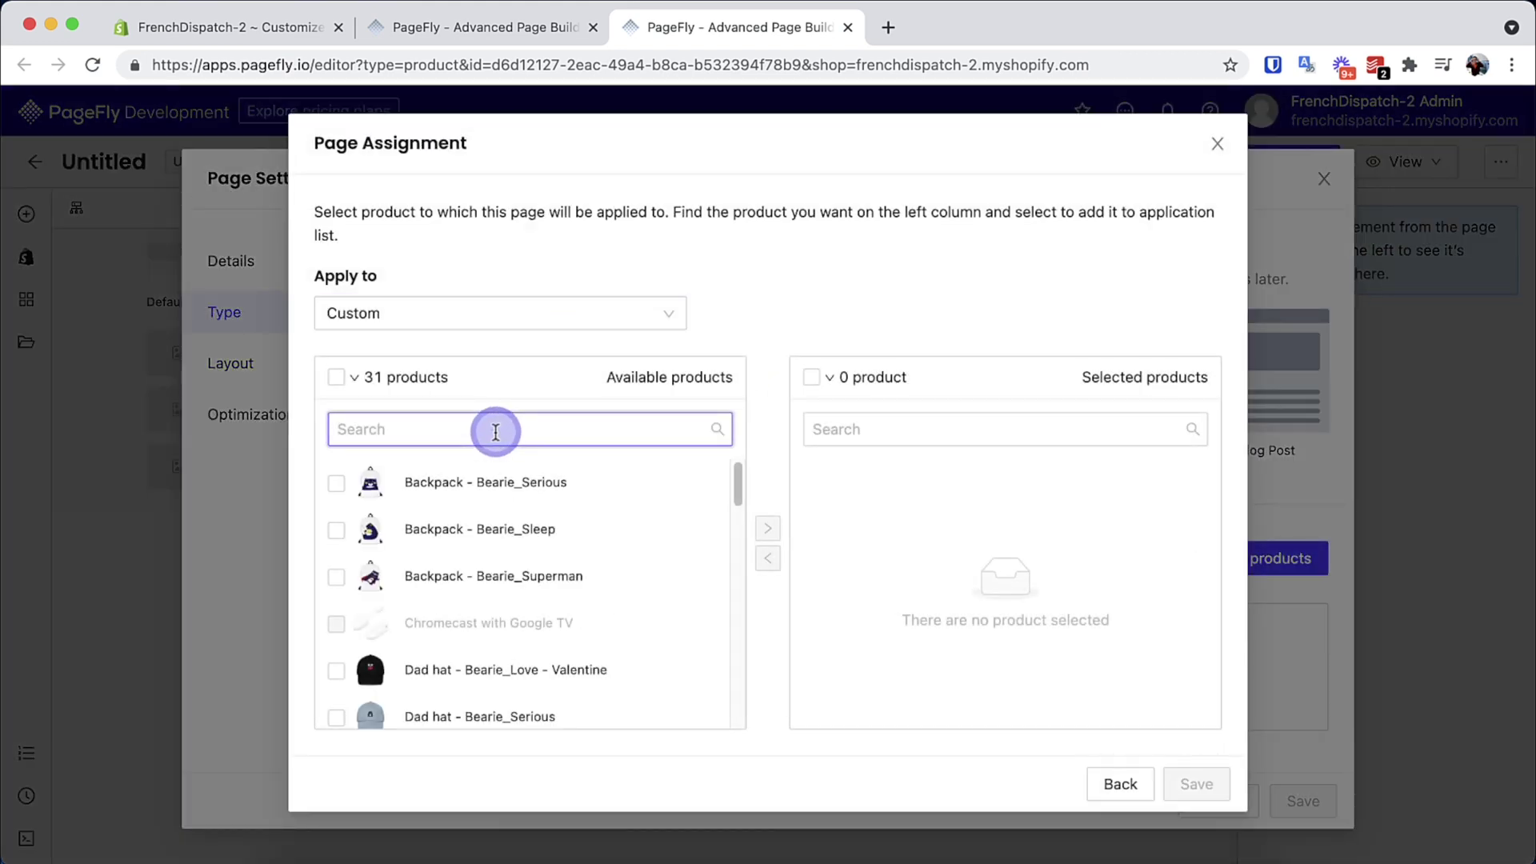
type("polo")
left_click(504, 528)
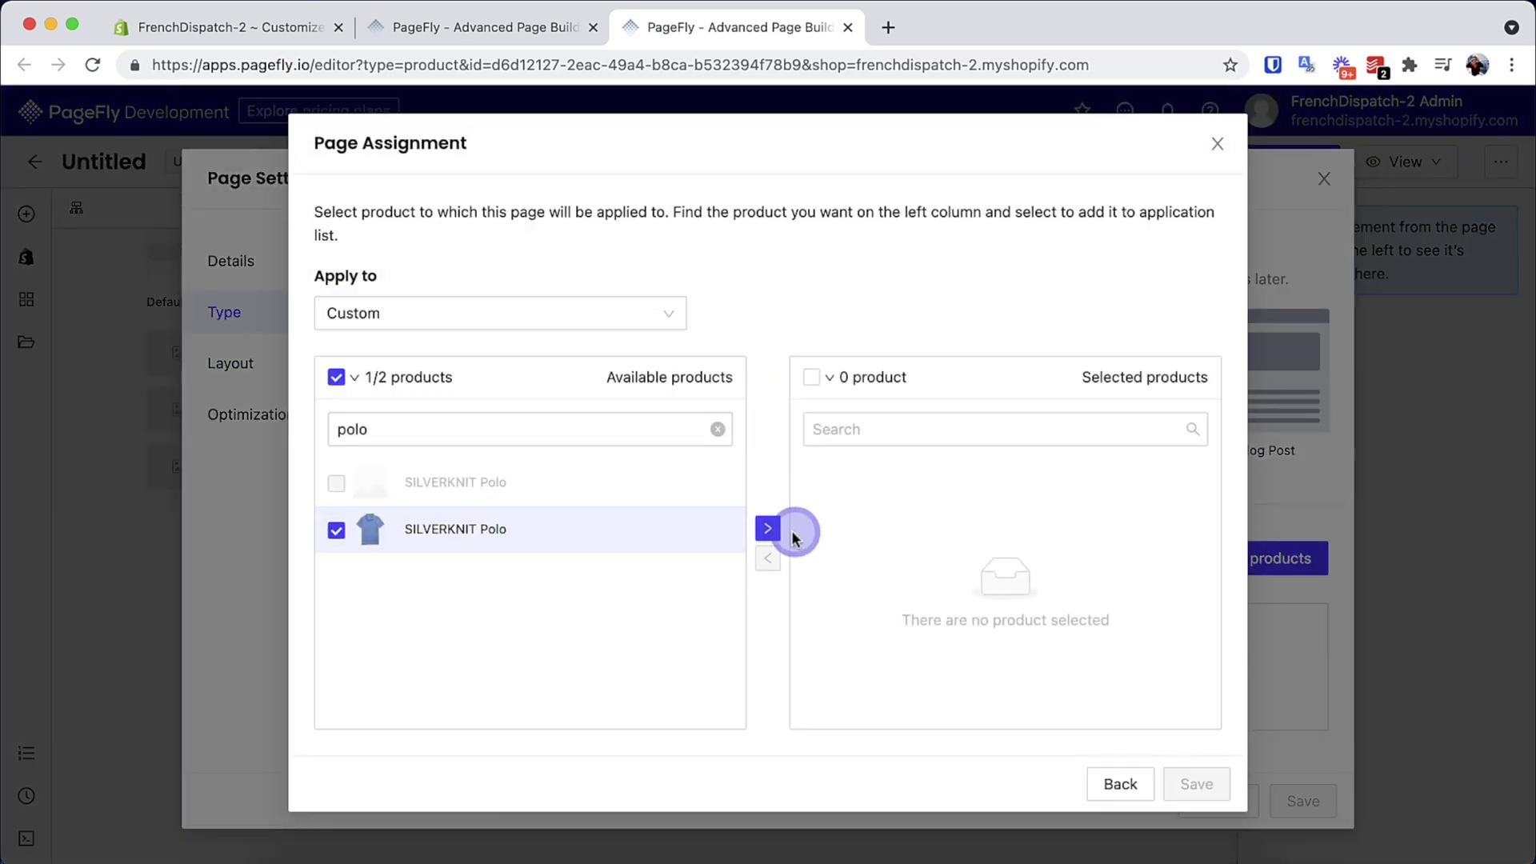
left_click(768, 529)
left_click(1196, 784)
left_click(1303, 801)
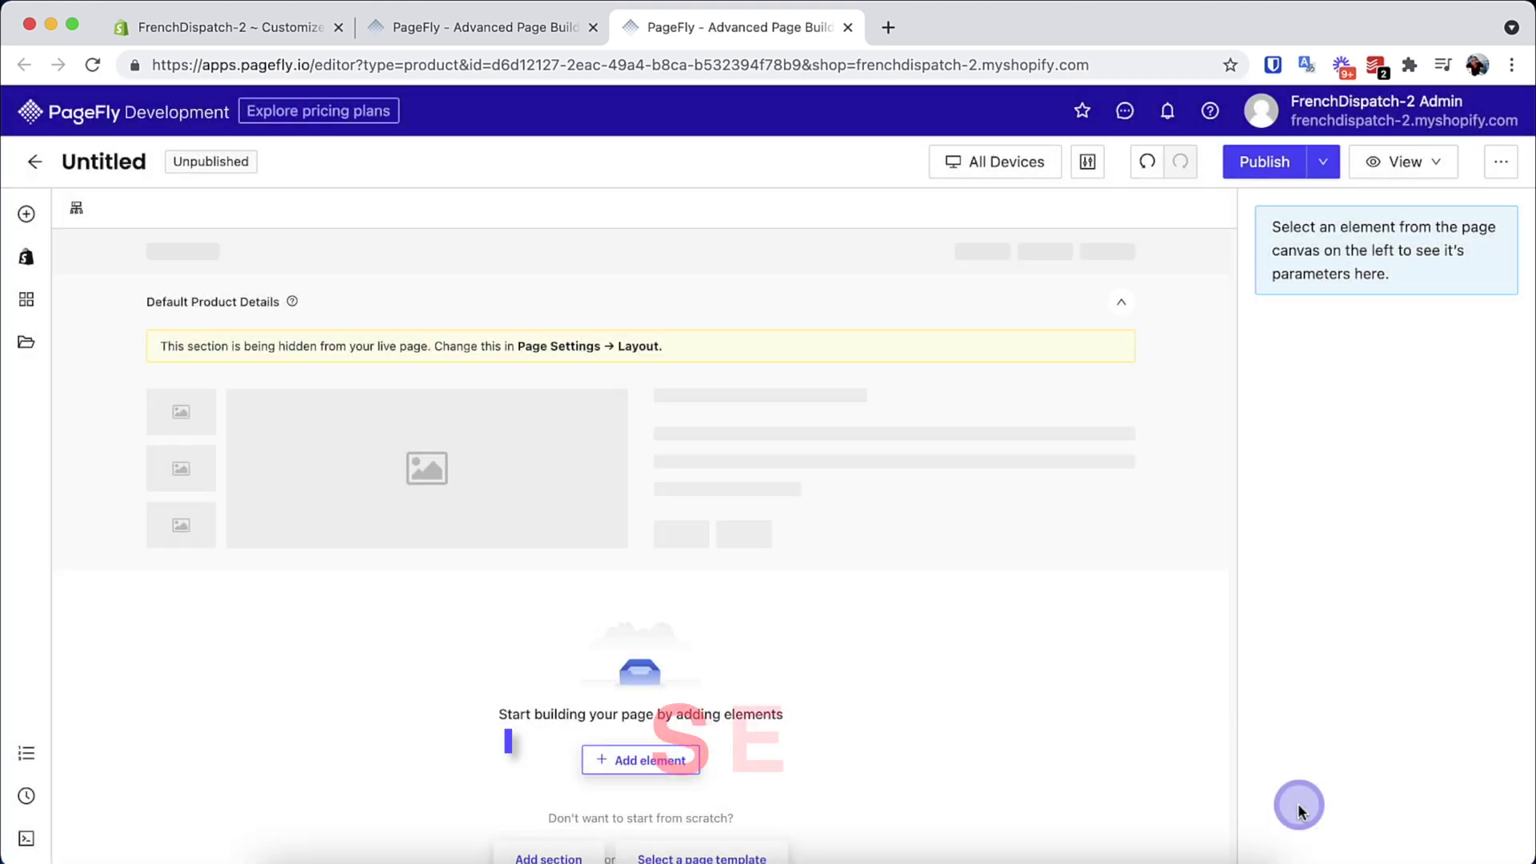
Add a Product Details element with image, title, price, variant, description and quantity to the empty page area
left_click(23, 265)
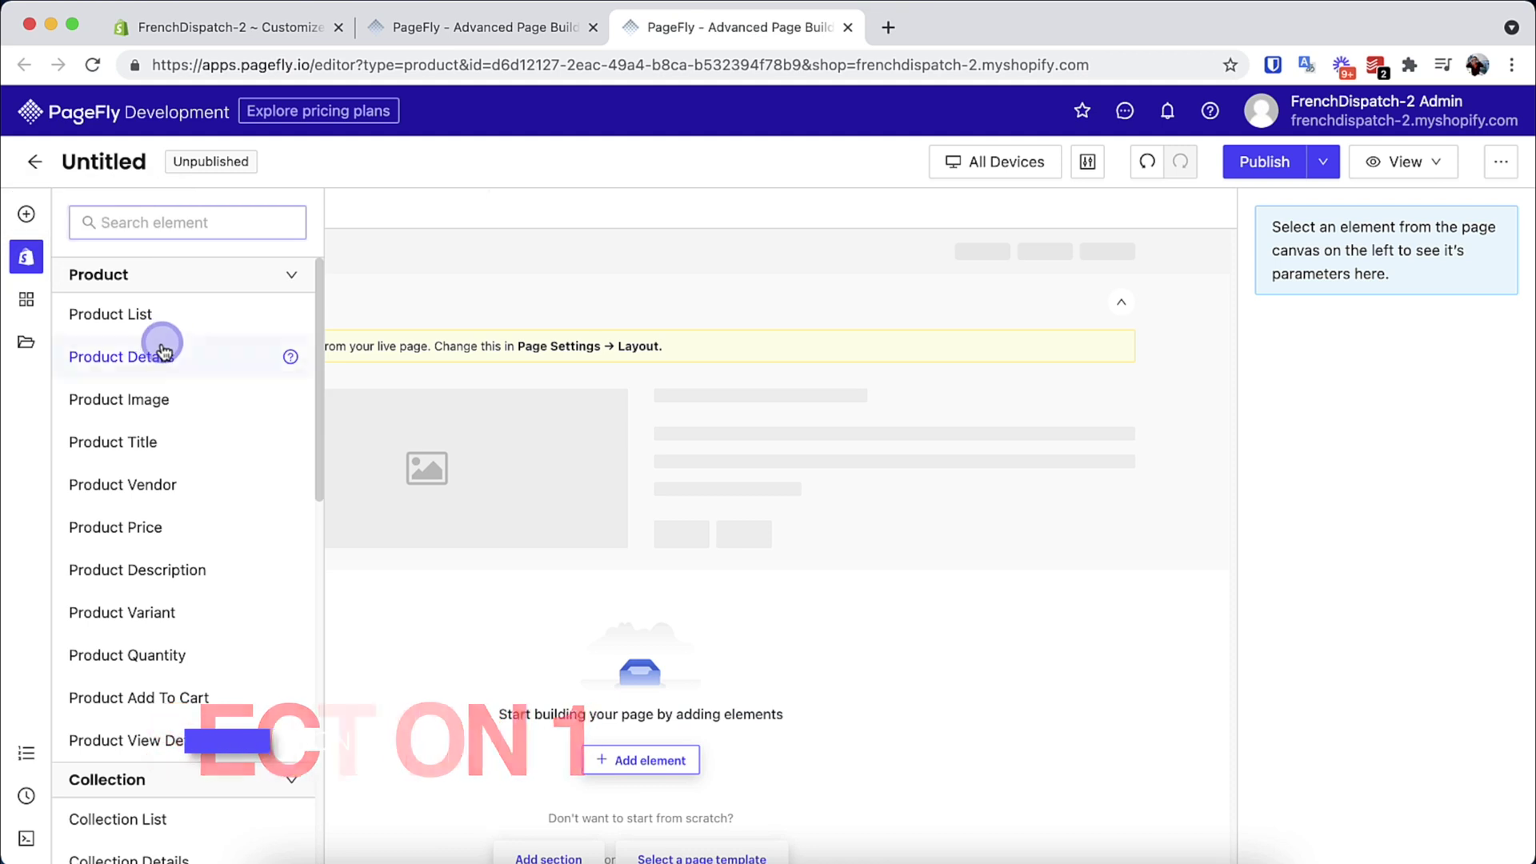
mouse_move(195, 347)
left_click_drag(412, 244, 608, 688)
scroll(608, 624, "down", 3)
left_click(200, 611)
left_click(200, 606)
Set the fixed maximum width of the product section to 1440 px
left_click(90, 592)
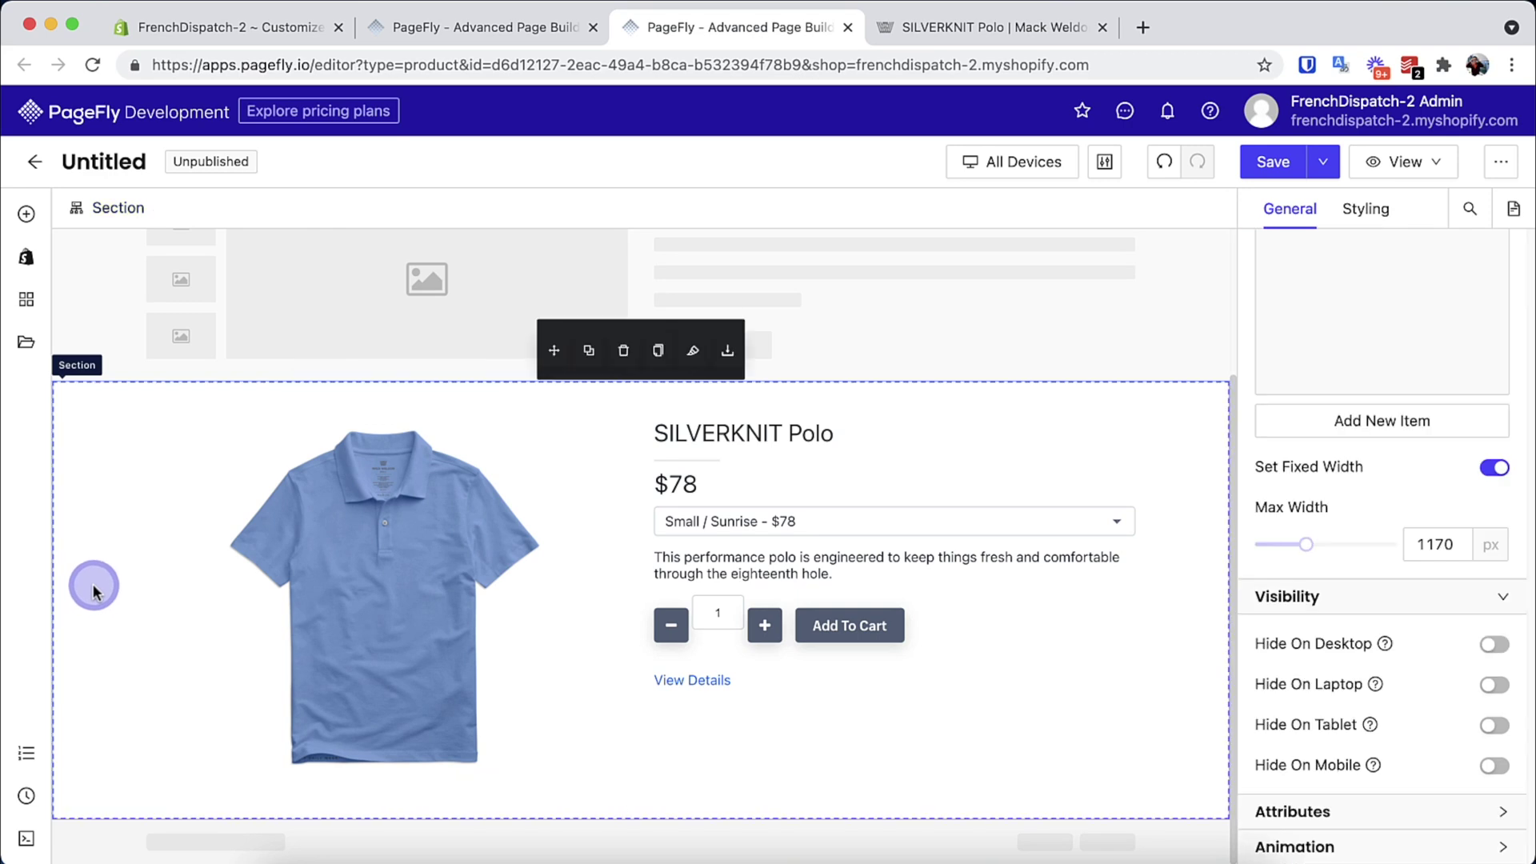
left_click(1500, 546)
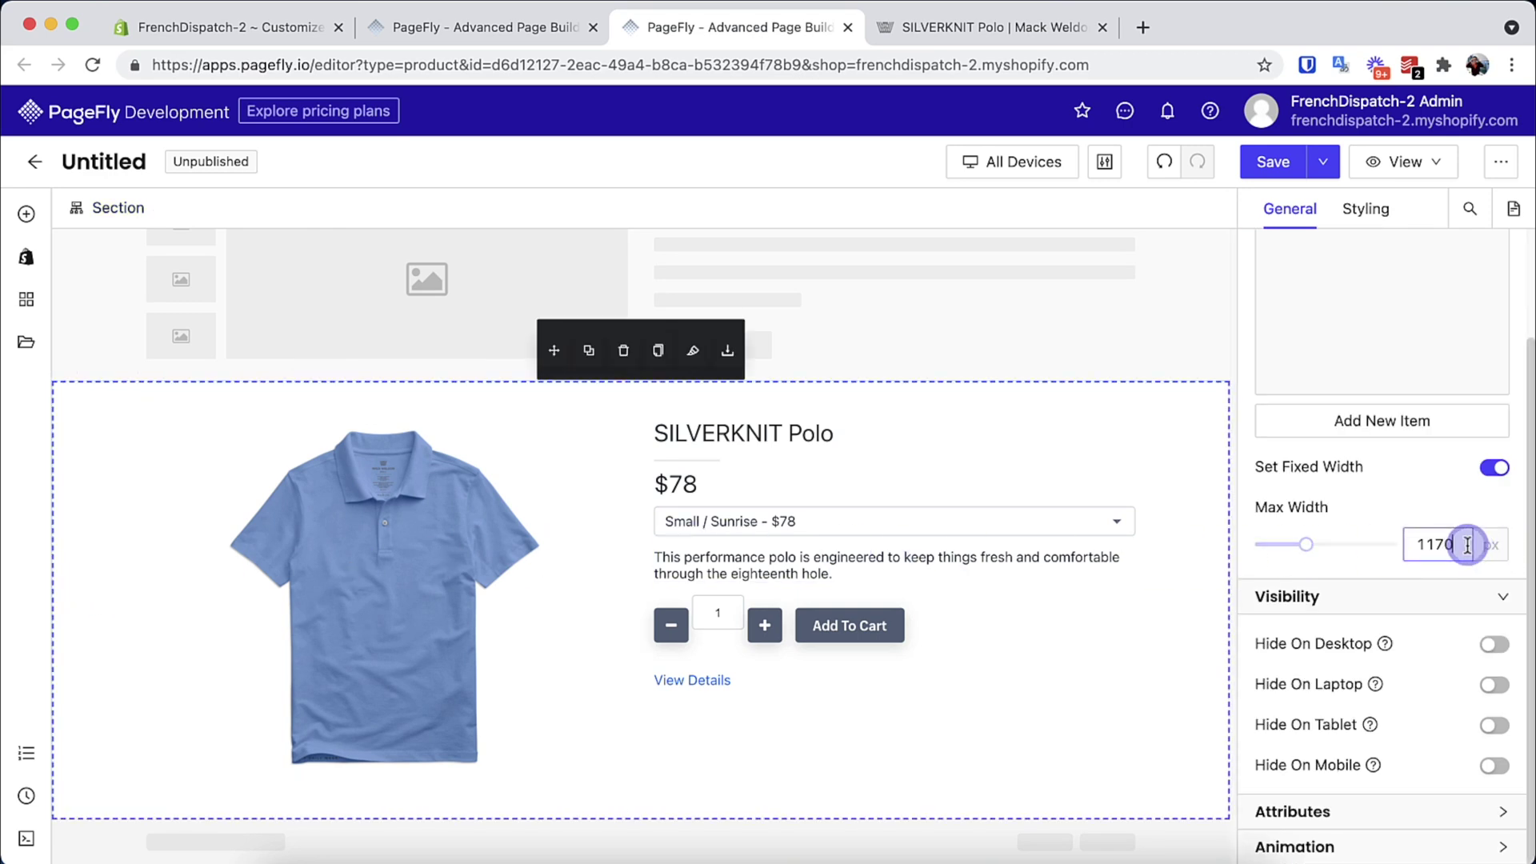
key("BackSpace")
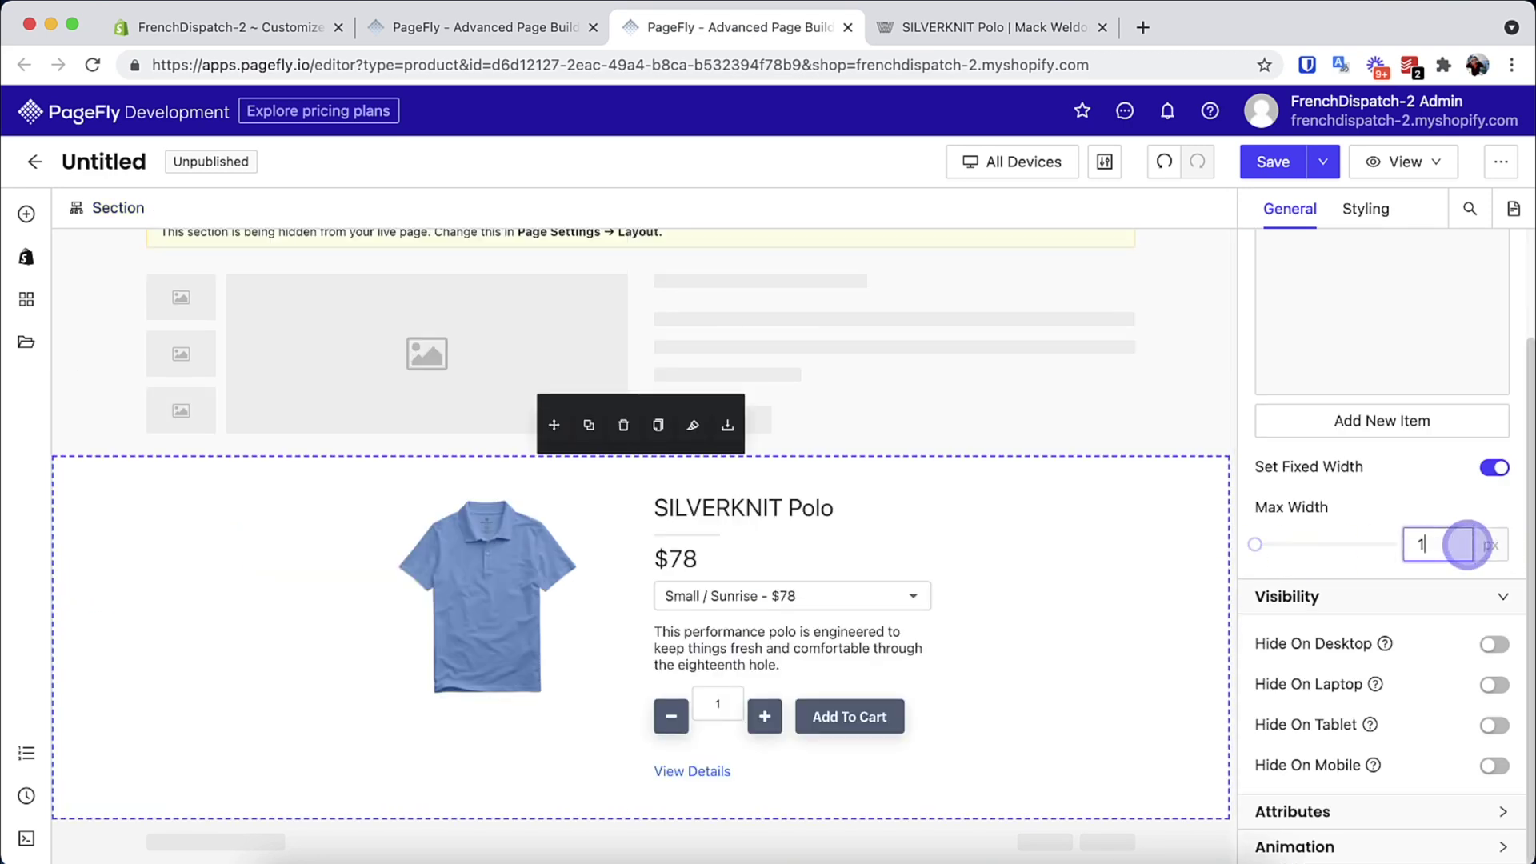
type("440")
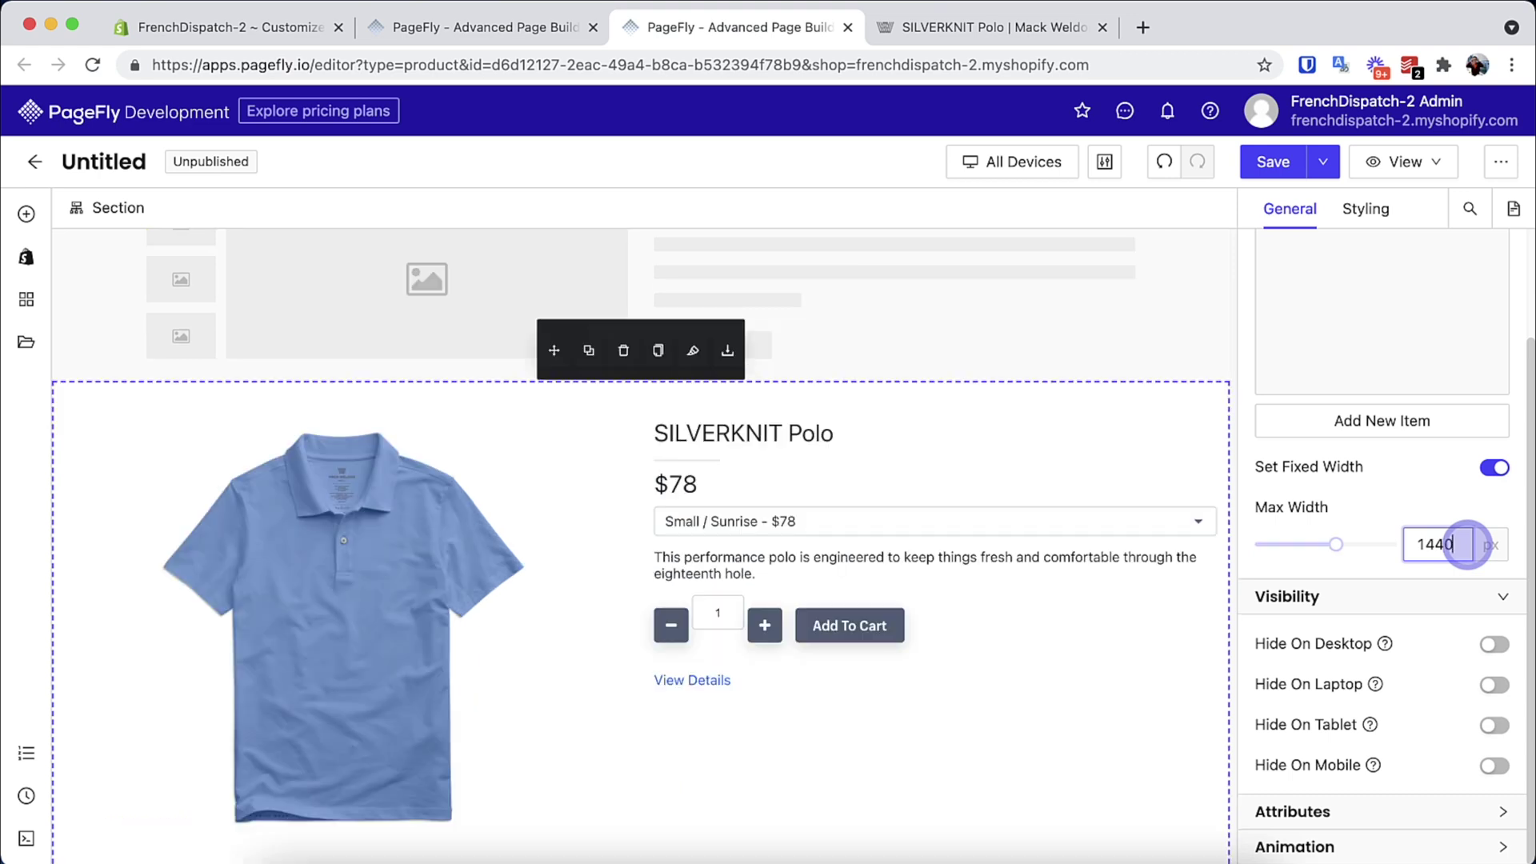
Set the product section's background color to #f7f7f7, copied from the Background Grey entry in the Properties note
left_click(1373, 216)
scroll(1376, 528, "down", 5)
scroll(1370, 552, "down", 4)
left_click(1372, 528)
key("super+Tab")
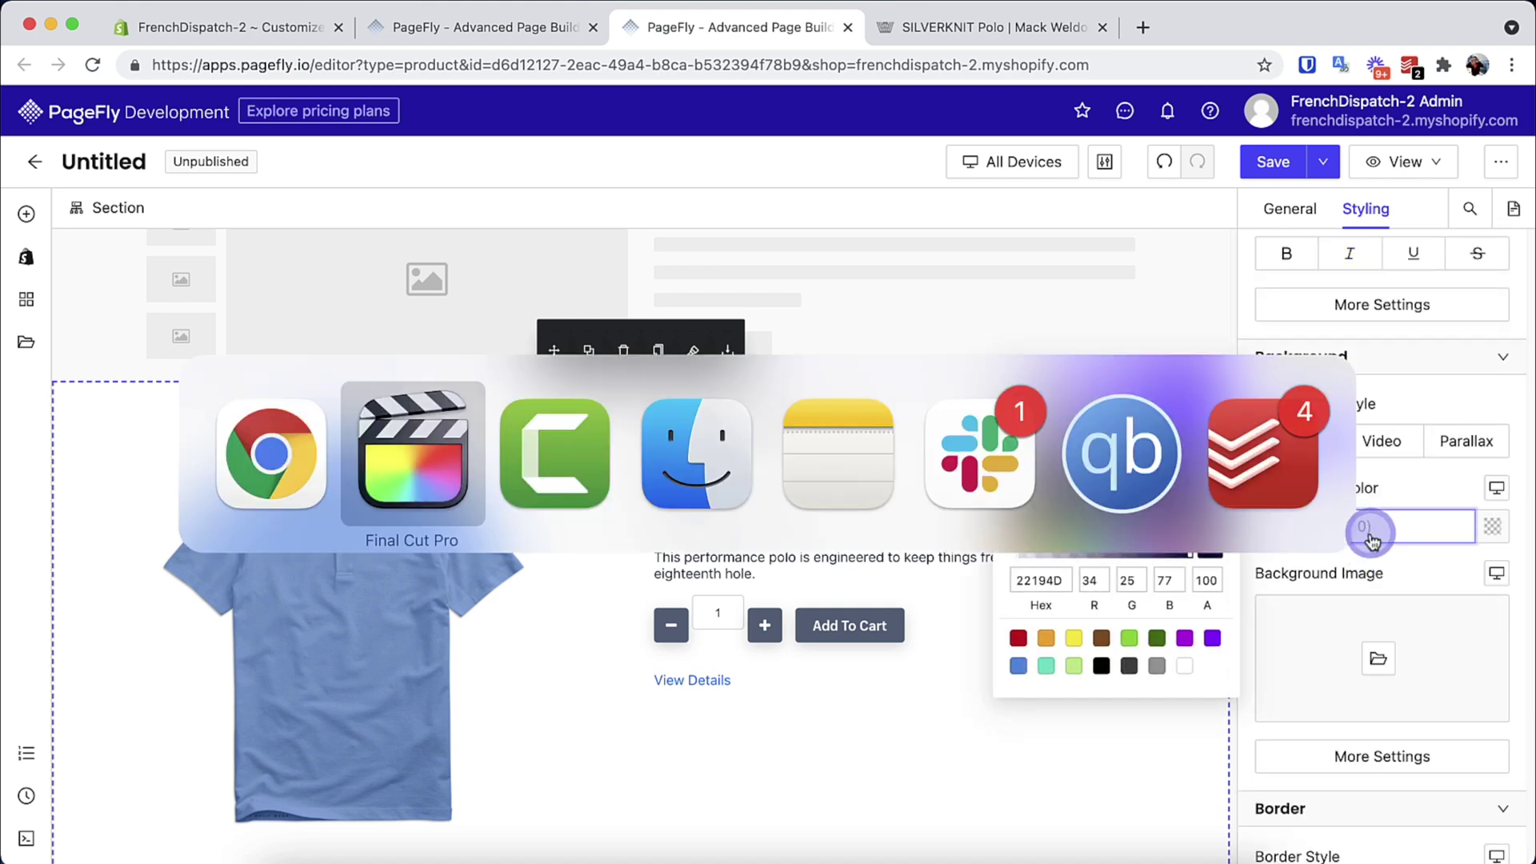
key("super+Tab")
key("super+Tab")
key("super+Tab")
left_click(541, 396)
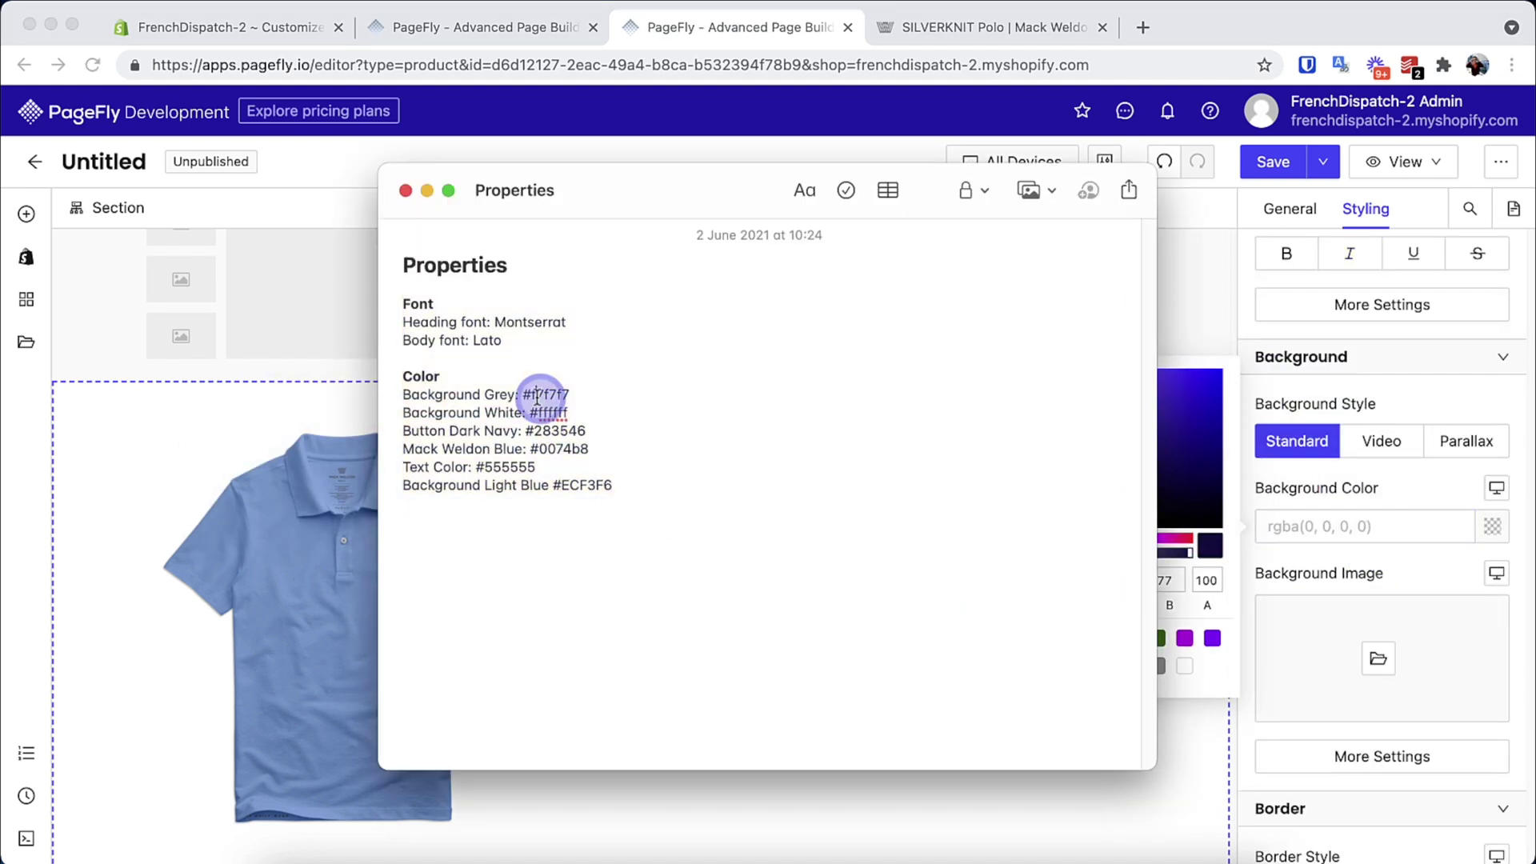
key("super+c")
left_click(1344, 526)
key("super+v")
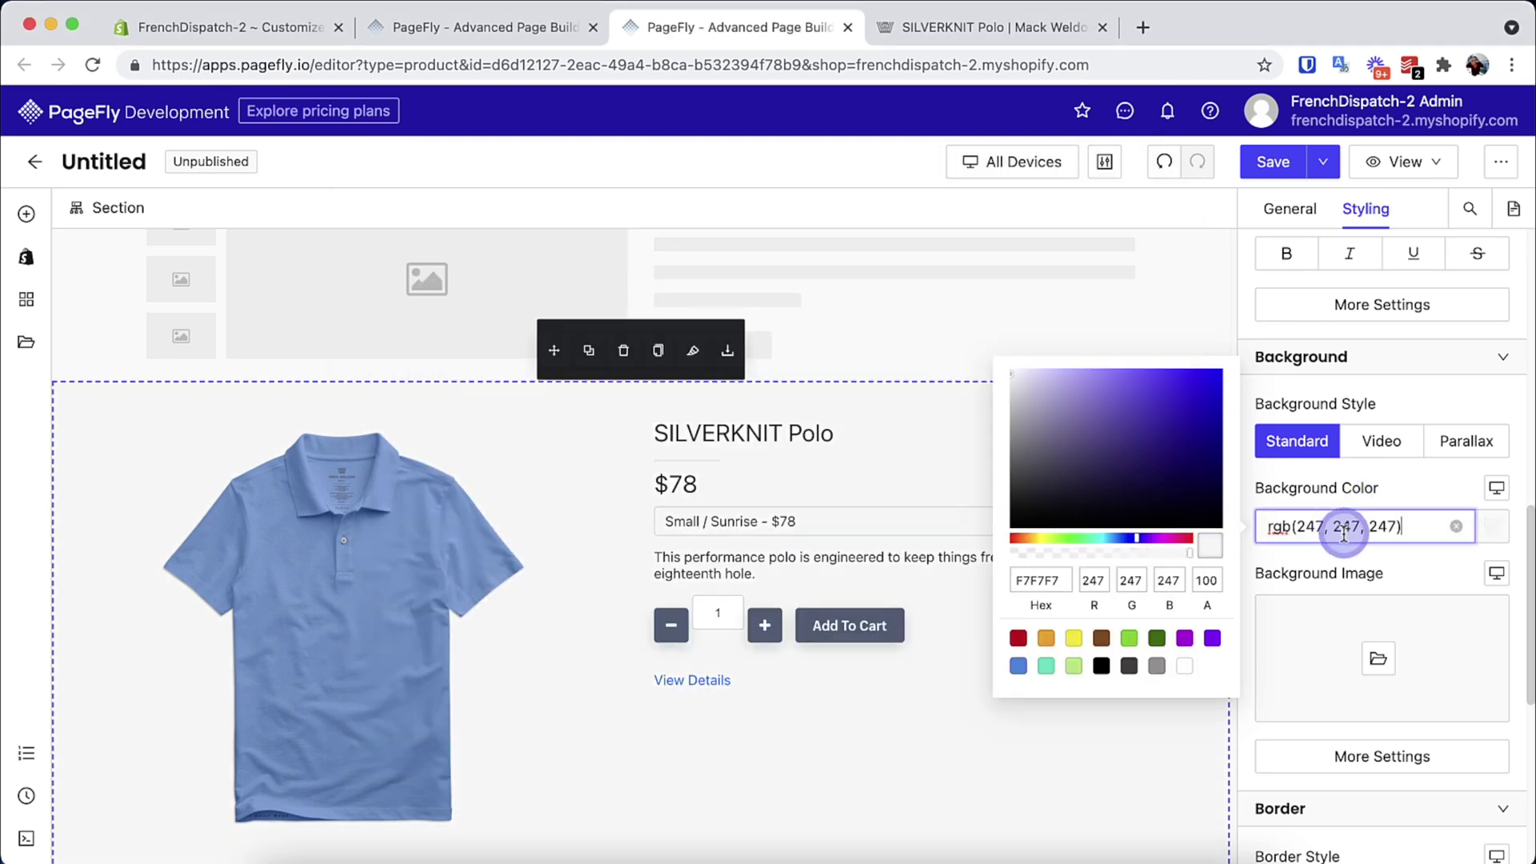
left_click(1131, 594)
left_click(1130, 595)
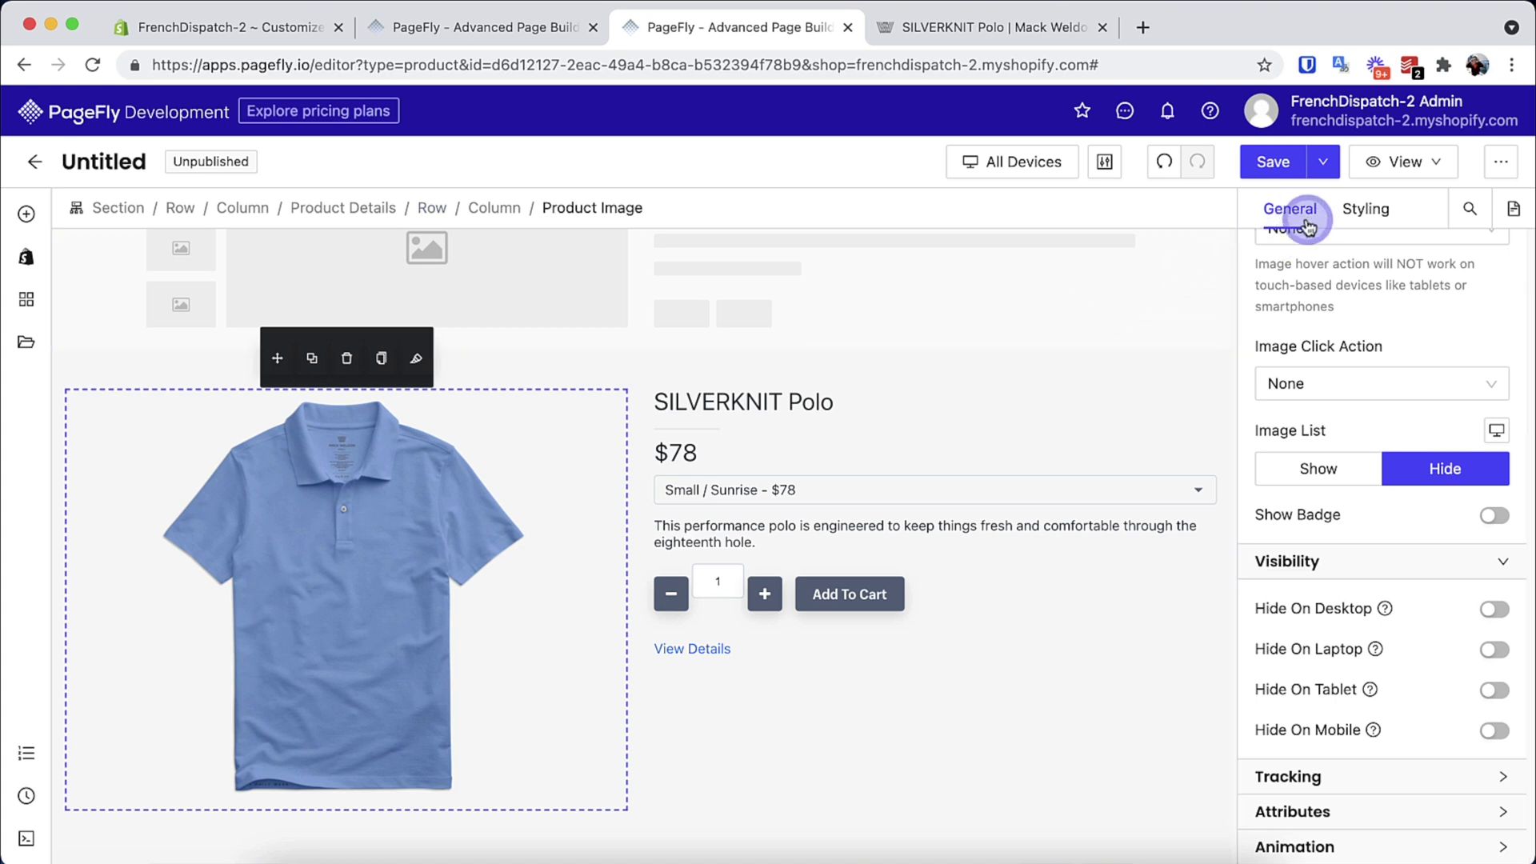
Show the product image list and widen the product image column to about two thirds of the row
left_click(1318, 469)
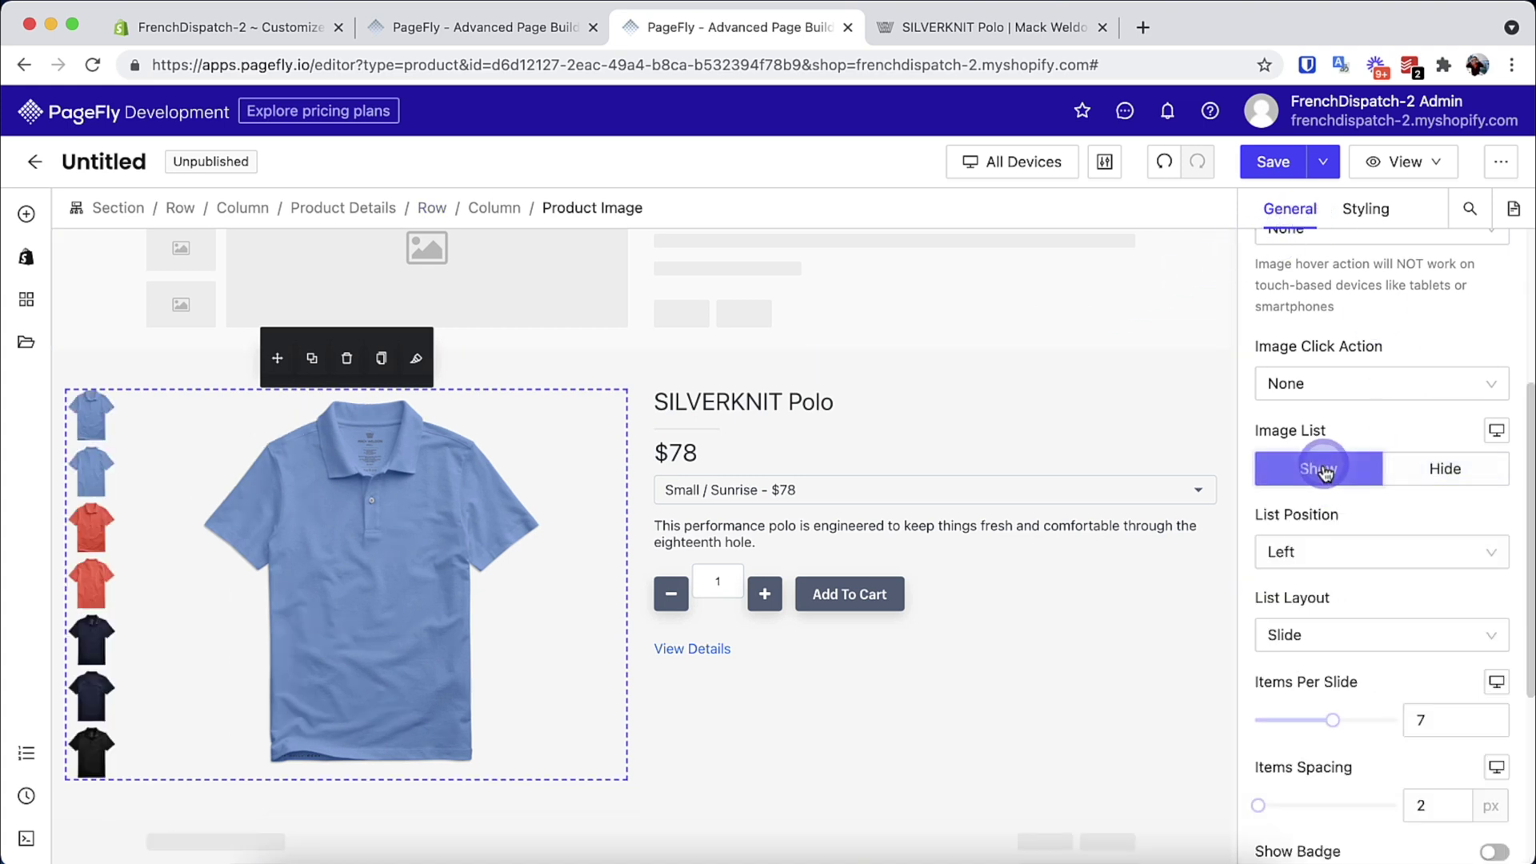
scroll(1405, 610, "down", 2)
left_click(1412, 632)
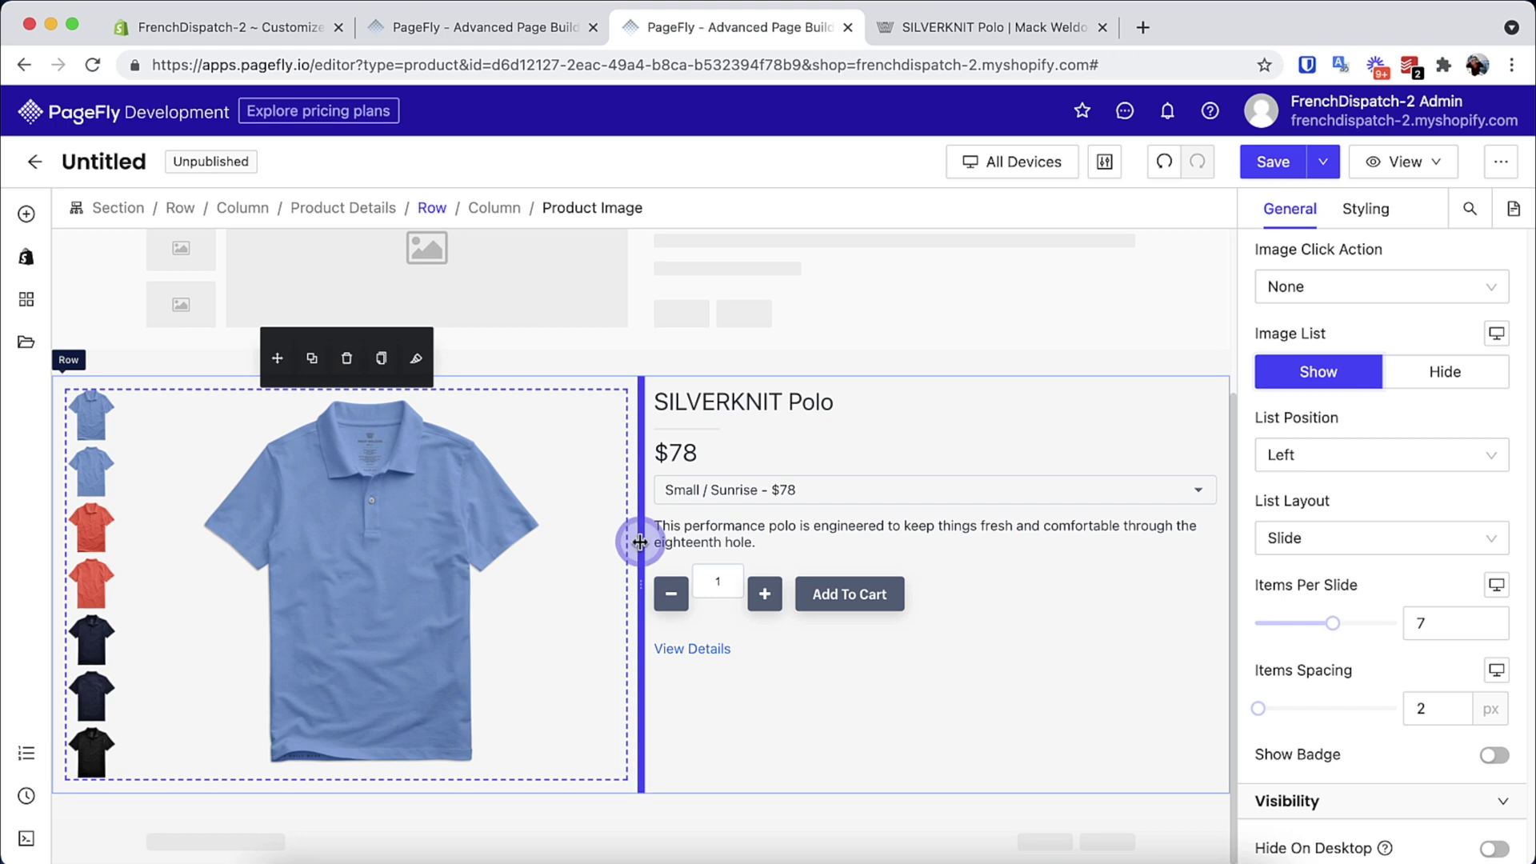
left_click_drag(628, 534, 864, 549)
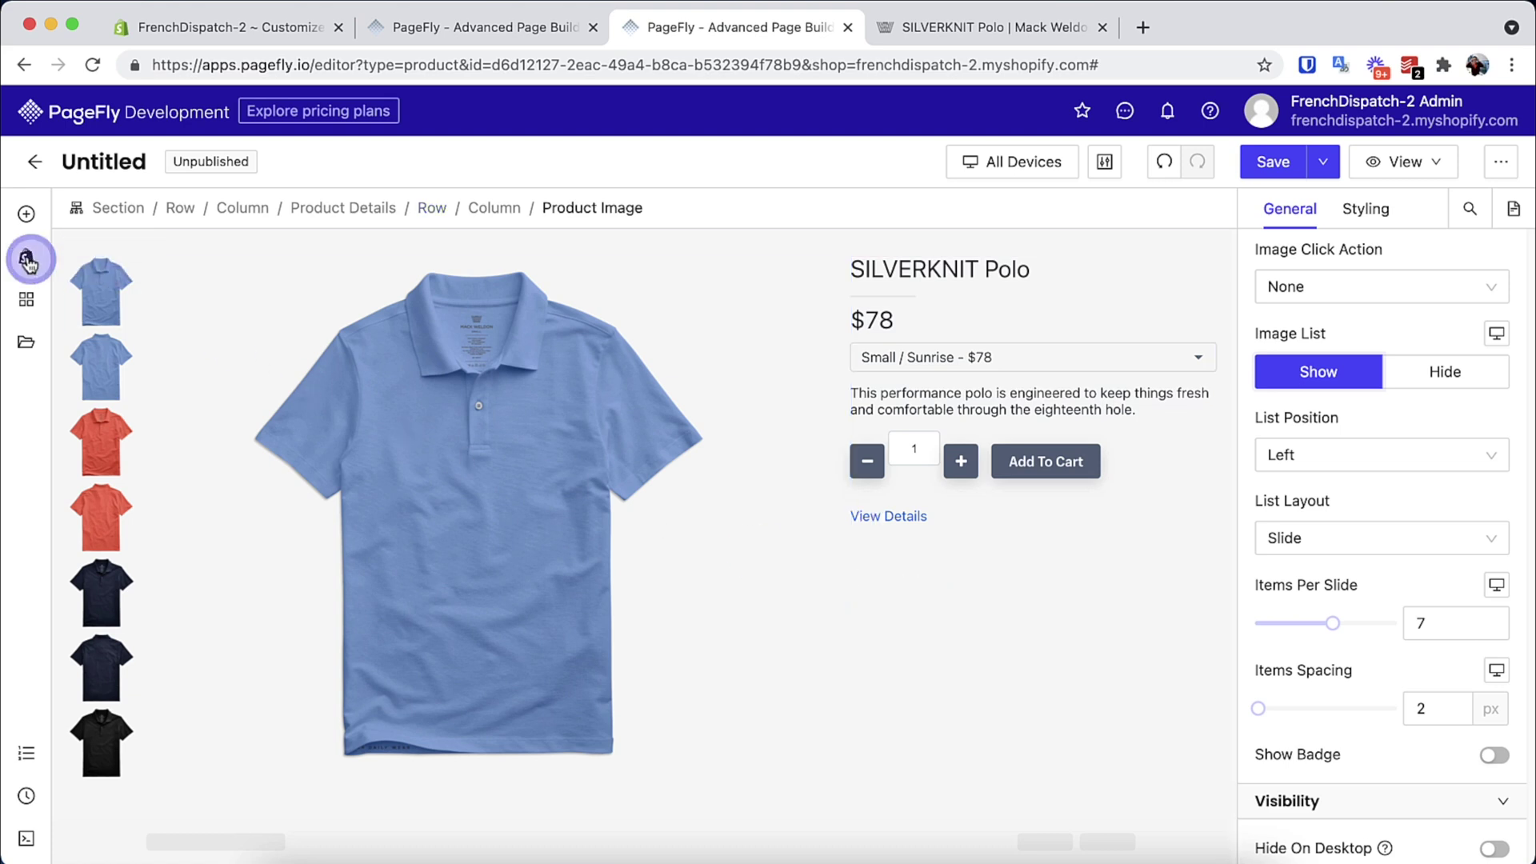
Add a slideshow with three text blocks below the product image
left_click(24, 216)
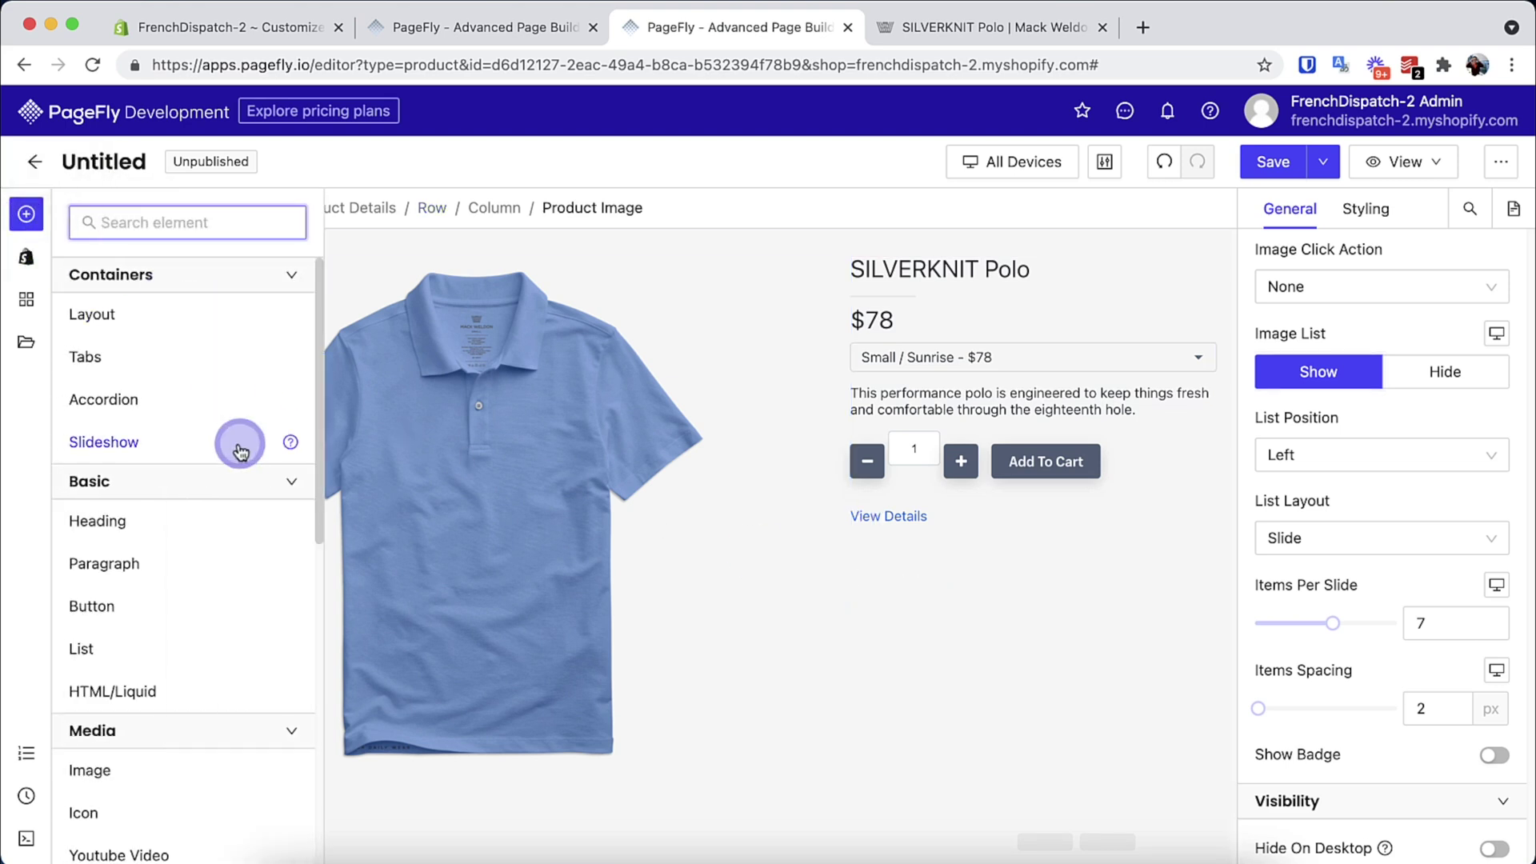
mouse_move(242, 458)
left_click_drag(419, 566, 330, 771)
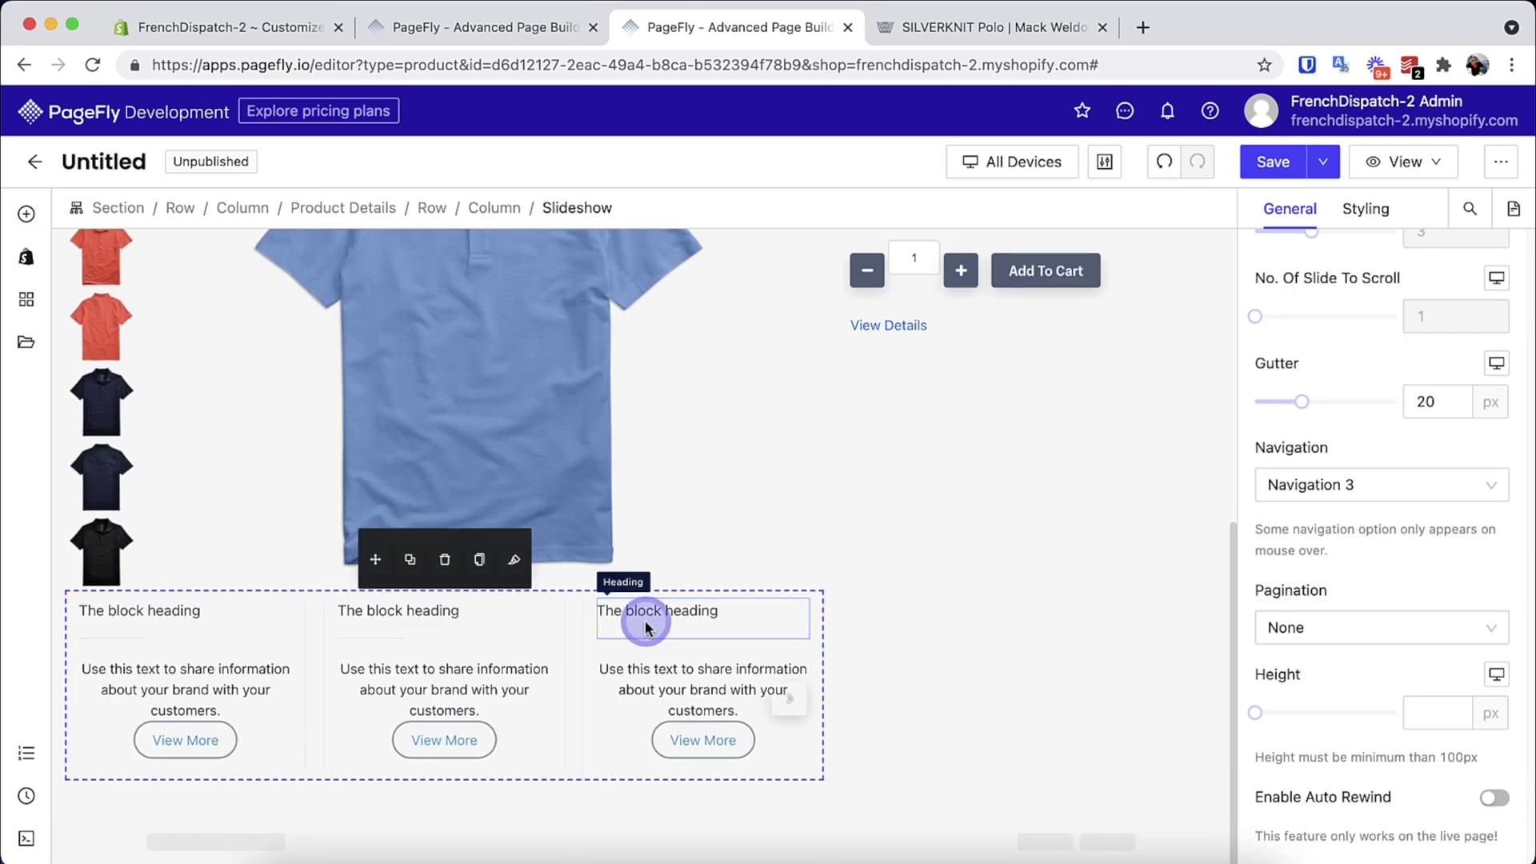
Delete the paragraph and the View More button from all three slides, keeping the block headings
left_click(646, 627)
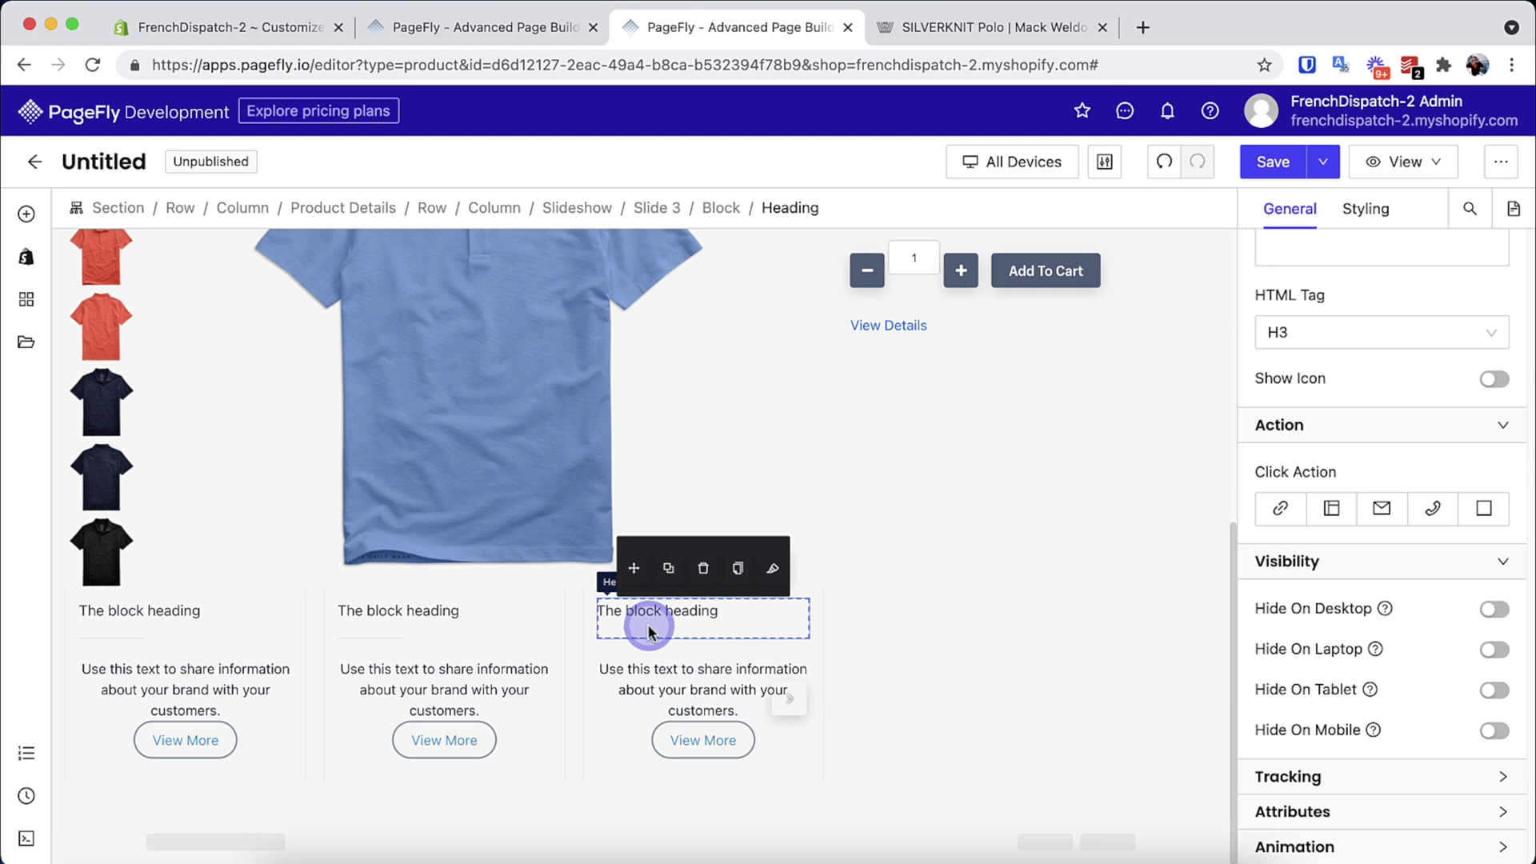
left_click(667, 672)
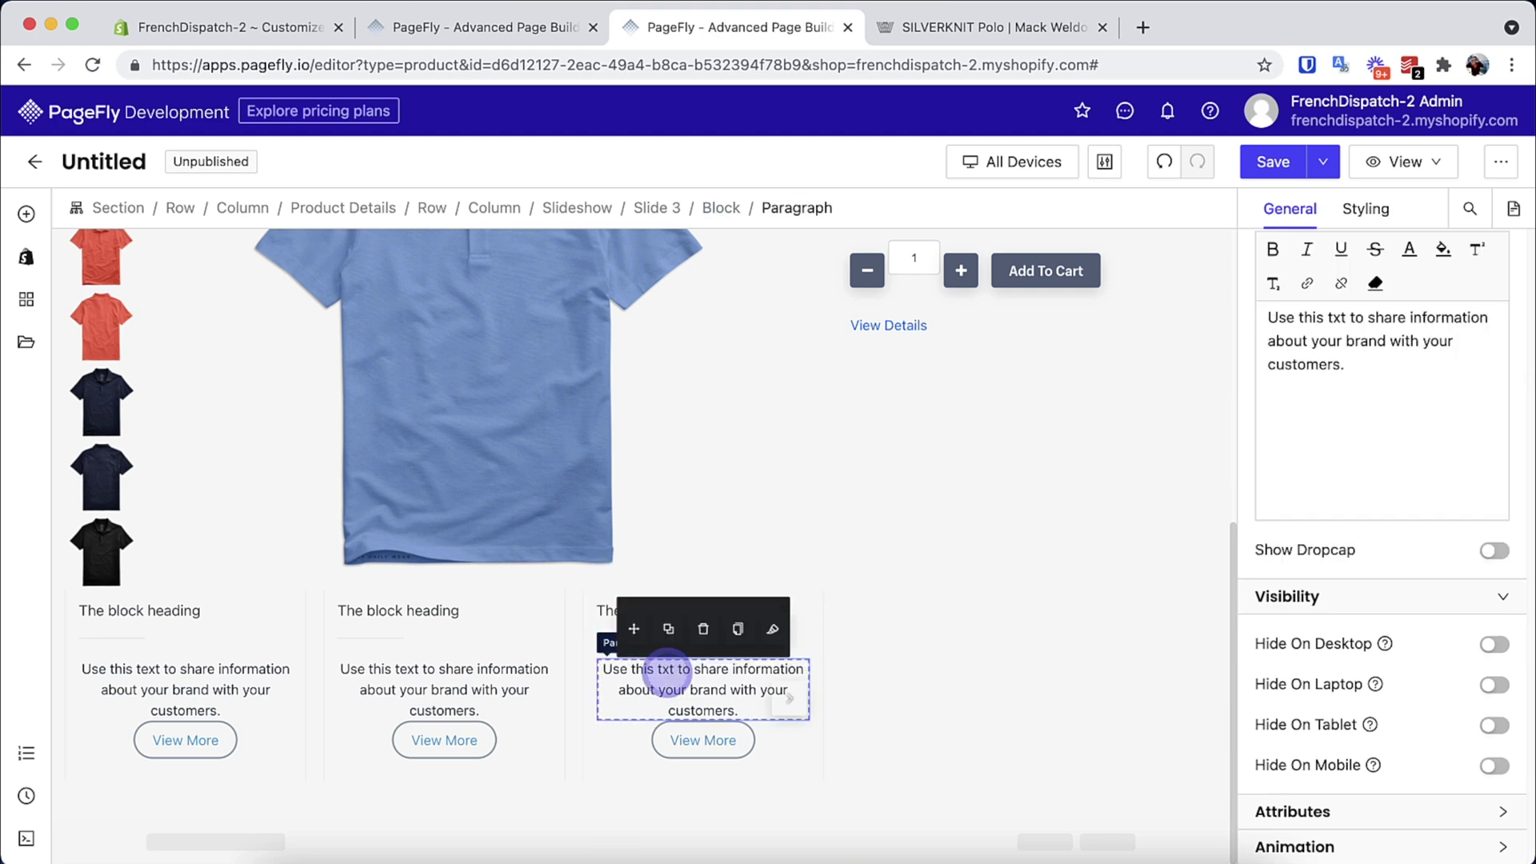
left_click(703, 624)
left_click(655, 710)
left_click(703, 659)
left_click(444, 627)
left_click(439, 707)
left_click(444, 660)
left_click(192, 688)
left_click(186, 619)
left_click(213, 710)
left_click(207, 658)
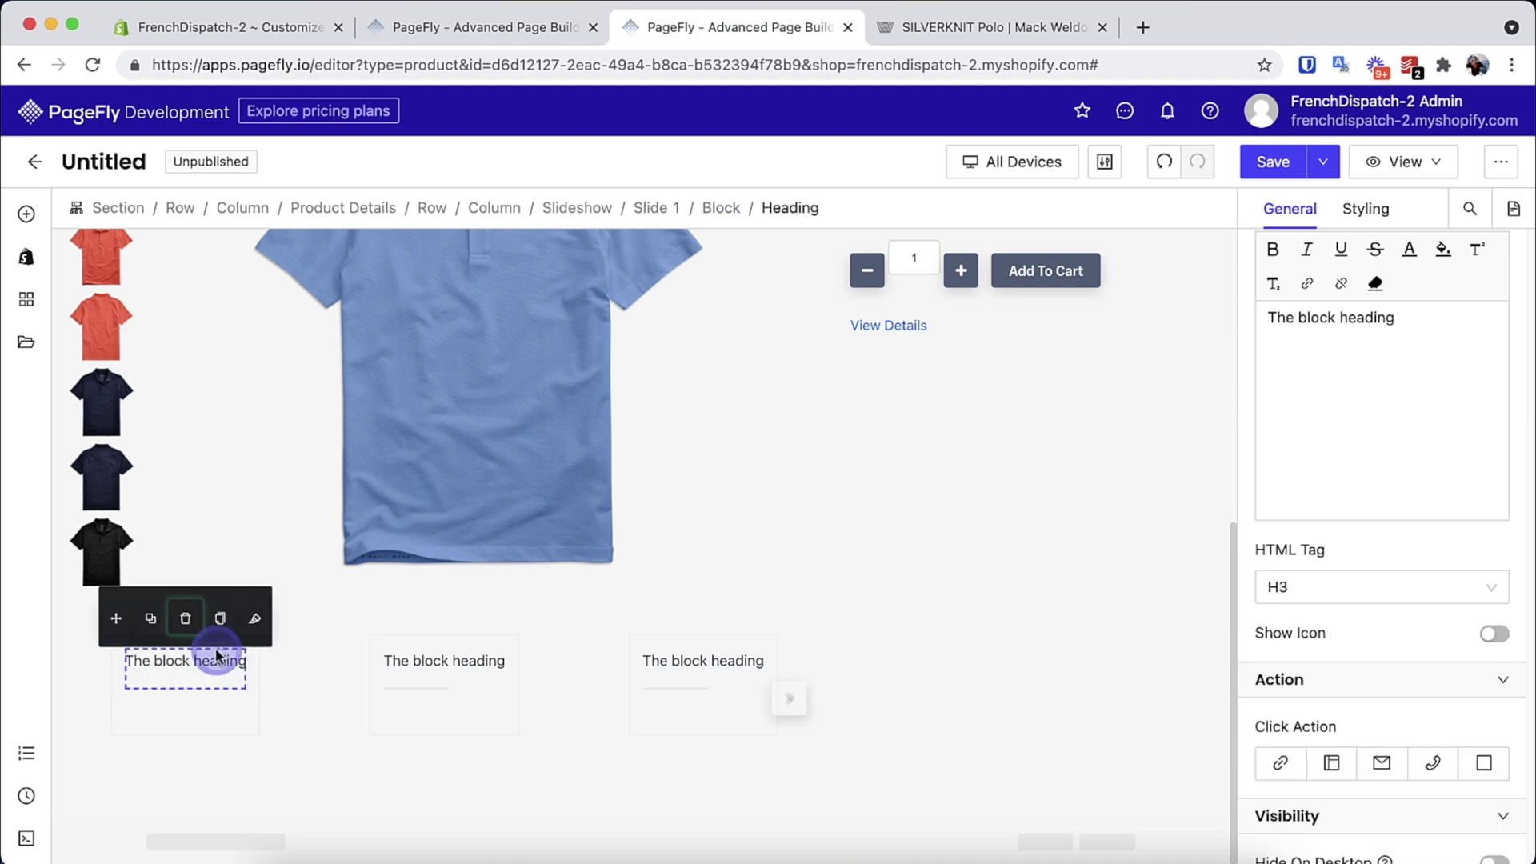
Add an image placeholder above the block heading in the slideshow's three slides
left_click(26, 214)
scroll(162, 576, "down", 1)
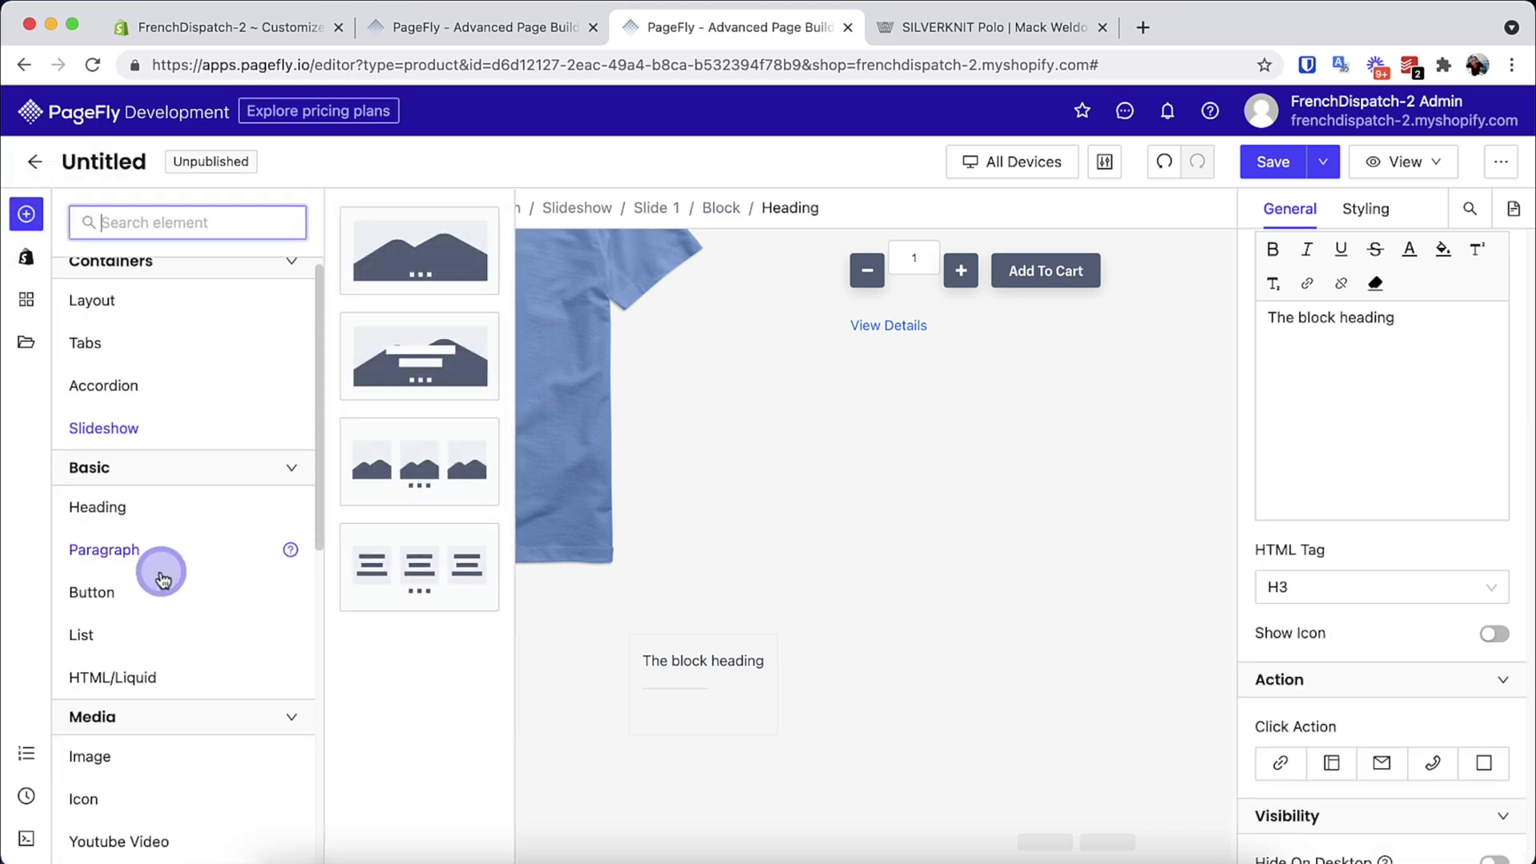
left_click_drag(412, 339, 713, 655)
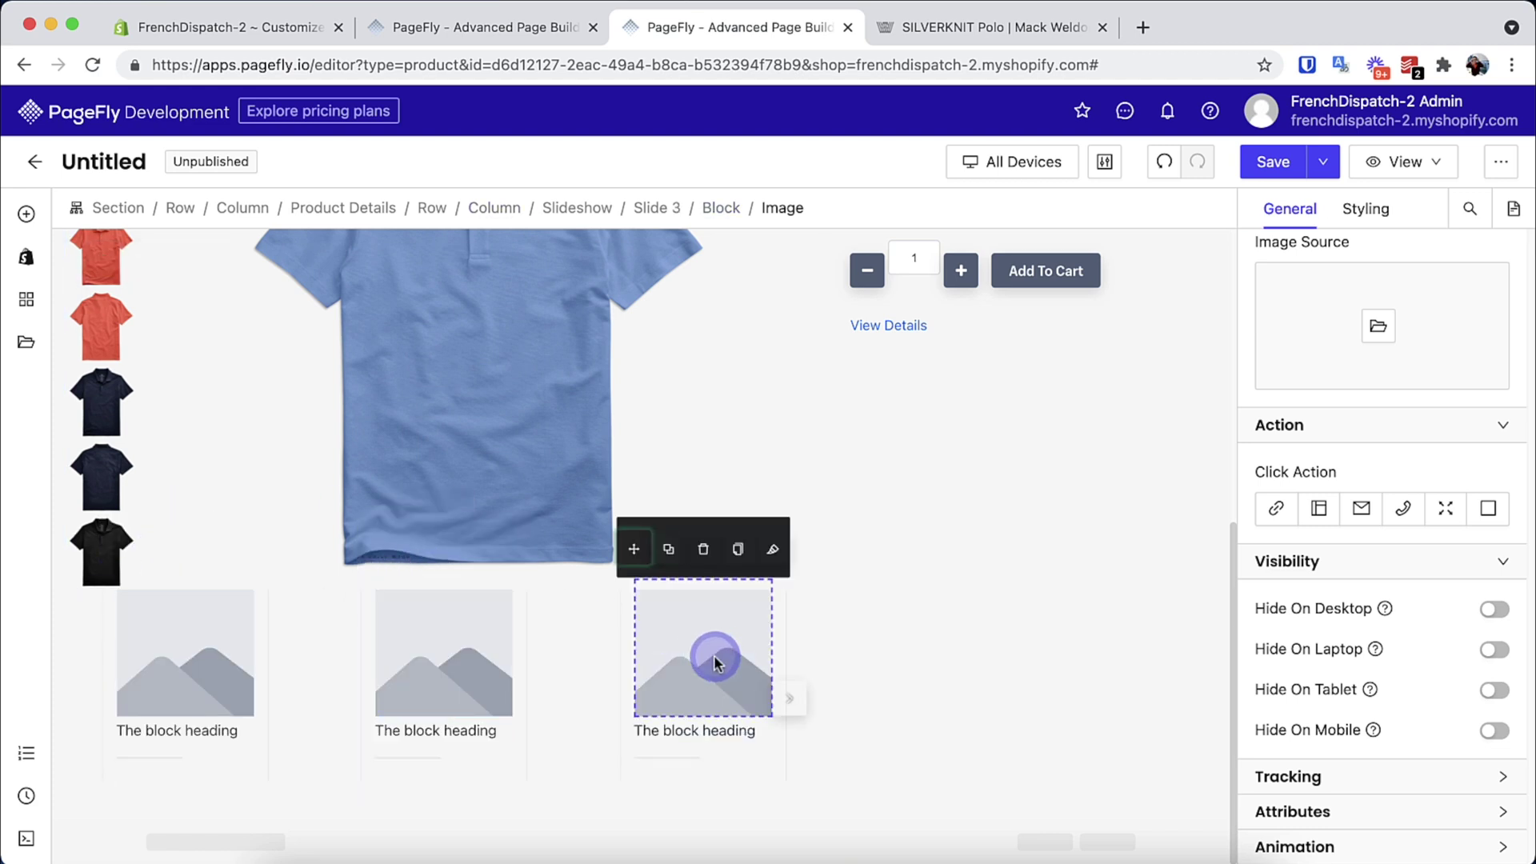
Set the first slide's image to the crossed-out odor icon from the existing uploaded images
left_click(157, 637)
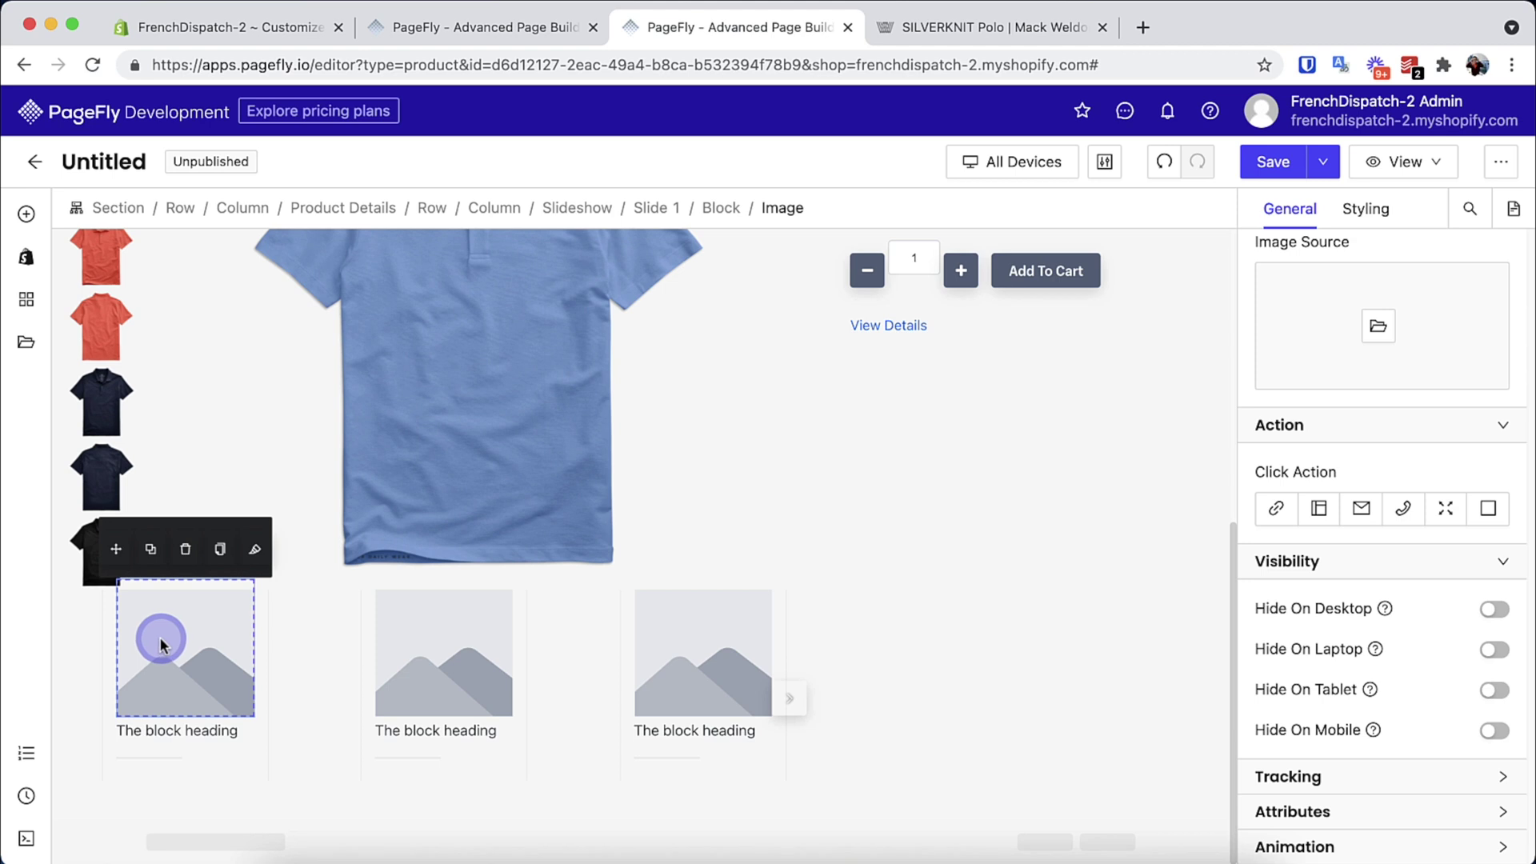
left_click(972, 28)
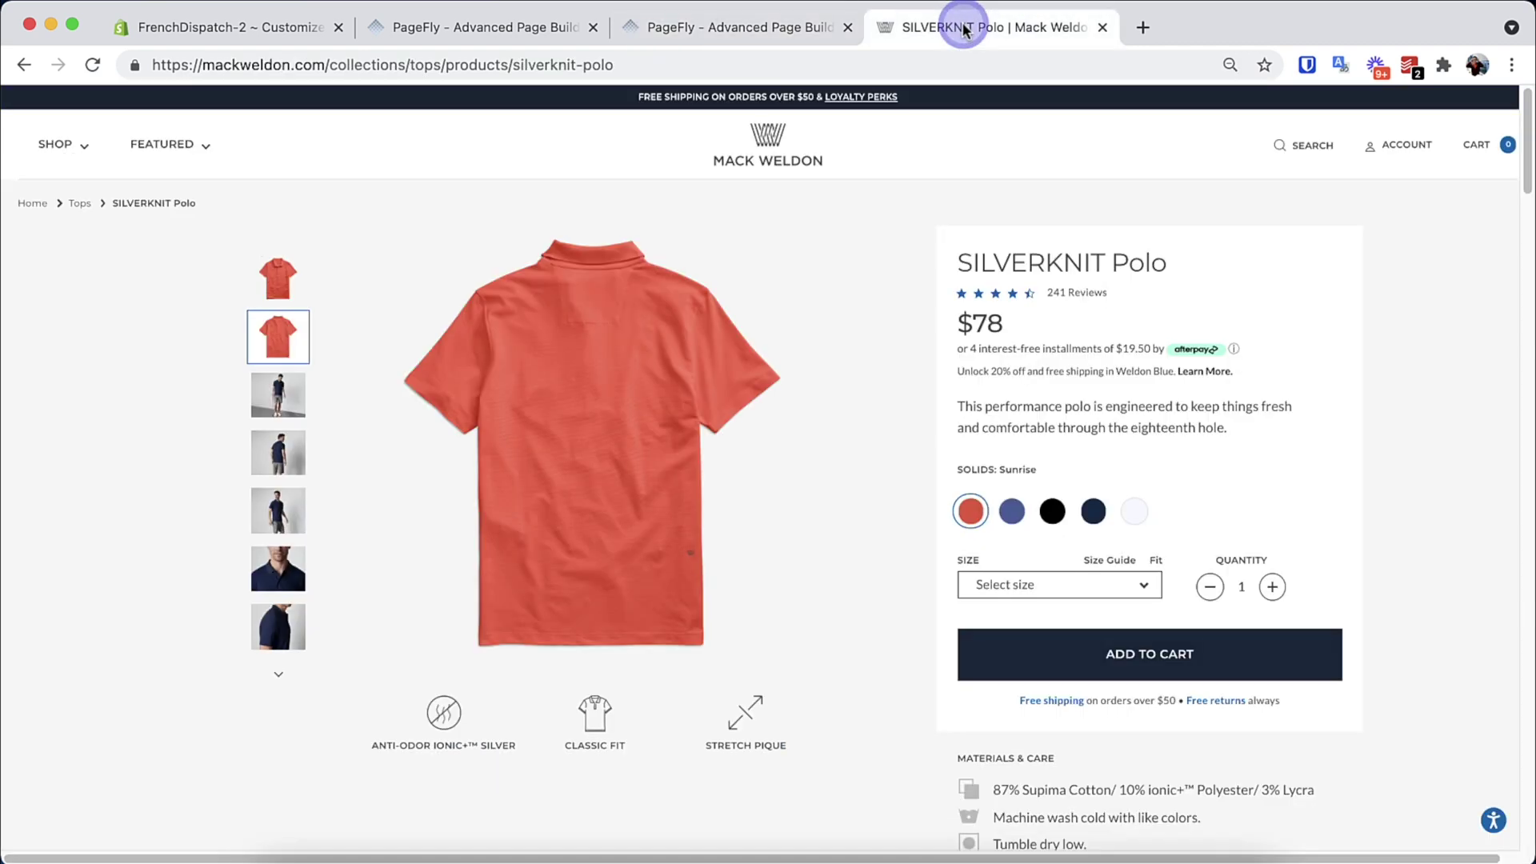
left_click(712, 17)
left_click(1373, 327)
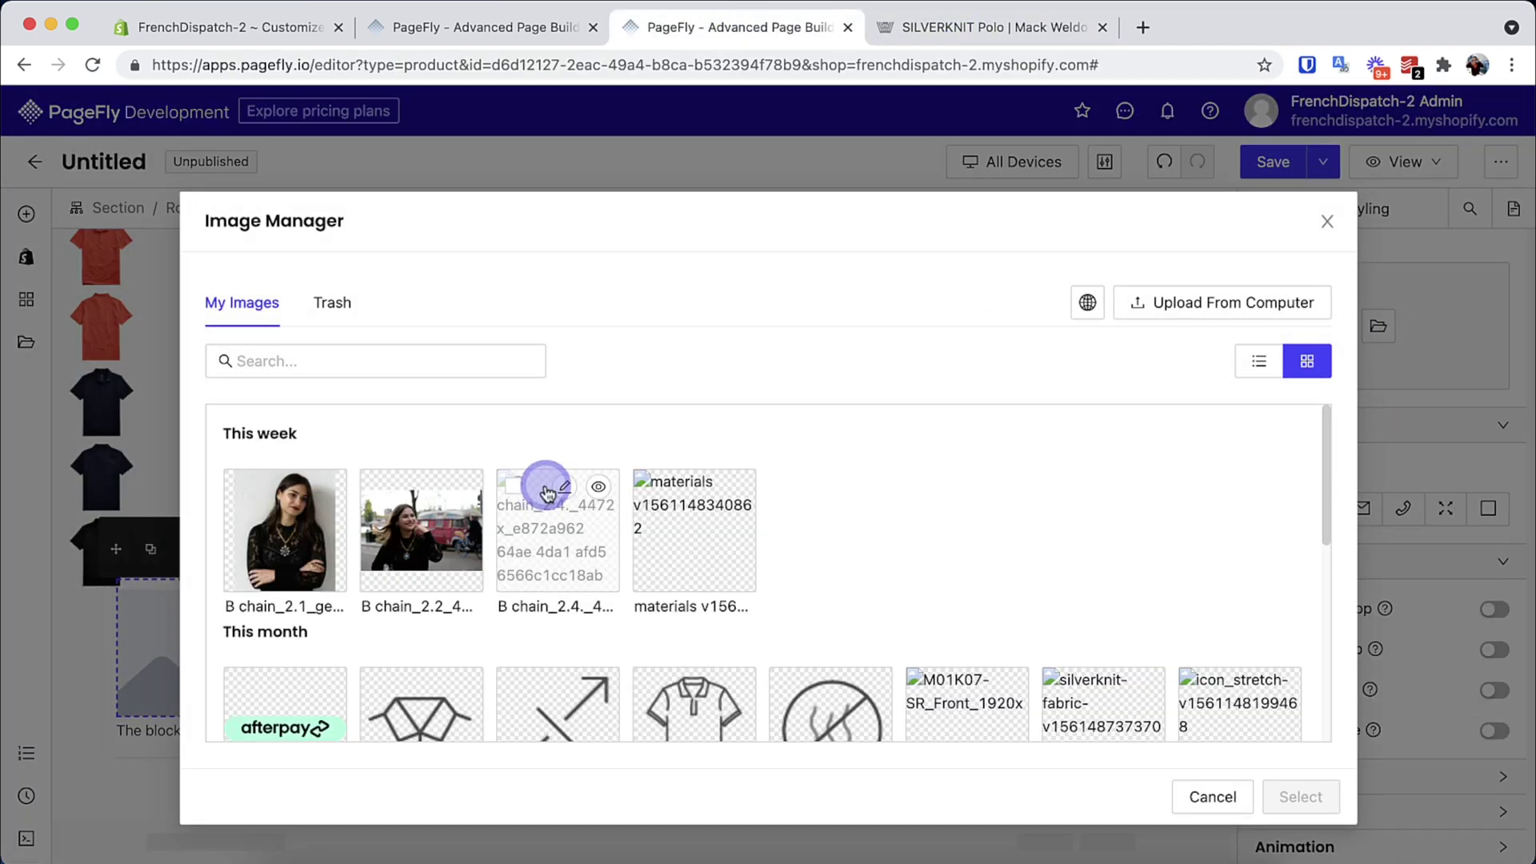
scroll(720, 520, "down", 3)
left_click(872, 464)
left_click(1301, 796)
Set the second slide's image to the collar icon and the third slide's image to the diagonal stretch arrows icon
left_click(415, 640)
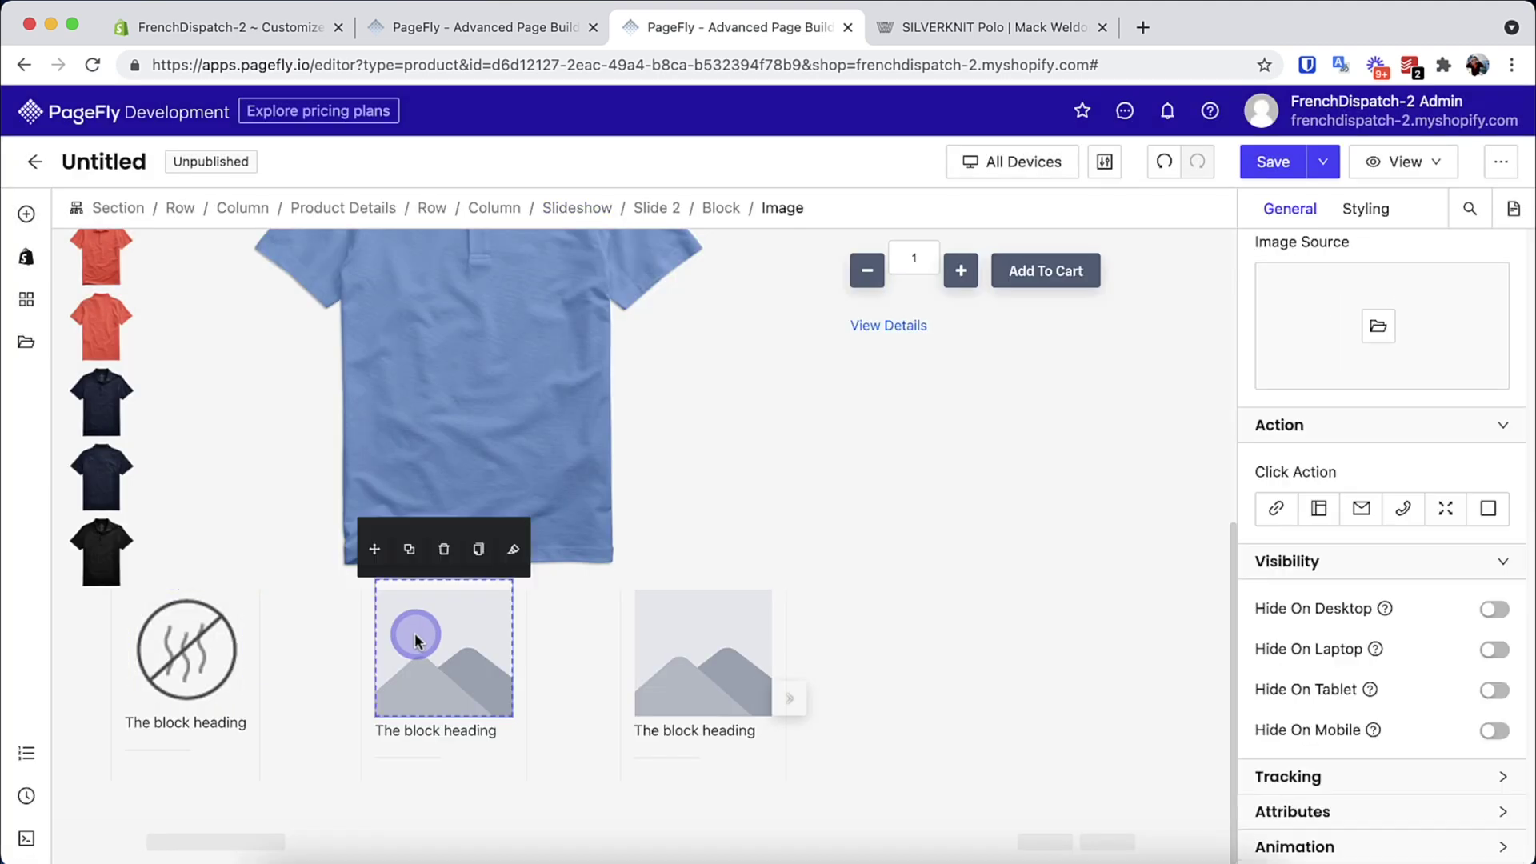
left_click(1378, 326)
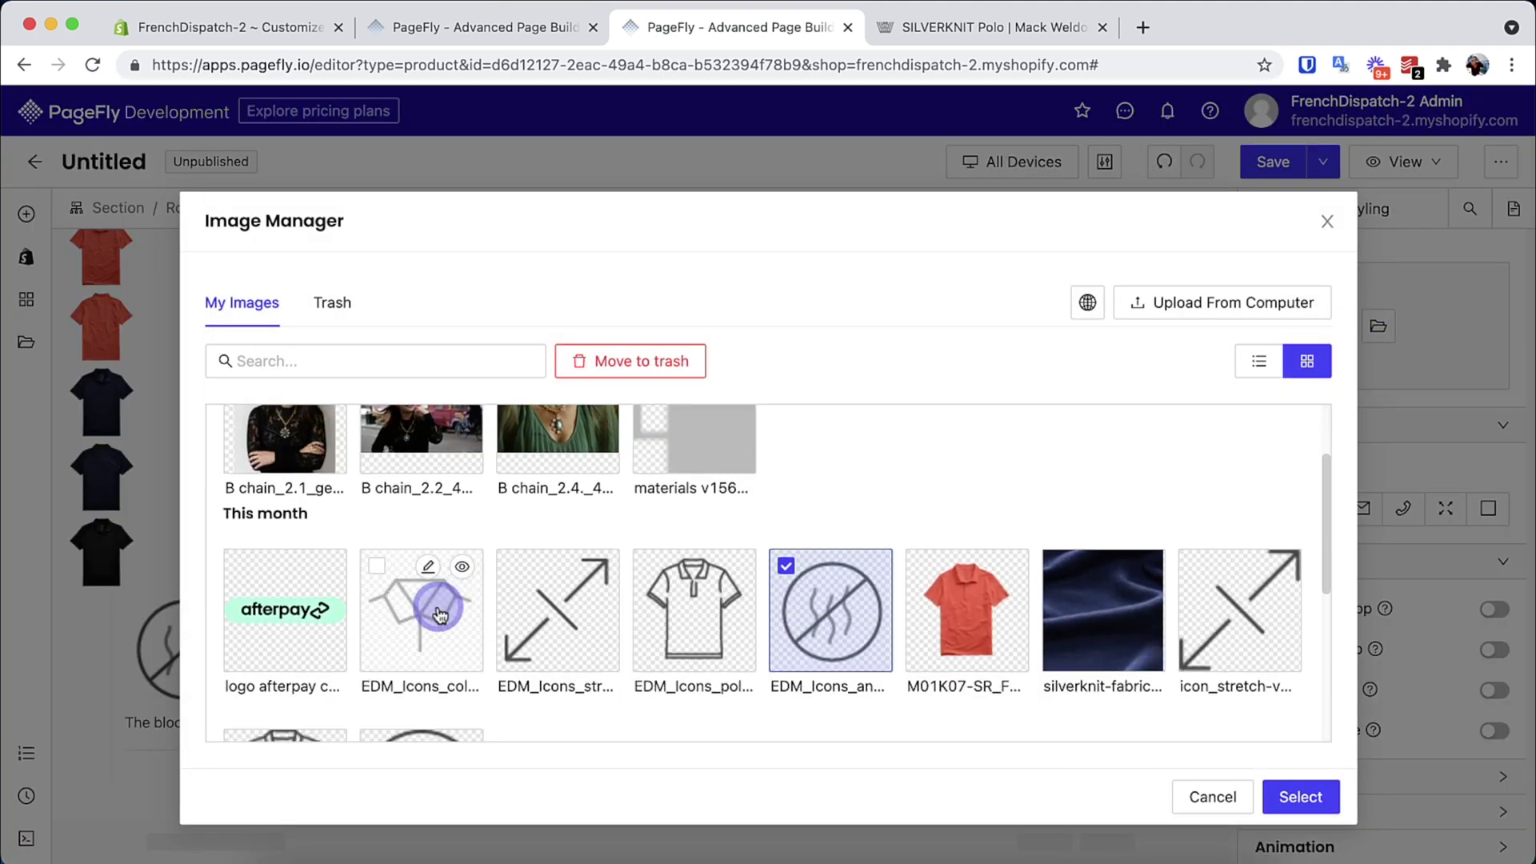
left_click(439, 613)
left_click(1301, 796)
left_click(710, 635)
left_click(1376, 327)
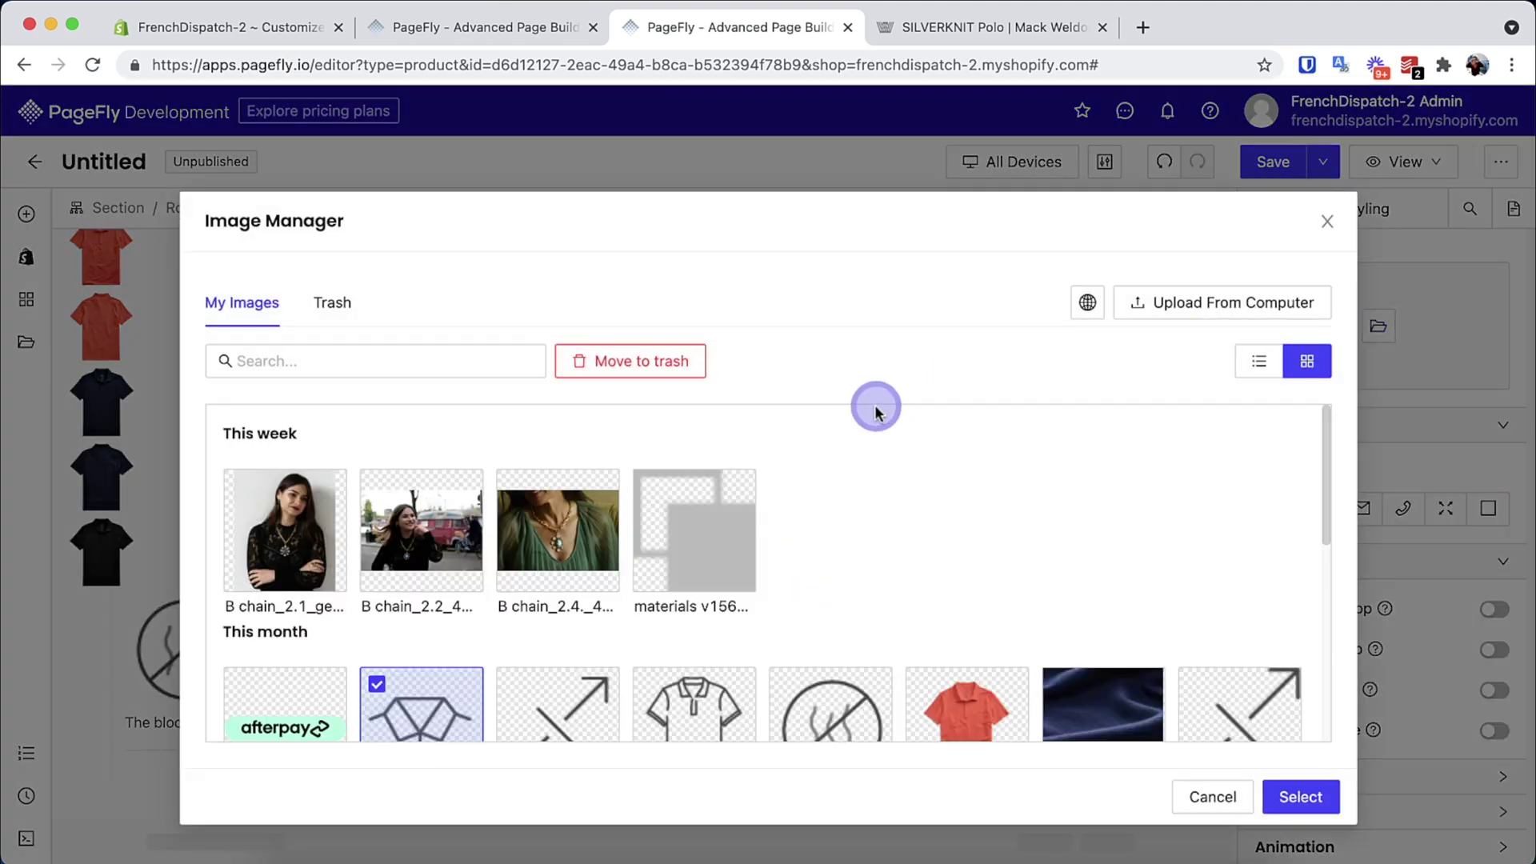
scroll(800, 480, "down", 2)
left_click(552, 560)
left_click(1301, 796)
Replace the first slide's heading with "ANTI-ODOR IONIC+™ SILVER", copied from the Mack Weldon reference page
left_click(985, 31)
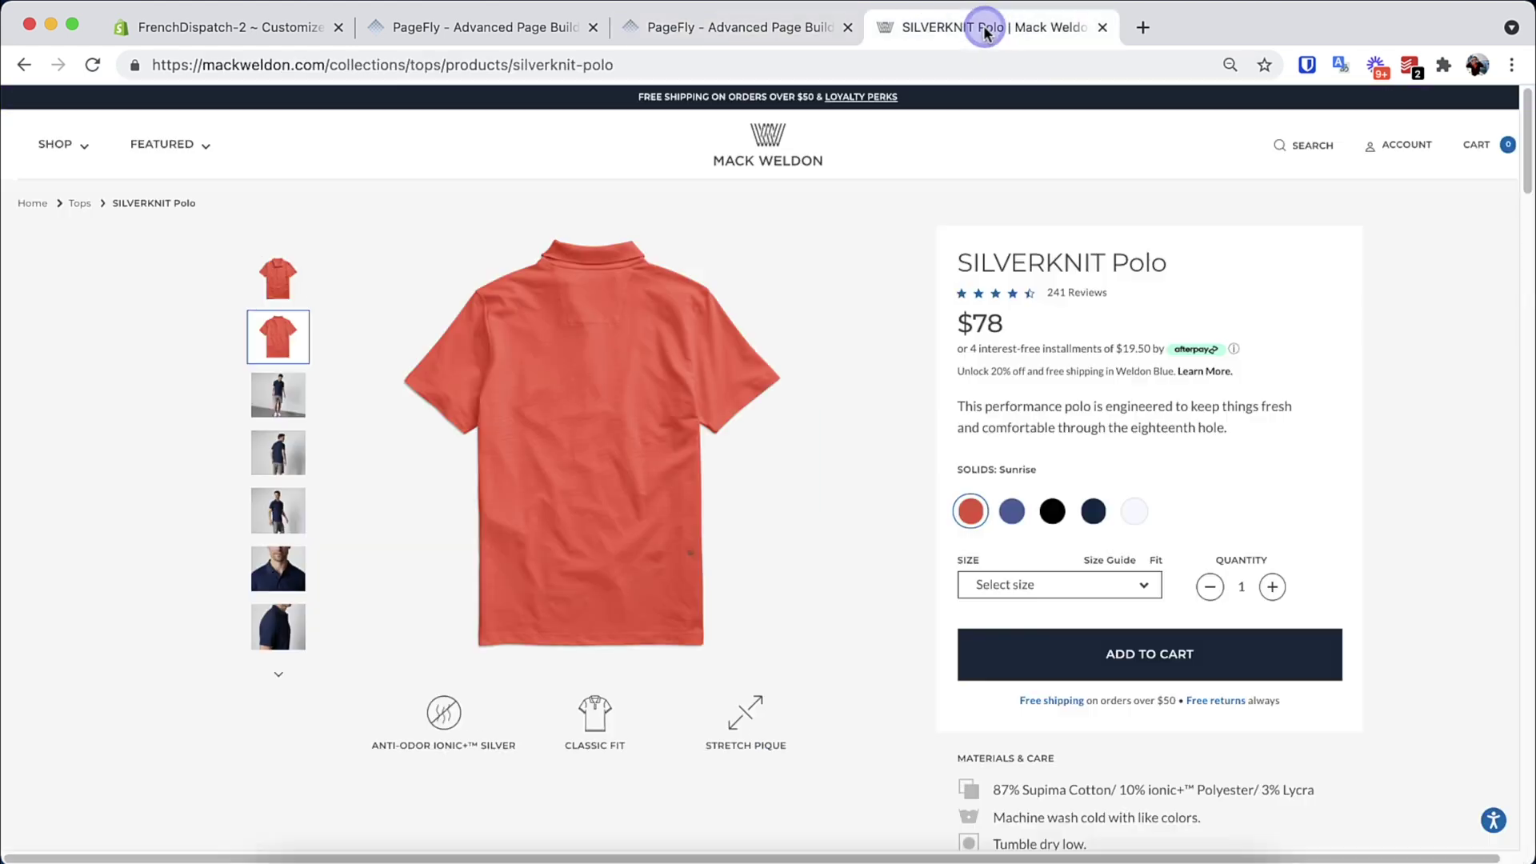
triple_click(400, 745)
key("ctrl+c")
left_click(732, 30)
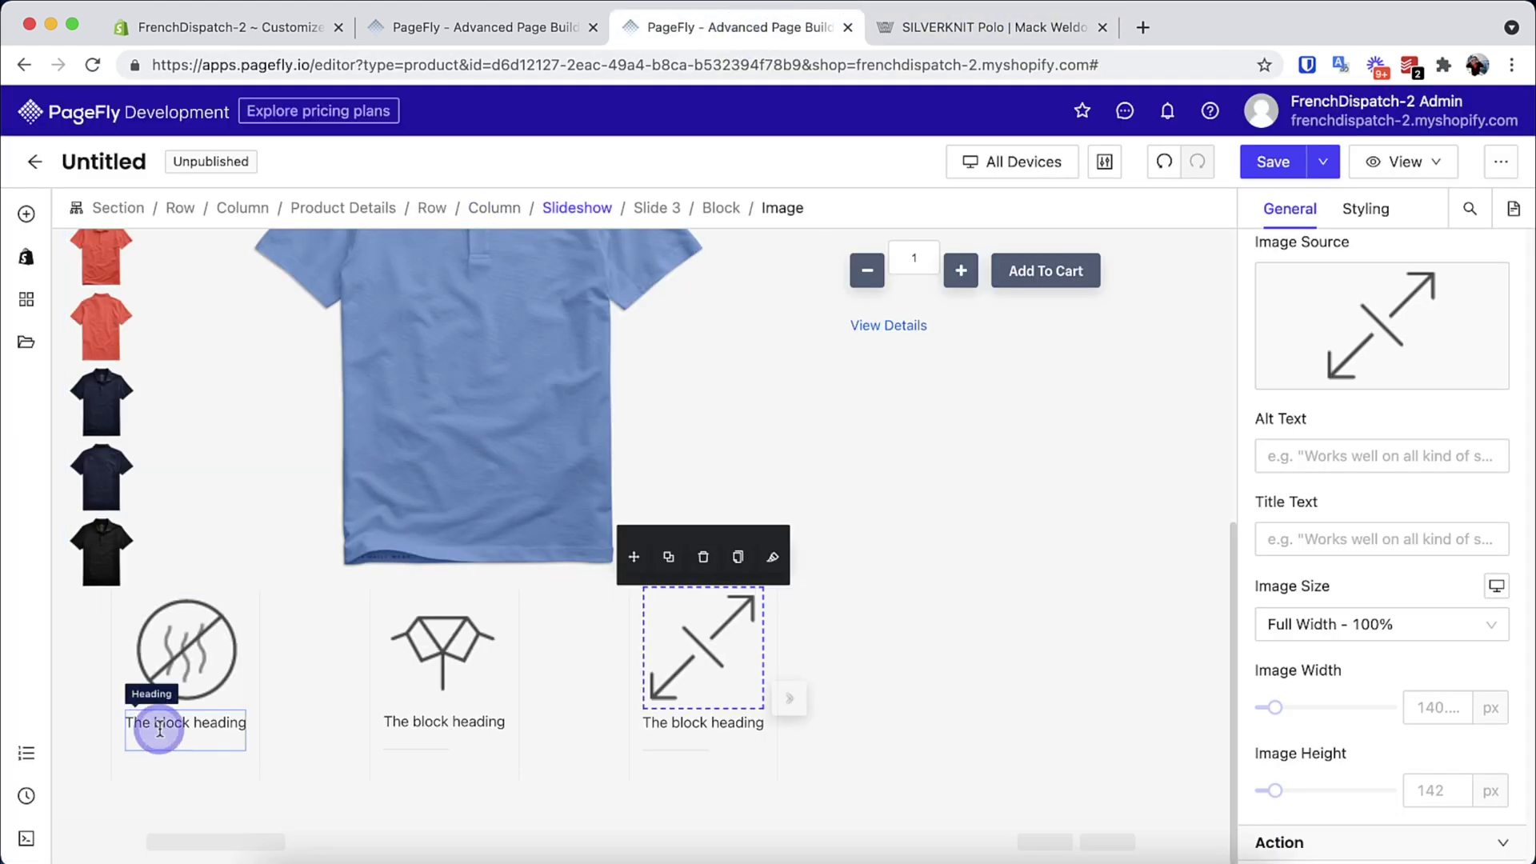
left_click(154, 731)
key("ctrl+v")
Replace the second slide's heading with "CLASSIC FIT", copied from the Mack Weldon reference page
left_click(960, 31)
triple_click(583, 737)
key("ctrl+c")
left_click(732, 29)
left_click(412, 720)
key("ctrl+v")
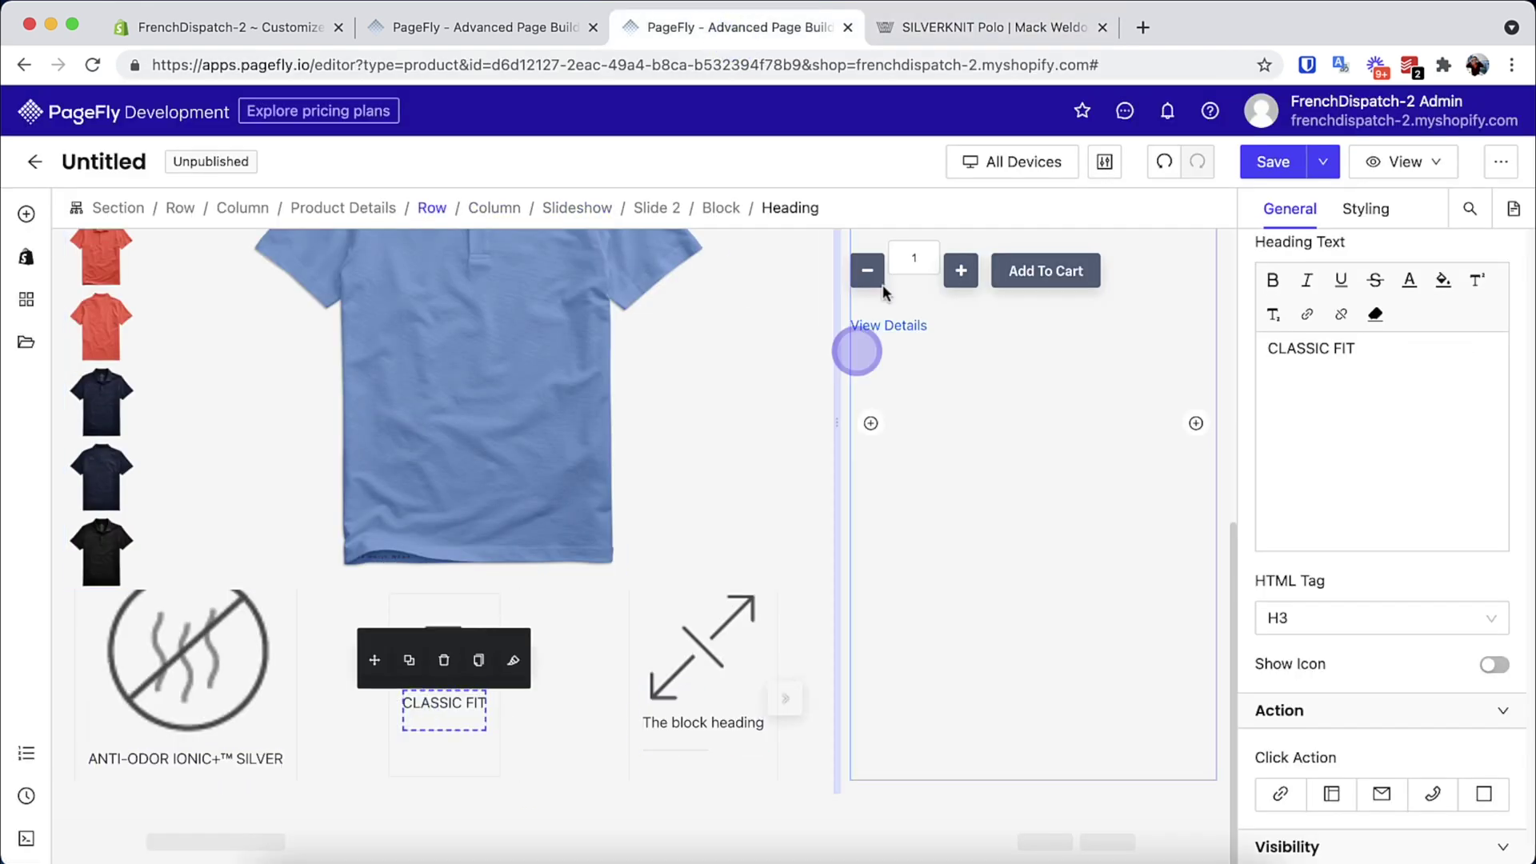
Replace the third slide's heading with "STRETCH PIQUE", copied from the Mack Weldon reference page
left_click(985, 30)
triple_click(724, 745)
key("ctrl+c")
left_click(732, 29)
left_click(703, 720)
key("ctrl+v")
Set the image width of all three slide icons to 83 px
left_click(163, 704)
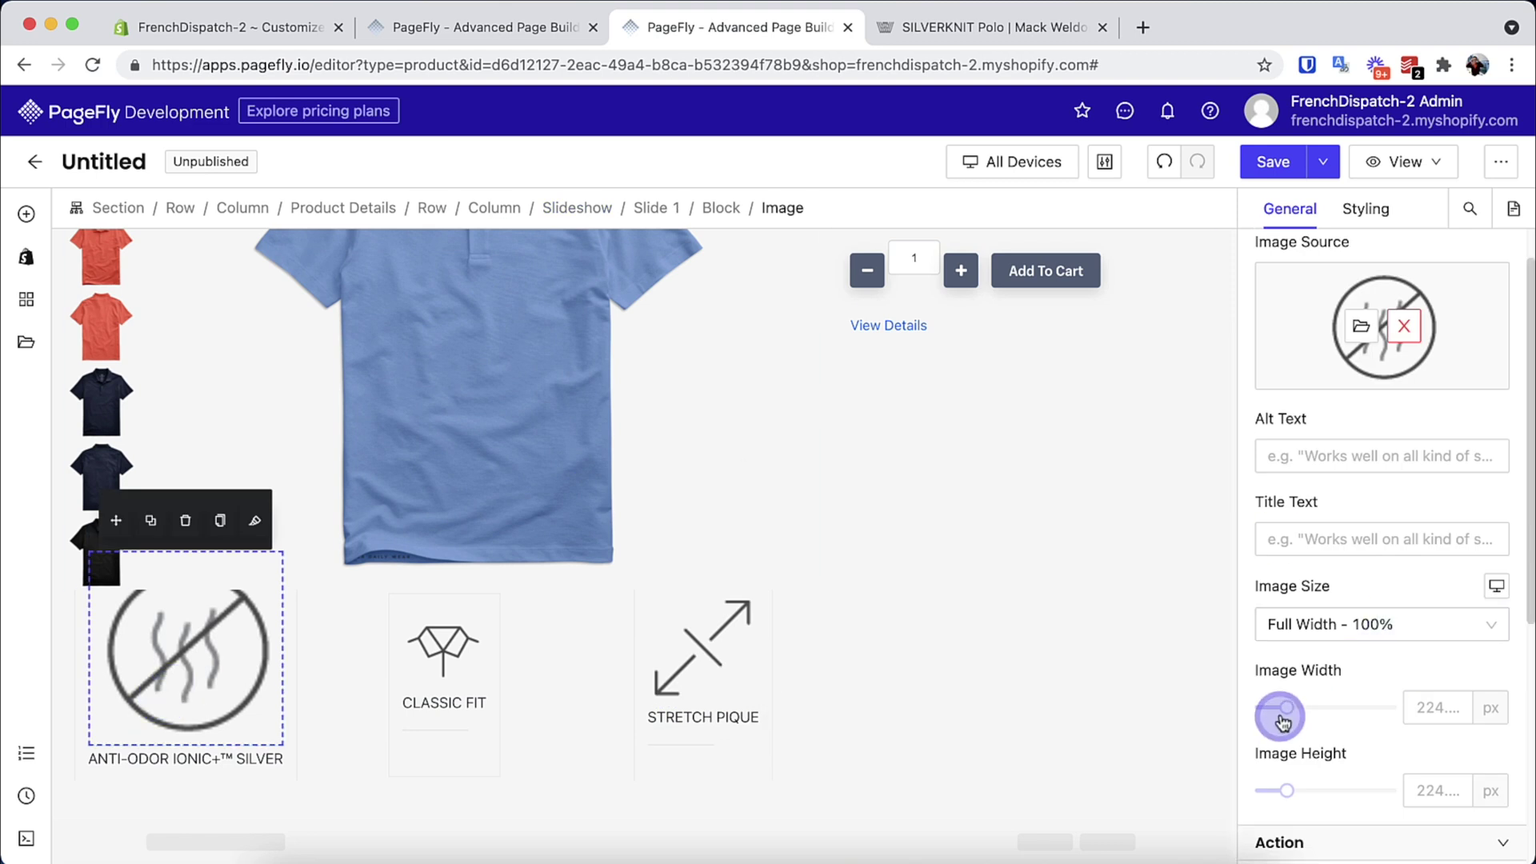
left_click_drag(1276, 707, 1267, 709)
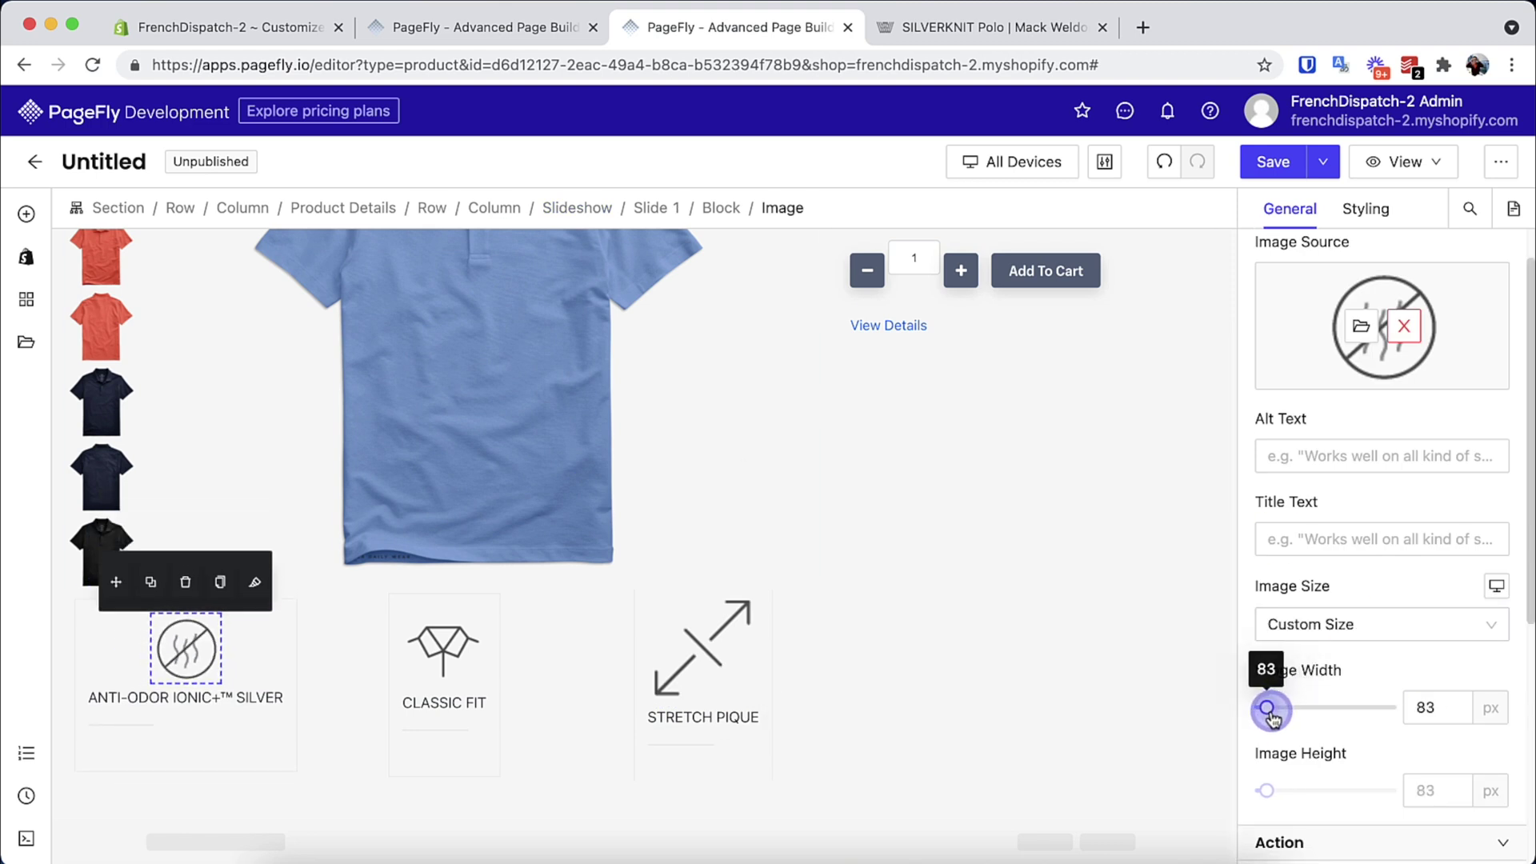
left_click(440, 661)
left_click(1429, 707)
type("83")
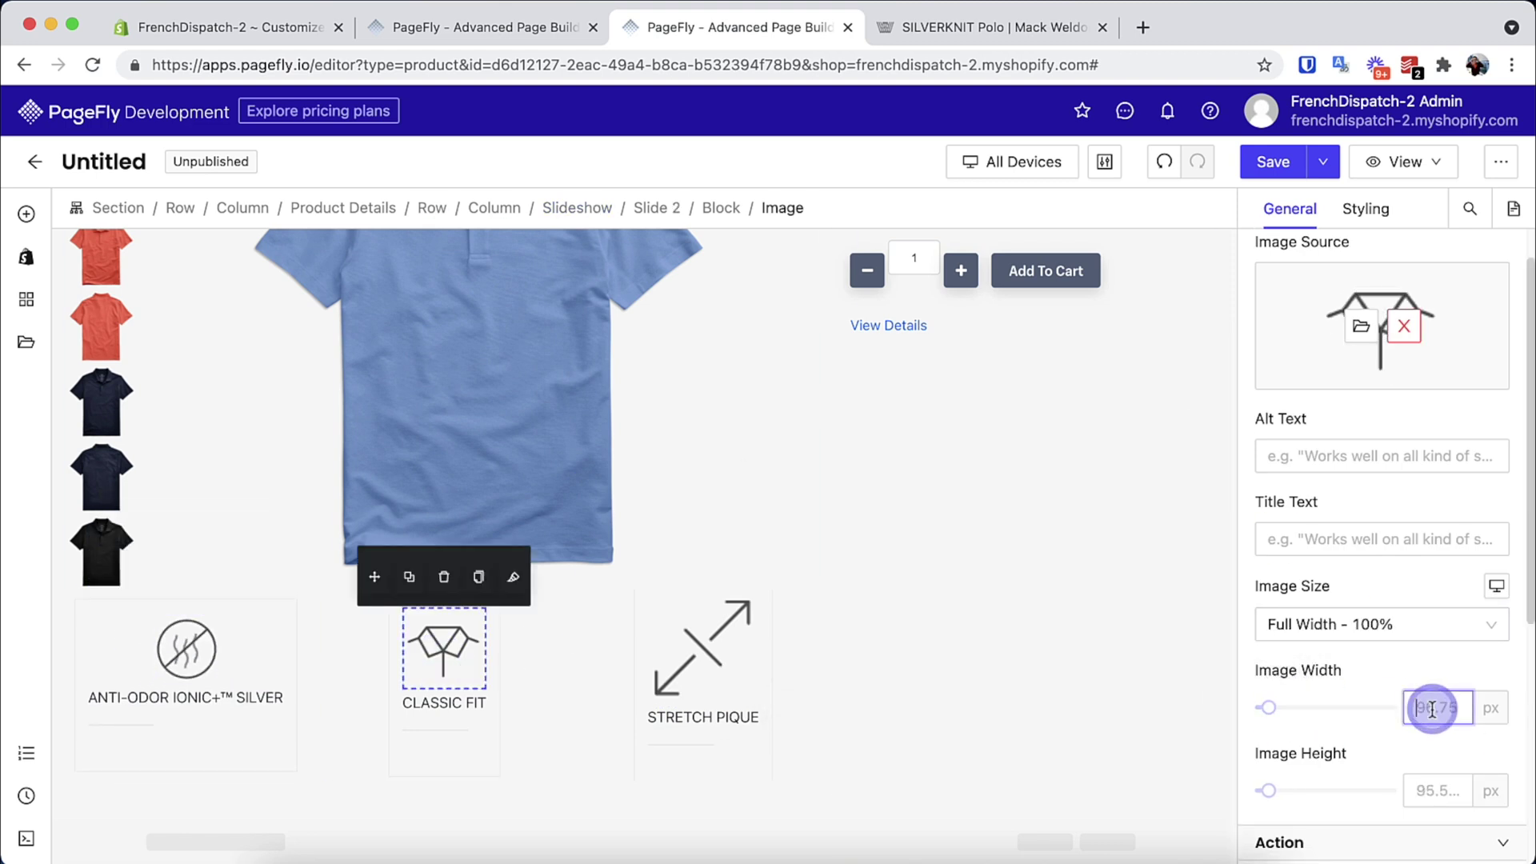
left_click(705, 651)
left_click(1440, 708)
type("83")
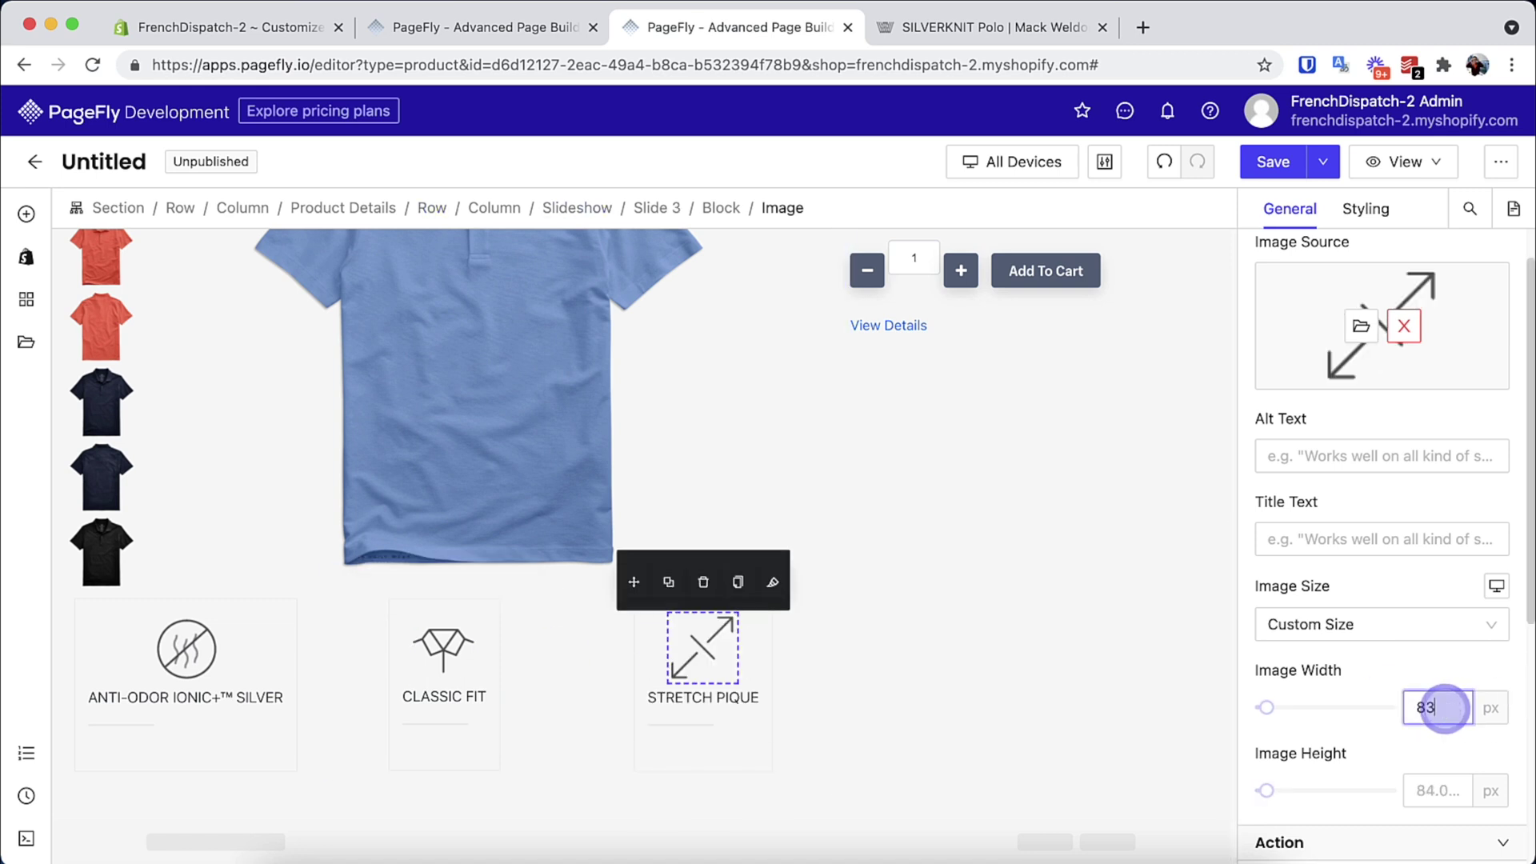
Remove the border from the blocks in all three slides
left_click(747, 659)
left_click(1368, 207)
scroll(1378, 640, "down", 6)
scroll(1373, 725, "down", 6)
left_click(1478, 659)
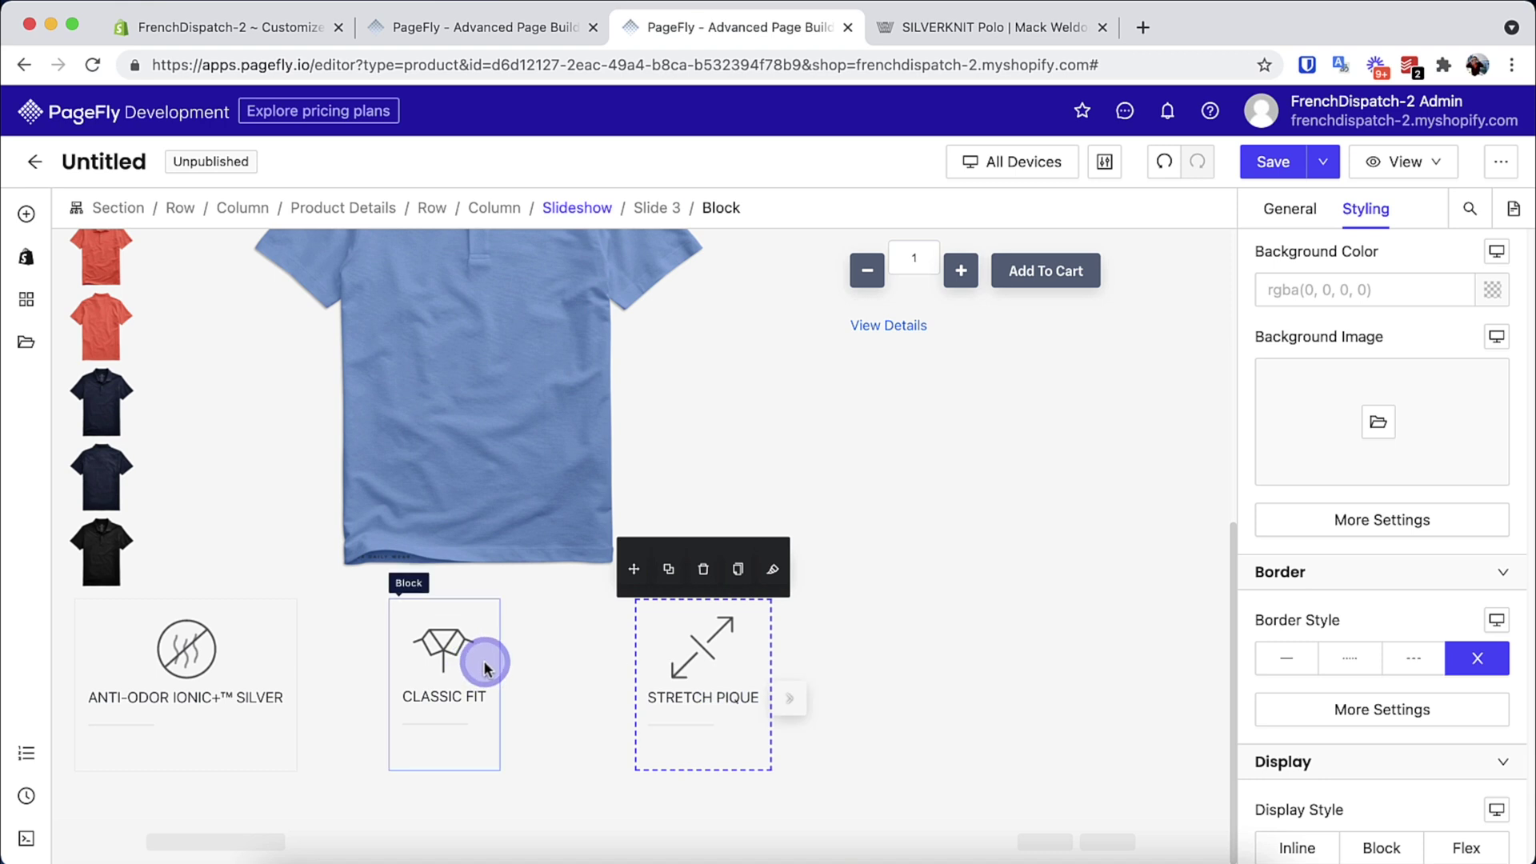
left_click(483, 660)
left_click(288, 627)
left_click(1485, 662)
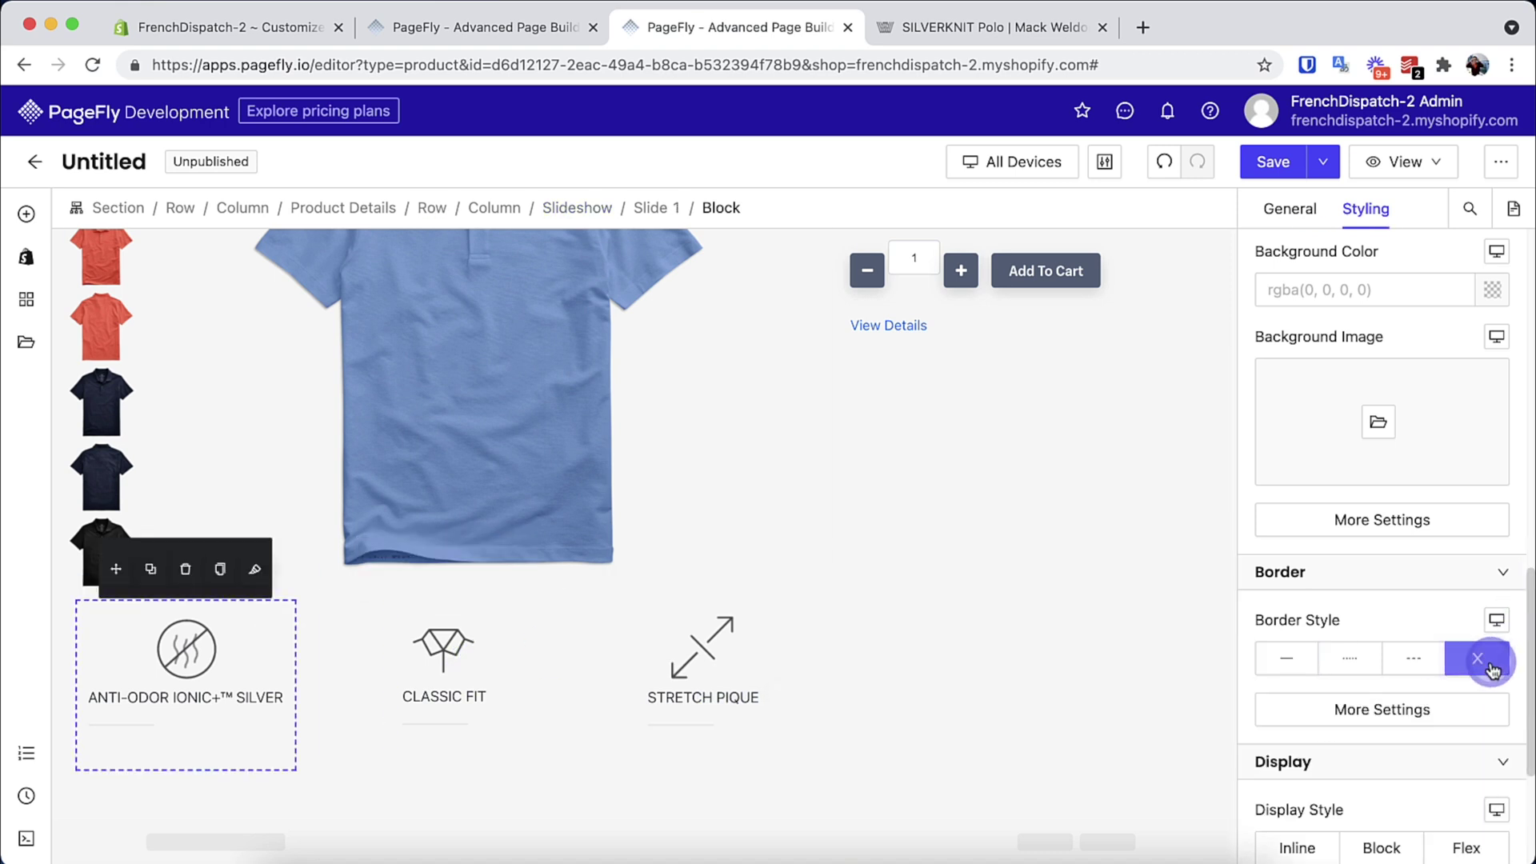
Set the slideshow's left margin to 10%
left_click(258, 709)
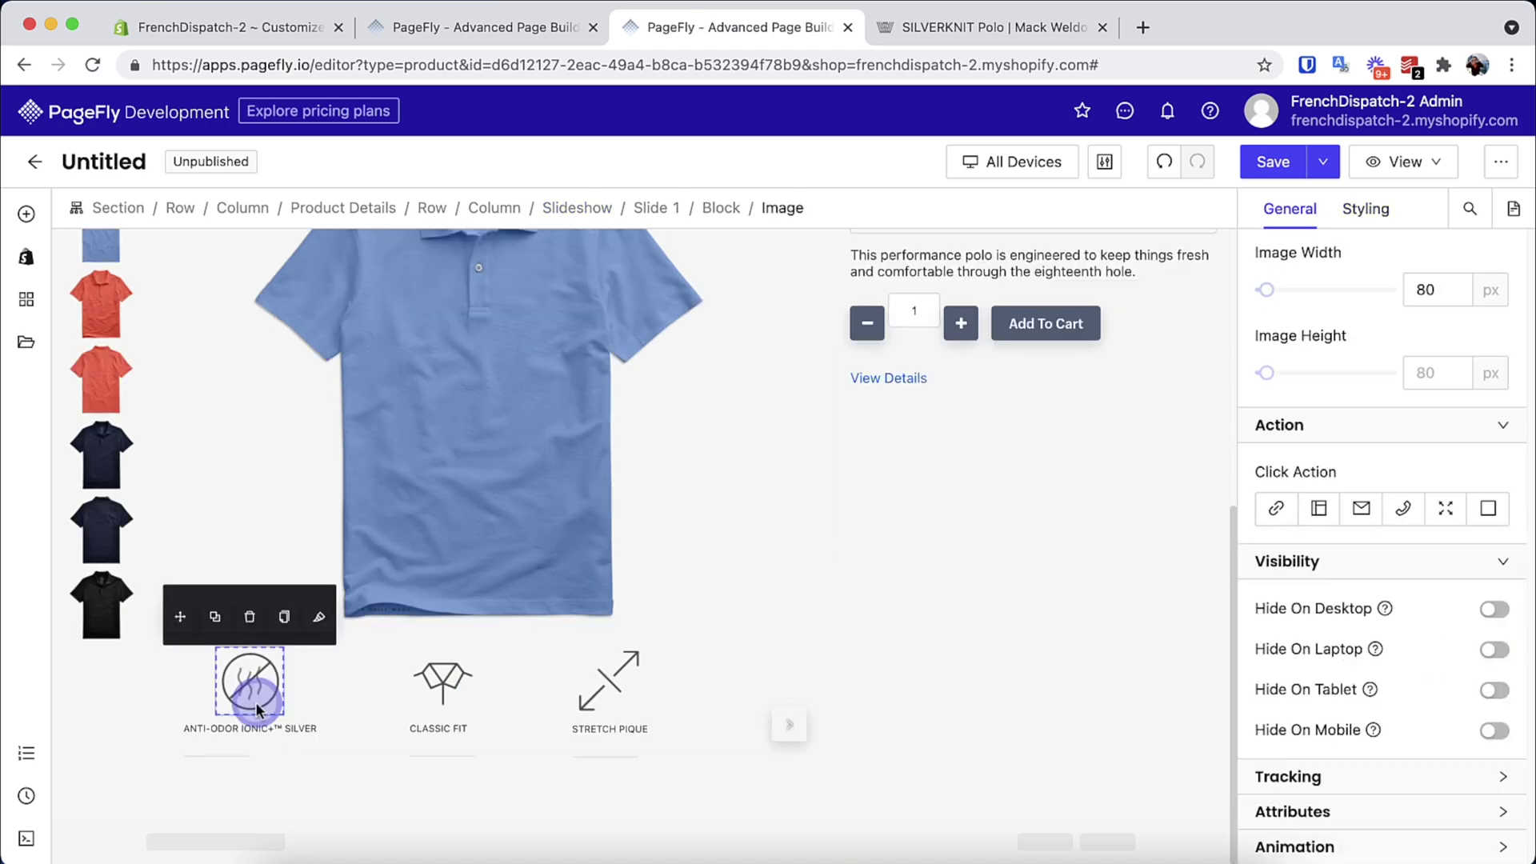
left_click(594, 213)
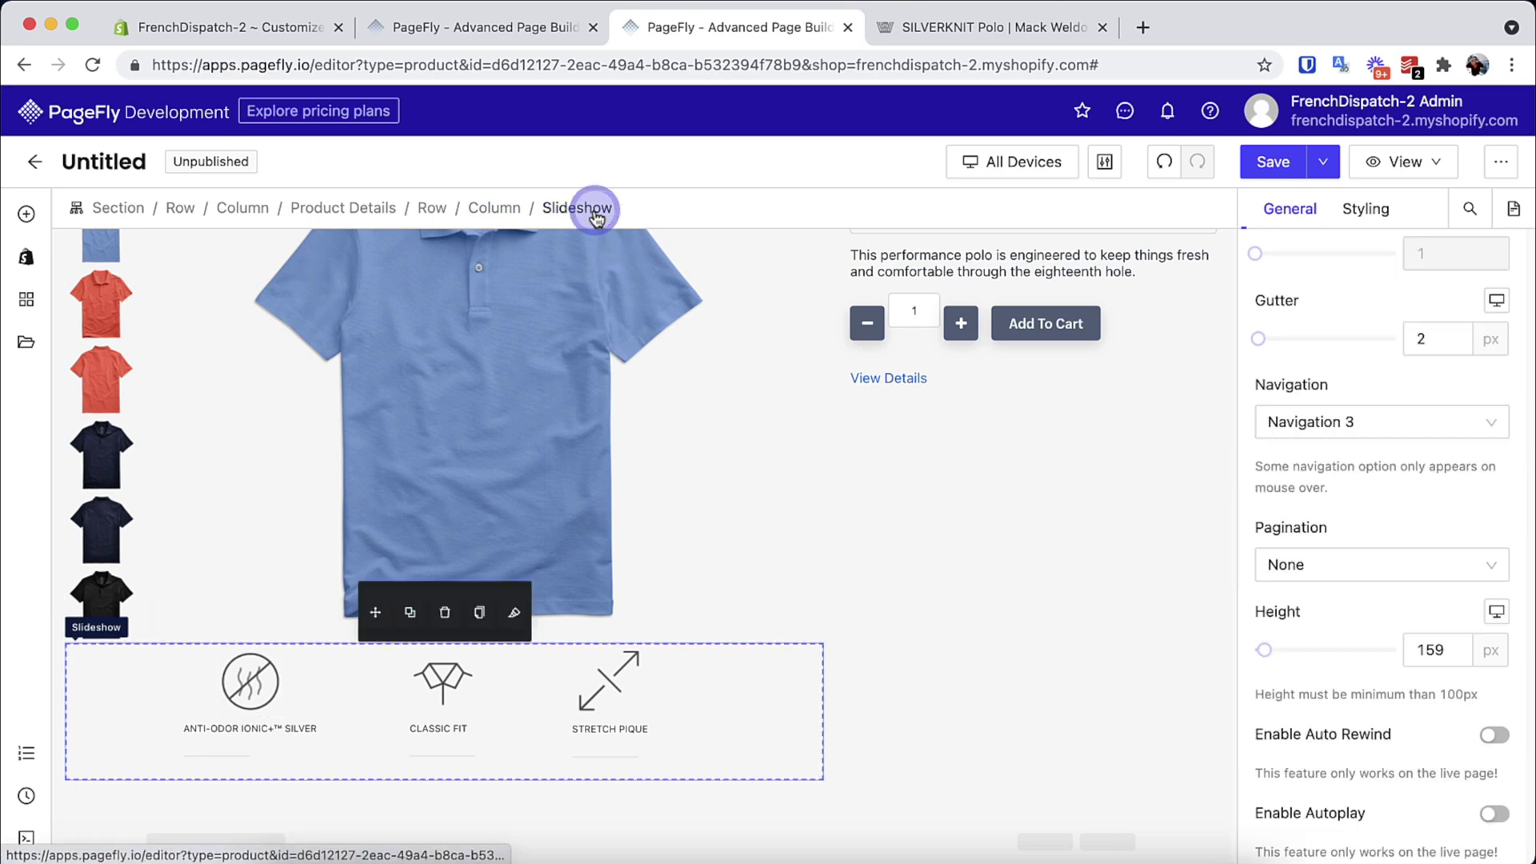
left_click(1358, 215)
scroll(1357, 350, "up", 5)
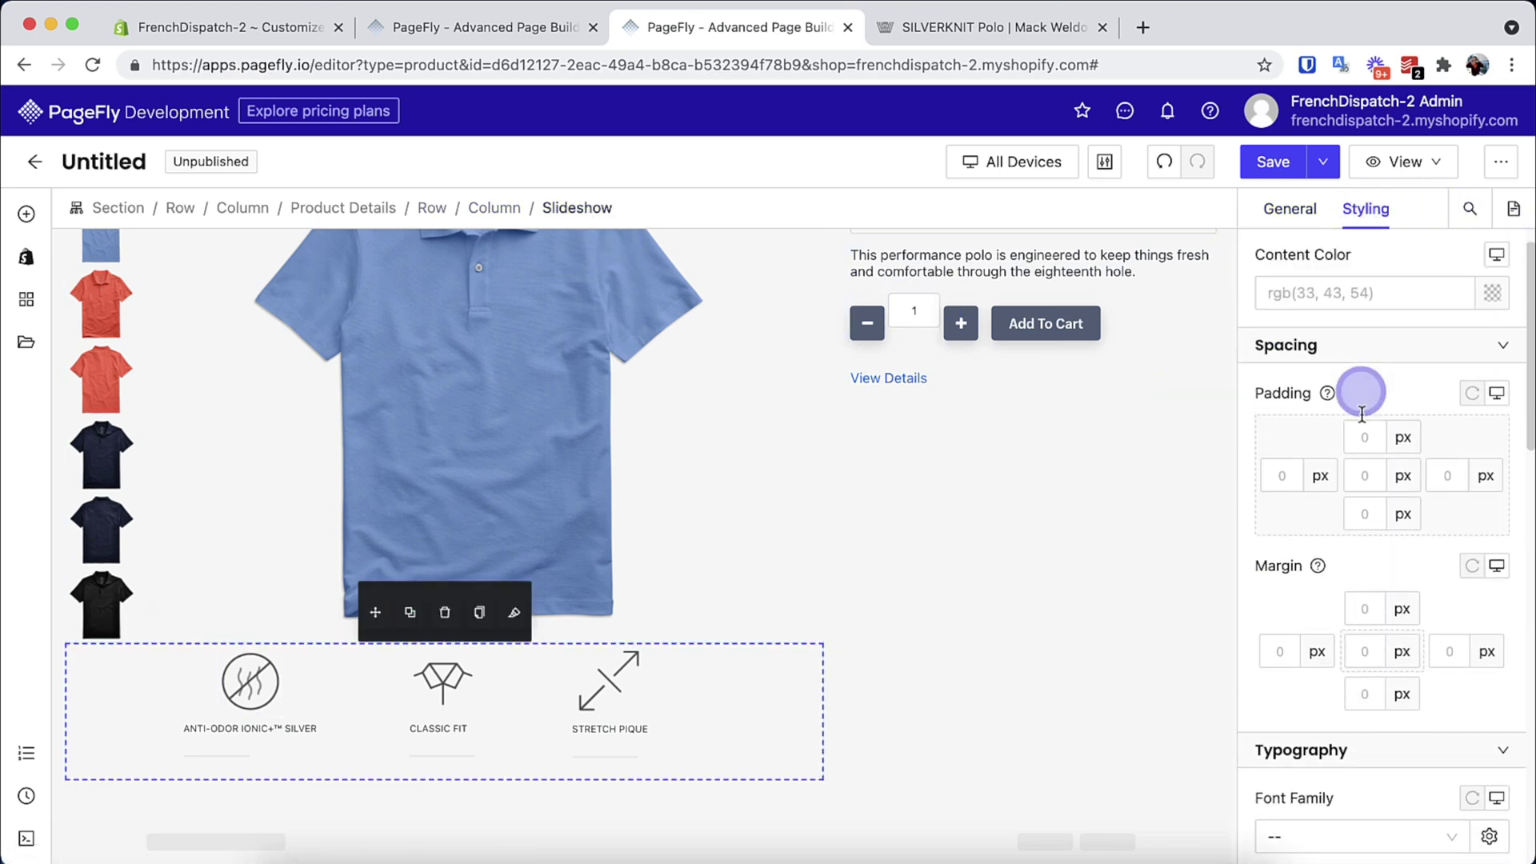
left_click(1317, 652)
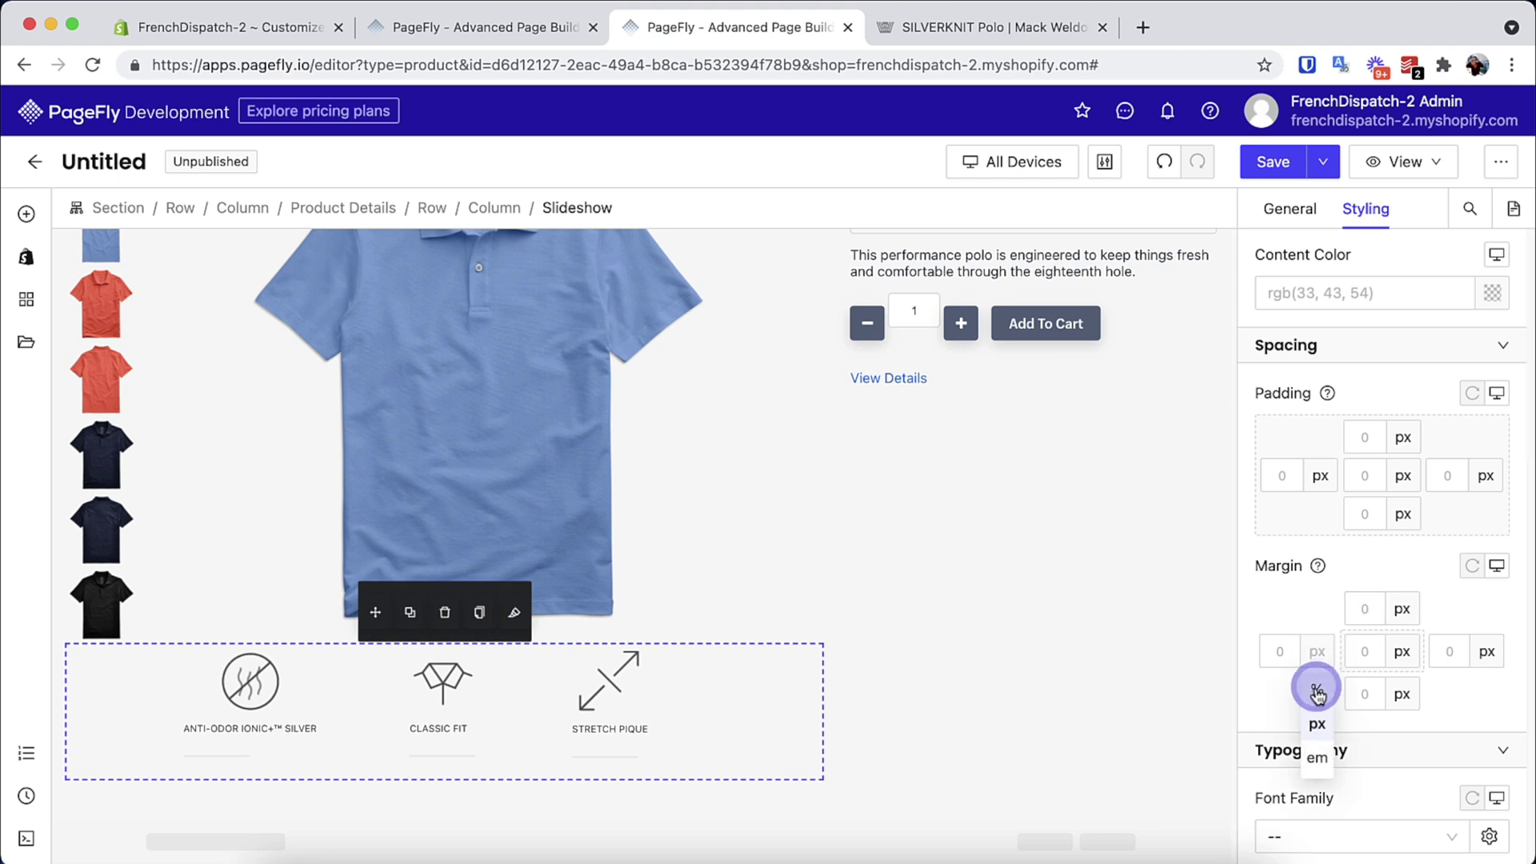
left_click(1317, 690)
left_click(1281, 652)
type("10")
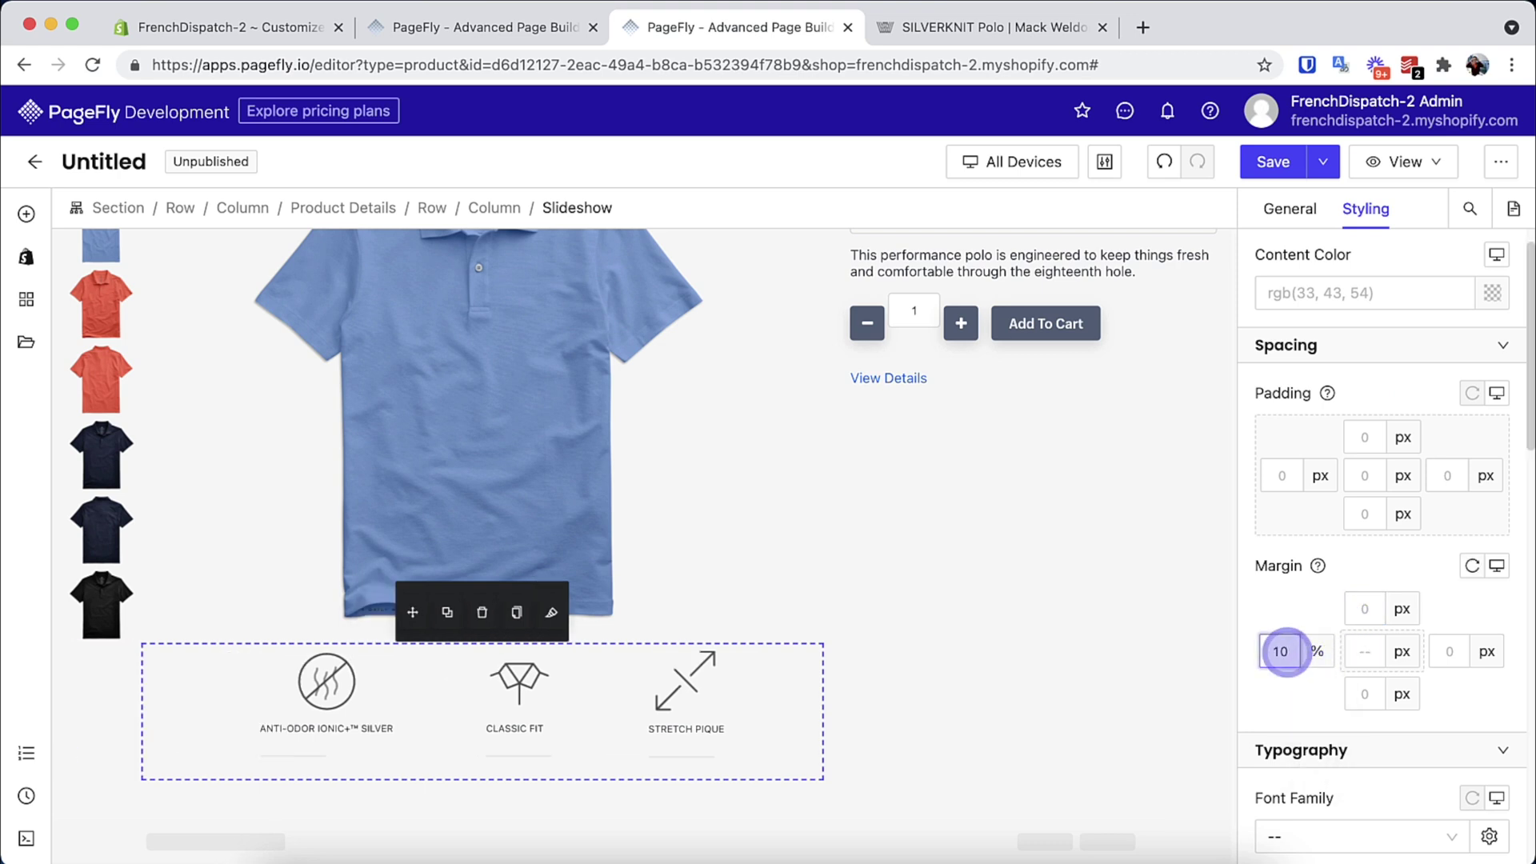
Check the reference page's product column, then add two empty blocks above the product title in the PageFly layout
scroll(1280, 644, "down", 1)
key("ctrl+Tab")
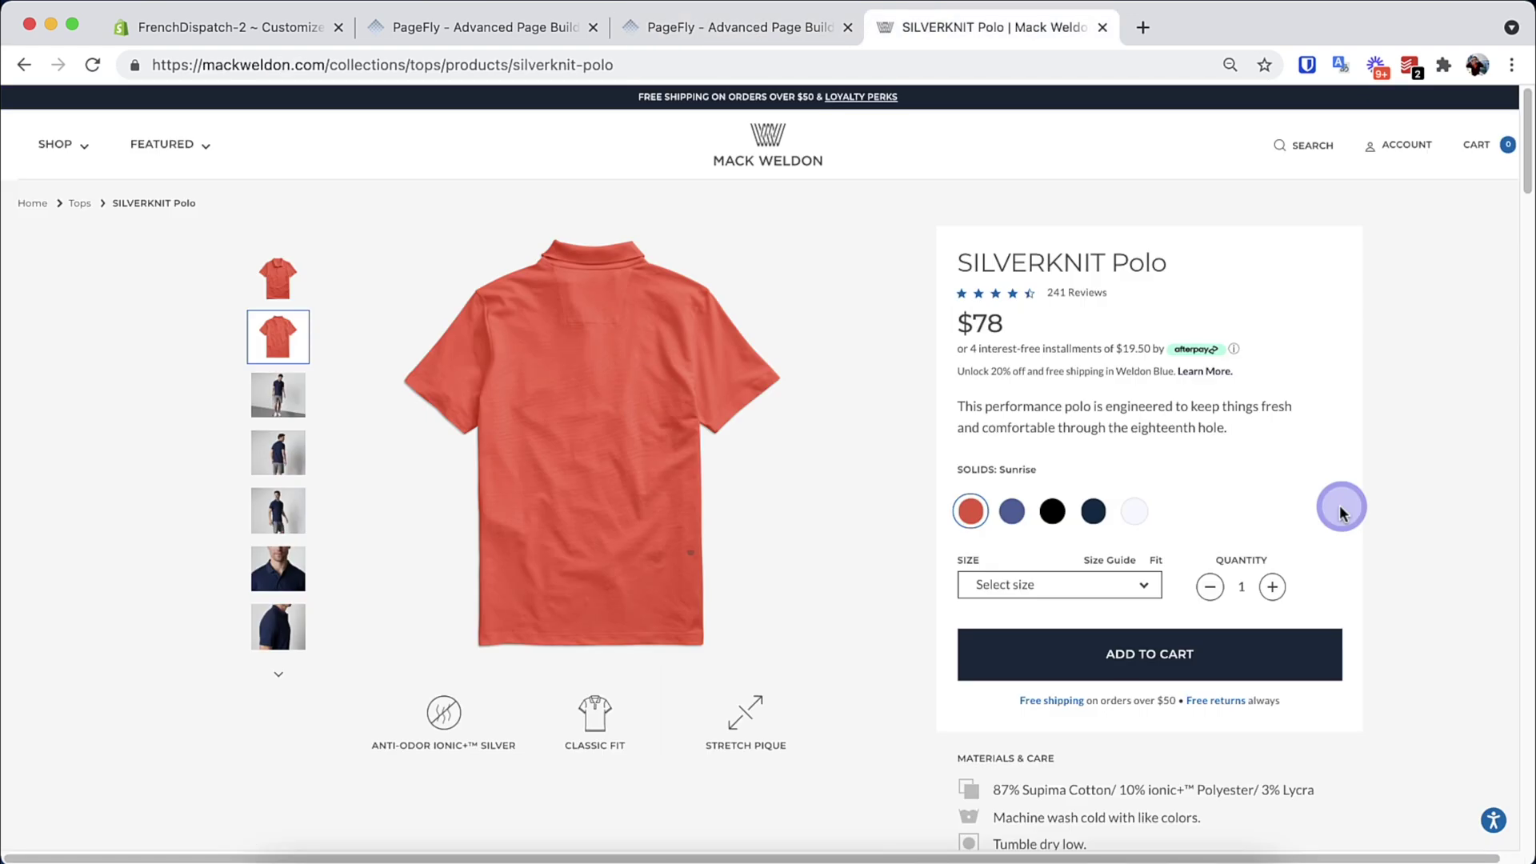
scroll(1342, 512, "down", 1)
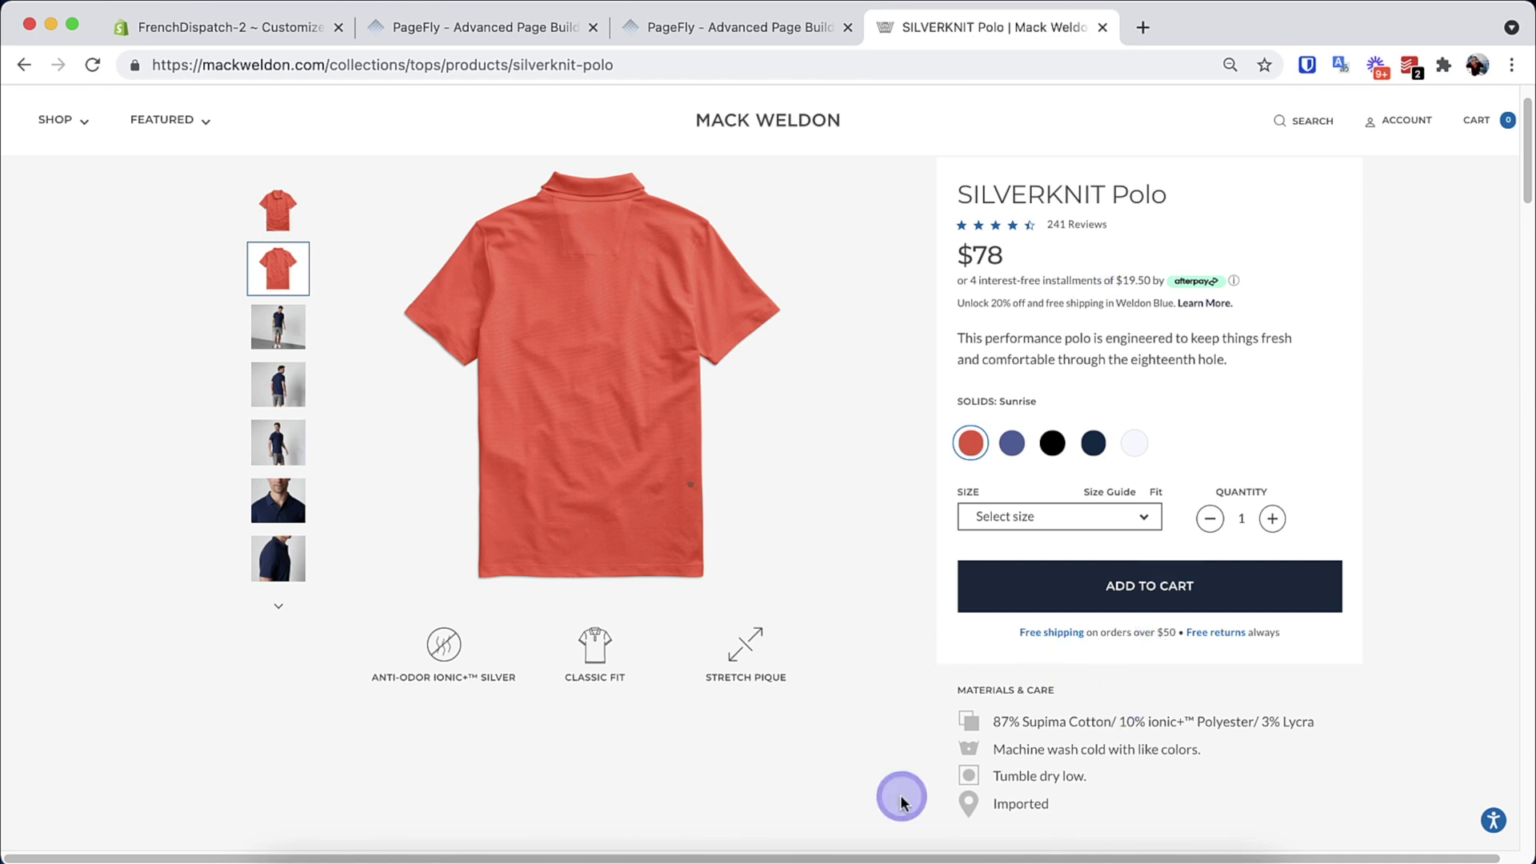
left_click(740, 32)
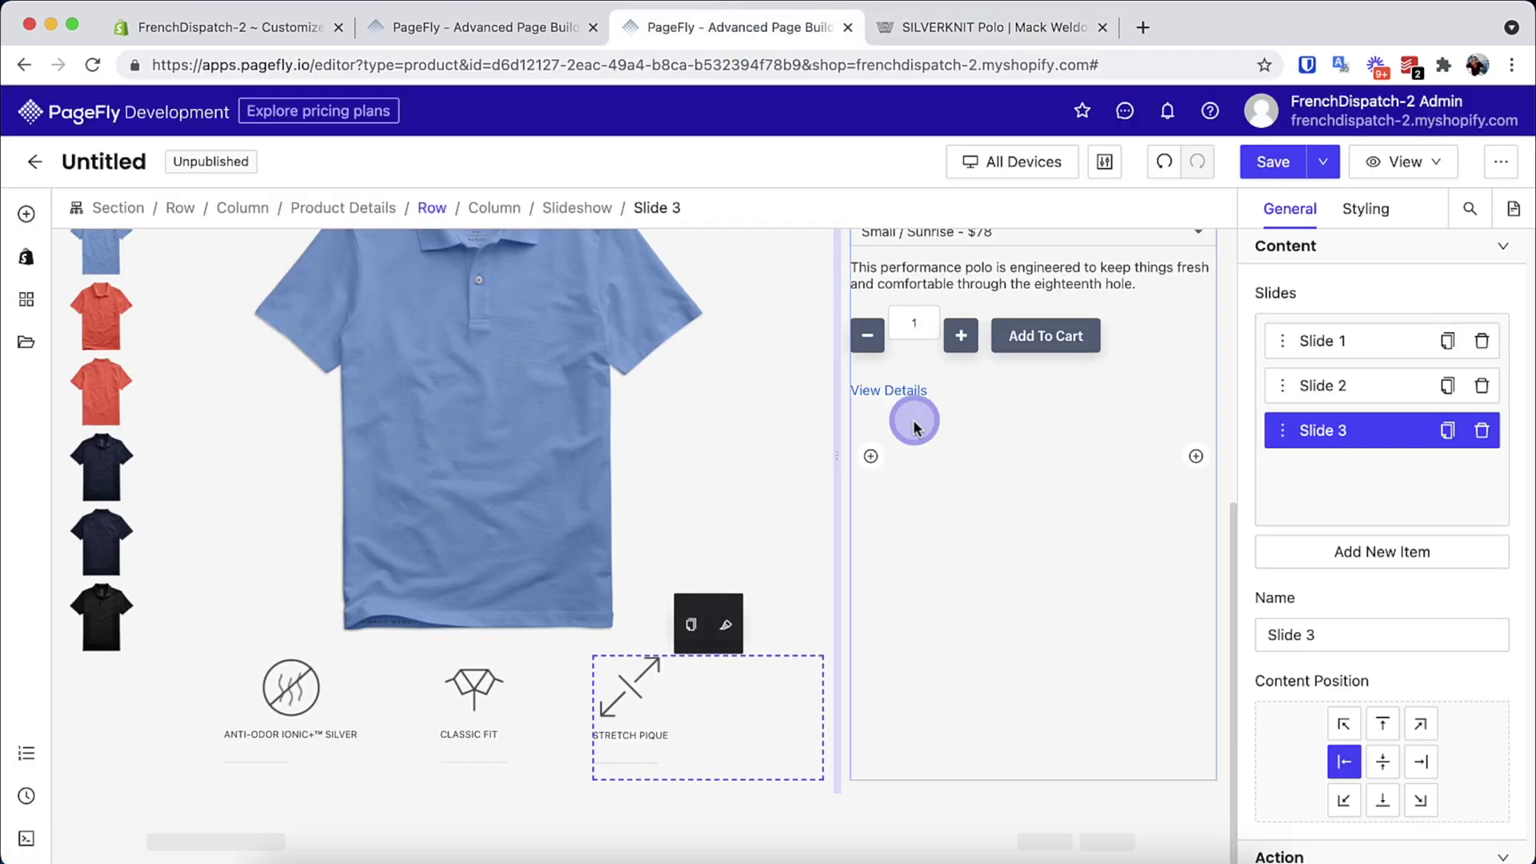
left_click(26, 216)
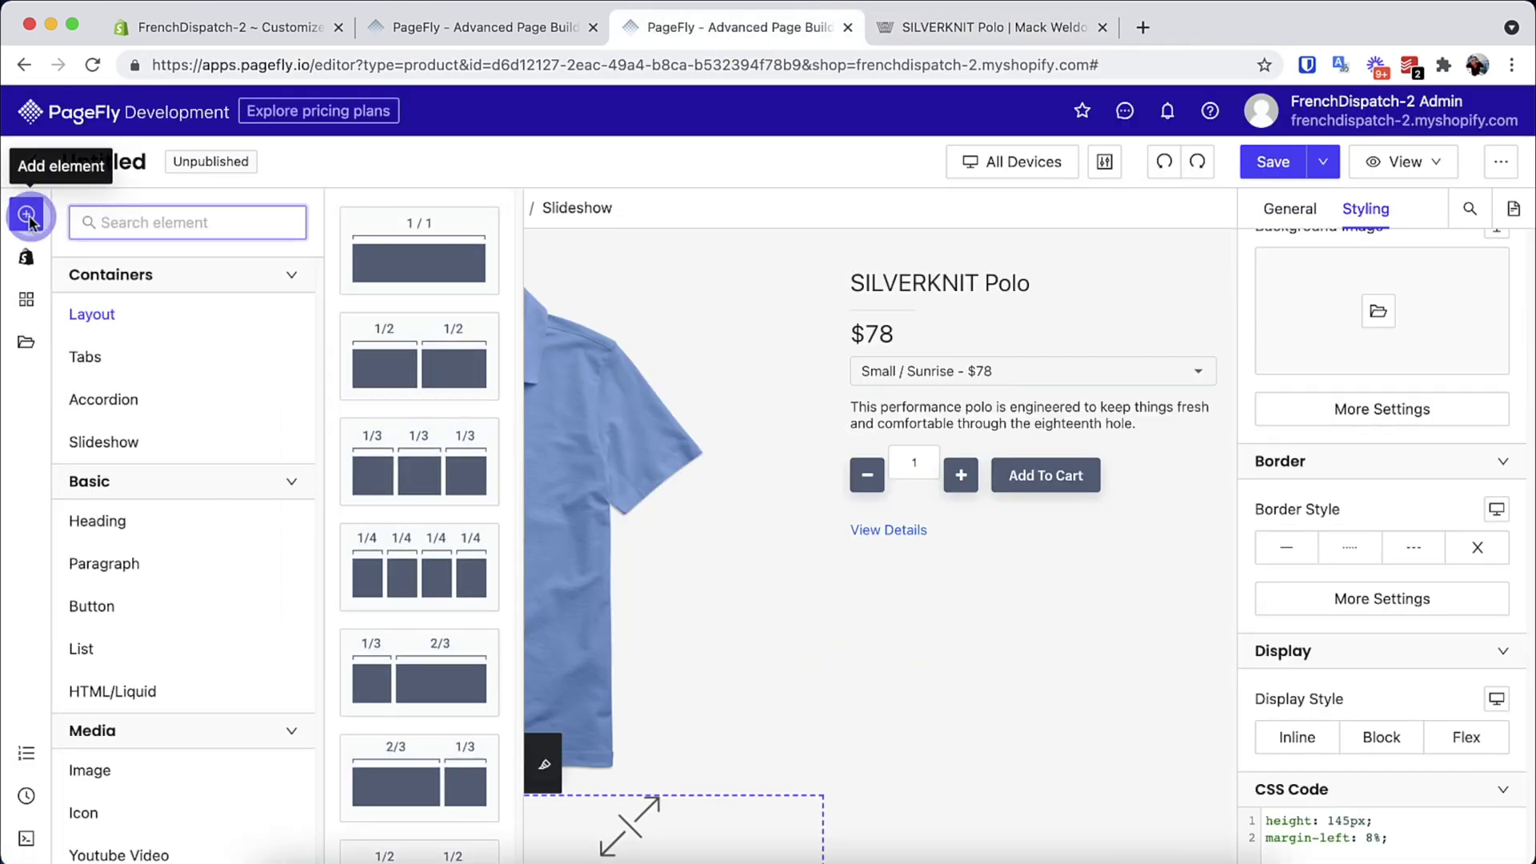
scroll(387, 418, "down", 5)
left_click_drag(419, 822, 1029, 312)
left_click(1002, 348)
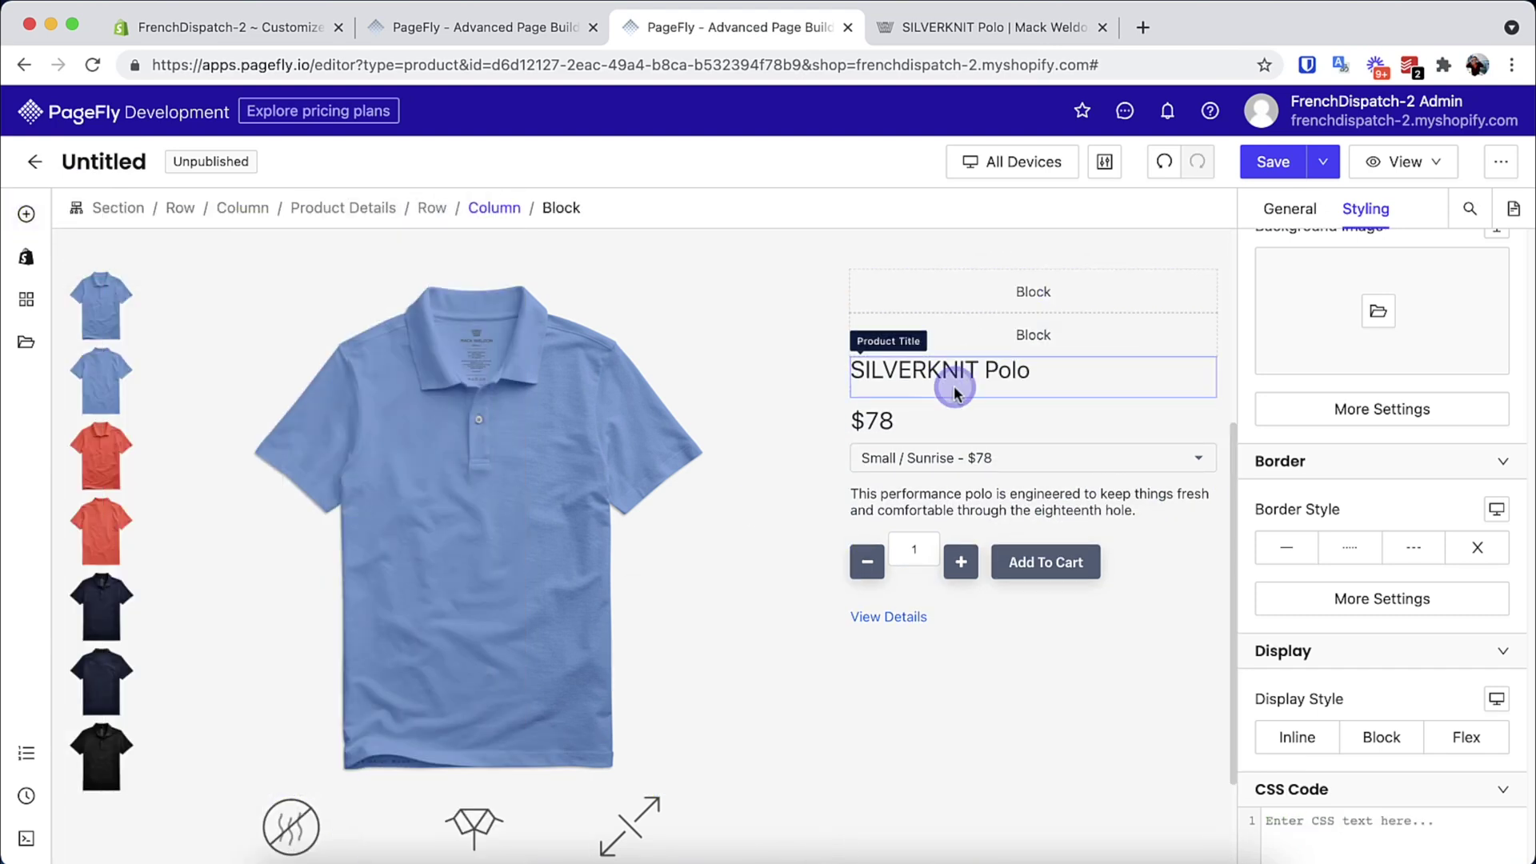
Move the product title into the first block and the product price into the block below it
left_click(896, 368)
left_click_drag(971, 330, 920, 384)
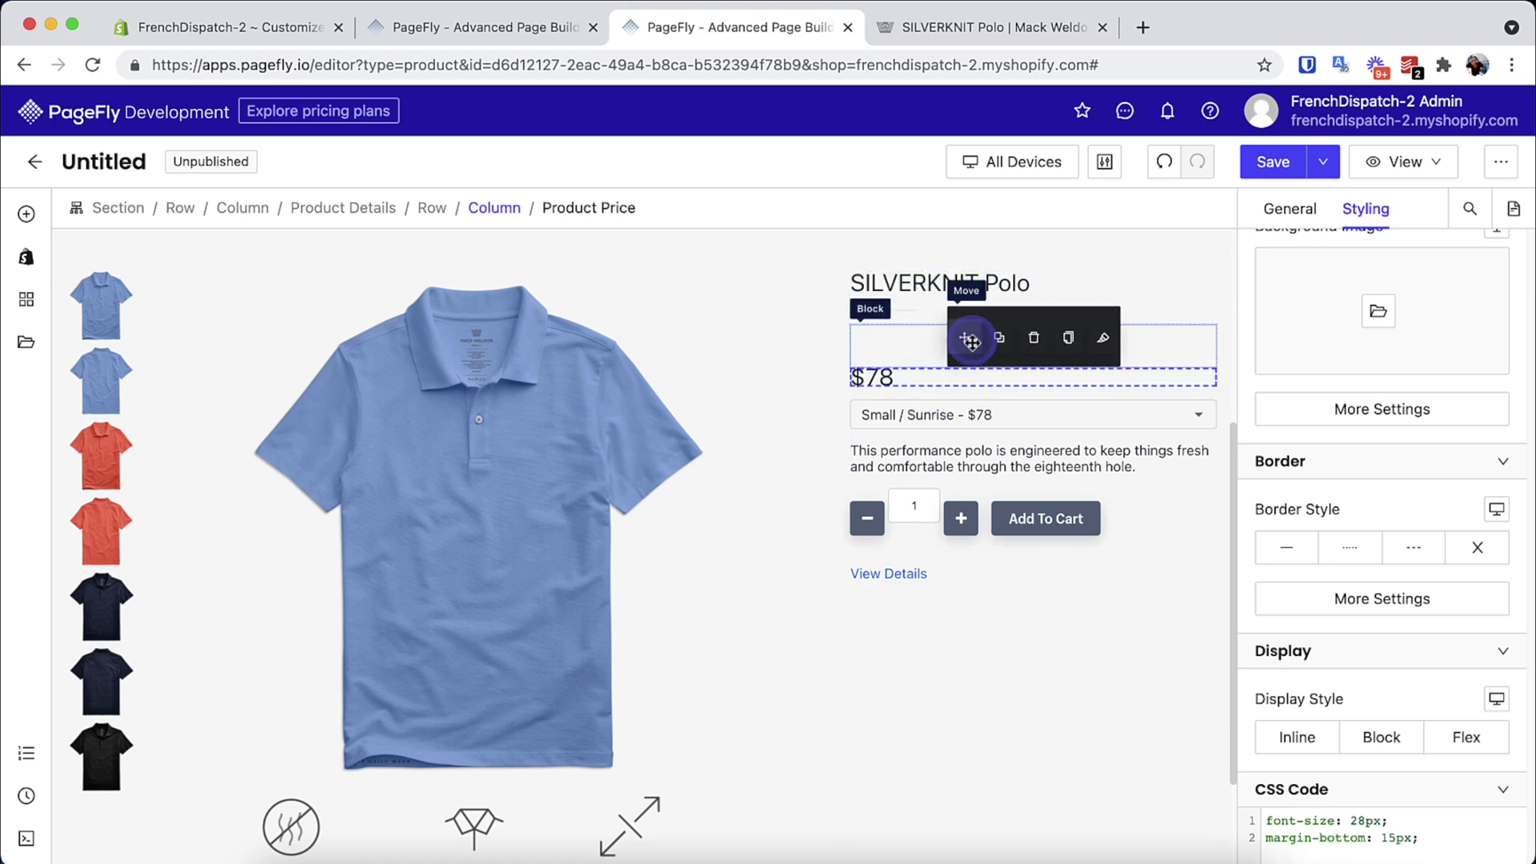
left_click_drag(961, 308, 1032, 388)
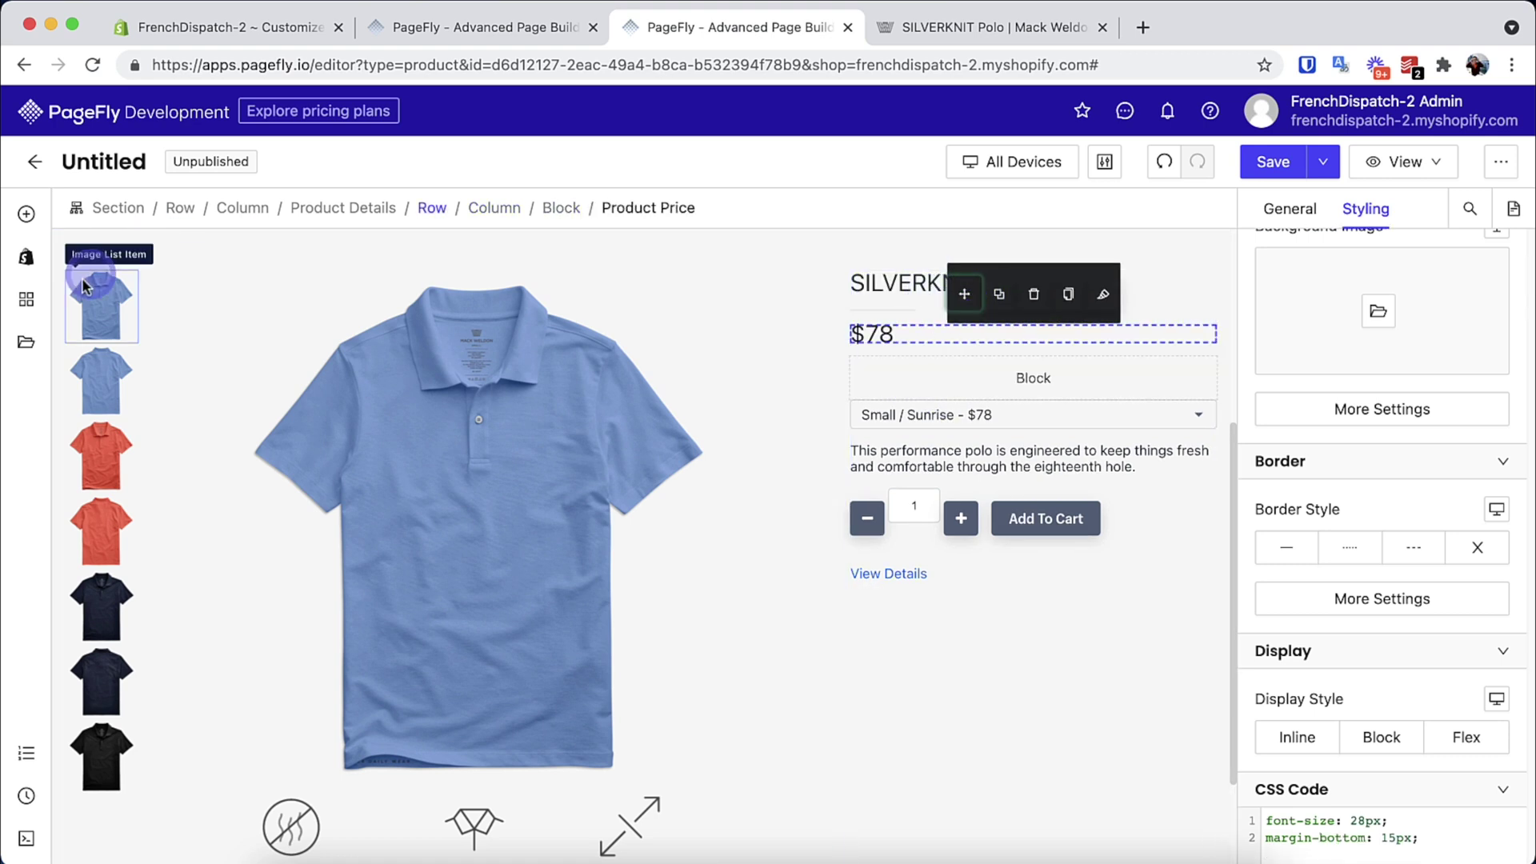
Add the Judge.me Preview Badge above the price, inside the price's block
left_click(25, 308)
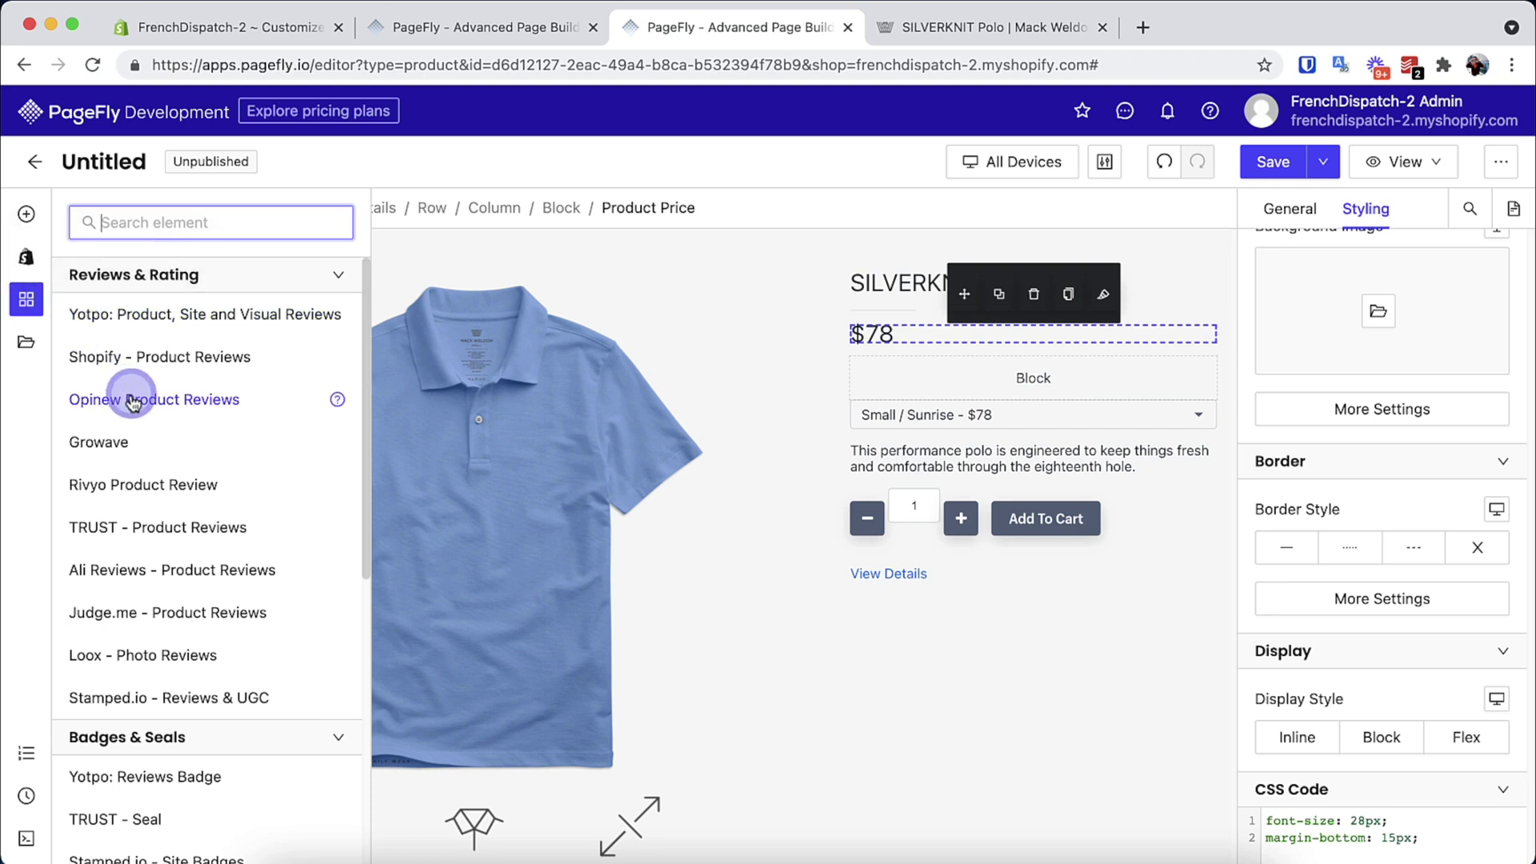
left_click(156, 623)
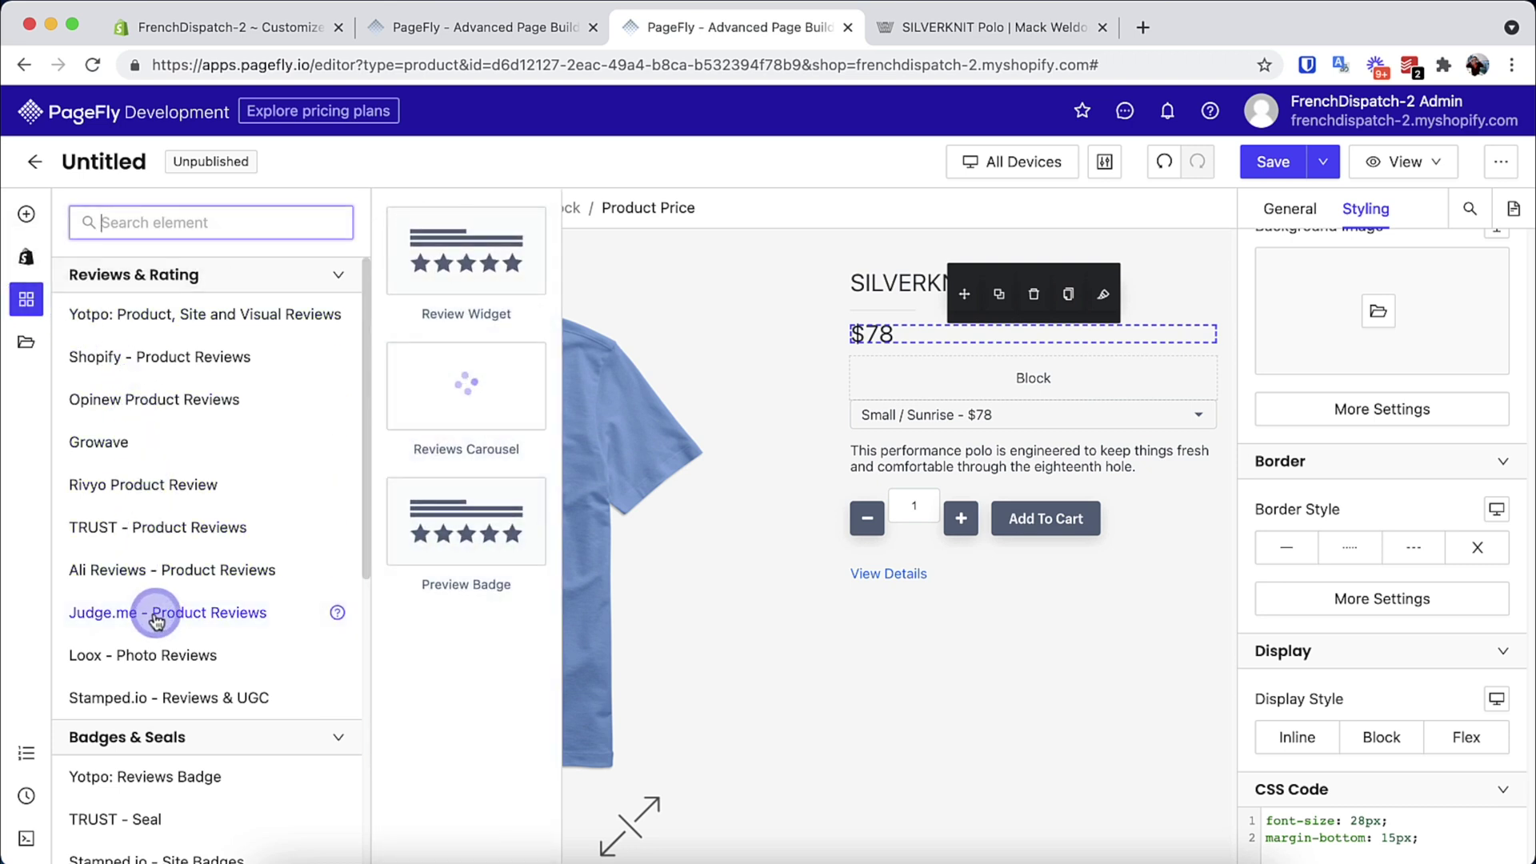
left_click_drag(477, 556, 924, 313)
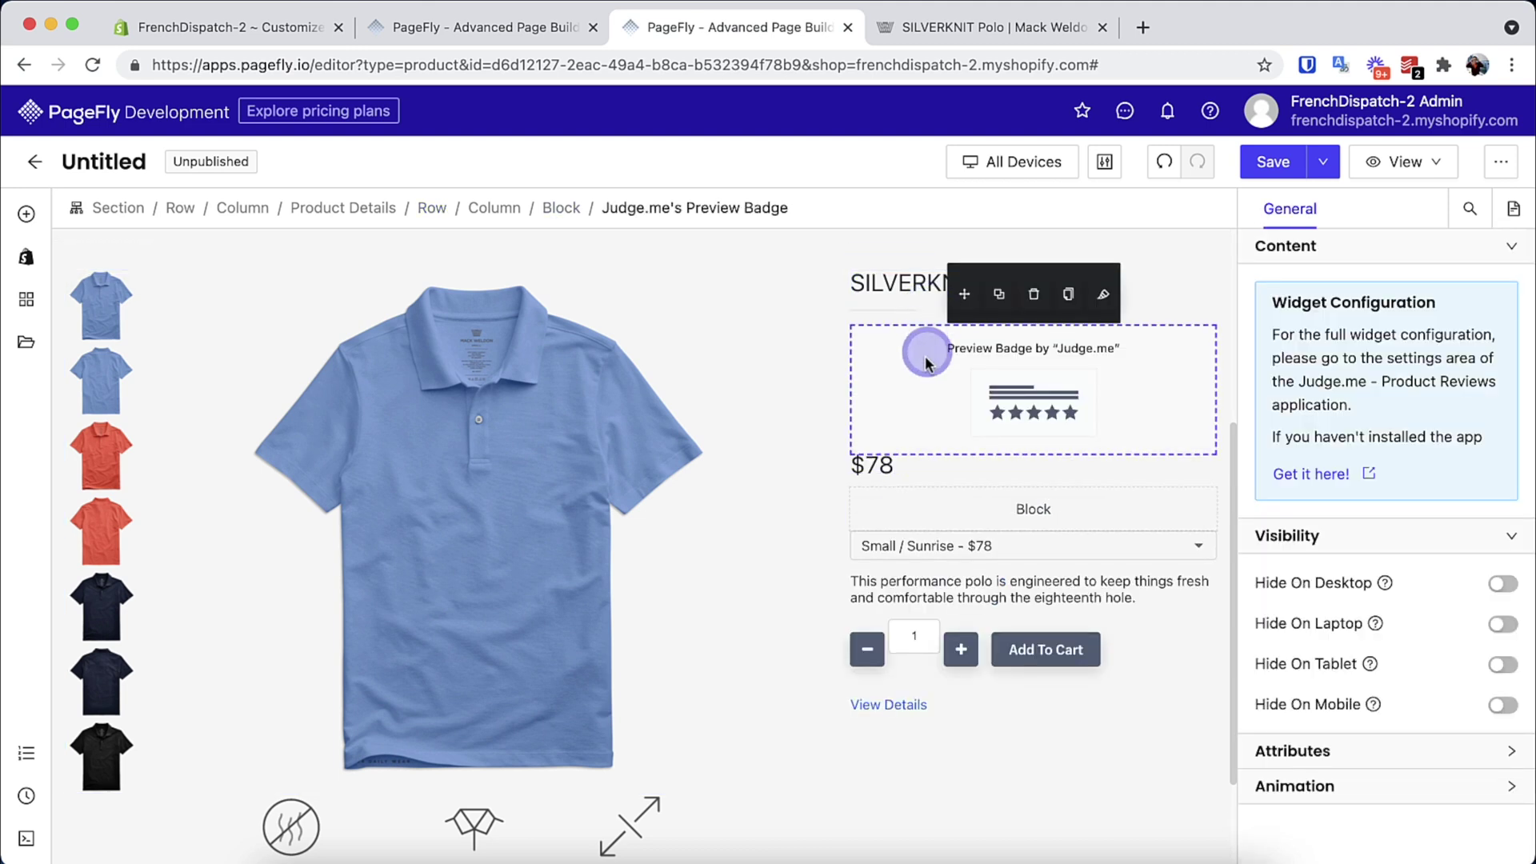
Delete the product variant selector from the product information column
scroll(920, 392, "down", 2)
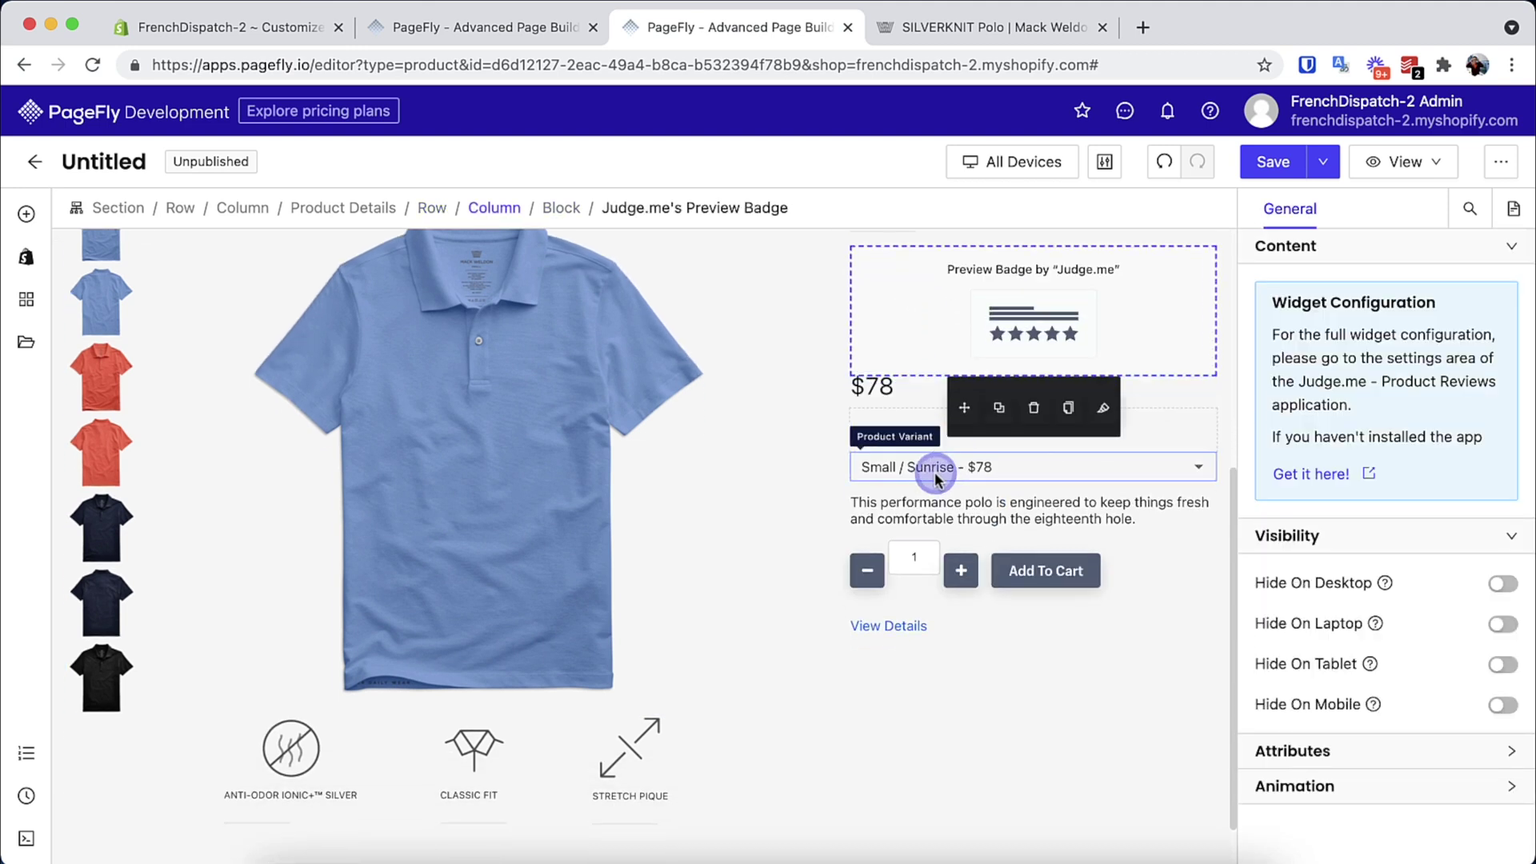
left_click(935, 472)
left_click(1032, 410)
Move the product description into the block below the price and arrange the Add To Cart button in its own block
left_click(1000, 432)
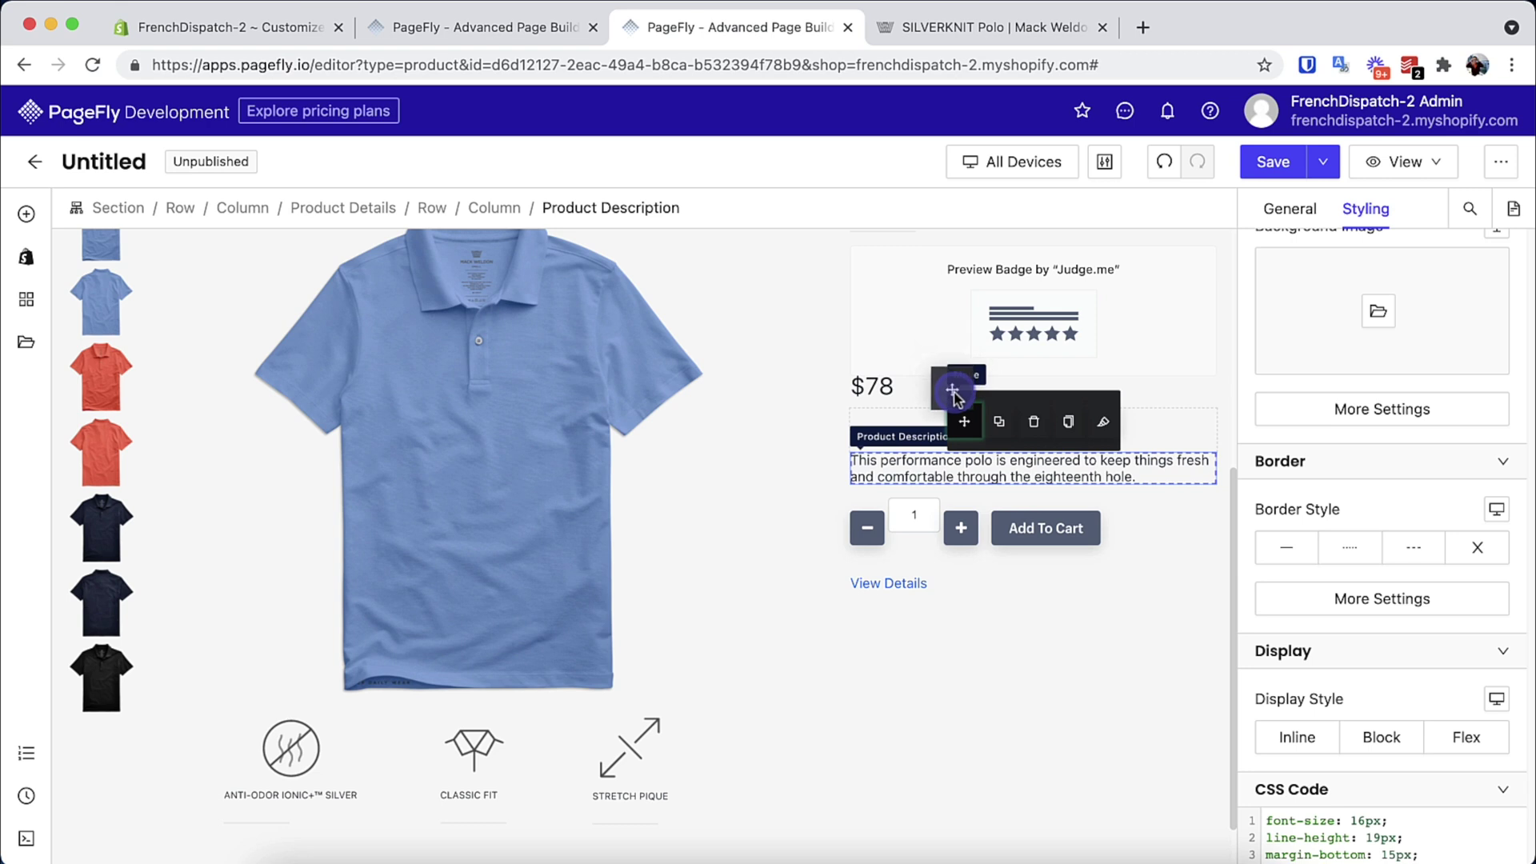
left_click_drag(953, 392, 944, 412)
left_click(990, 602)
left_click_drag(967, 522, 969, 517)
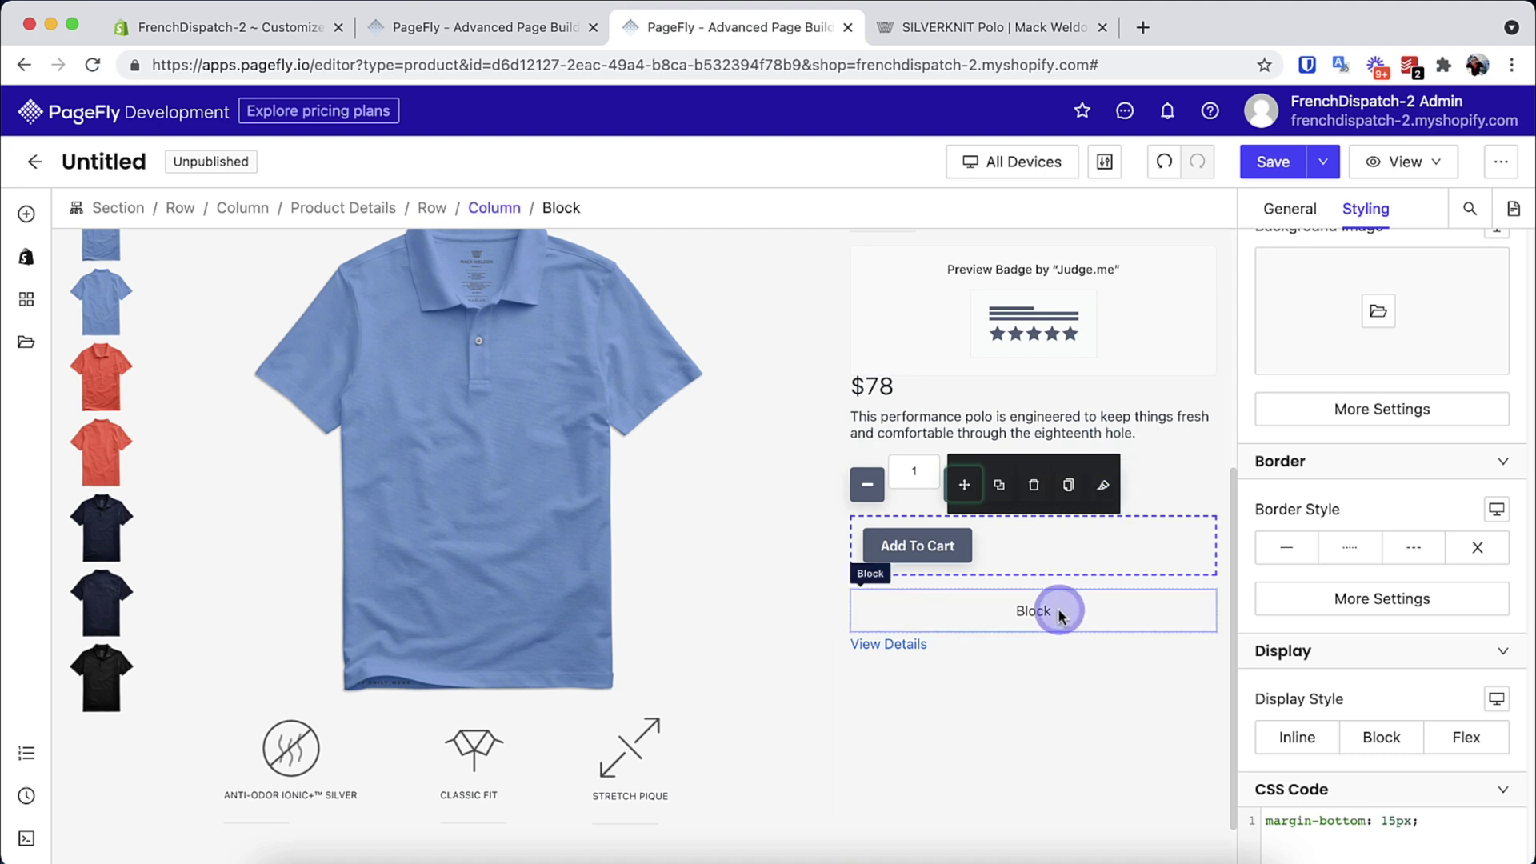
Add the Zepto Product Personalizer element below the product description
left_click(944, 622)
left_click(26, 301)
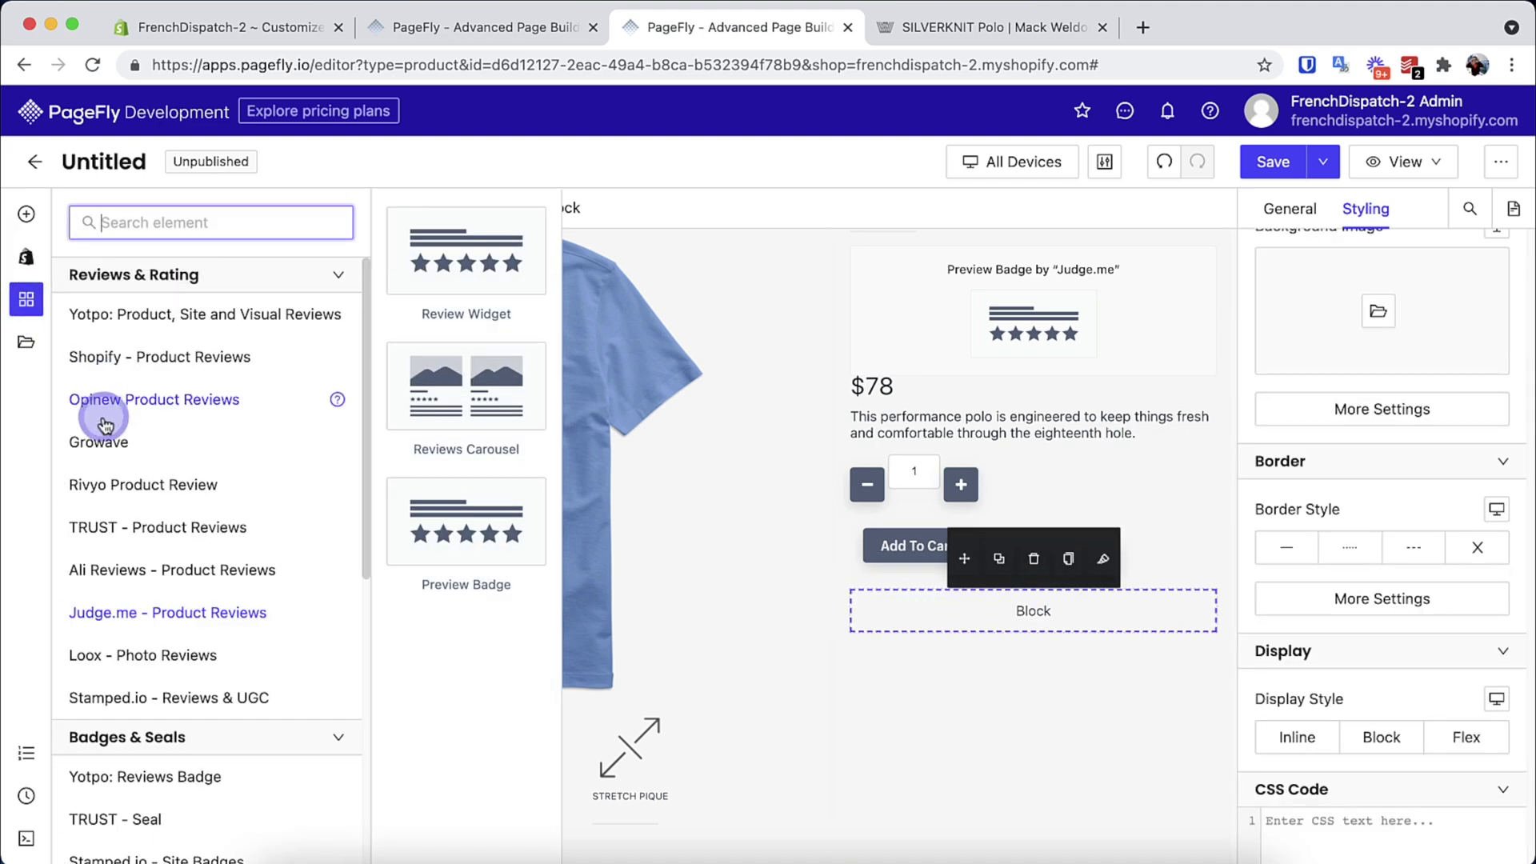
scroll(112, 416, "down", 5)
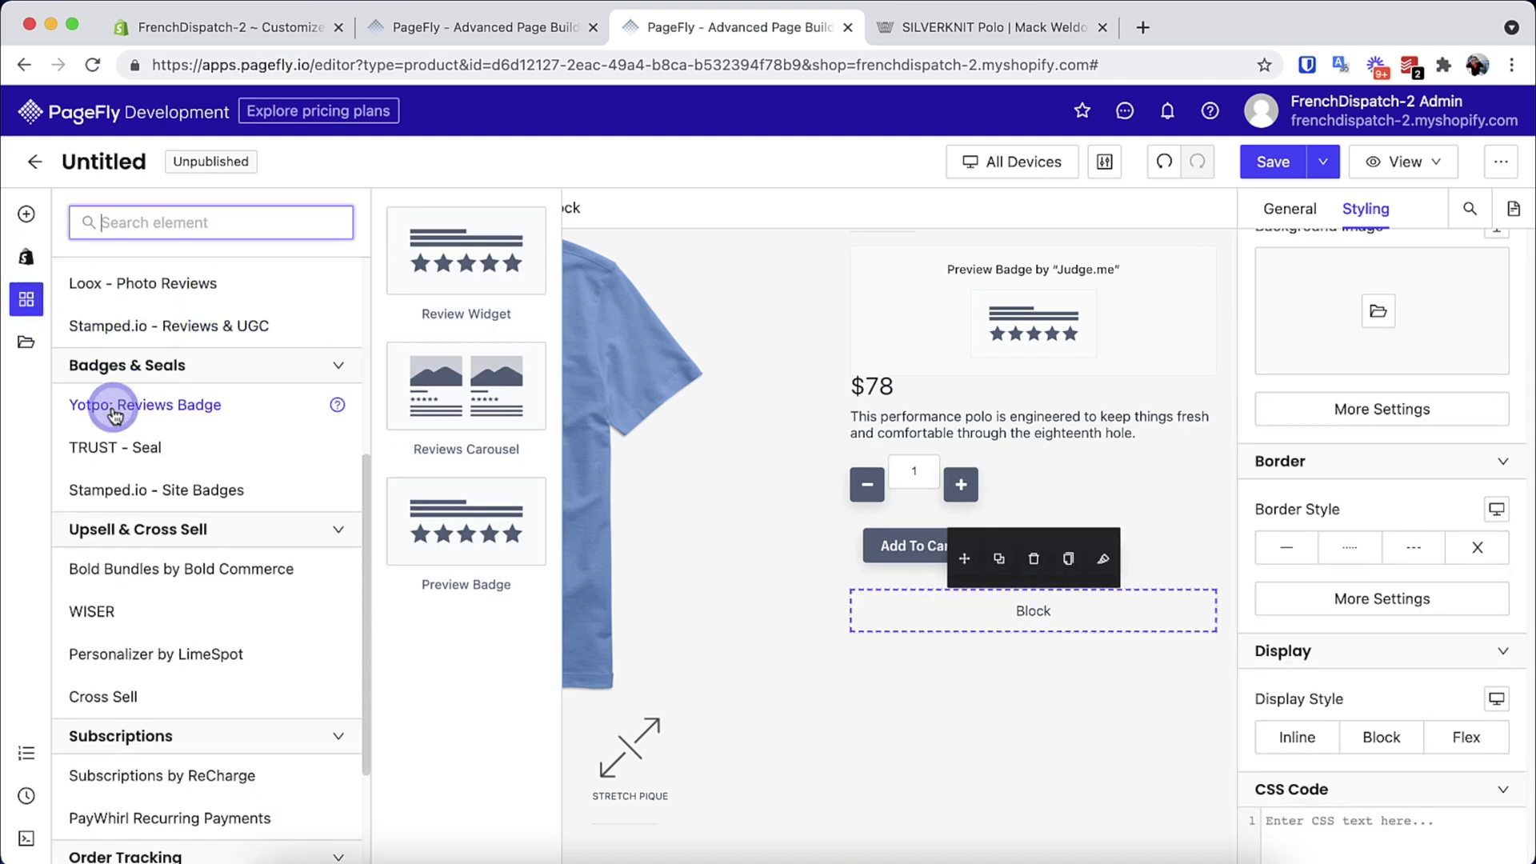
scroll(116, 414, "down", 2)
left_click(196, 832)
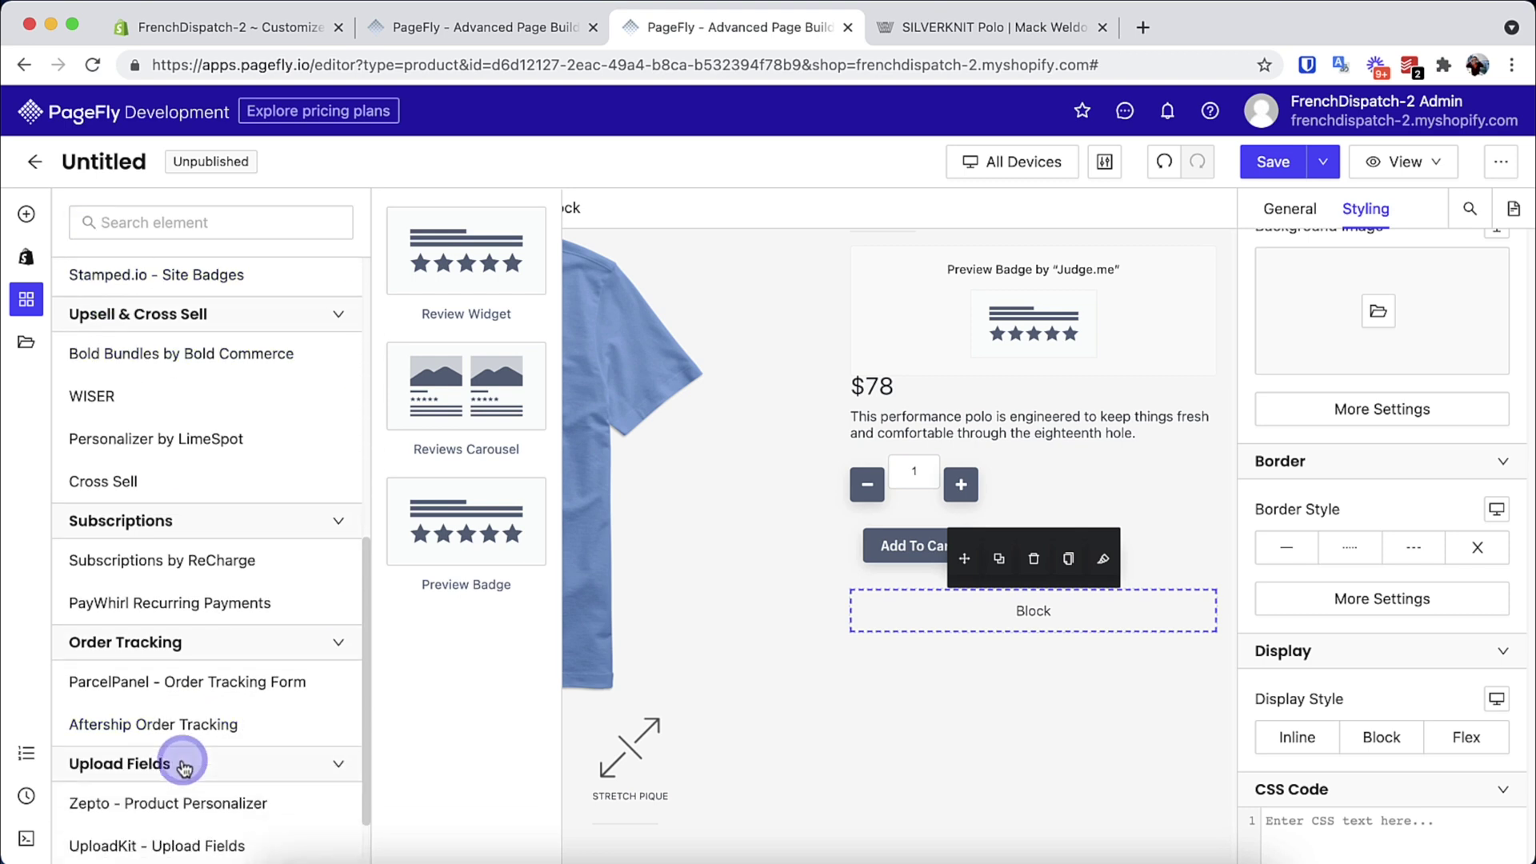
left_click(195, 721)
left_click_drag(462, 258, 1090, 435)
Add a paragraph below the price with the text copied from the Mack Weldon page: "Unlock 20% off and free shipping in Weldon Blue. Learn More."
left_click(963, 29)
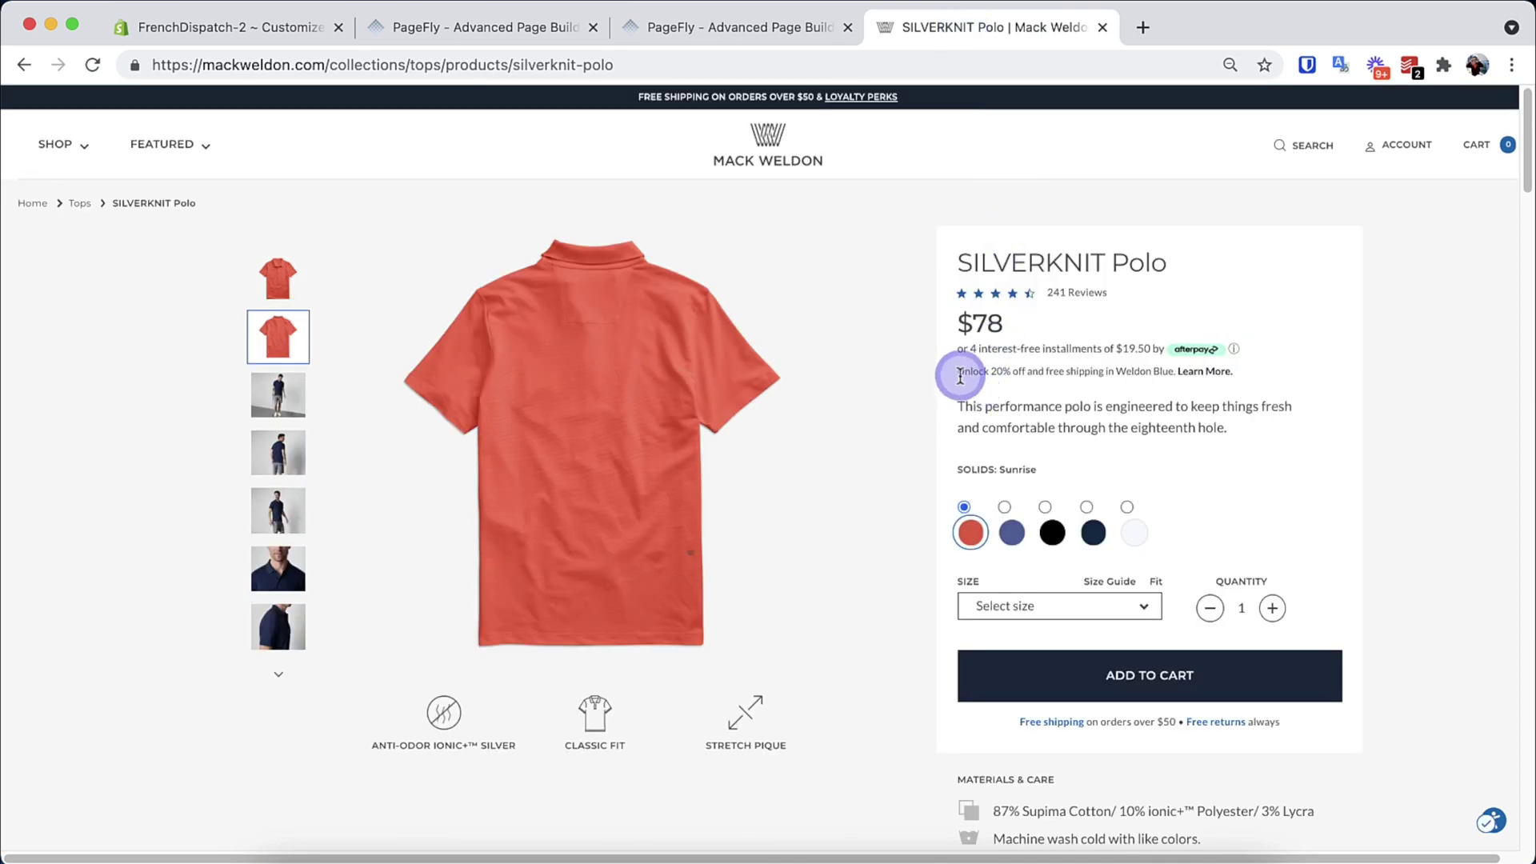
triple_click(1200, 369)
key("super+c")
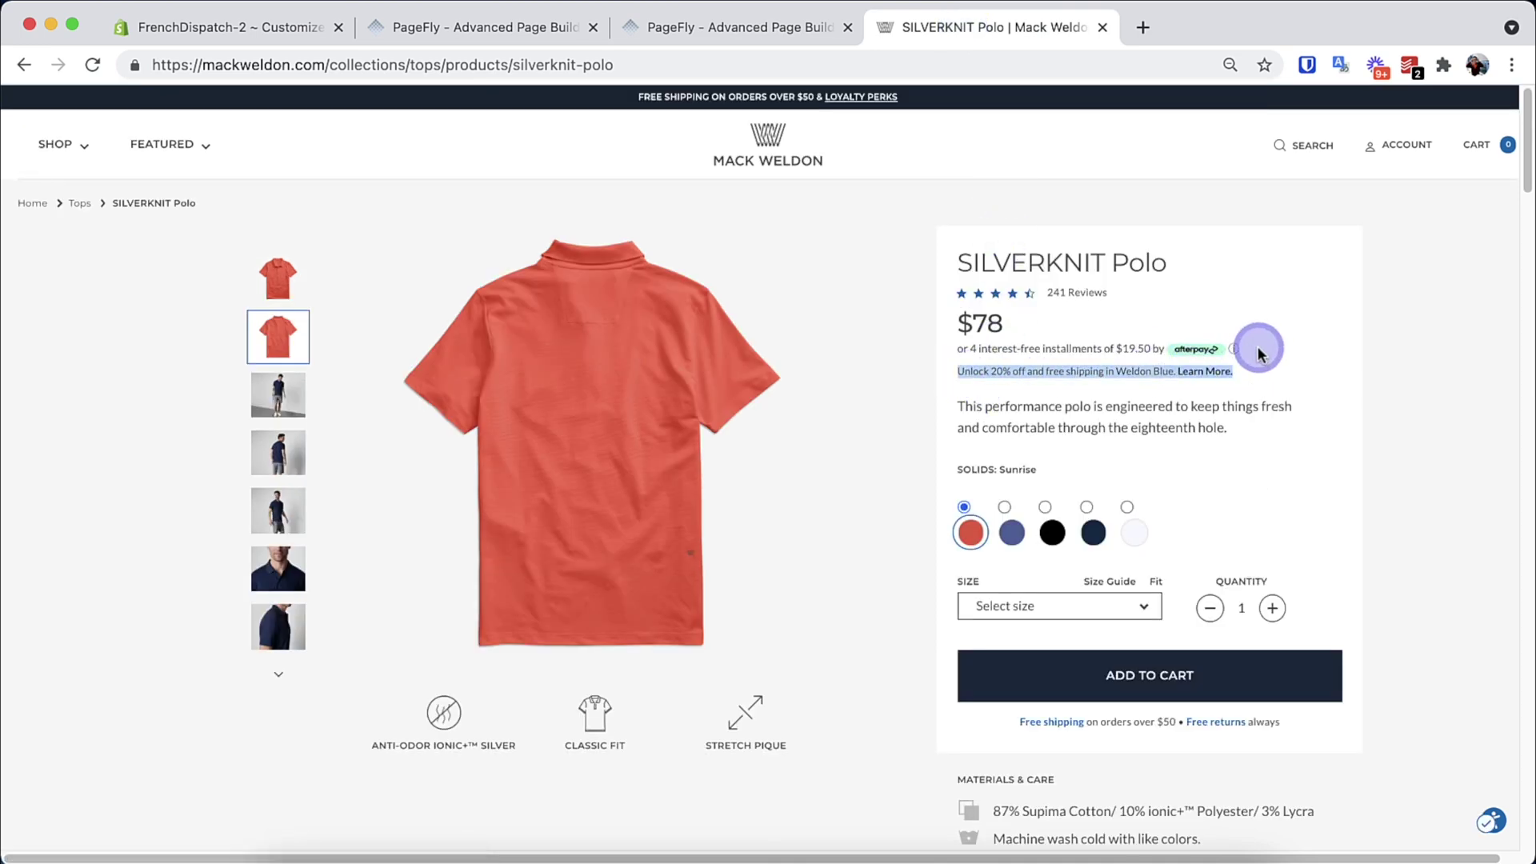
left_click(782, 29)
left_click(26, 212)
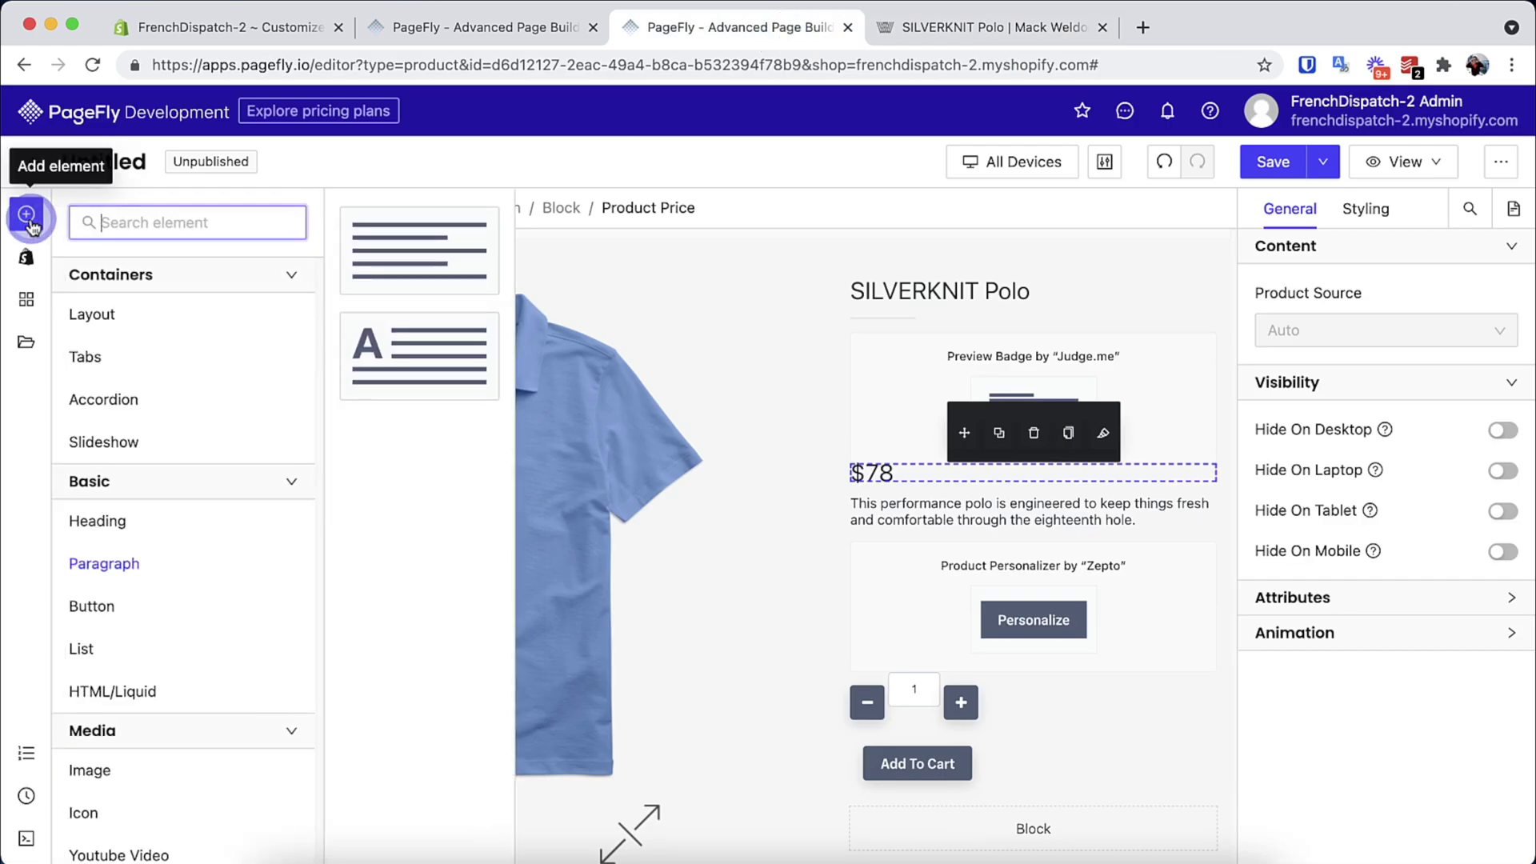
left_click_drag(417, 299, 881, 482)
scroll(1481, 497, "down", 2)
left_click_drag(1481, 497, 1277, 307)
key("super+v")
Copy the Learn More link address from the Mack Weldon page and apply it to "Learn More." in the new paragraph
left_click(992, 27)
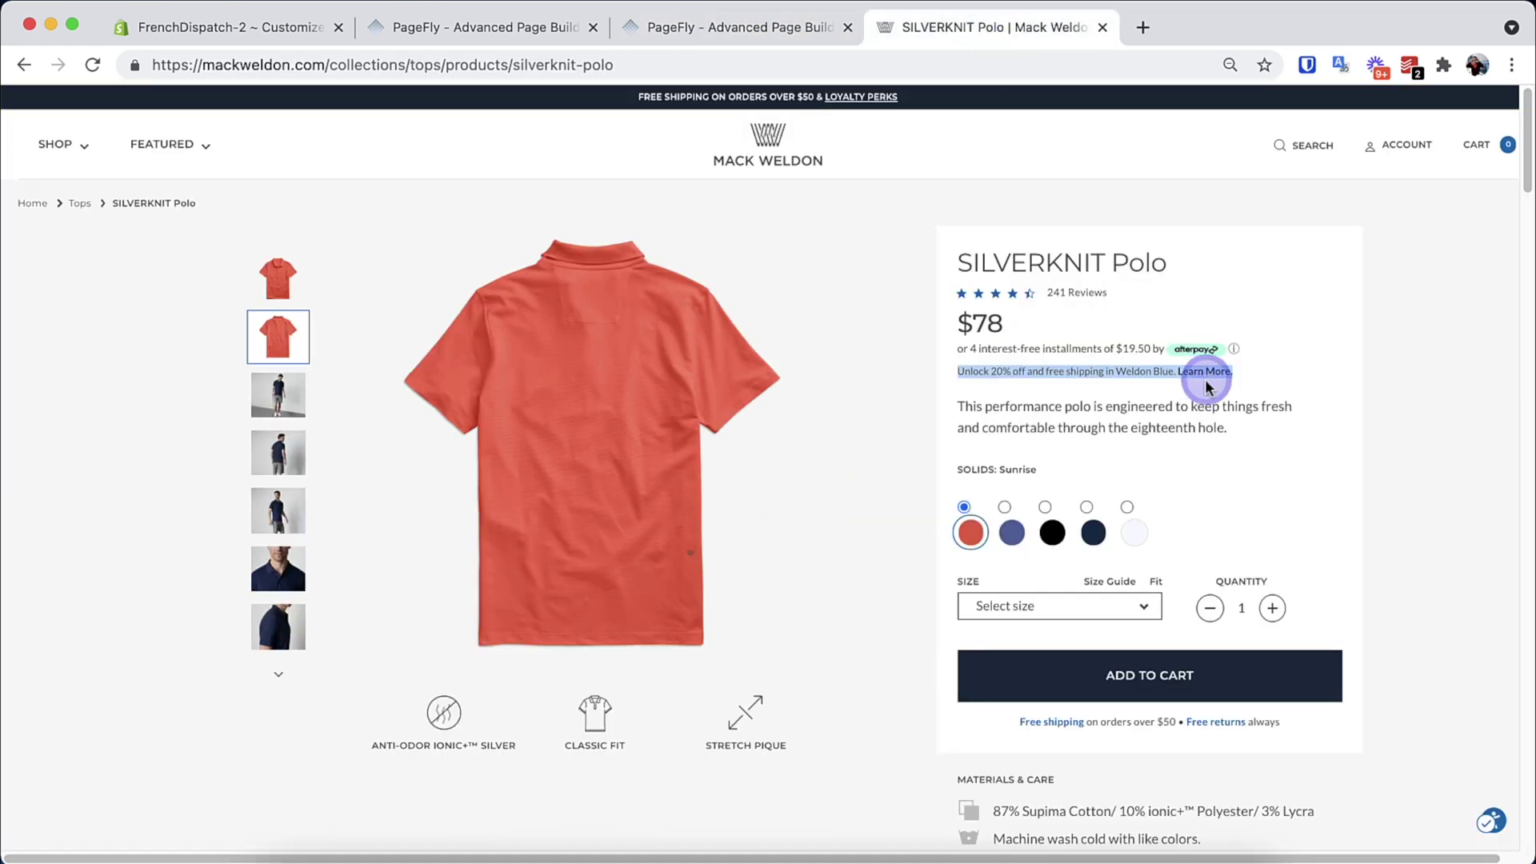
right_click(1206, 376)
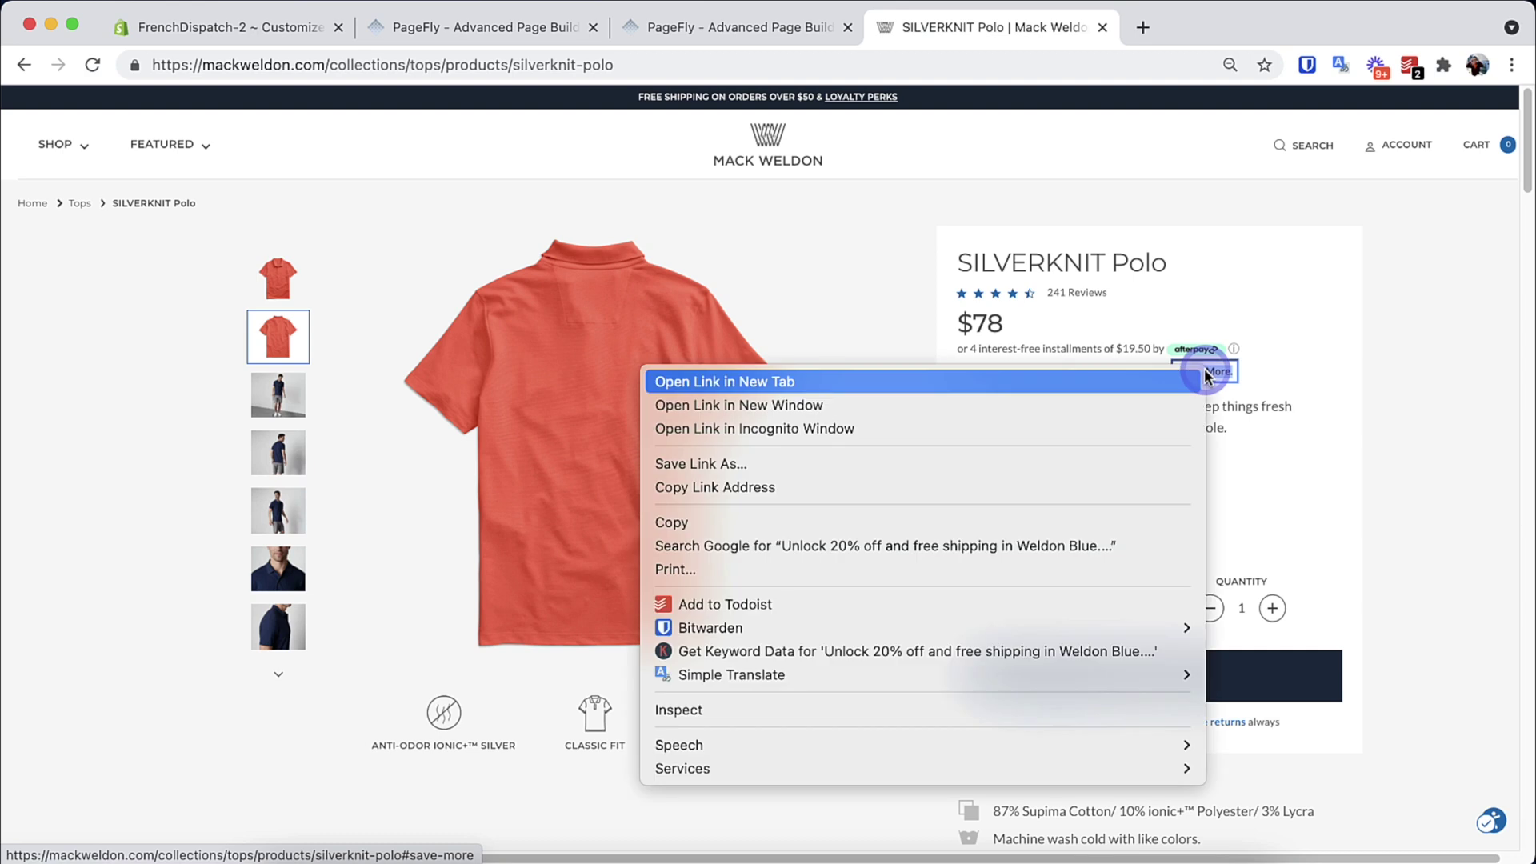
left_click(1069, 487)
left_click(676, 34)
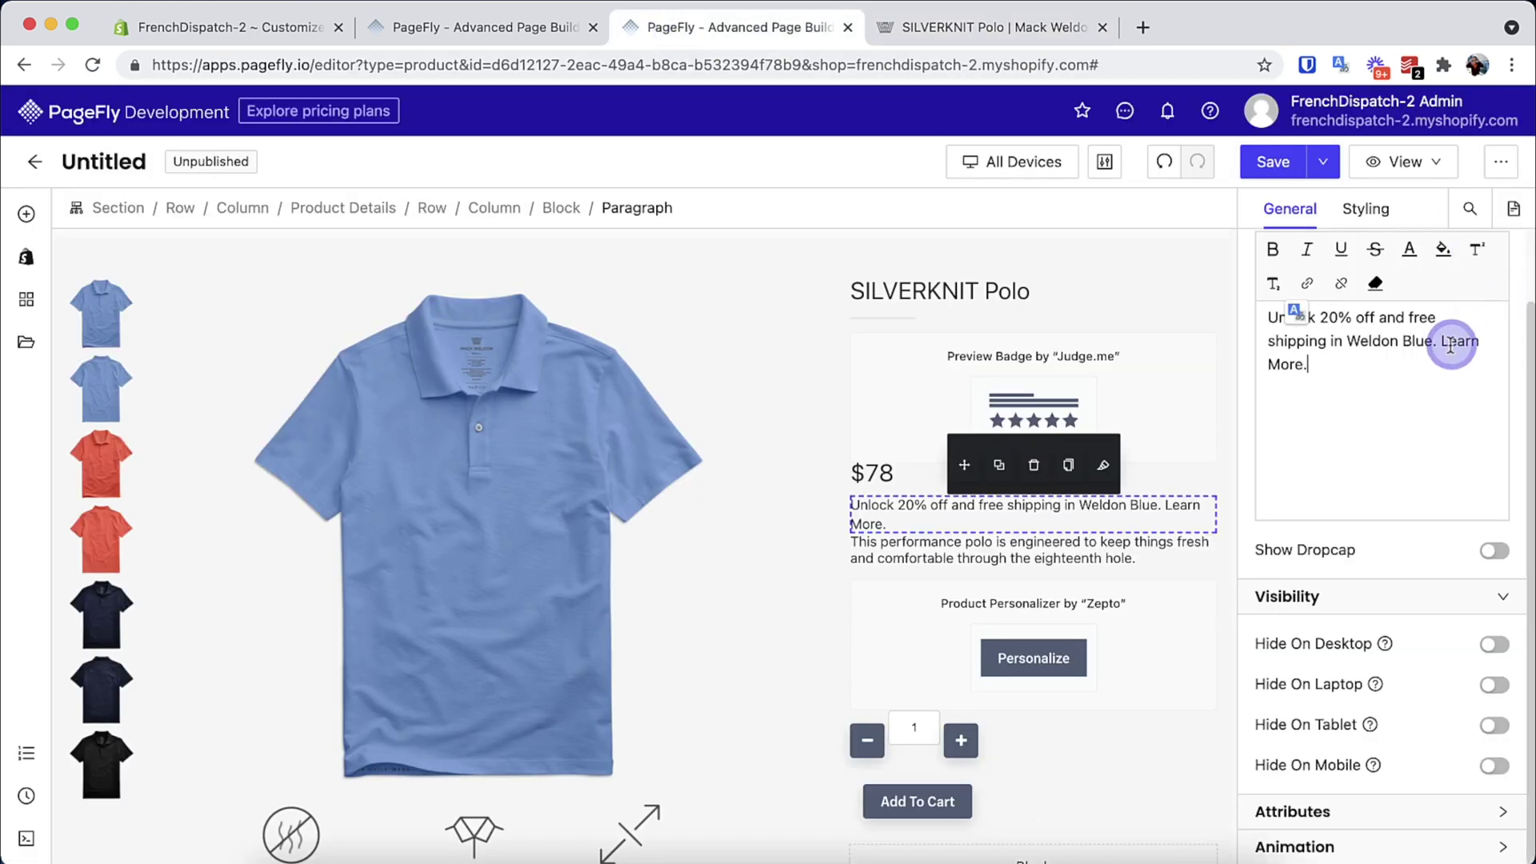
left_click(1307, 283)
key("super+v")
left_click(1139, 223)
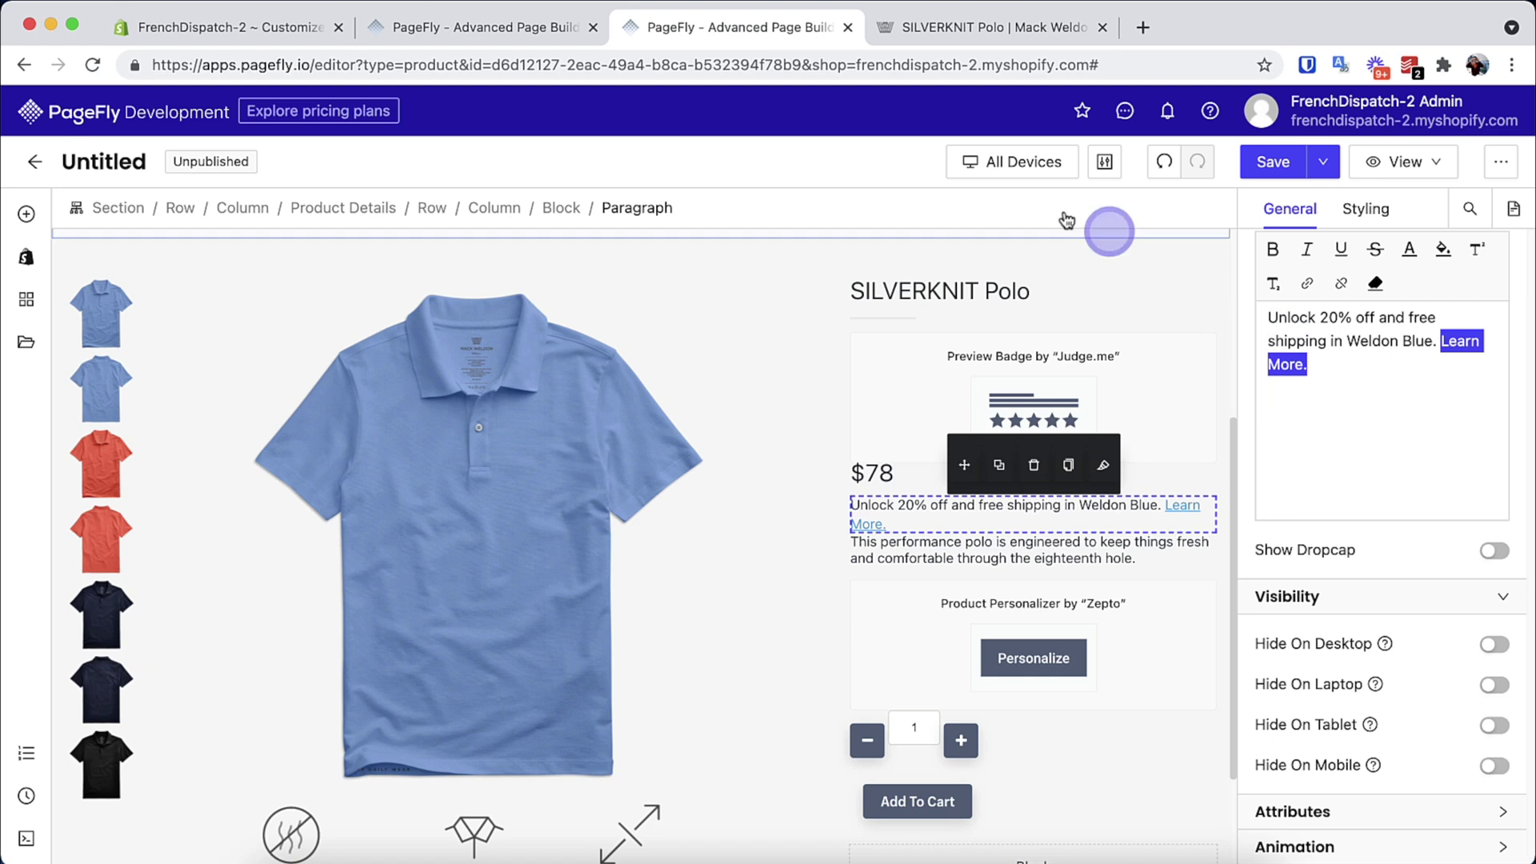
Add a paragraph below Add To Cart with the copied Mack Weldon text "Free shipping on orders over $50 • Free returns always"
left_click(950, 36)
scroll(977, 592, "down", 3)
left_click_drag(1164, 588, 1165, 561)
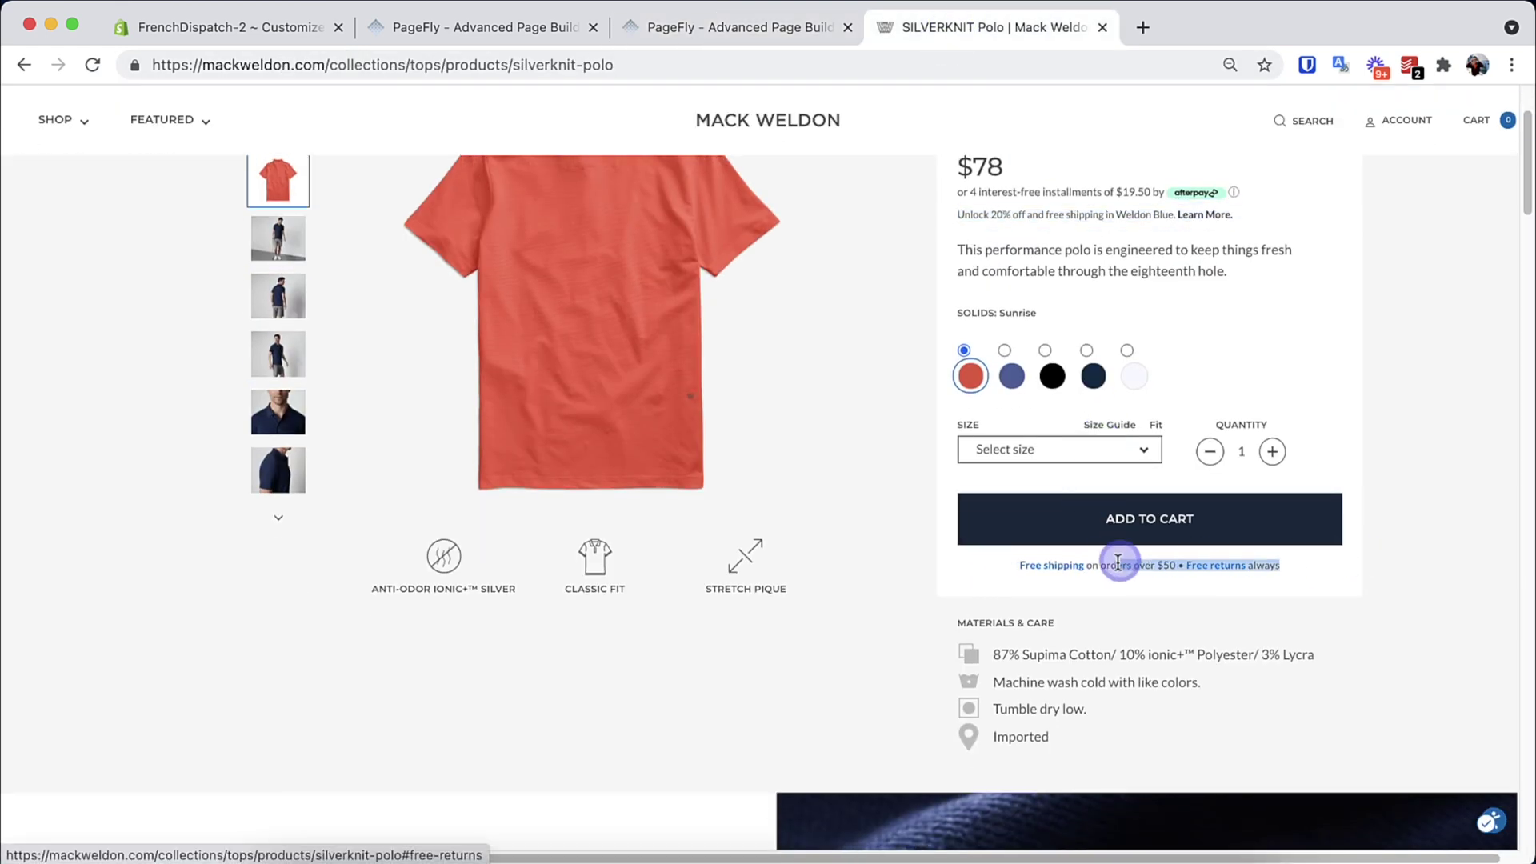
left_click(740, 26)
left_click(26, 213)
left_click_drag(104, 559, 992, 708)
scroll(1072, 704, "down", 1)
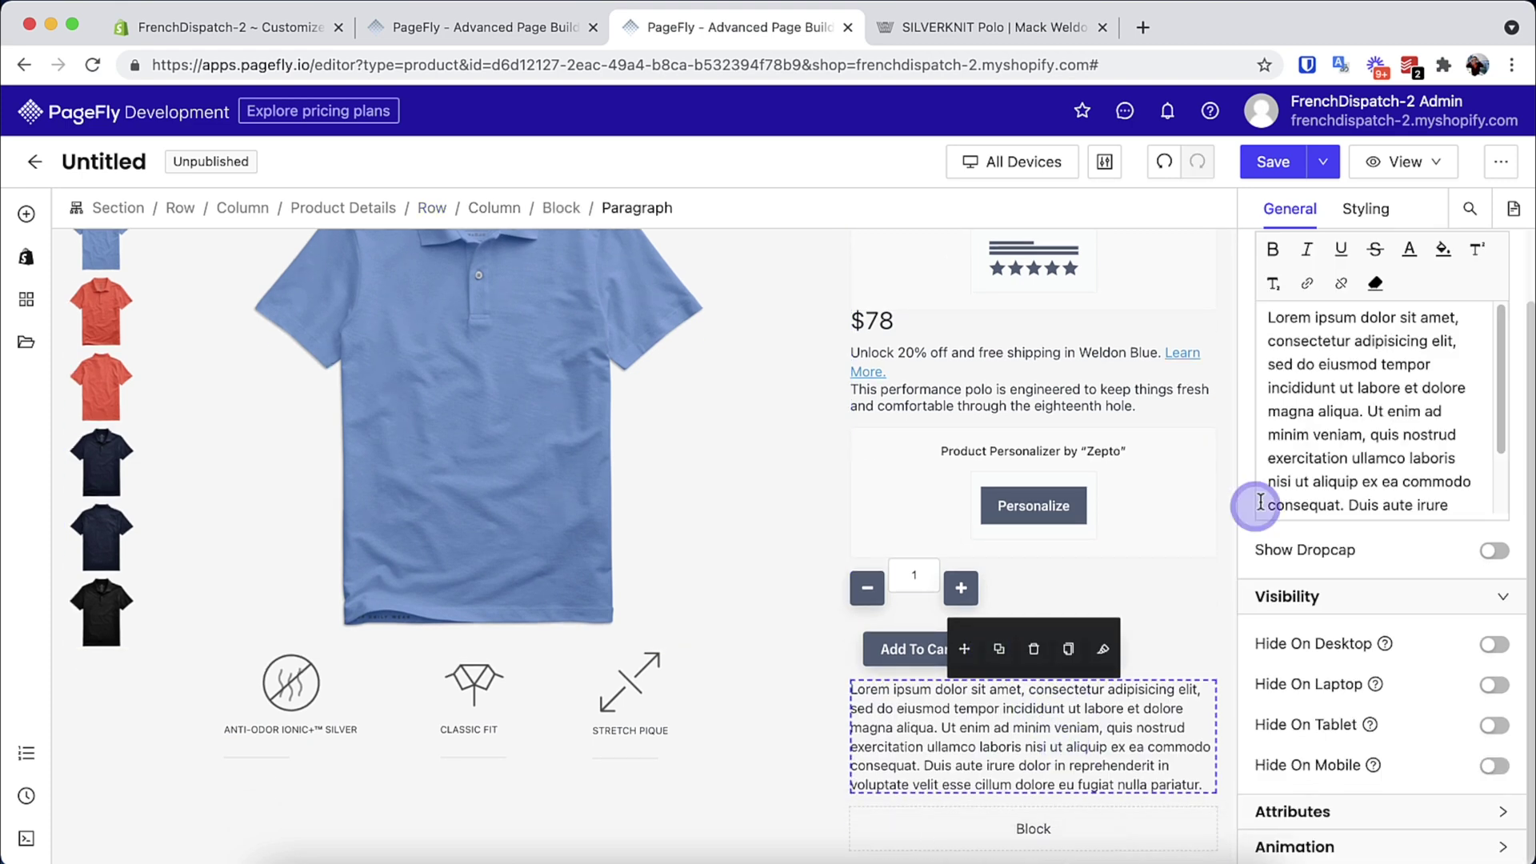
left_click(1470, 498)
key("super+a")
key("super+v")
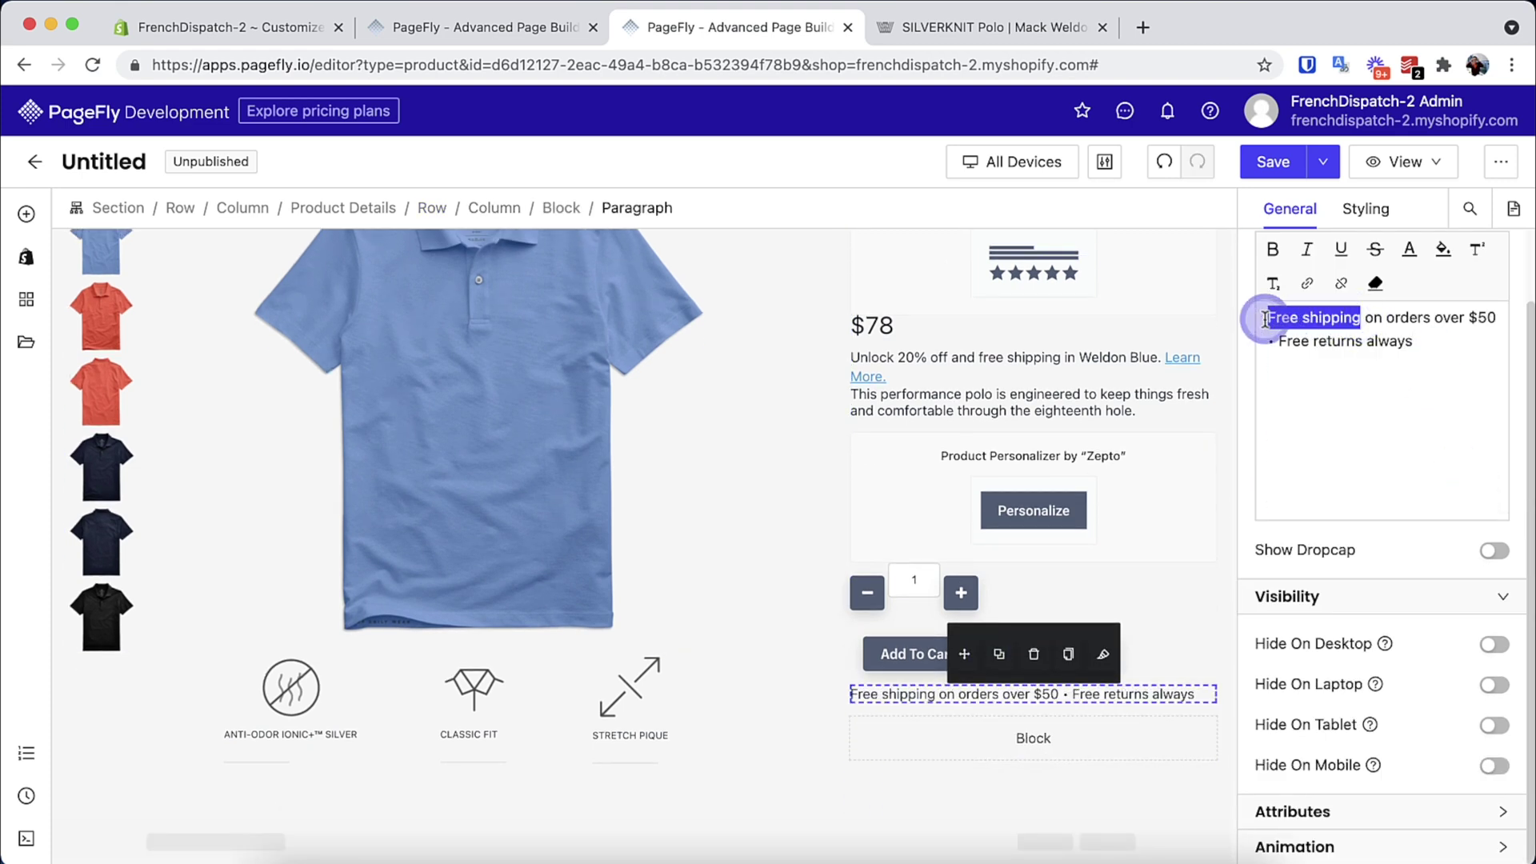
Link "Free shipping" in the paragraph below Add To Cart to the matching address copied from the Mack Weldon page
key("ctrl+Tab")
right_click(1063, 559)
left_click(875, 559)
key("ctrl+shift+Tab")
left_click(1326, 296)
key("super+v")
left_click(1140, 219)
Link "Free returns" in the same paragraph to the free returns address copied from the Mack Weldon page
left_click(992, 27)
right_click(1237, 568)
left_click(1130, 573)
left_click(713, 29)
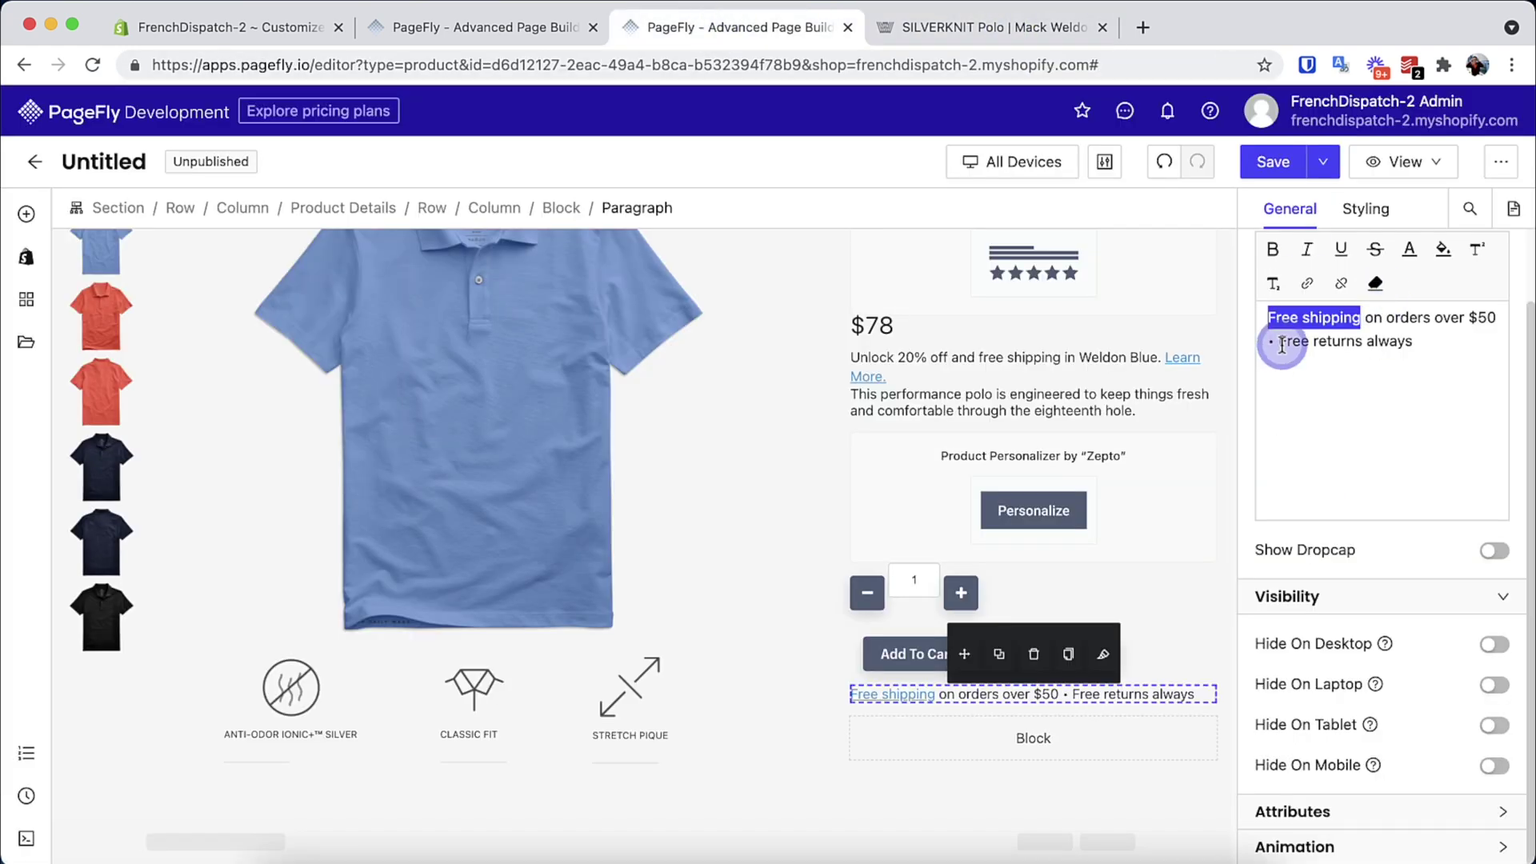
left_click(1301, 284)
key("super+v")
left_click(1142, 220)
Insert an empty block layout directly below the product price
left_click(26, 214)
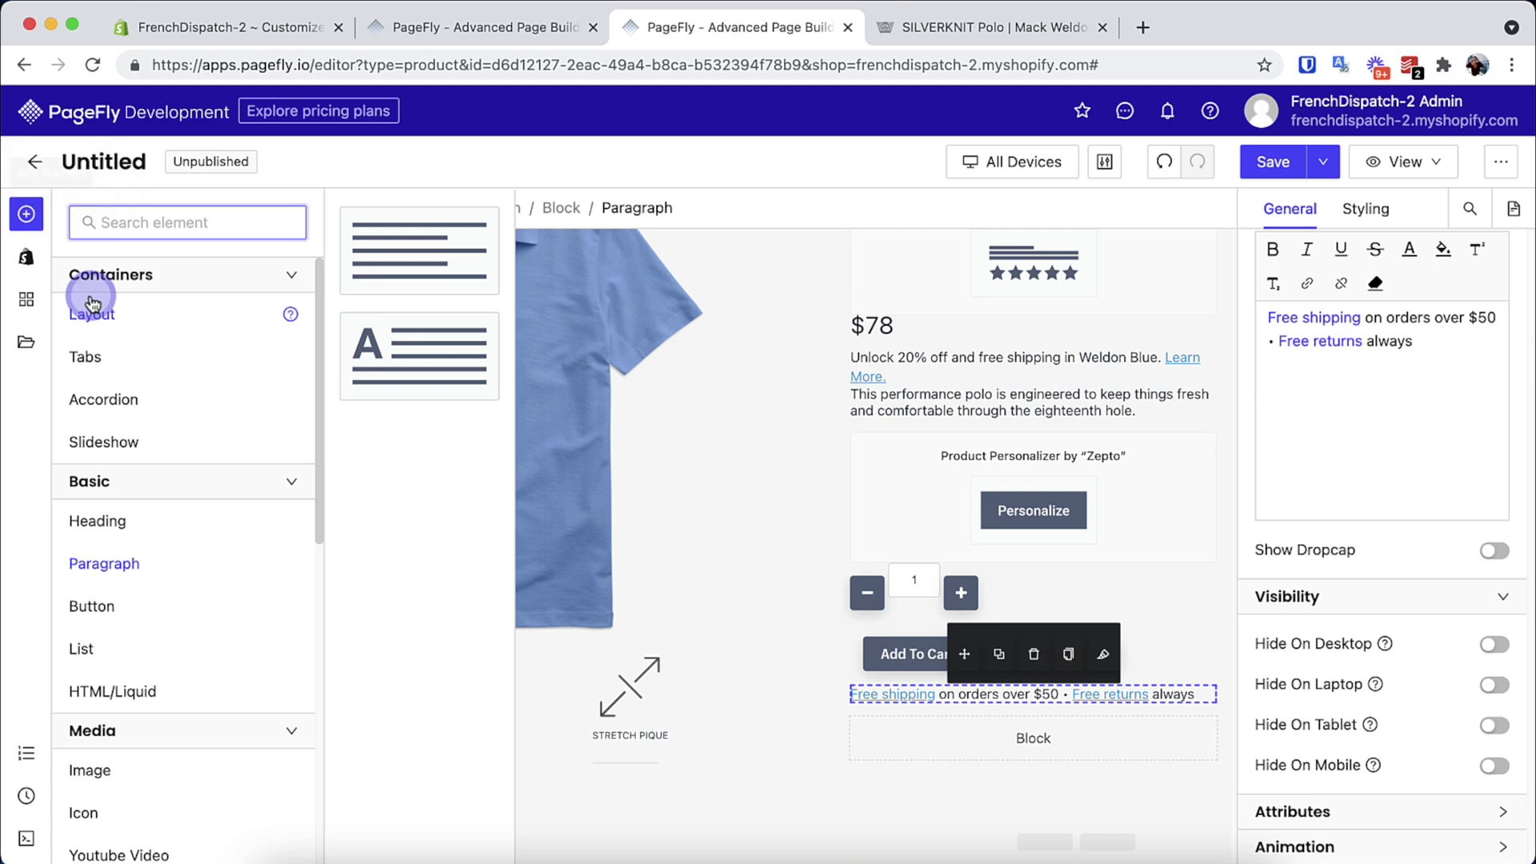
mouse_move(119, 334)
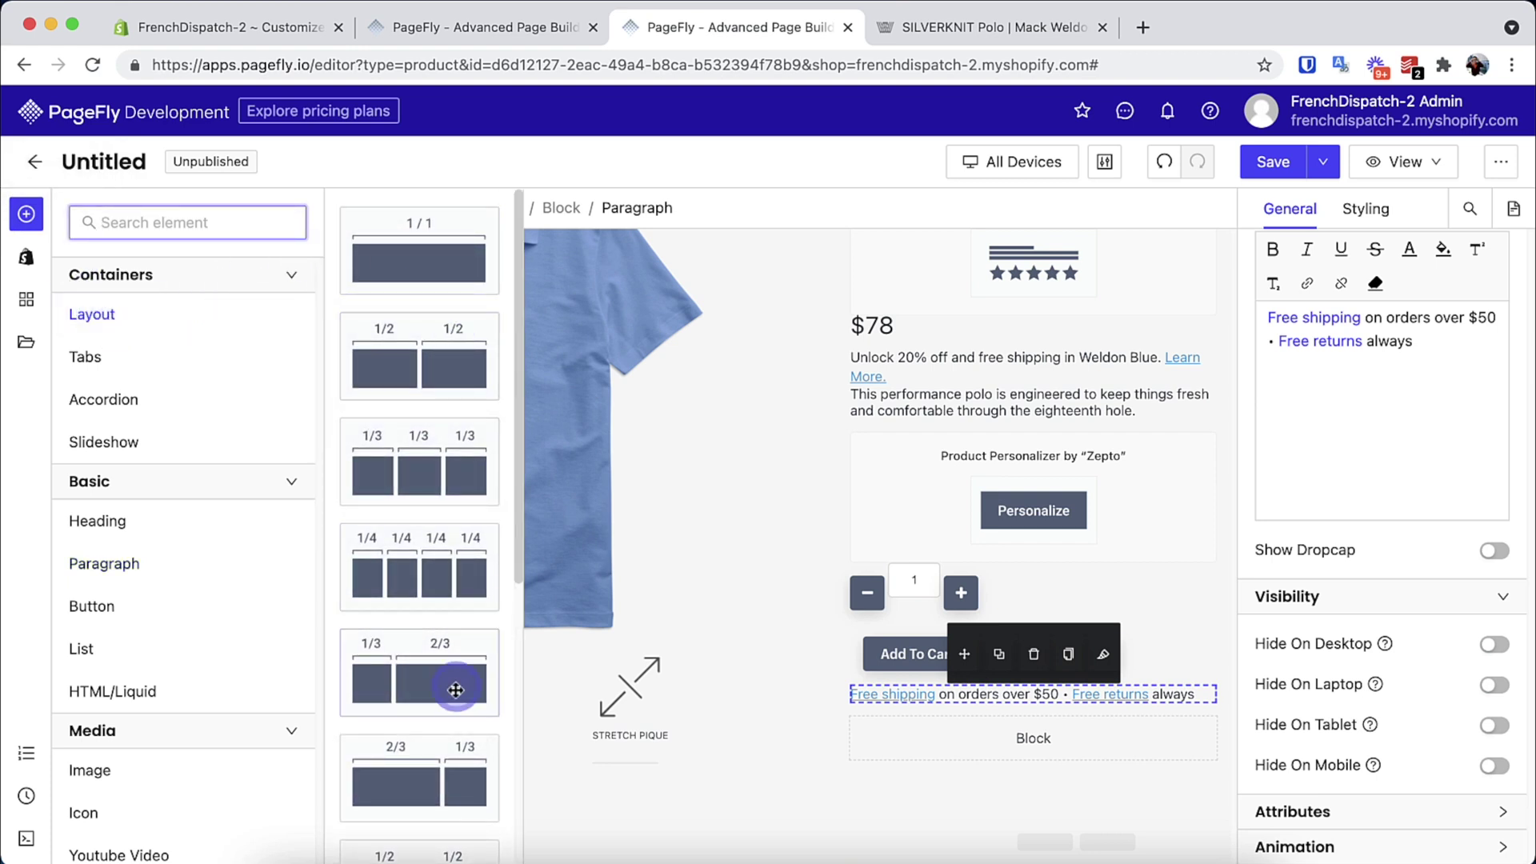
scroll(451, 704, "down", 6)
left_click_drag(447, 720, 902, 354)
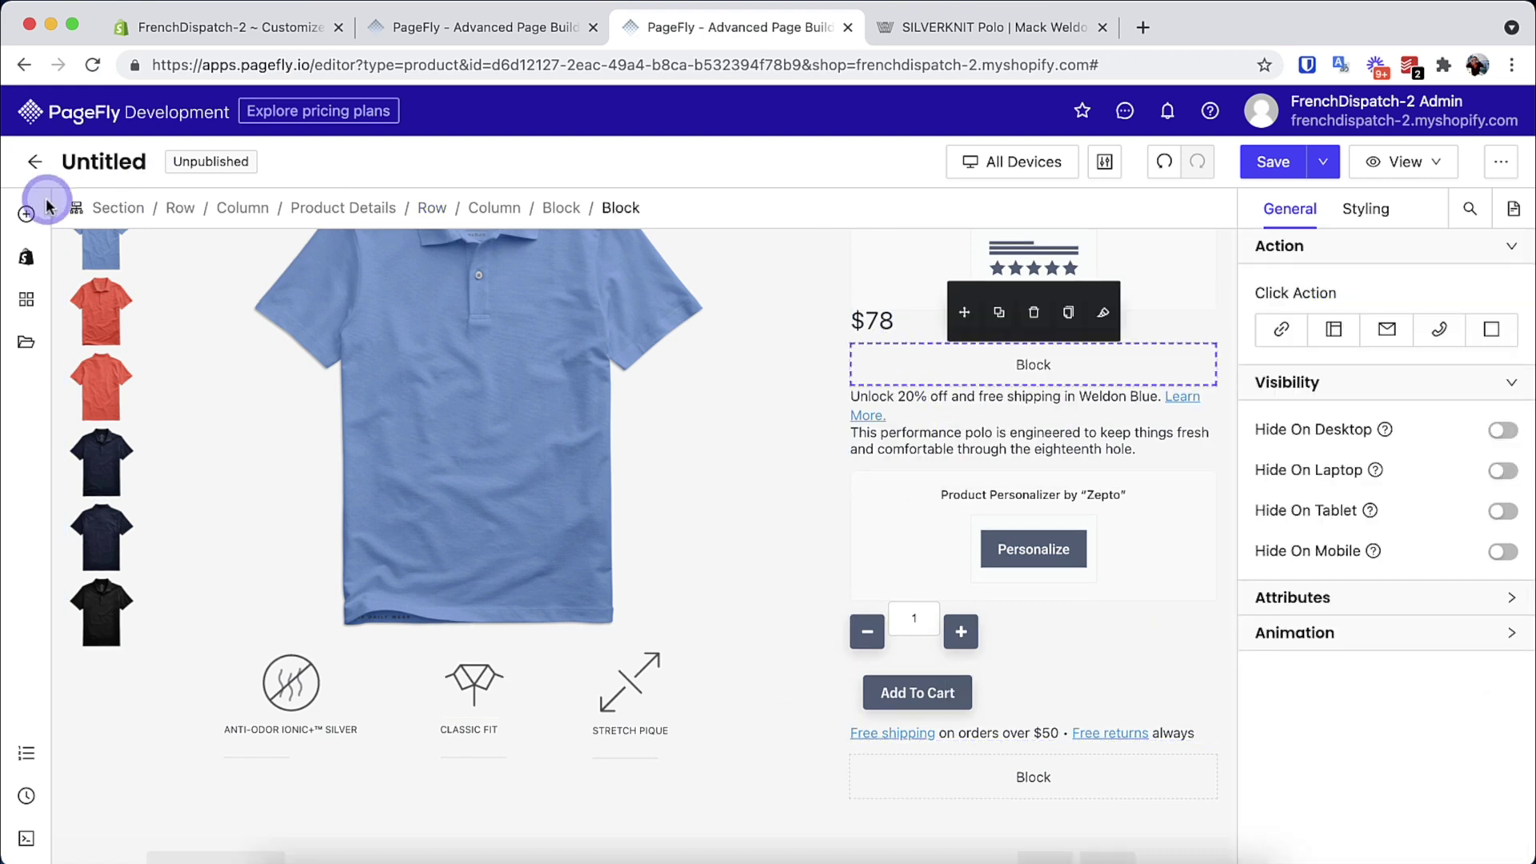
Add a paragraph inside the new block with the copied Mack Weldon text "or 4 interest-free installments of $19.50 by"
left_click(25, 214)
left_click_drag(228, 562, 944, 365)
left_click(965, 38)
left_click_drag(960, 192, 1165, 189)
key("super+c")
left_click(764, 28)
left_click(1285, 395)
key("super+a")
key("super+v")
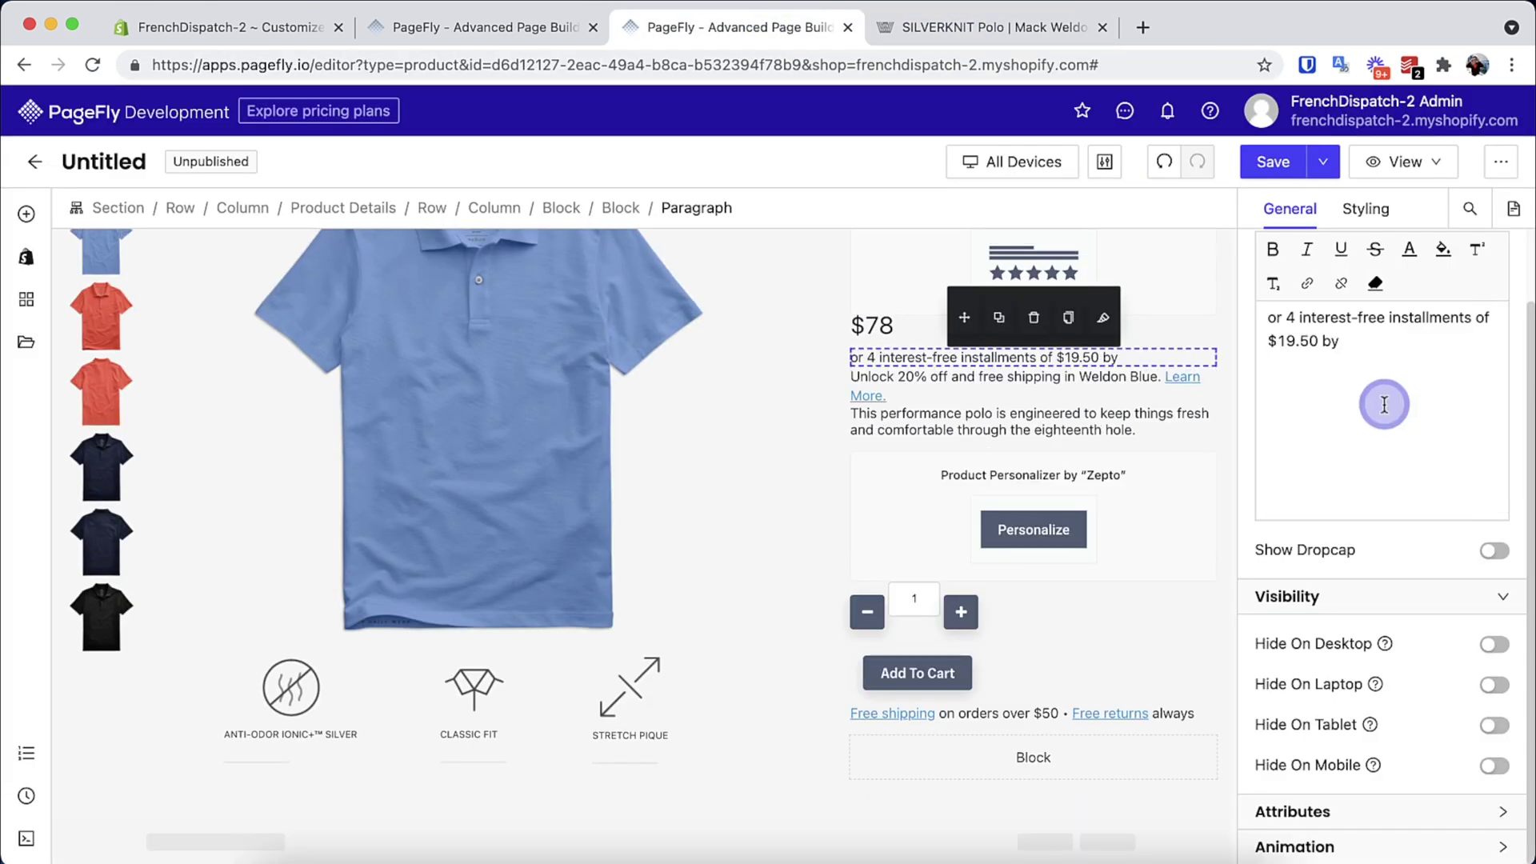
Add an image element after the installments text and use the afterpay logo from the image library
left_click(25, 215)
mouse_move(82, 696)
left_click_drag(369, 264, 1168, 360)
left_click(1380, 325)
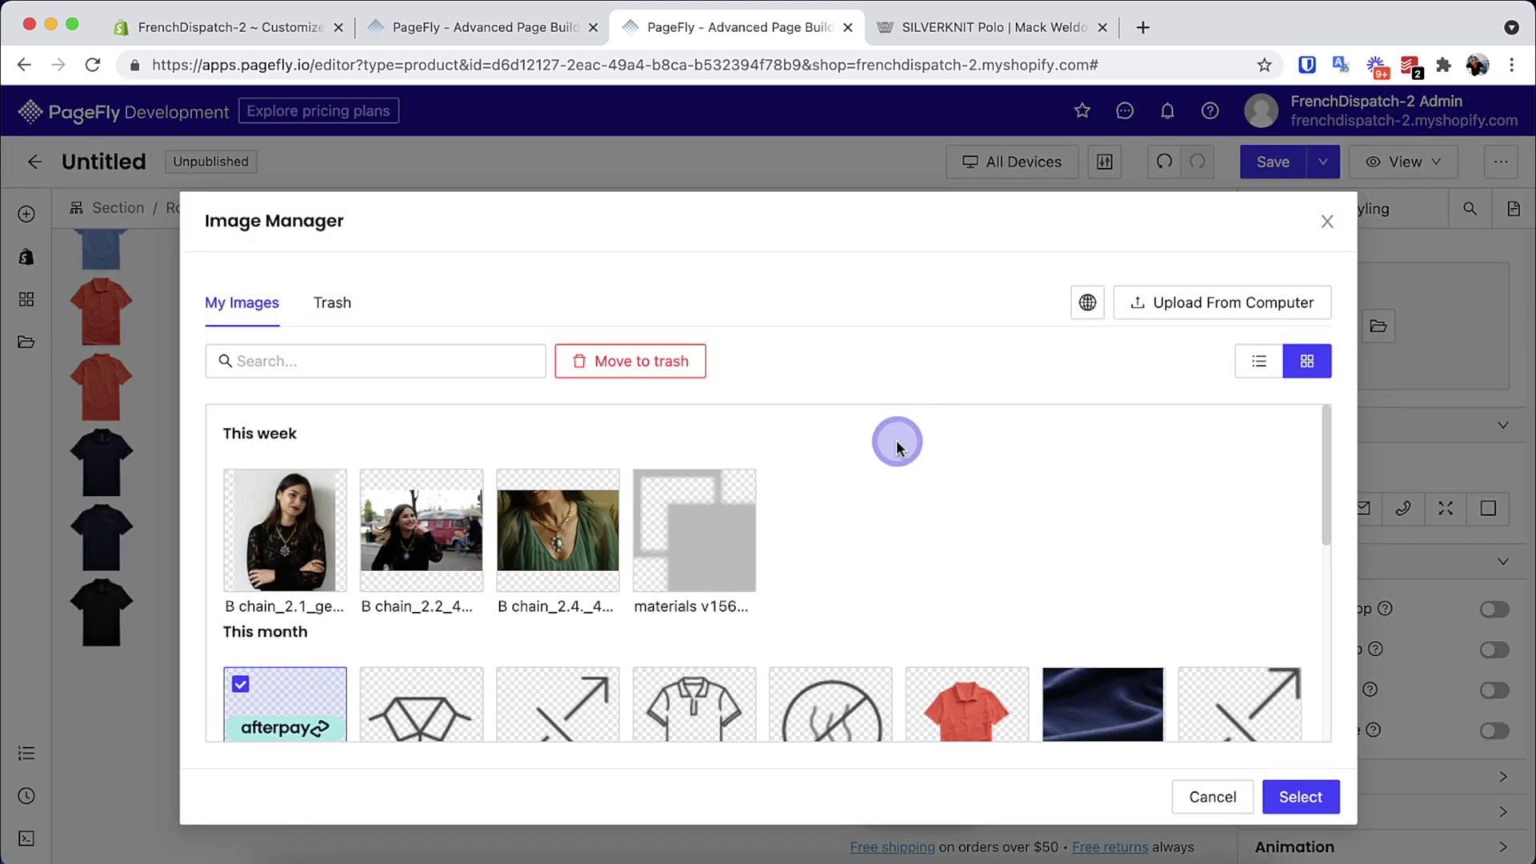
scroll(897, 446, "down", 1)
left_click(1303, 798)
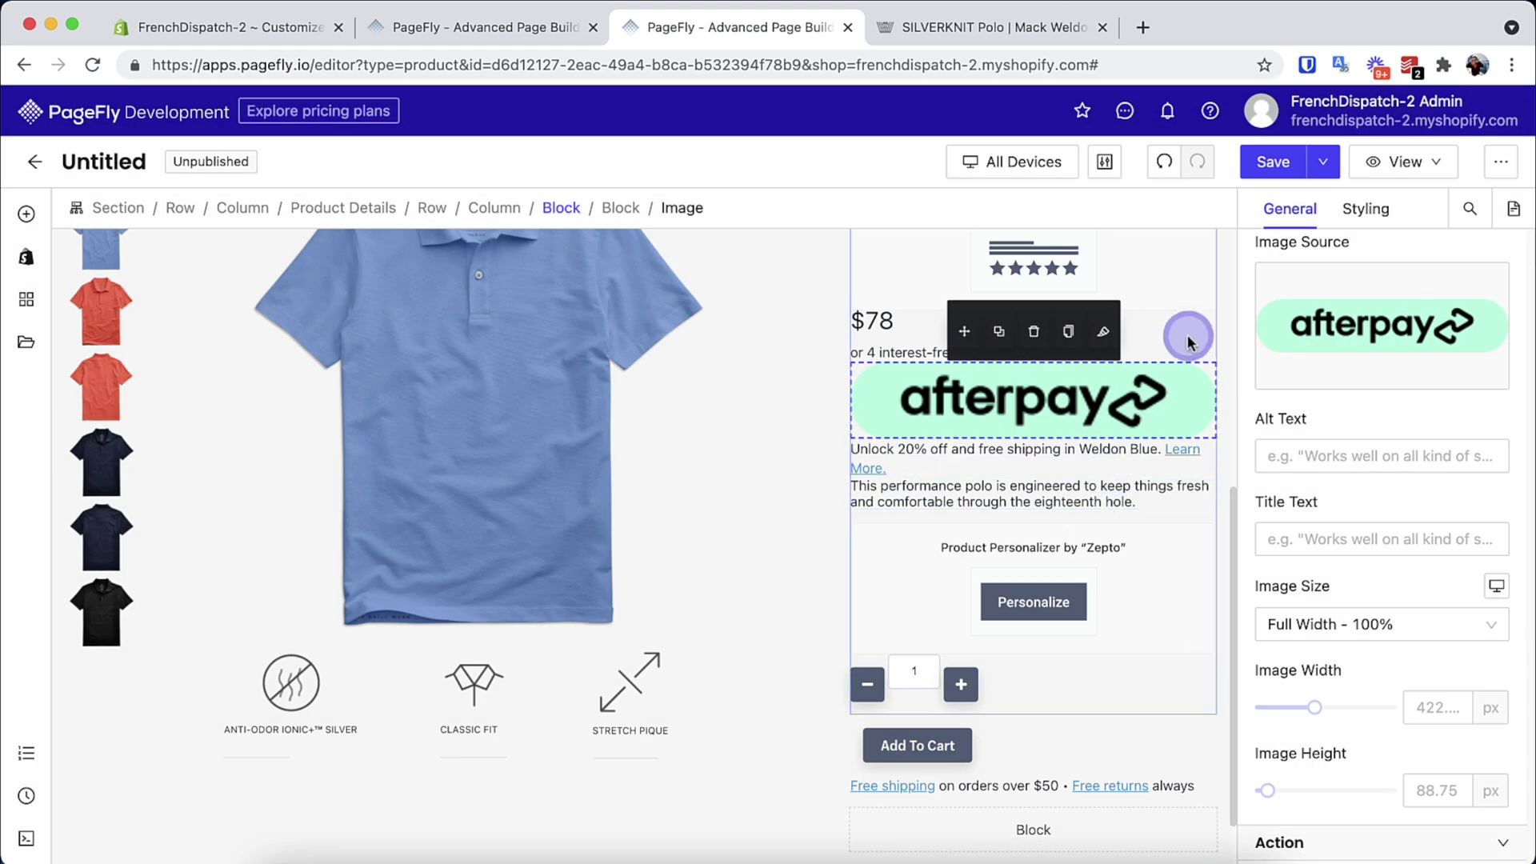
Set the display style of the block holding the installments text and afterpay logo to Flex with Wrap
left_click(620, 208)
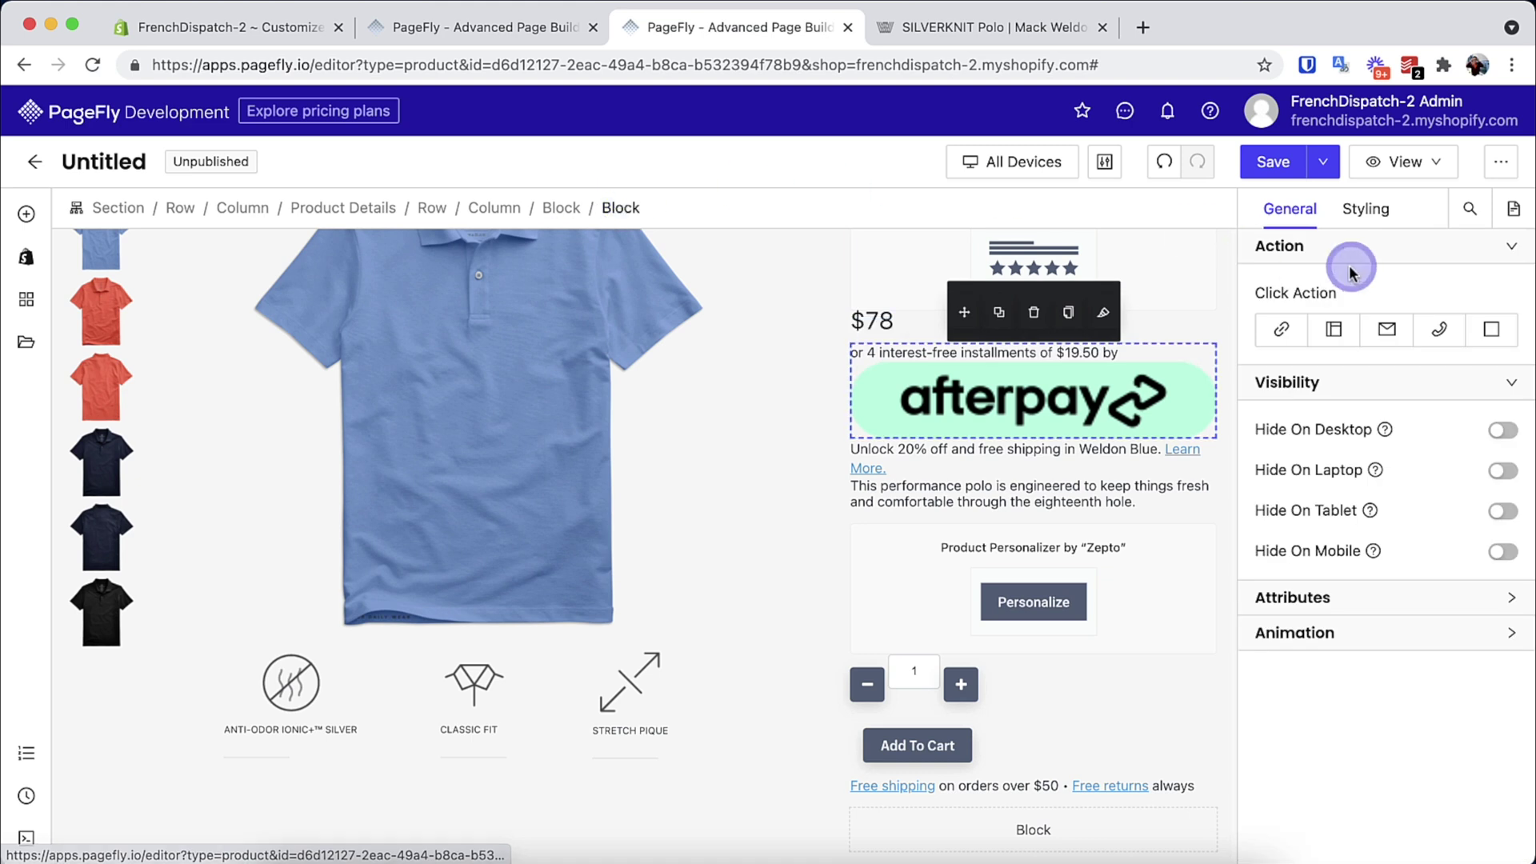
left_click(1365, 209)
scroll(1409, 456, "down", 10)
scroll(1419, 472, "down", 5)
left_click(1474, 591)
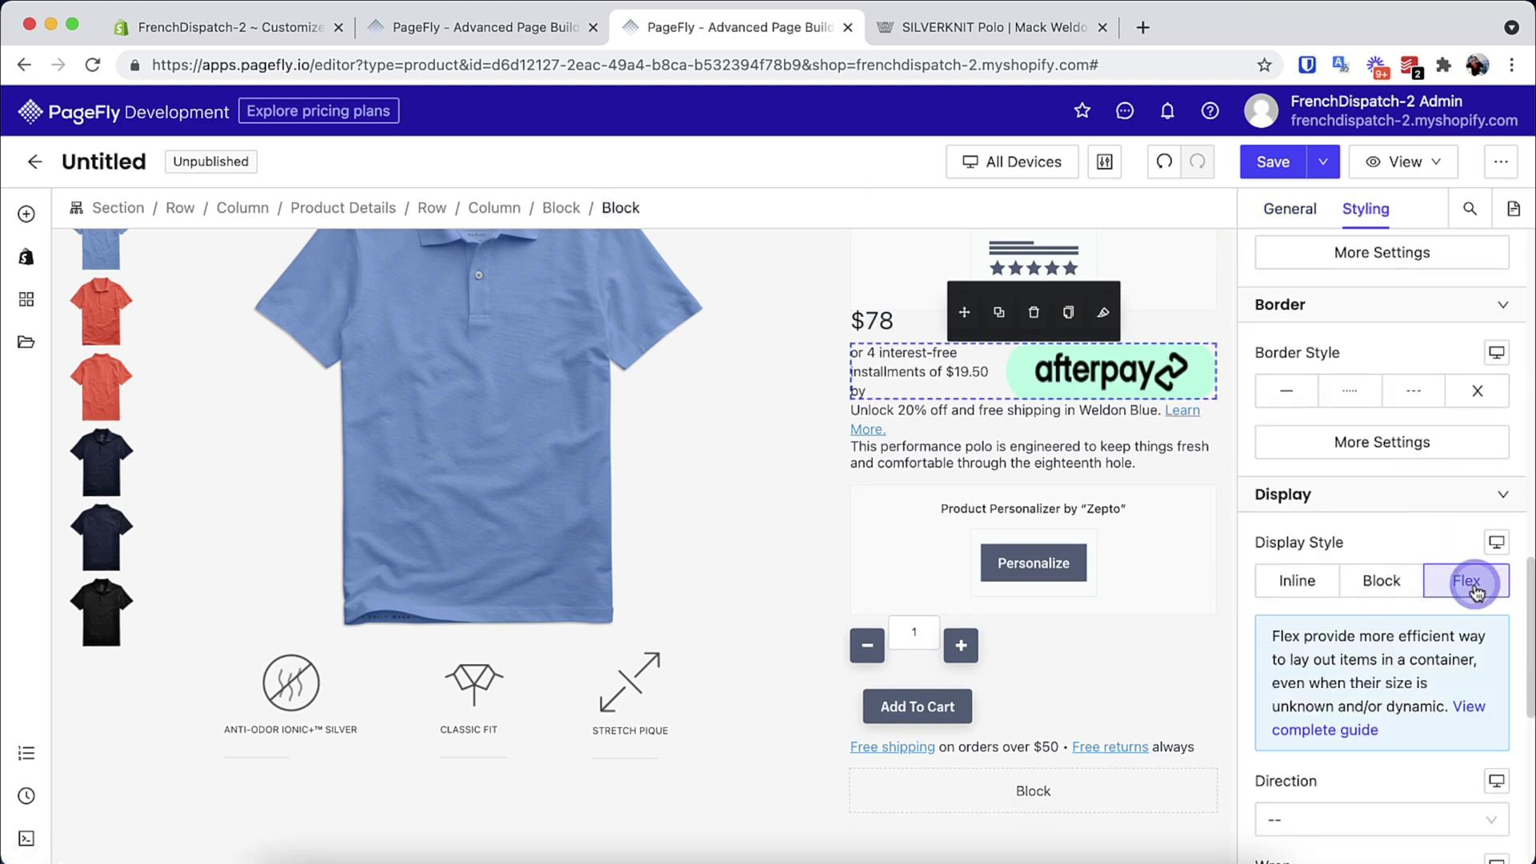
scroll(1475, 593, "down", 4)
left_click(1466, 617)
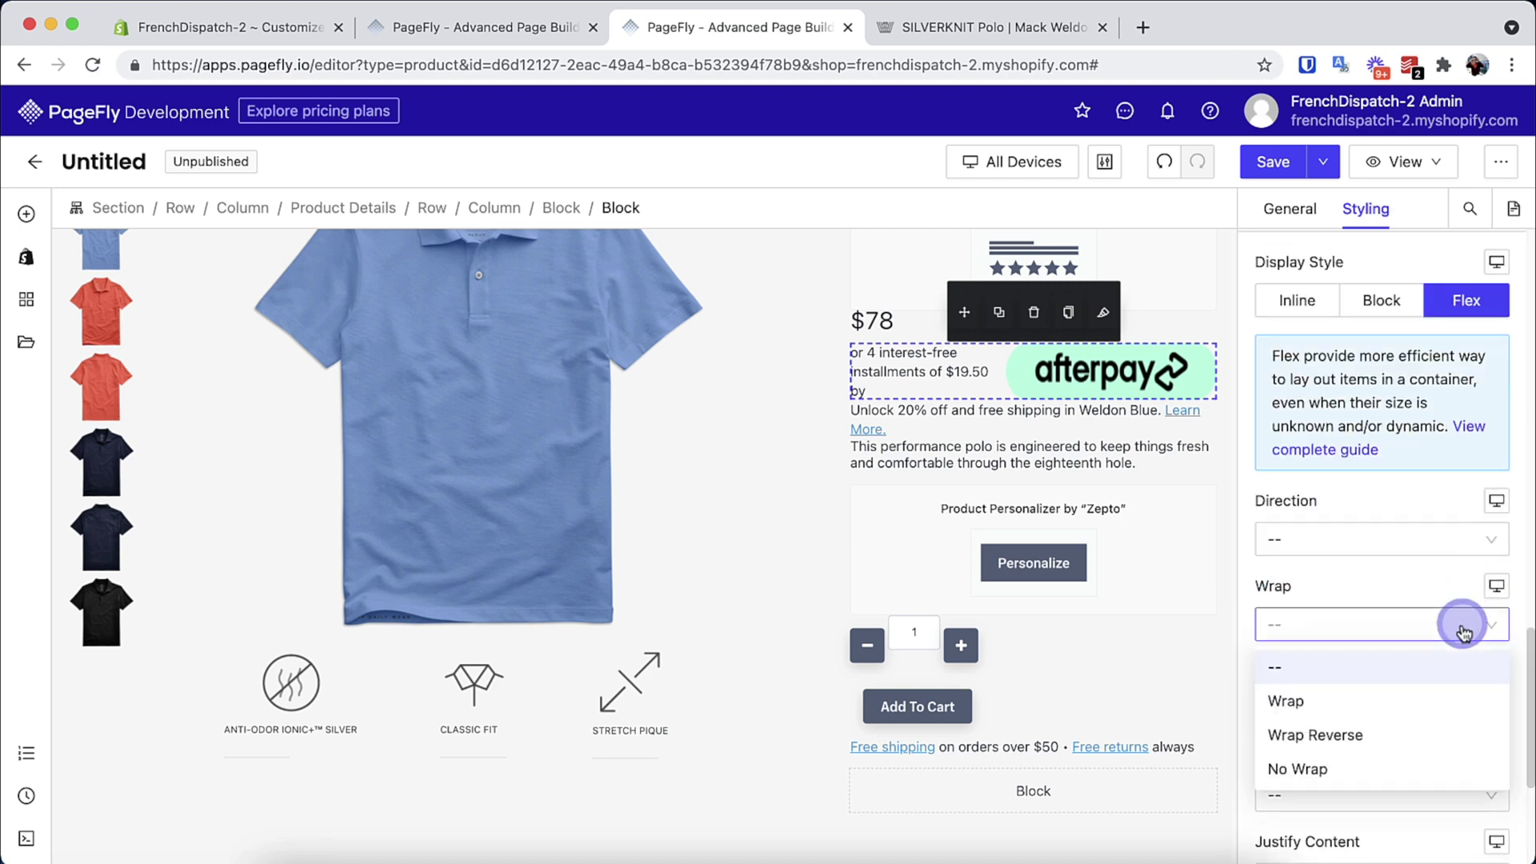
left_click(1423, 699)
Shrink the afterpay logo to a custom image width of 93 px so it fits beside the installments text
left_click(1284, 306)
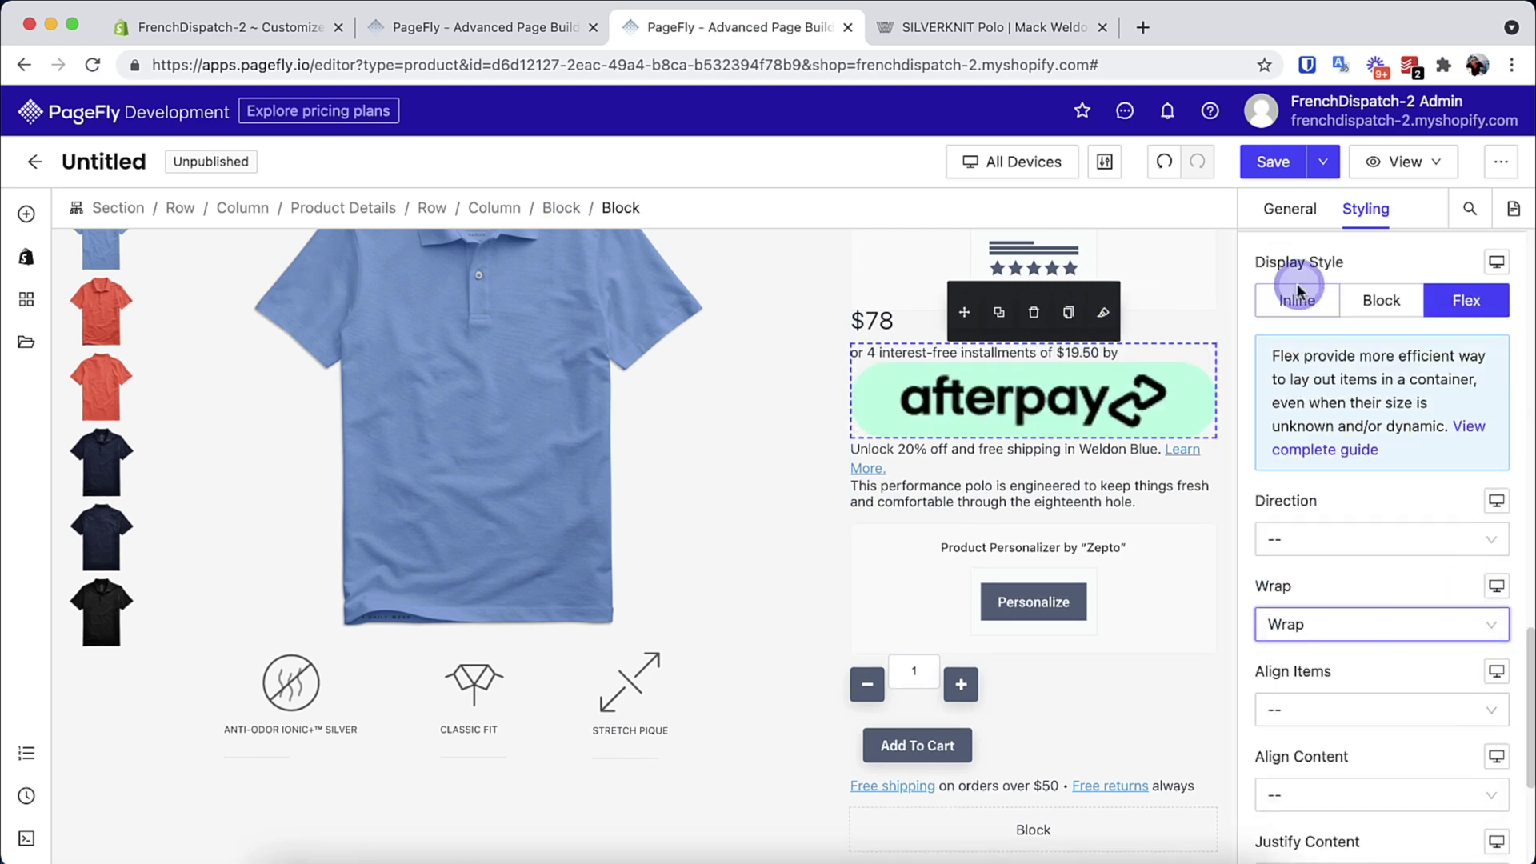
left_click(1289, 228)
left_click_drag(1318, 350, 1272, 357)
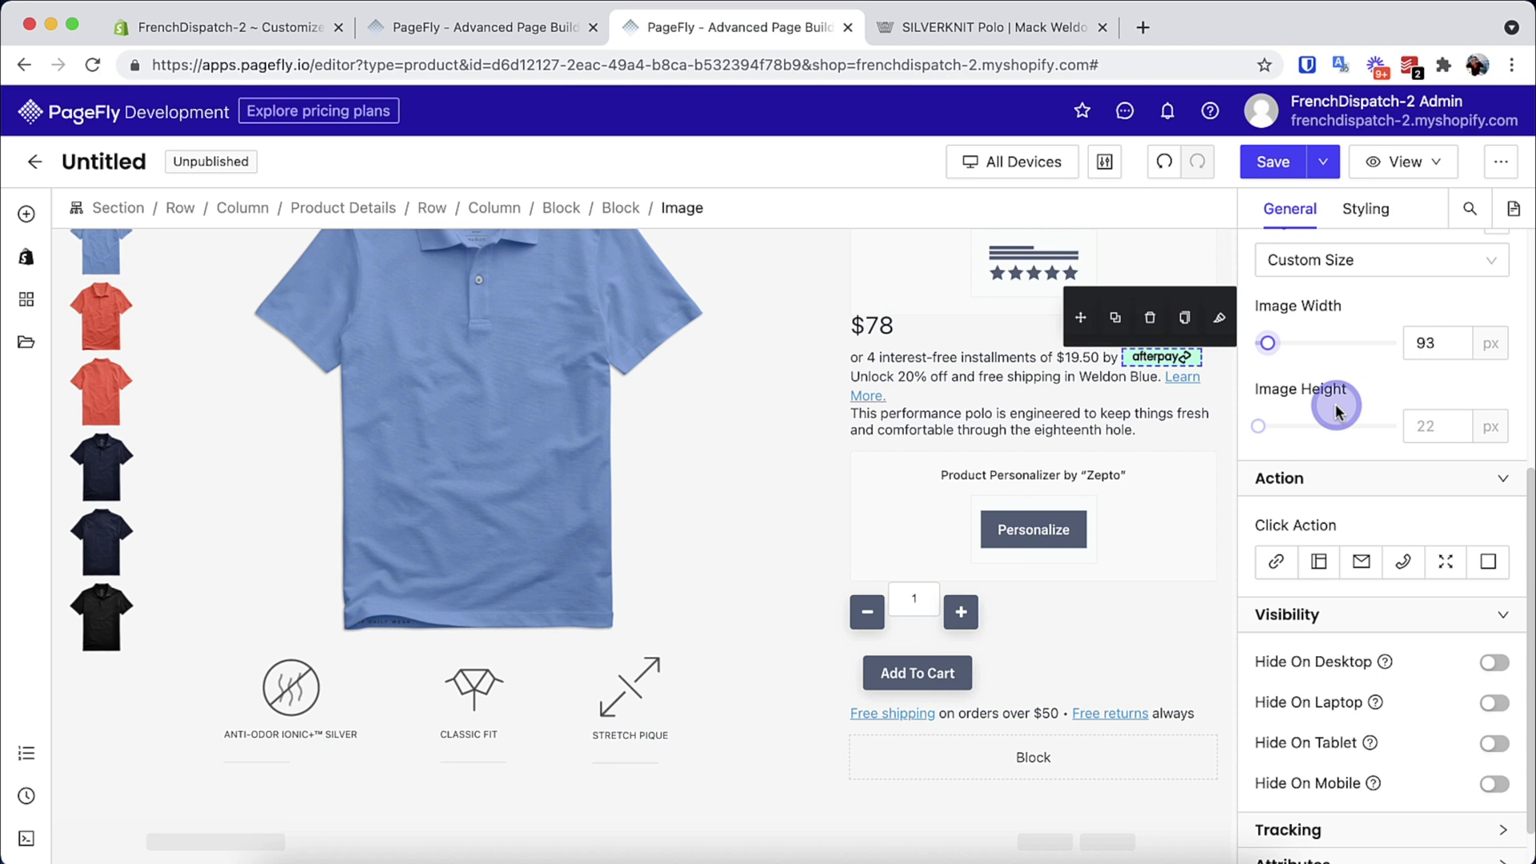
Make the Add To Cart button full width with the CSS width: 100% and set its left margin to 0
left_click(952, 681)
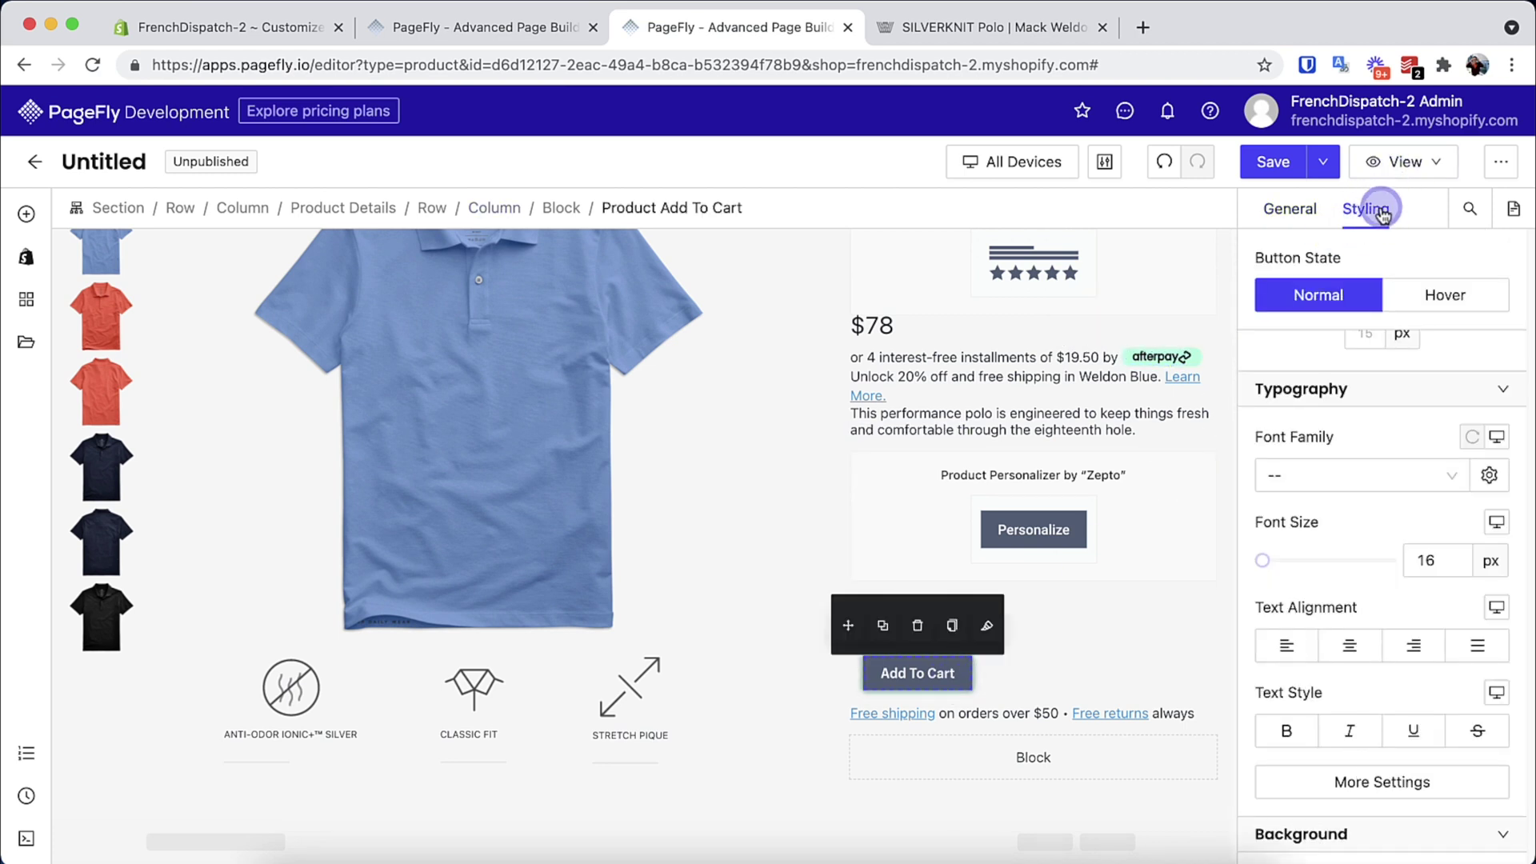
scroll(1377, 528, "down", 15)
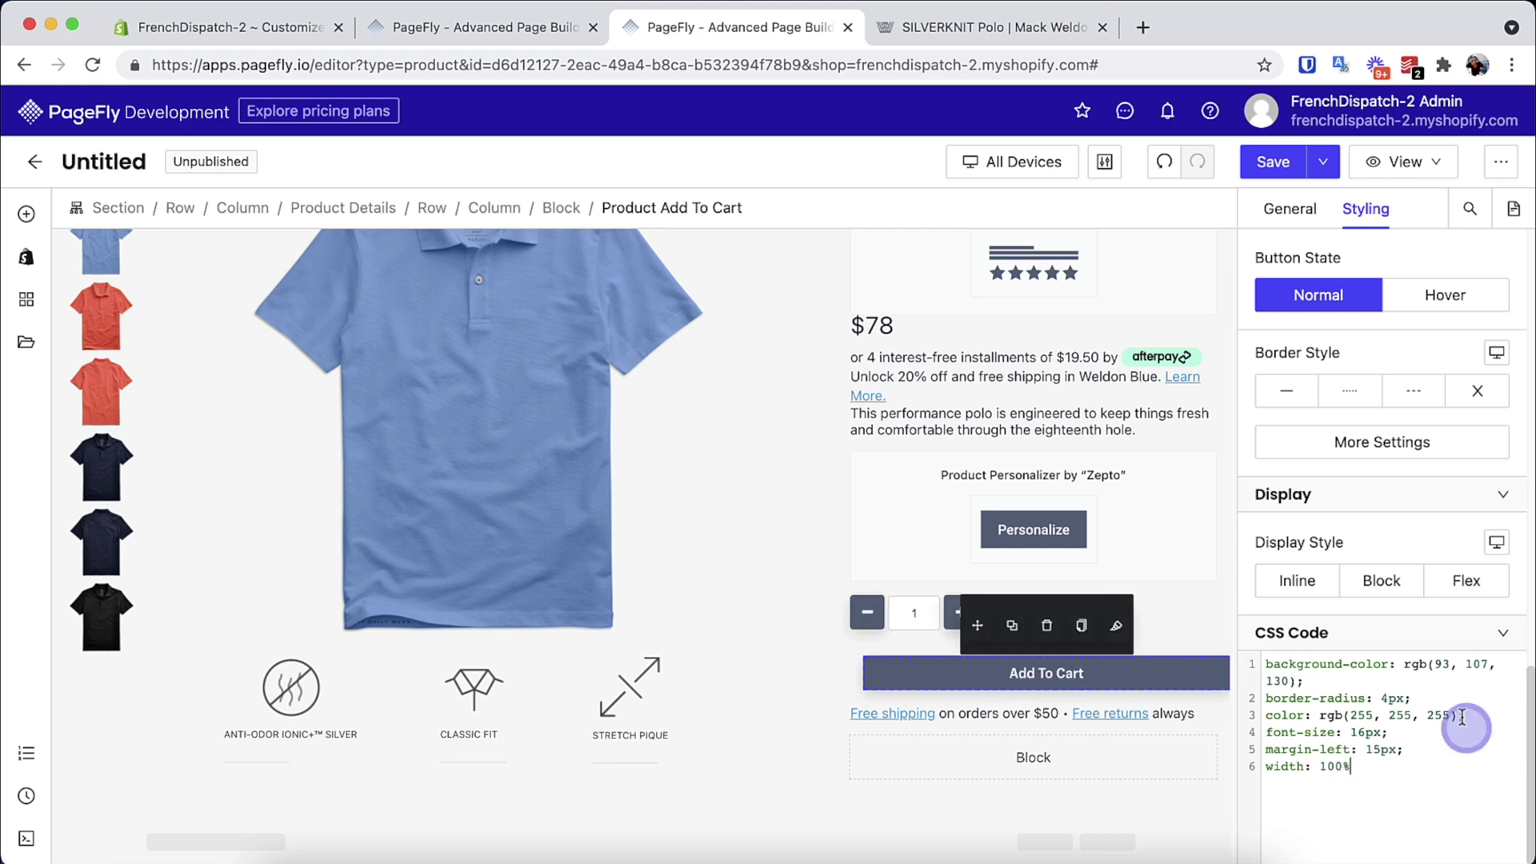
scroll(1376, 508, "up", 5)
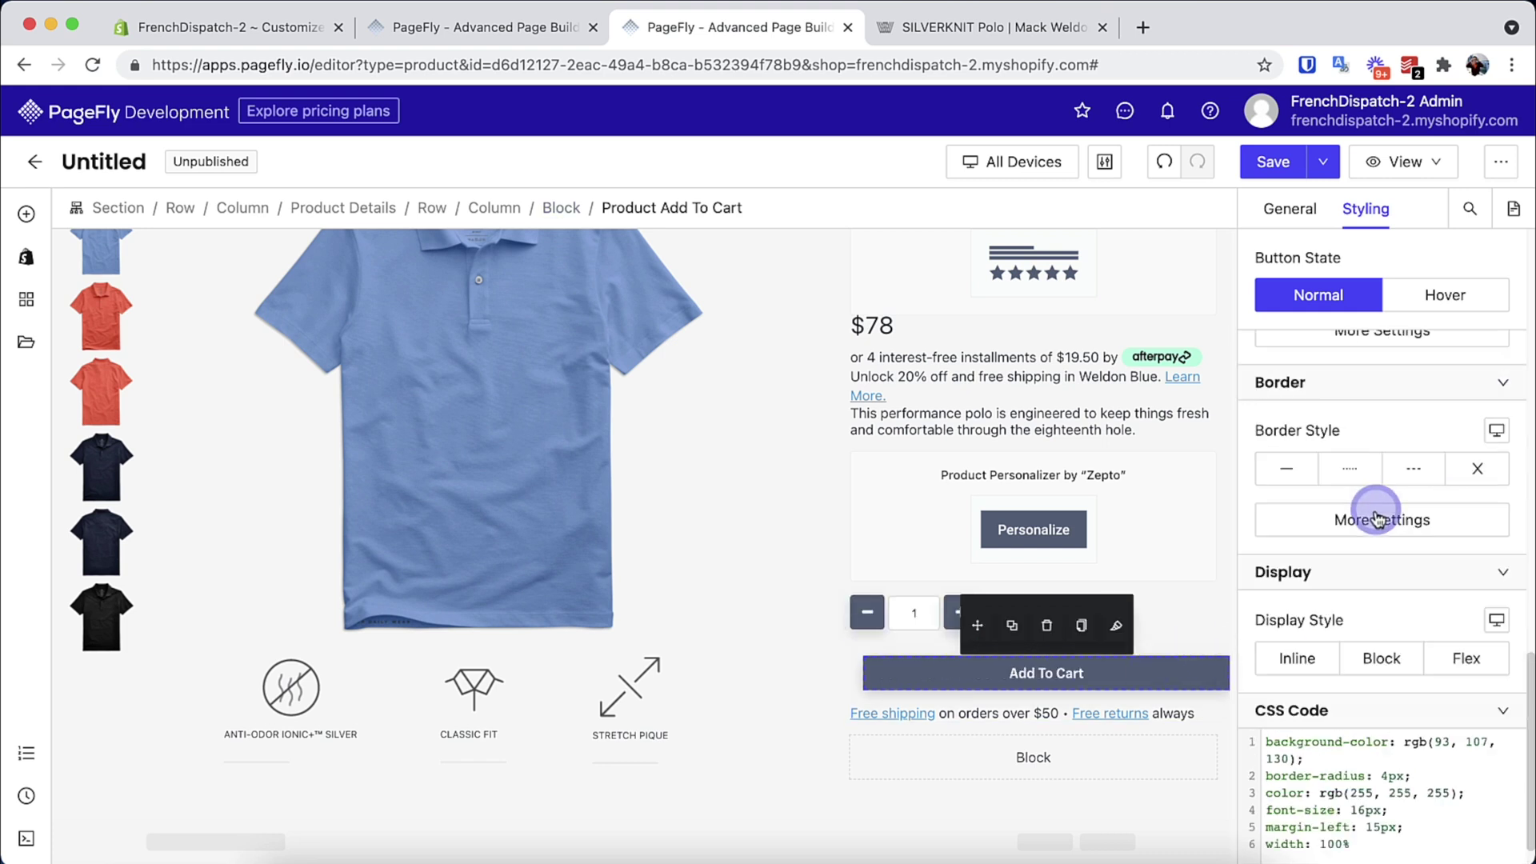
scroll(1376, 512, "up", 6)
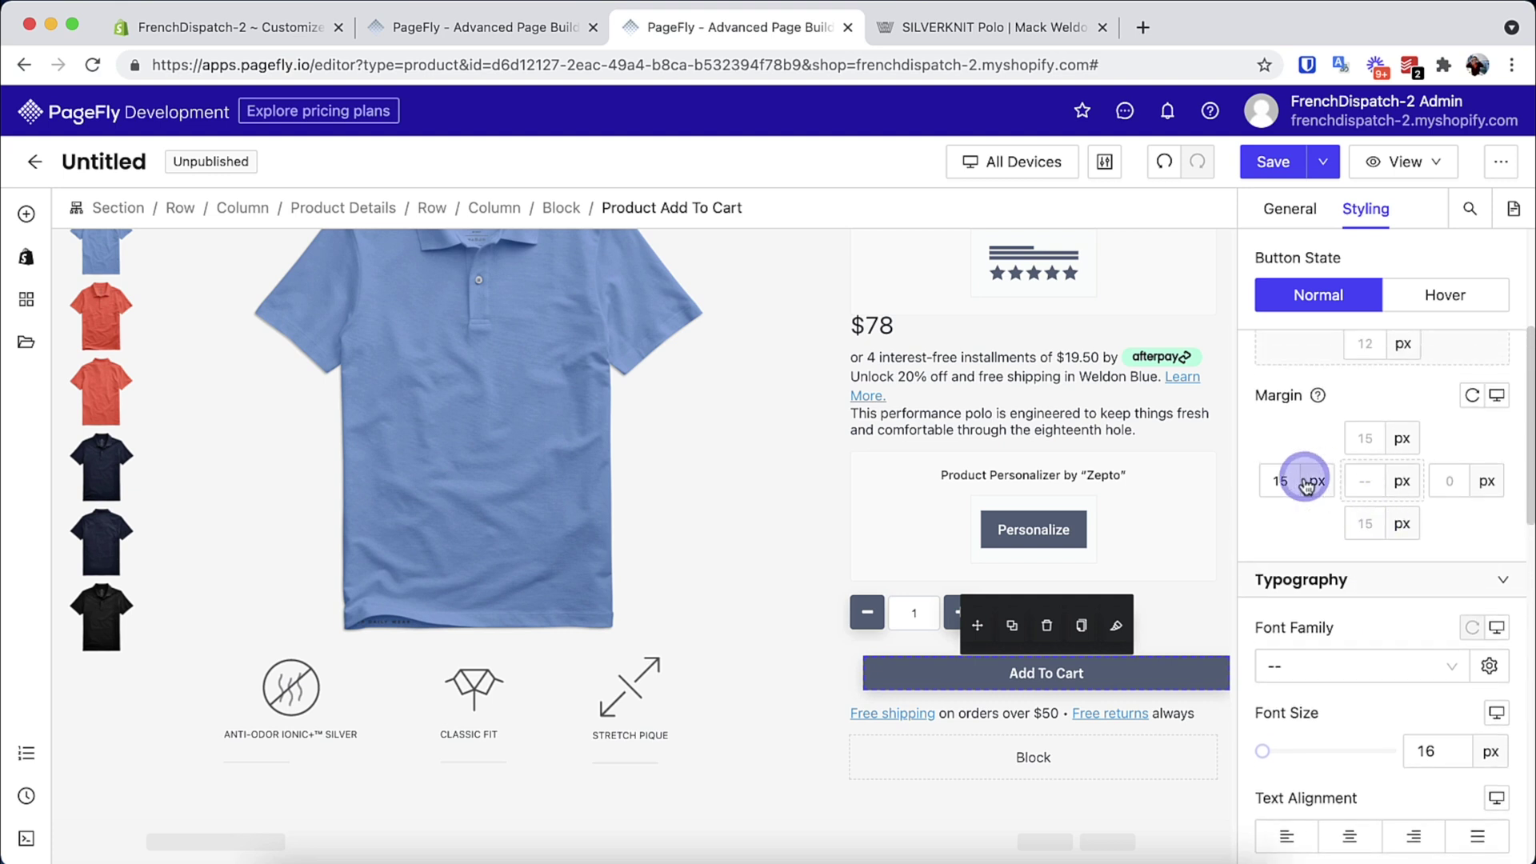
Check the product details styling on the Mack Weldon page, and pad the main product block 24 px top, left and right and 20 px bottom
left_click(996, 27)
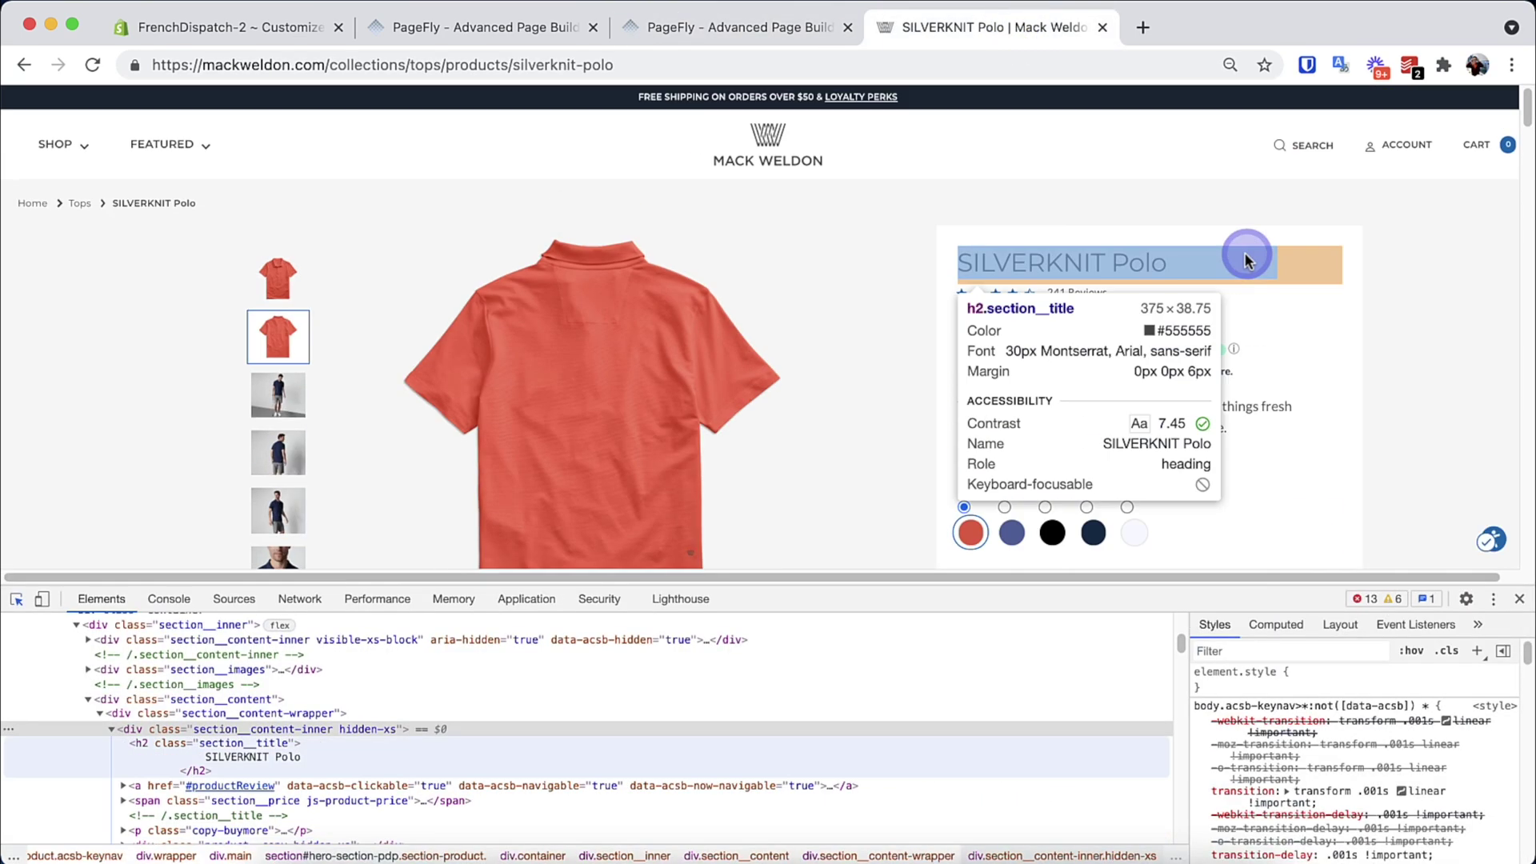
left_click(789, 27)
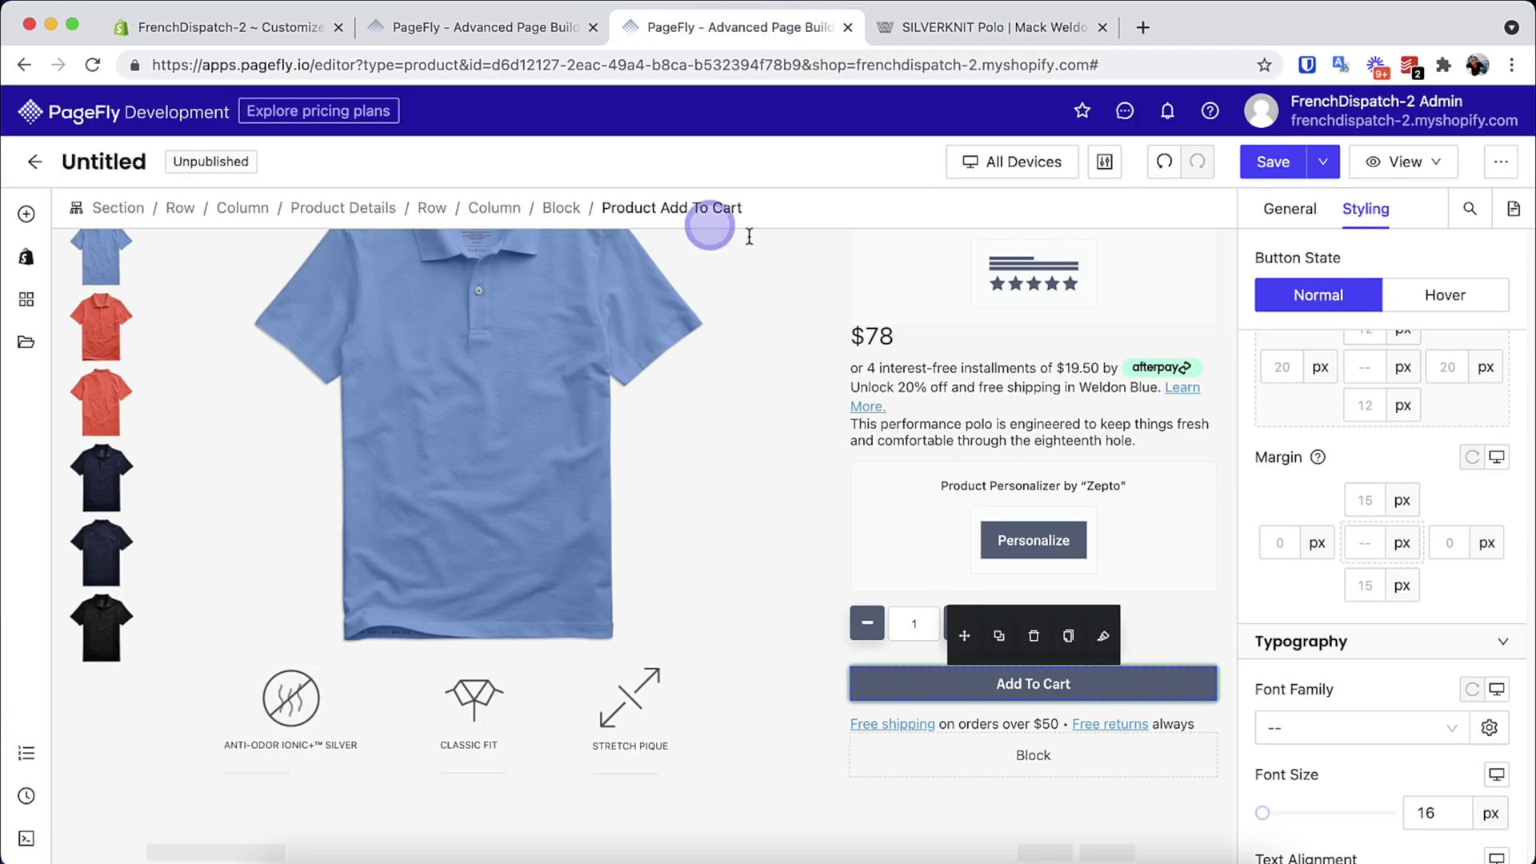
left_click(561, 207)
type("24")
left_click(1281, 515)
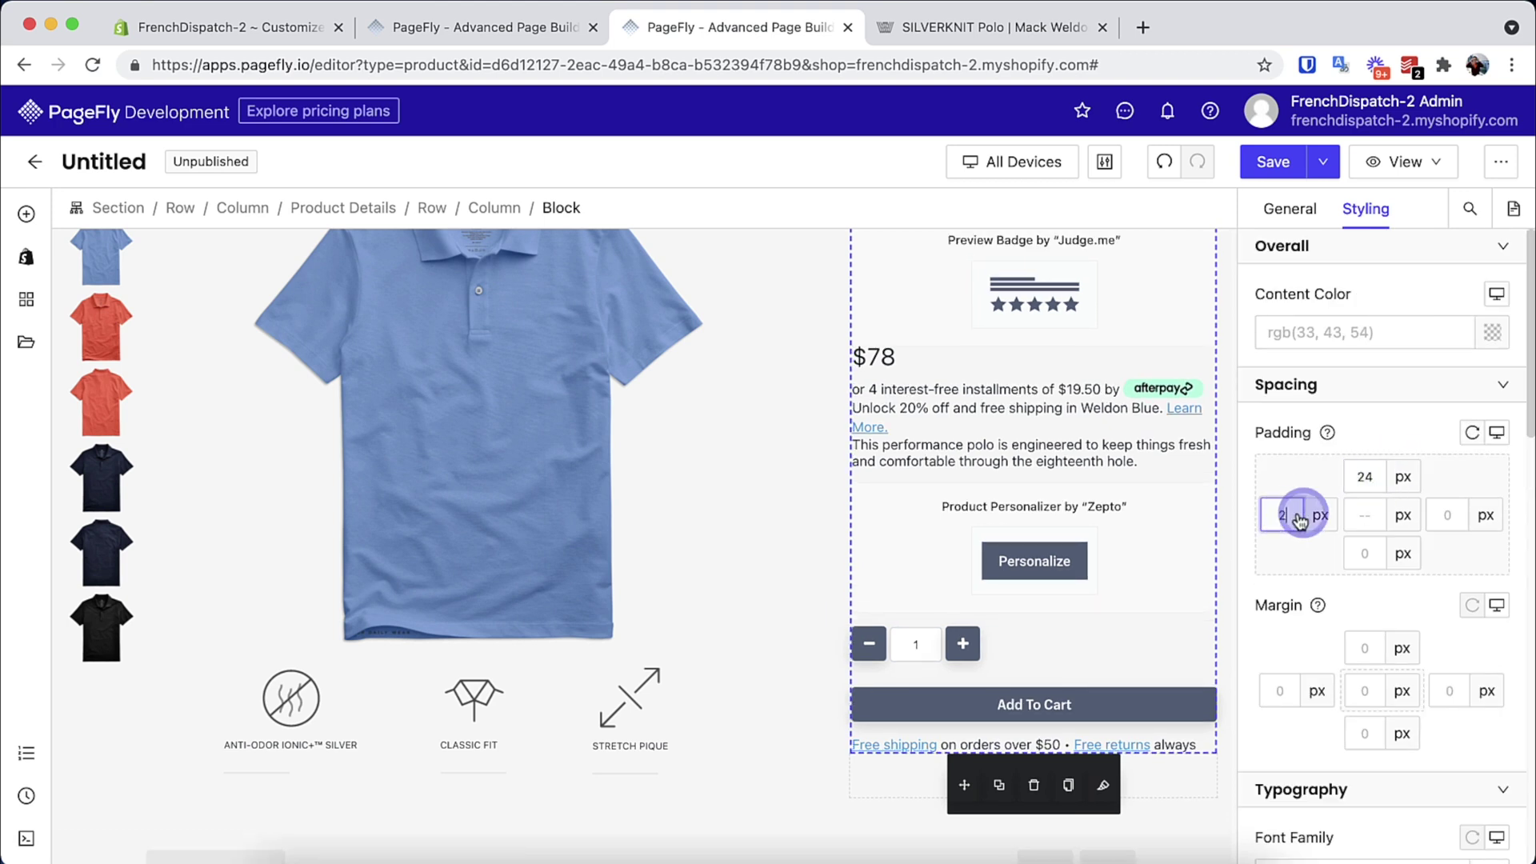
type("24")
left_click(1447, 514)
type("24")
left_click(1366, 553)
type("20")
Set the main product block's background color to white, rgb(255, 255, 255)
scroll(1370, 551, "down", 10)
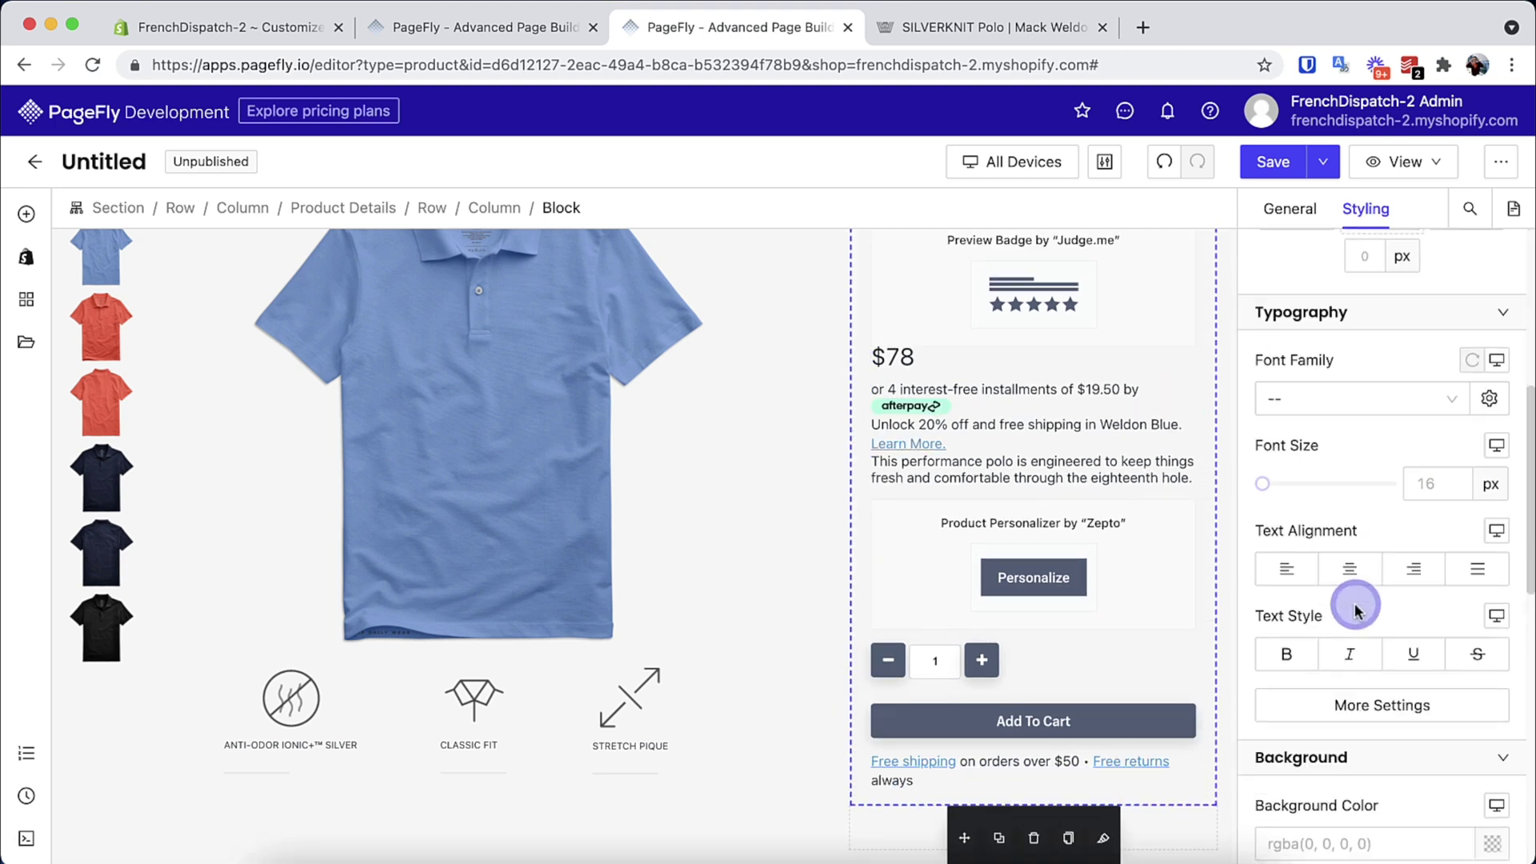
left_click(1348, 684)
left_click(1185, 817)
left_click(1406, 615)
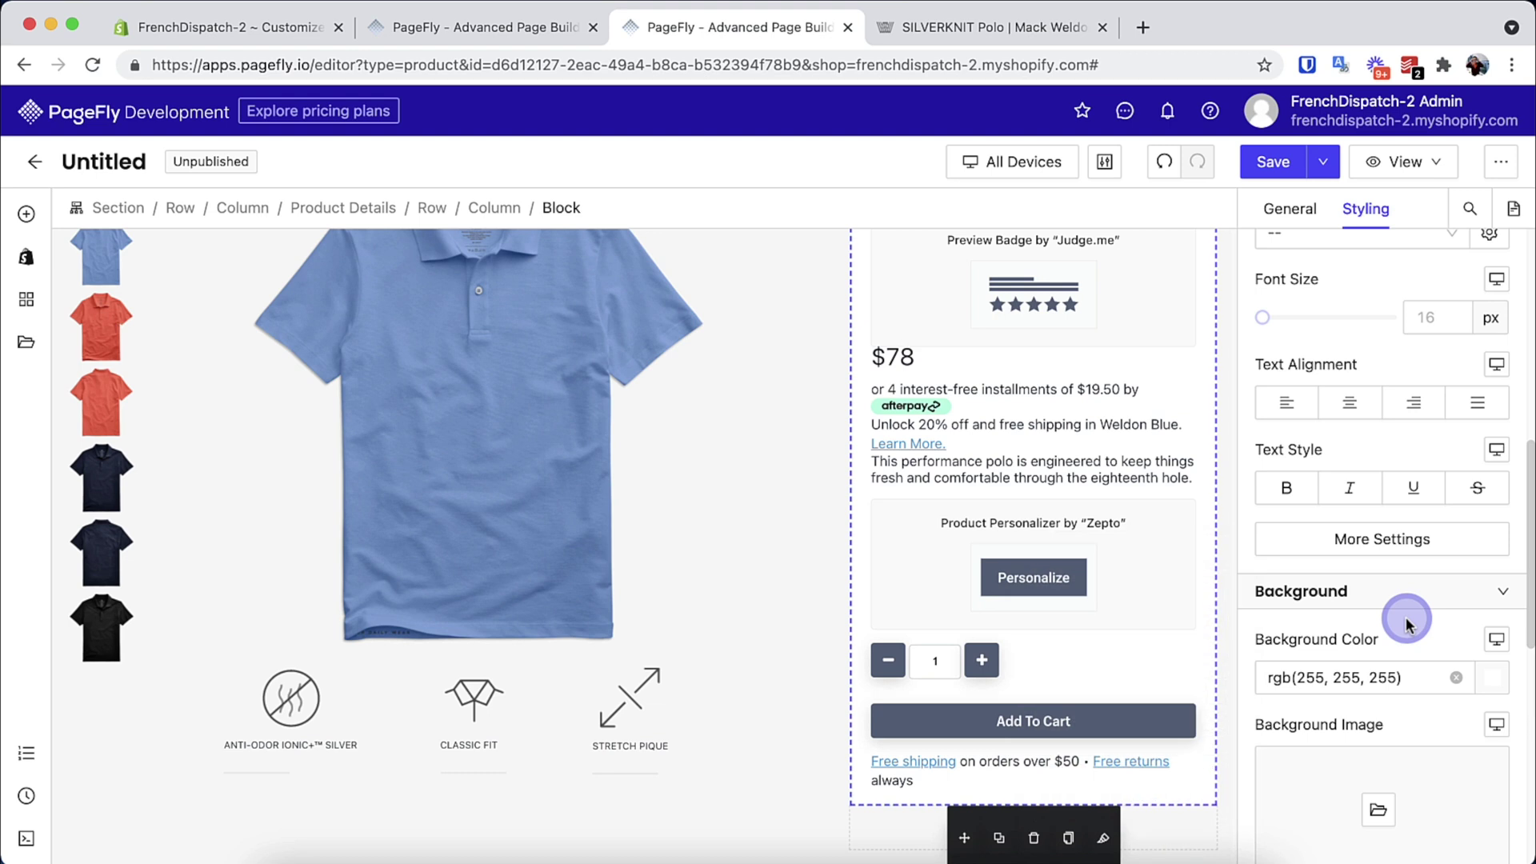
Center-align the product quantity element and set its plus and minus buttons' background color to white
scroll(1166, 662, "down", 1)
left_click(1159, 602)
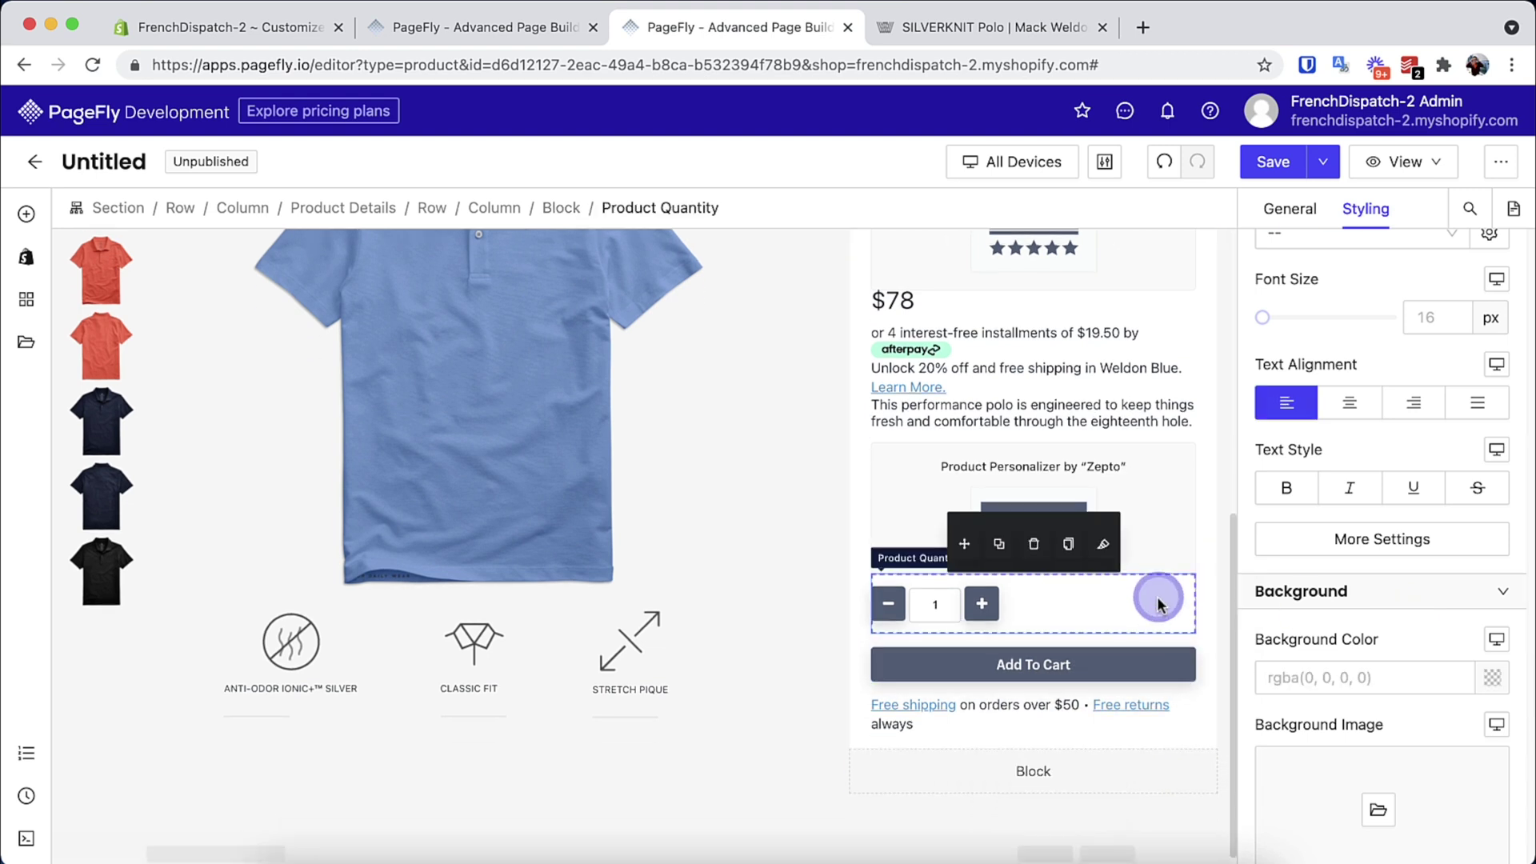
left_click(1350, 403)
left_click(1080, 603)
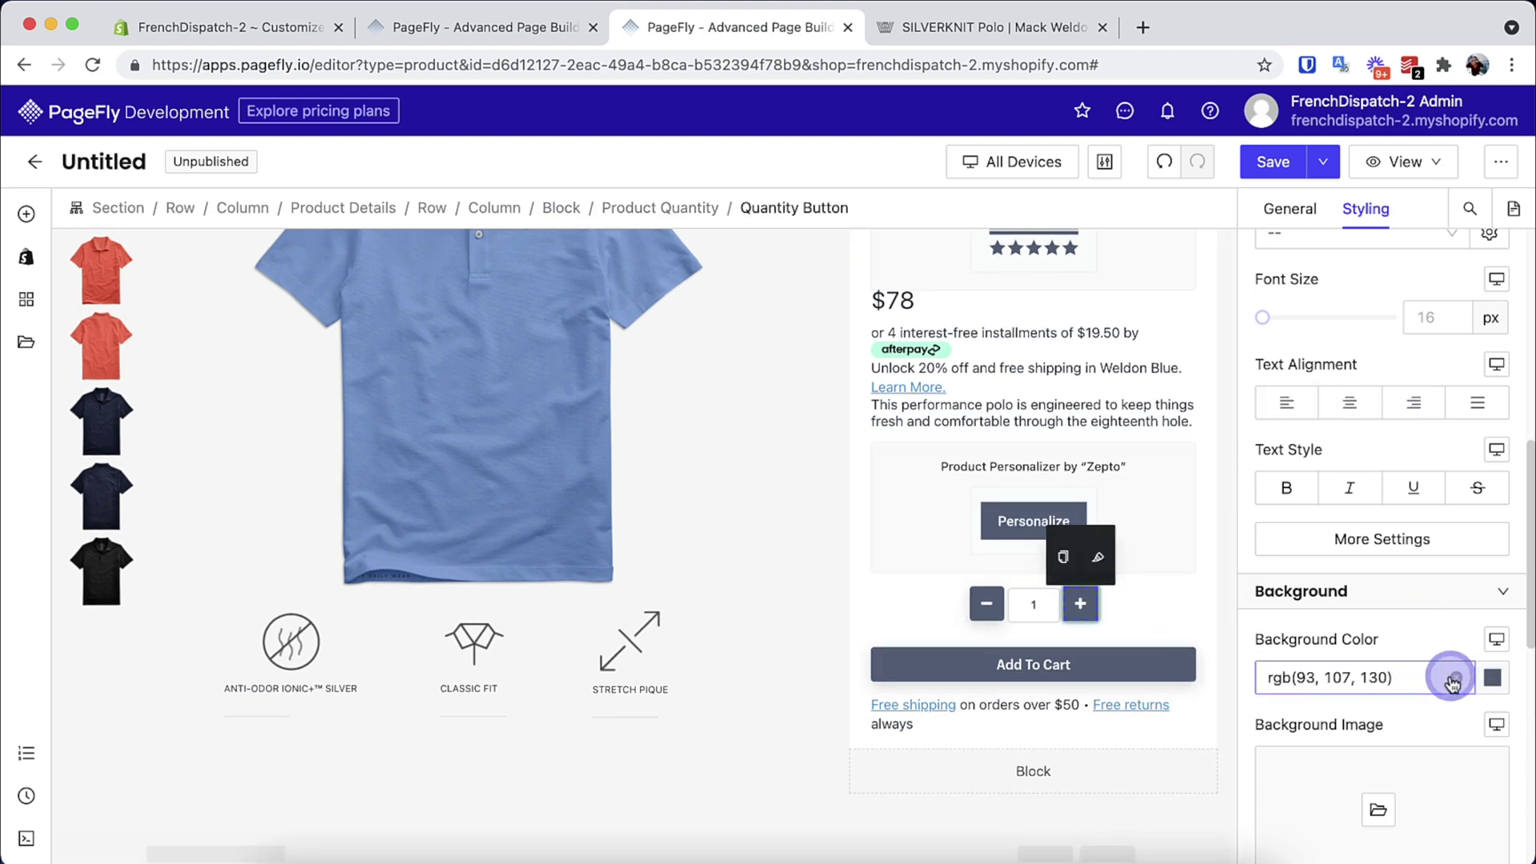
left_click(1463, 679)
left_click(1177, 813)
Give the quantity buttons a solid 1 px border with corners rounded enough to form circles
scroll(1406, 658, "down", 5)
left_click(1290, 670)
scroll(1320, 696, "down", 2)
left_click(1360, 718)
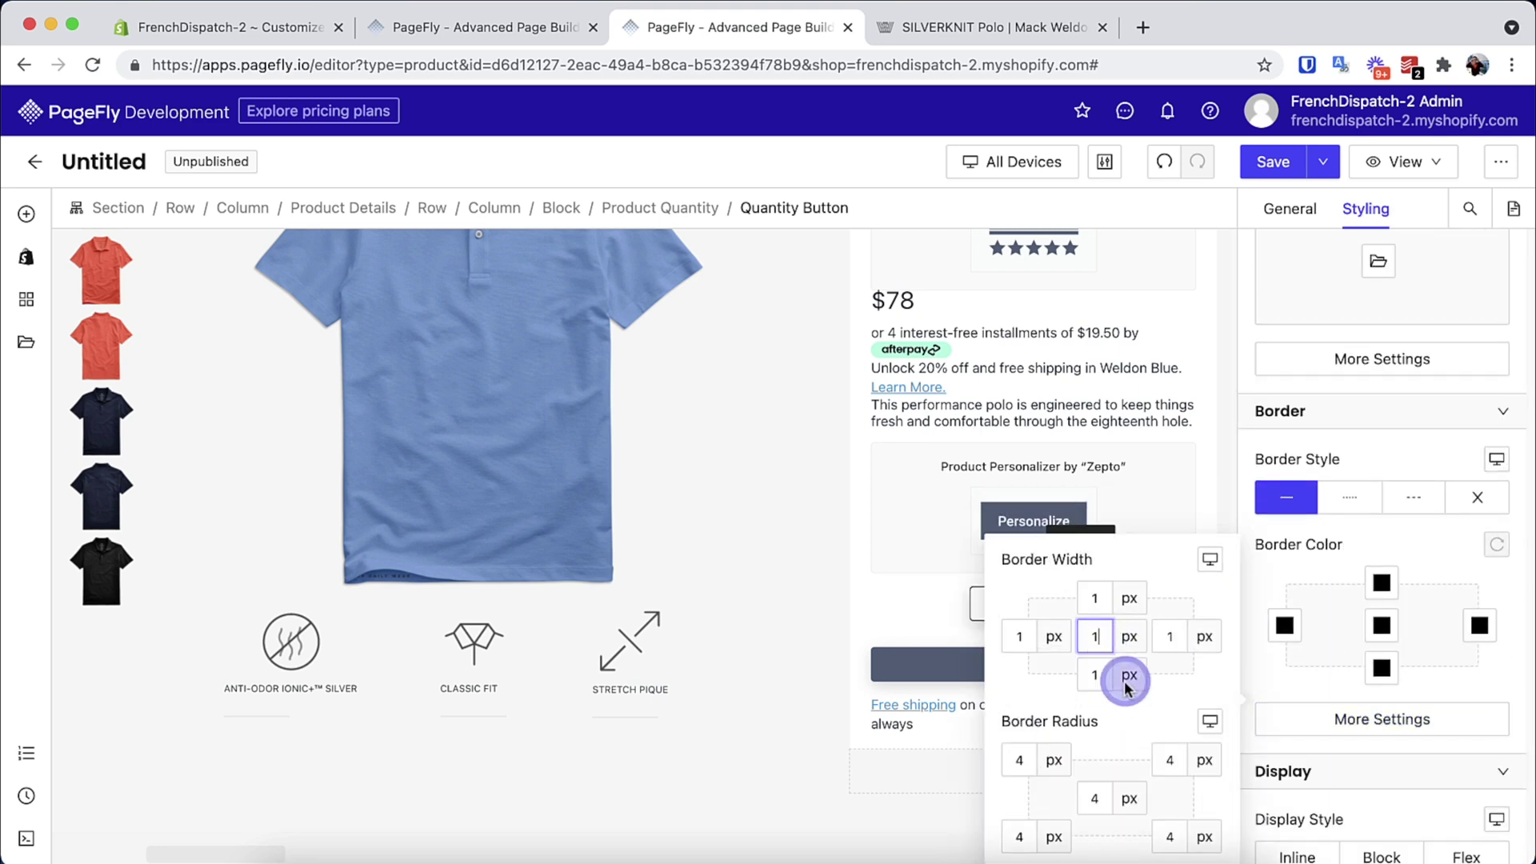
left_click(1333, 693)
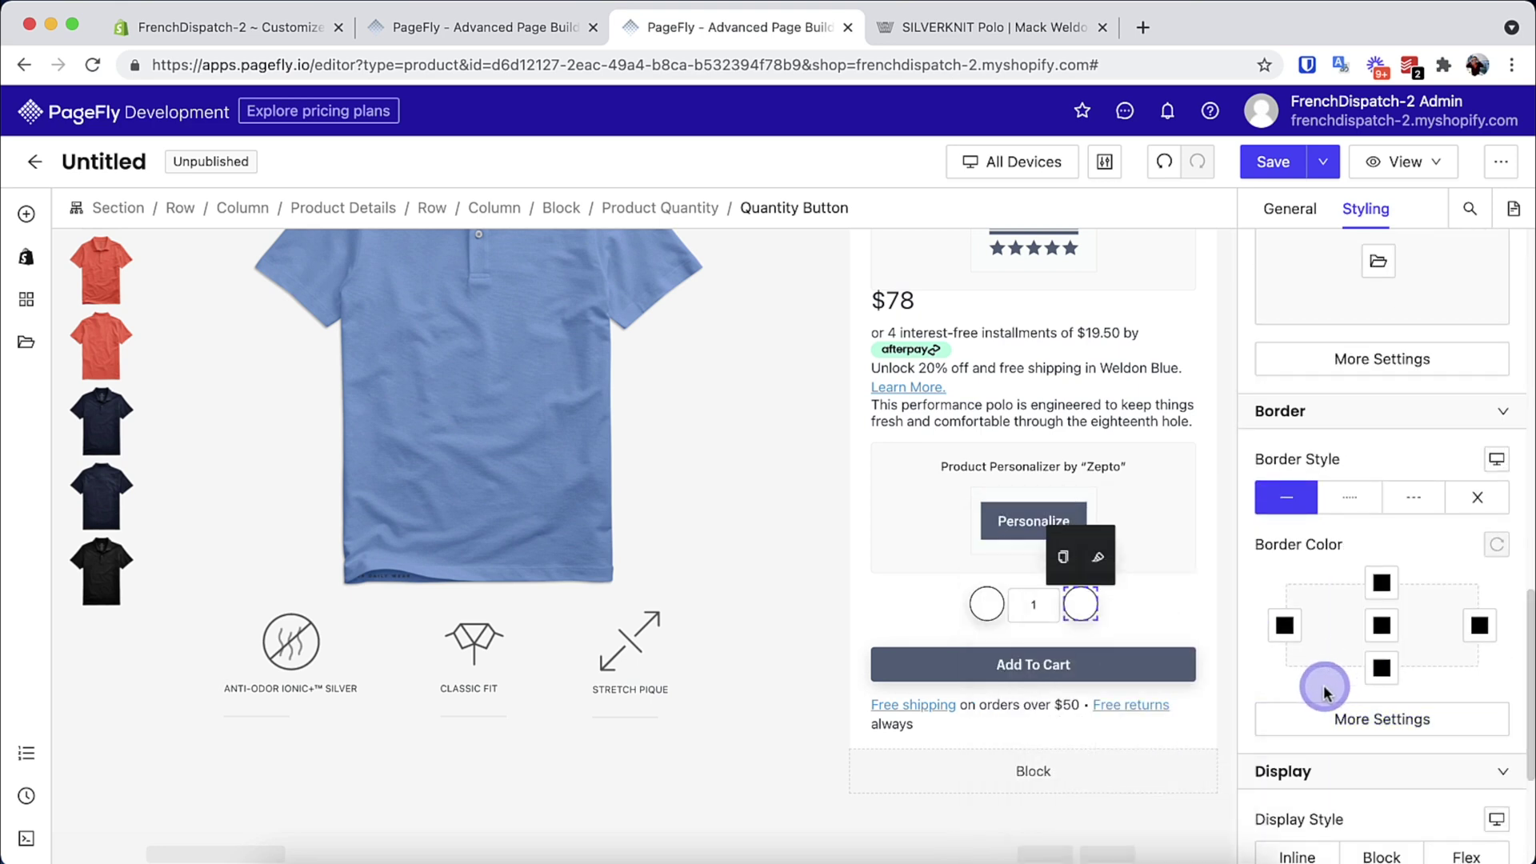
Copy the Button Dark Navy hex code from the Properties note and set all quantity button borders to #283546
left_click(1382, 624)
key("super+Tab")
key("super+Tab")
key("super+Tab")
left_click(618, 468)
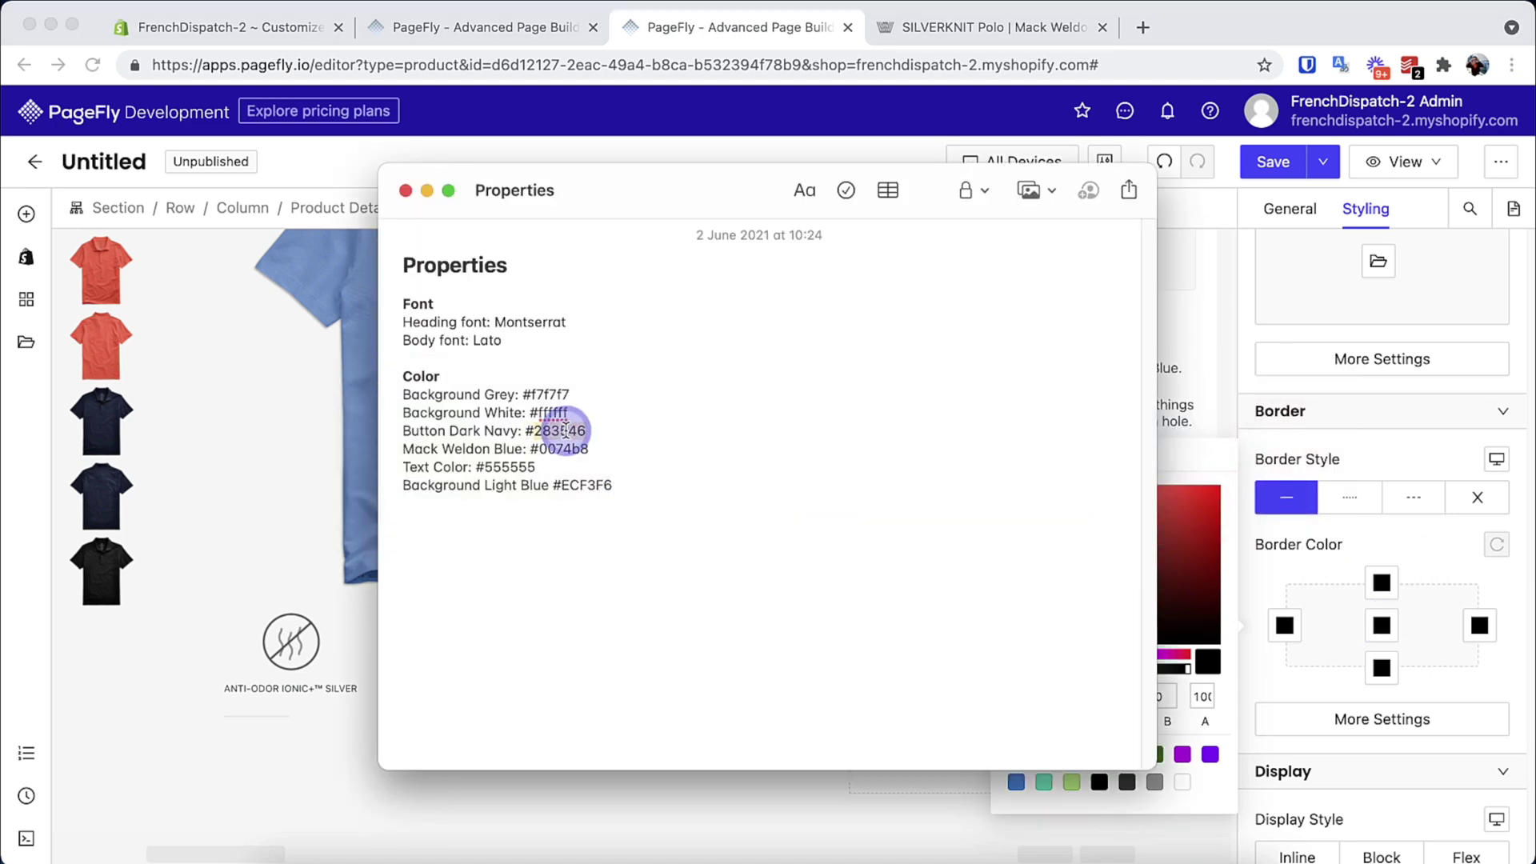
key("super+Tab")
left_click(1021, 696)
key("super+v")
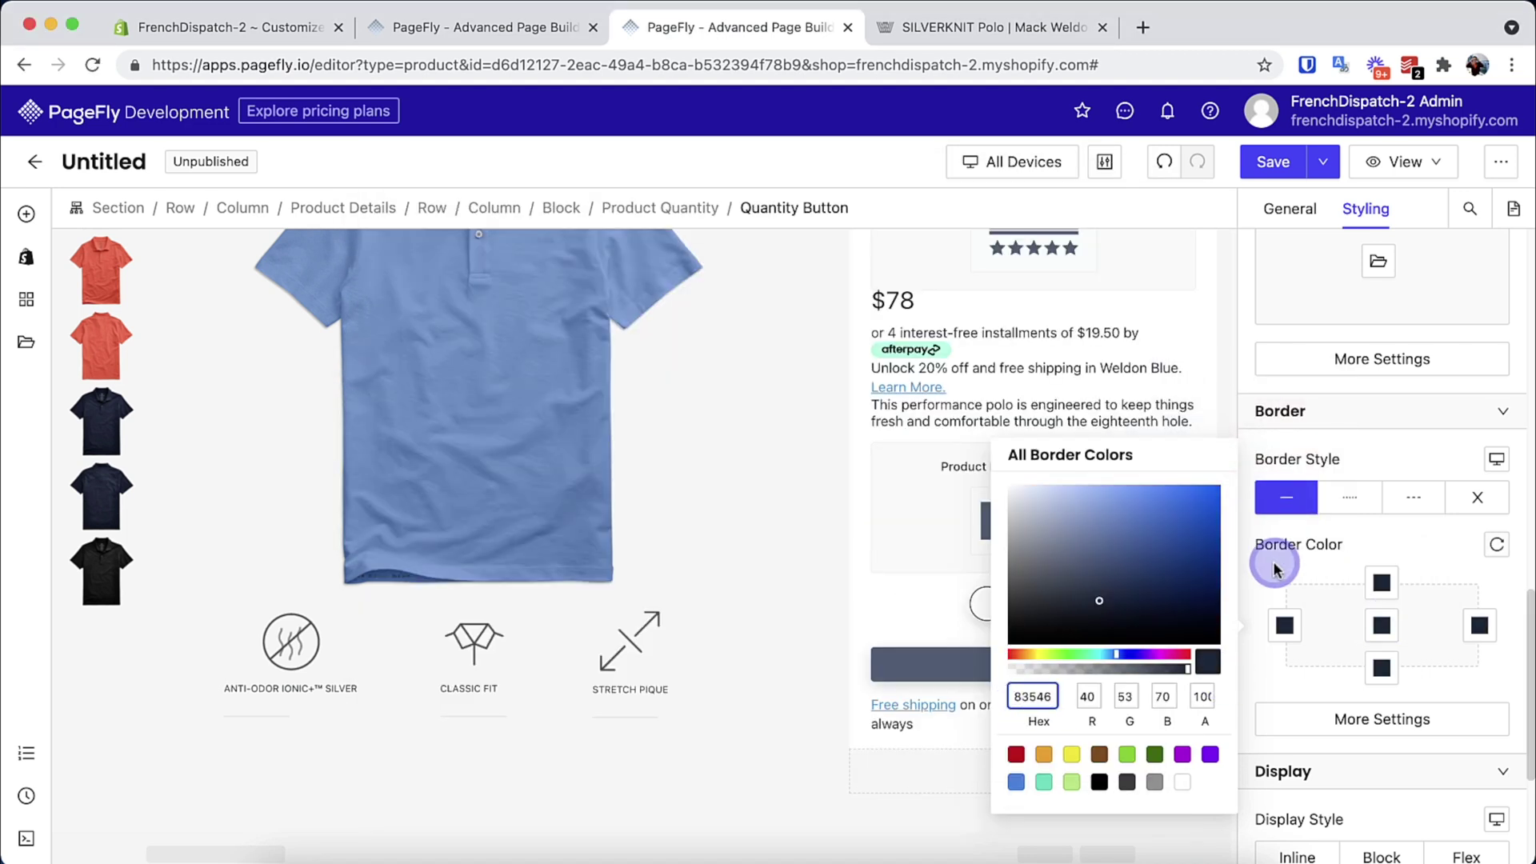
left_click(1272, 565)
Set the quantity buttons' content color to the same dark navy, #283546
scroll(1320, 568, "down", 5)
scroll(1320, 568, "up", 5)
left_click(1441, 332)
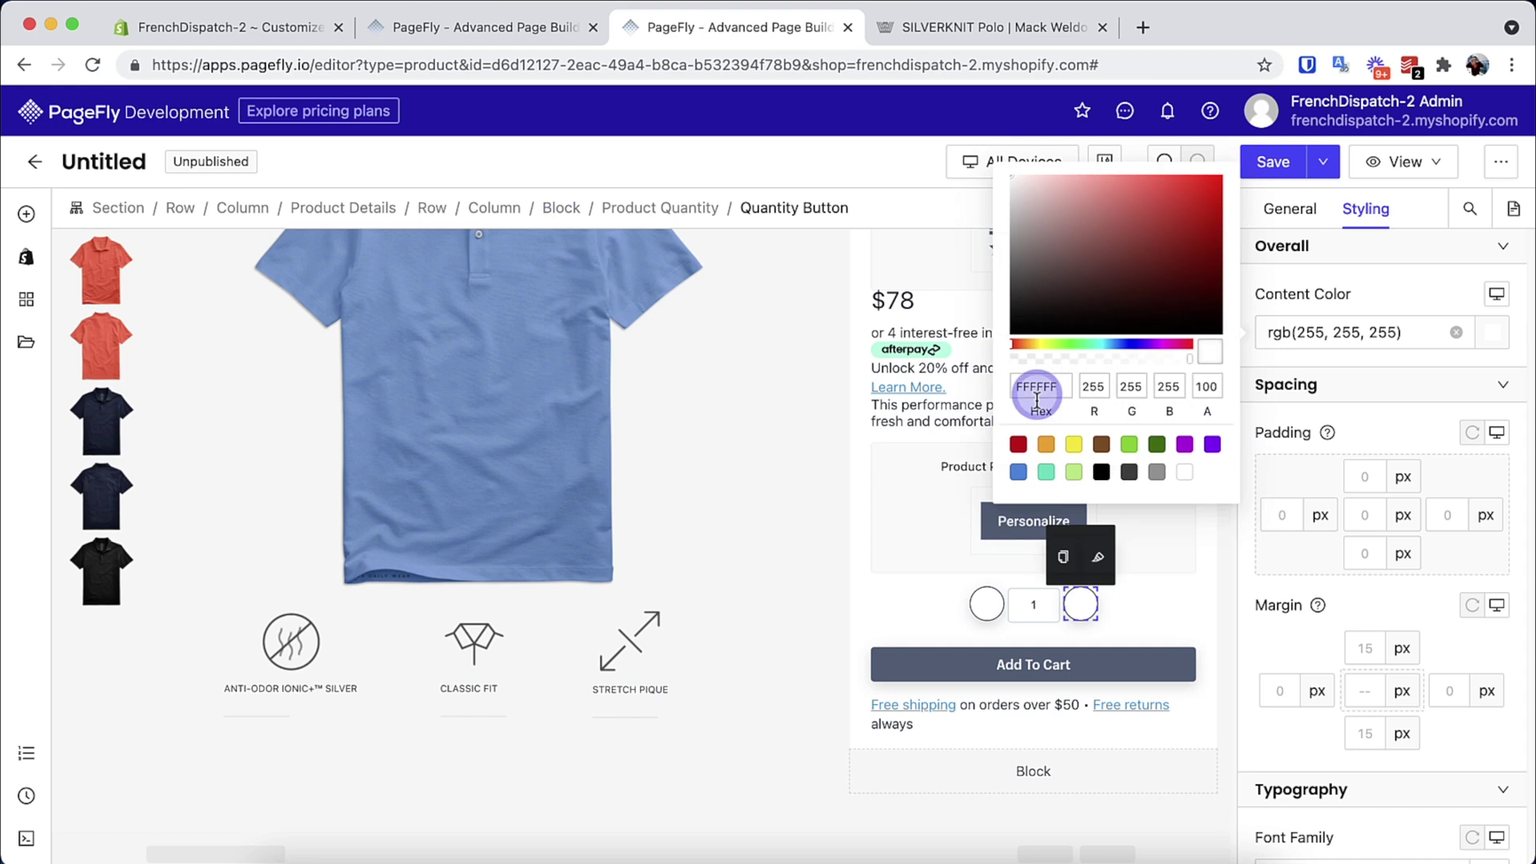
left_click(1040, 385)
key("super+v")
left_click(1336, 384)
Remove the border from the quantity number field
left_click(1033, 604)
scroll(1376, 634, "down", 5)
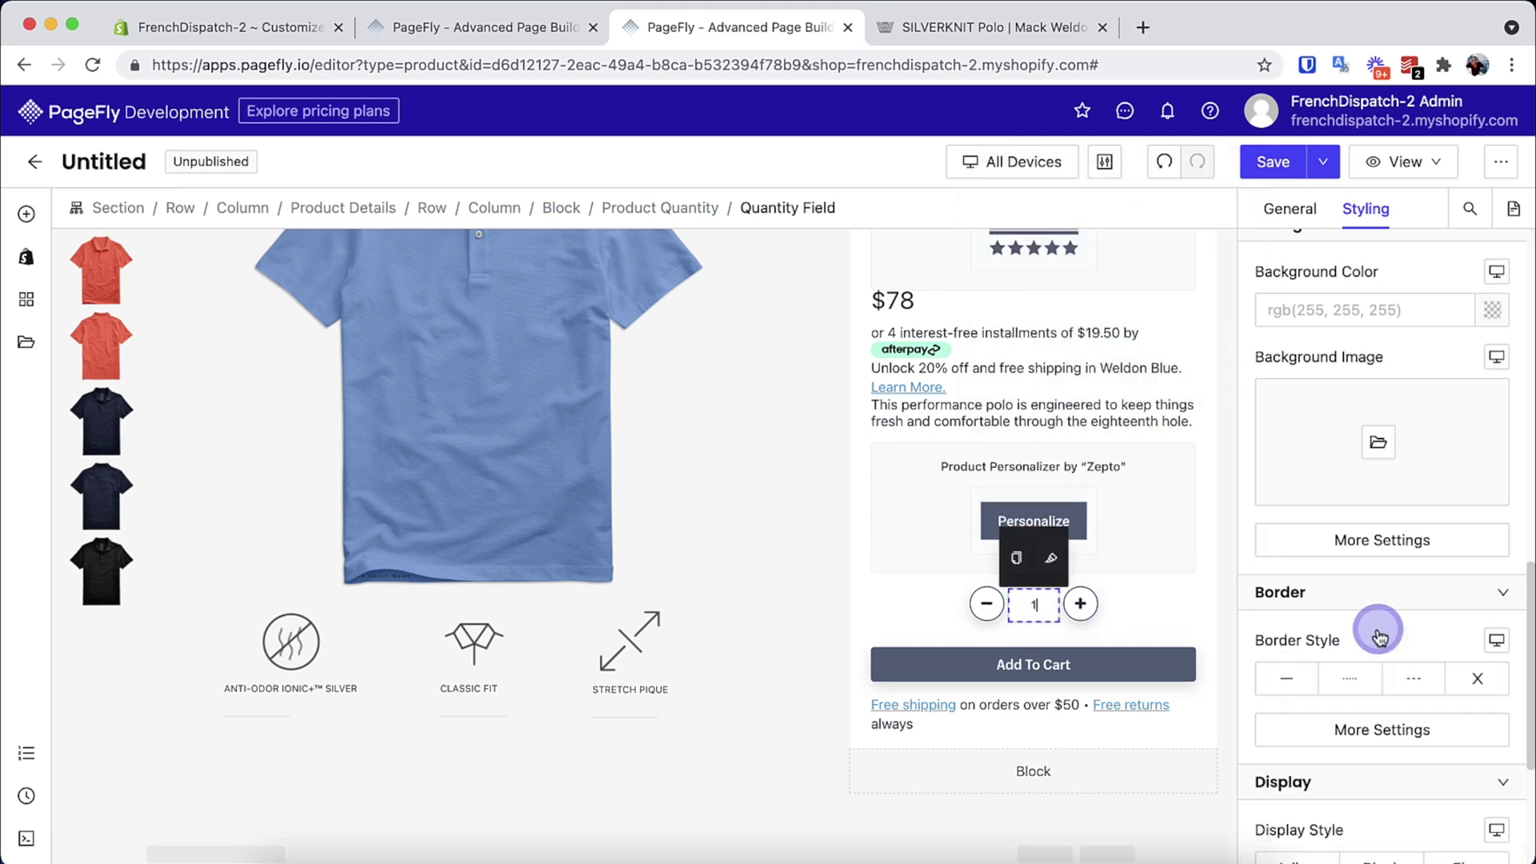
left_click(1477, 490)
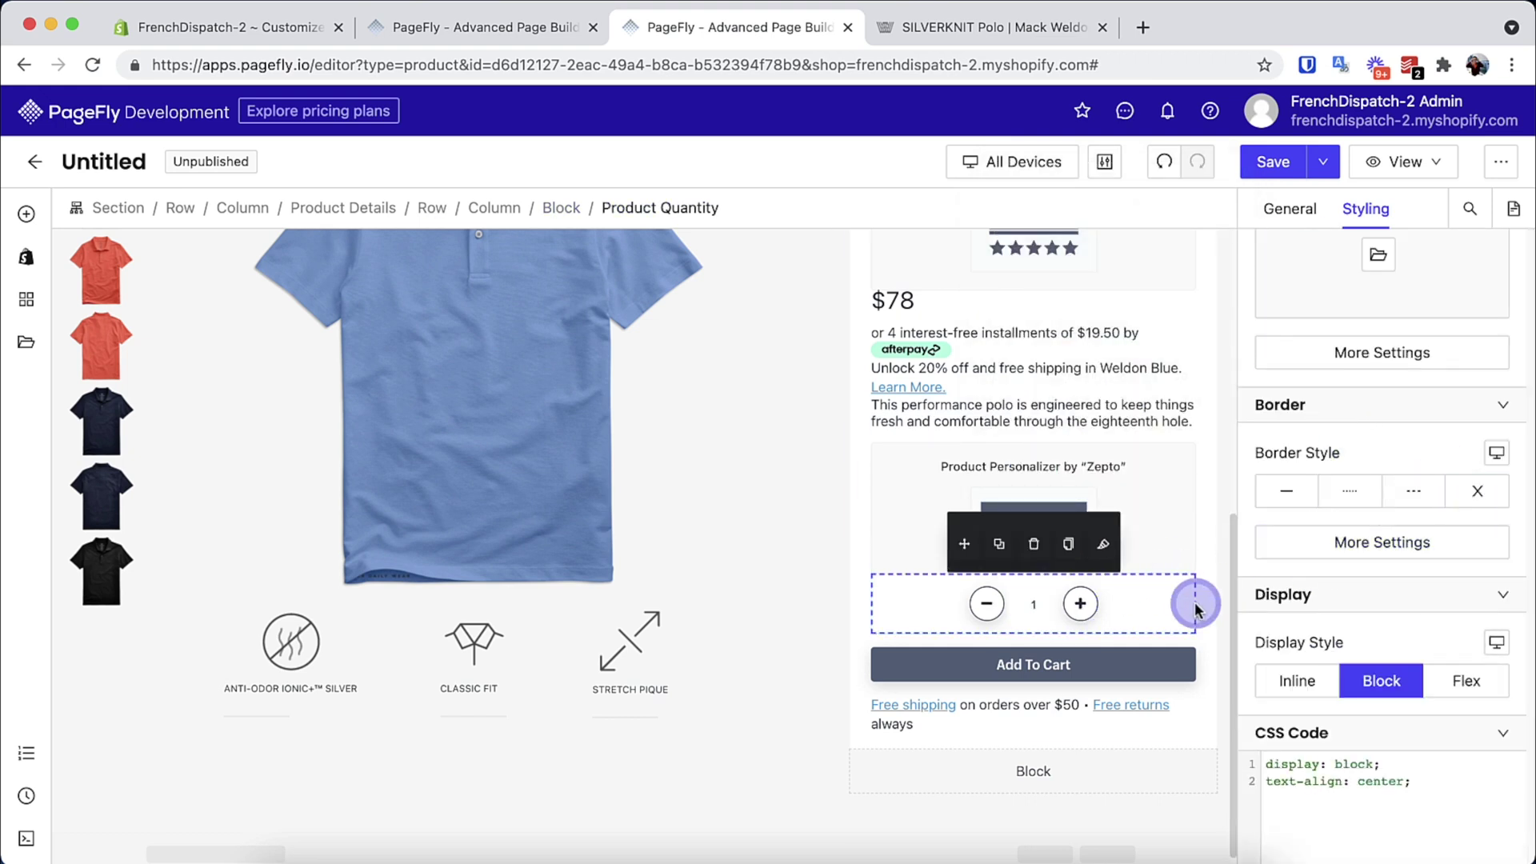
Check the Add To Cart styling on the Mack Weldon page and set the button's background color to #283546
left_click(1176, 665)
key("ctrl+Tab")
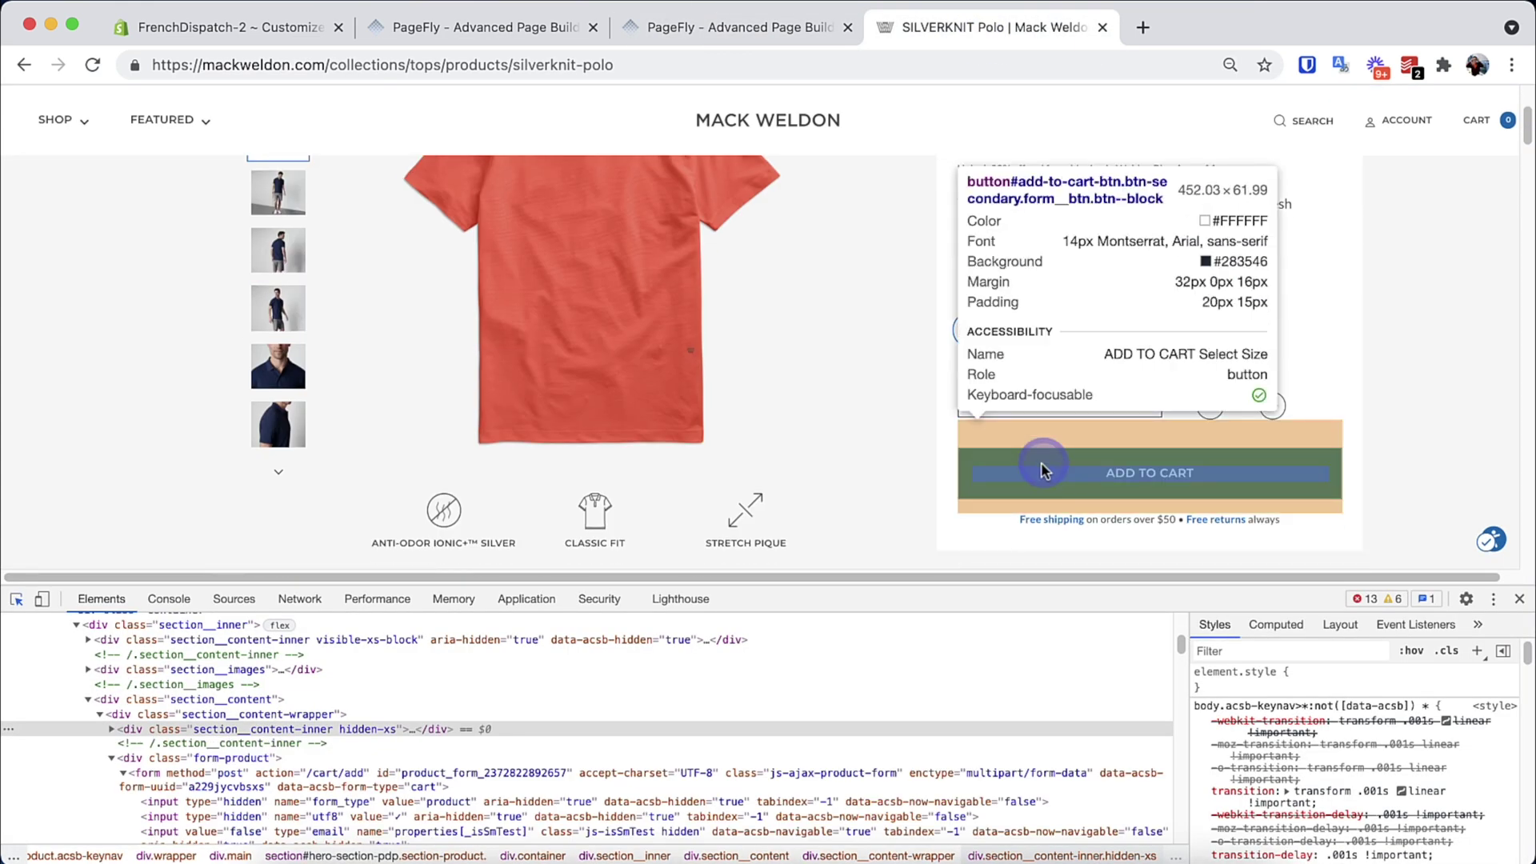
key("ctrl+shift+Tab")
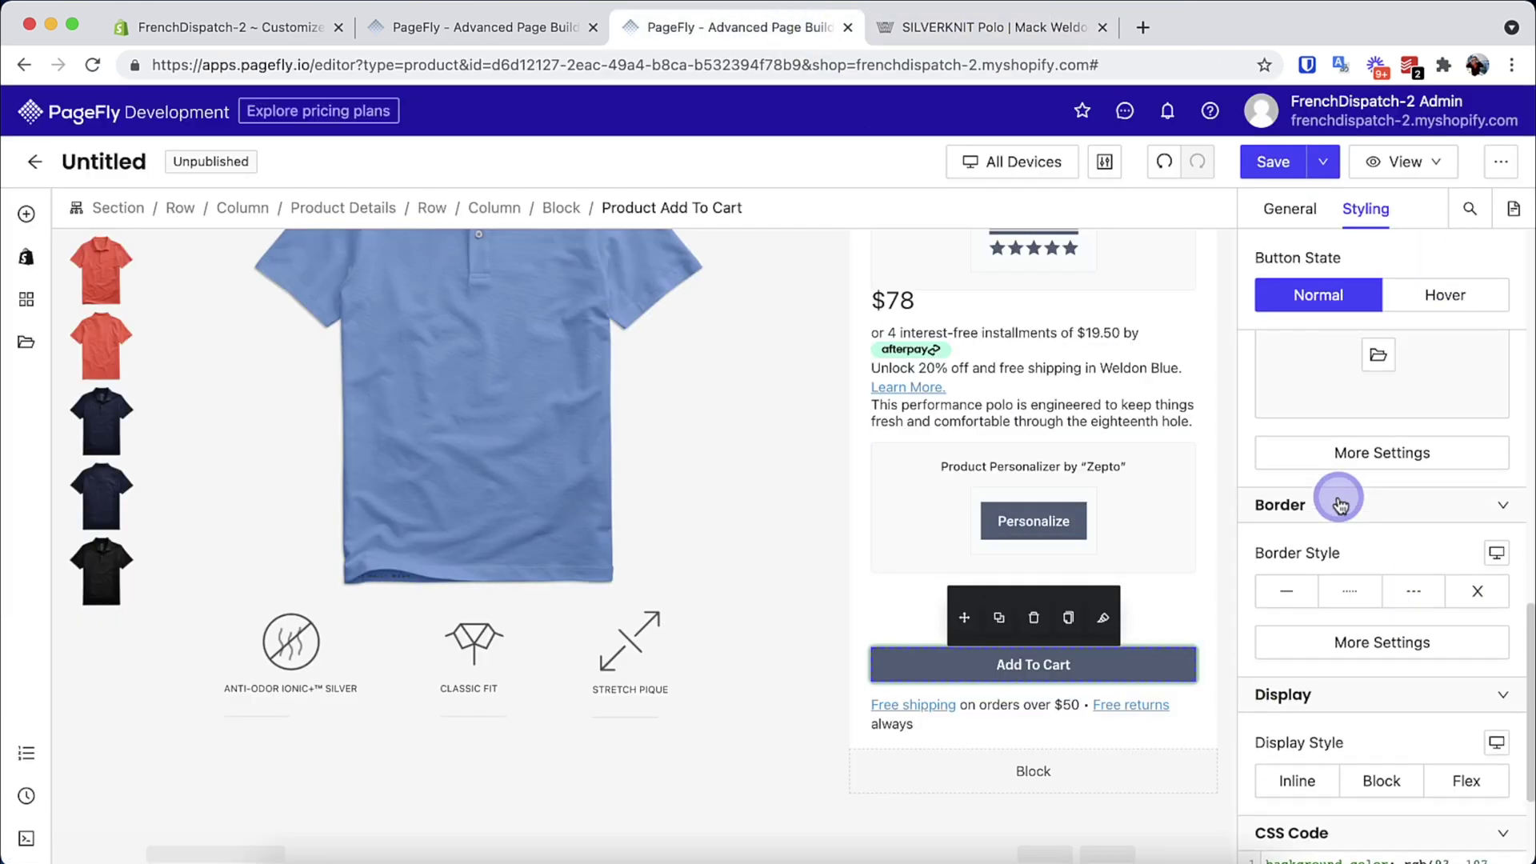
scroll(1361, 496, "up", 3)
left_click(1487, 496)
double_click(1032, 550)
type("283546")
left_click(1347, 529)
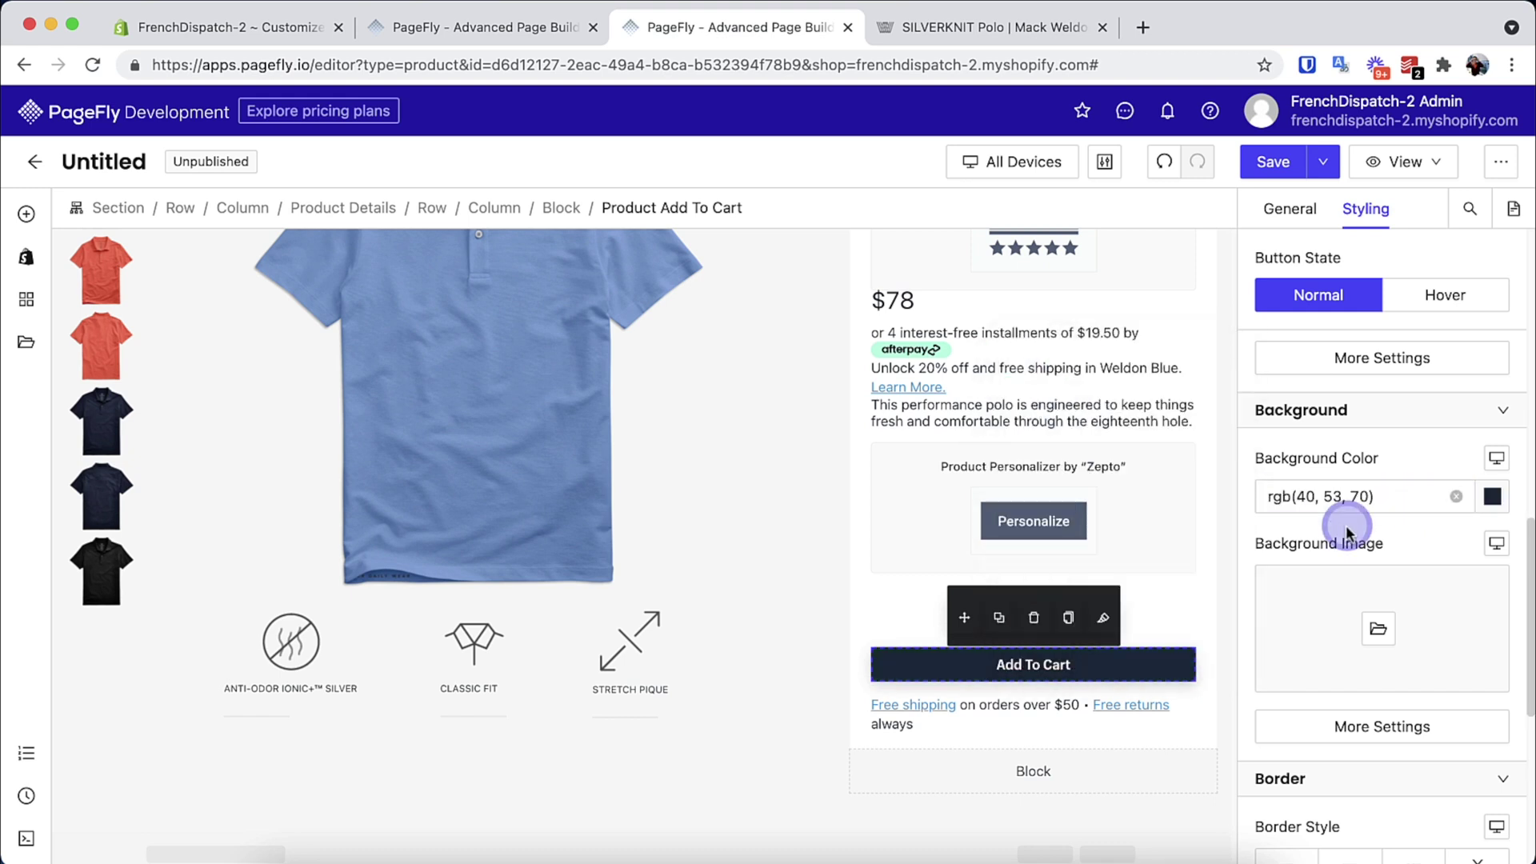
Set the Add To Cart button's top and bottom padding to 20 px, its top margin to 32 px and bottom margin to 16 px
scroll(1361, 528, "up", 5)
left_click(1366, 449)
type("20")
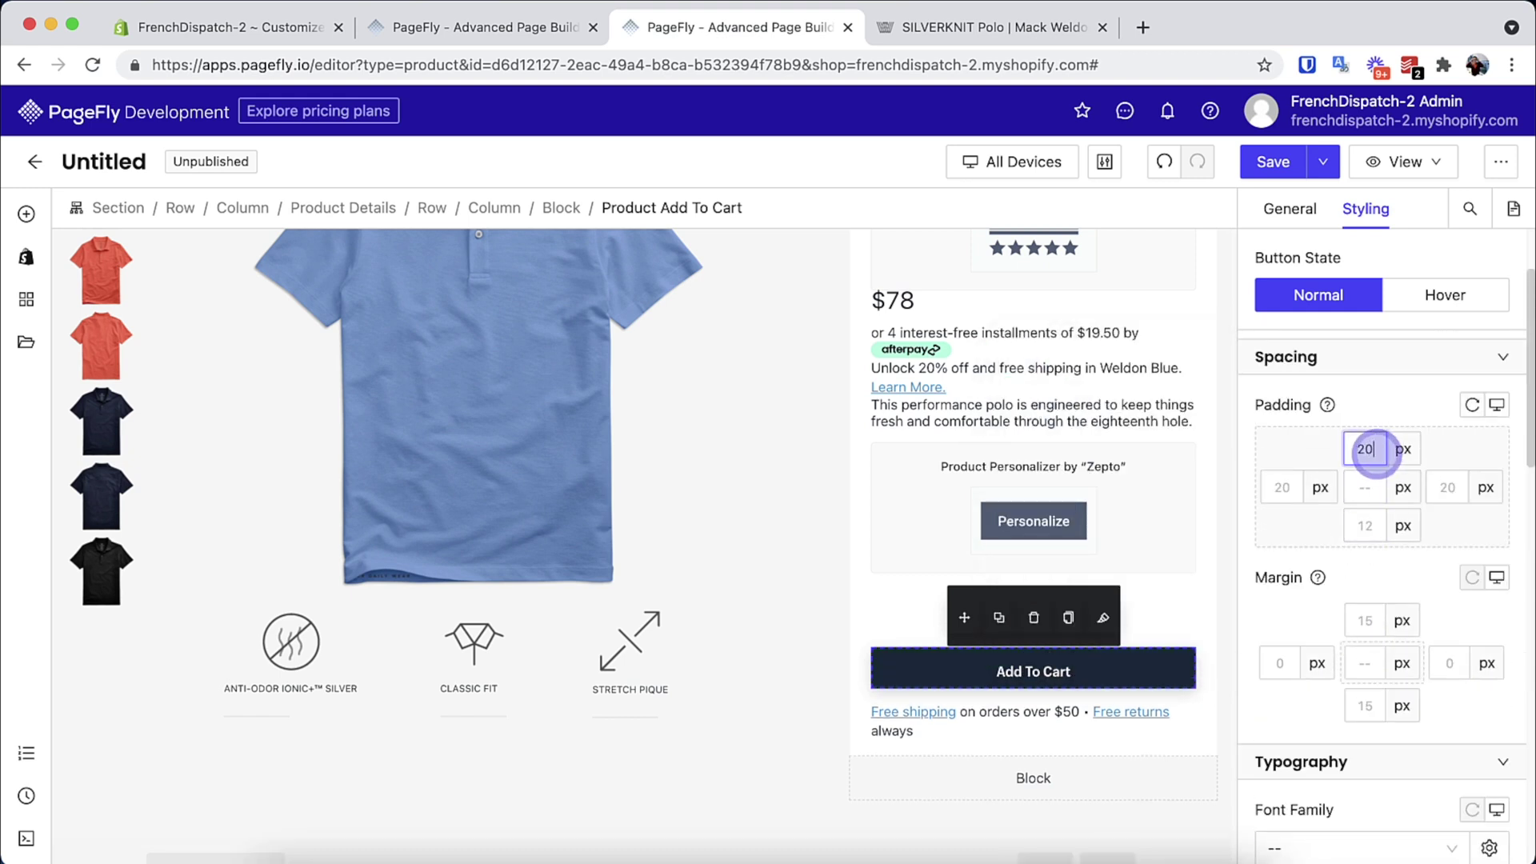
left_click(1360, 525)
type("20")
left_click(1372, 622)
type("32")
type("16")
Set the Add To Cart label's font size to 14 px and transform its text to uppercase
scroll(1432, 712, "down", 5)
left_click(1444, 621)
type("16")
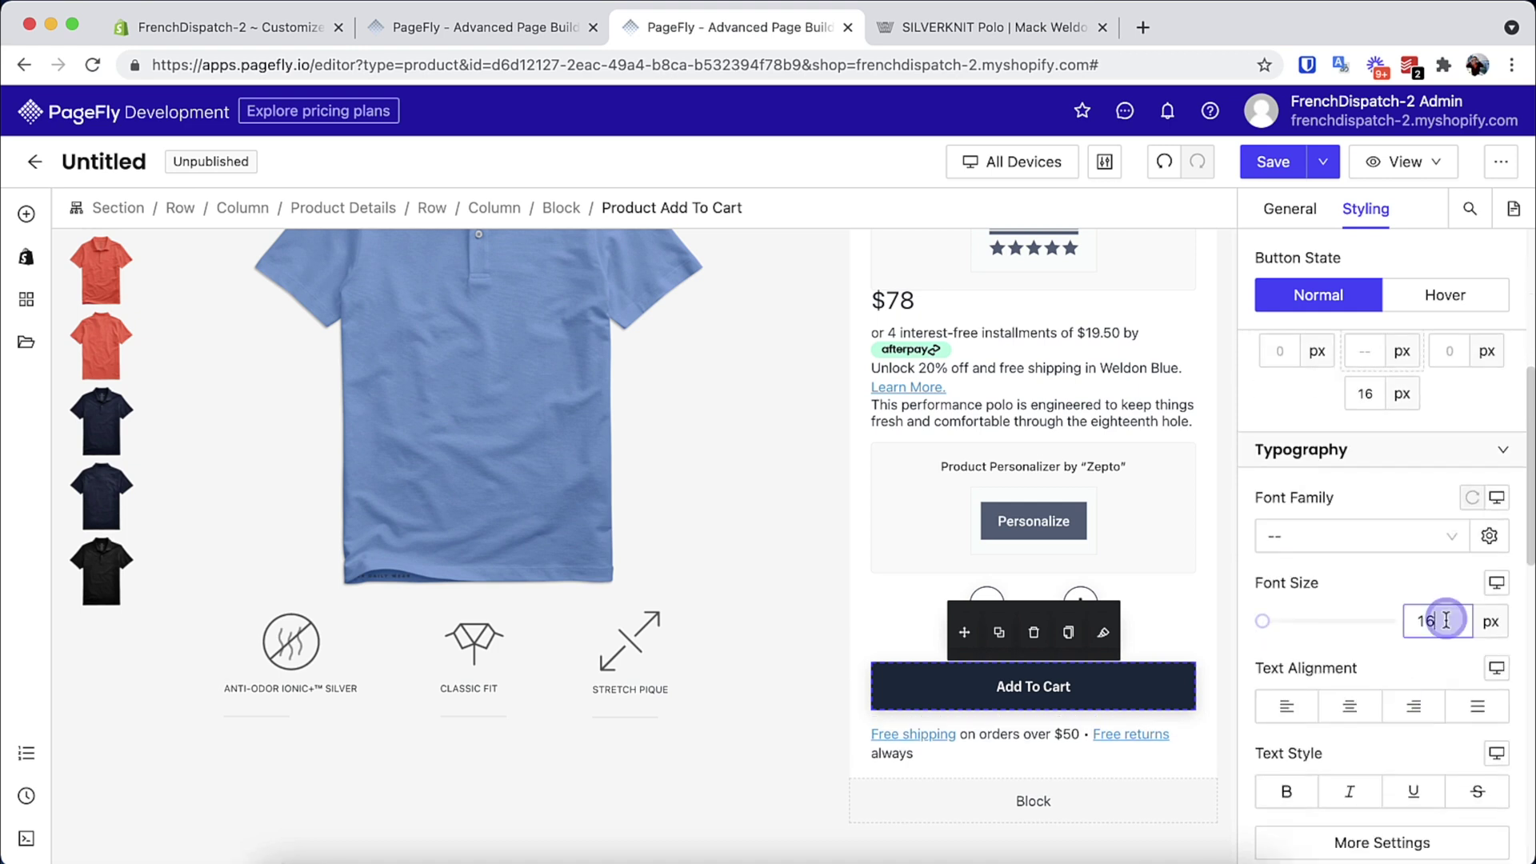
scroll(1416, 656, "down", 3)
left_click(1400, 675)
left_click(1035, 771)
left_click(1382, 590)
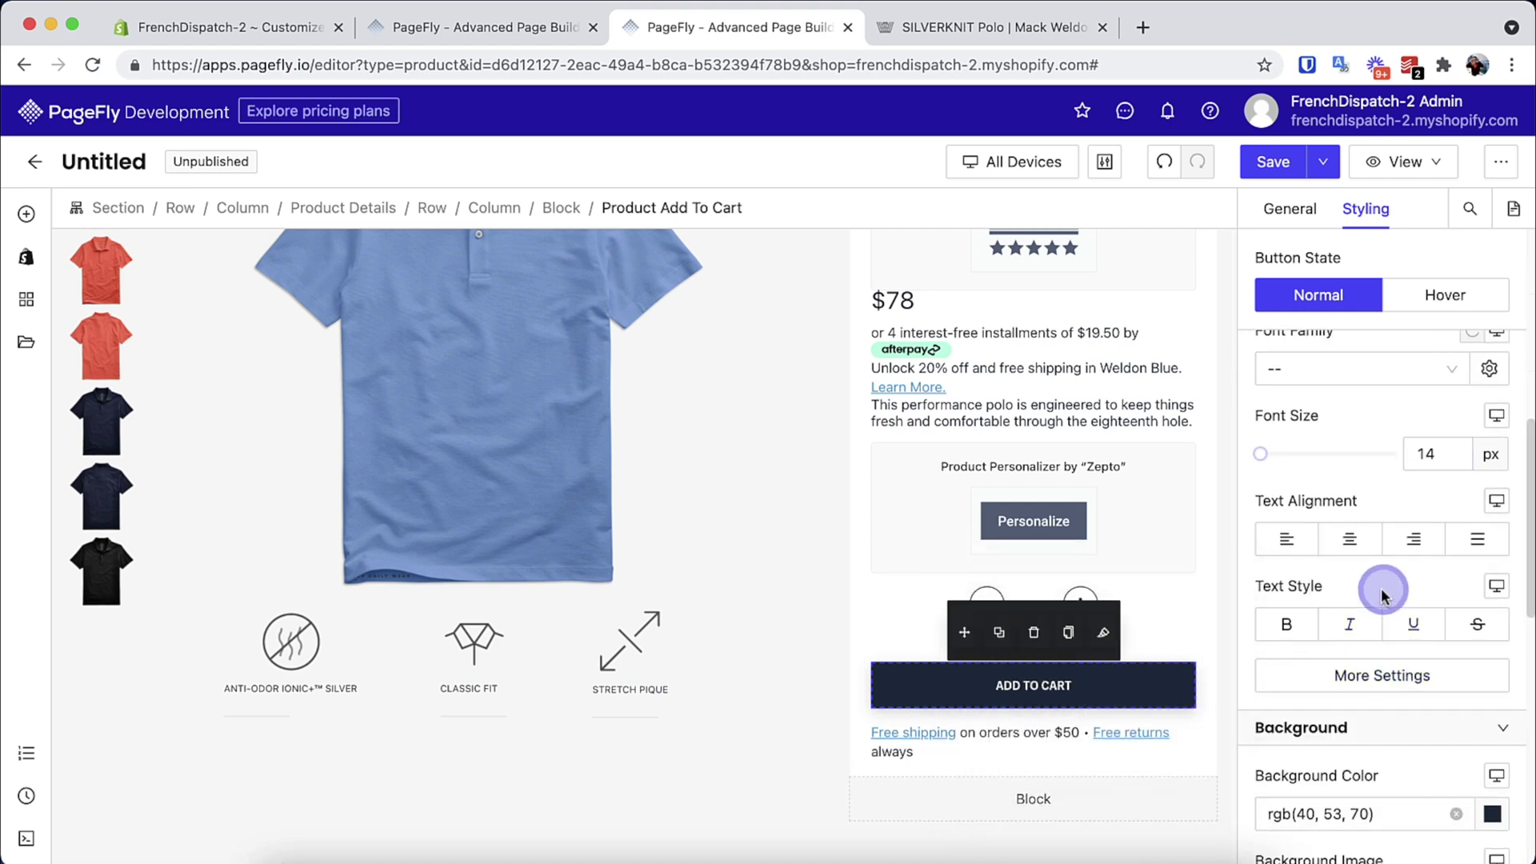
Set the Add To Cart button's hover background color to Mack Weldon Blue, #0074b8, from the Properties note
left_click(1445, 294)
scroll(1432, 552, "down", 3)
left_click(1428, 616)
key("super+Tab")
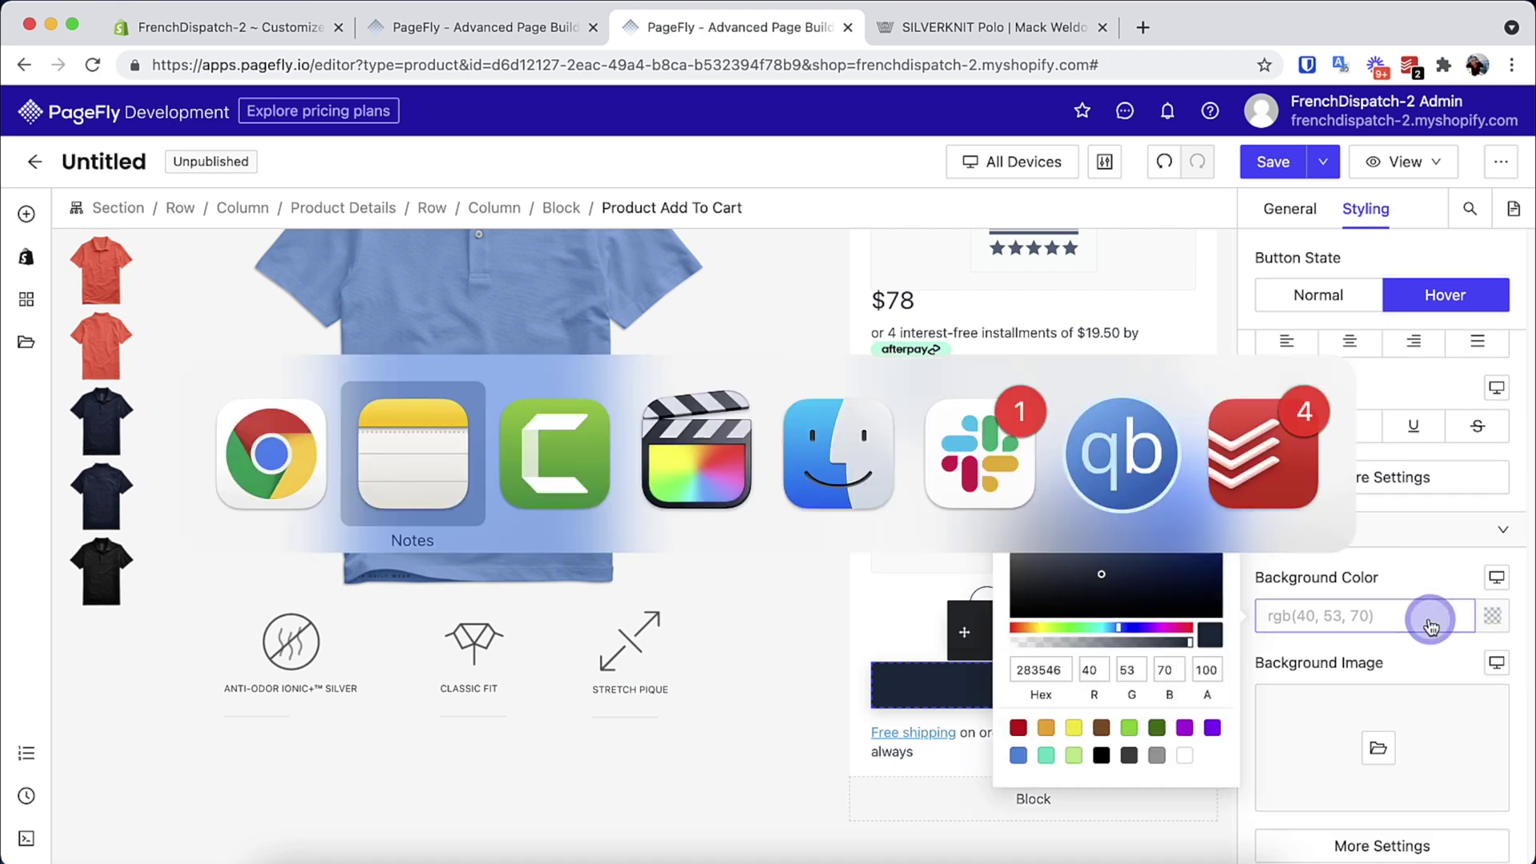
left_click(1248, 630)
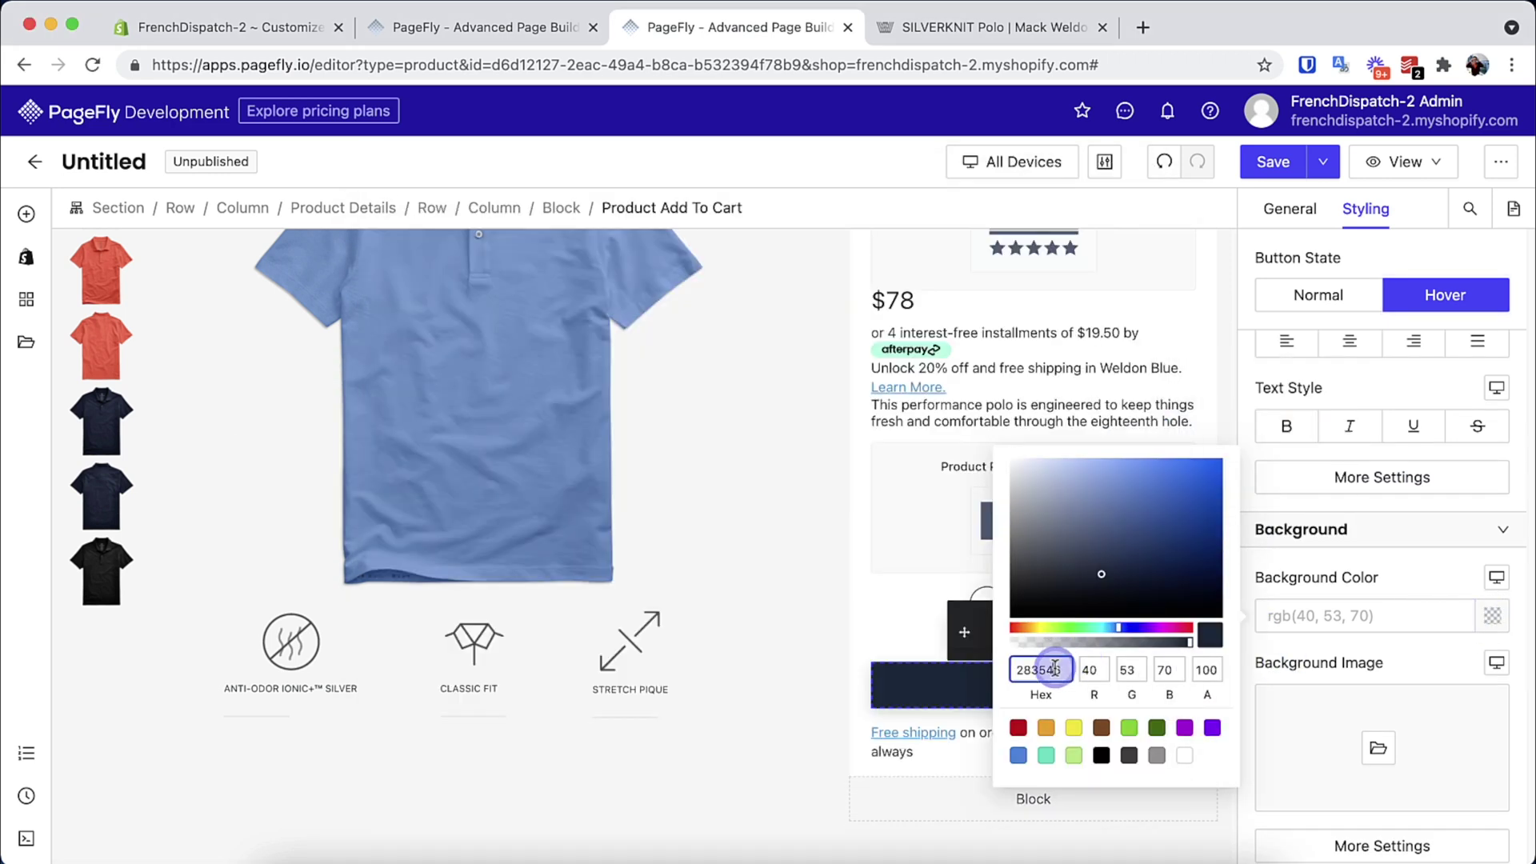
double_click(1046, 668)
type("0074b8")
left_click(1396, 655)
Set the free shipping and returns paragraph to font size 12 px with centered text, matching the Mack Weldon page
left_click(1115, 740)
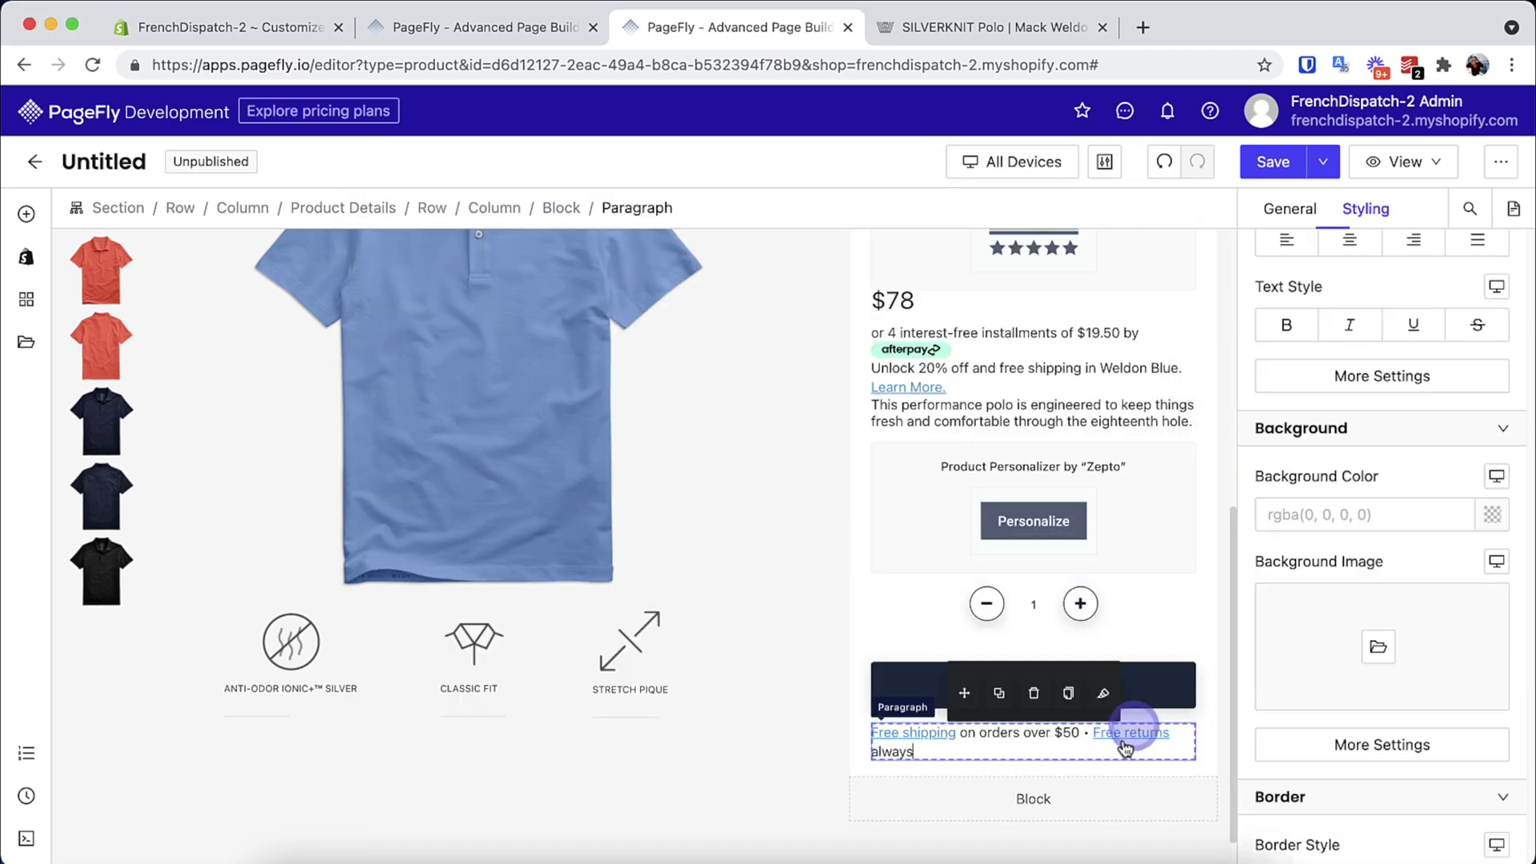
key("ctrl+Tab")
left_click(790, 44)
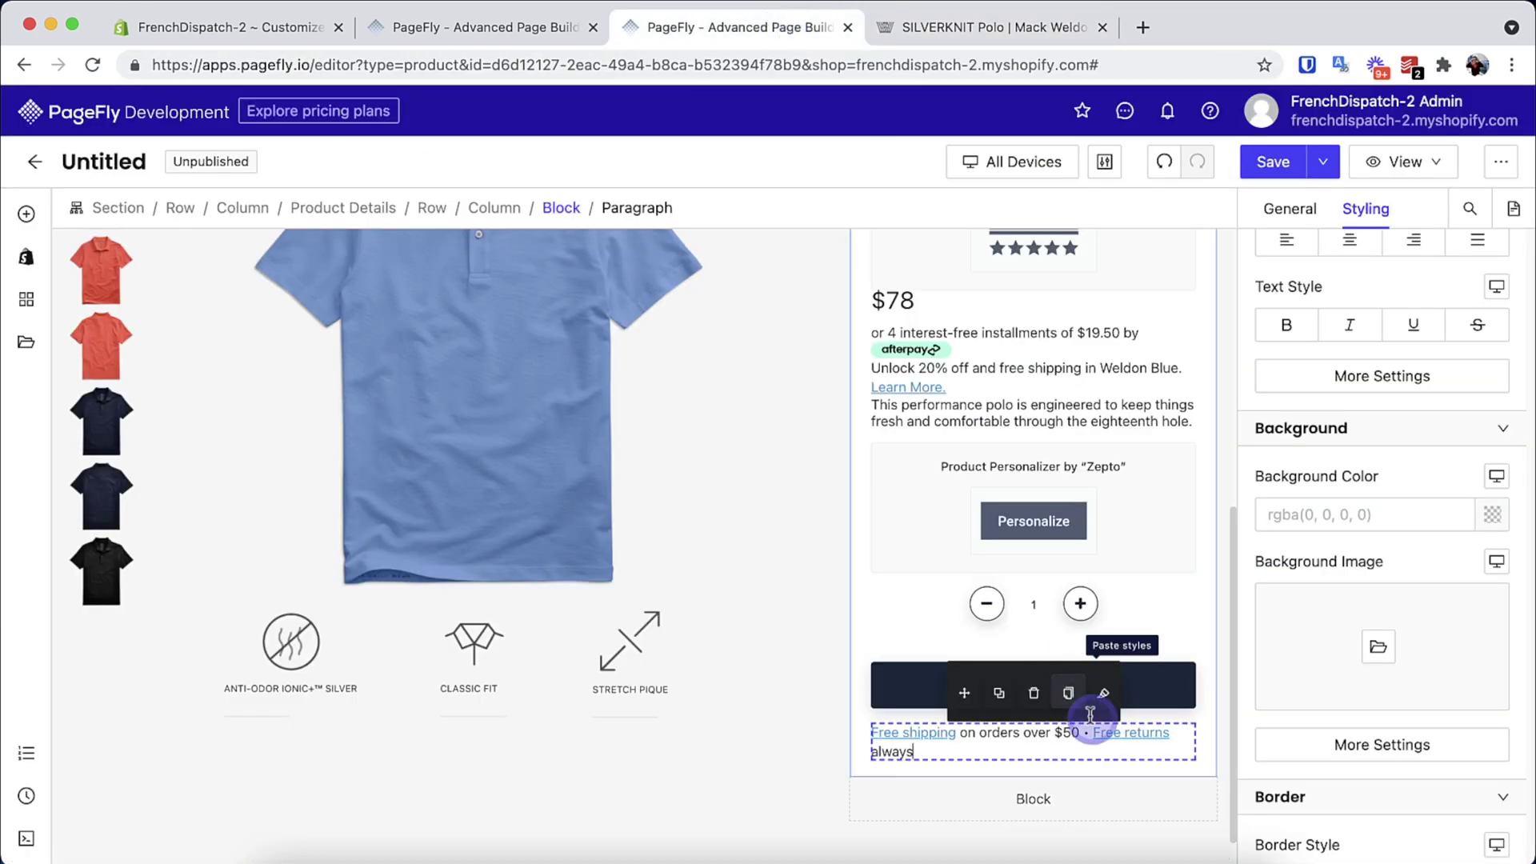
scroll(1428, 472, "up", 4)
type("12")
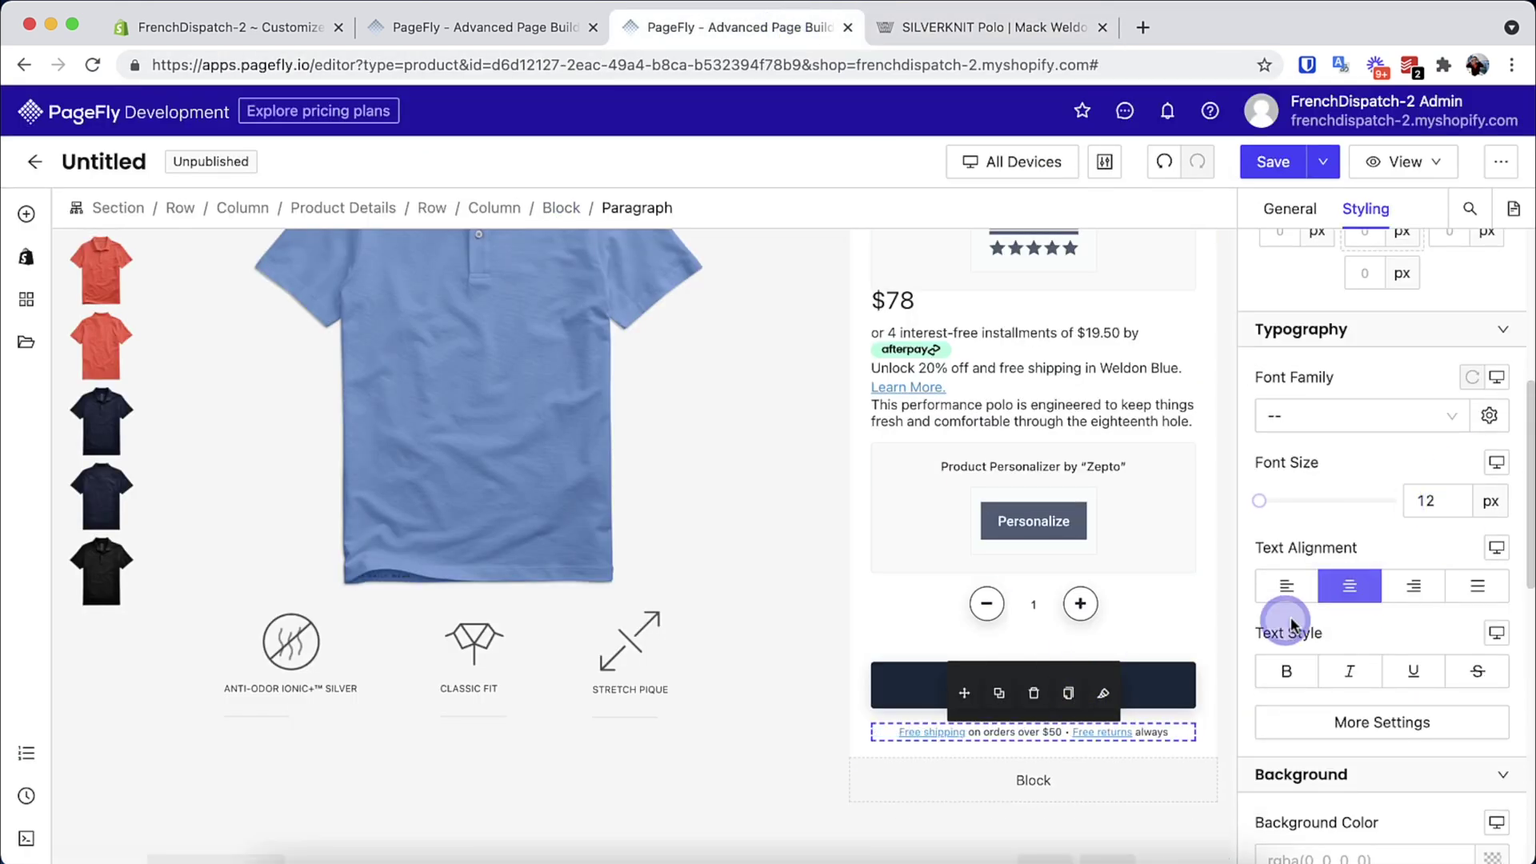
Check the description paragraph's spacing on the Mack Weldon page and set the product description's bottom margin to 12 px
scroll(1177, 636, "up", 3)
left_click(1138, 531)
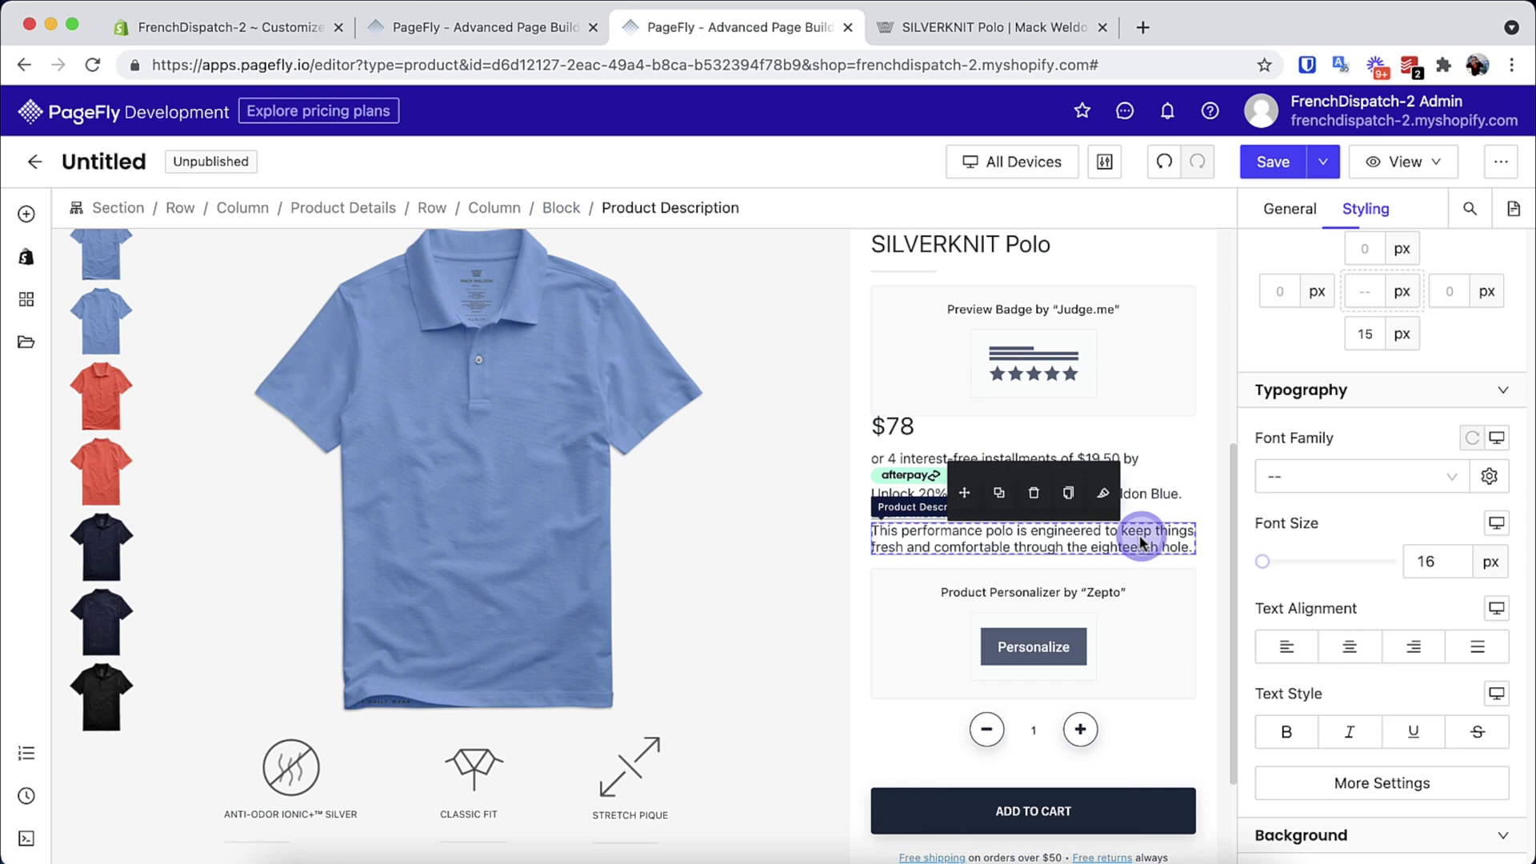
left_click(984, 42)
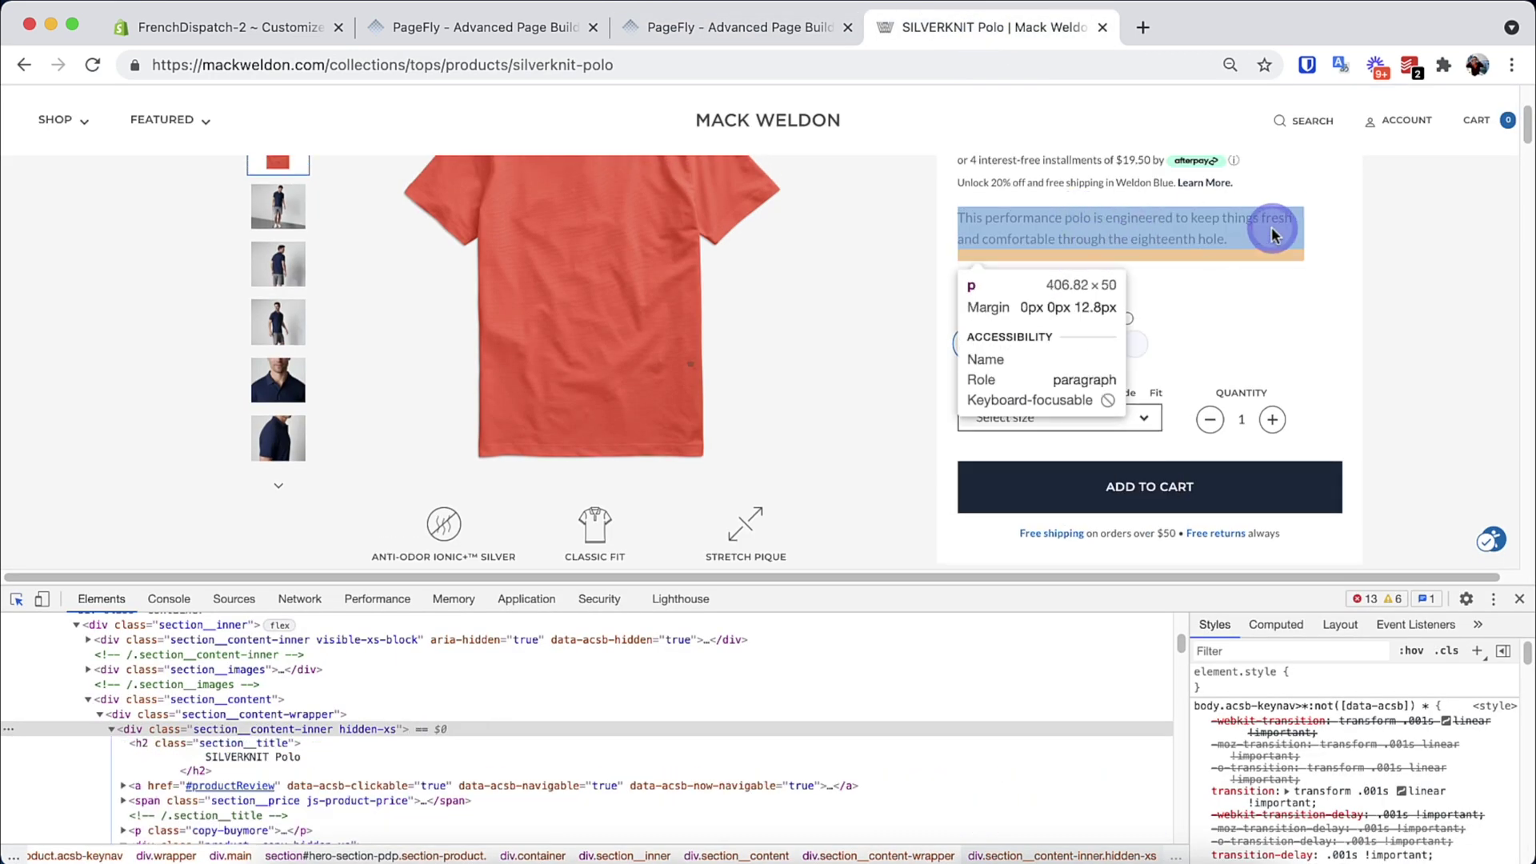
left_click(730, 30)
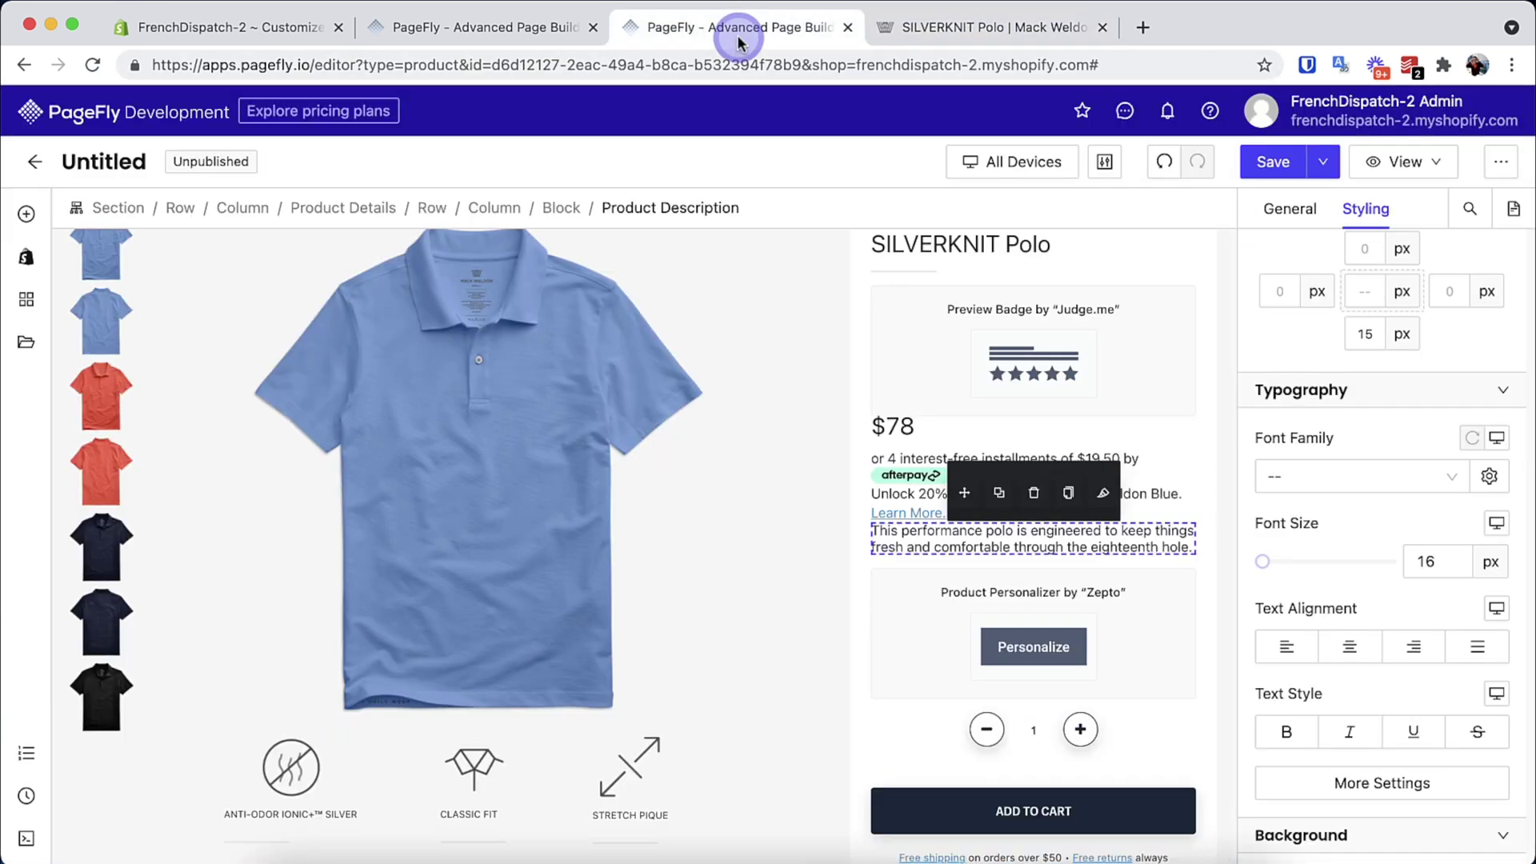
scroll(1416, 593, "up", 3)
type("12")
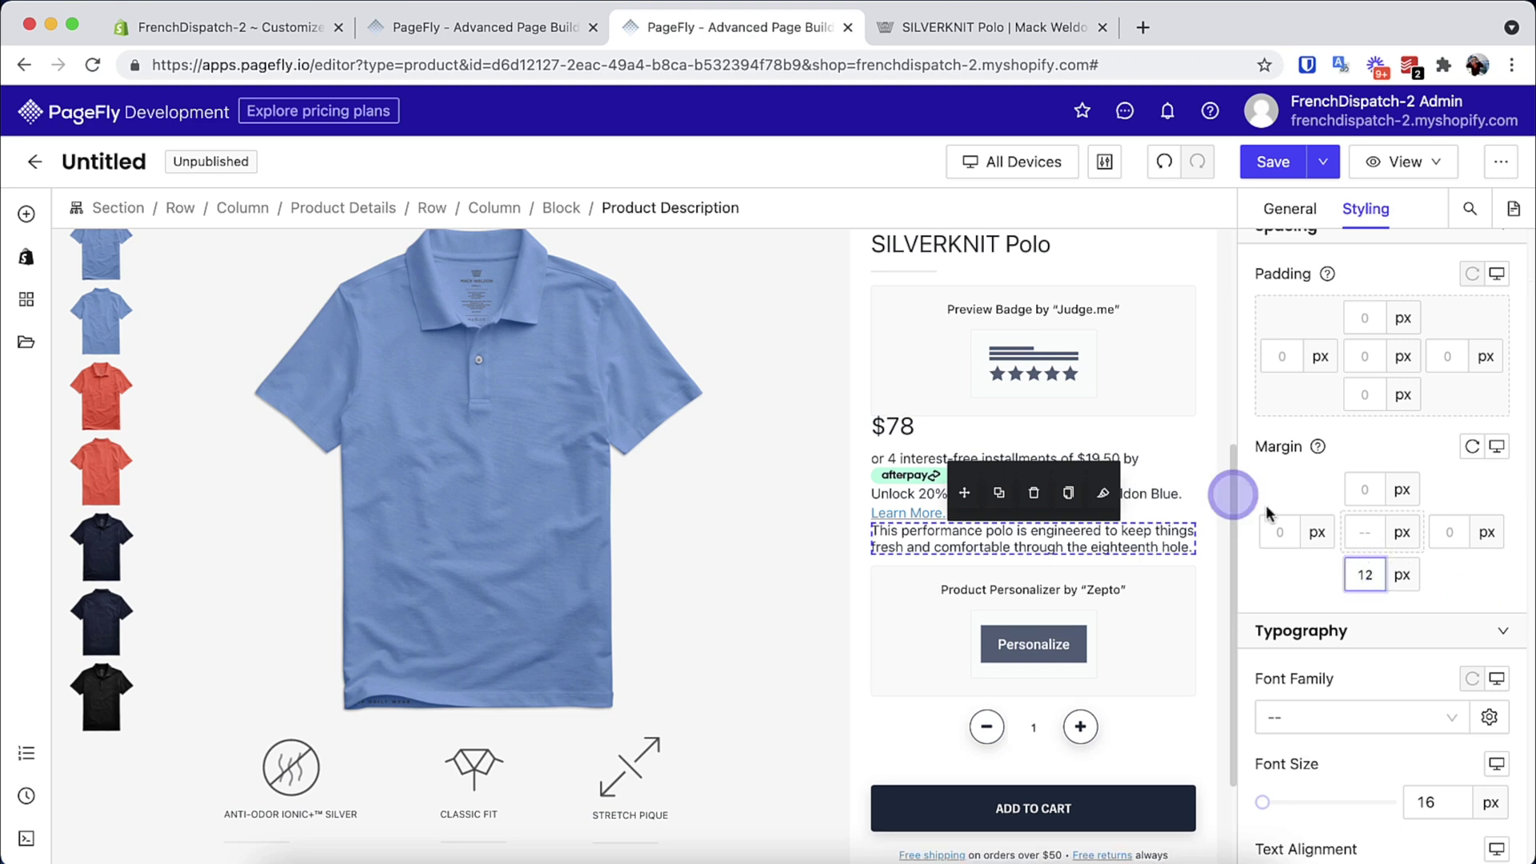
Match the "Unlock 20% off" paragraph to the Mack Weldon page with font size 12 px, top margin 10 px and bottom margin 20 px
left_click(1162, 499)
left_click(992, 27)
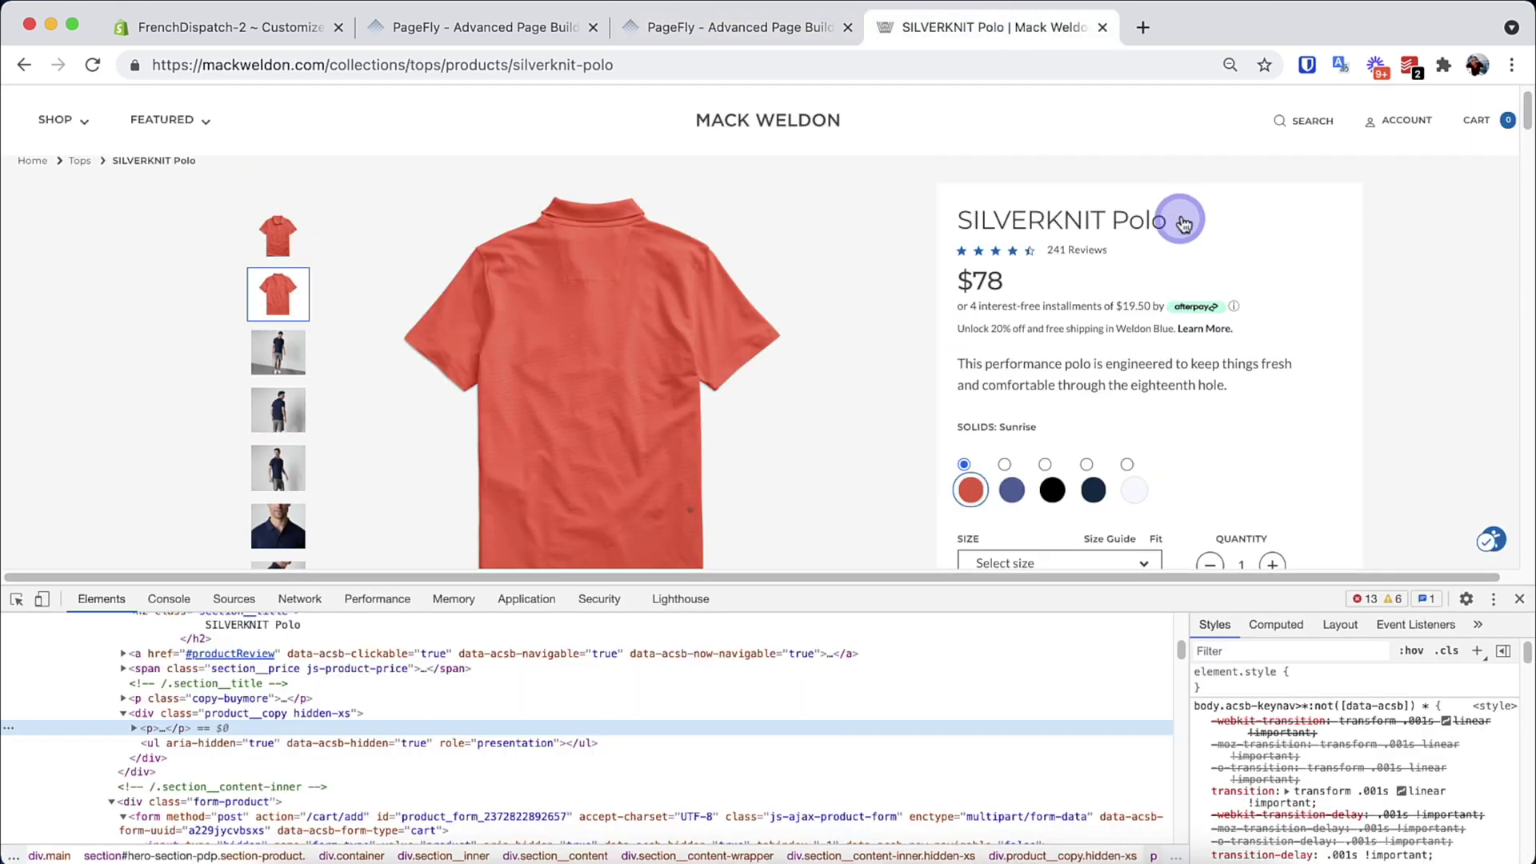
left_click(16, 599)
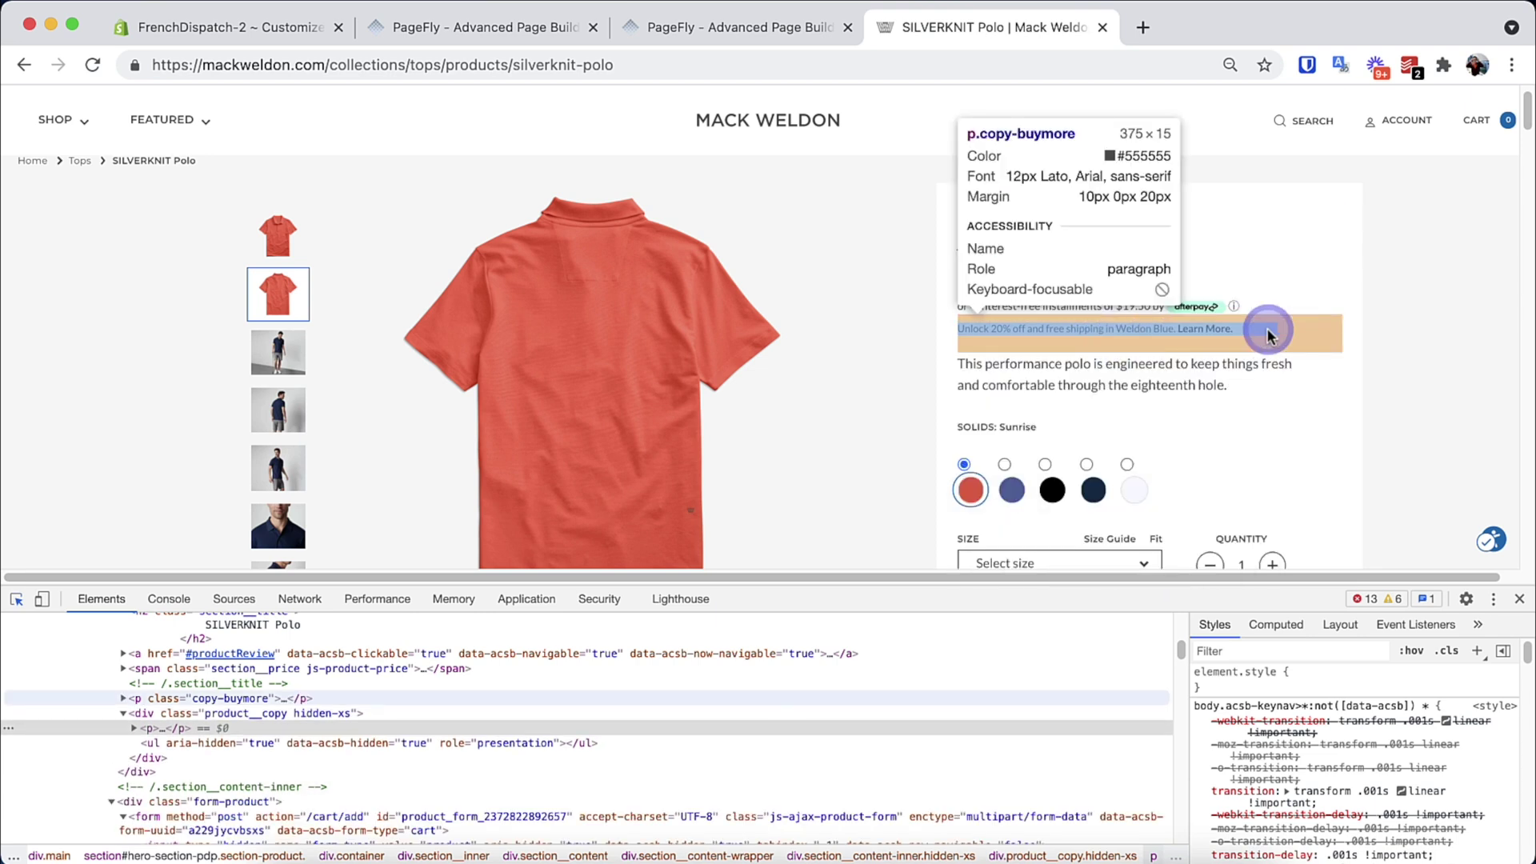
key("ctrl+shift+Tab")
scroll(1372, 419, "up", 2)
scroll(1364, 376, "down", 3)
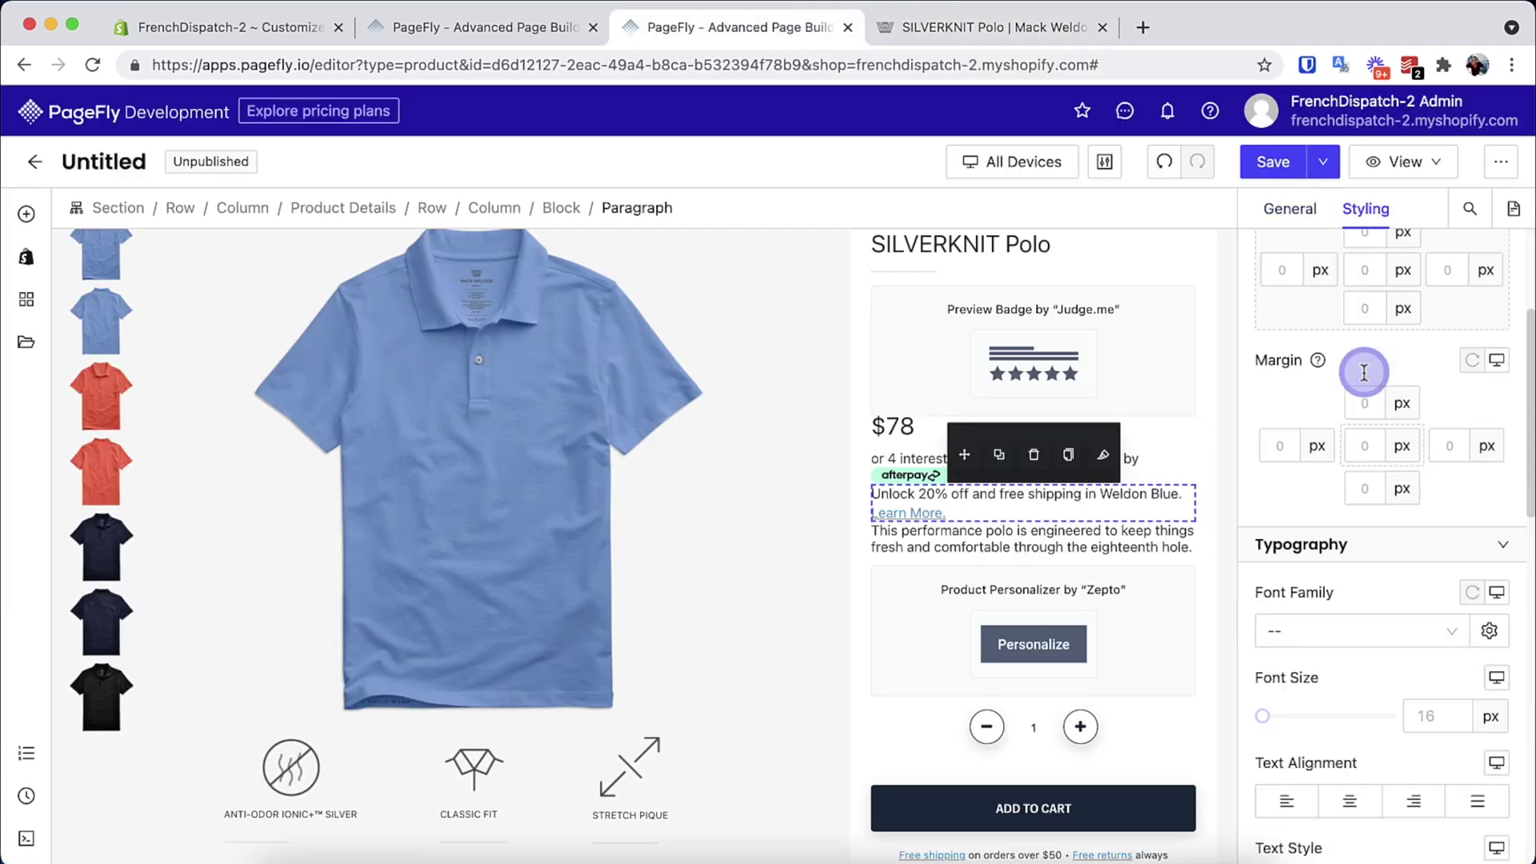
scroll(1364, 372, "down", 1)
left_click(1437, 660)
type("12")
type("10")
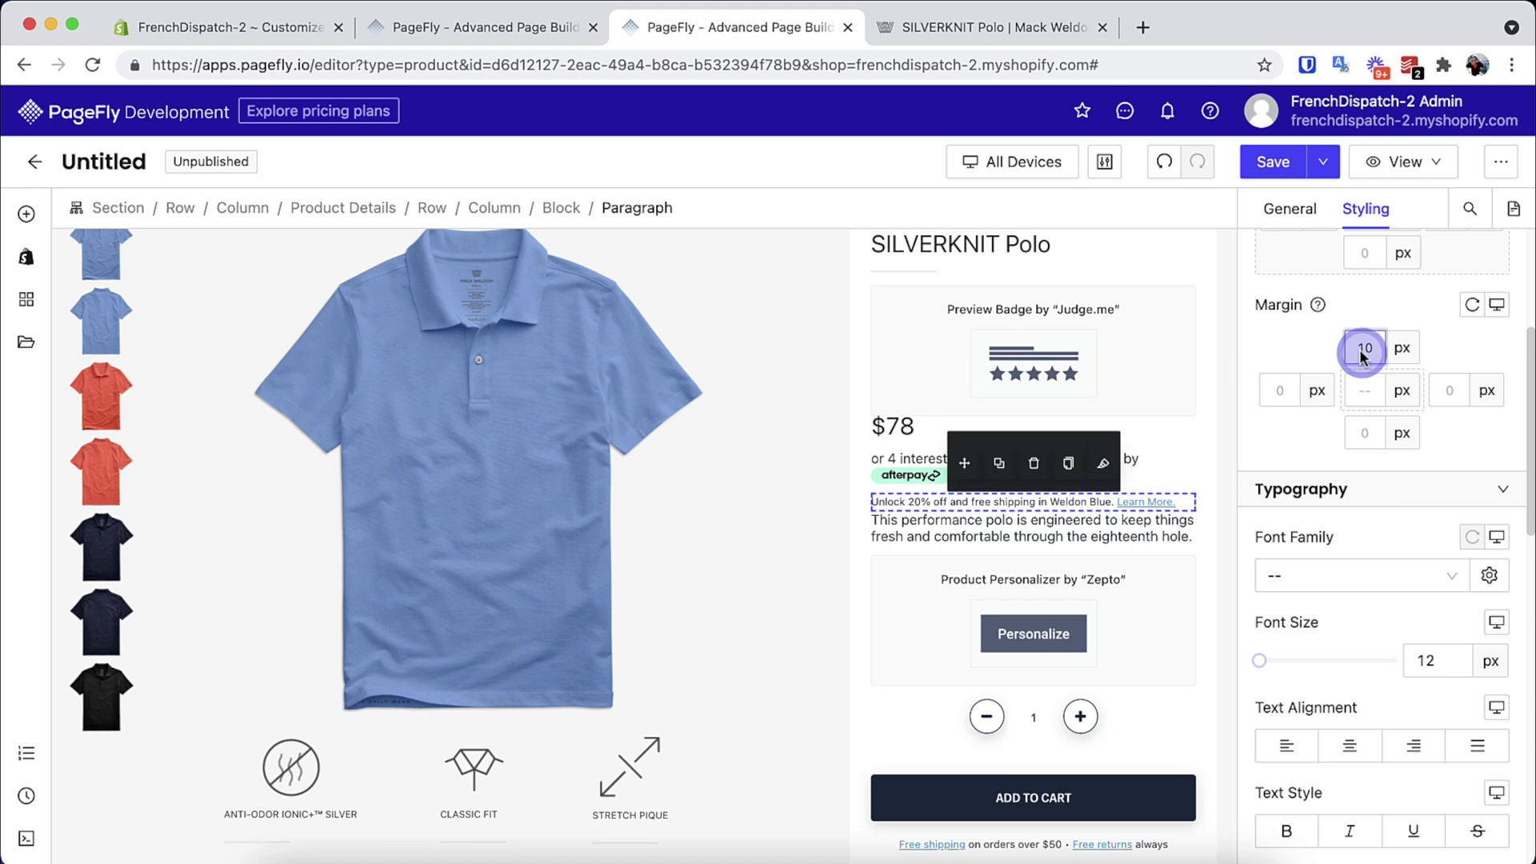
left_click(1363, 433)
type("20")
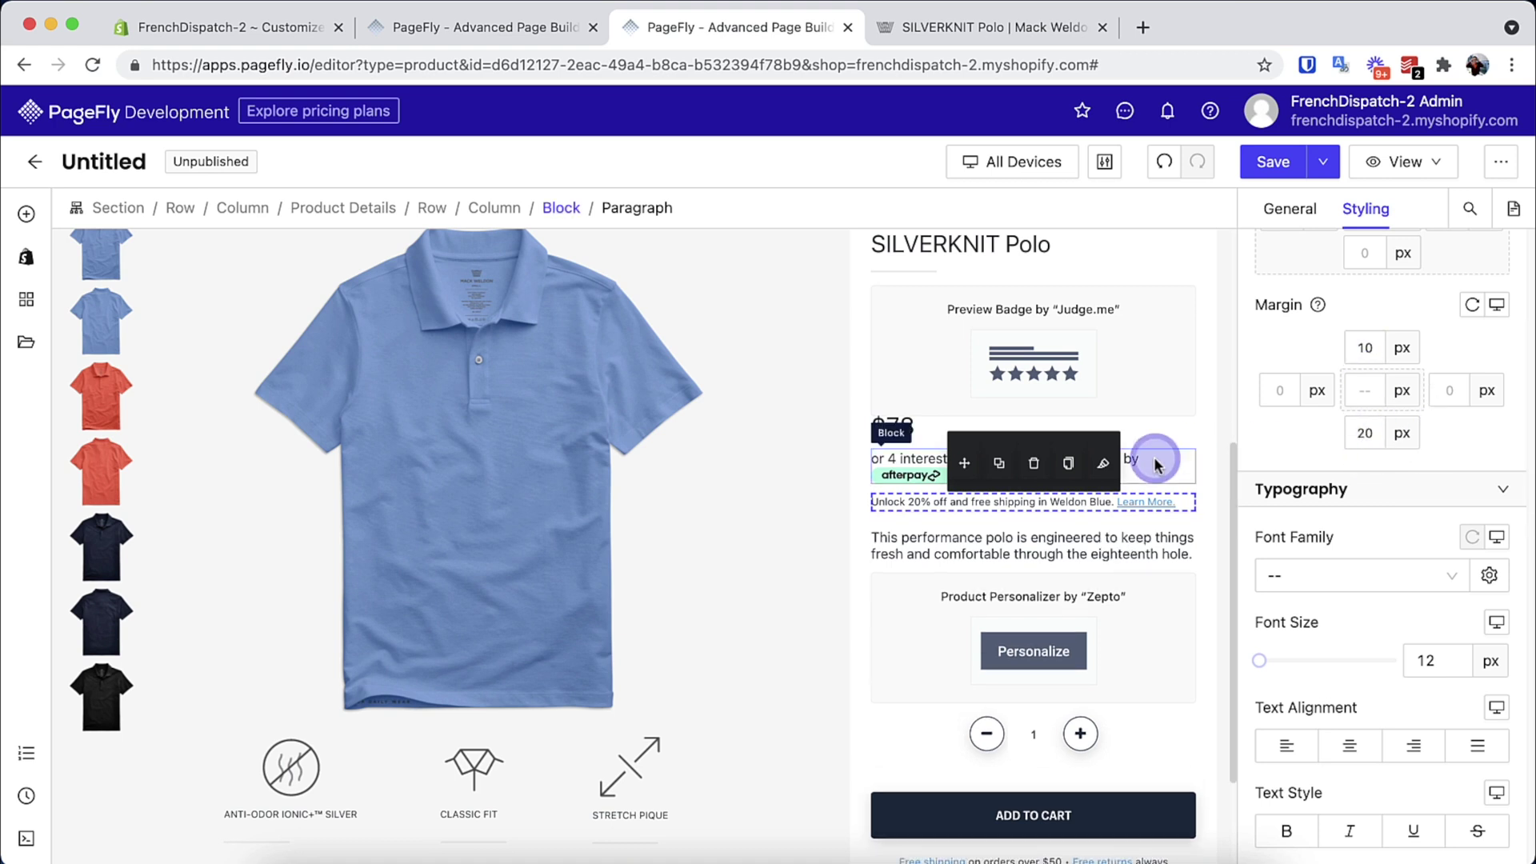
Compare the installments line with the Mack Weldon page and set its paragraph's font size to 13 px
left_click(986, 28)
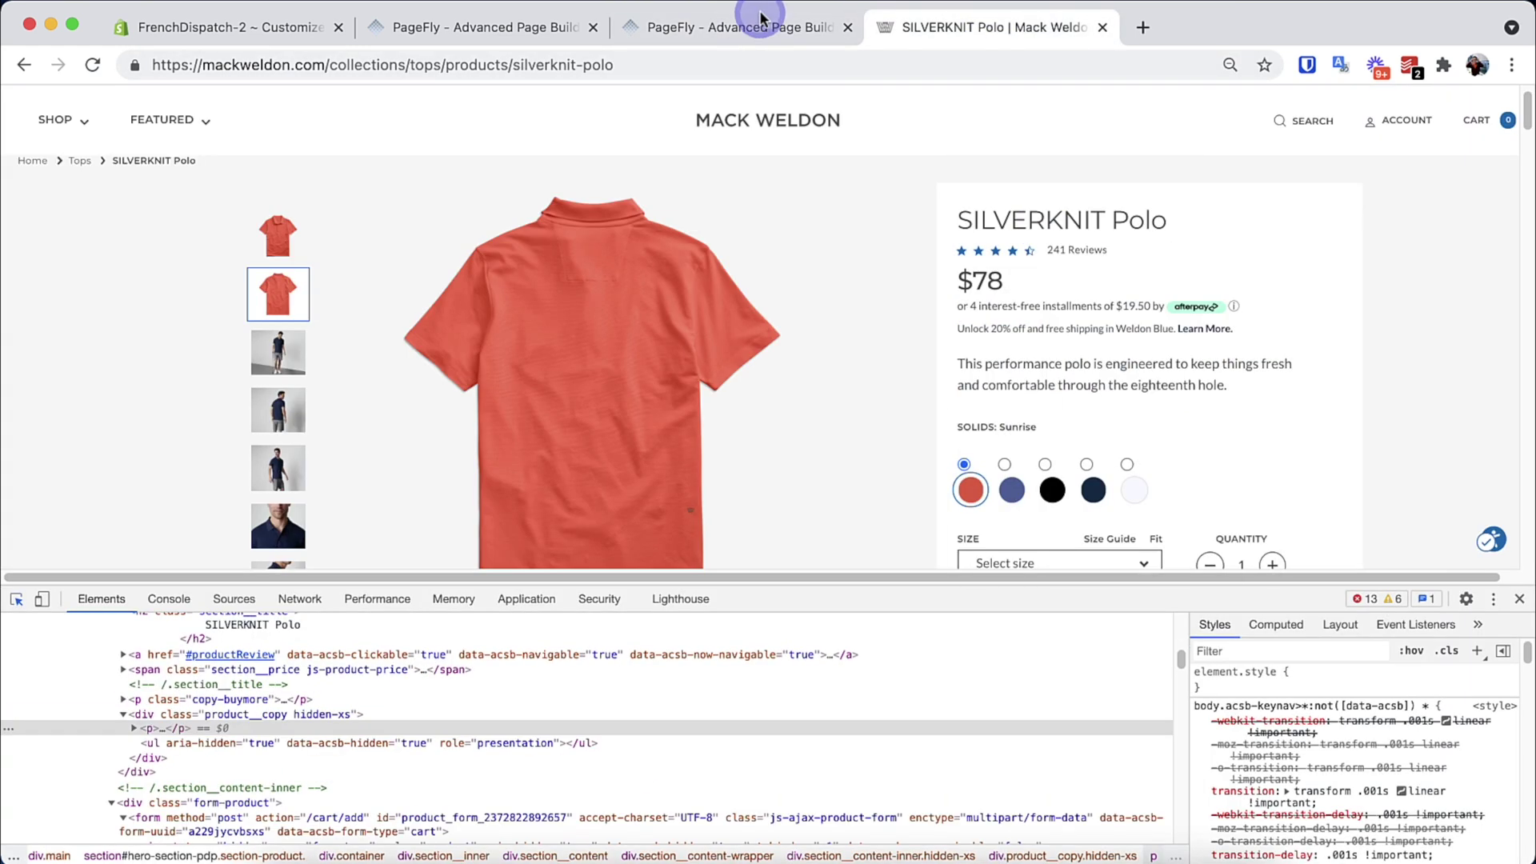
left_click(740, 27)
left_click(1452, 671)
type("13")
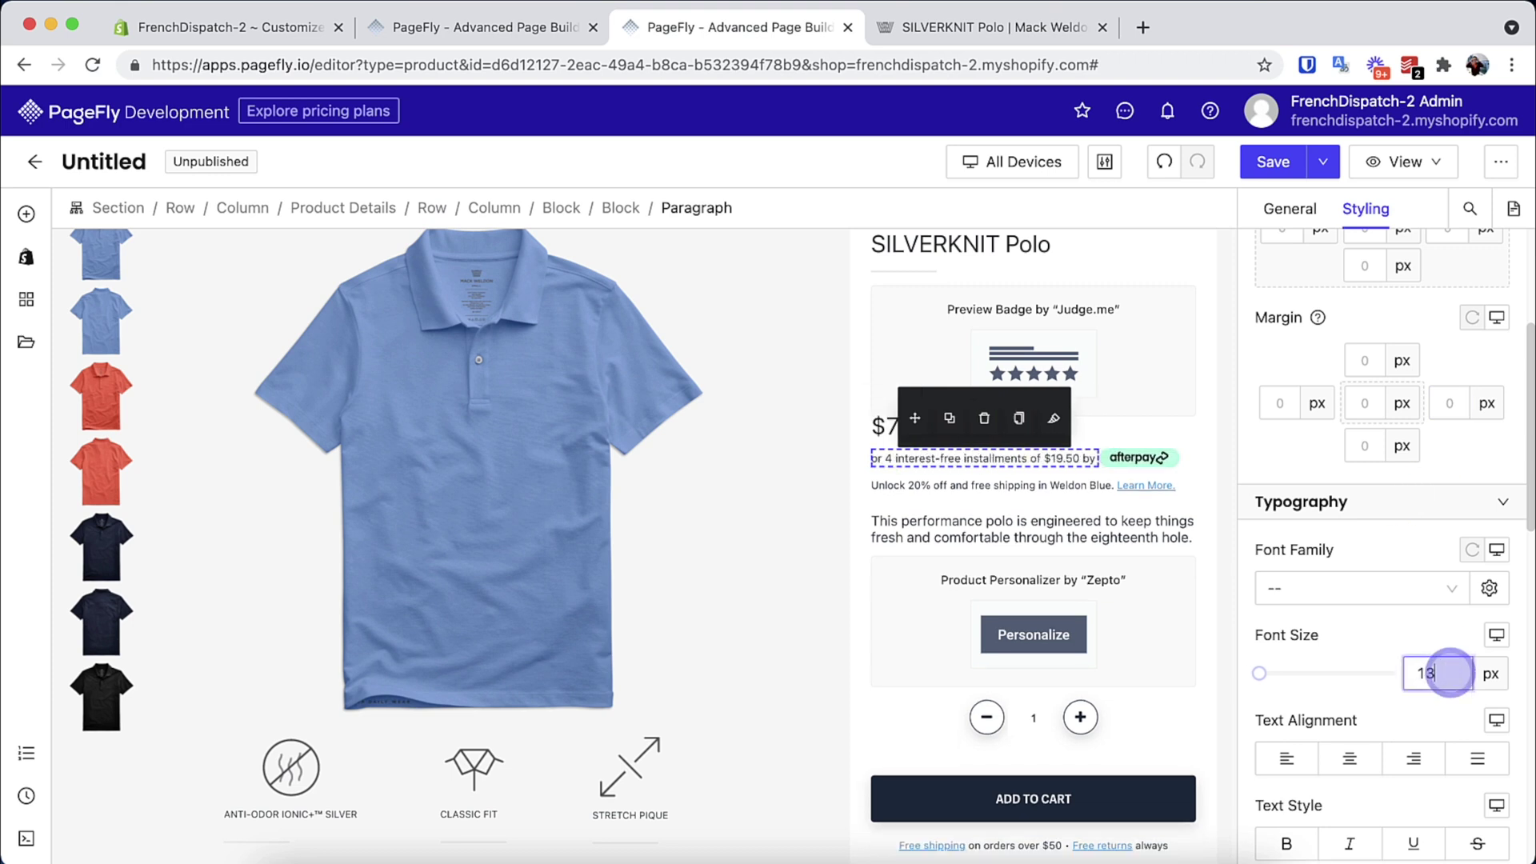
Make the product price bold at 30 px to match the Mack Weldon page, and set the product title's font size to 30 px
left_click(877, 450)
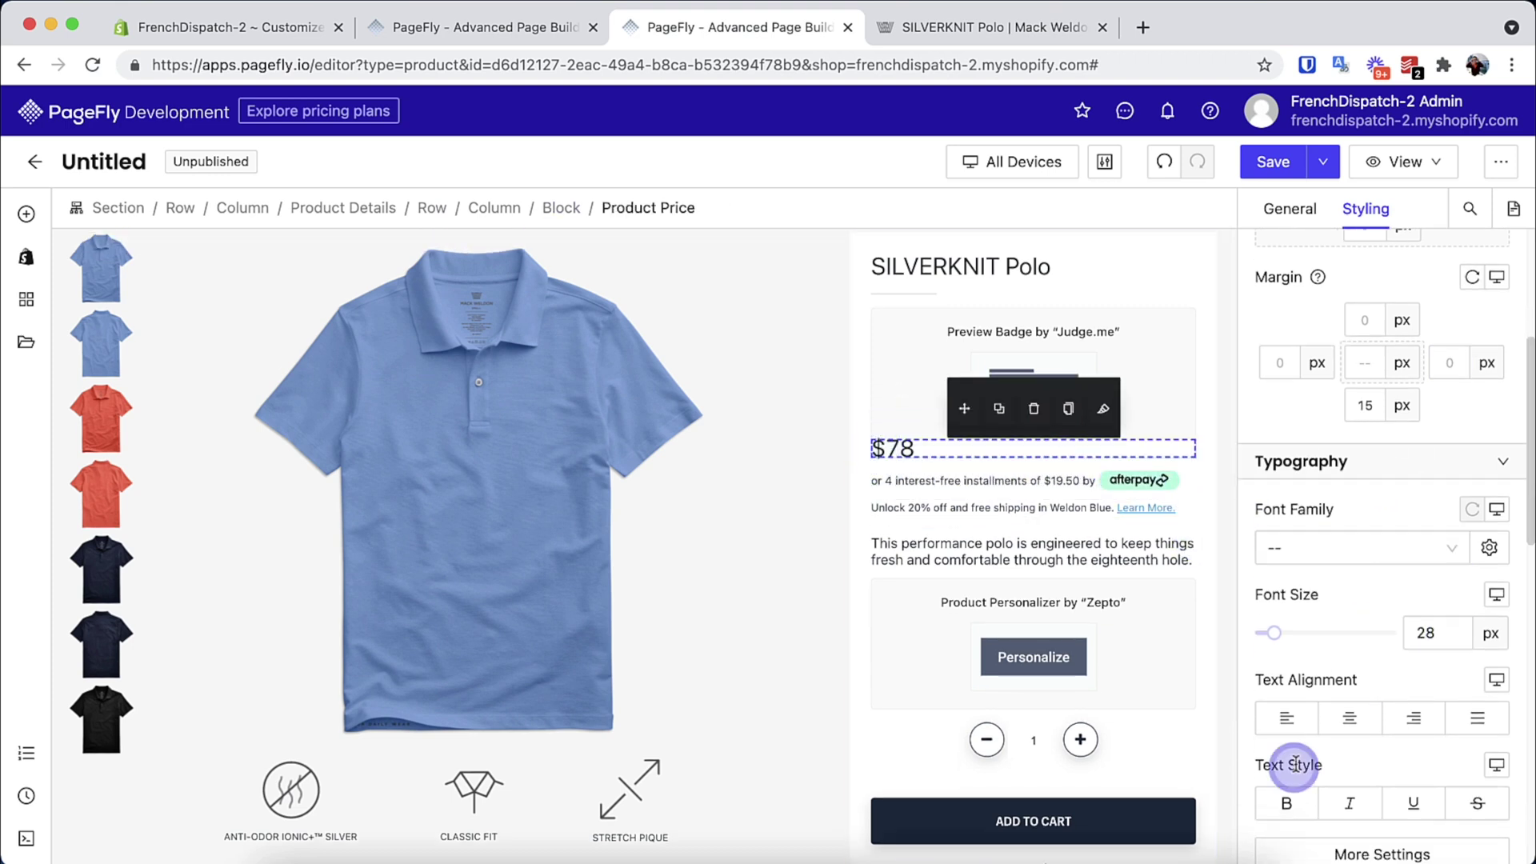
left_click(944, 27)
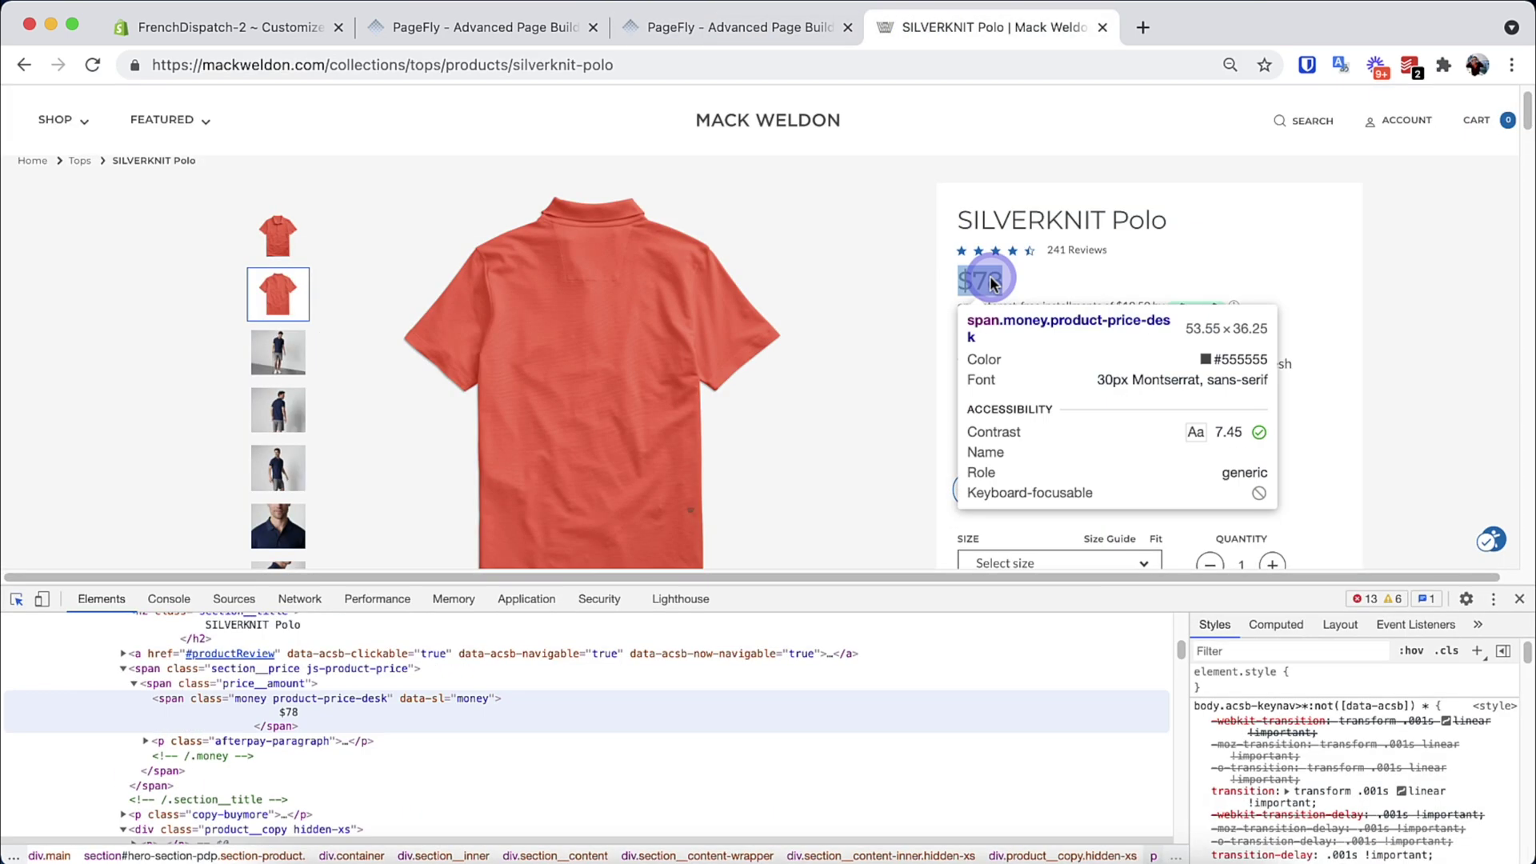
left_click(756, 32)
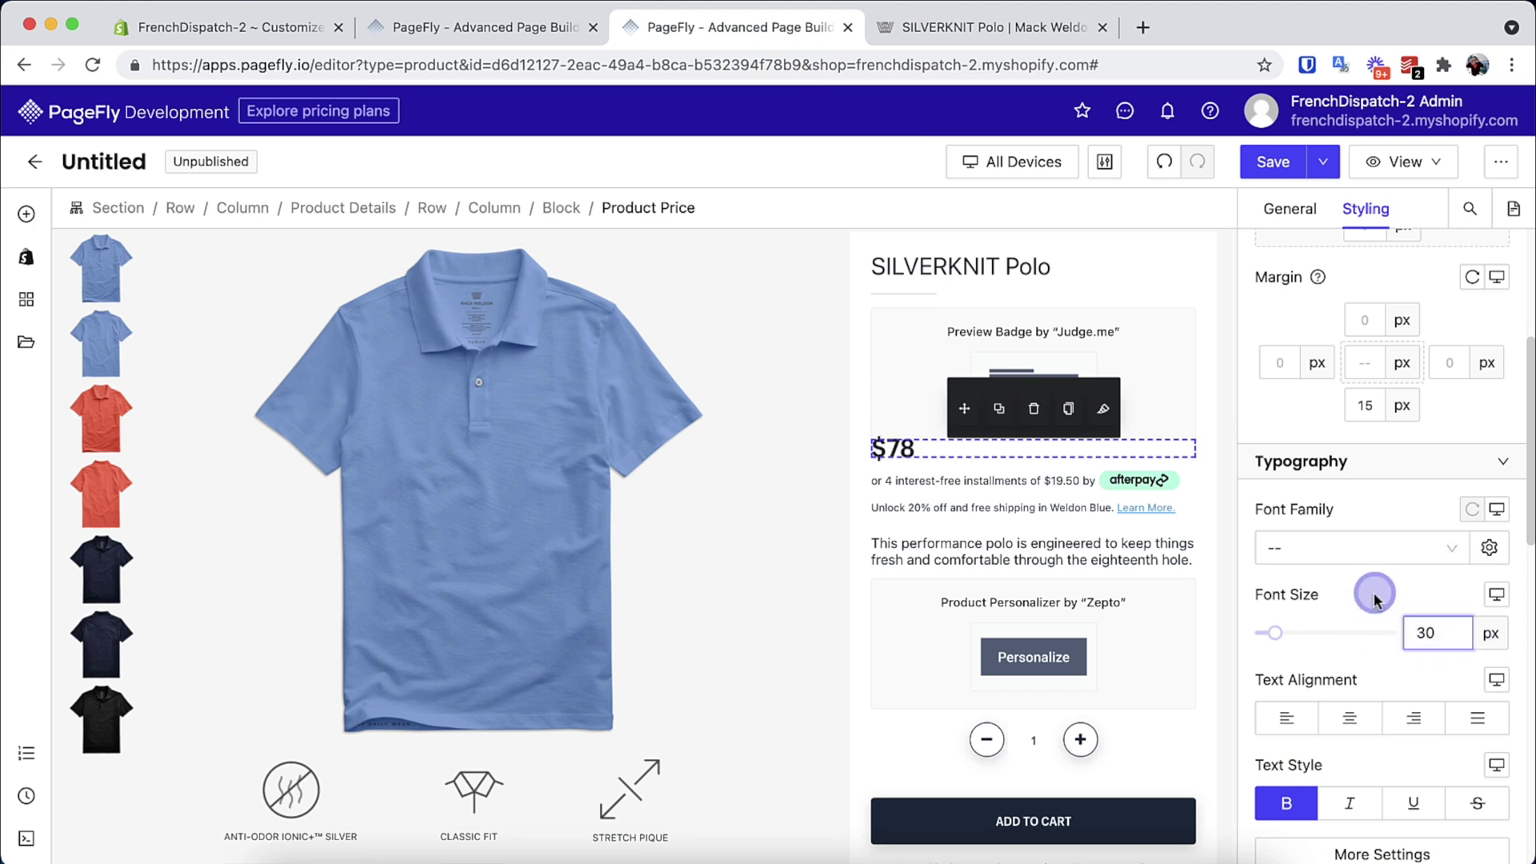
left_click(1059, 266)
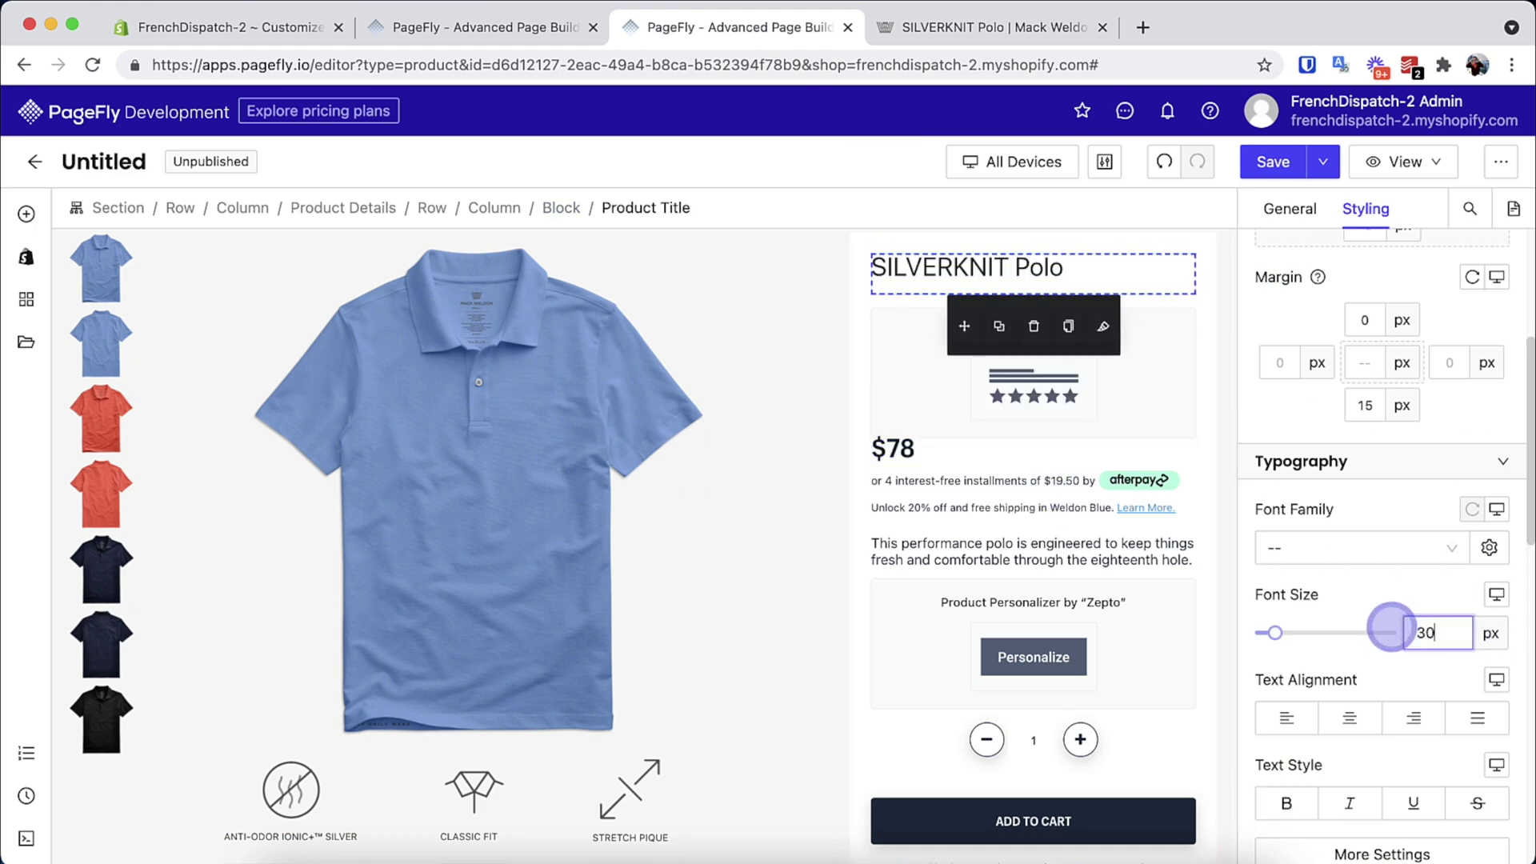
Set the product title's HTML tag to H2 and change its font family
left_click(1290, 208)
left_click(1360, 246)
left_click(1368, 413)
left_click(1355, 484)
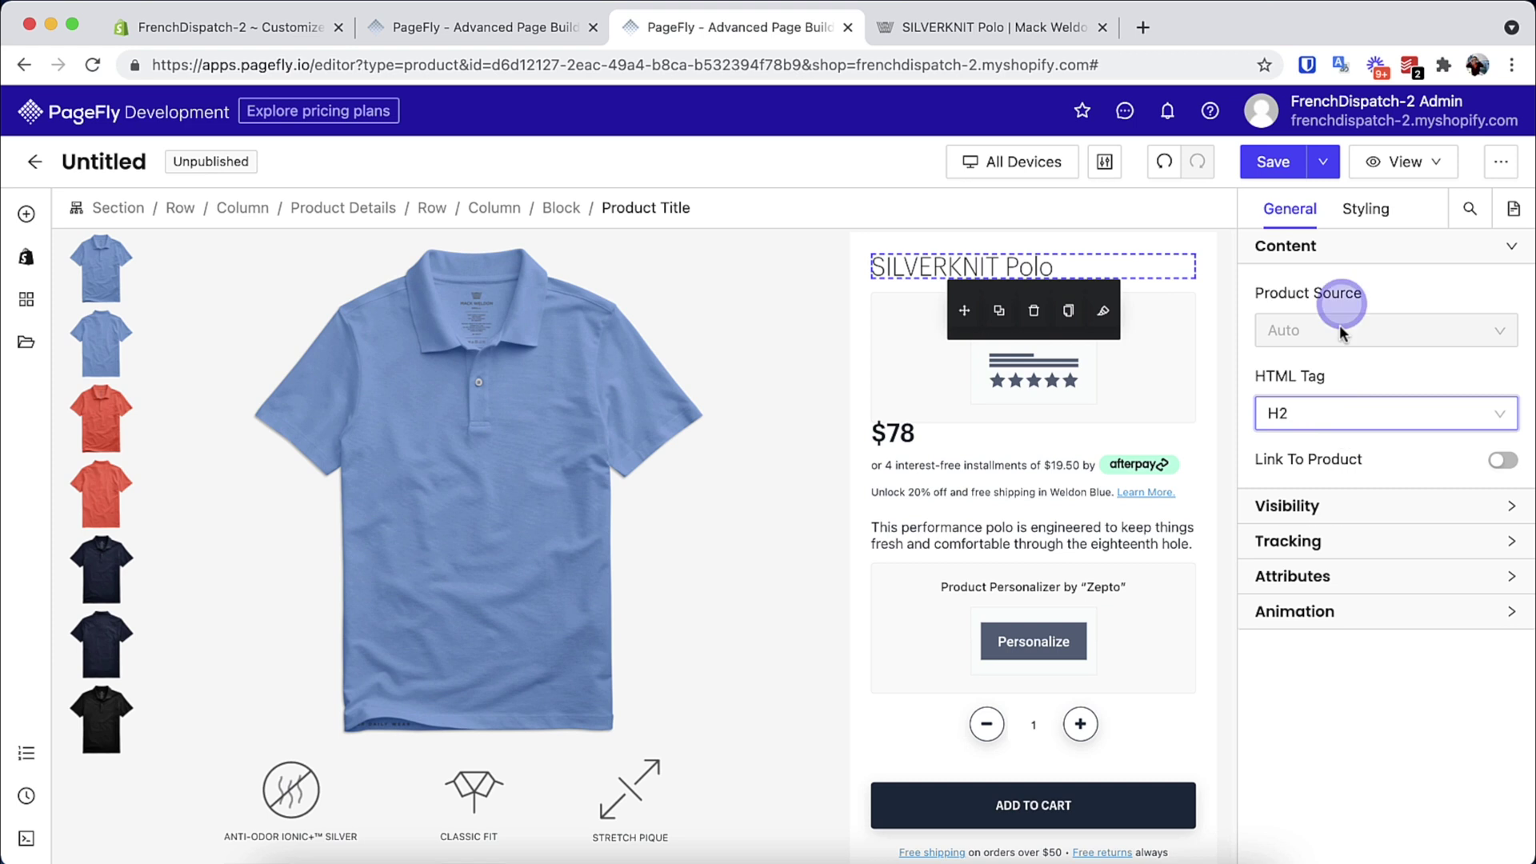
left_click(1366, 208)
left_click(1389, 514)
left_click(1337, 720)
left_click(1389, 421)
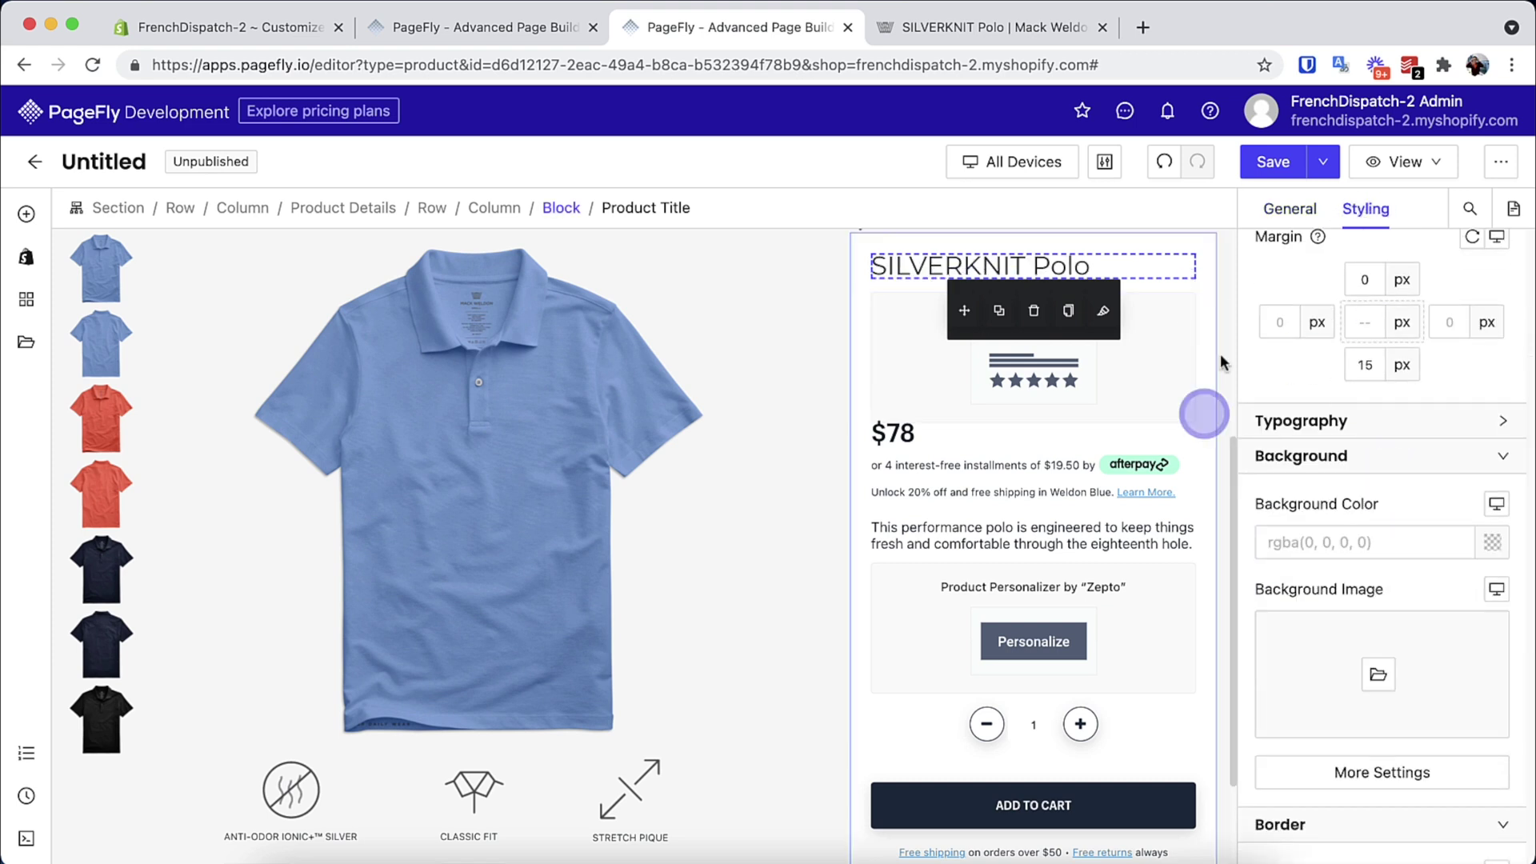
scroll(1176, 487, "down", 2)
scroll(1176, 531, "up", 3)
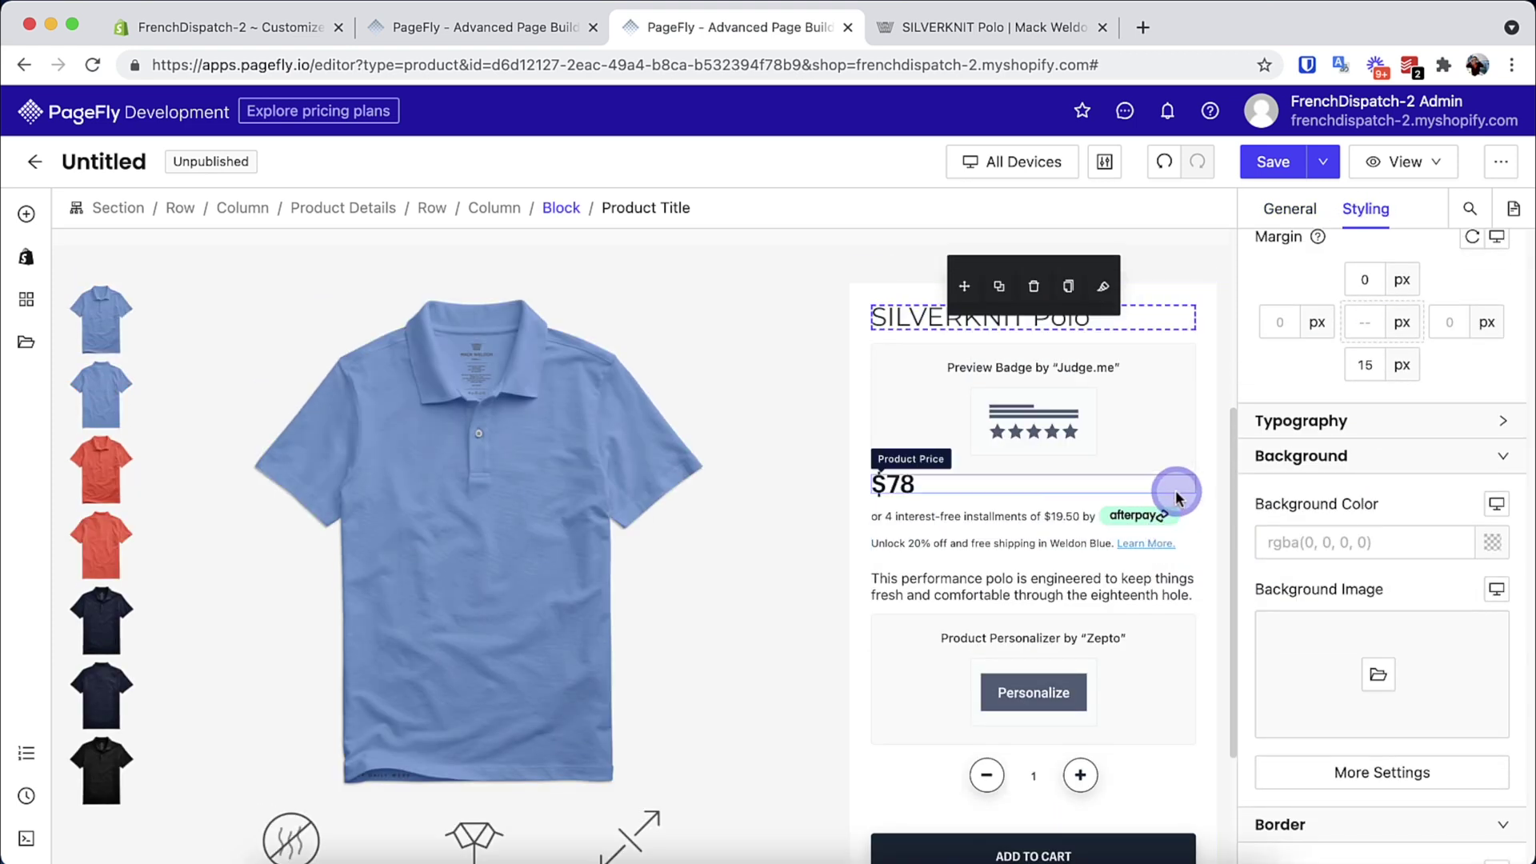
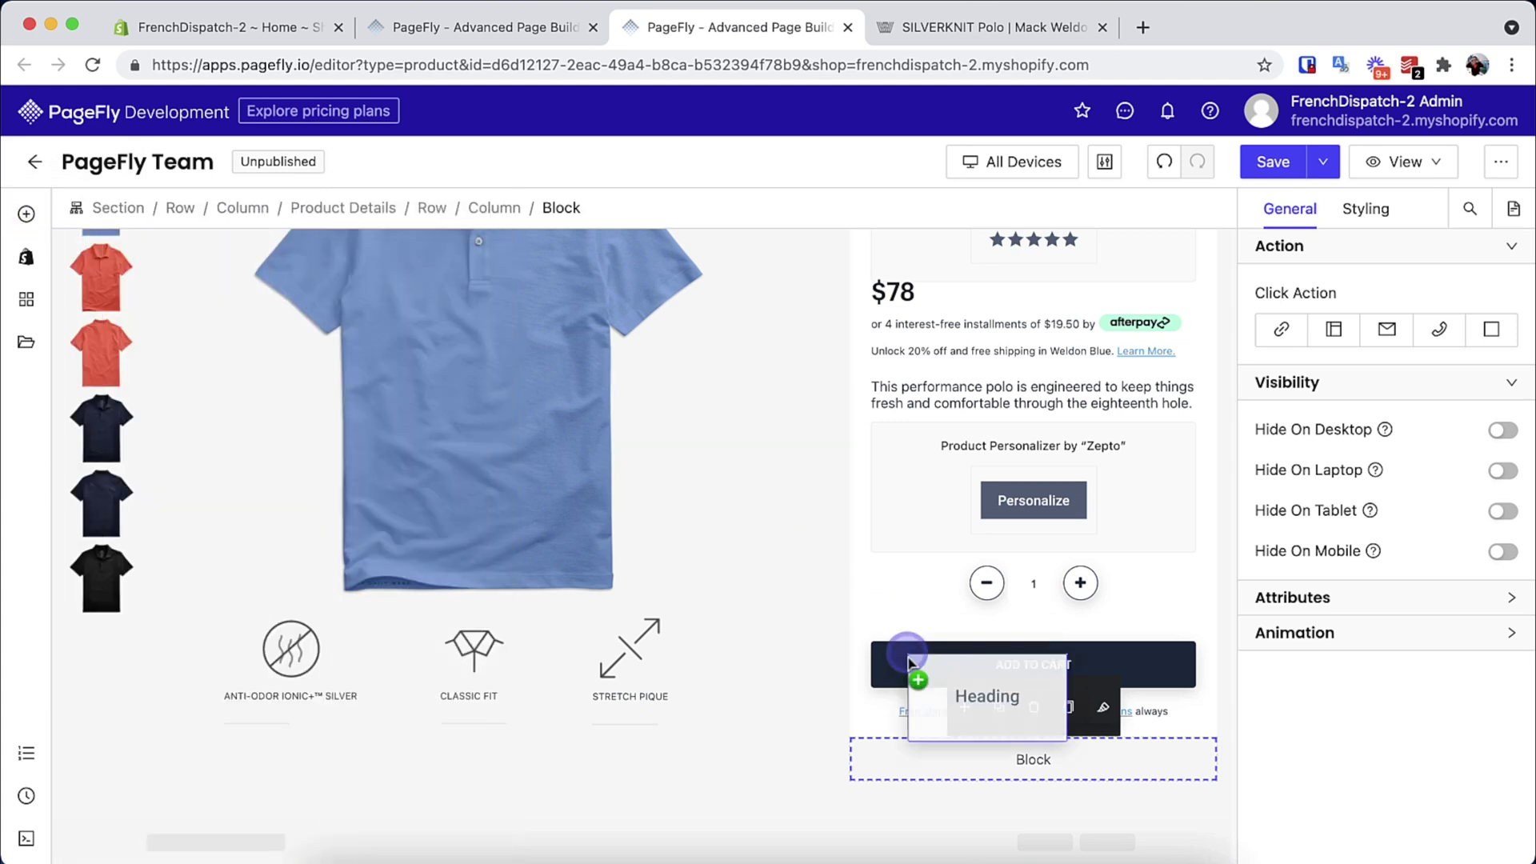
Add a list element beneath the new heading in the block below the product information
left_click(27, 214)
left_click(88, 652)
left_click_drag(416, 463, 918, 746)
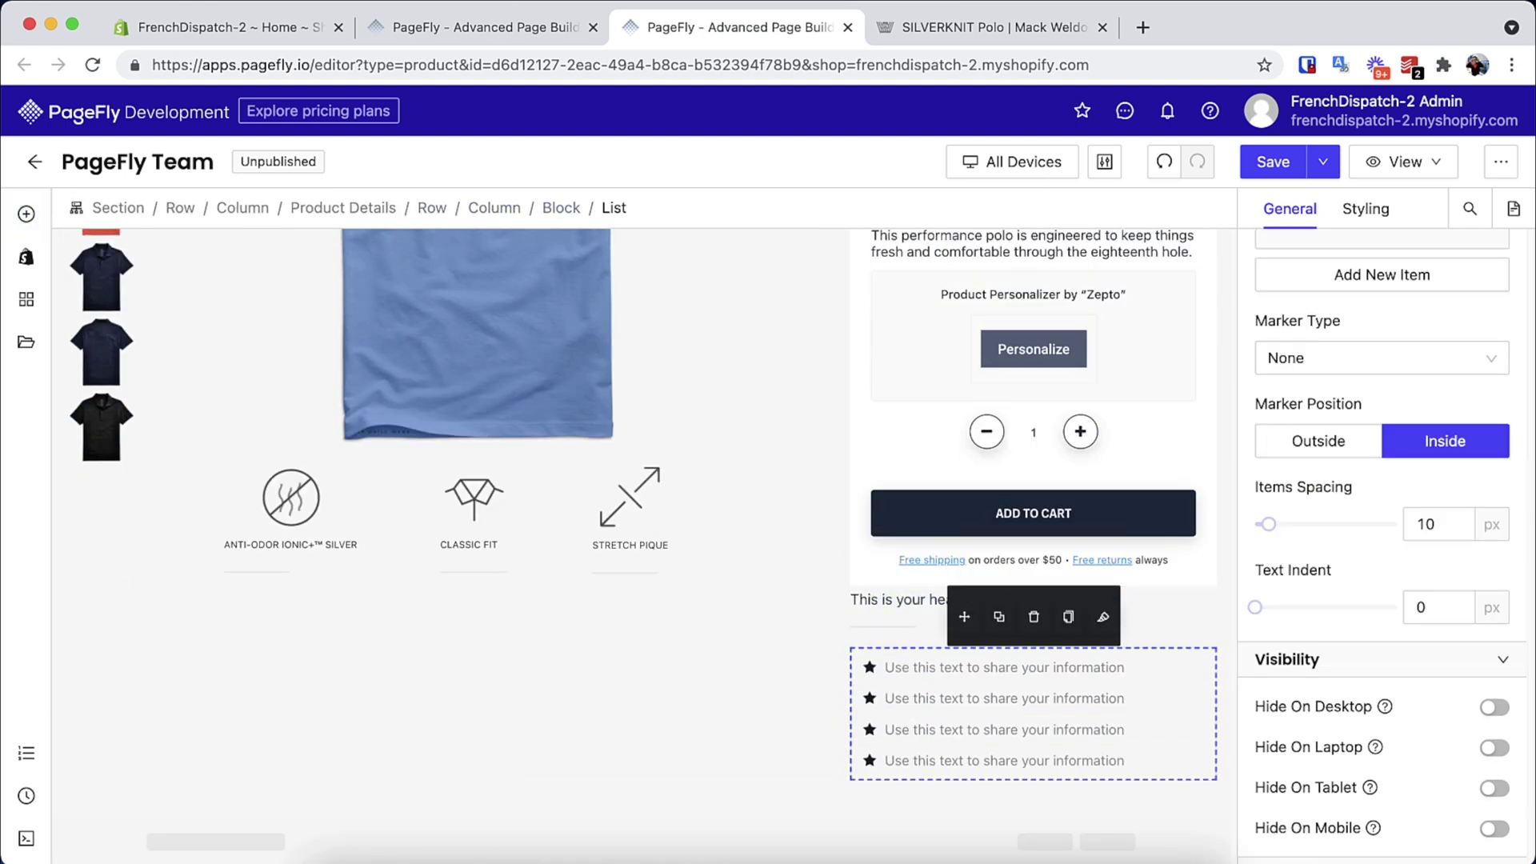
key("ctrl+Tab")
key("ctrl+shift+Tab")
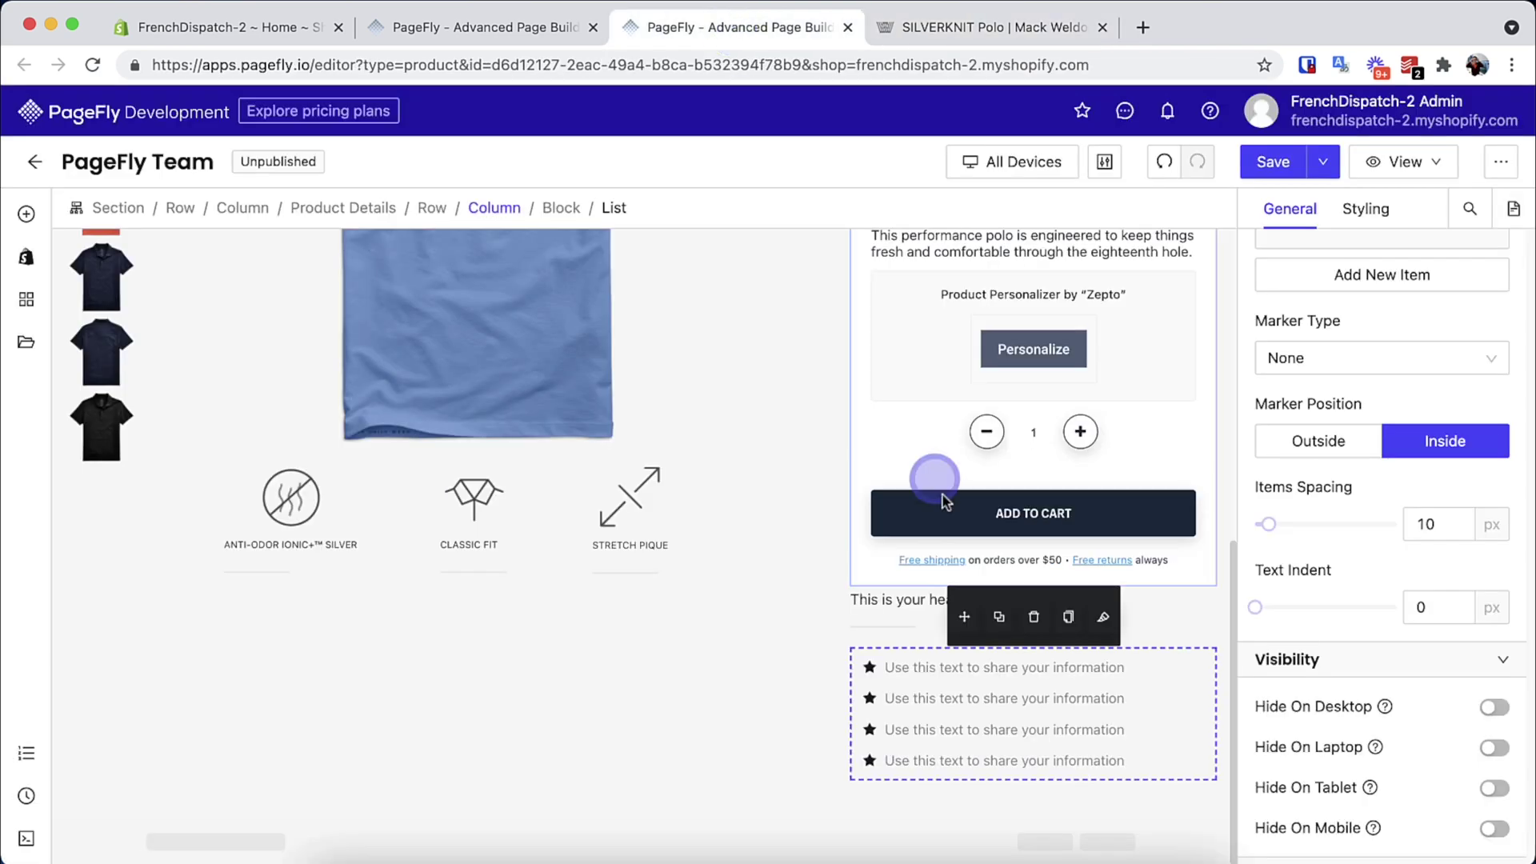
Fill in the heading as "MATERIALS & CARE" and the first list item as "87% Supima Cotton/ 10% ionic+™ Polyester/ 3% Lycra" from the Mack Weldon page
left_click(913, 600)
left_click(968, 36)
triple_click(1050, 708)
key("ctrl+c")
key("ctrl+shift+Tab")
left_click(976, 671)
key("ctrl+v")
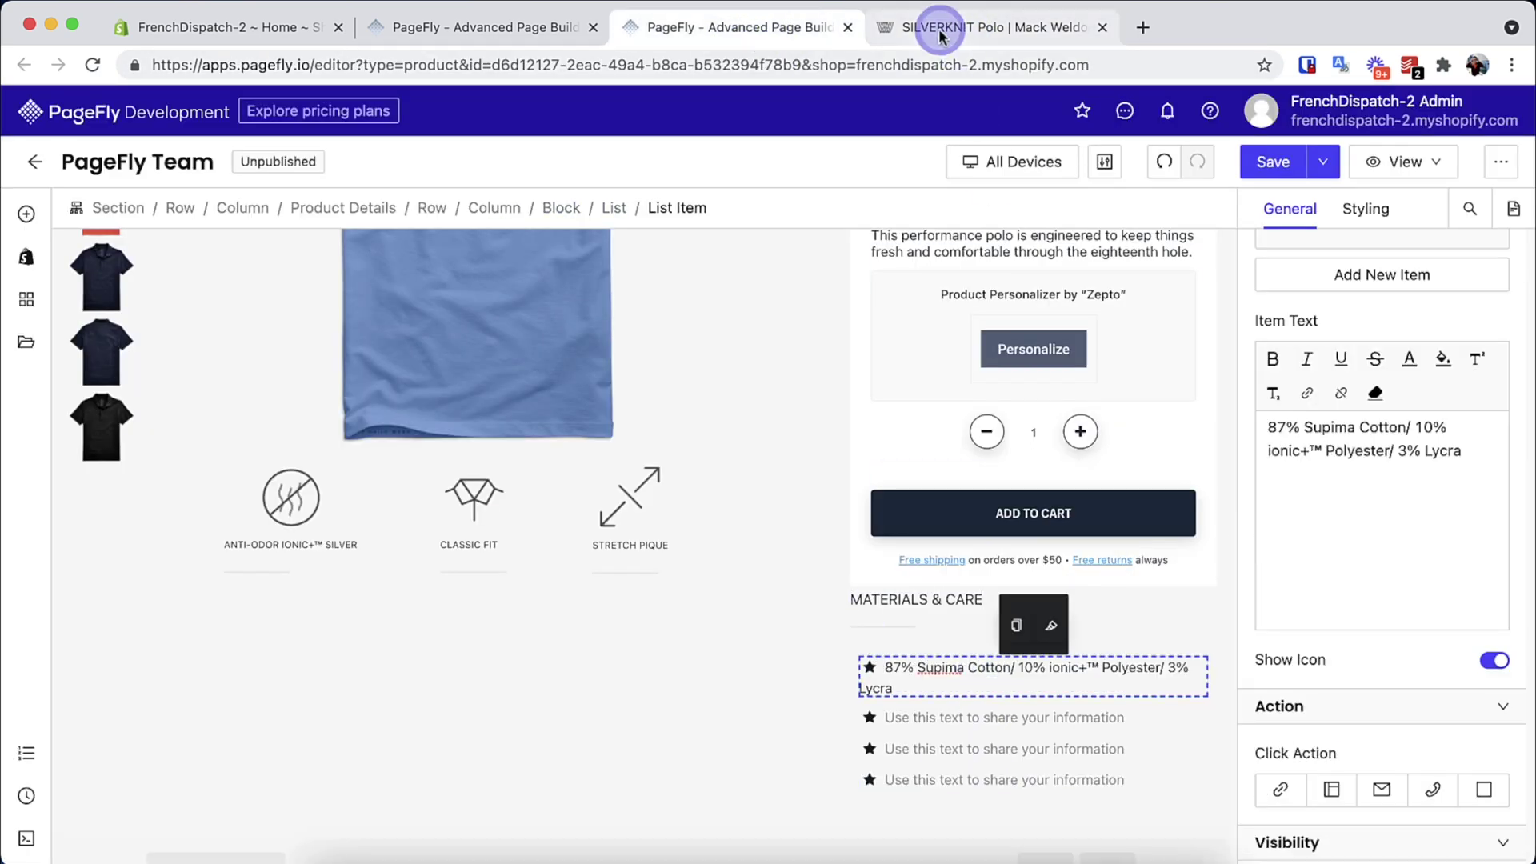
Copy "Machine wash cold with like colors." from the Mack Weldon page into the second list item
left_click(940, 36)
left_click_drag(1052, 745, 1321, 723)
key("ctrl+c")
key("ctrl+shift+Tab")
left_click(944, 718)
key("ctrl+v")
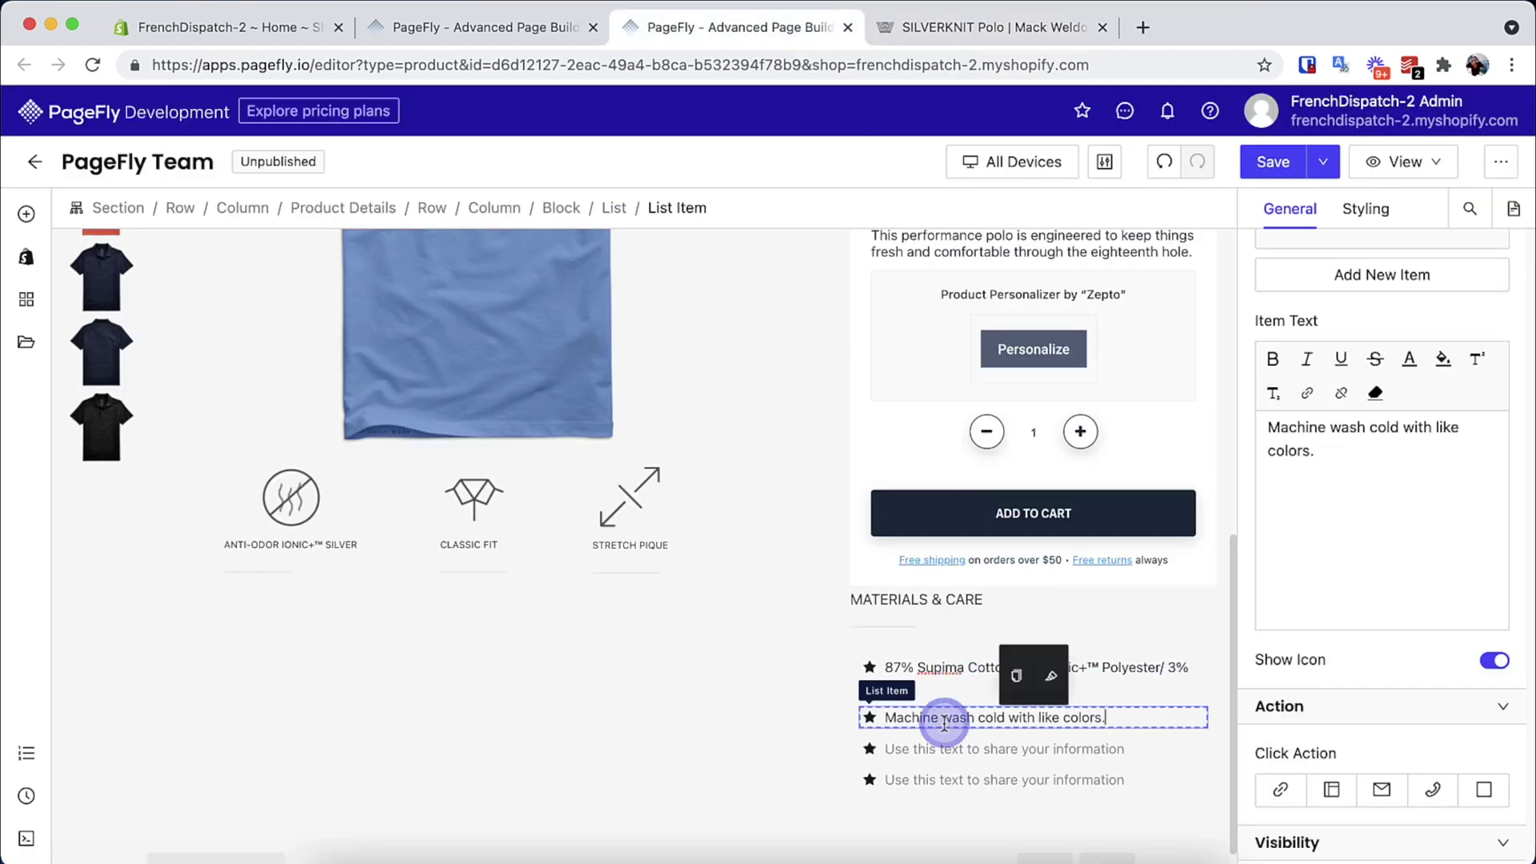
Copy "Tumble dry low." and "Imported" from the Mack Weldon page into the third and fourth list items
left_click(936, 36)
key("ctrl+shift+Tab")
left_click(920, 756)
key("ctrl+v")
left_click(946, 40)
key("ctrl+c")
key("ctrl+shift+Tab")
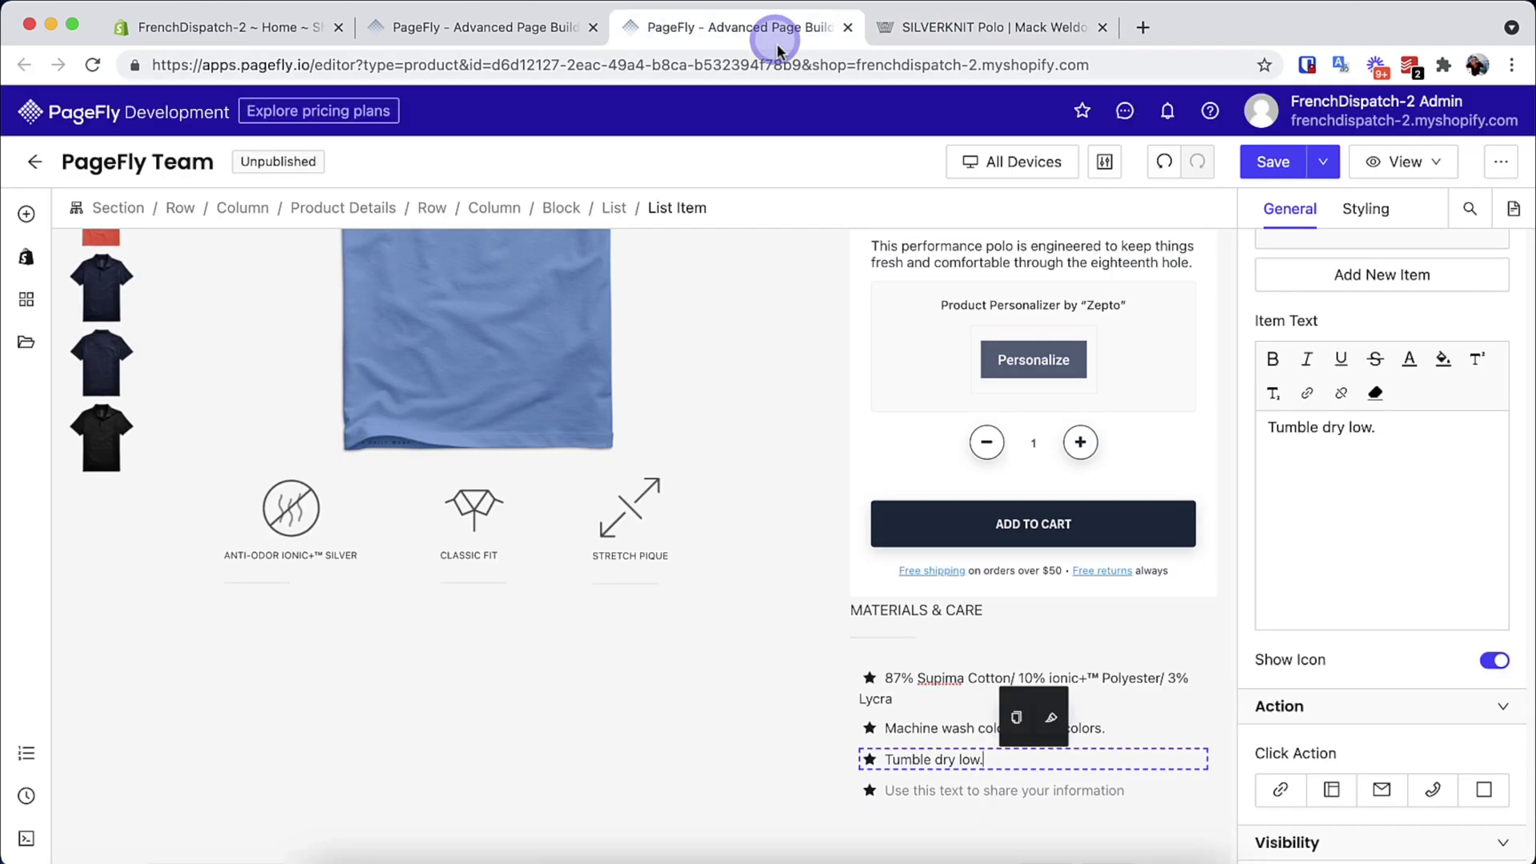
left_click(977, 792)
Replace the star icon of the first list item with the factory icon and the second item's with thermometer-0
left_click(874, 655)
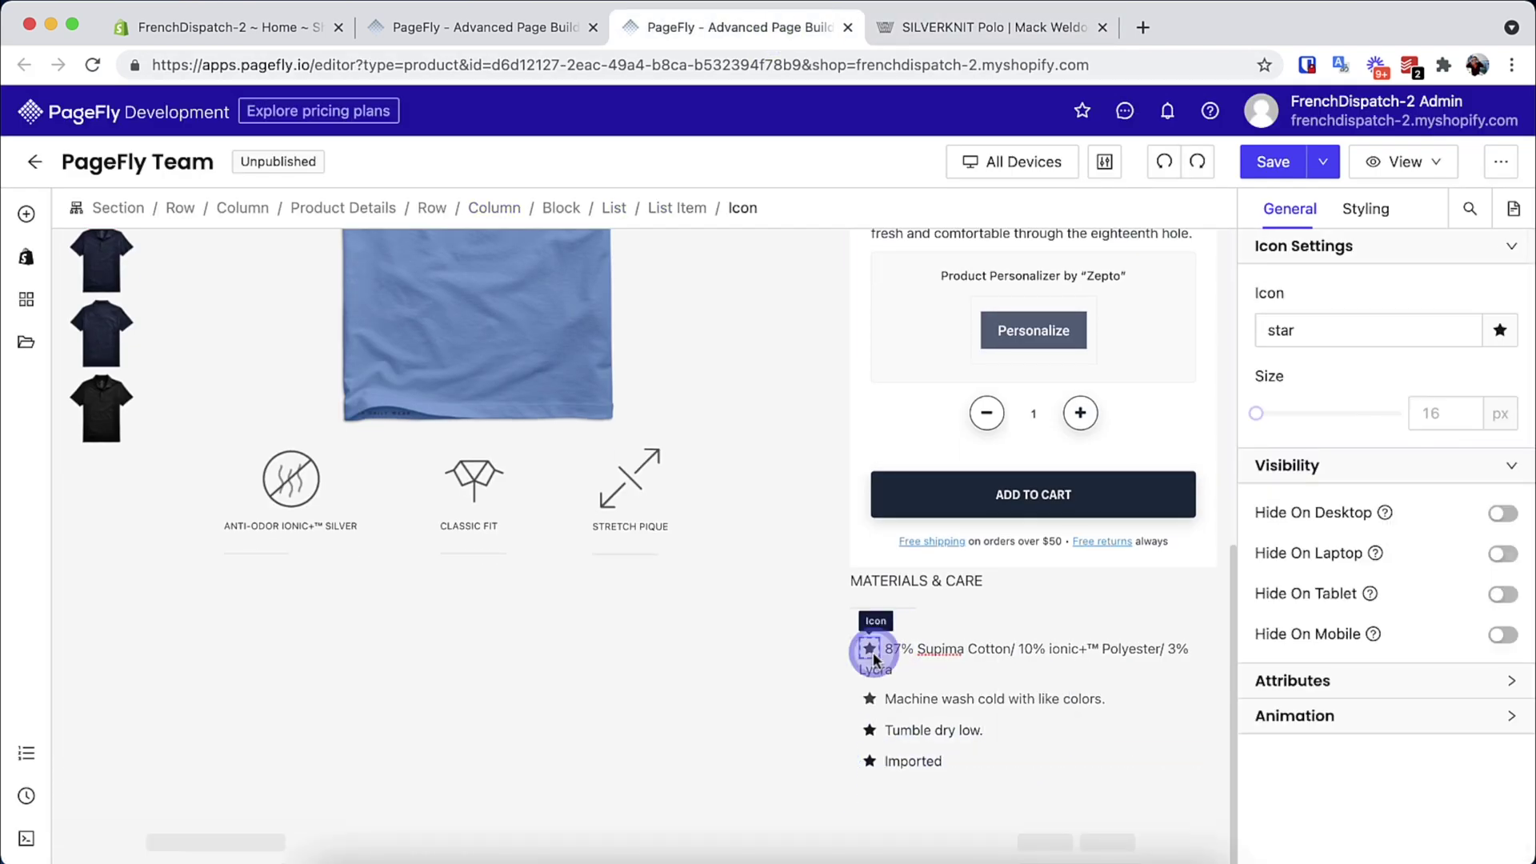
left_click(1502, 334)
left_click(1290, 386)
type("ind")
left_click(870, 699)
left_click(1500, 330)
left_click(1358, 386)
type("the")
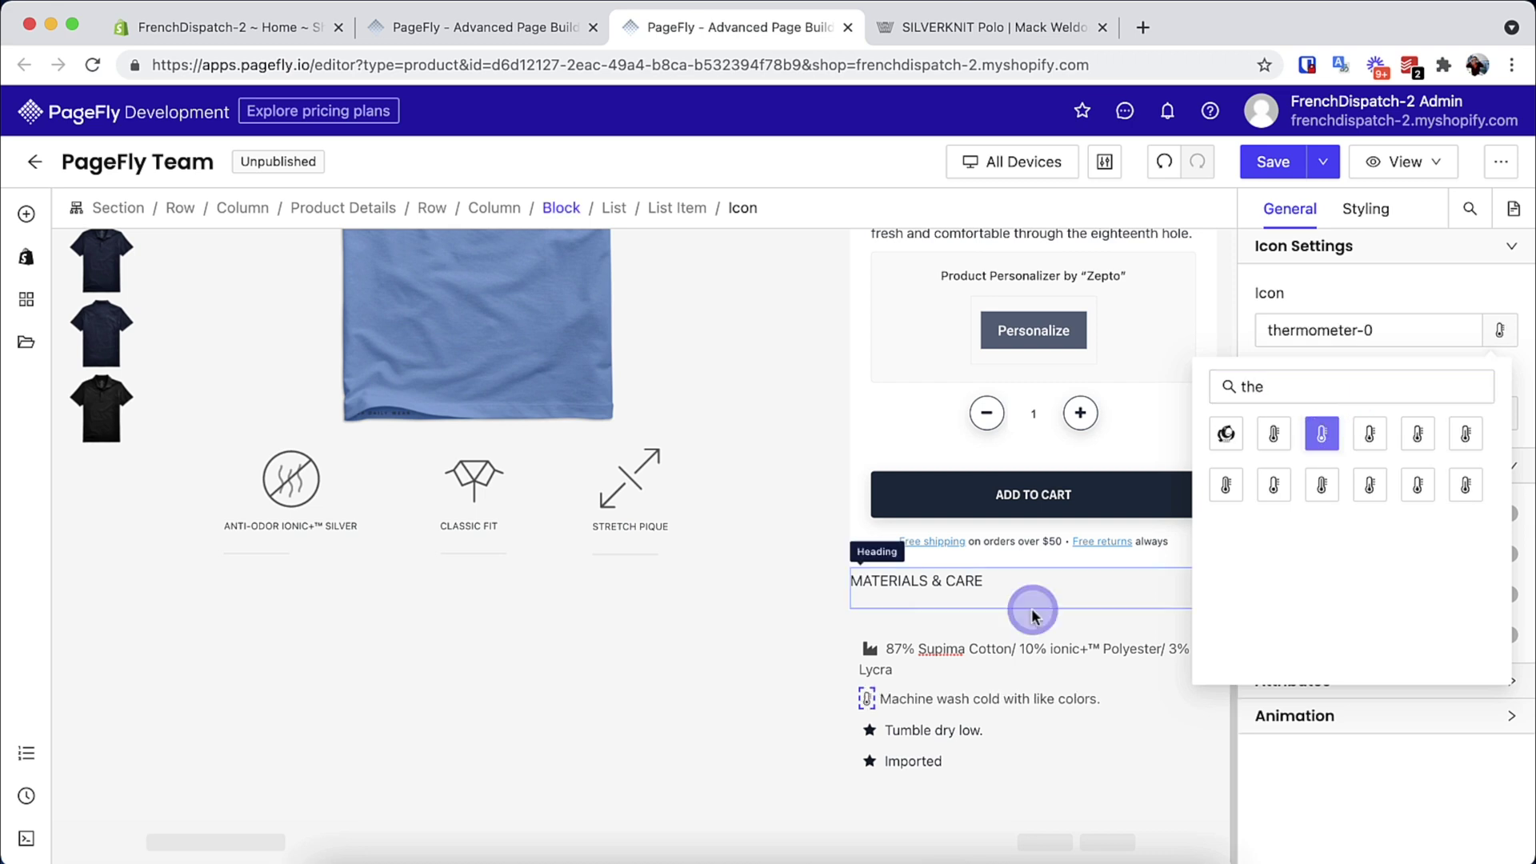
Replace the star icon of the "Tumble dry low." item with a life ring and that of "Imported" with a map marker
left_click(870, 730)
left_click(1500, 330)
left_click(1352, 386)
type("life")
left_click(1226, 434)
left_click(870, 760)
left_click(1500, 329)
left_click(1312, 387)
type("map")
left_click(1279, 437)
Adjust the lower three list icons' spacing to align the item texts, giving the map marker 10 px right margin and 7 px left padding
left_click(867, 699)
left_click(1366, 208)
scroll(1455, 588, "down", 2)
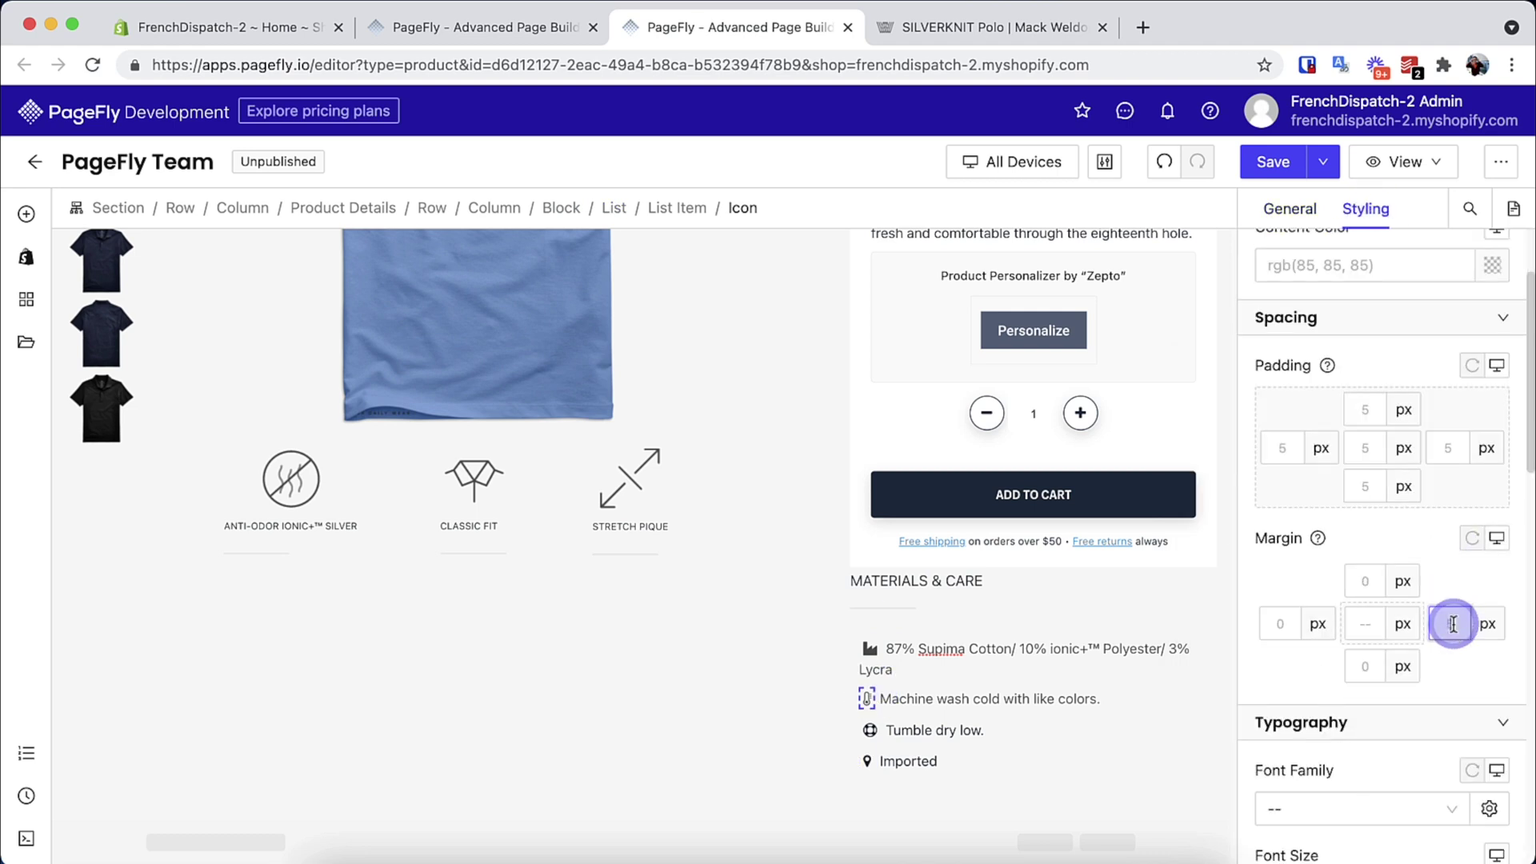
left_click(872, 731)
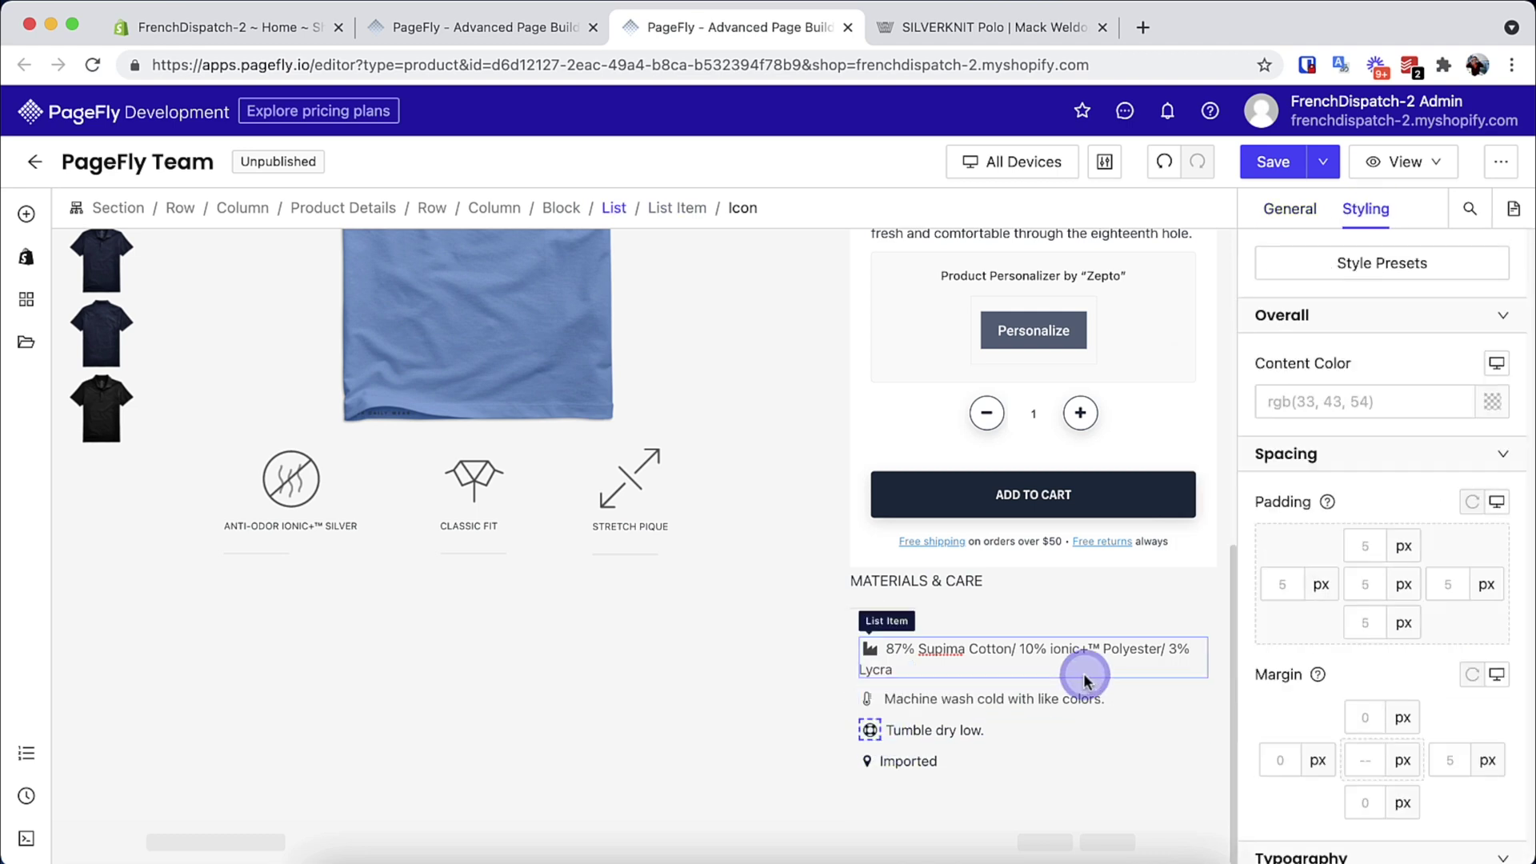
left_click(1270, 586)
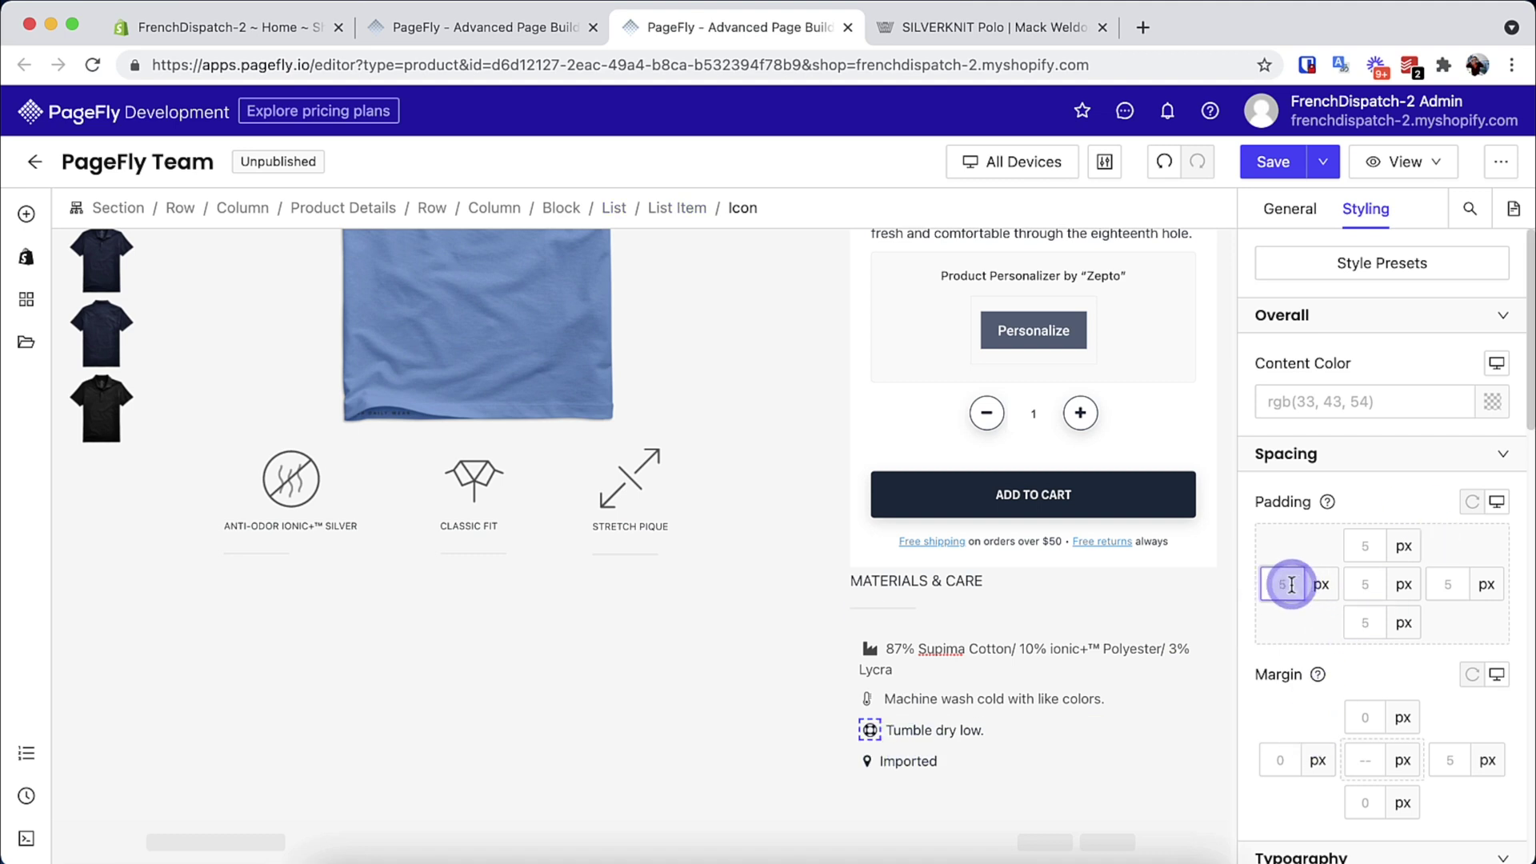
left_click(866, 762)
left_click(1452, 758)
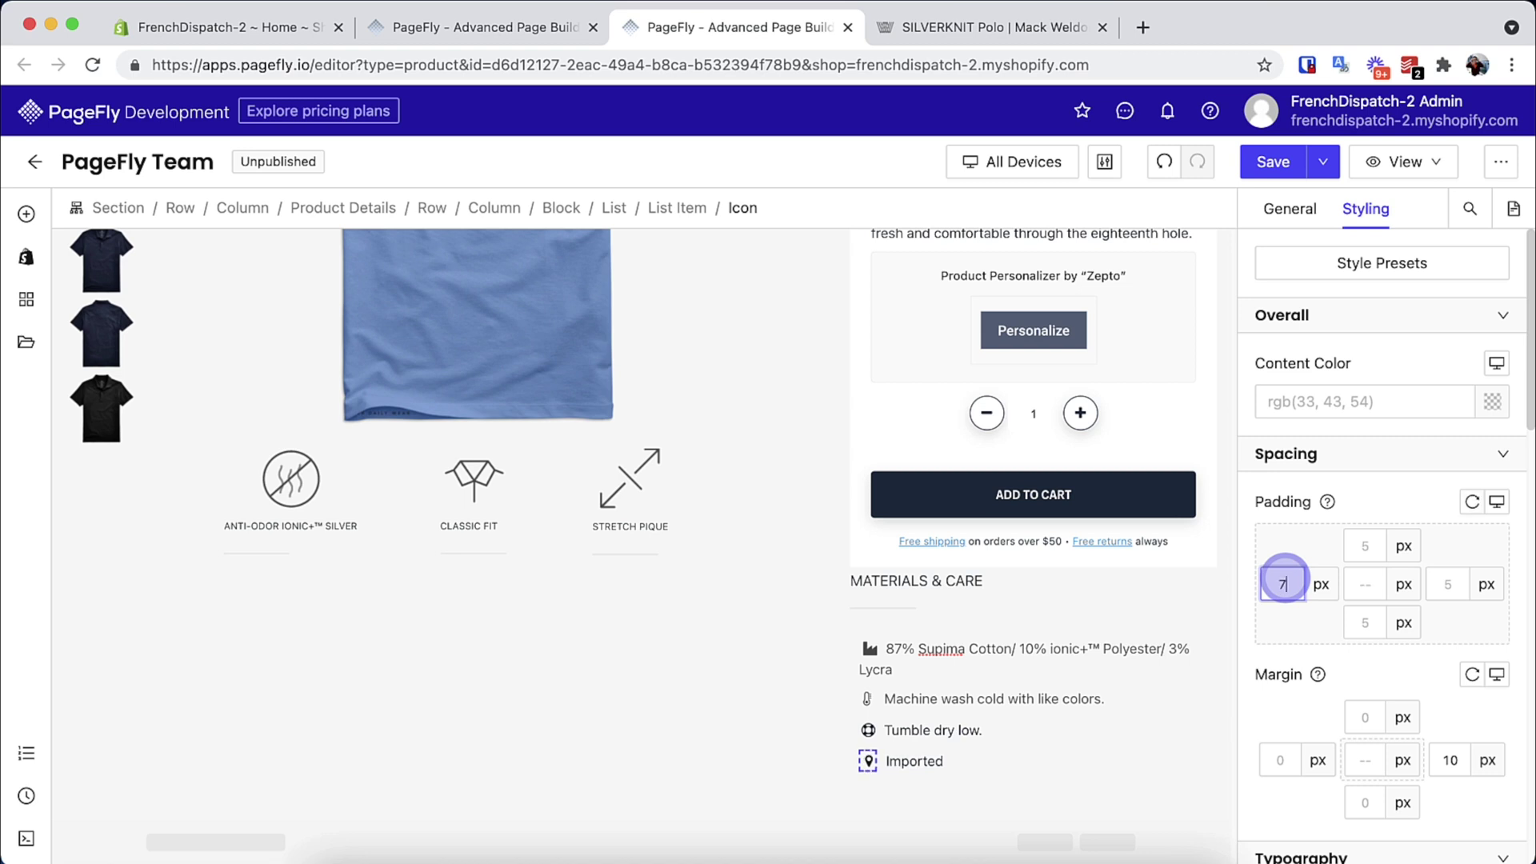
Check the Materials & Care section's spacing on the Mack Weldon page and give the block 24 px top margin and 24 px left and right padding
left_click(1016, 29)
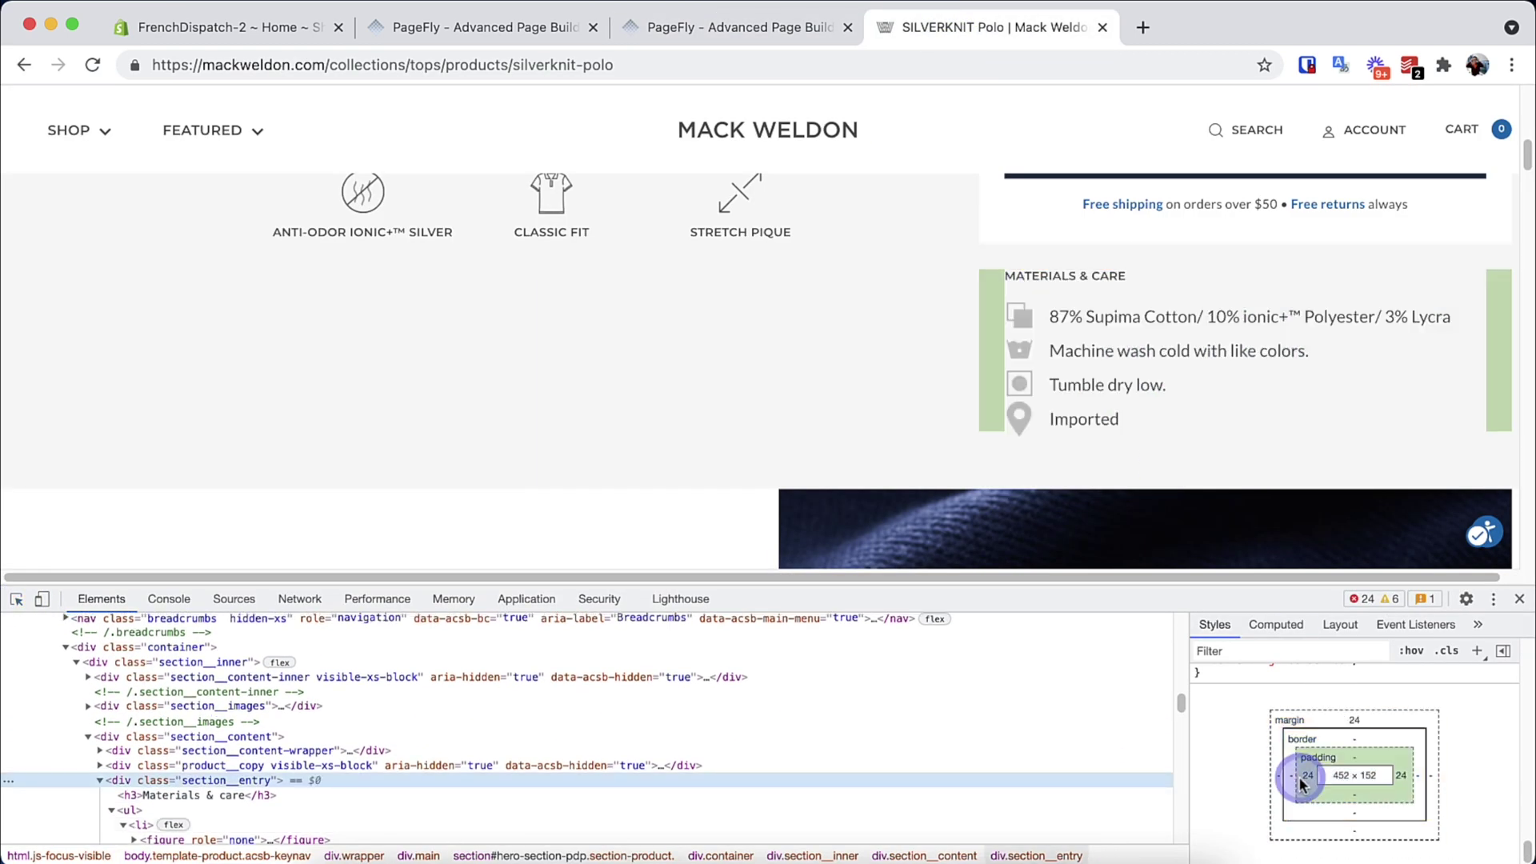
key("ctrl+shift+Tab")
left_click(1365, 648)
type("24")
left_click(1283, 515)
type("24")
left_click(1448, 516)
type("24")
Match the "MATERIALS & CARE" heading to the Mack Weldon page with font size 11 px, bottom margin 15 px and a smaller bottom padding
key("ctrl+Tab")
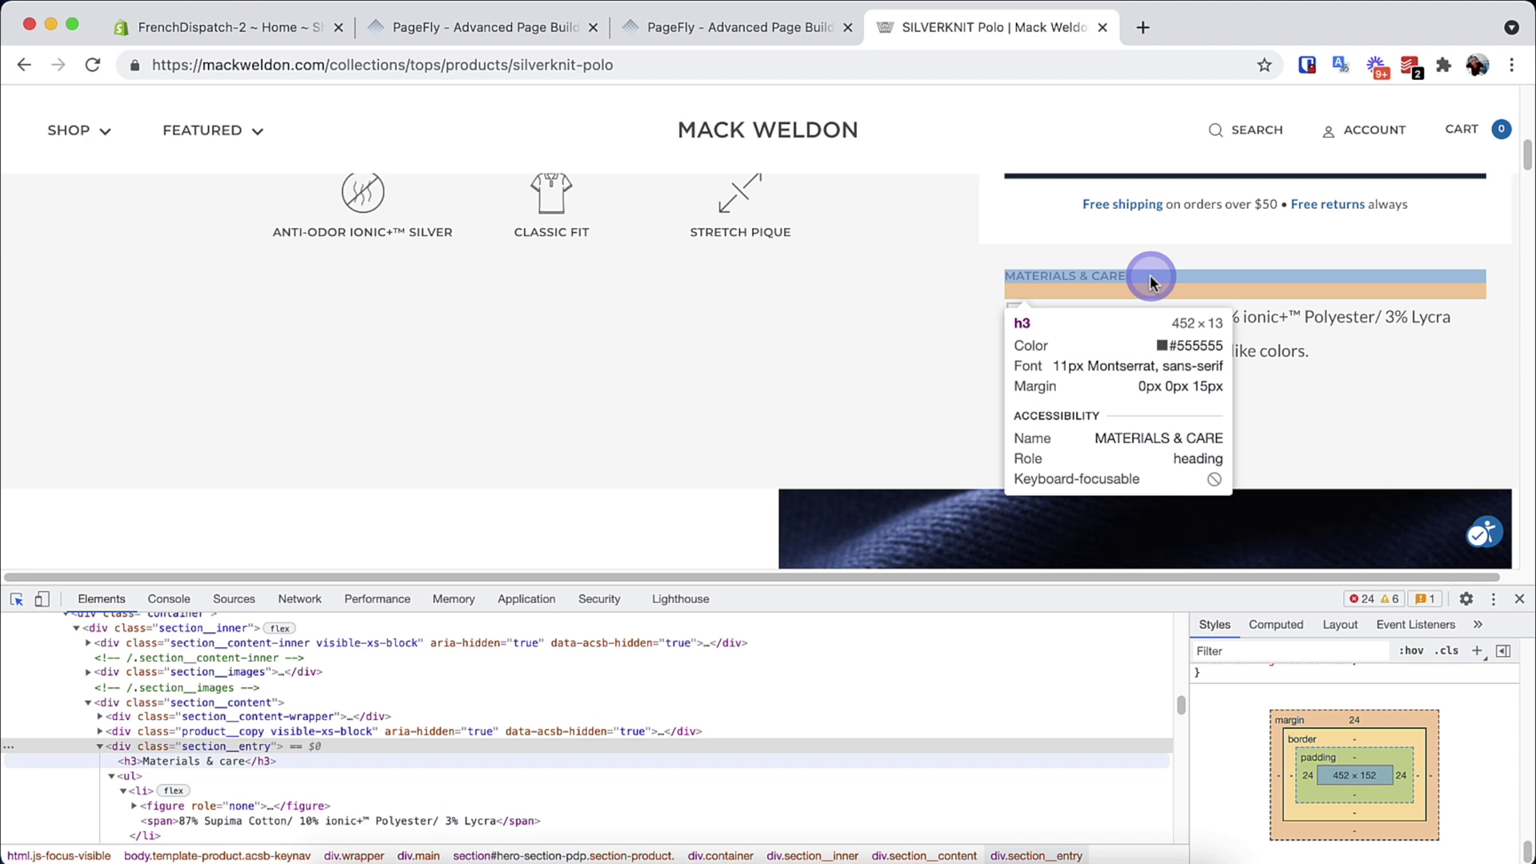
key("ctrl+shift+Tab")
left_click(936, 602)
scroll(1418, 558, "down", 3)
left_click(1434, 682)
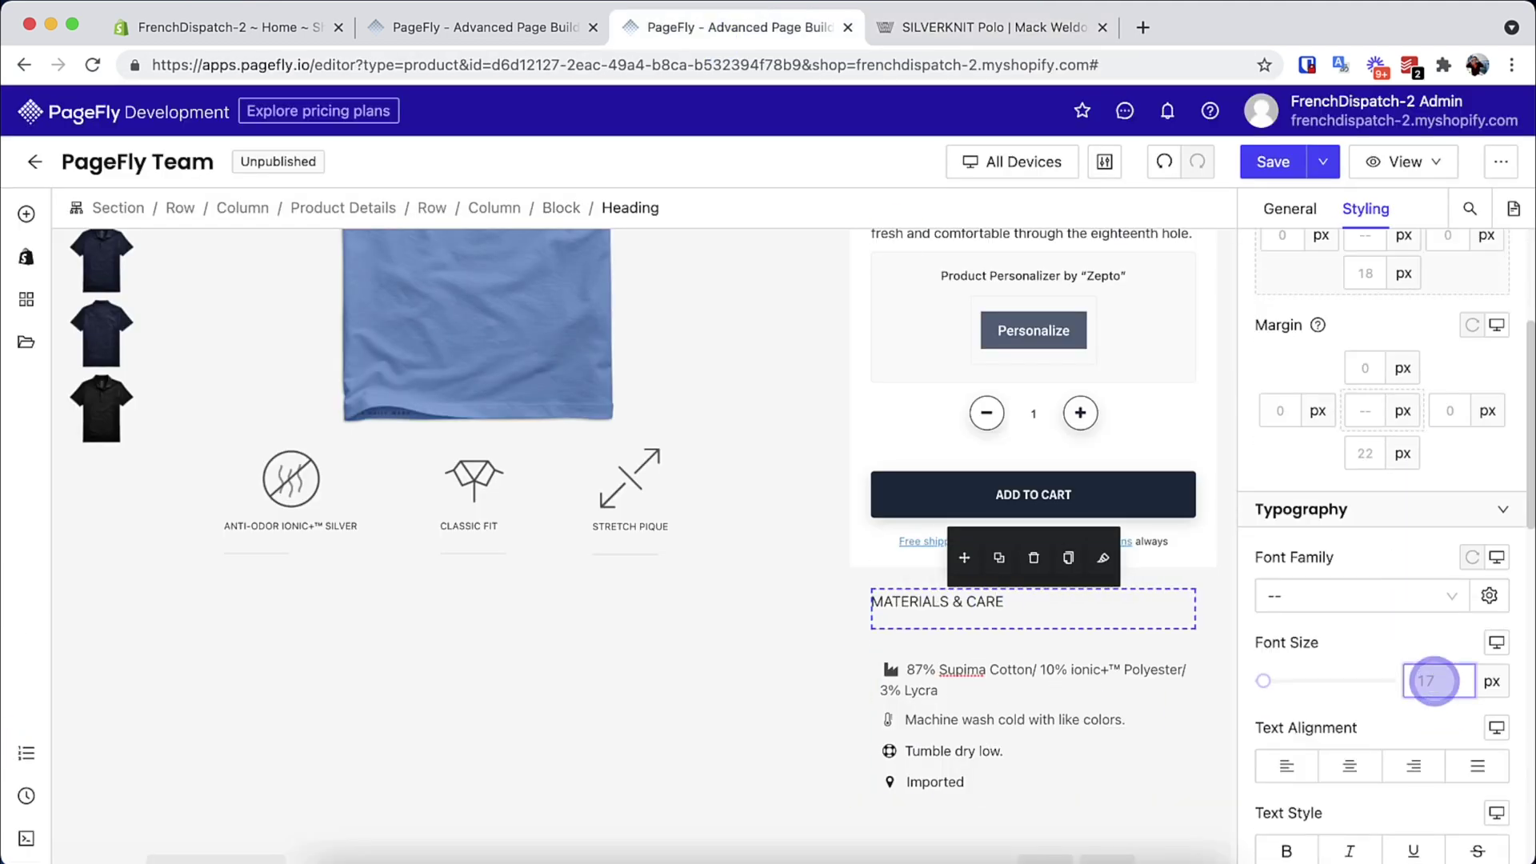
left_click(1389, 472)
type("15")
scroll(1372, 401, "up", 1)
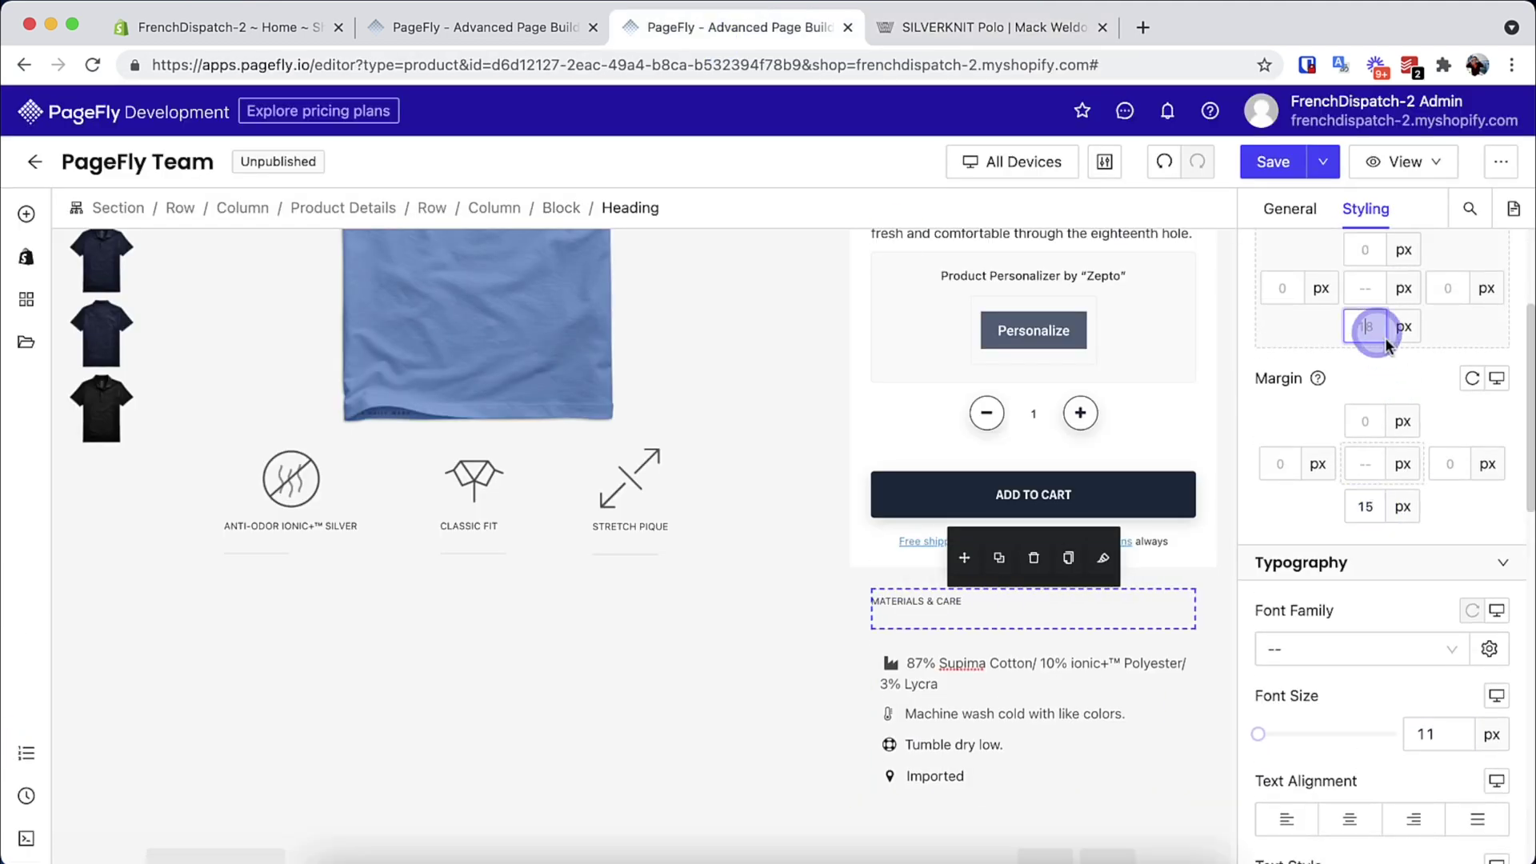
left_click(1369, 328)
Check the list's spacing on the Mack Weldon page, then set the list's padding to 0 and the items' bottom margin to 4 px
key("ctrl+Tab")
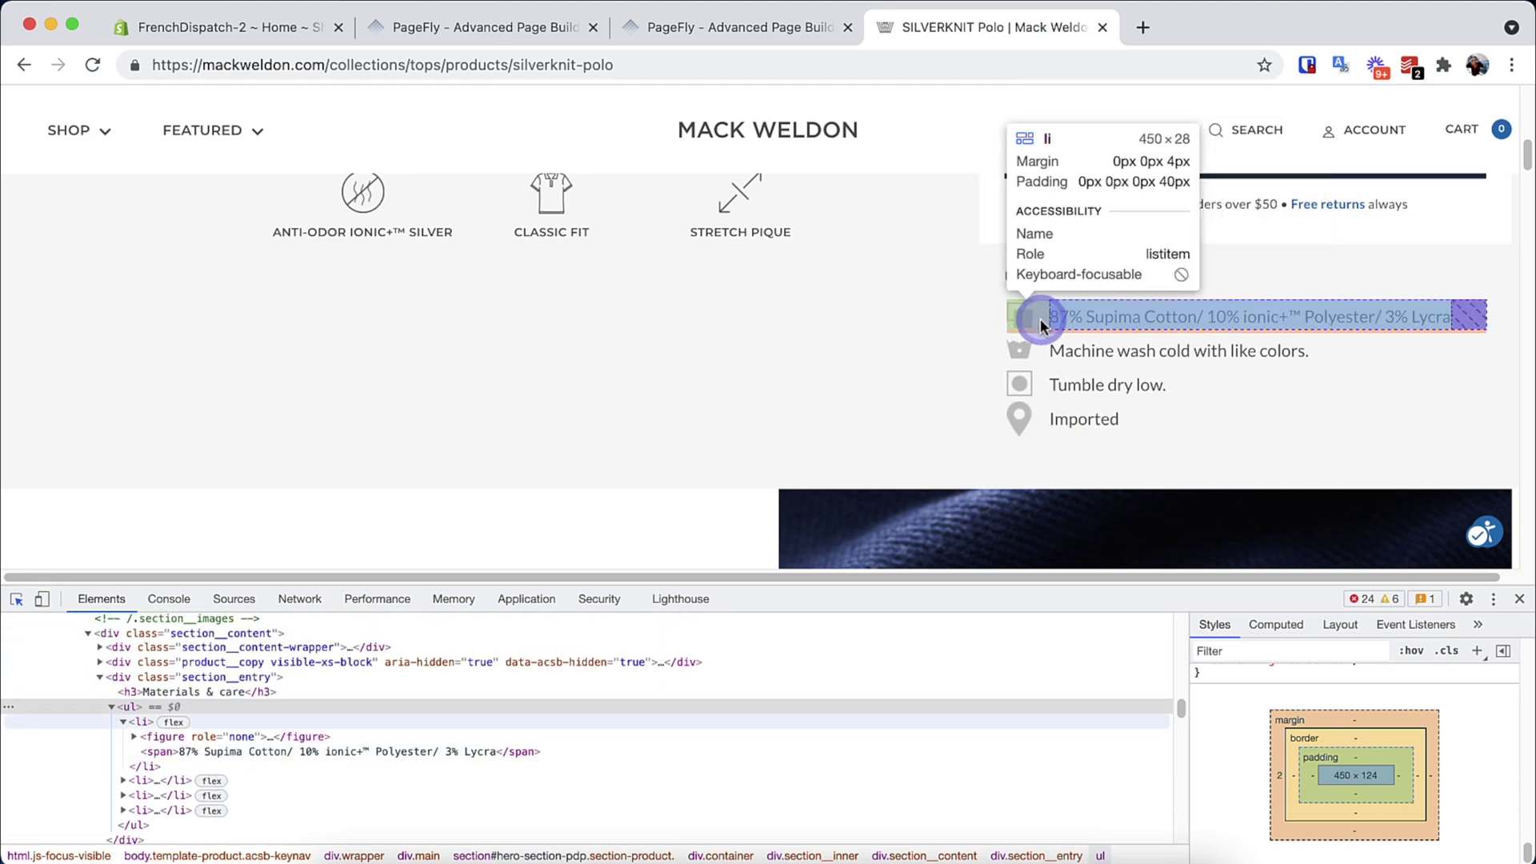
key("ctrl+shift+Tab")
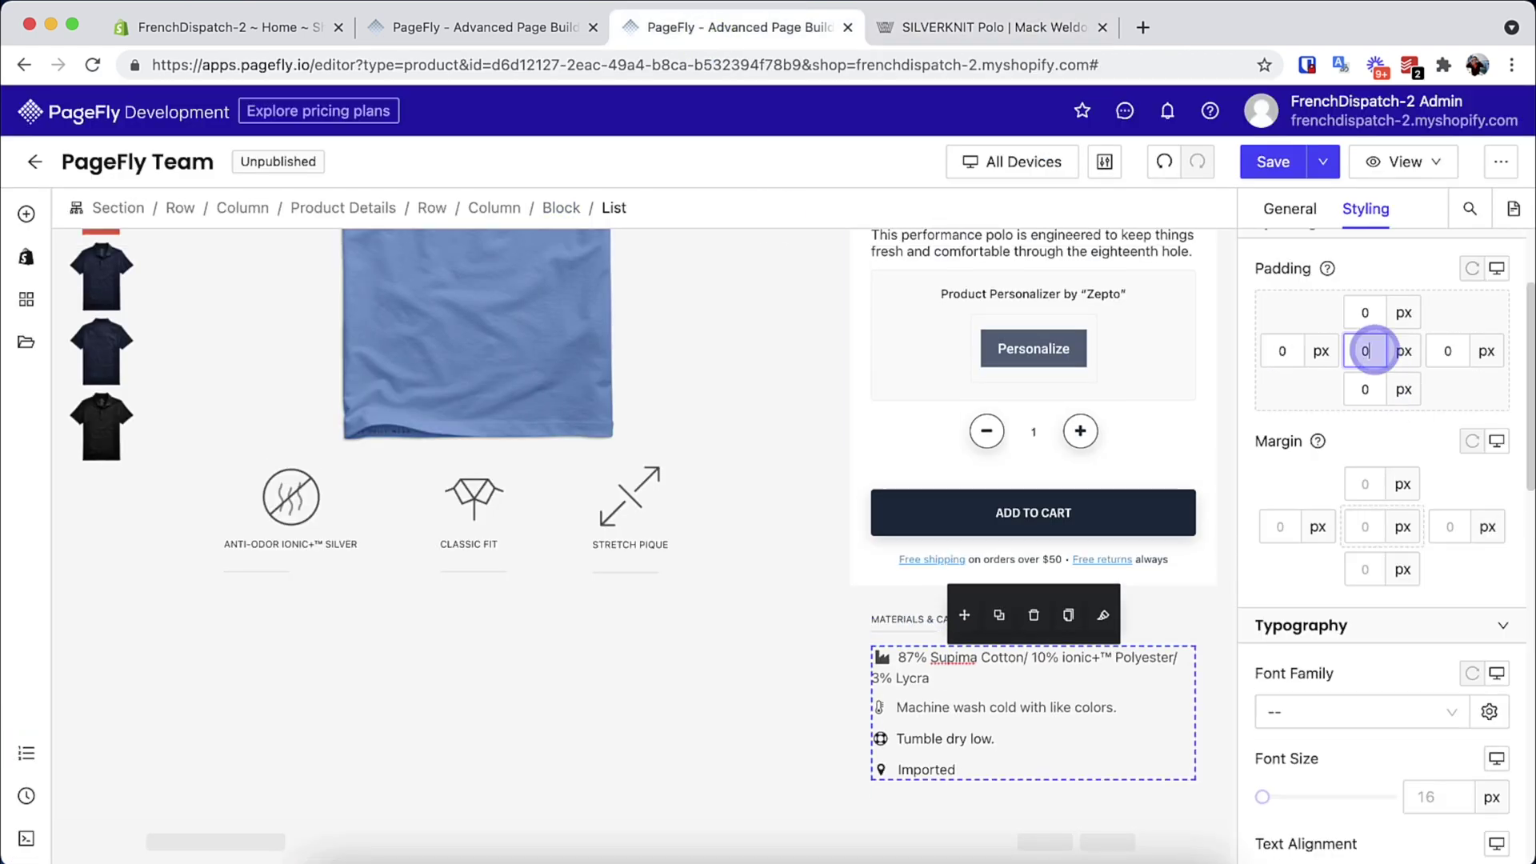
left_click(1365, 570)
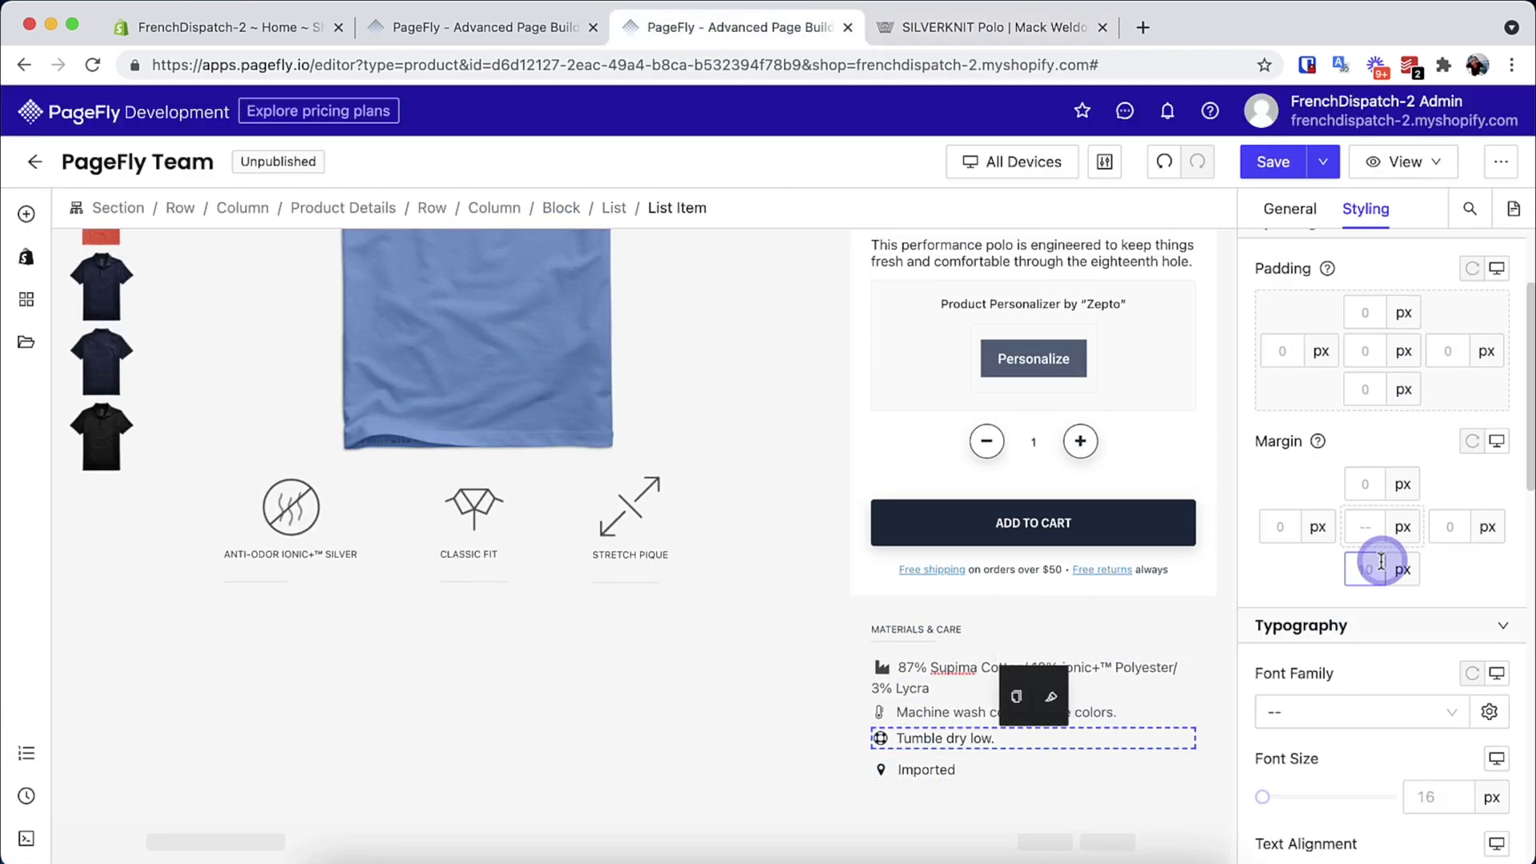
Set the content color of the Materials & Care list items to rgb(85, 85, 85)
left_click(1106, 671)
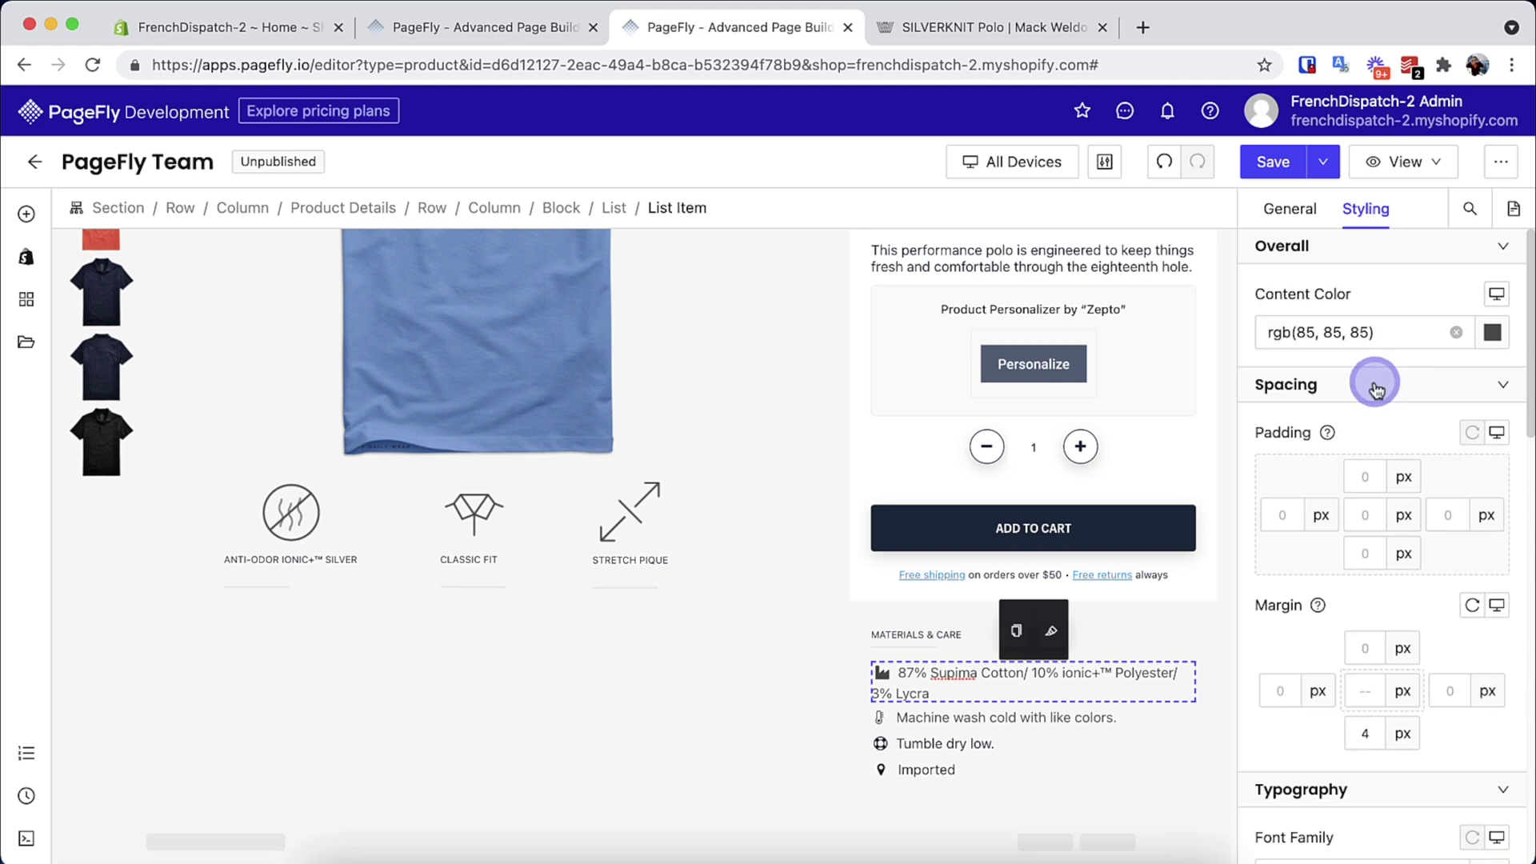
left_click(1091, 714)
left_click(1088, 743)
left_click(1313, 333)
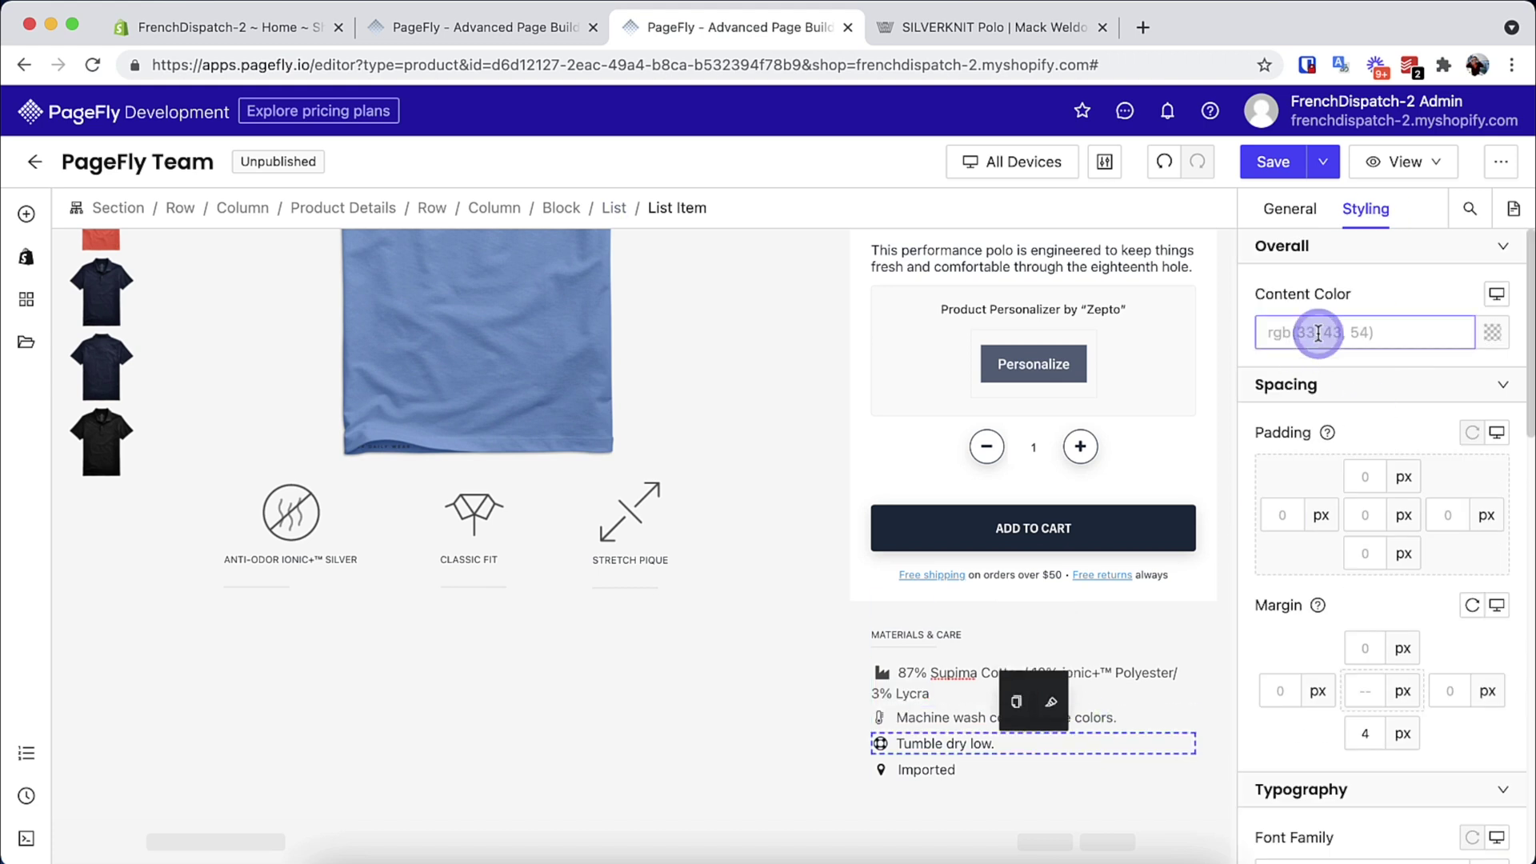
left_click(1051, 770)
left_click(1307, 333)
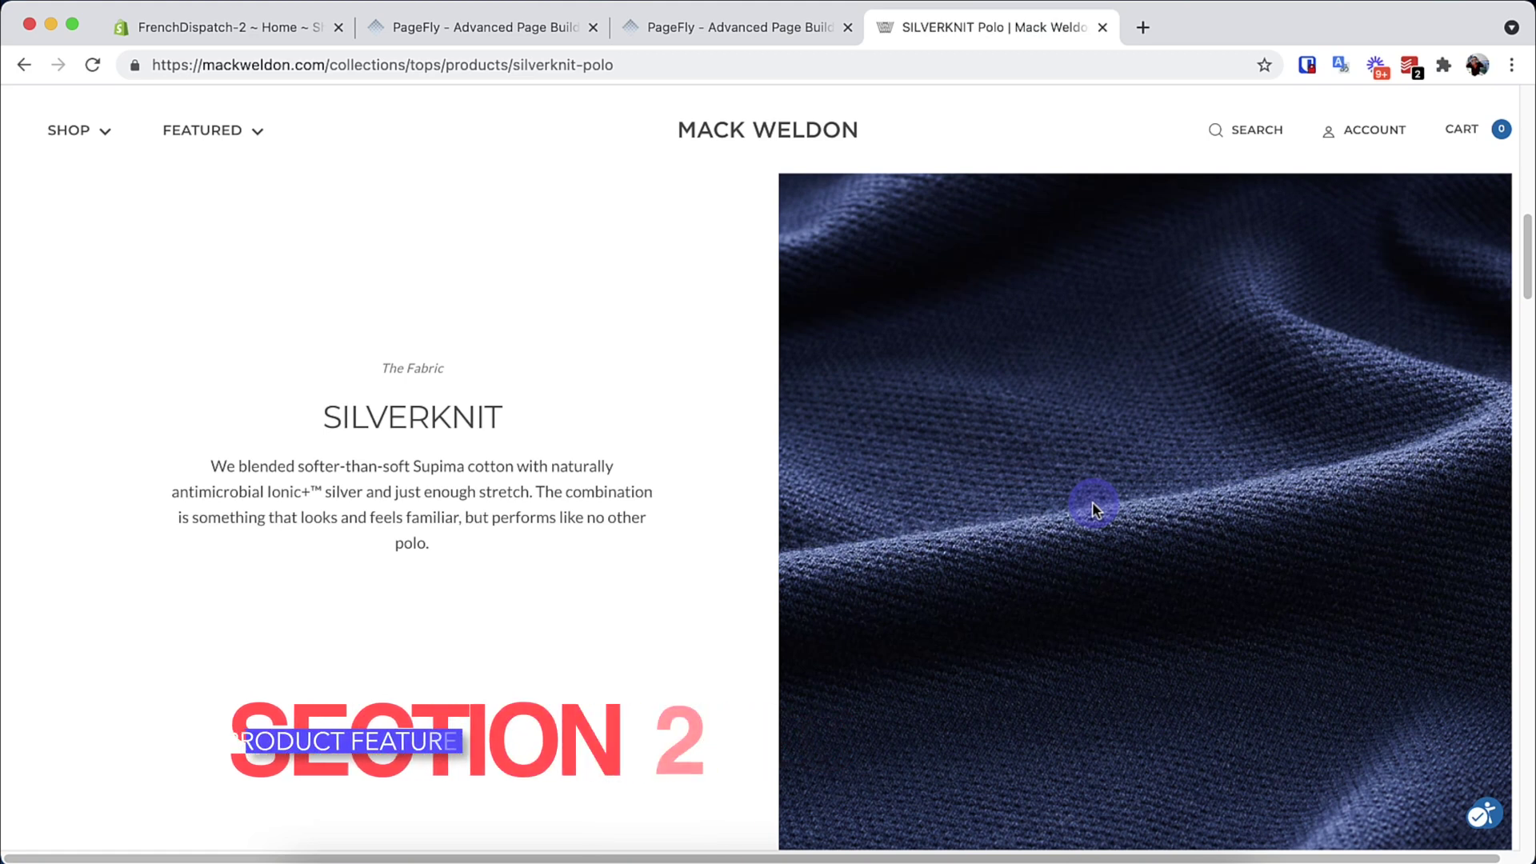
Add a full-width two-column layout section below the product section in the PageFly editor
left_click(749, 32)
left_click(41, 220)
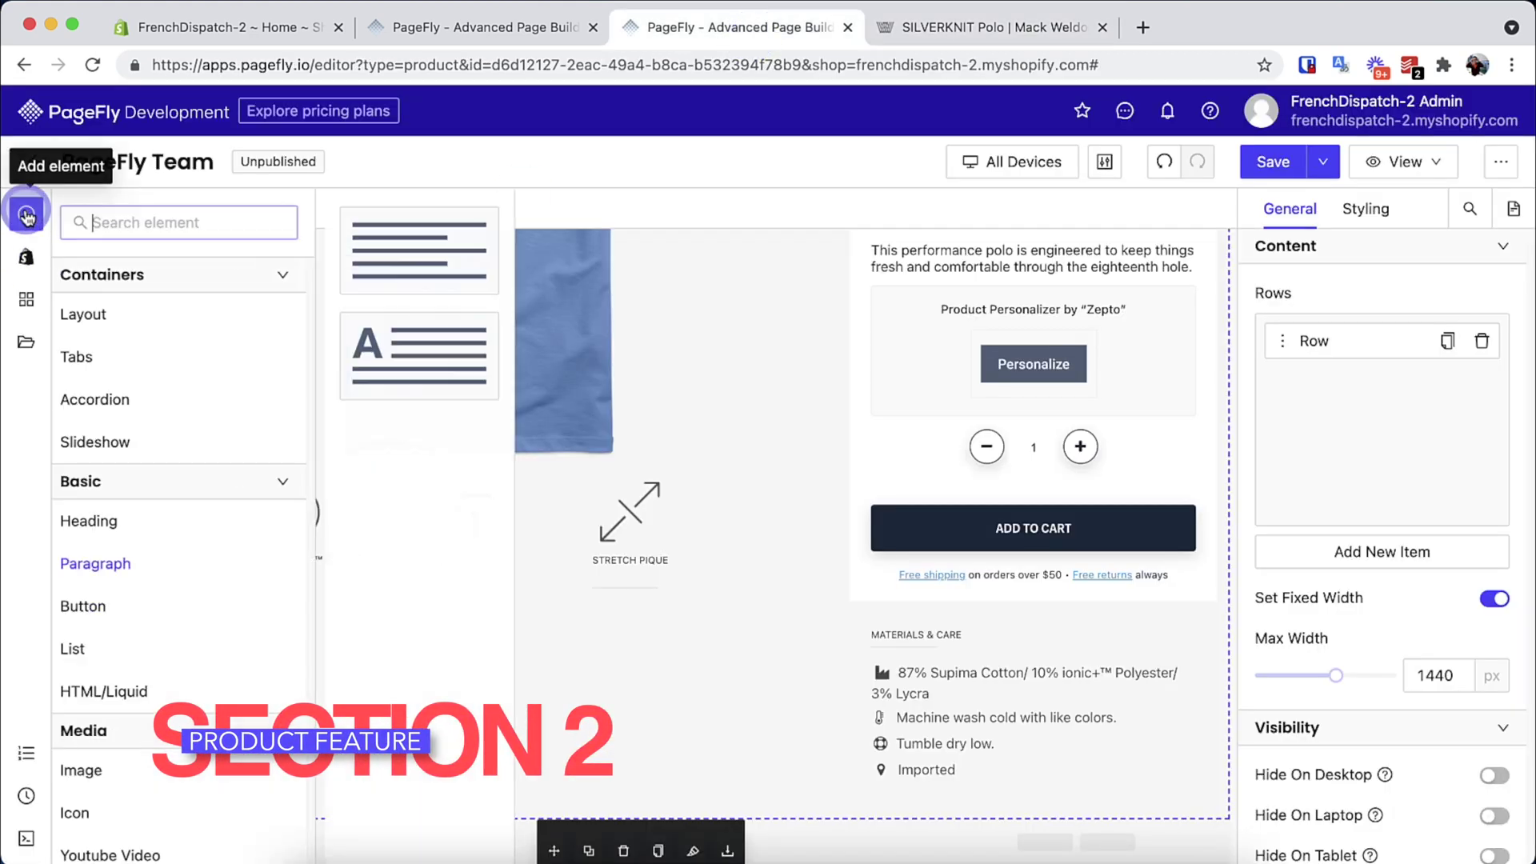
left_click(151, 302)
scroll(404, 426, "down", 3)
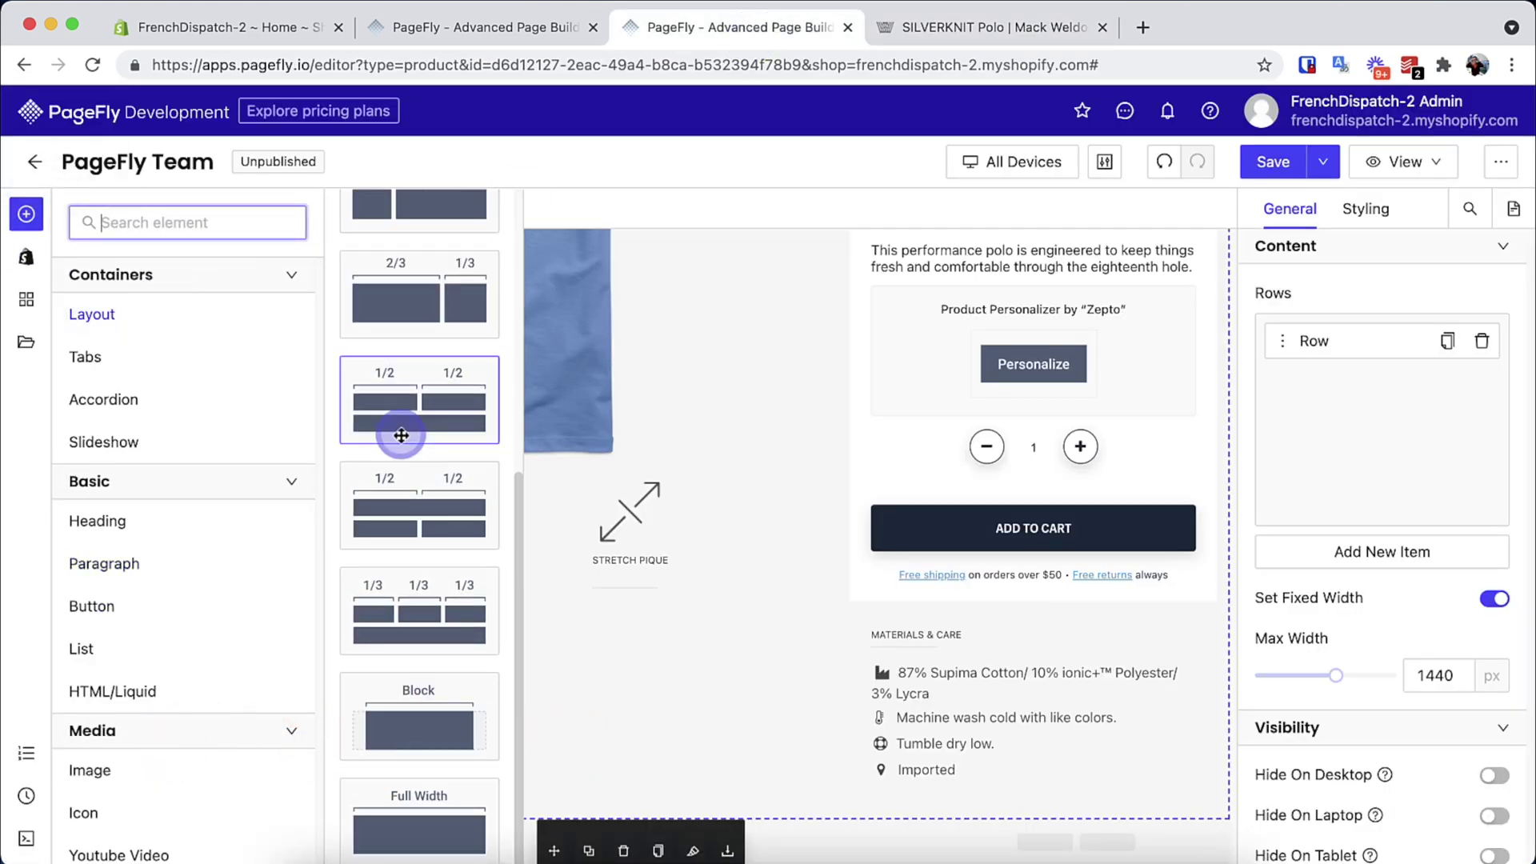
left_click_drag(404, 808, 875, 796)
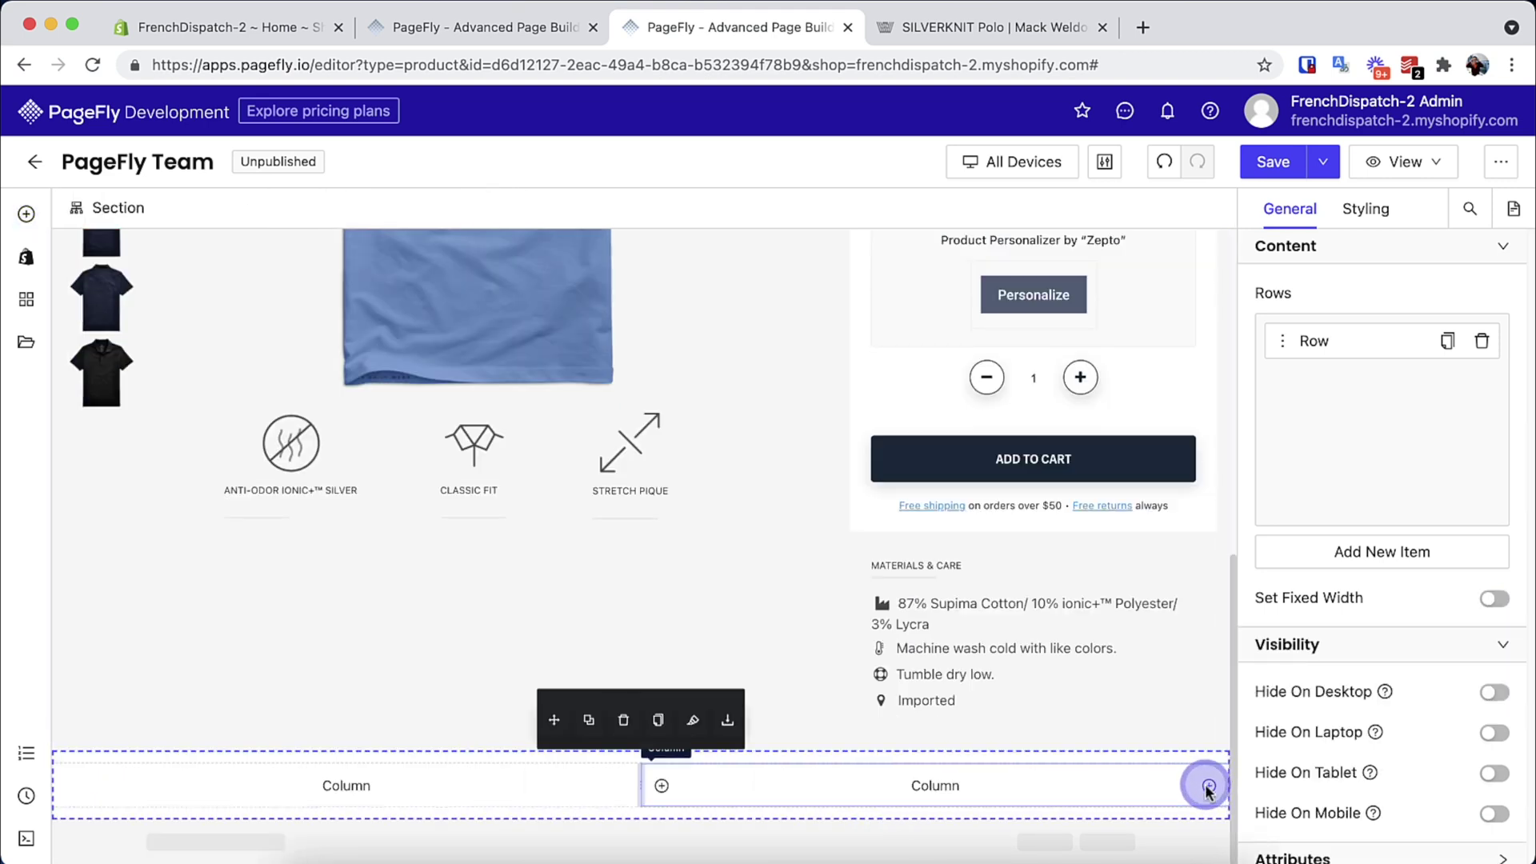
Use the silverknit-fabric image from the image library as the new section's right column background
left_click(1049, 788)
left_click(1376, 229)
scroll(1341, 606, "down", 8)
left_click(1378, 615)
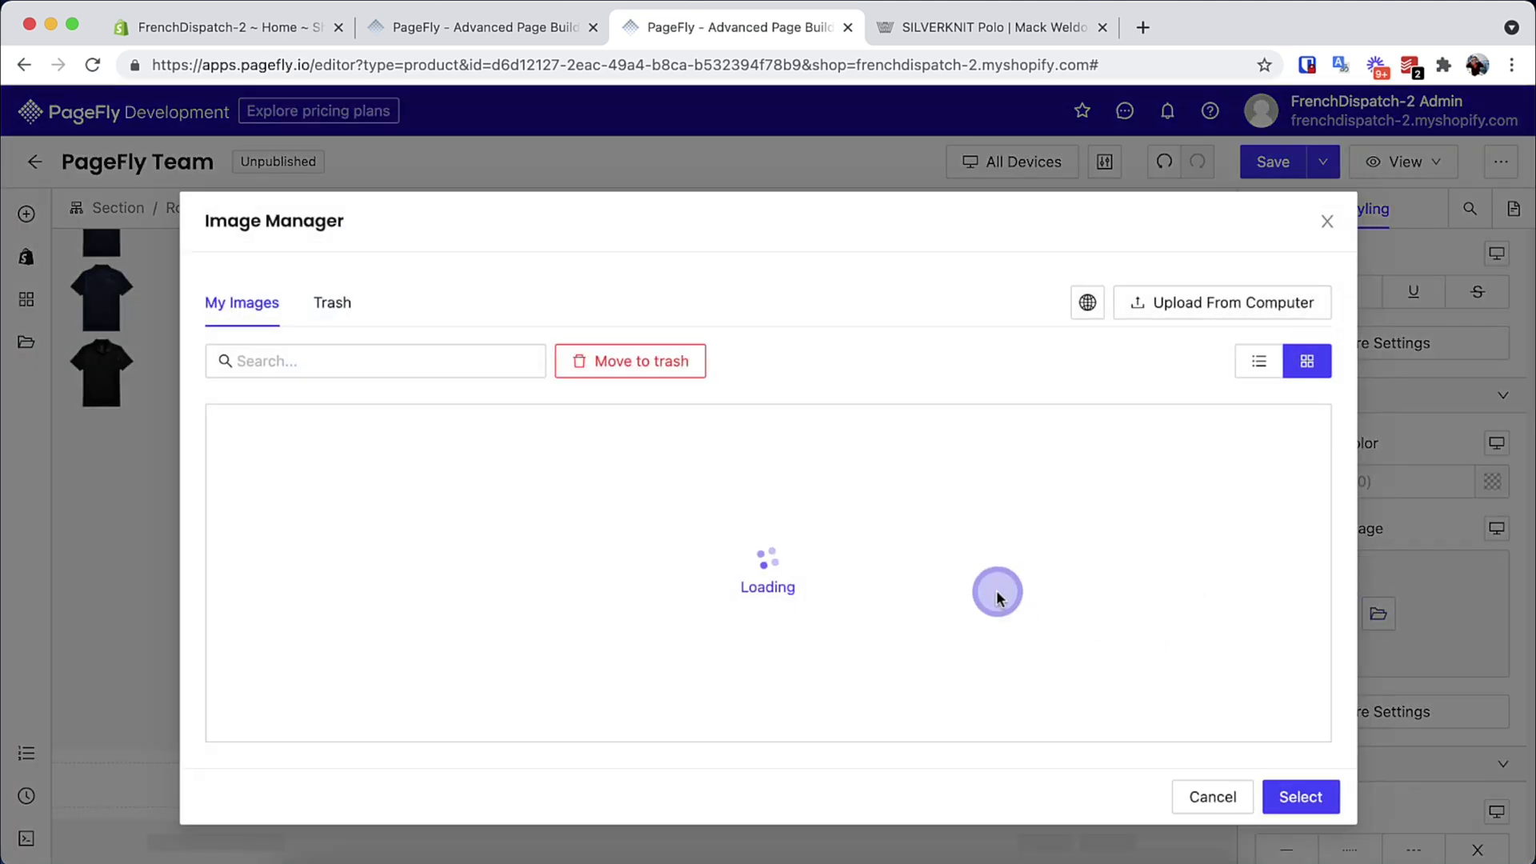
scroll(995, 590, "down", 3)
left_click(1230, 530)
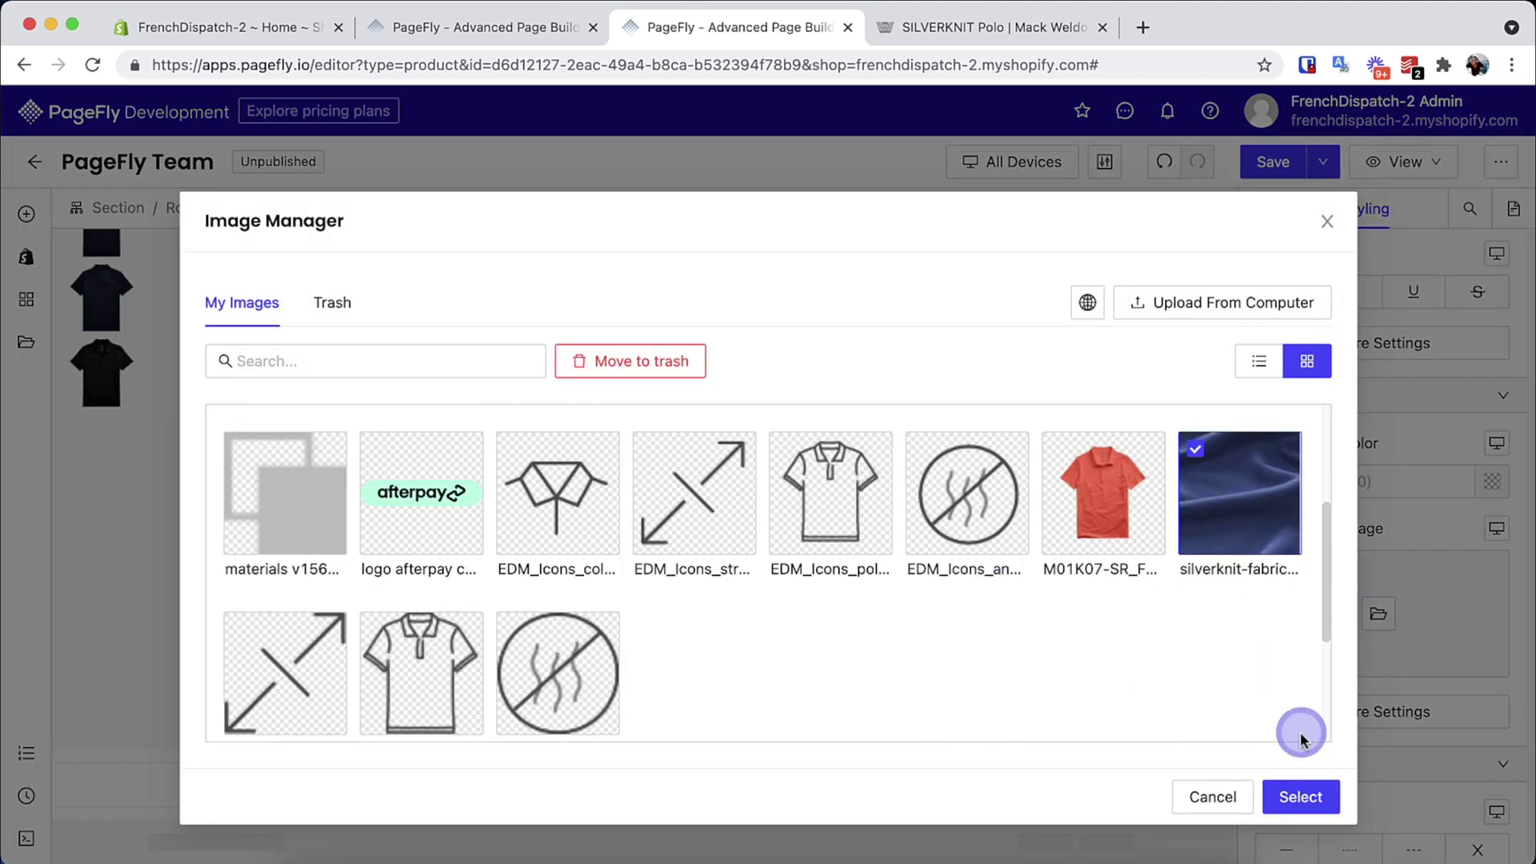
left_click(1304, 797)
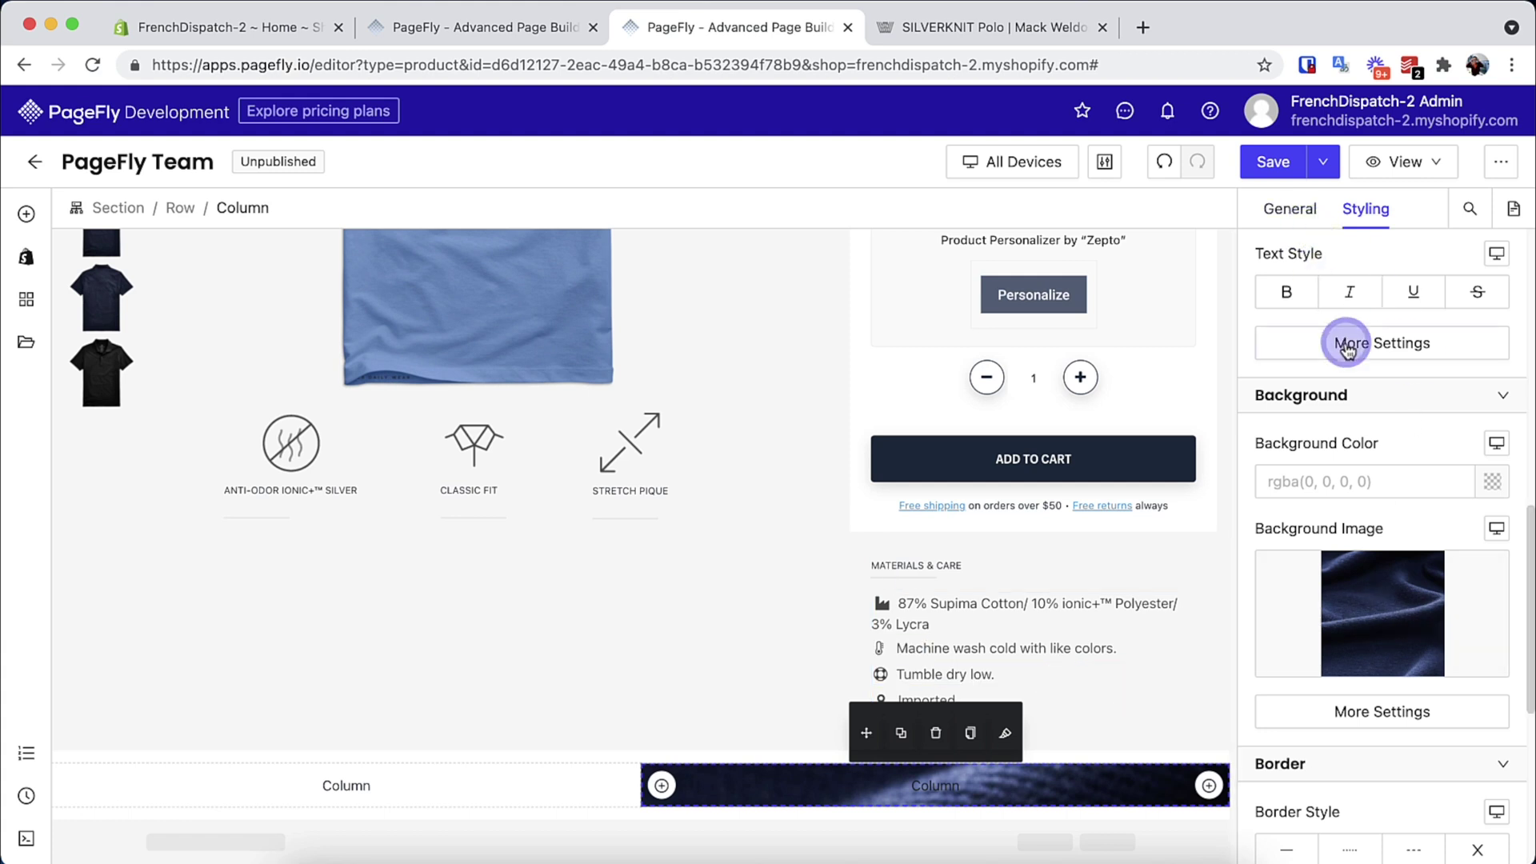
Set the height of the fabric image column to 658 px
scroll(1348, 344, "up", 4)
left_click(1289, 208)
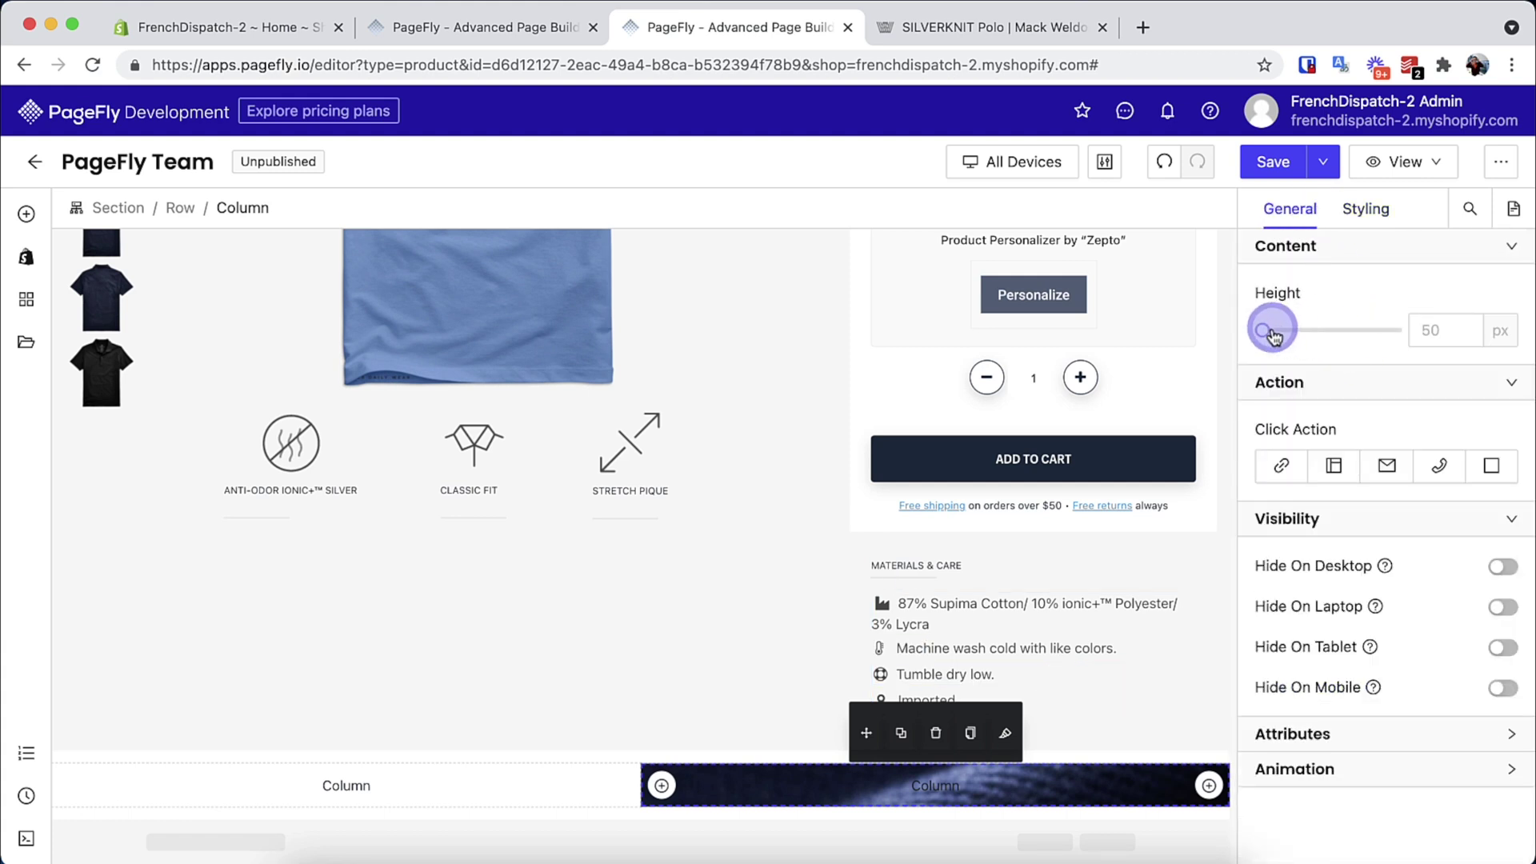
left_click_drag(1272, 335, 1359, 340)
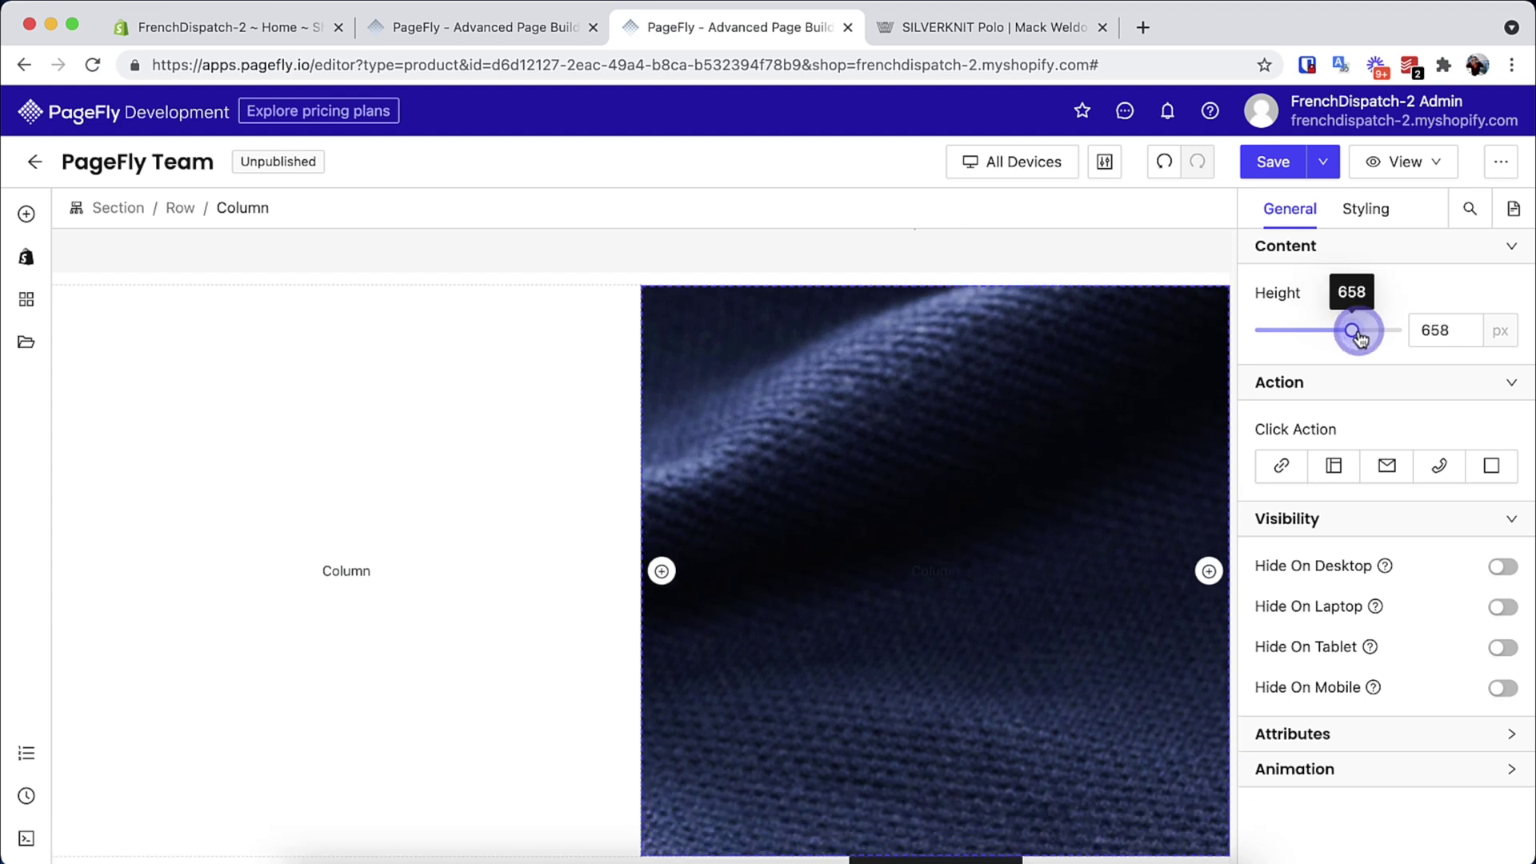
Center the column's background image, set its size to Cover and turn off its repeat
left_click(1366, 208)
scroll(1400, 480, "down", 10)
left_click(1392, 412)
left_click(1085, 298)
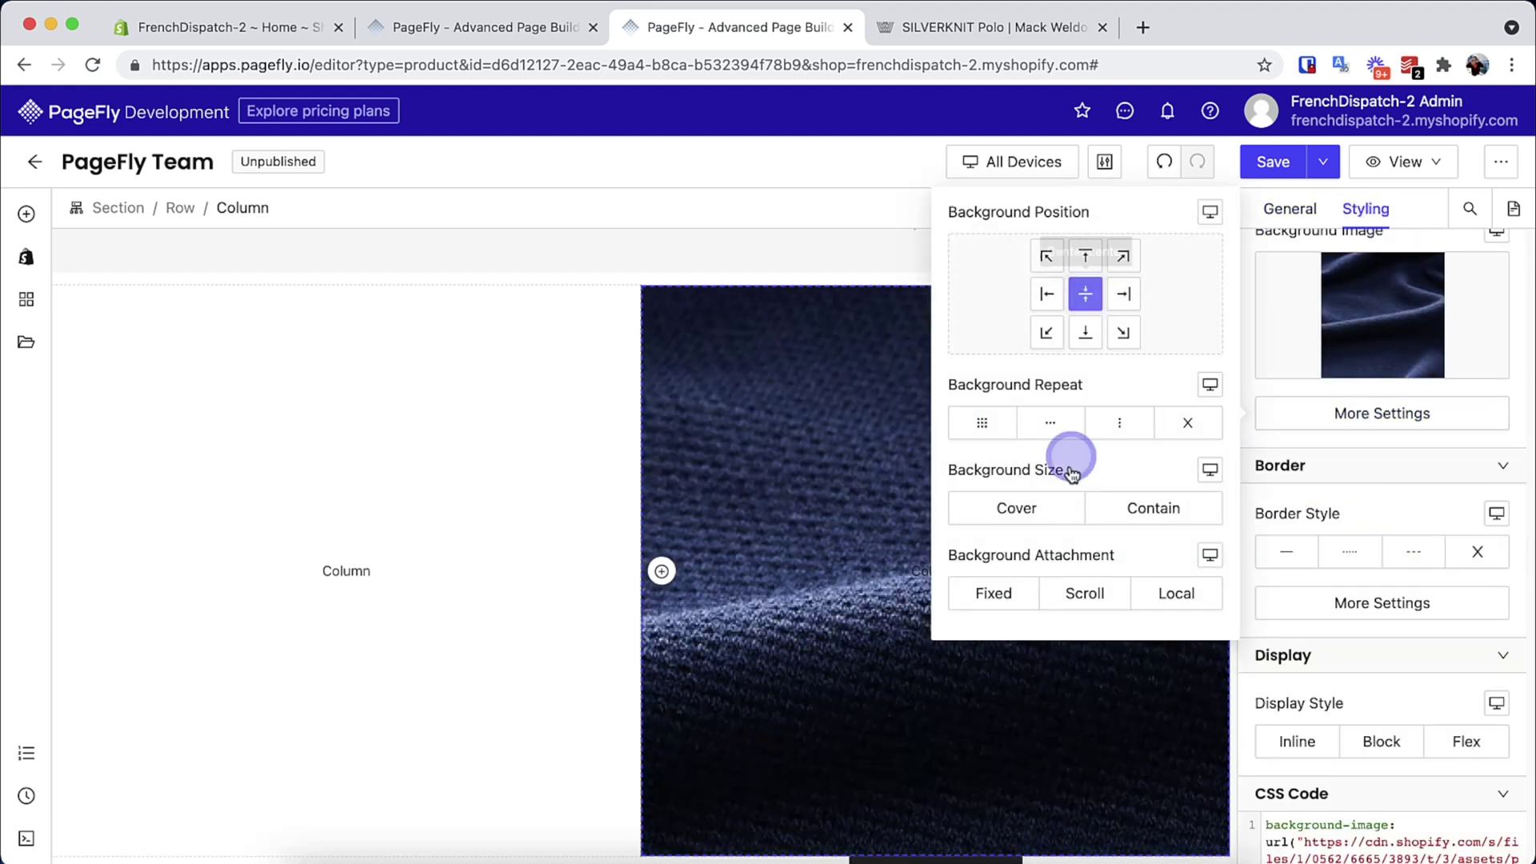
left_click(1044, 509)
left_click(1339, 478)
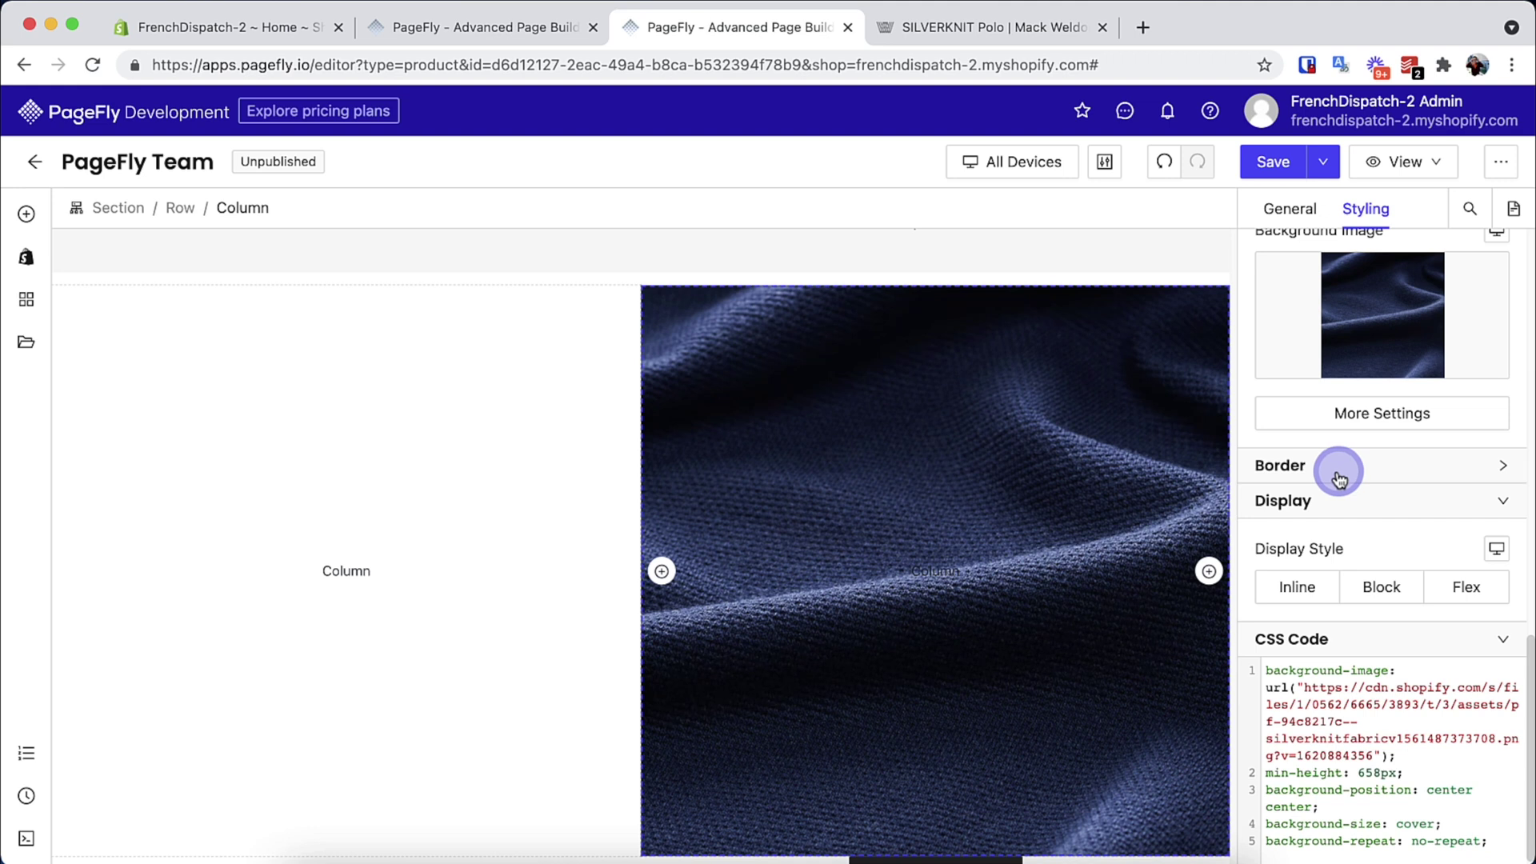
Add two Heading elements and a Paragraph element below them to the empty column beside the fabric image
left_click(27, 216)
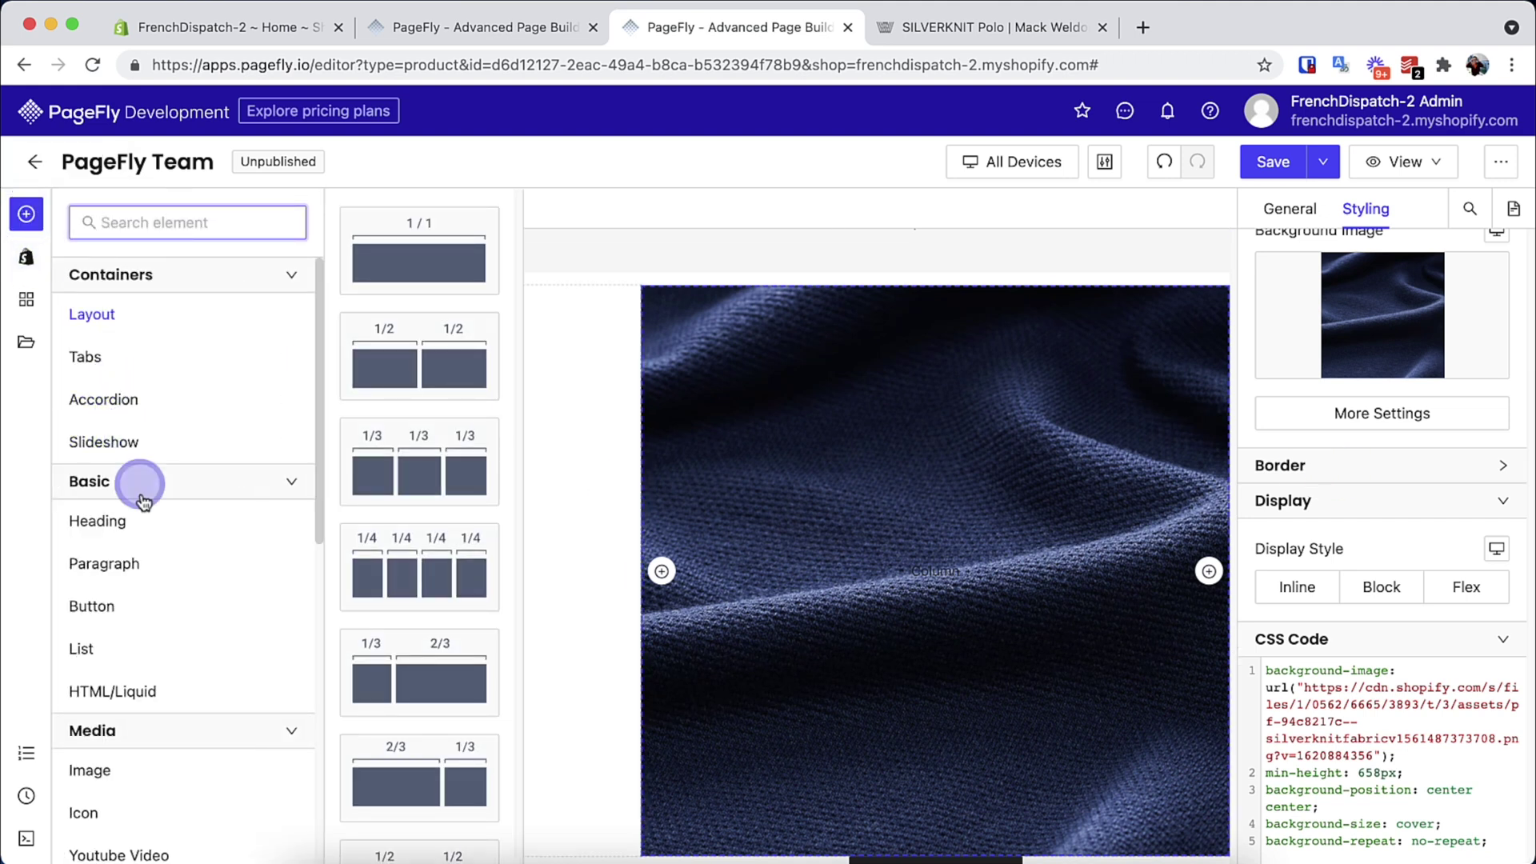
left_click(69, 521)
left_click_drag(446, 300, 387, 487)
left_click(28, 217)
left_click_drag(414, 346, 223, 364)
left_click(24, 213)
left_click(177, 547)
left_click_drag(416, 249, 226, 476)
Set the fabric row's content position to the centre, both horizontally and vertically
left_click(179, 209)
left_click(1297, 211)
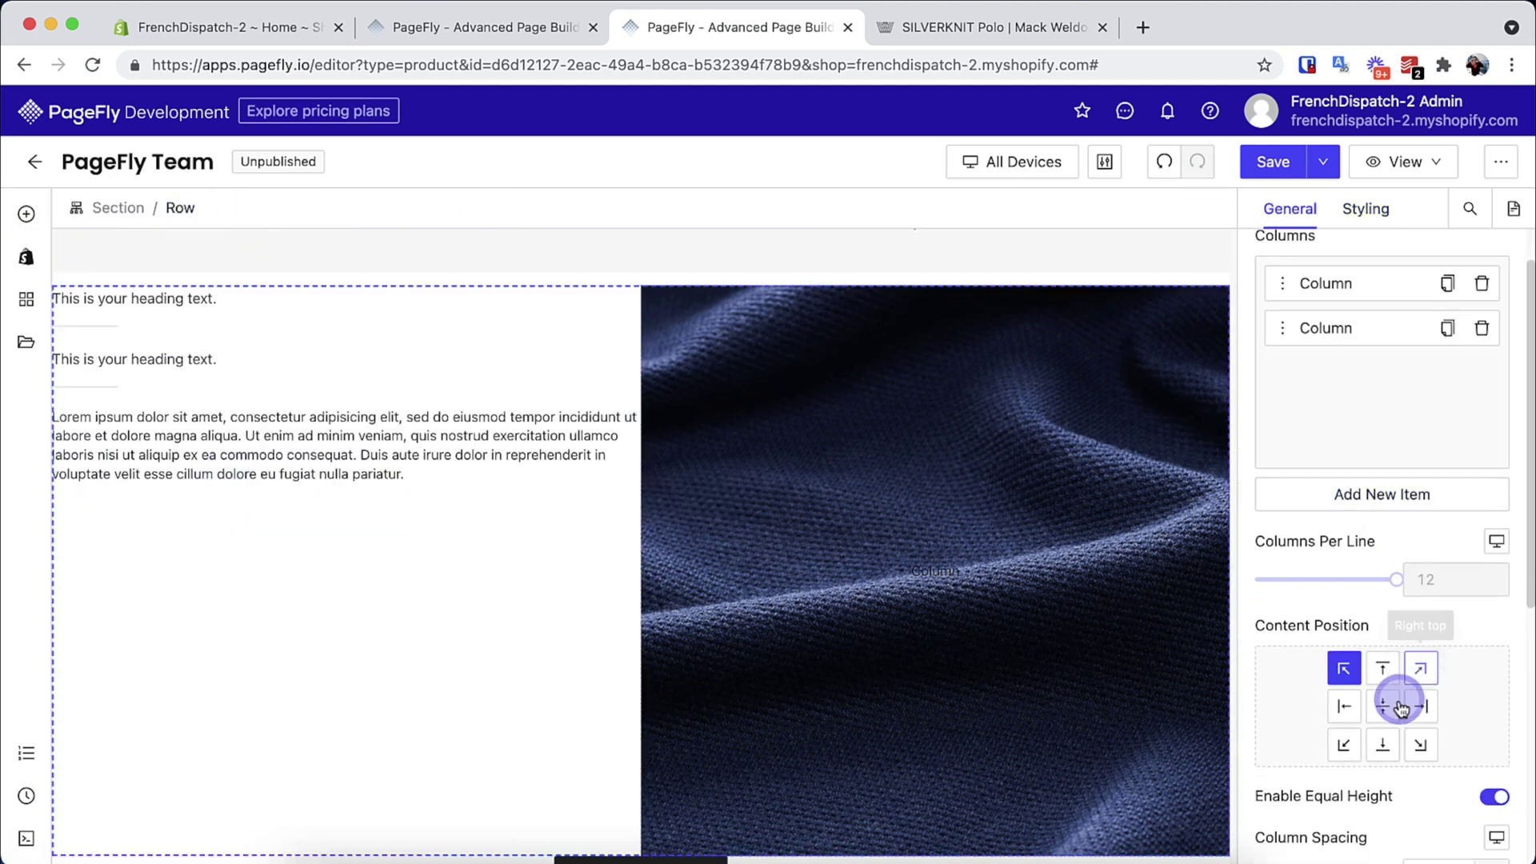
left_click(1382, 704)
Replace the first heading's text with "The fabric", copied from the Content note in Notes
left_click(206, 488)
key("super+Tab")
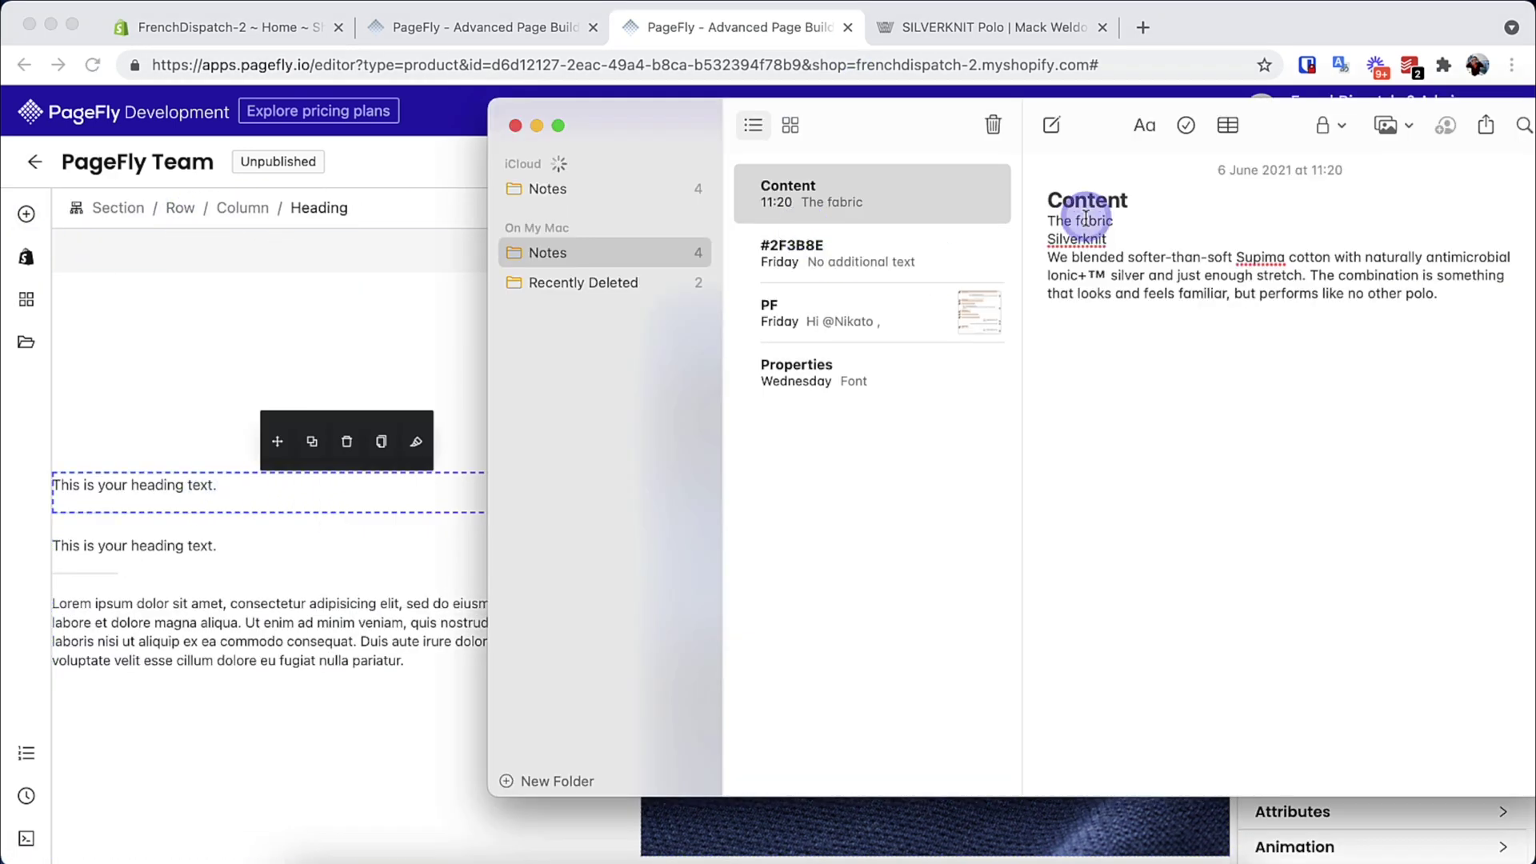
left_click(162, 495)
Replace the second heading's text with "Silverknit", copied from the Content note in Notes
key("super+Tab")
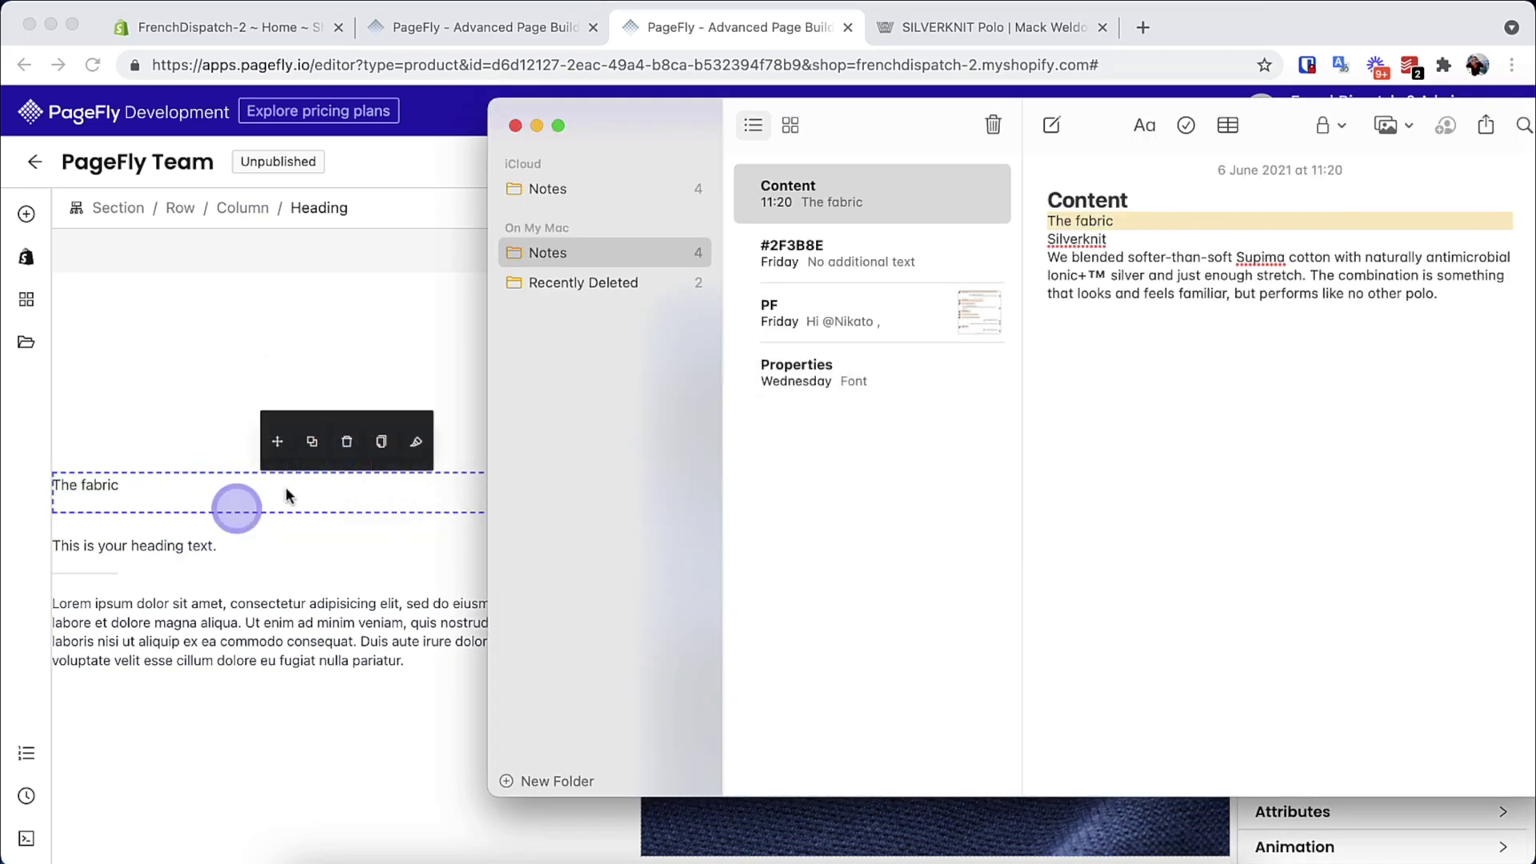
double_click(1089, 250)
key("super+c")
left_click(154, 542)
key("super+a")
key("super+v")
Replace the paragraph's placeholder with the Supima cotton description copied from the Content note in Notes
key("super+Tab")
triple_click(1104, 272)
key("super+c")
key("super+Tab")
left_click(229, 617)
key("super+a")
key("super+v")
Centre the text of the "The fabric" heading
left_click(136, 513)
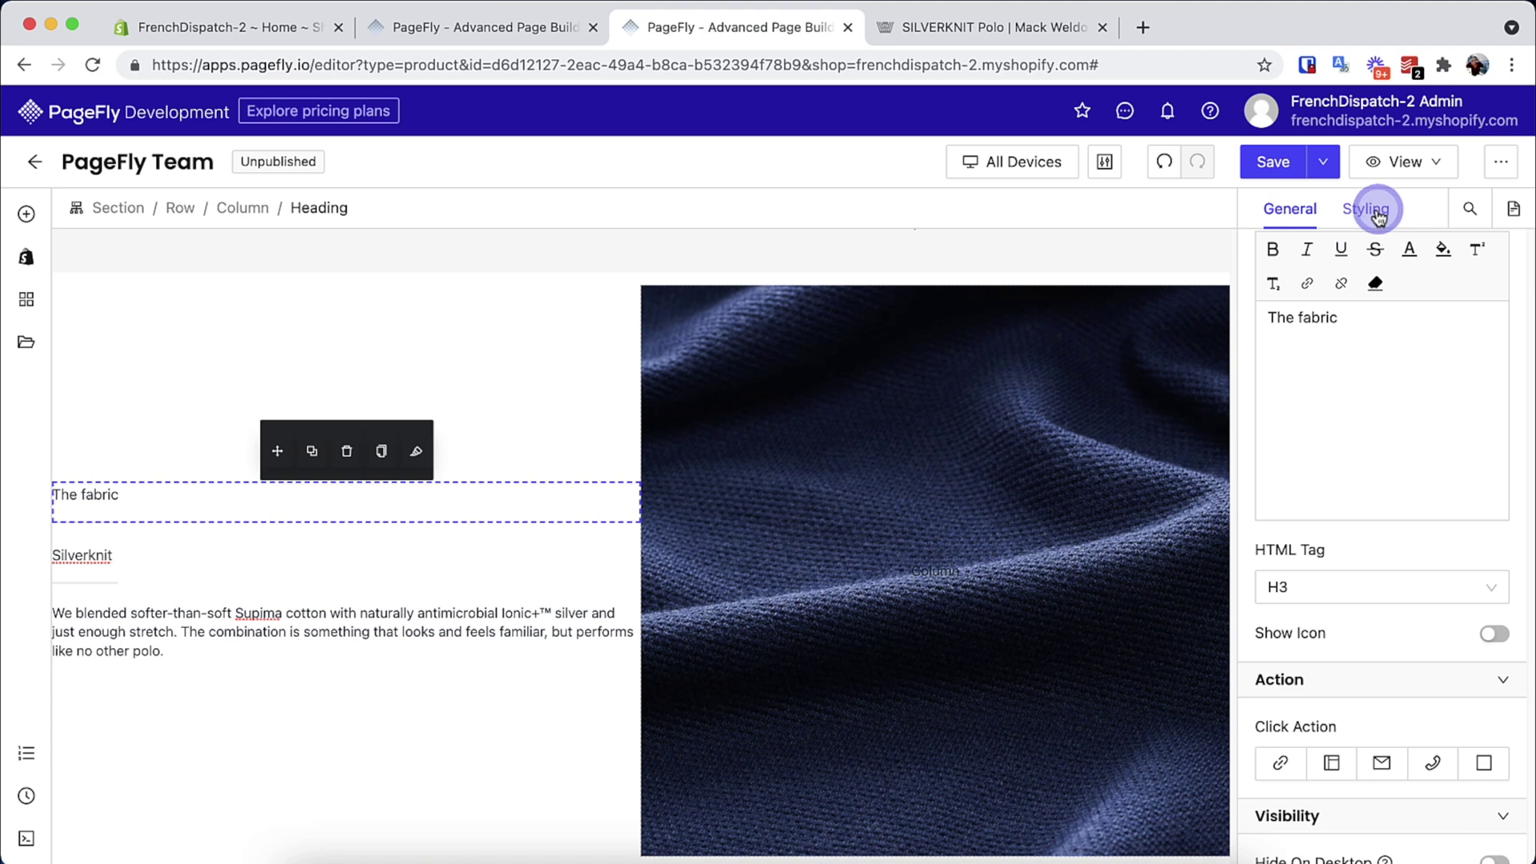
left_click(1368, 210)
scroll(1372, 584, "down", 1)
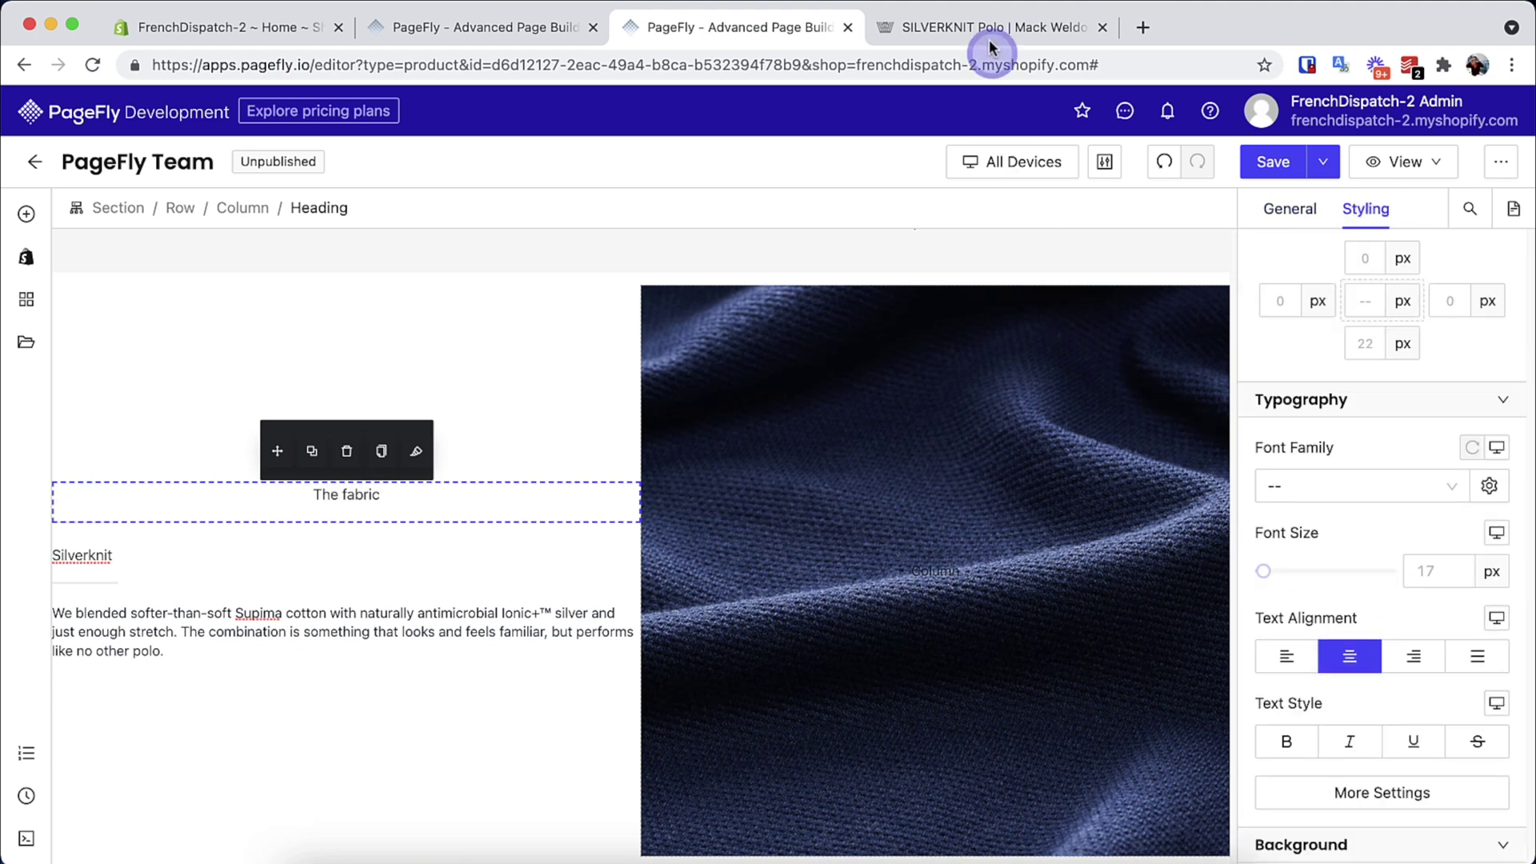
Inspect the reference page's "The Fabric" heading and match its font size, with bottom padding 0 px and bottom margin 19 px
left_click(987, 37)
right_click(430, 376)
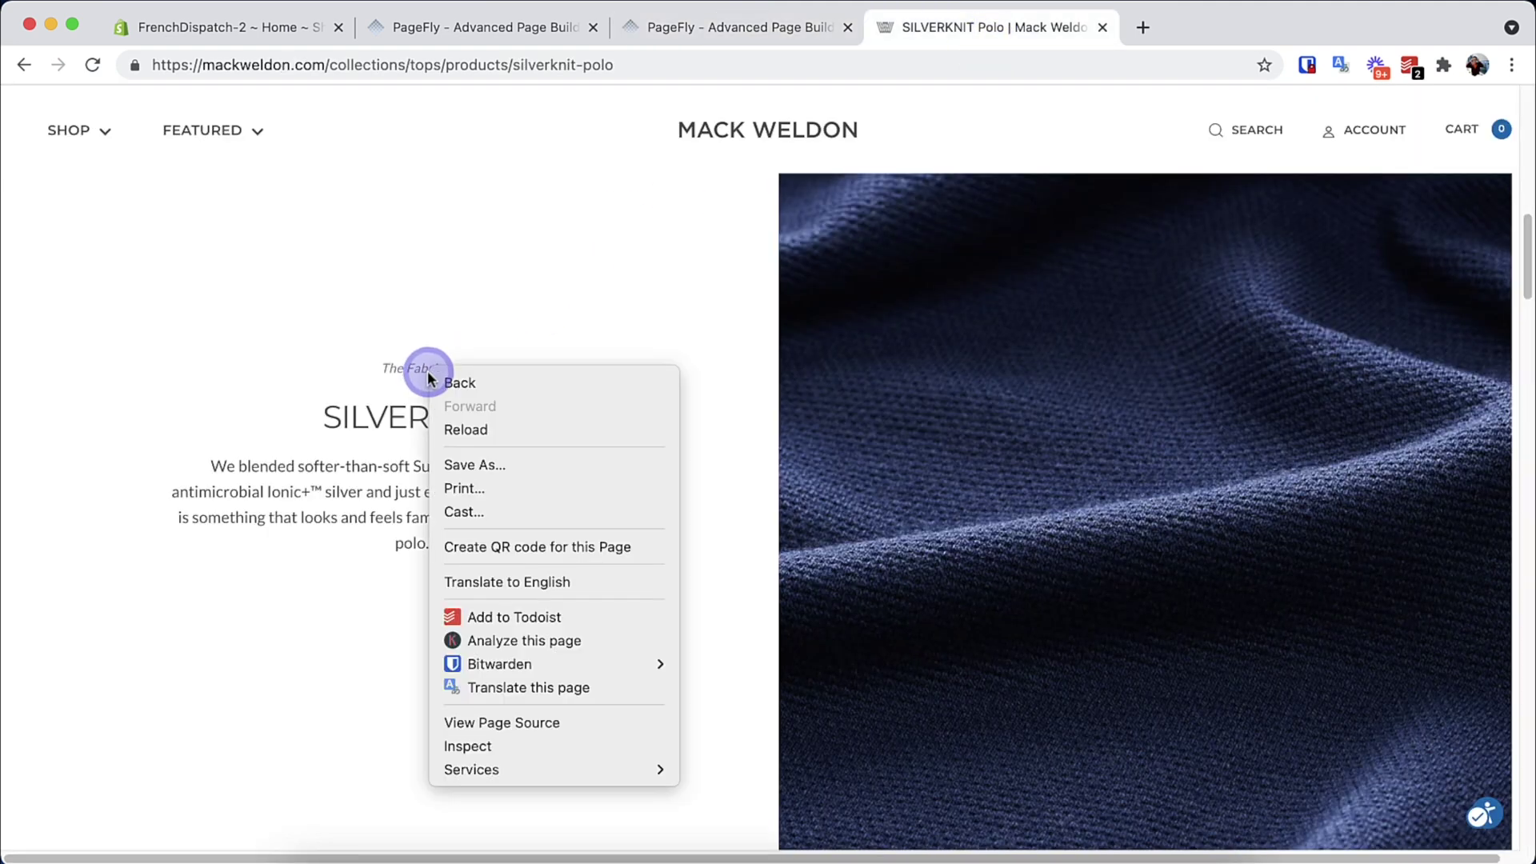
left_click(530, 744)
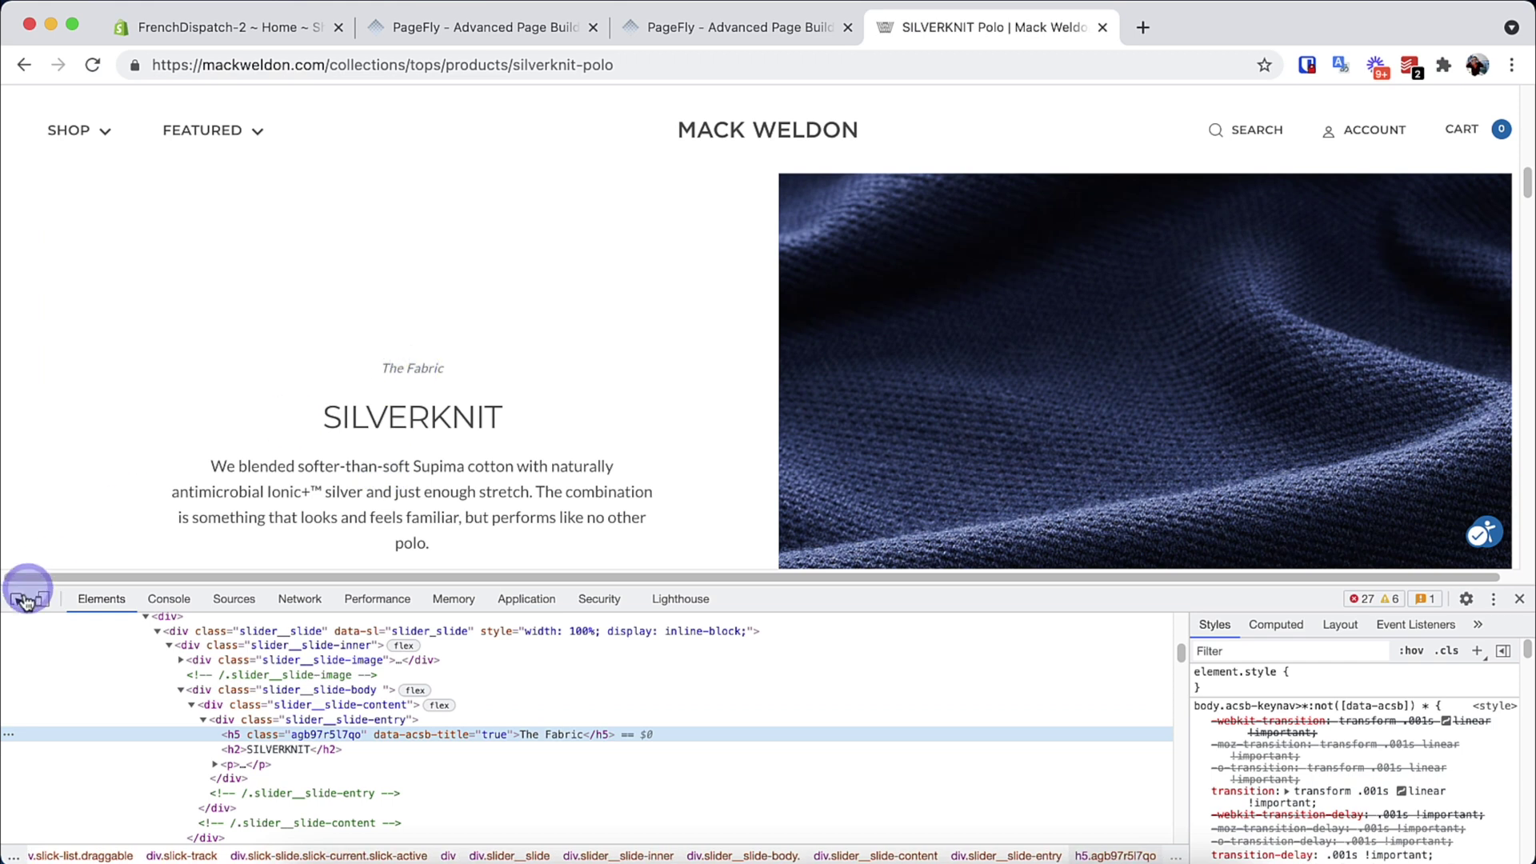
left_click(24, 600)
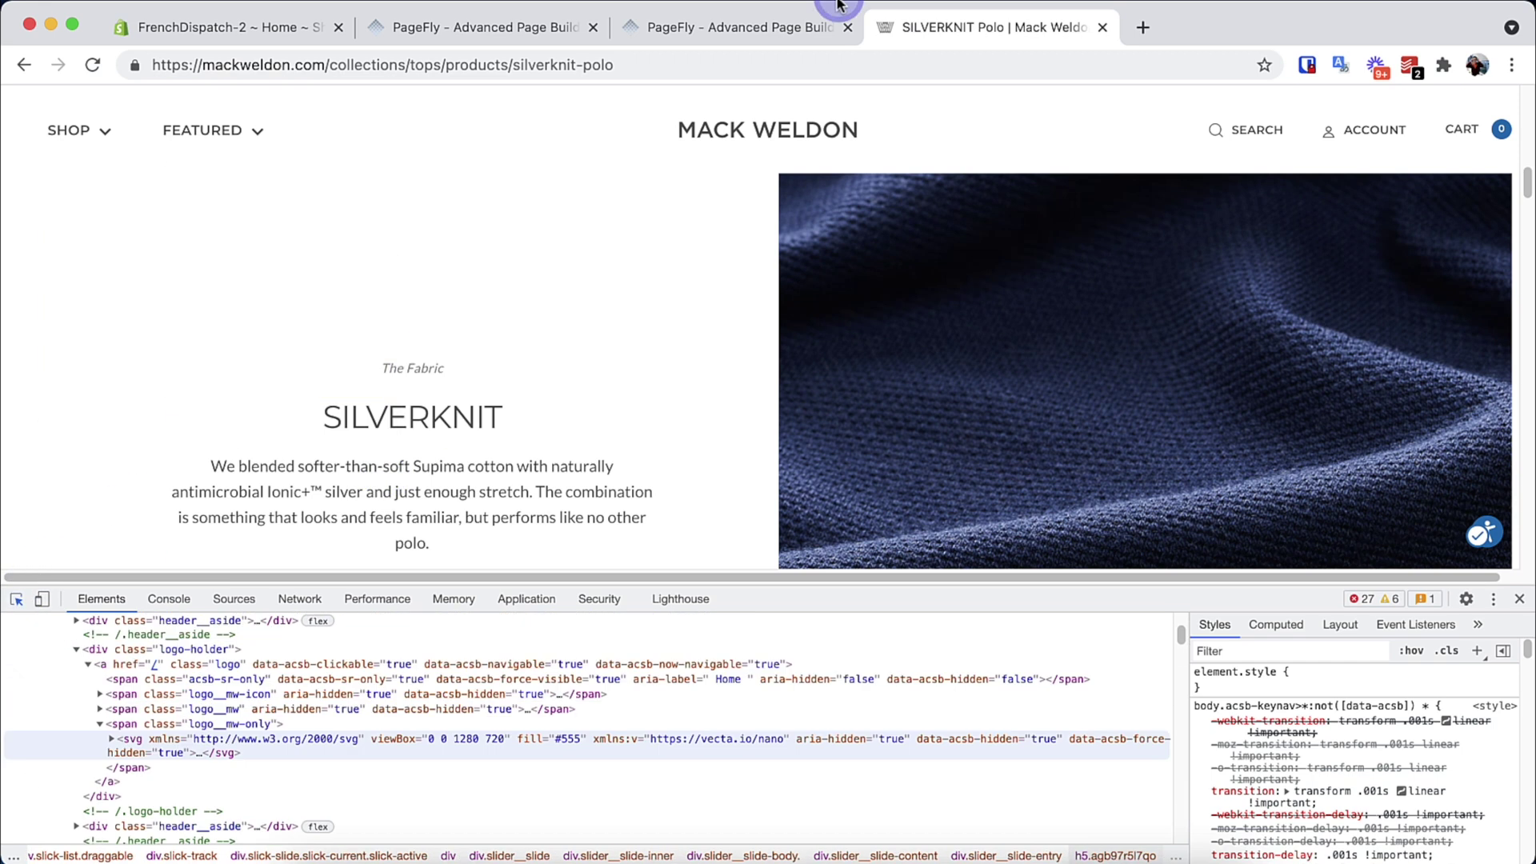
left_click(734, 27)
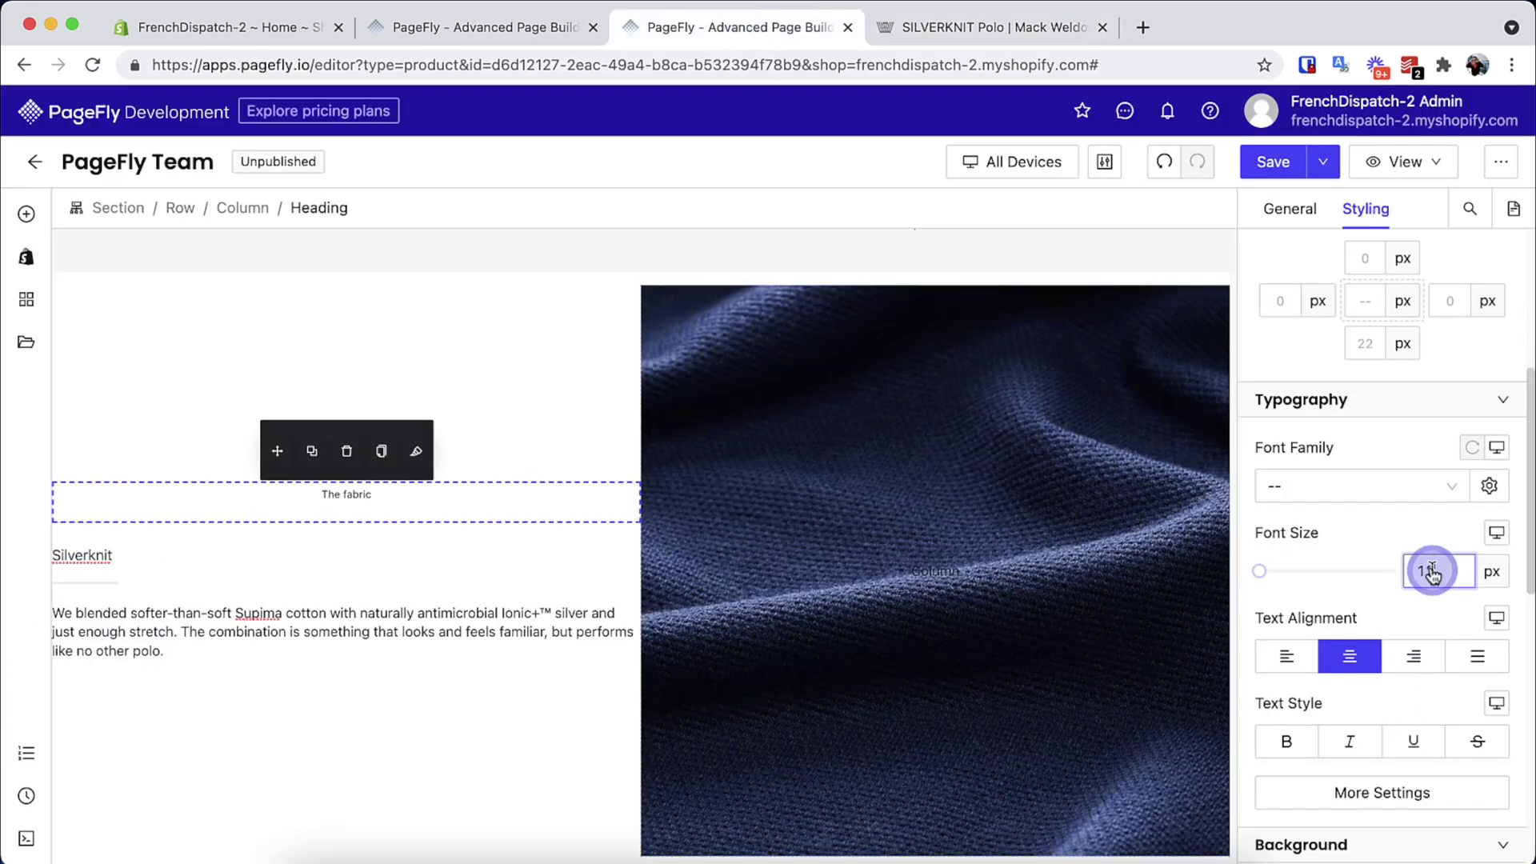
scroll(1378, 314, "up", 5)
type("8")
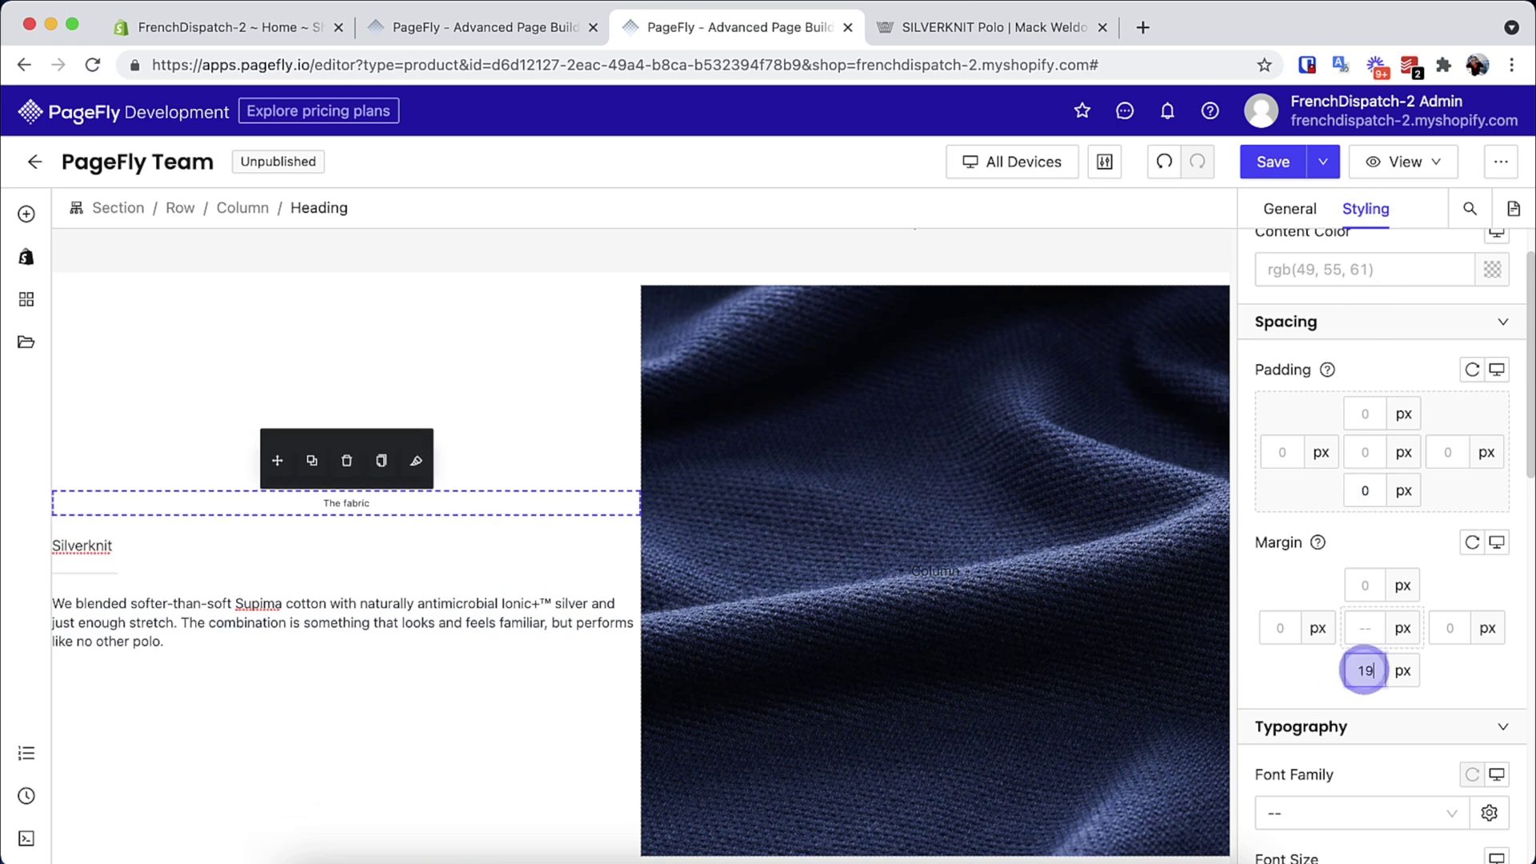
Match the Silverknit heading to the reference page with font size 30 px, bottom padding 0 px and bottom margin 14 px
left_click(151, 545)
left_click(929, 36)
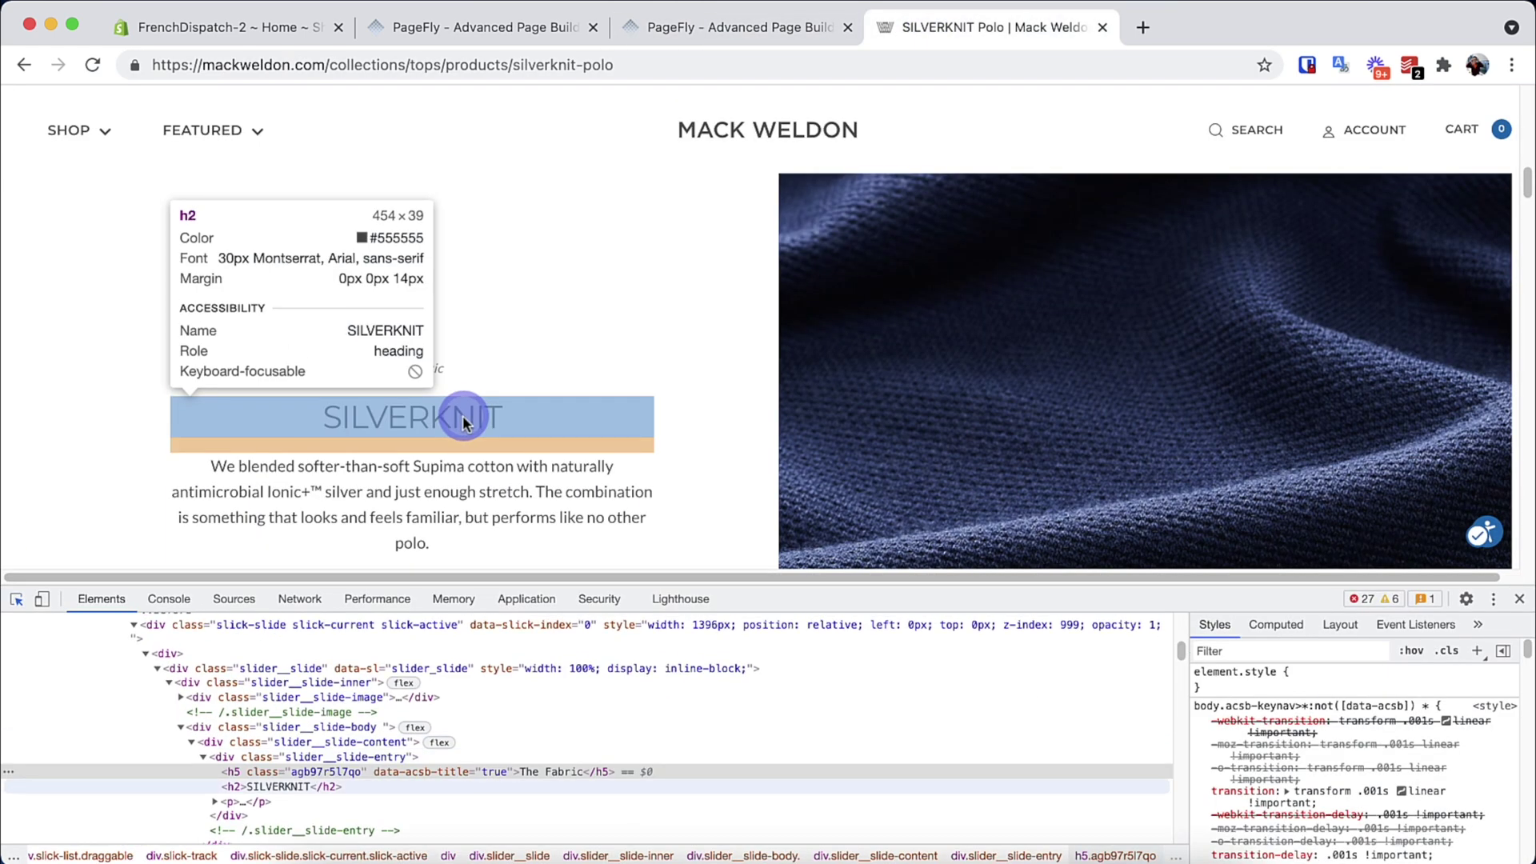
left_click(732, 27)
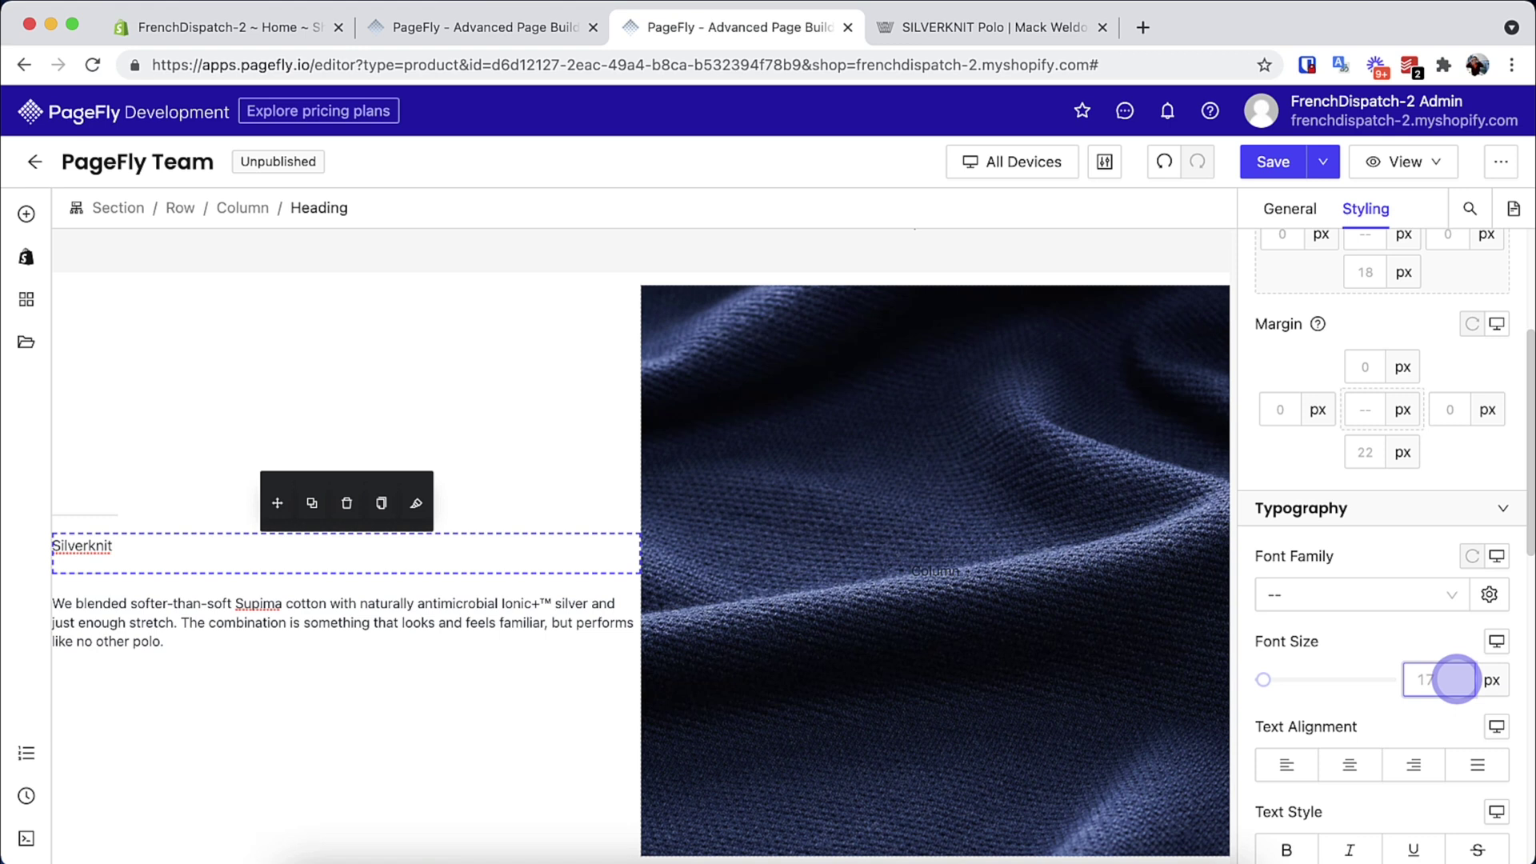
type("30")
scroll(1402, 455, "up", 1)
double_click(1365, 493)
type("14")
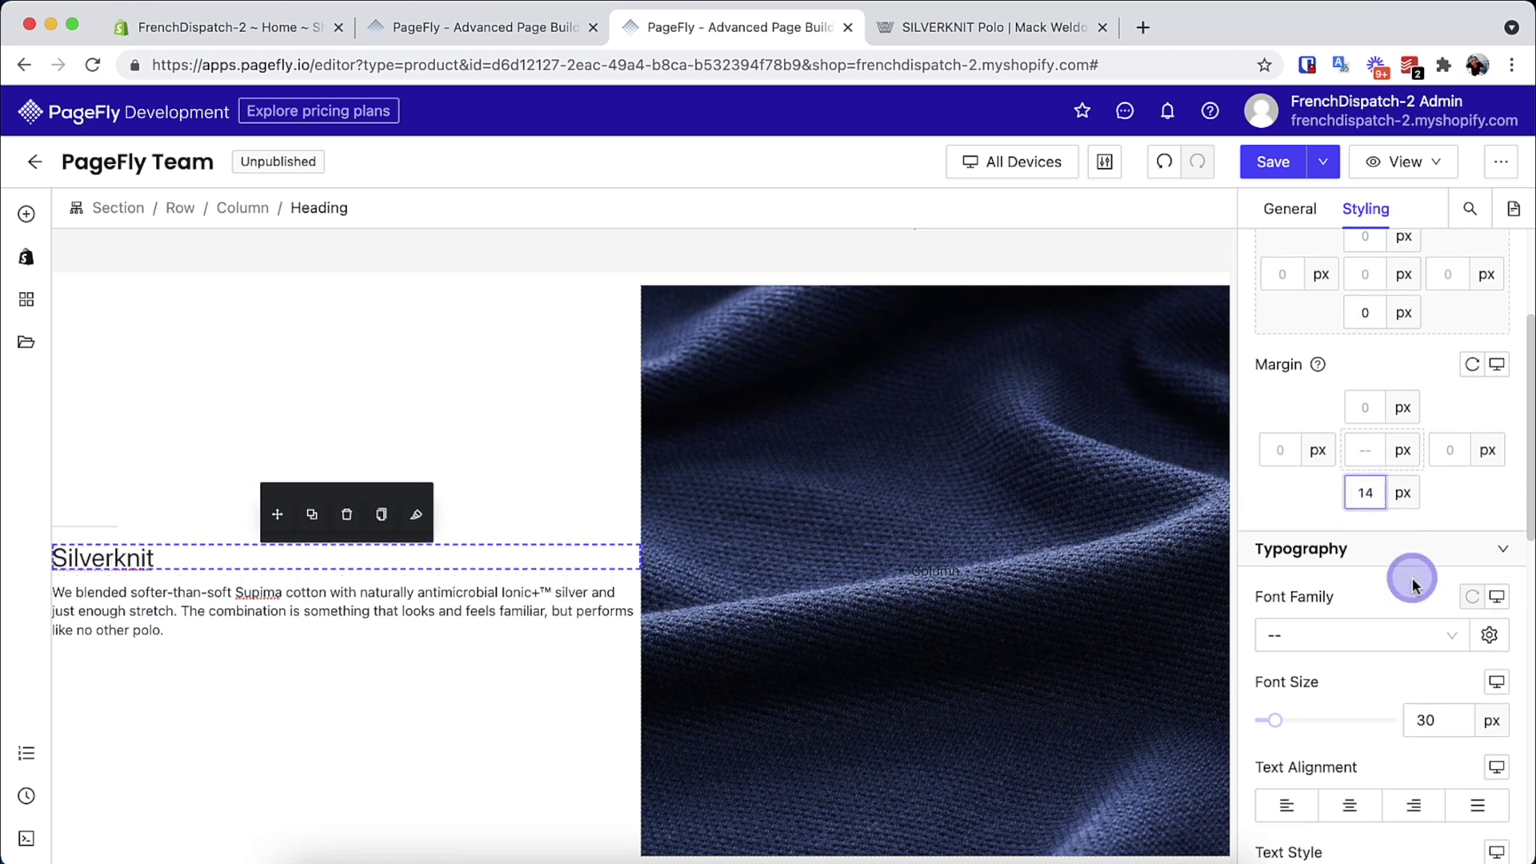
Centre the Silverknit heading and transform its text to uppercase
scroll(1400, 549, "down", 3)
left_click(1370, 588)
scroll(1370, 588, "down", 1)
left_click(1365, 636)
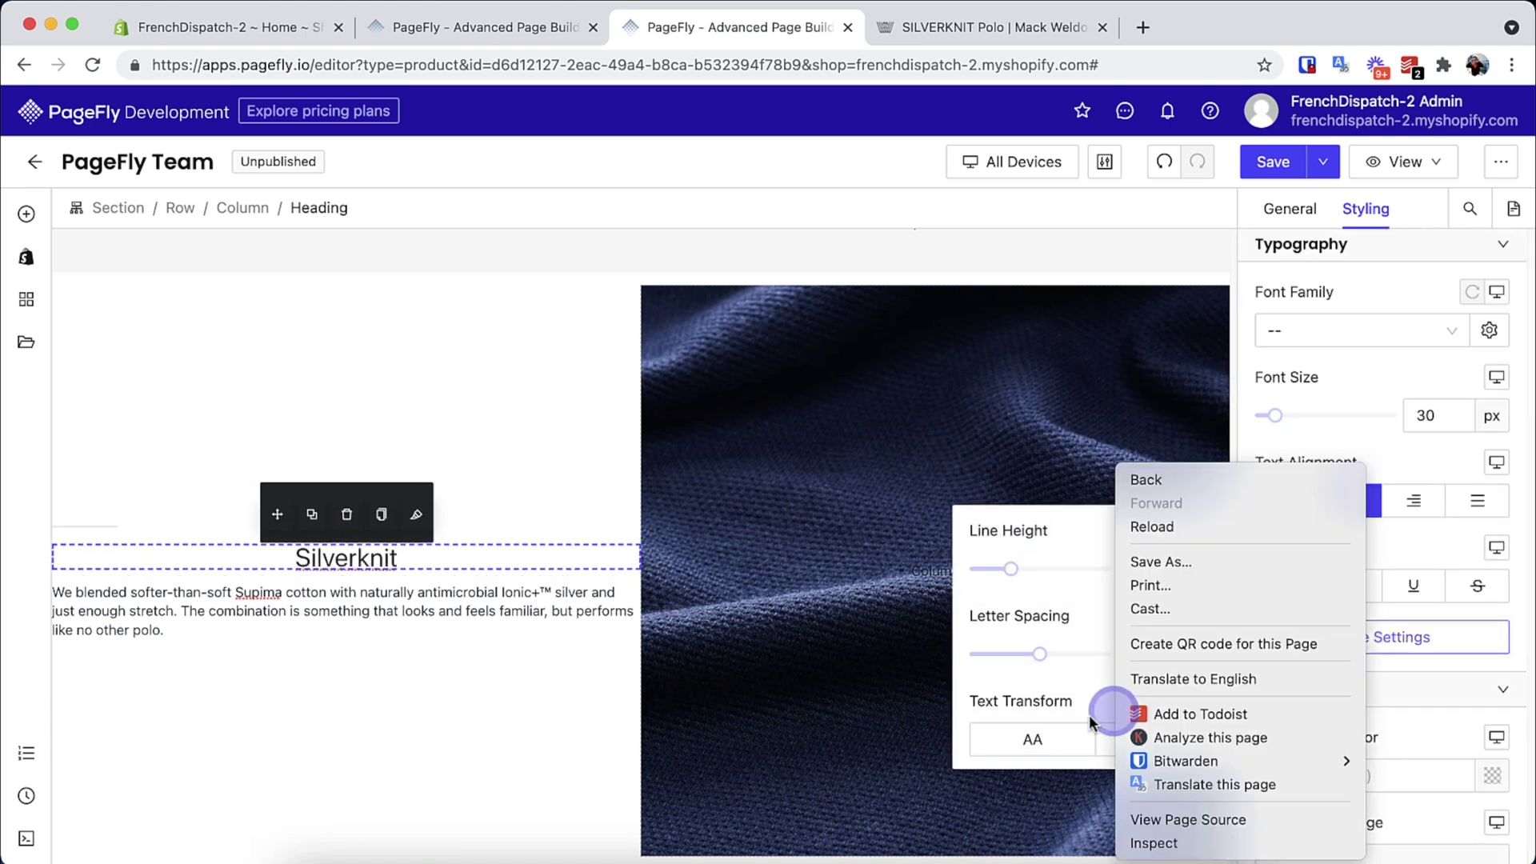
left_click(1262, 640)
left_click(1298, 635)
left_click(1033, 740)
Match the fabric paragraph to the reference page with font size 15 px, centred text and a 12 px bottom margin
left_click(533, 630)
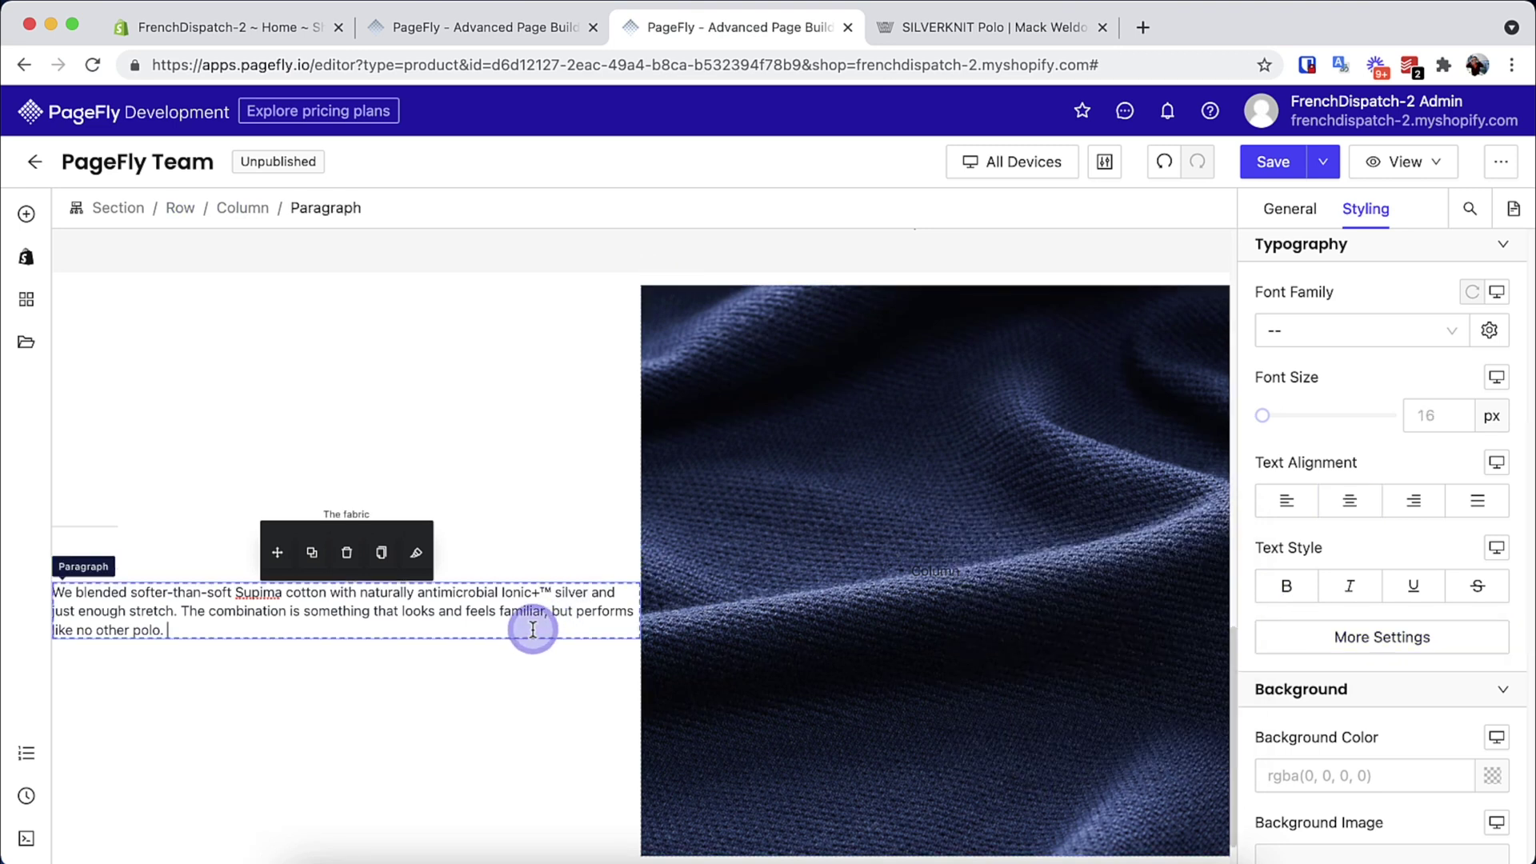
key("ctrl+Tab")
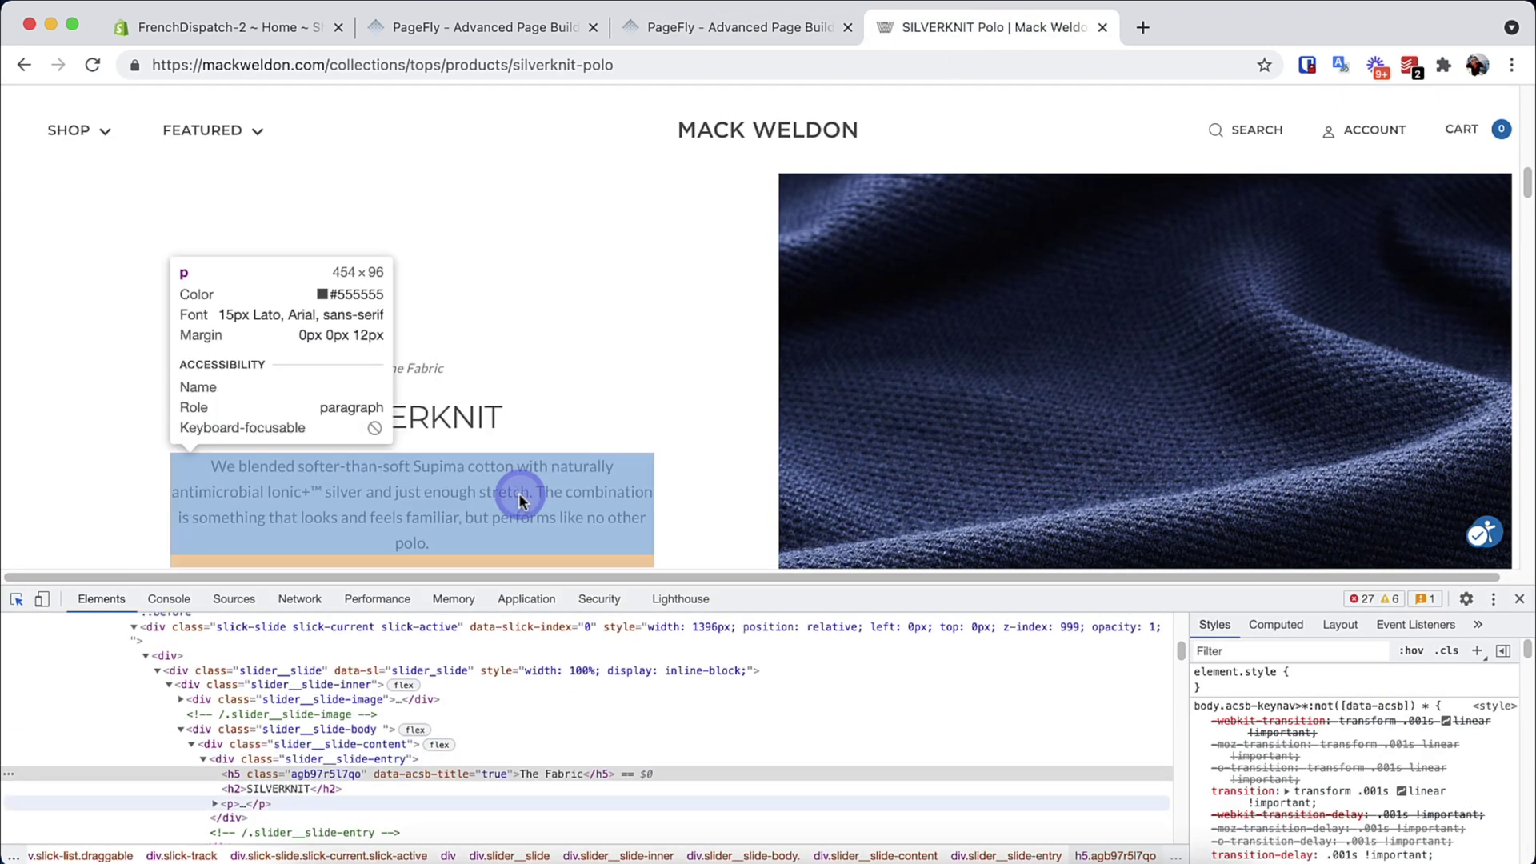
left_click(728, 27)
type("15")
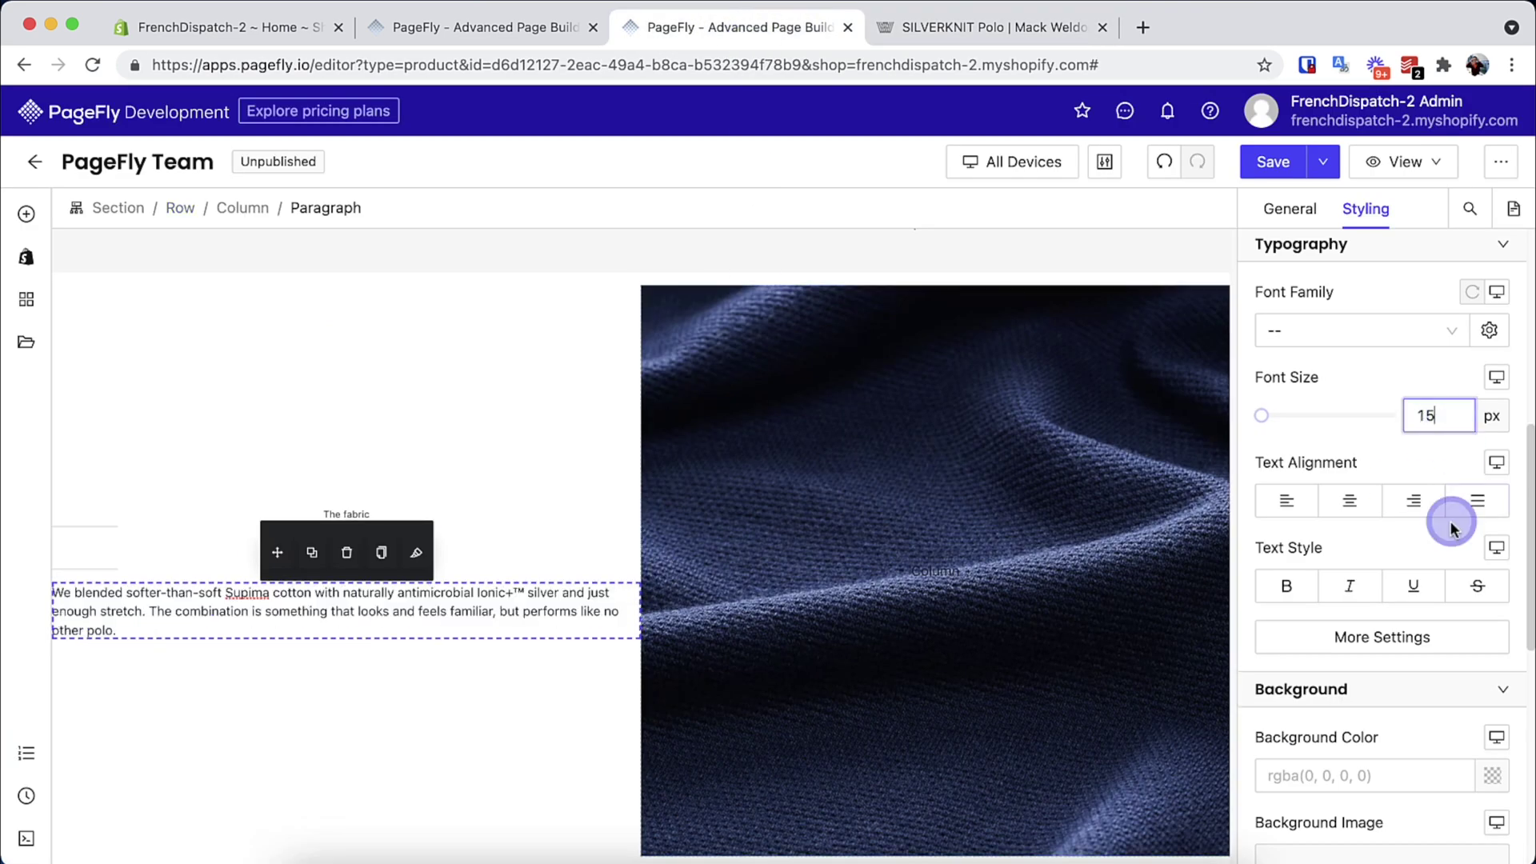
left_click(1350, 501)
scroll(1368, 528, "up", 4)
left_click(1377, 522)
type("12")
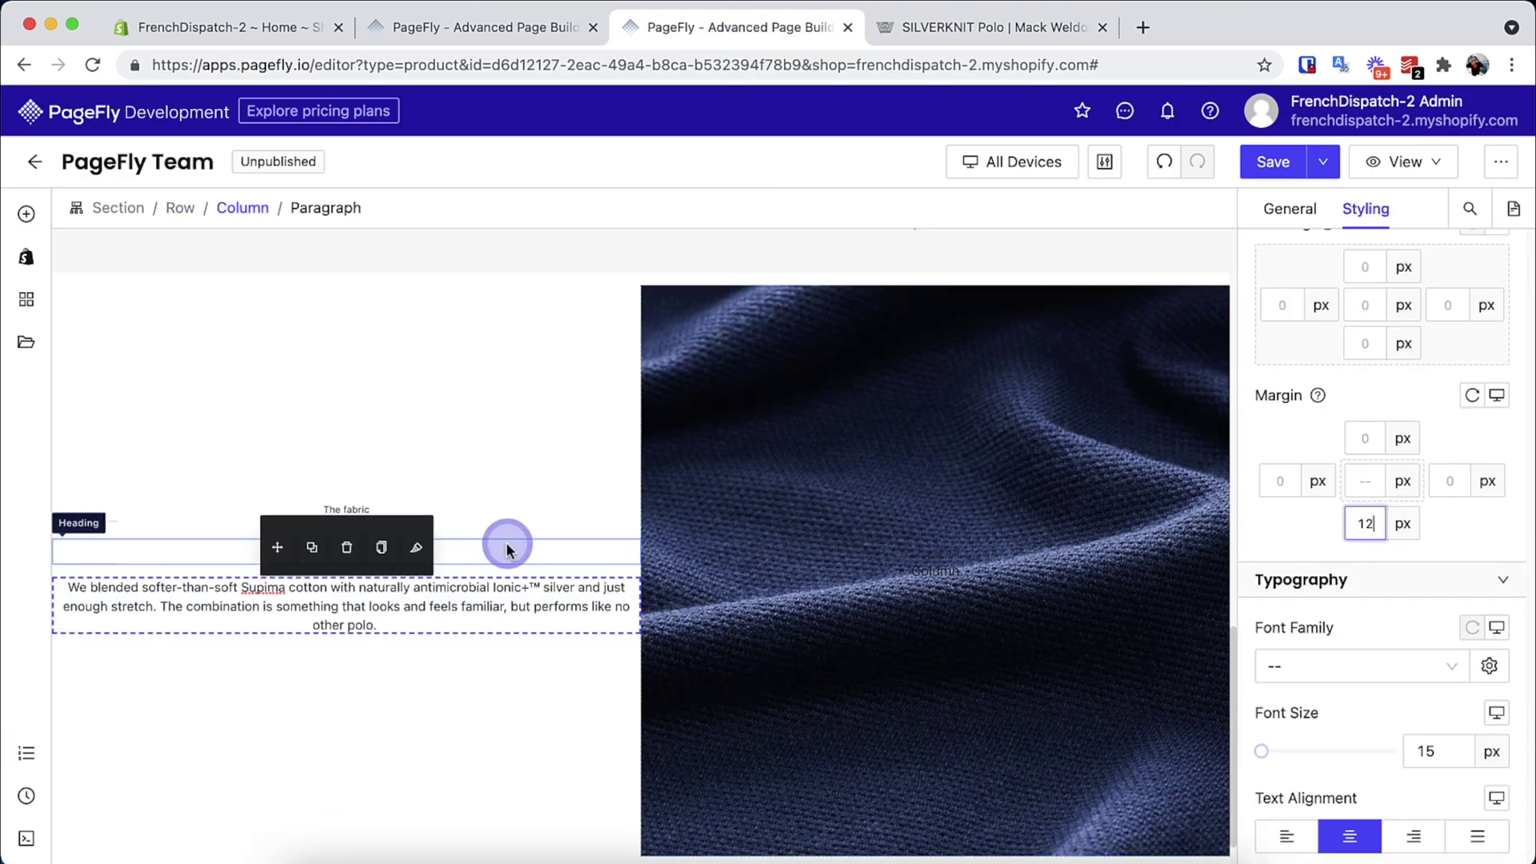
Set the fabric text column's left and right padding to 120 px each
left_click(242, 210)
left_click(1273, 388)
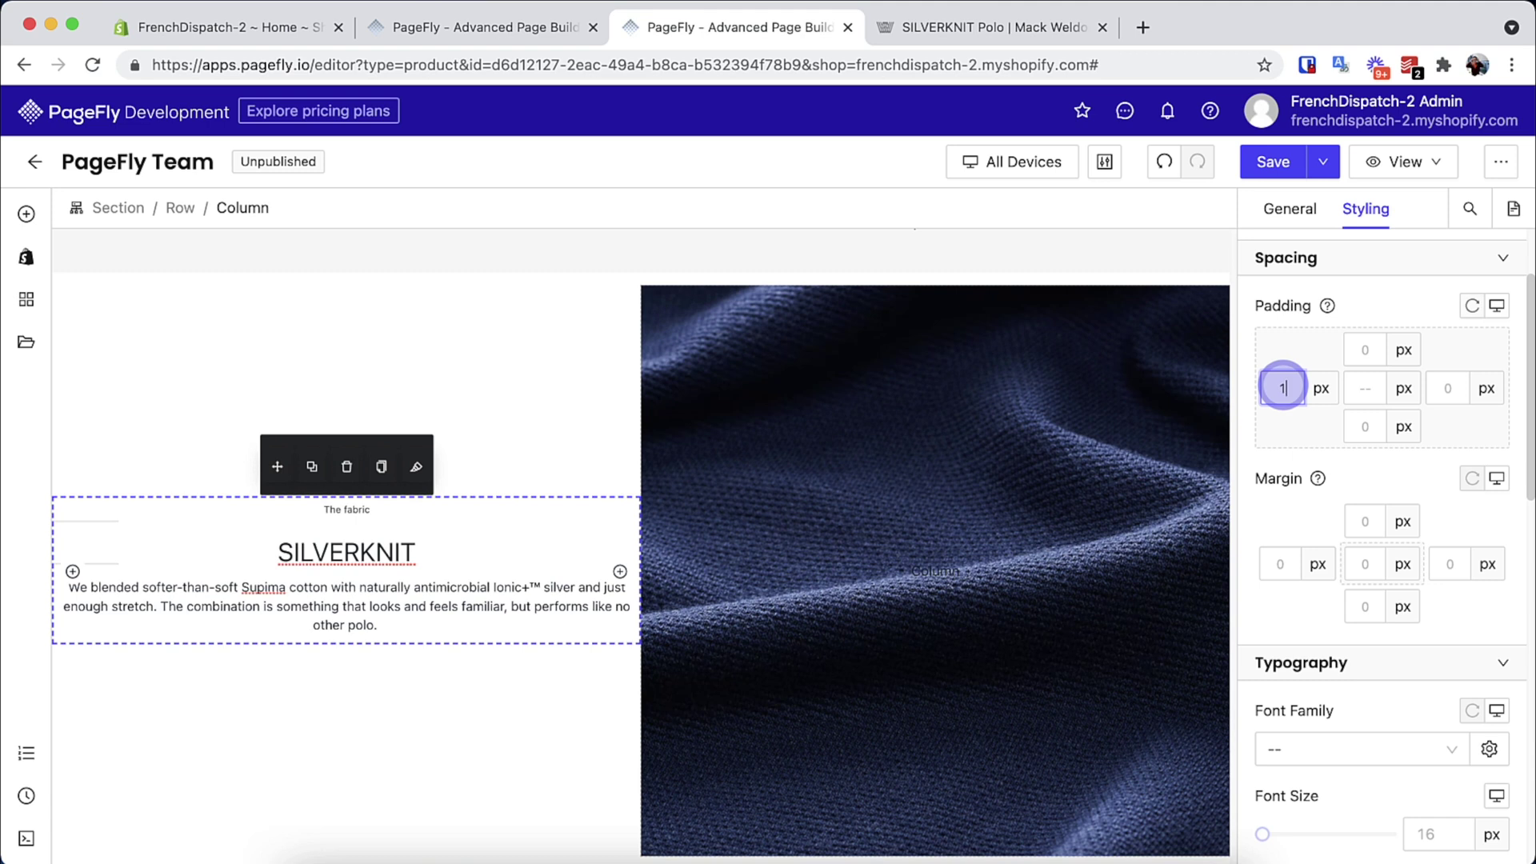
type("120")
left_click(1443, 367)
type("120")
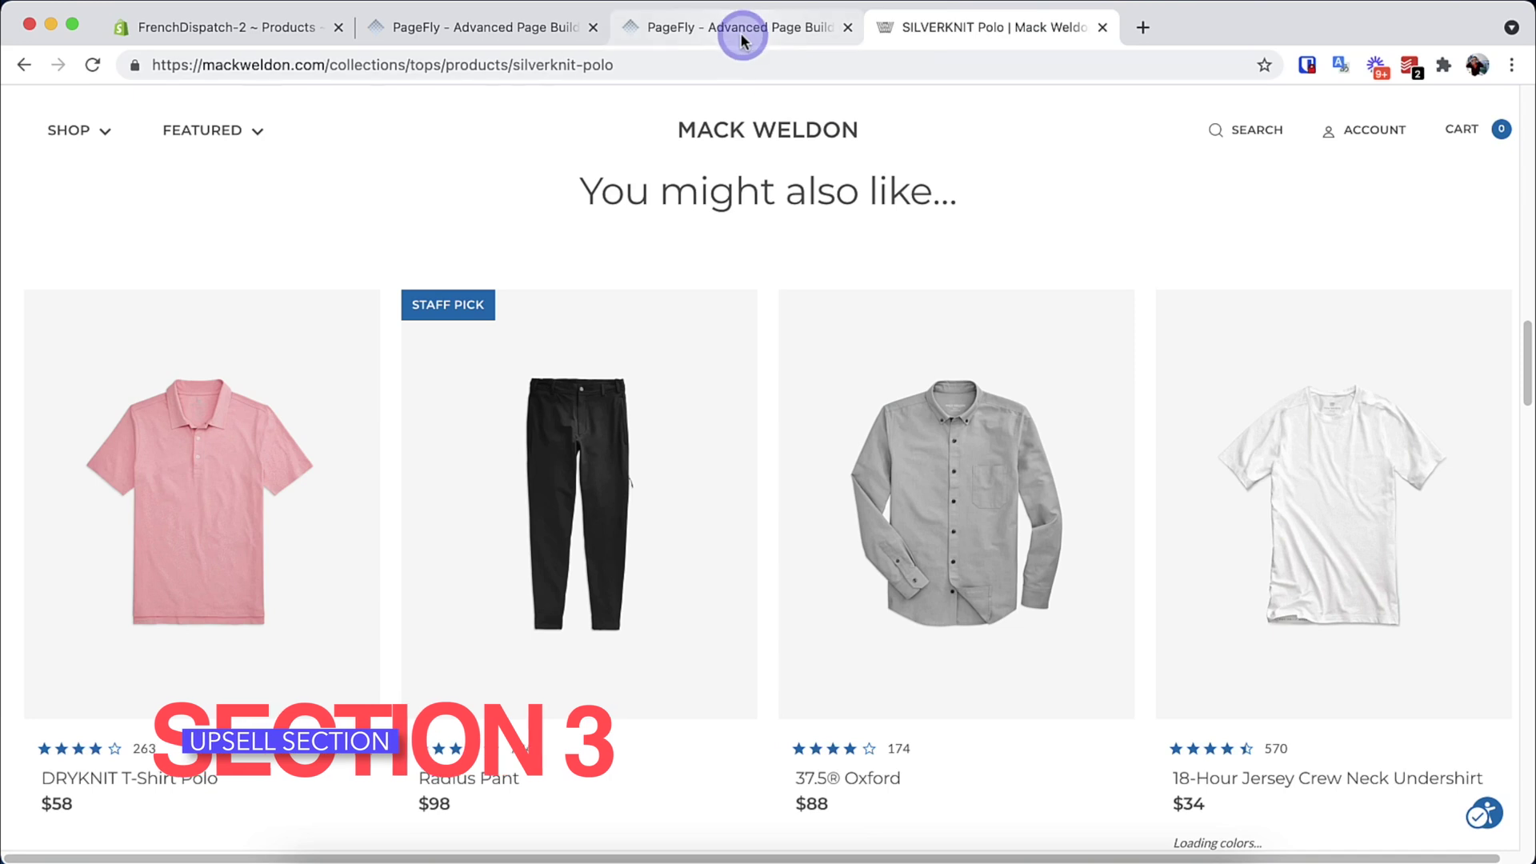
Switch to the PageFly editor tab and add a one-column layout section below the SILVERKNIT fabric section
left_click(717, 44)
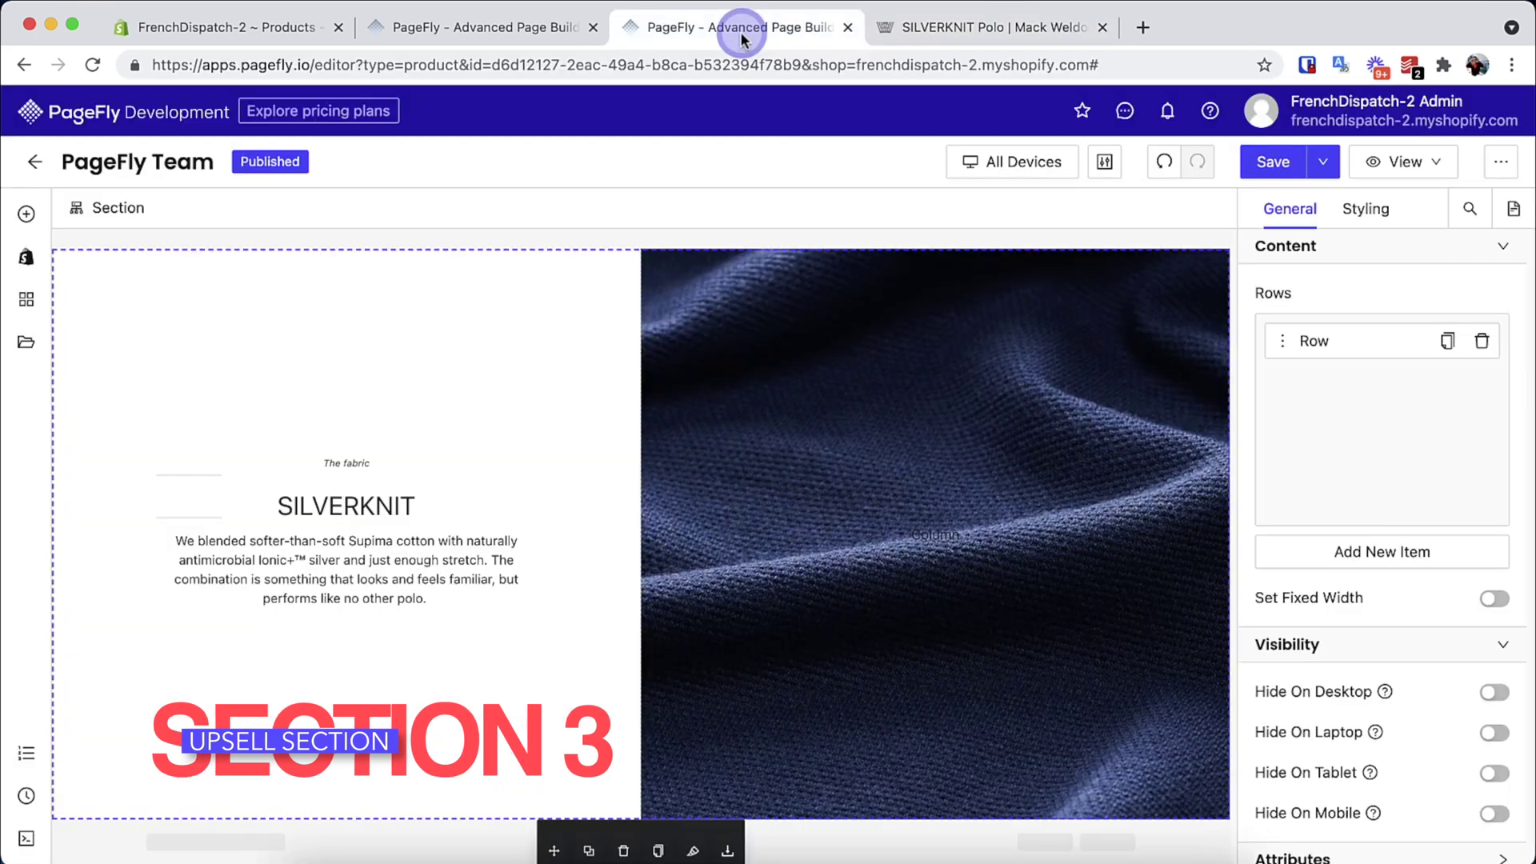
left_click(26, 214)
scroll(416, 600, "down", 5)
mouse_move(401, 816)
left_mouse_down()
mouse_move(418, 826)
mouse_move(416, 800)
left_mouse_up()
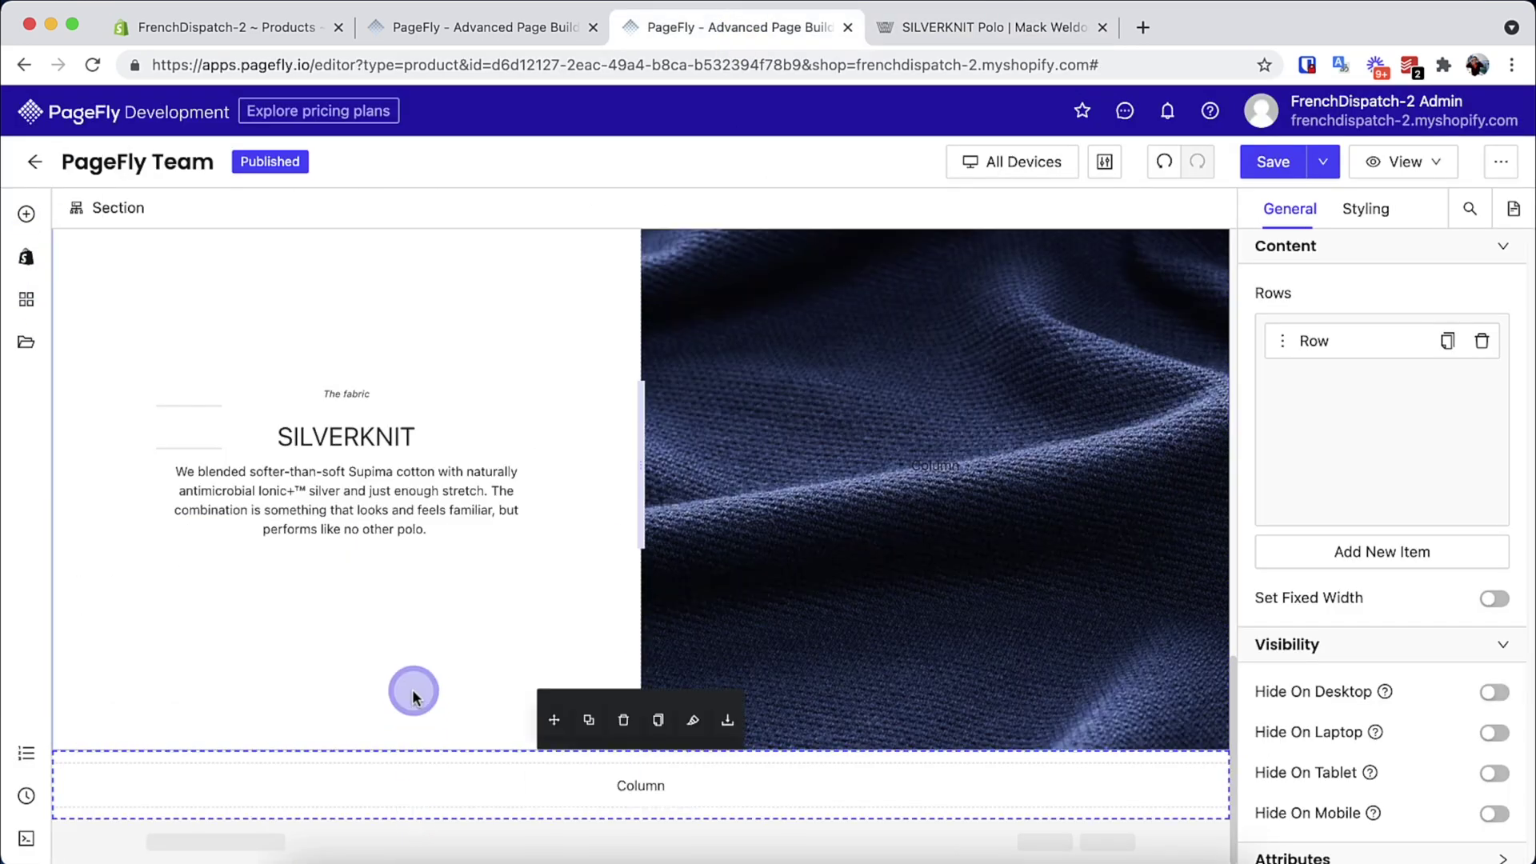
Add a Heading and a Shopify Product List below it to the new one-column section
left_click(26, 214)
left_click(122, 523)
left_click_drag(418, 255, 426, 787)
left_click(27, 257)
left_click_drag(452, 349, 183, 792)
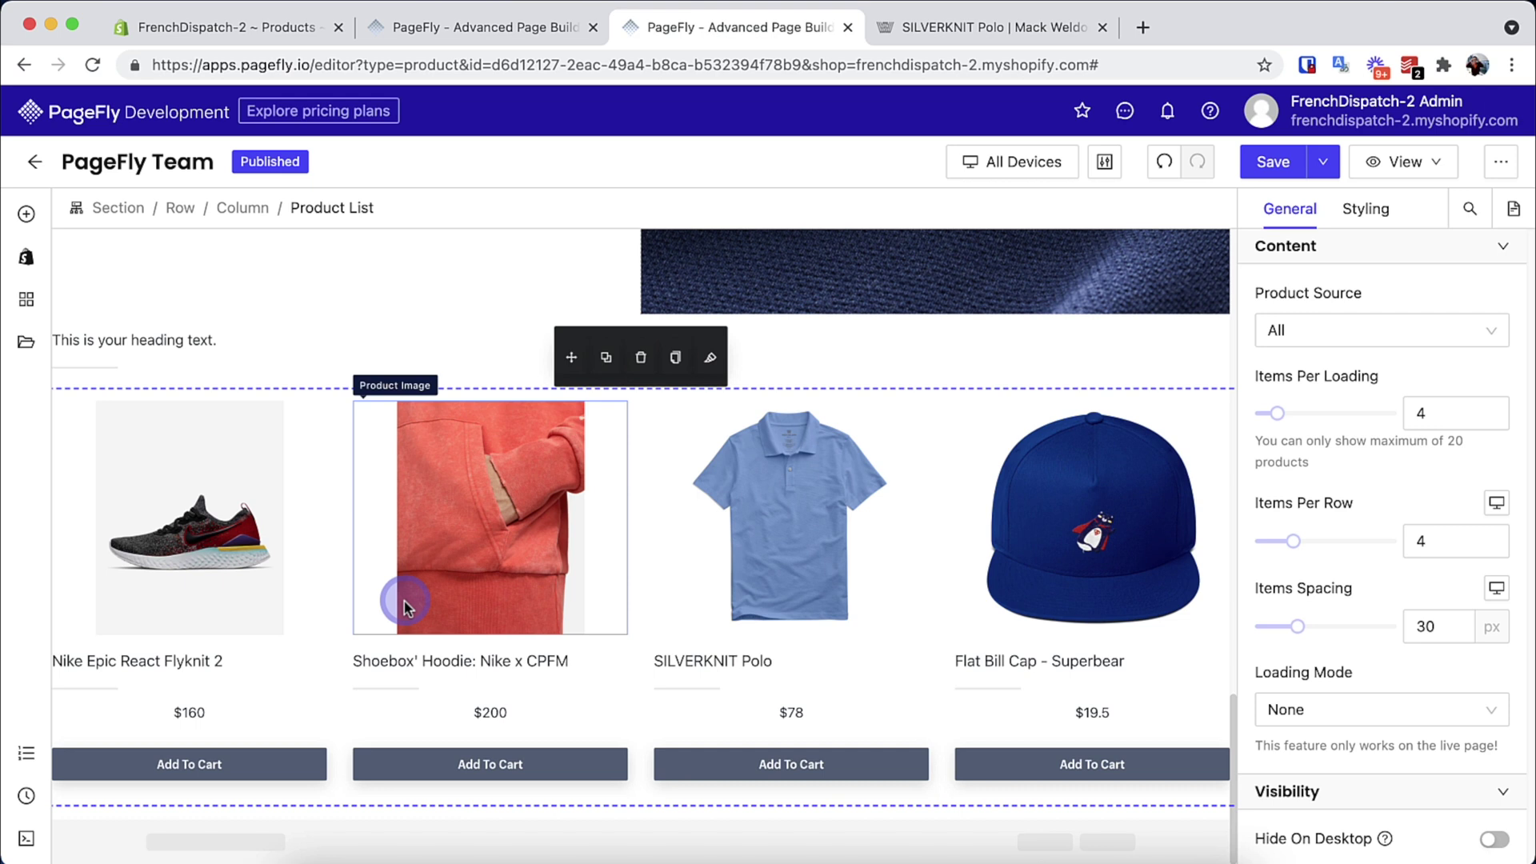
Set the product list's source to a custom collection and choose the Backpacks collection
left_click(1481, 328)
left_click(1470, 411)
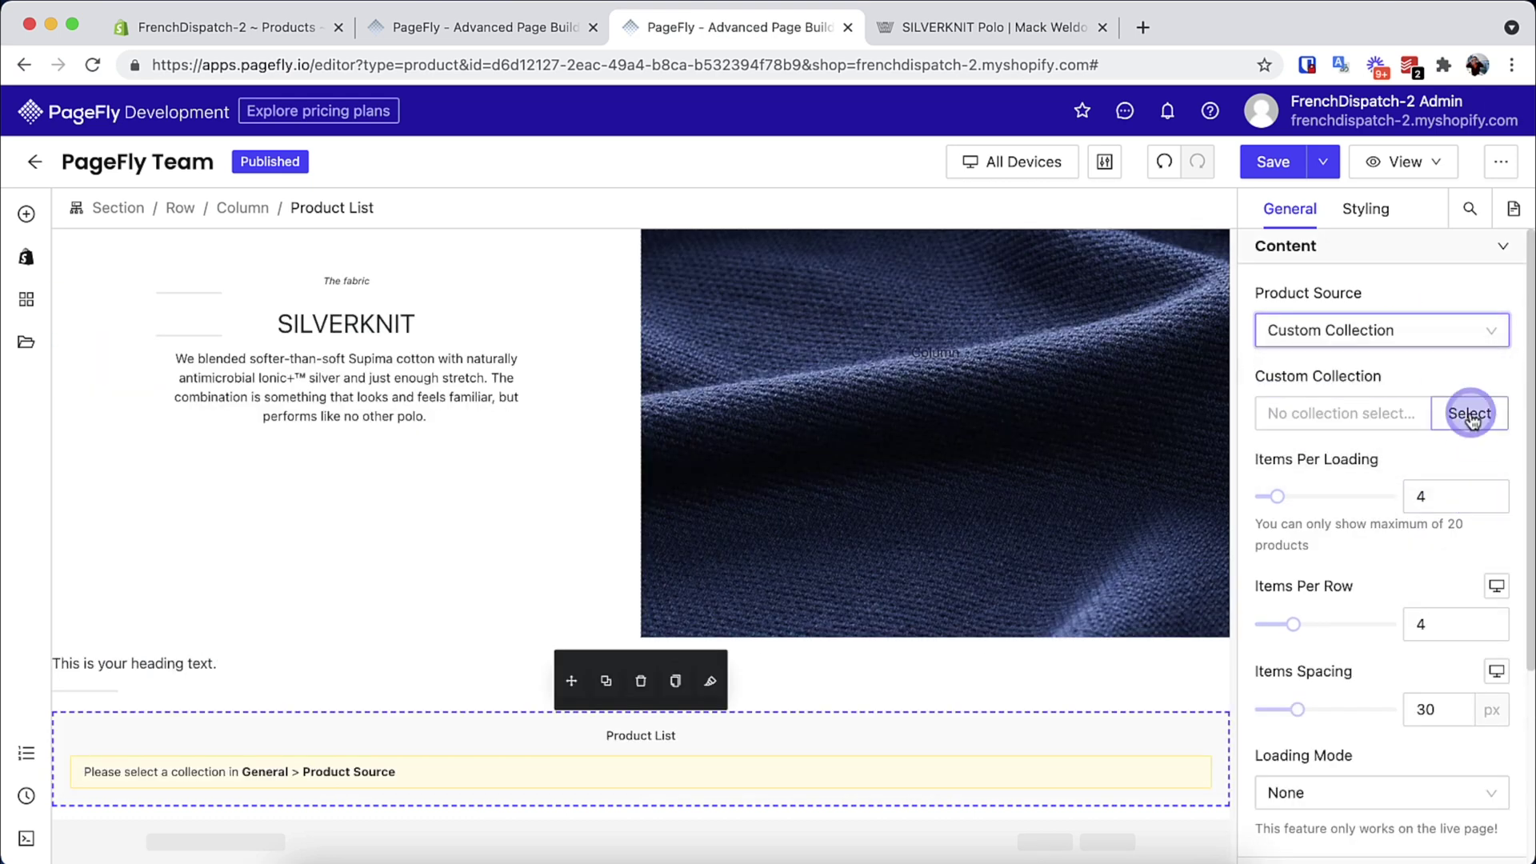
left_click(542, 346)
left_click(970, 699)
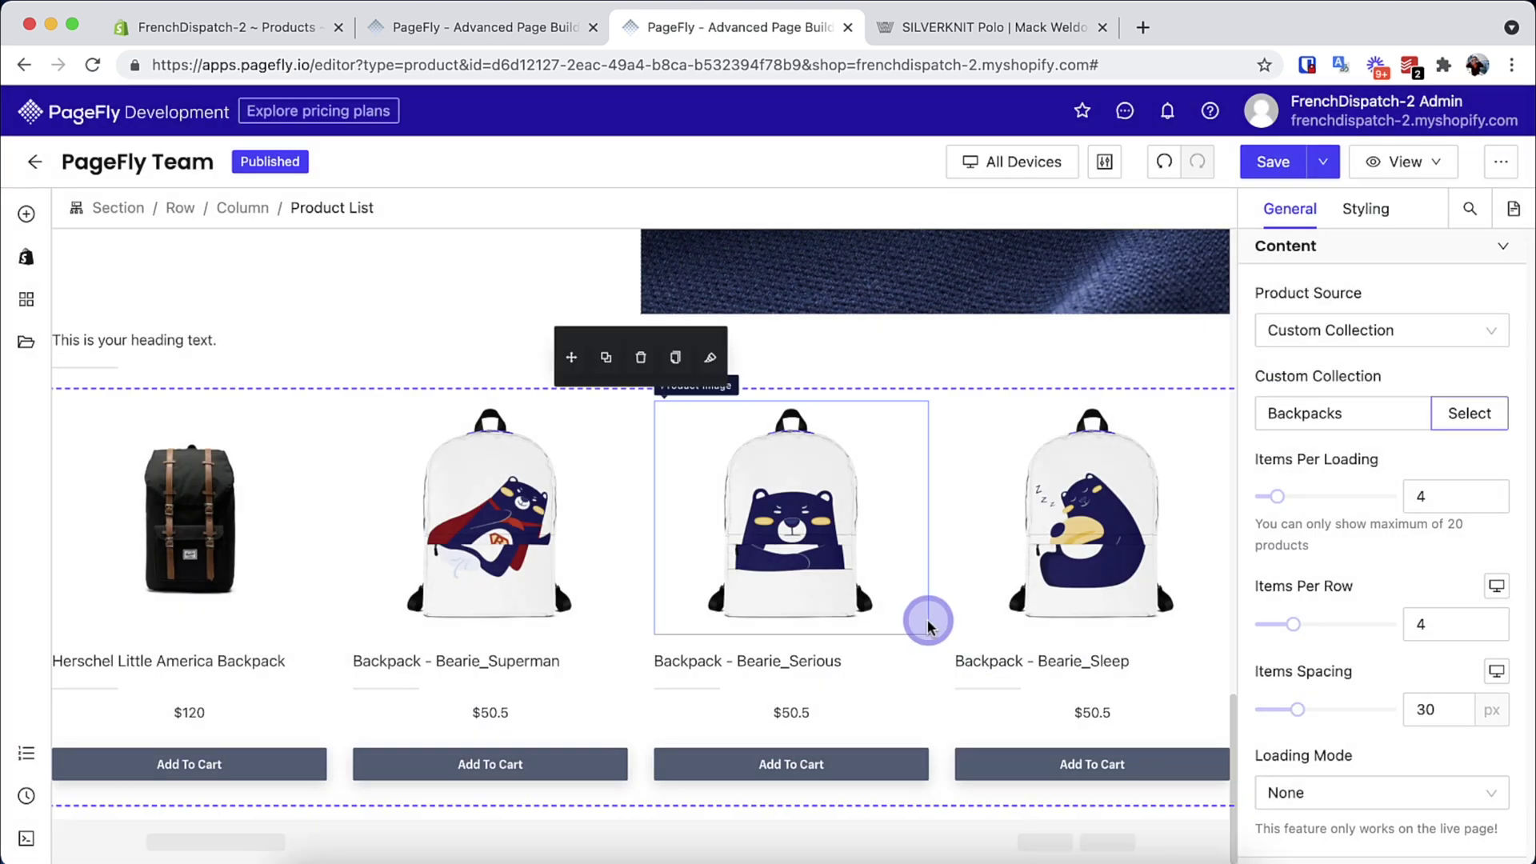
Change the product list's heading to "You might also like..." from the reference page, at 36 px and centred
left_click(291, 343)
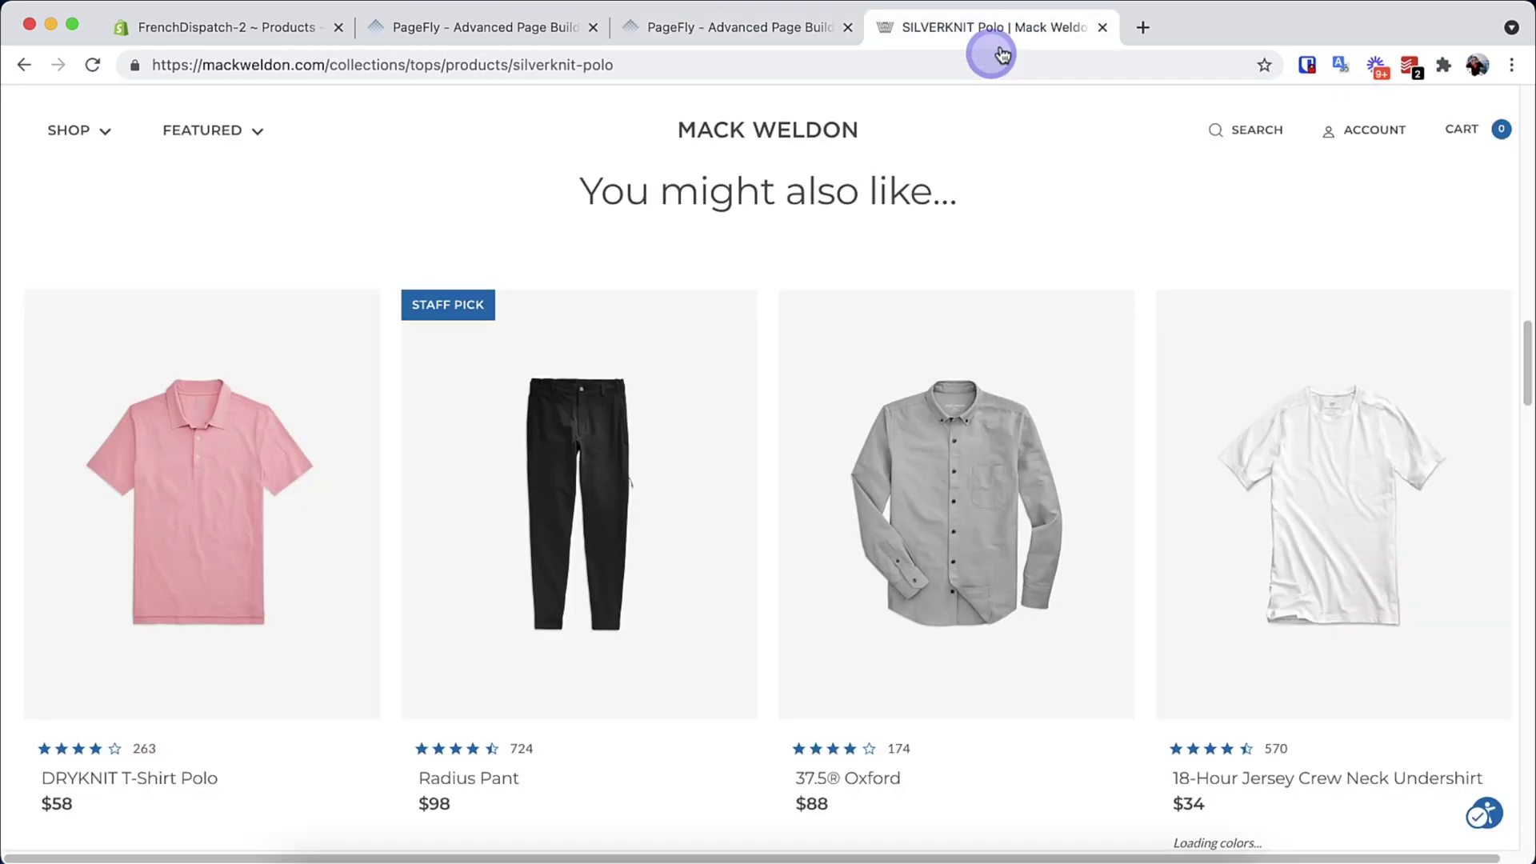
triple_click(714, 195)
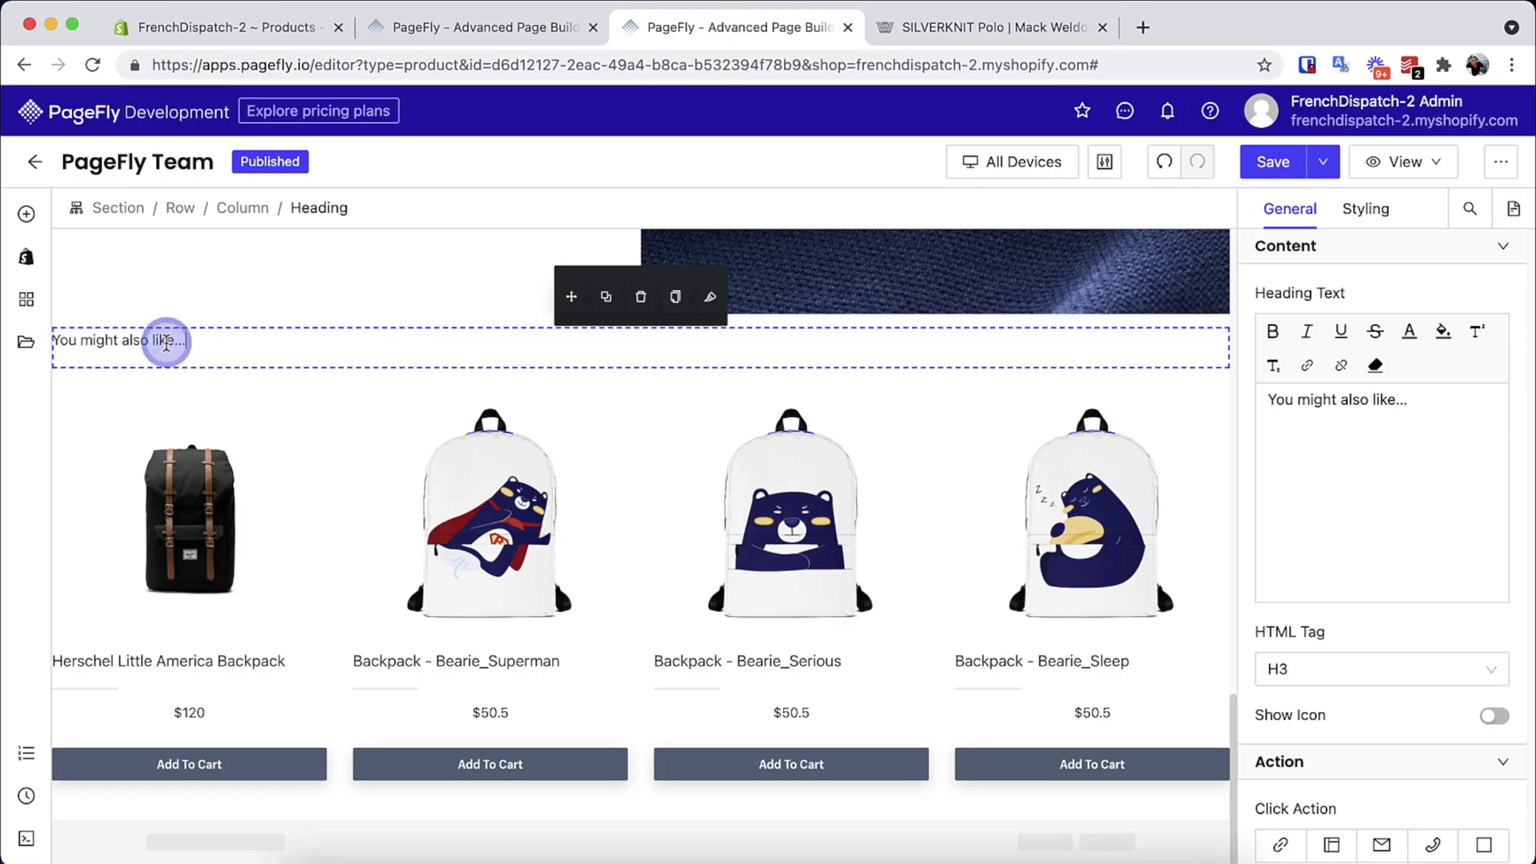
scroll(1374, 480, "down", 1)
left_click(1366, 210)
scroll(1374, 676, "down", 3)
left_click(1439, 528)
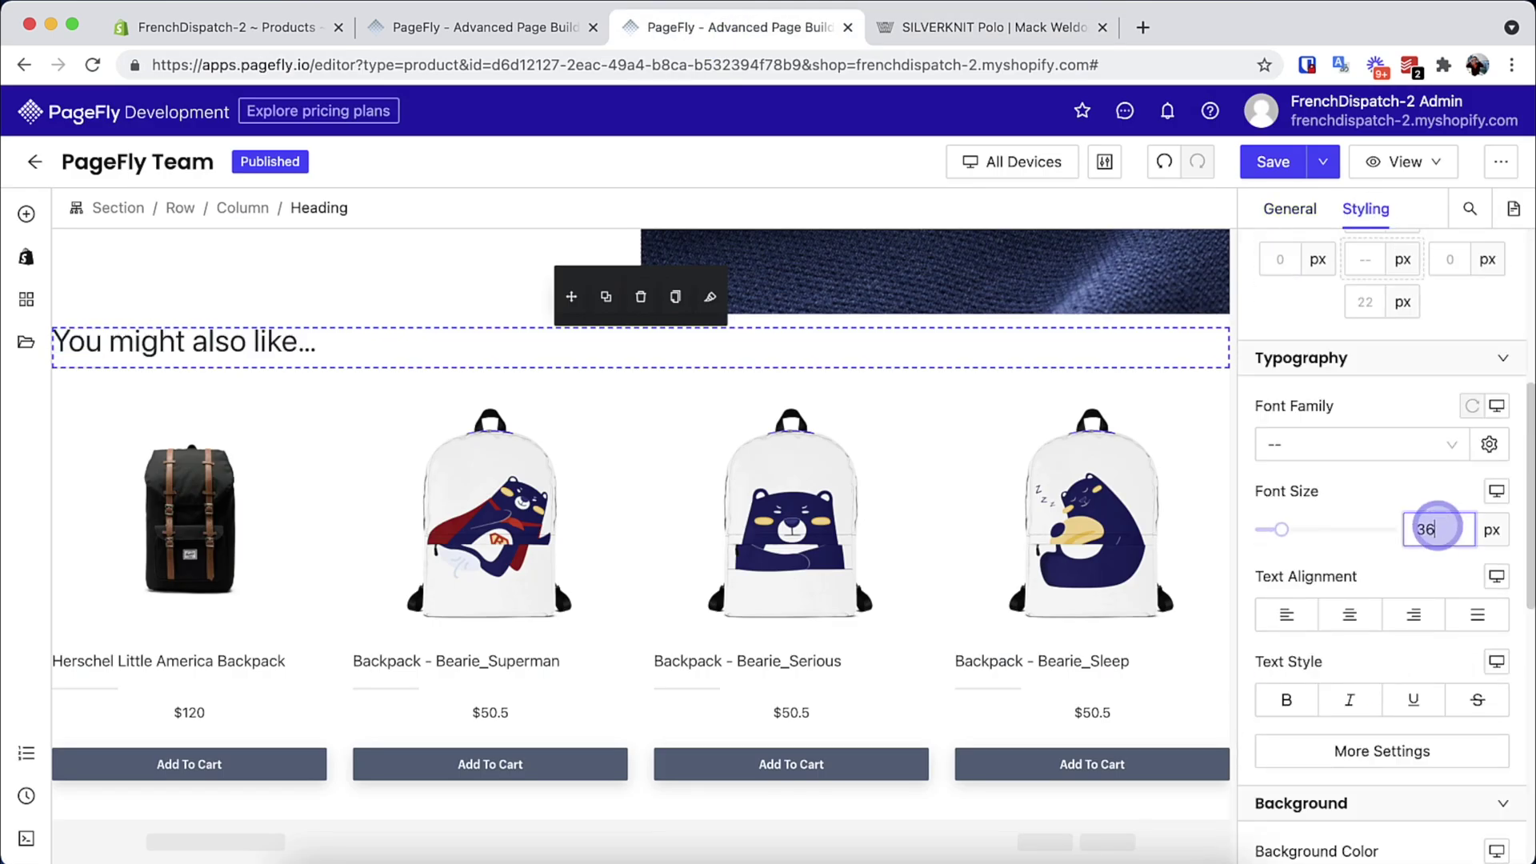
left_click(1349, 615)
Set the "You might also like..." heading's top margin to 40 px and bottom margin to 27 px
scroll(1440, 587, "up", 3)
left_click(1367, 432)
type("40")
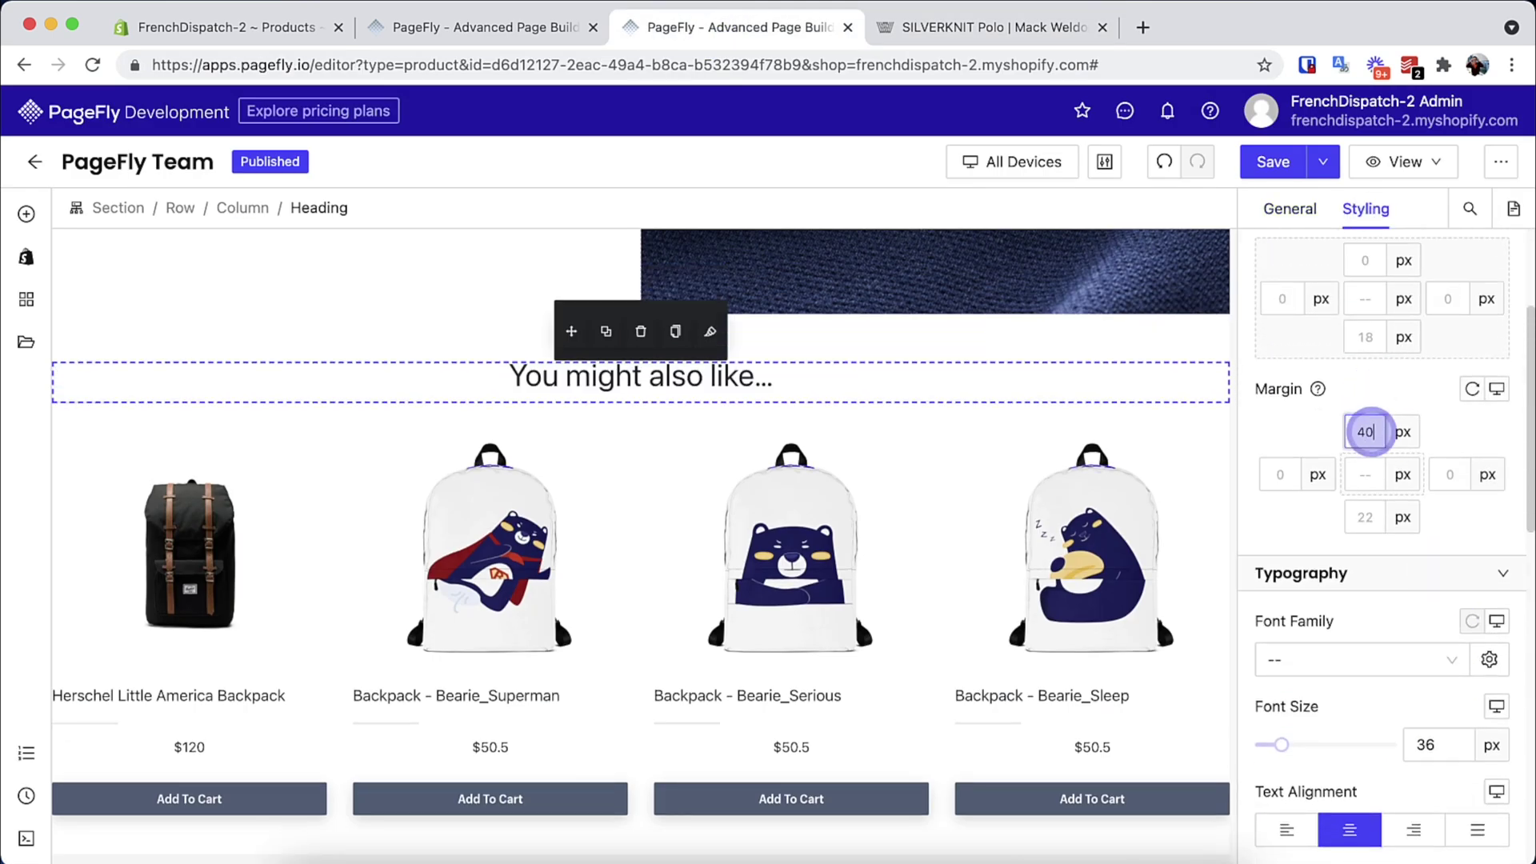
left_click(1361, 517)
type("27")
Set the height of the product images in the product list to 450 px
scroll(1382, 481, "down", 3)
left_click(791, 556)
left_click(1289, 210)
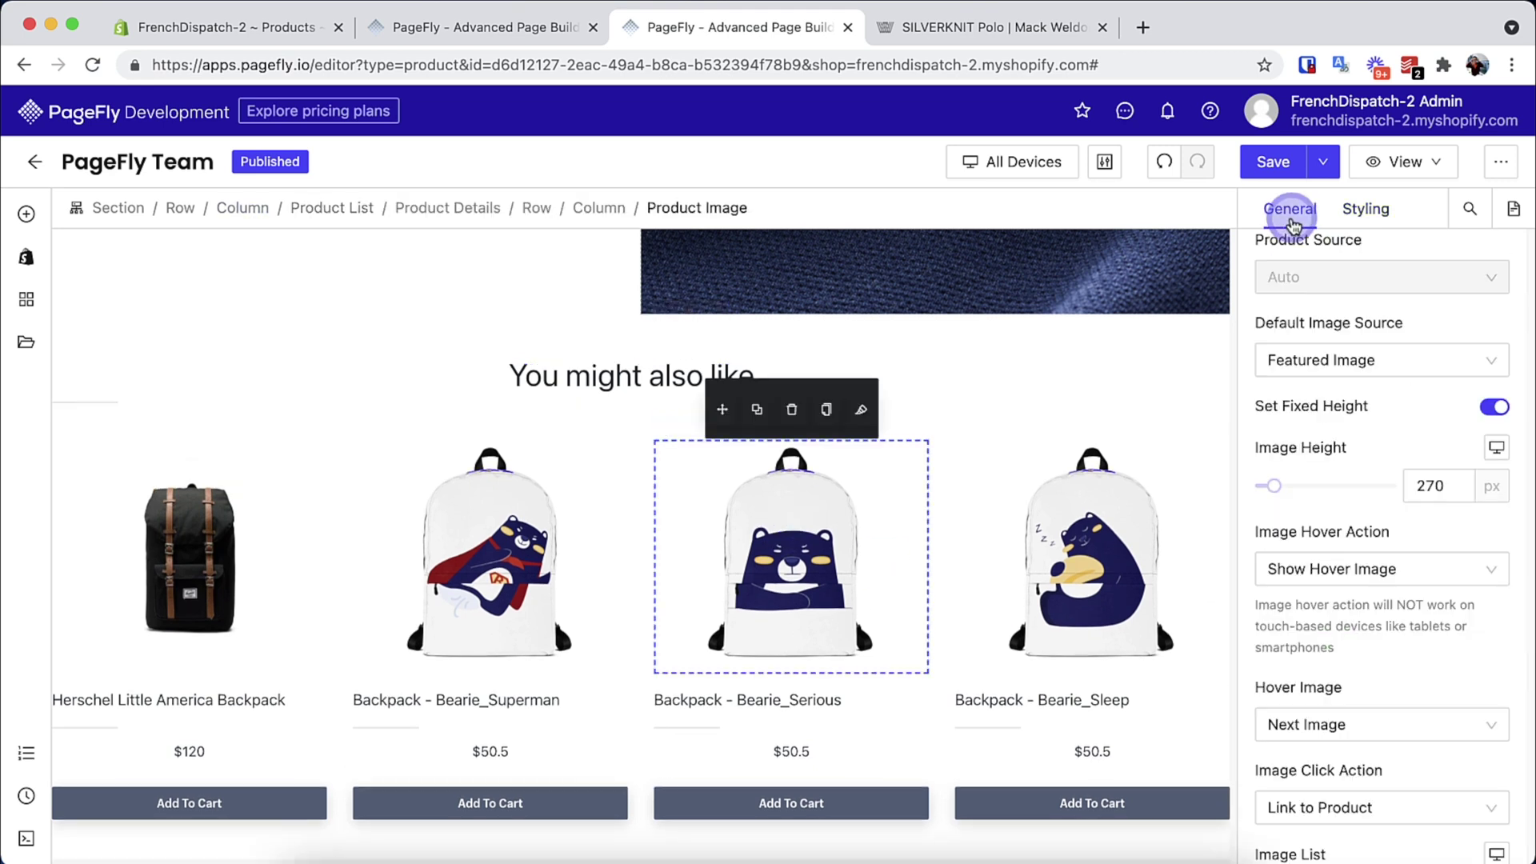
left_click_drag(1277, 492, 1290, 496)
scroll(977, 538, "down", 3)
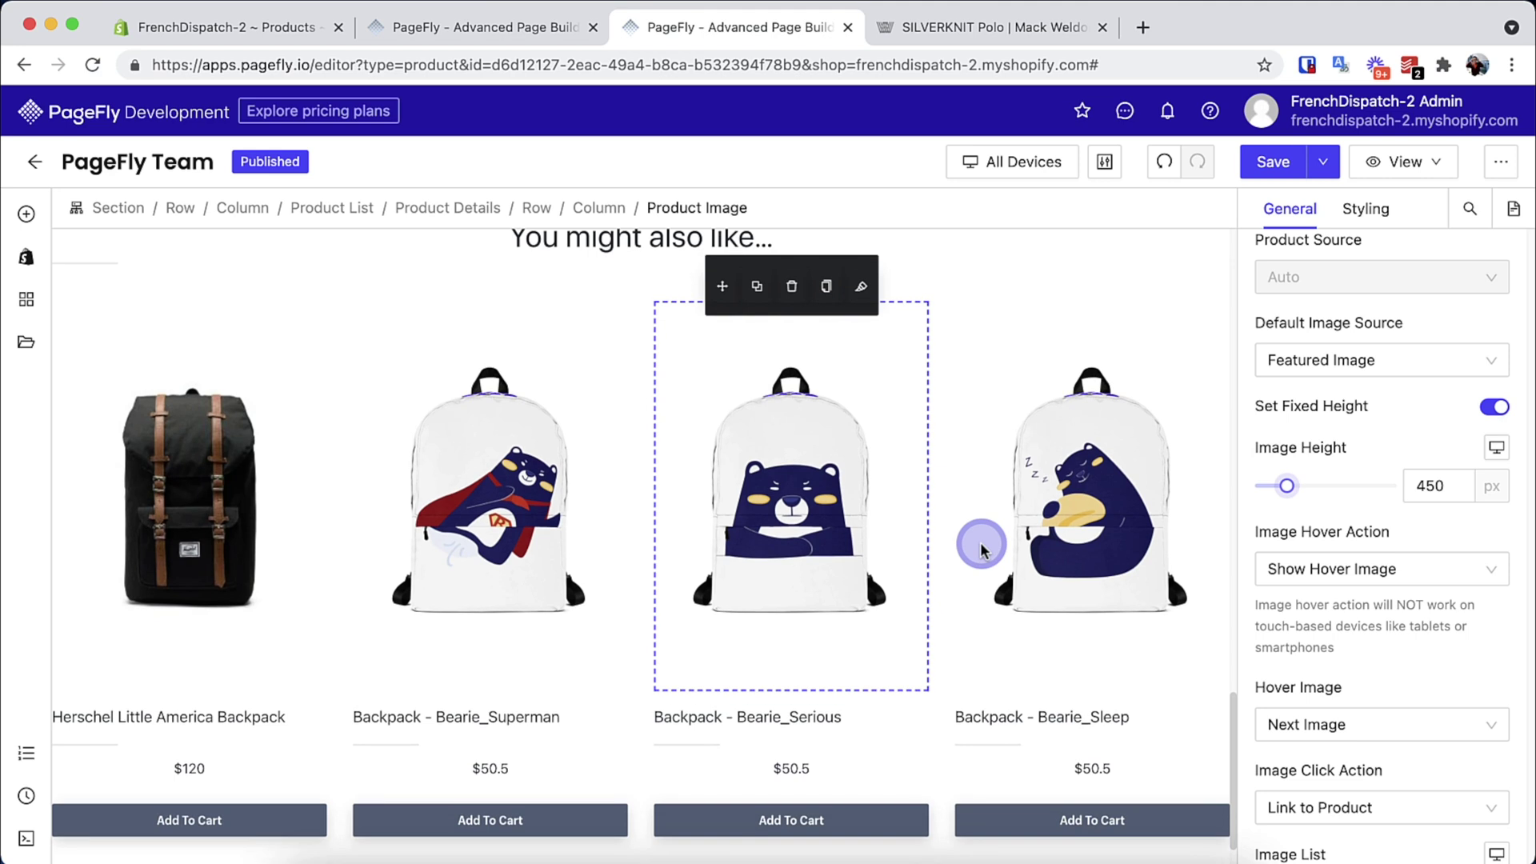
Turn on the badge for the product images in the product list
scroll(1391, 612, "down", 3)
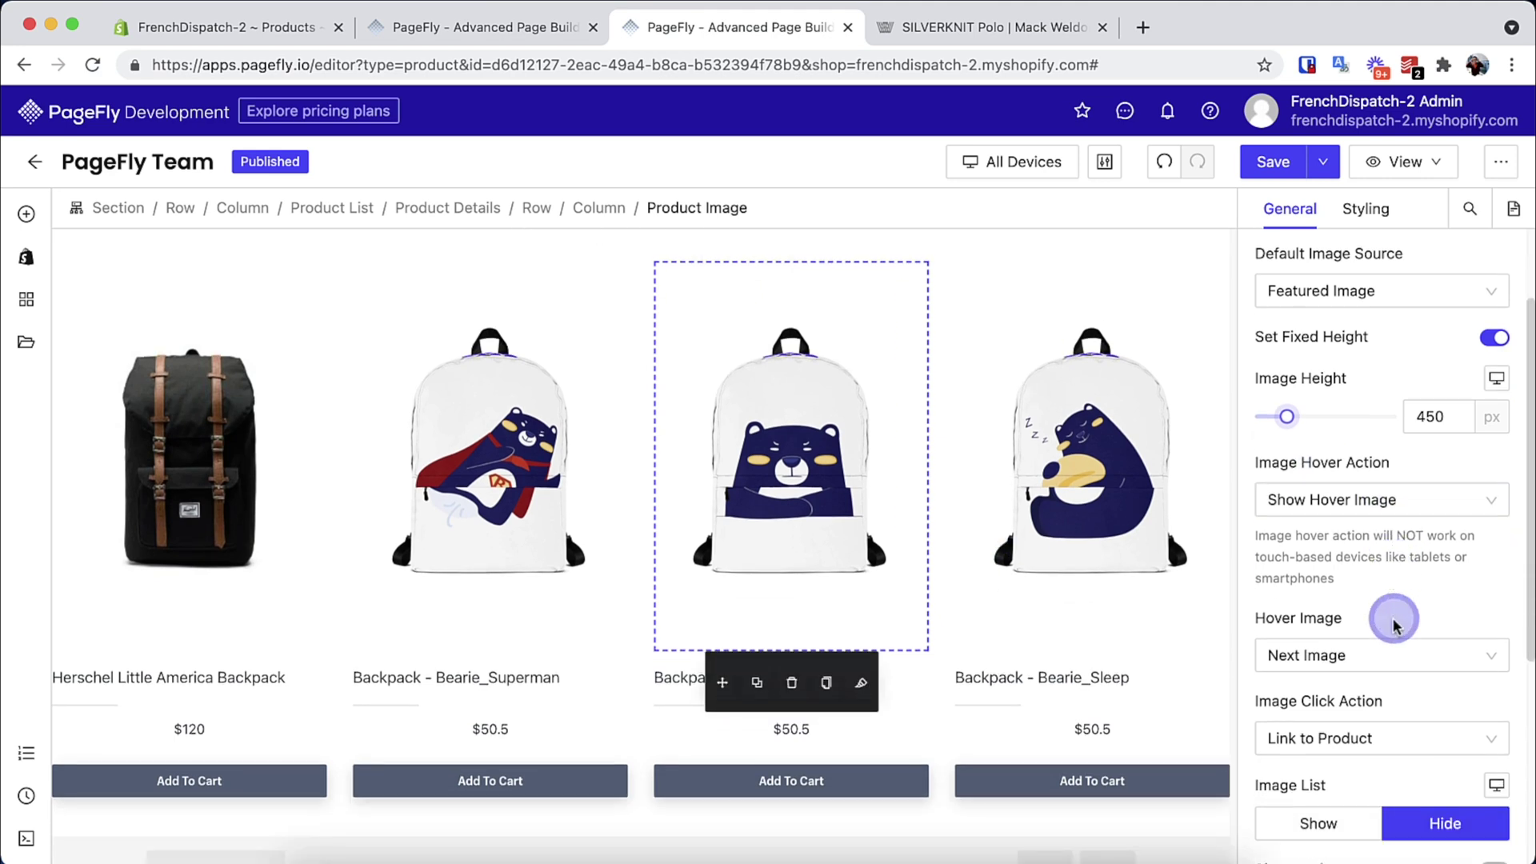
left_click(1493, 782)
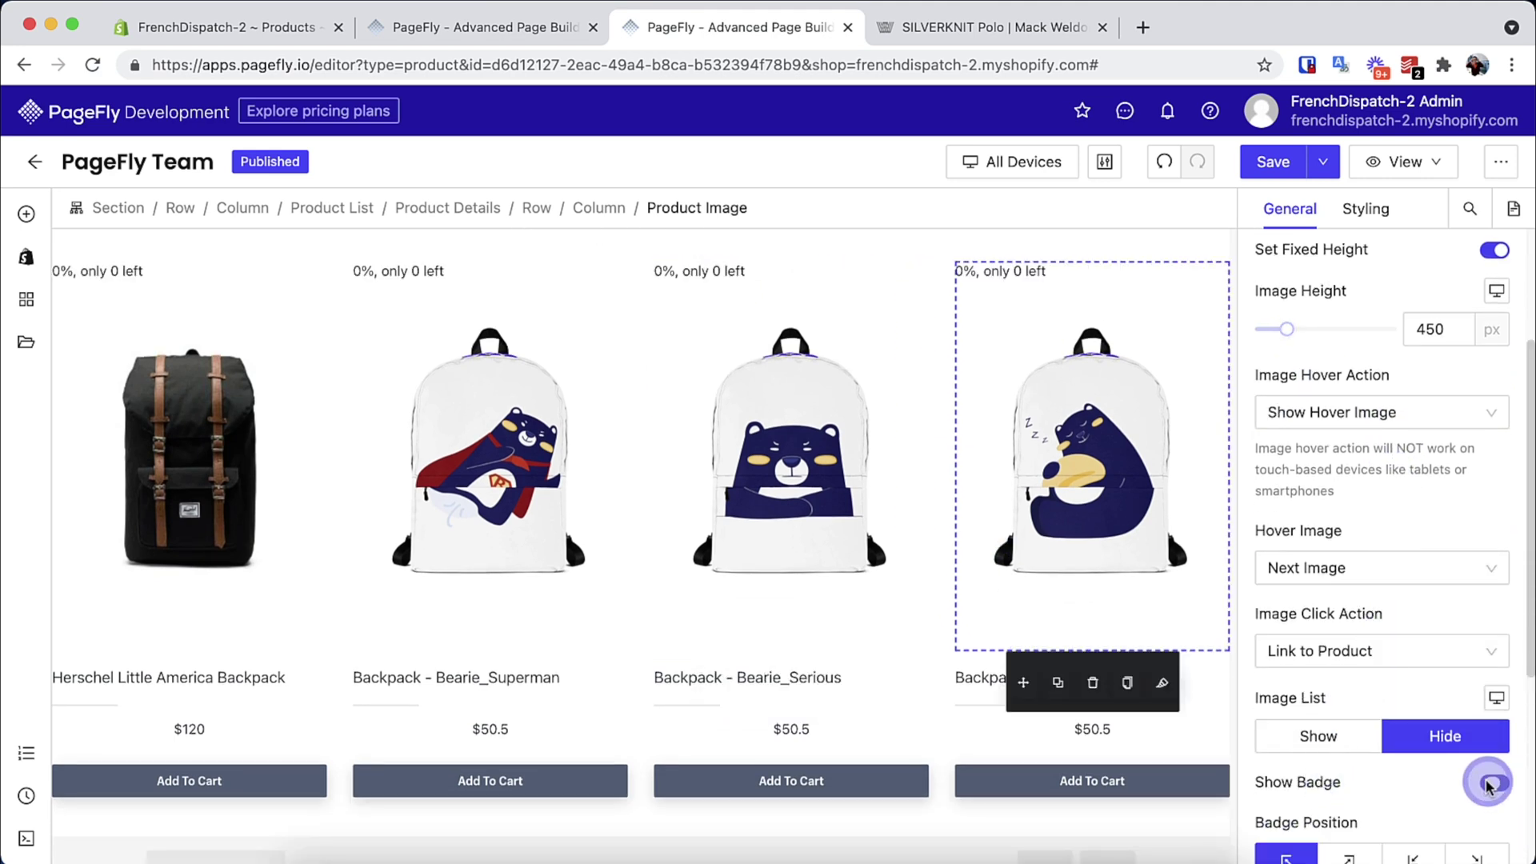
scroll(1406, 704, "down", 5)
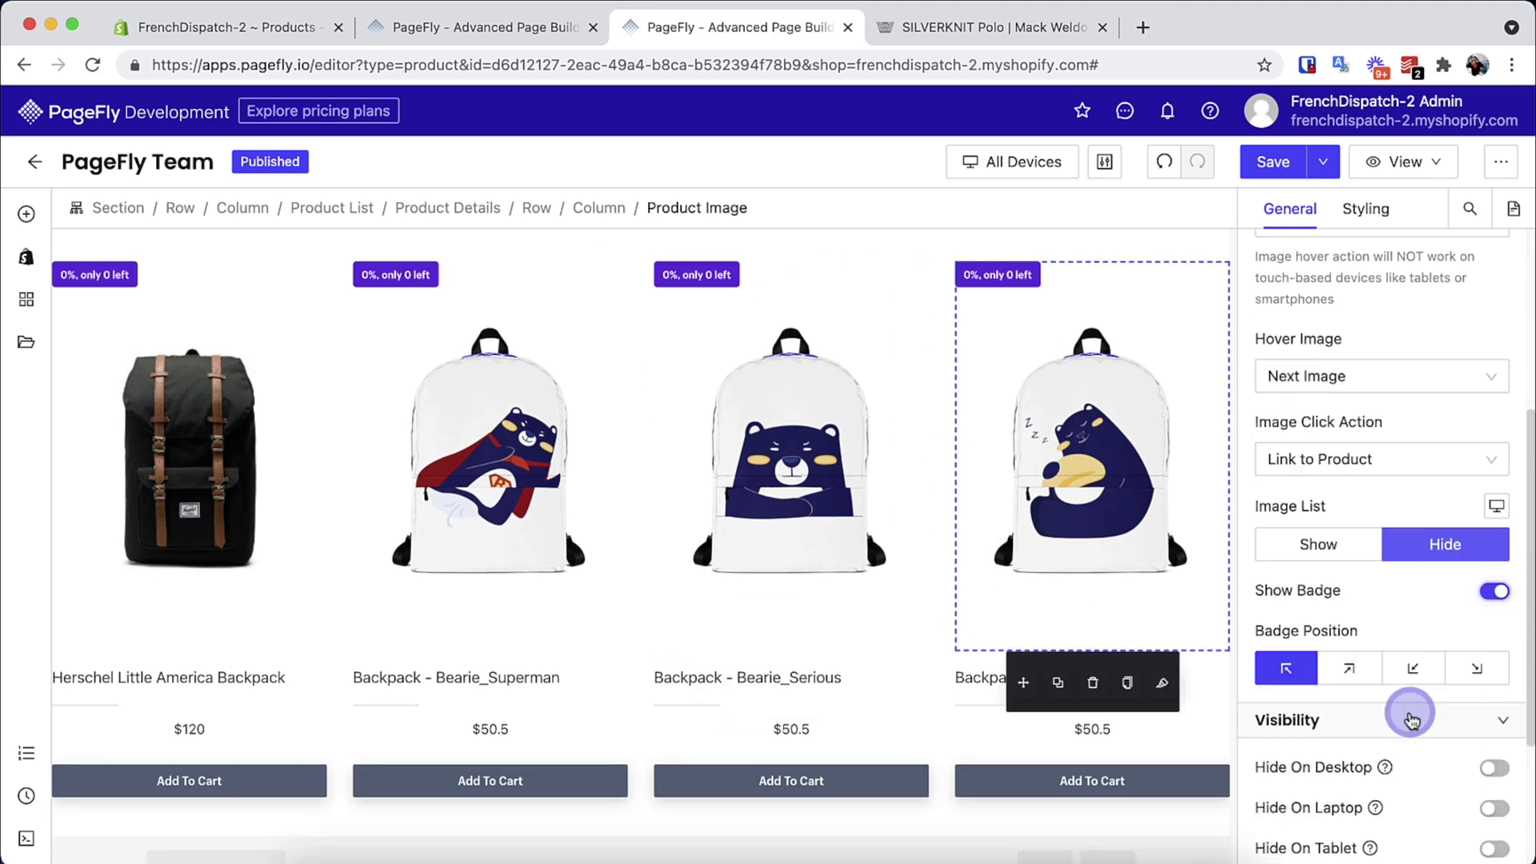
Make the product badge conditional on custom collections and the tag Staff Pick, and set its text to "Staff Pick"
left_click(1018, 284)
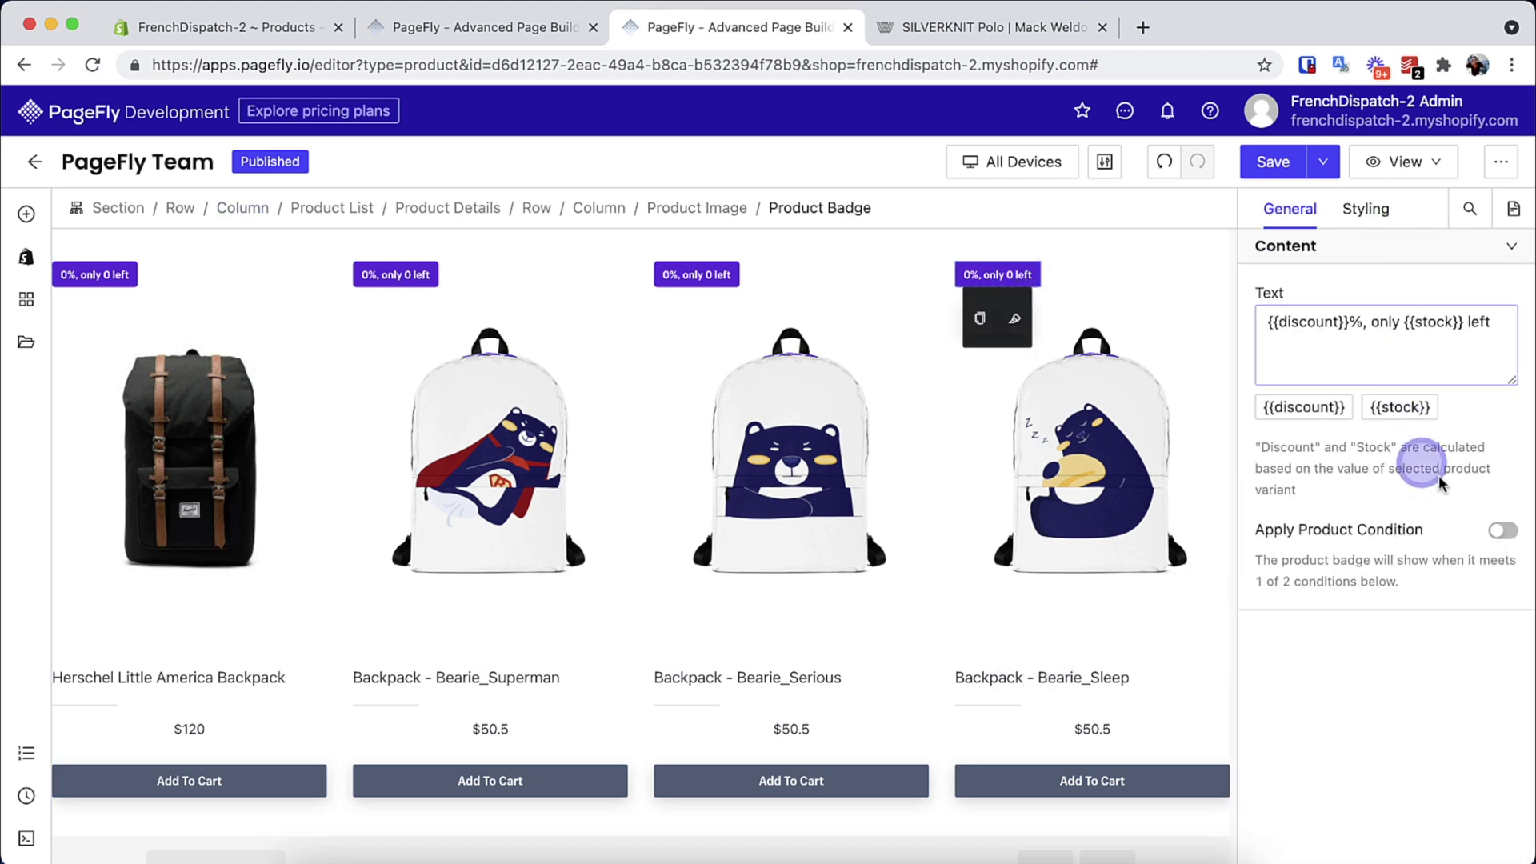
left_click(1499, 531)
scroll(1392, 632, "down", 1)
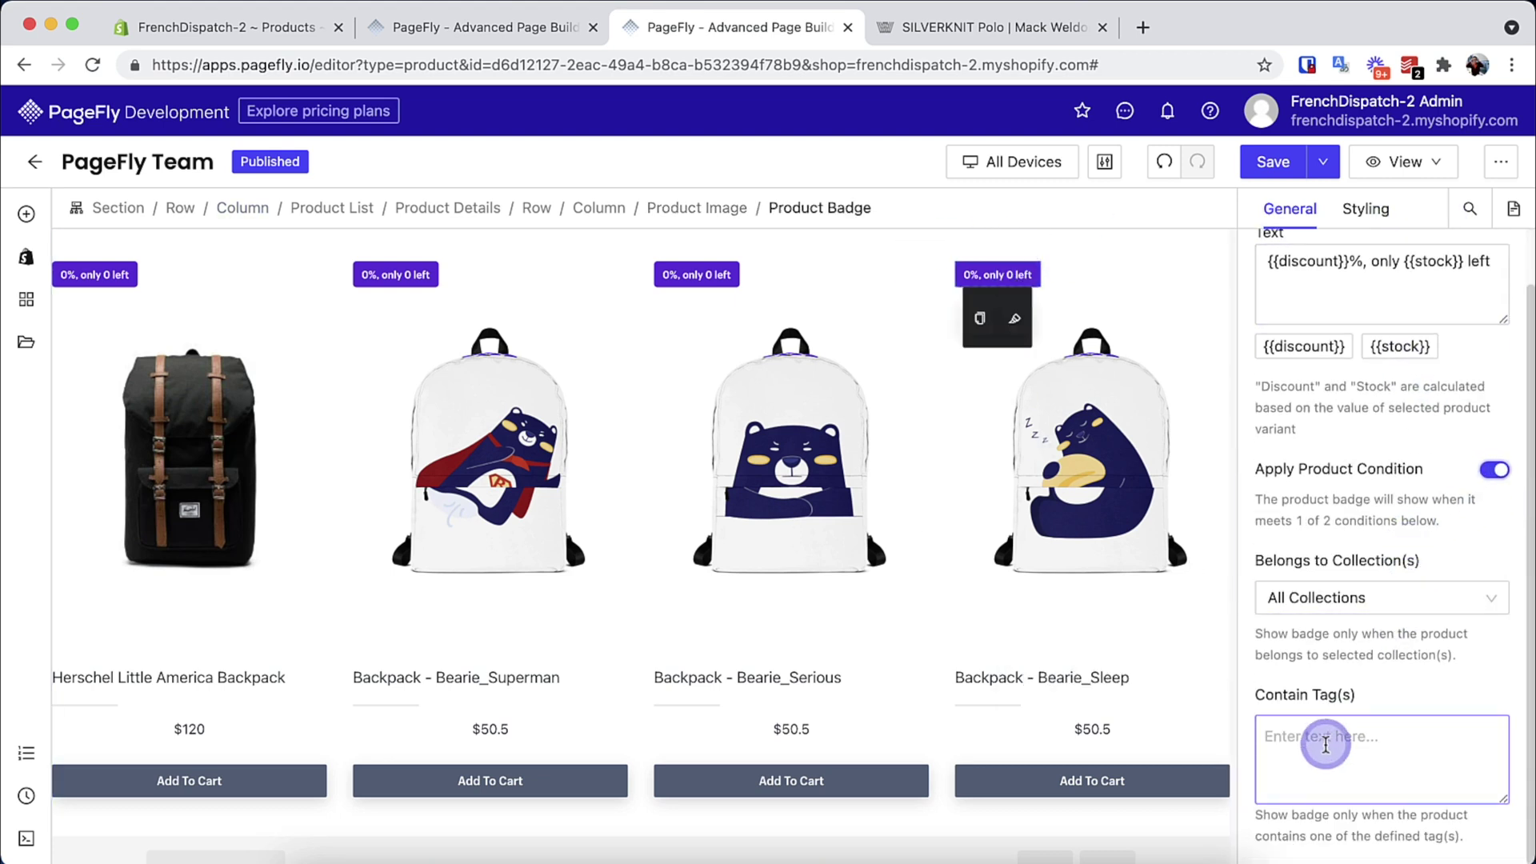
left_click(1351, 612)
left_click(1347, 674)
scroll(1344, 737, "down", 1)
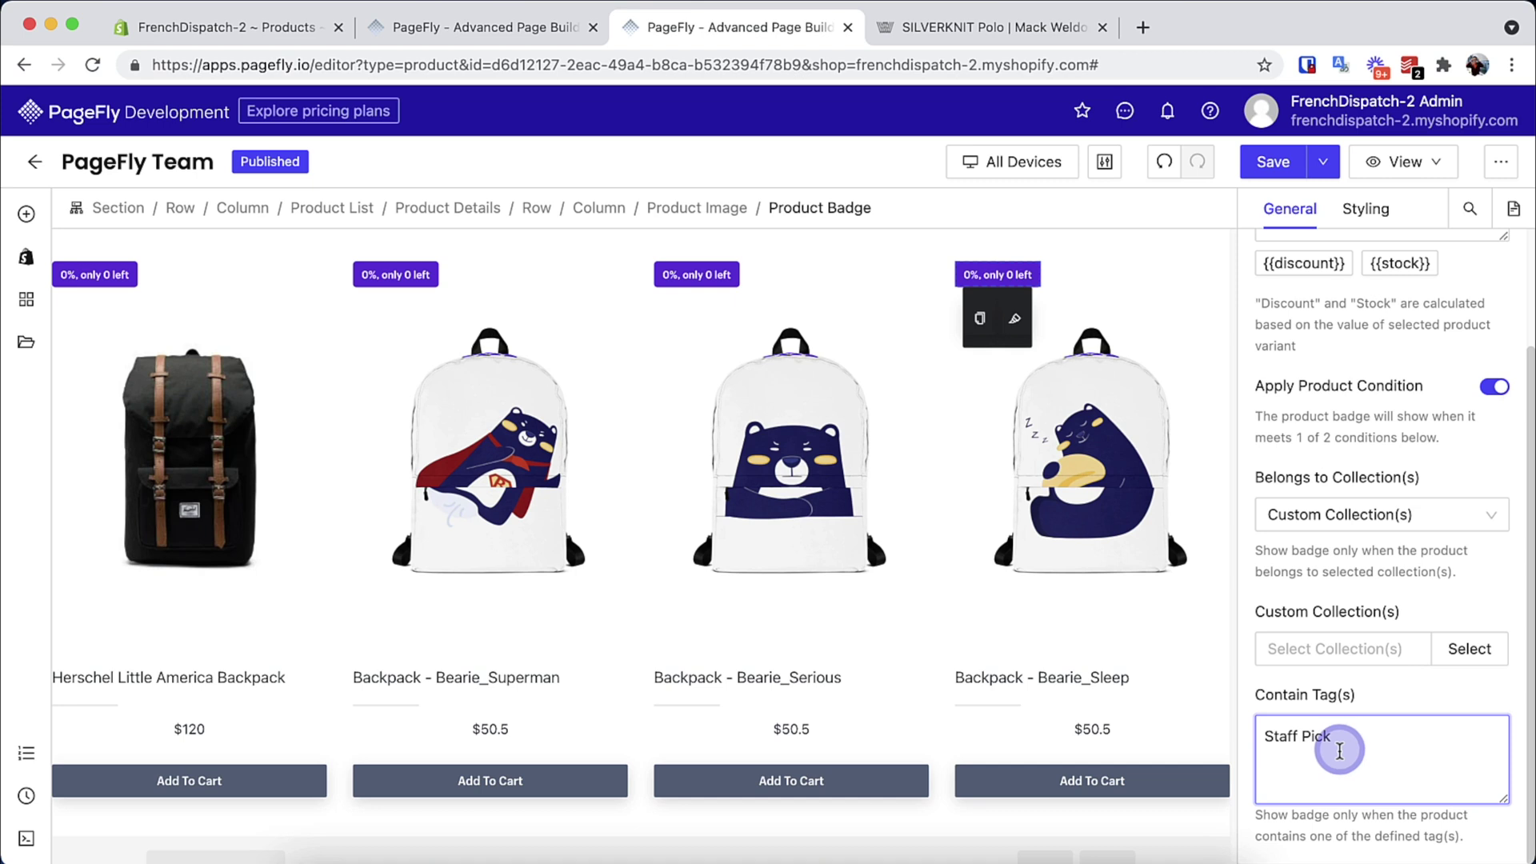
scroll(1355, 374, "up", 2)
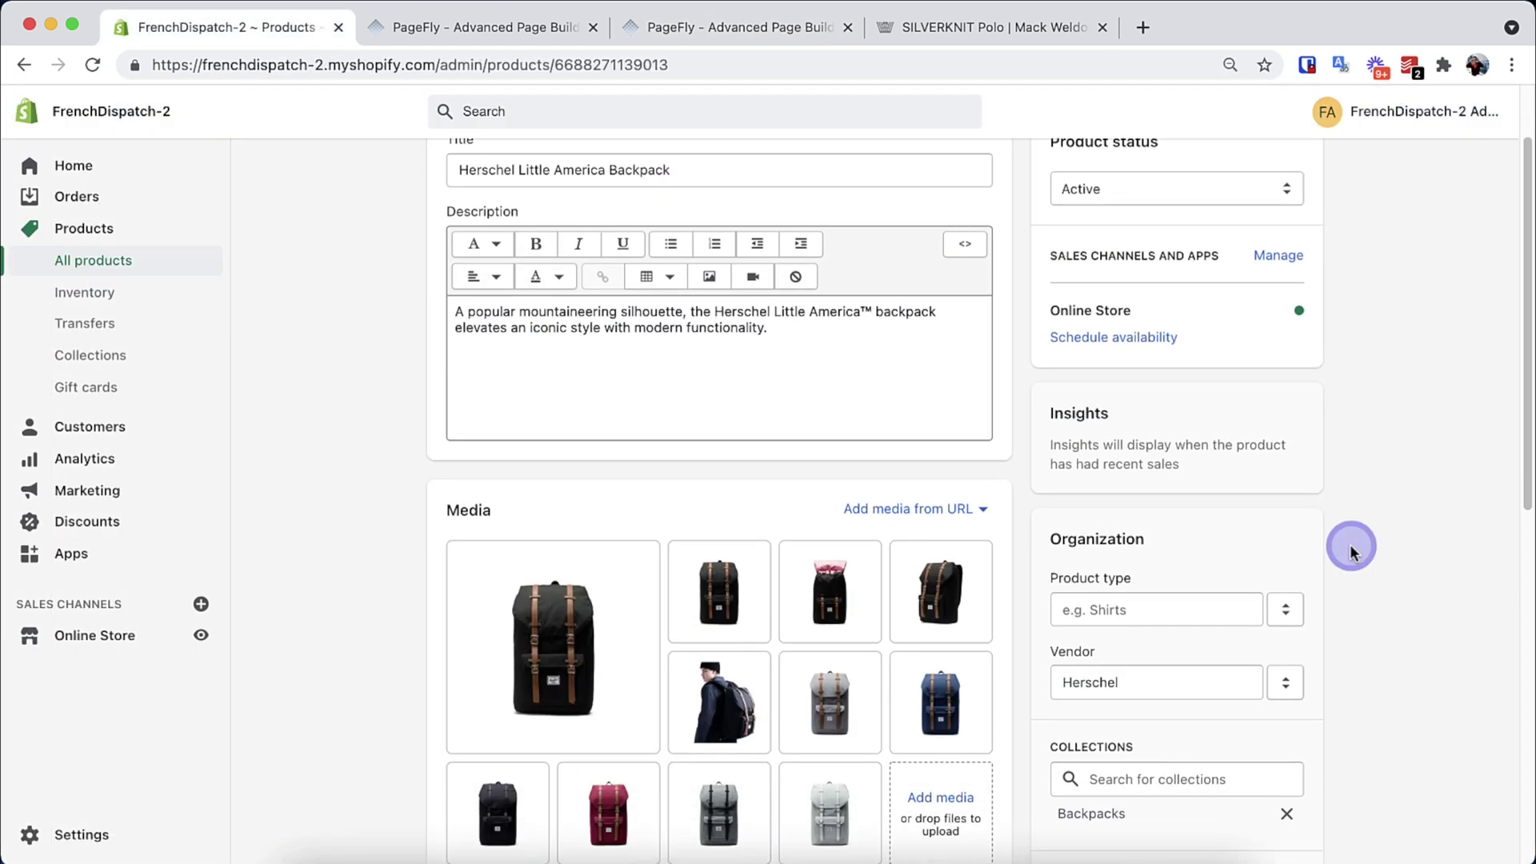
scroll(1351, 544, "down", 3)
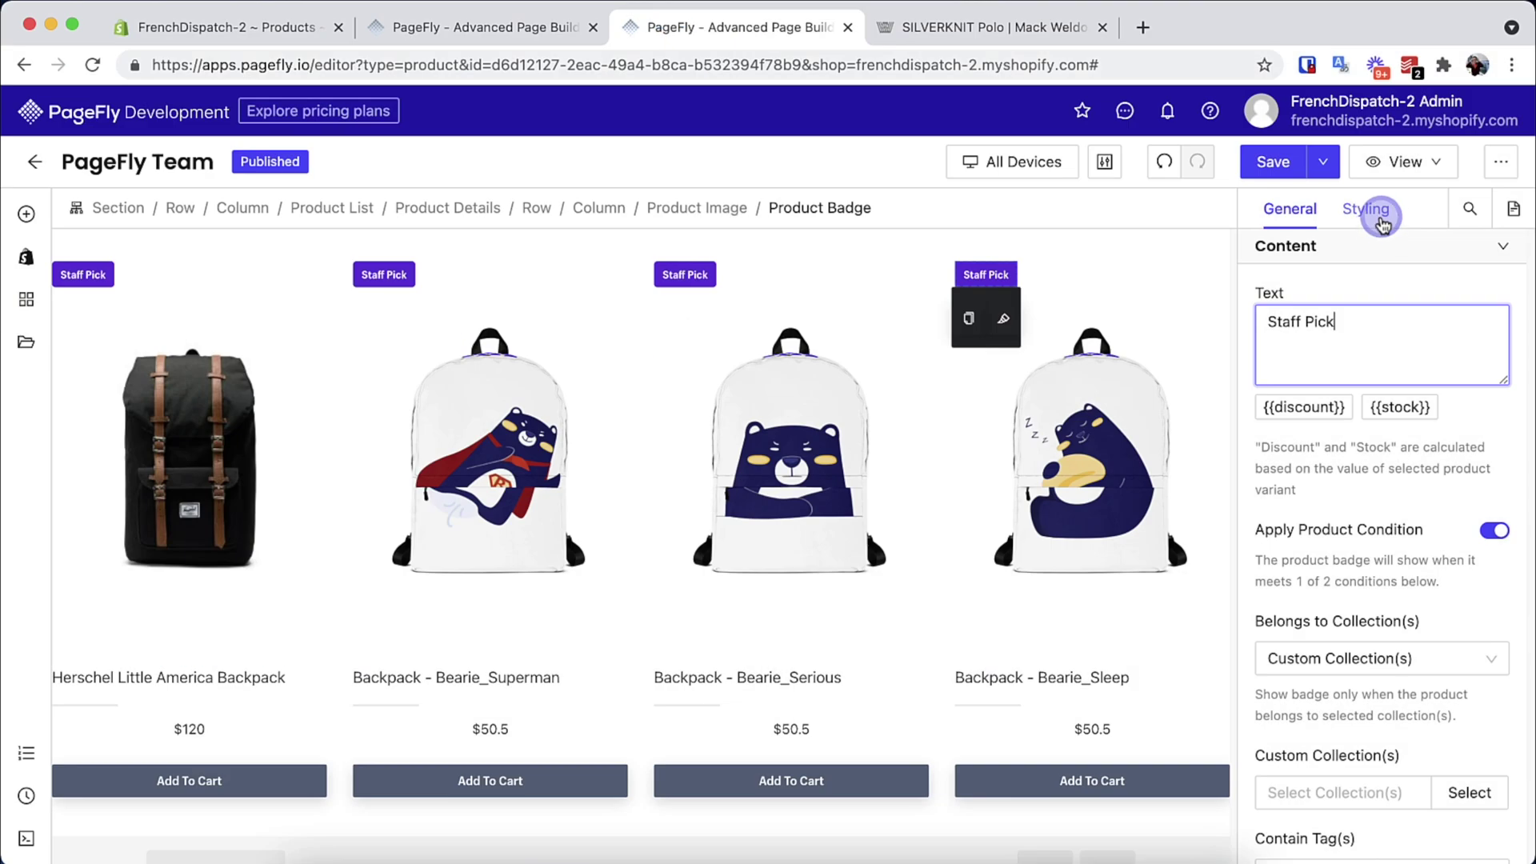
Set the Staff Pick badge's text to uppercase
left_click(1369, 210)
scroll(1373, 453, "down", 4)
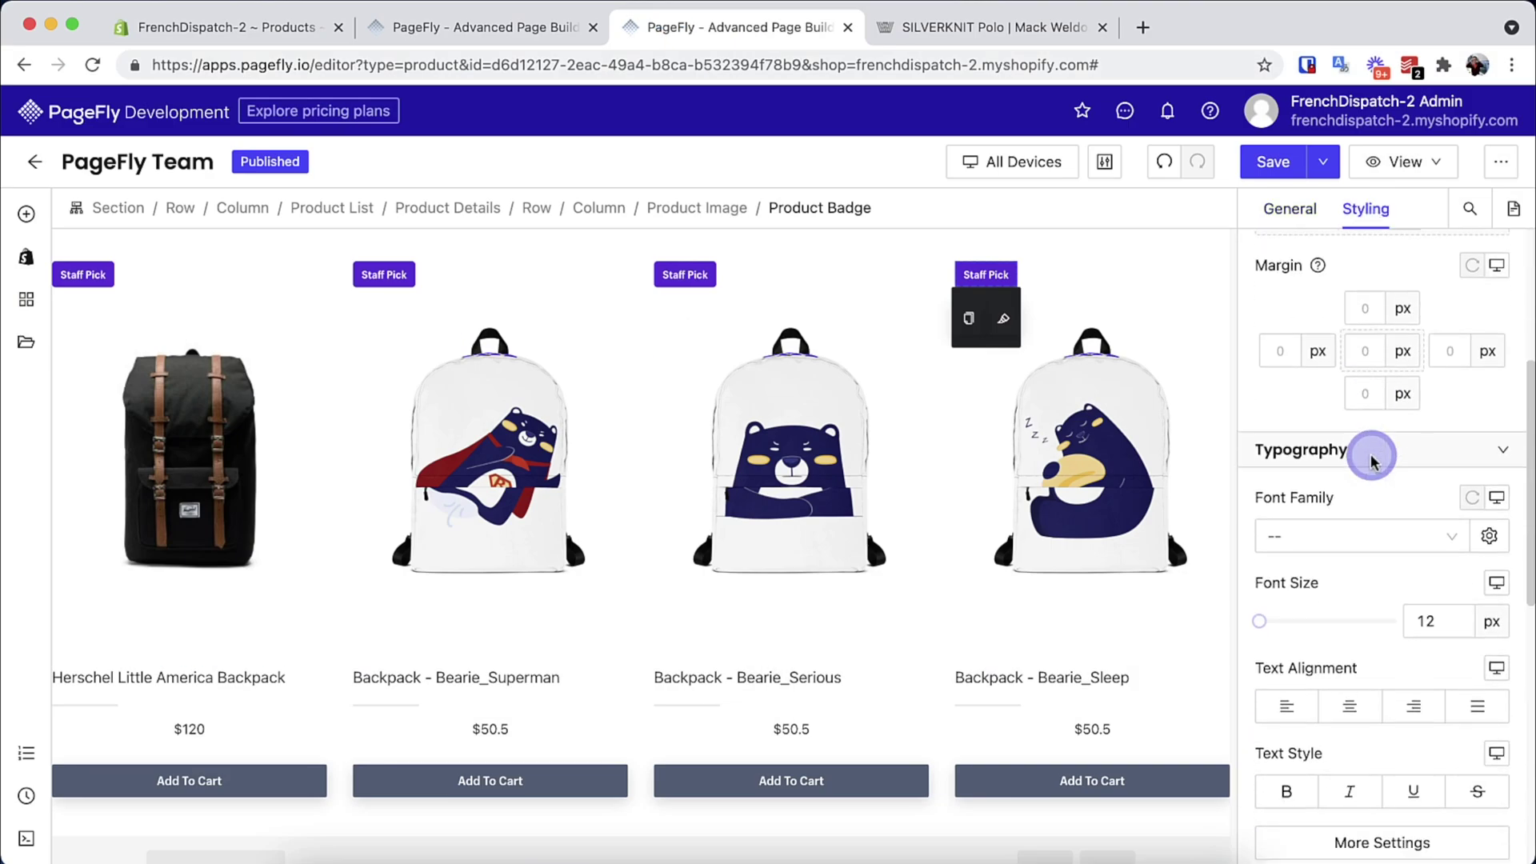
scroll(1372, 460, "down", 3)
left_click(1365, 613)
left_click(1044, 711)
Set the Staff Pick badge's background colour to the Mack Weldon Blue #0074b8 copied from the Properties note
scroll(1511, 676, "down", 1)
left_click(1509, 673)
key("super+Tab")
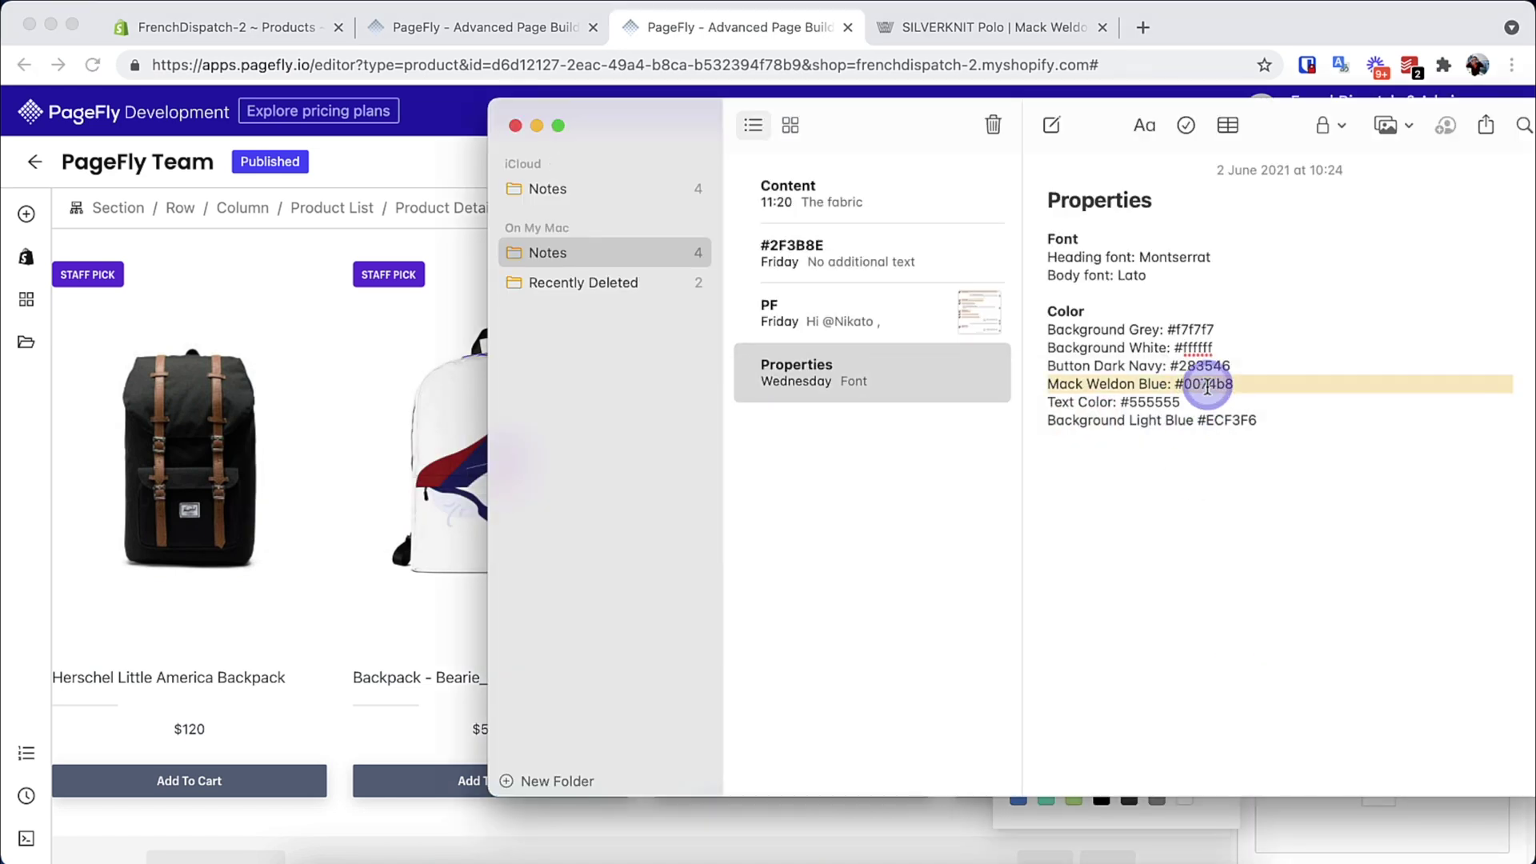
key("super+c")
key("super+Tab")
left_click(1048, 714)
key("super+v")
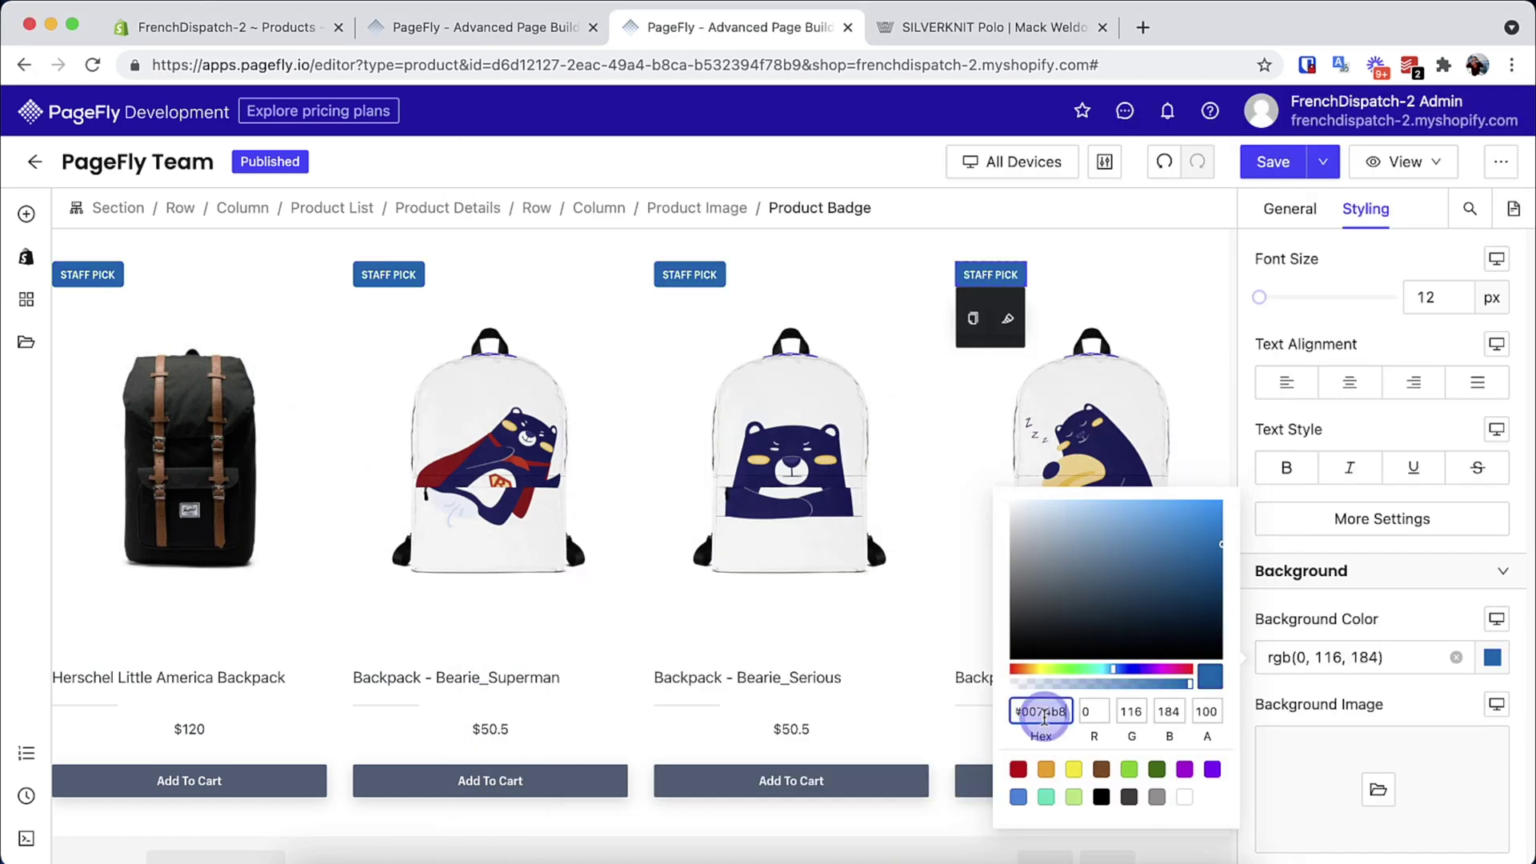
left_click(1361, 621)
Left-align and bold the product prices, and delete the Add To Cart buttons from the product list
left_click(867, 729)
left_click(1289, 329)
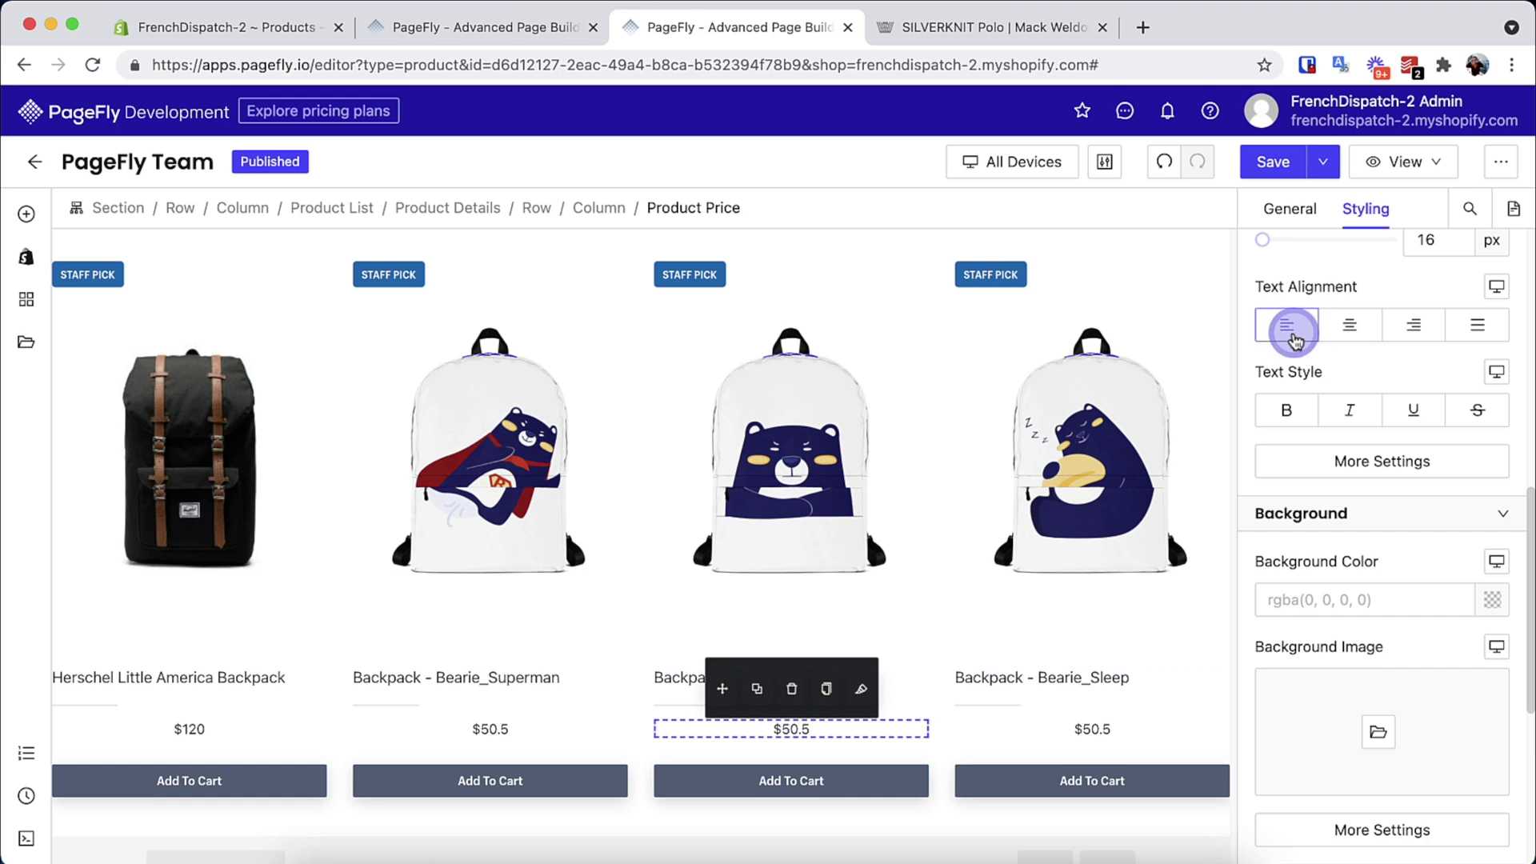
left_click(1289, 409)
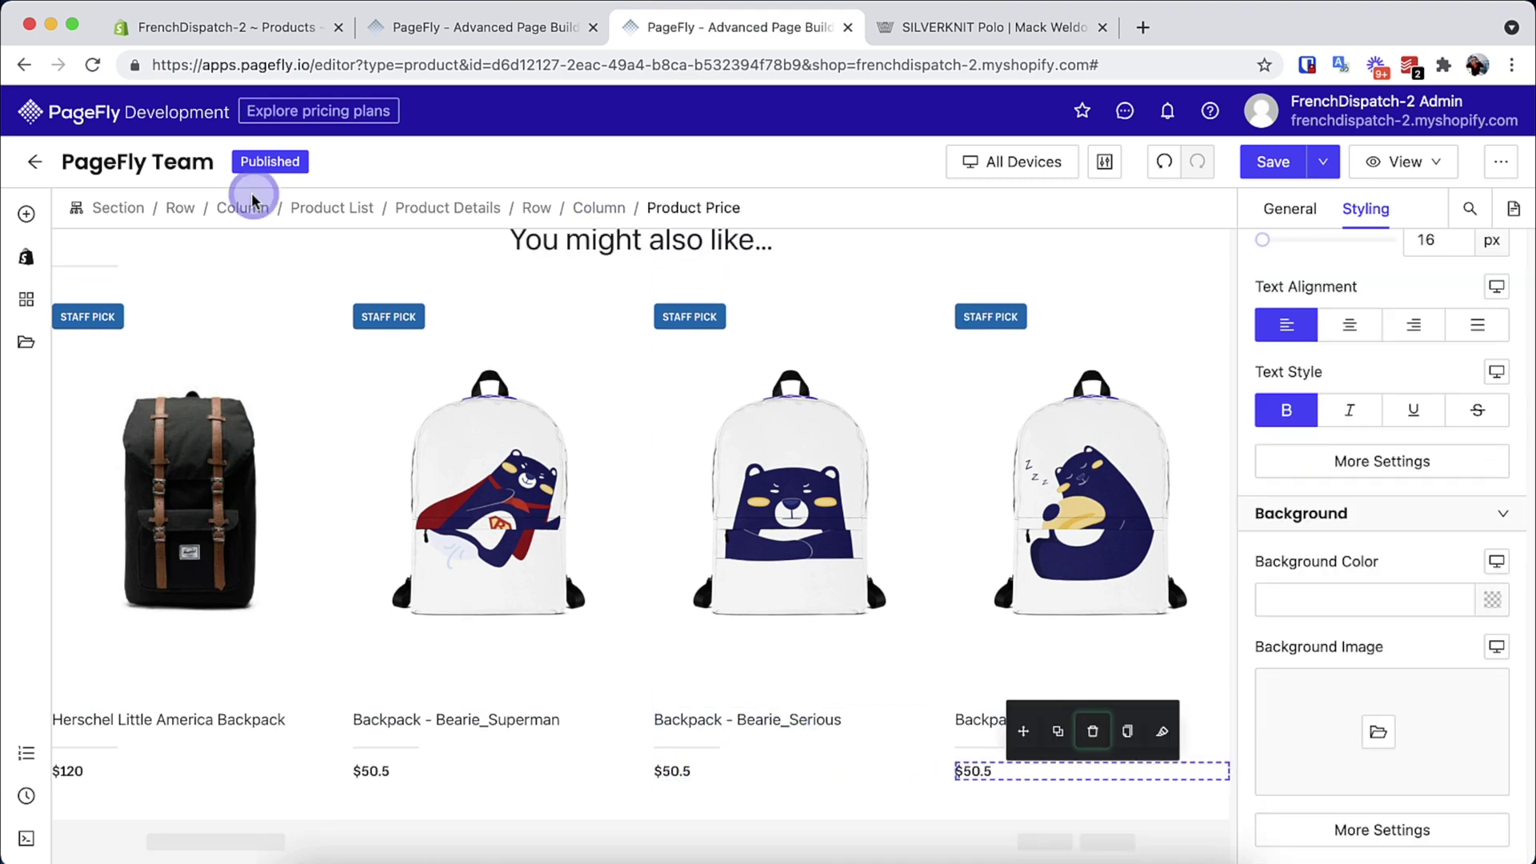
Check the reference page's product cards and add a Judge.me preview badge above the product titles
left_click(961, 32)
left_click(824, 27)
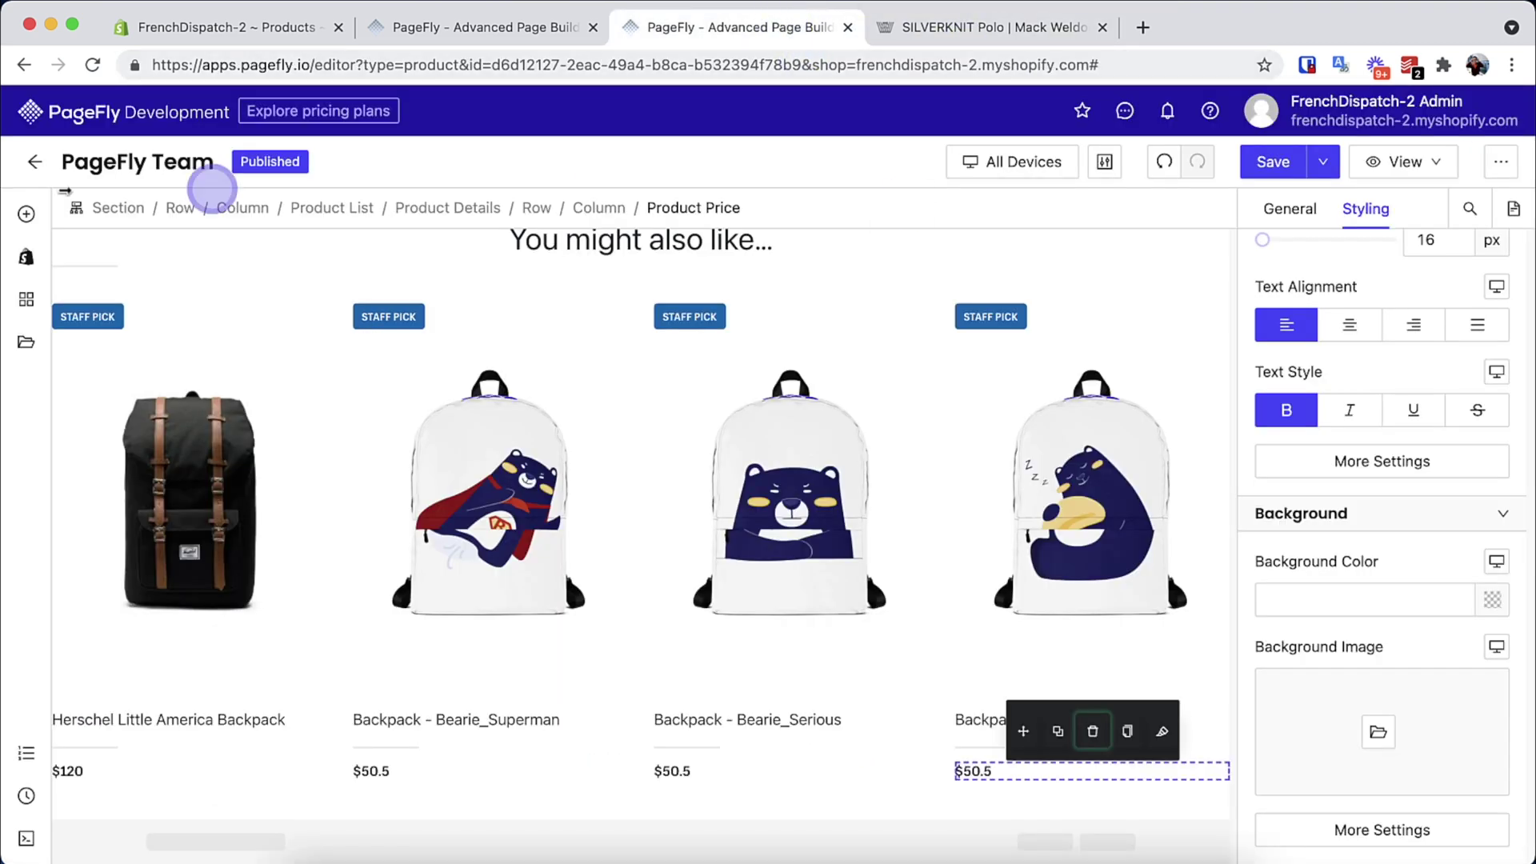
left_click(22, 233)
left_click_drag(458, 528, 175, 687)
Set the left padding of the product titles and the product prices to 20 px
left_click(185, 743)
scroll(1468, 429, "down", 1)
left_click(1285, 353)
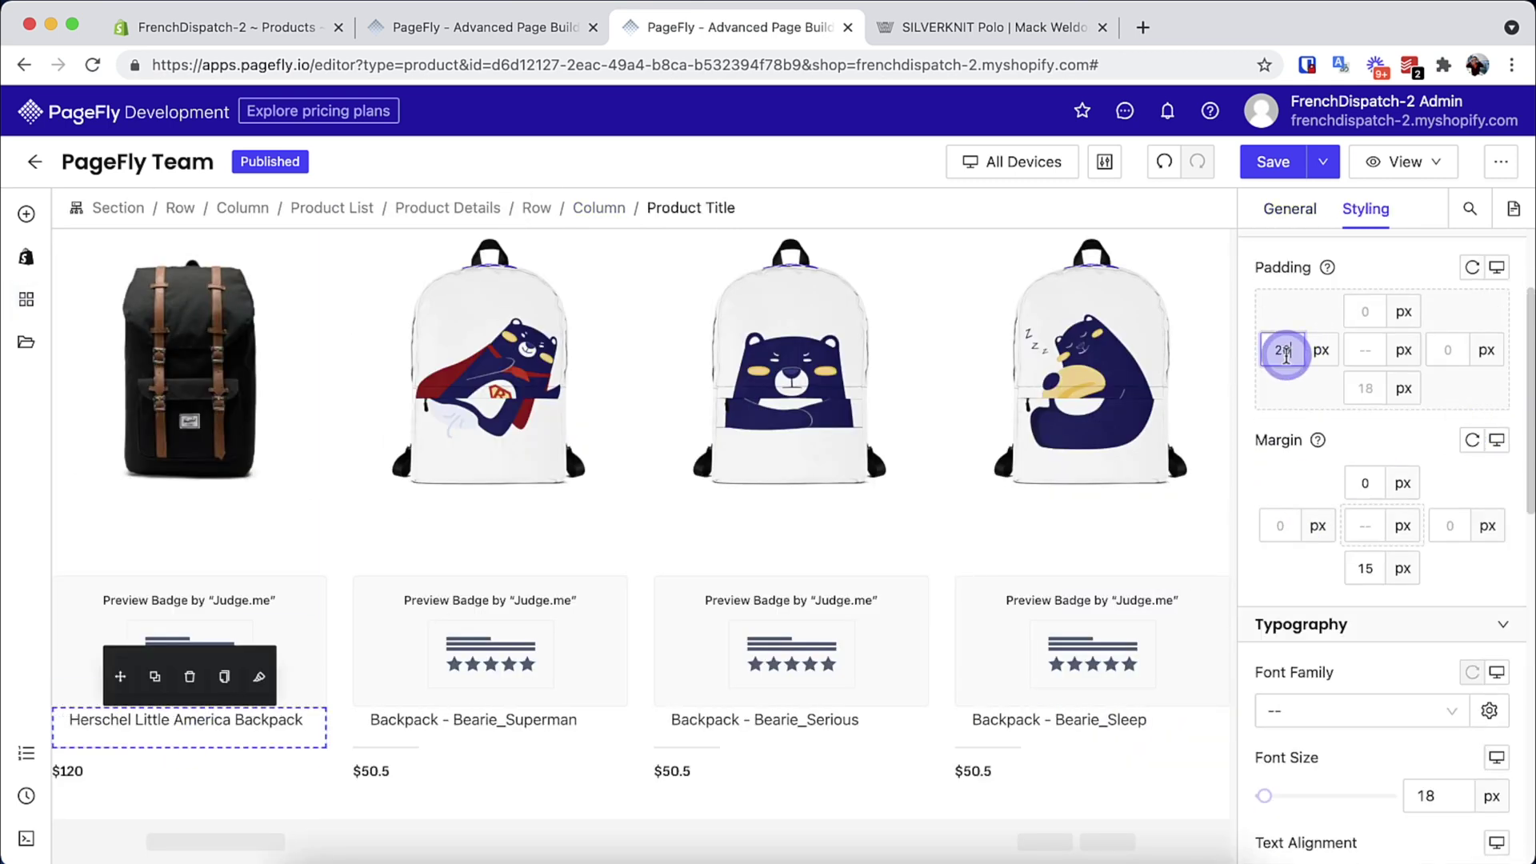
left_click(220, 782)
left_click(1292, 357)
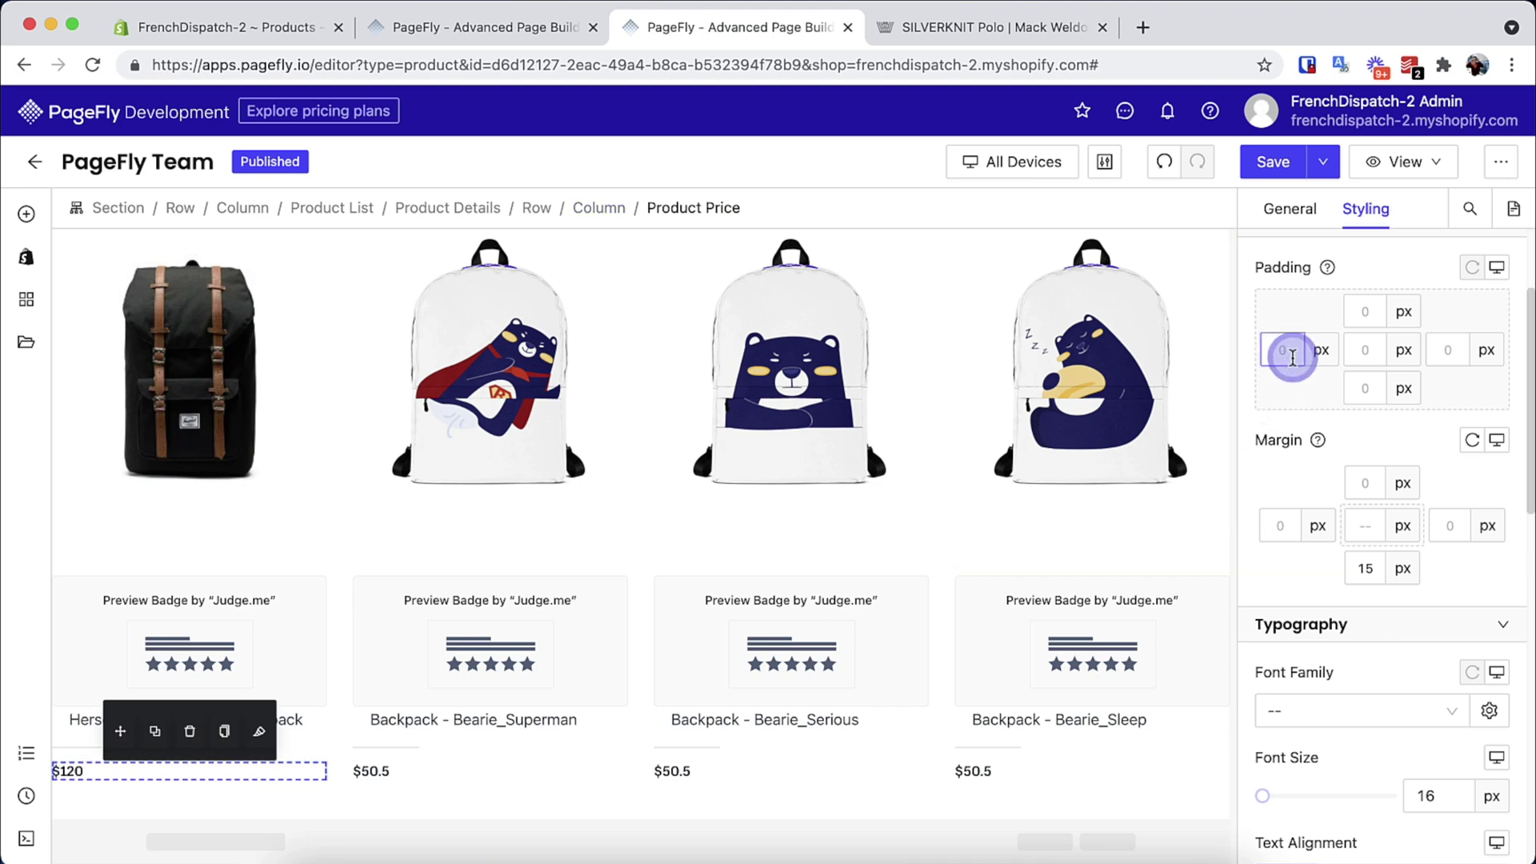
Set the product titles' bottom padding to 0 px
left_click(319, 737)
left_click(1368, 390)
type("0")
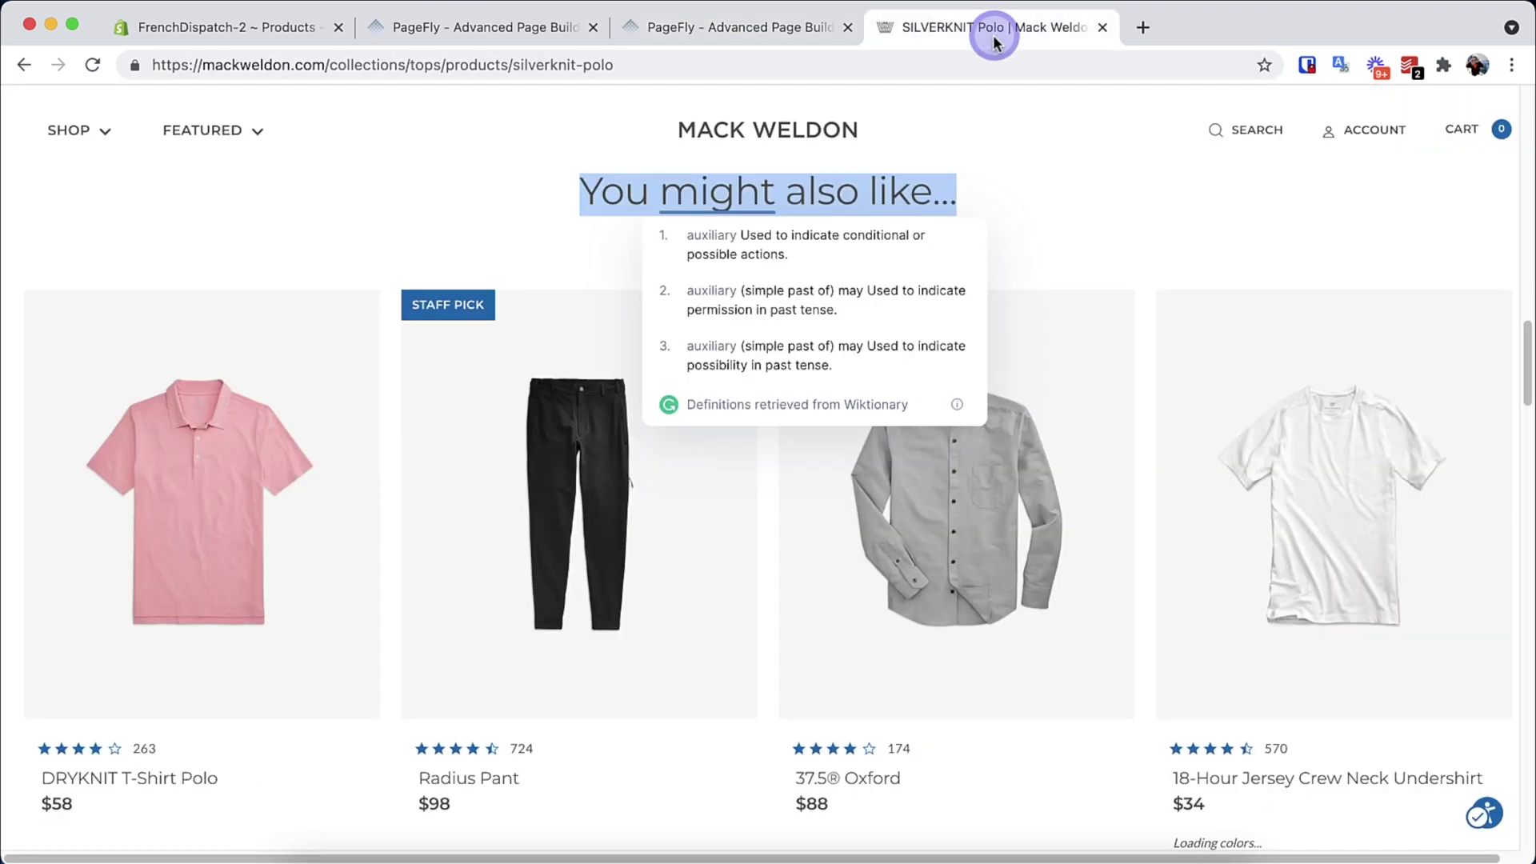
View the reference's "Every Detail Matters" section and add a row with two equal columns below the product list
scroll(1149, 230, "down", 3)
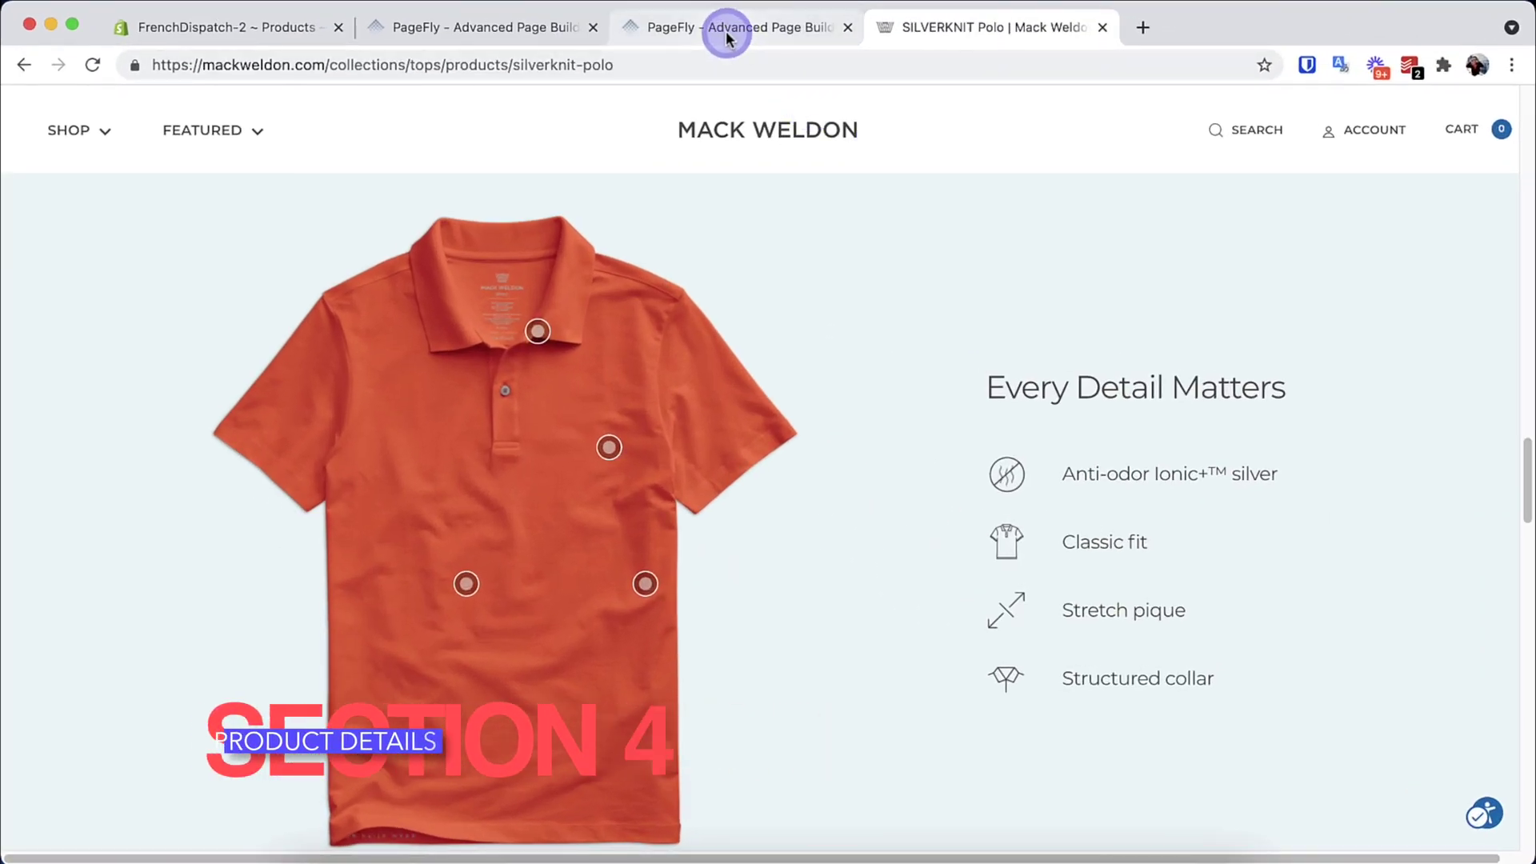
left_click(727, 34)
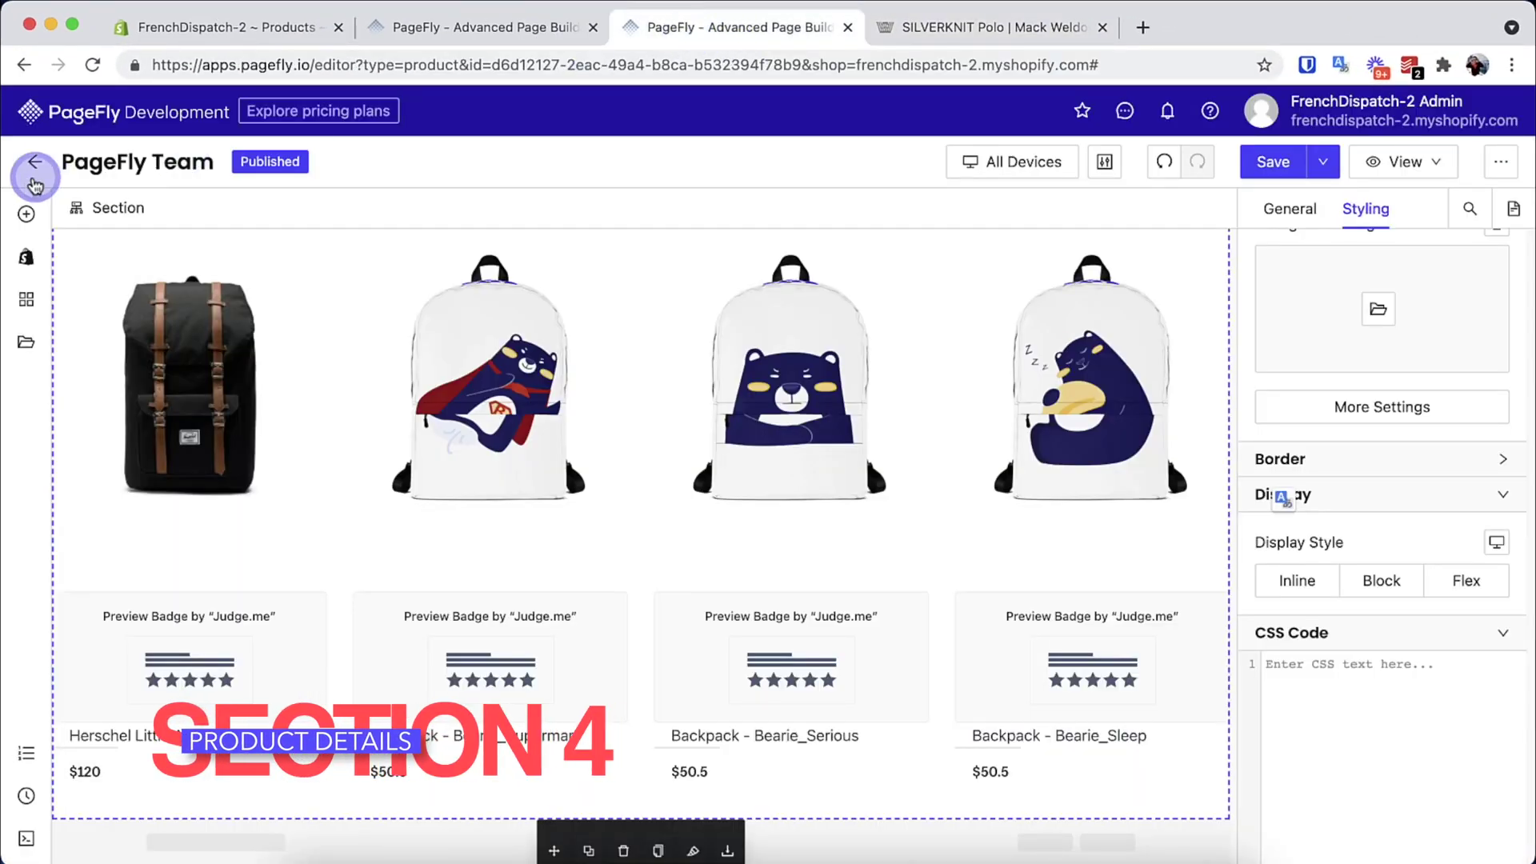
left_click(36, 222)
scroll(120, 308, "up", 2)
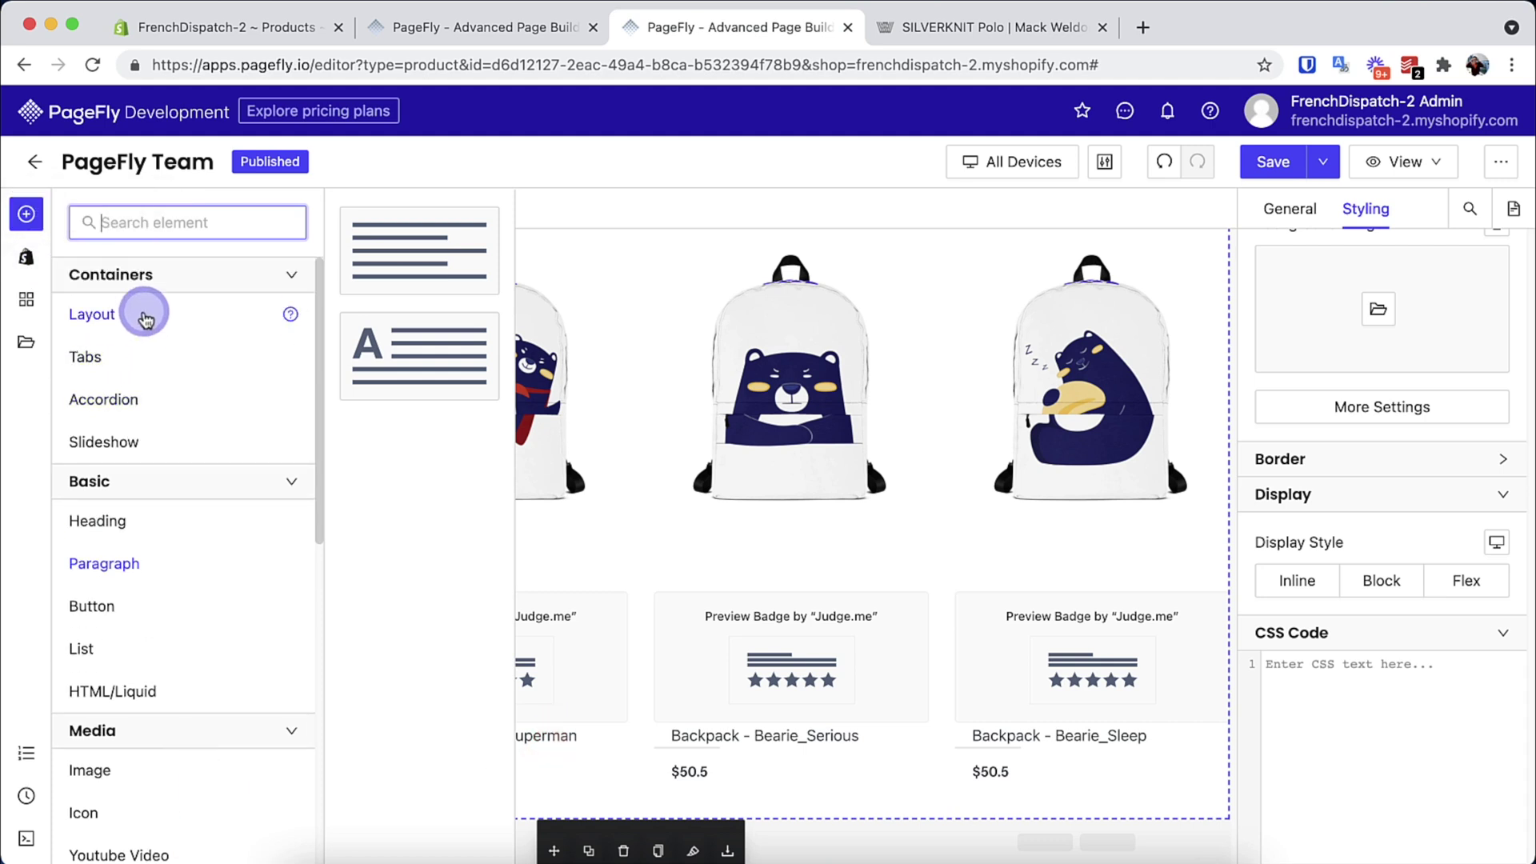
mouse_move(149, 318)
left_click_drag(414, 353, 267, 816)
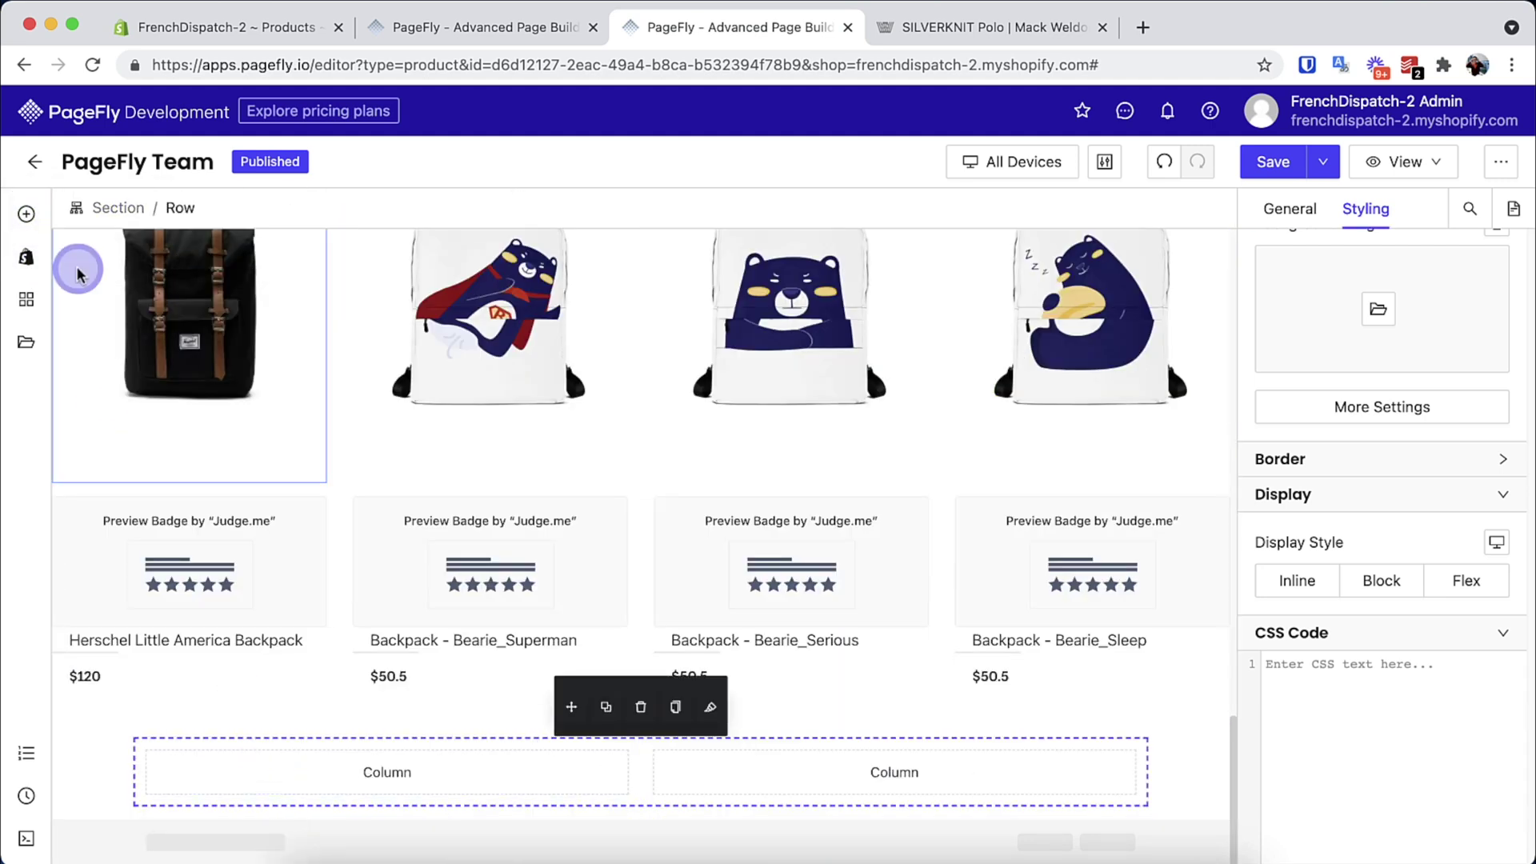
Add an image to the new row's first column and use the orange polo picture as its source
left_click(20, 218)
scroll(75, 514, "down", 3)
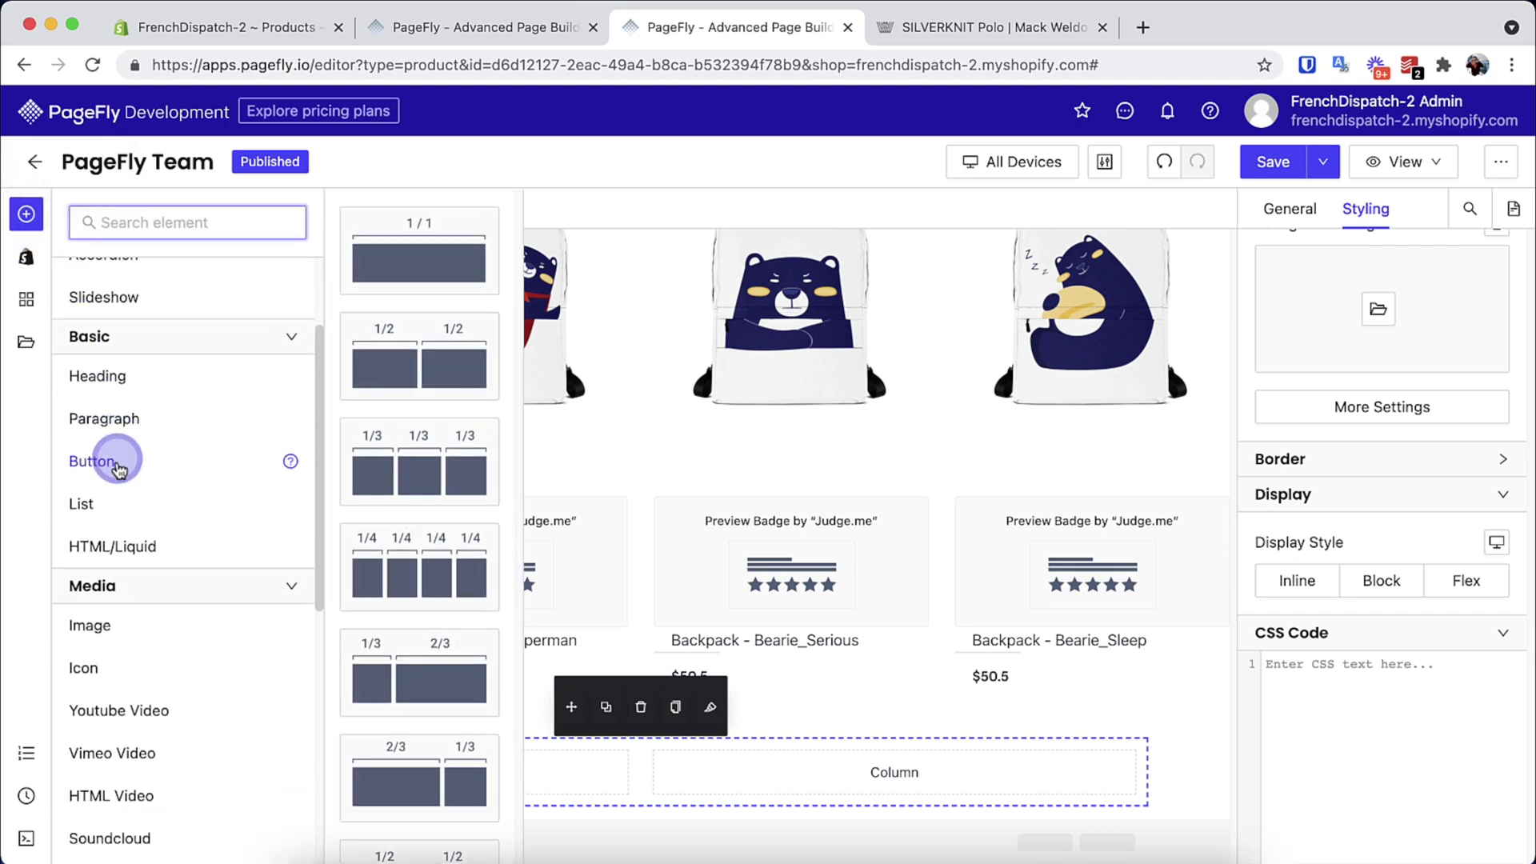
mouse_move(125, 632)
left_click_drag(126, 632, 353, 768)
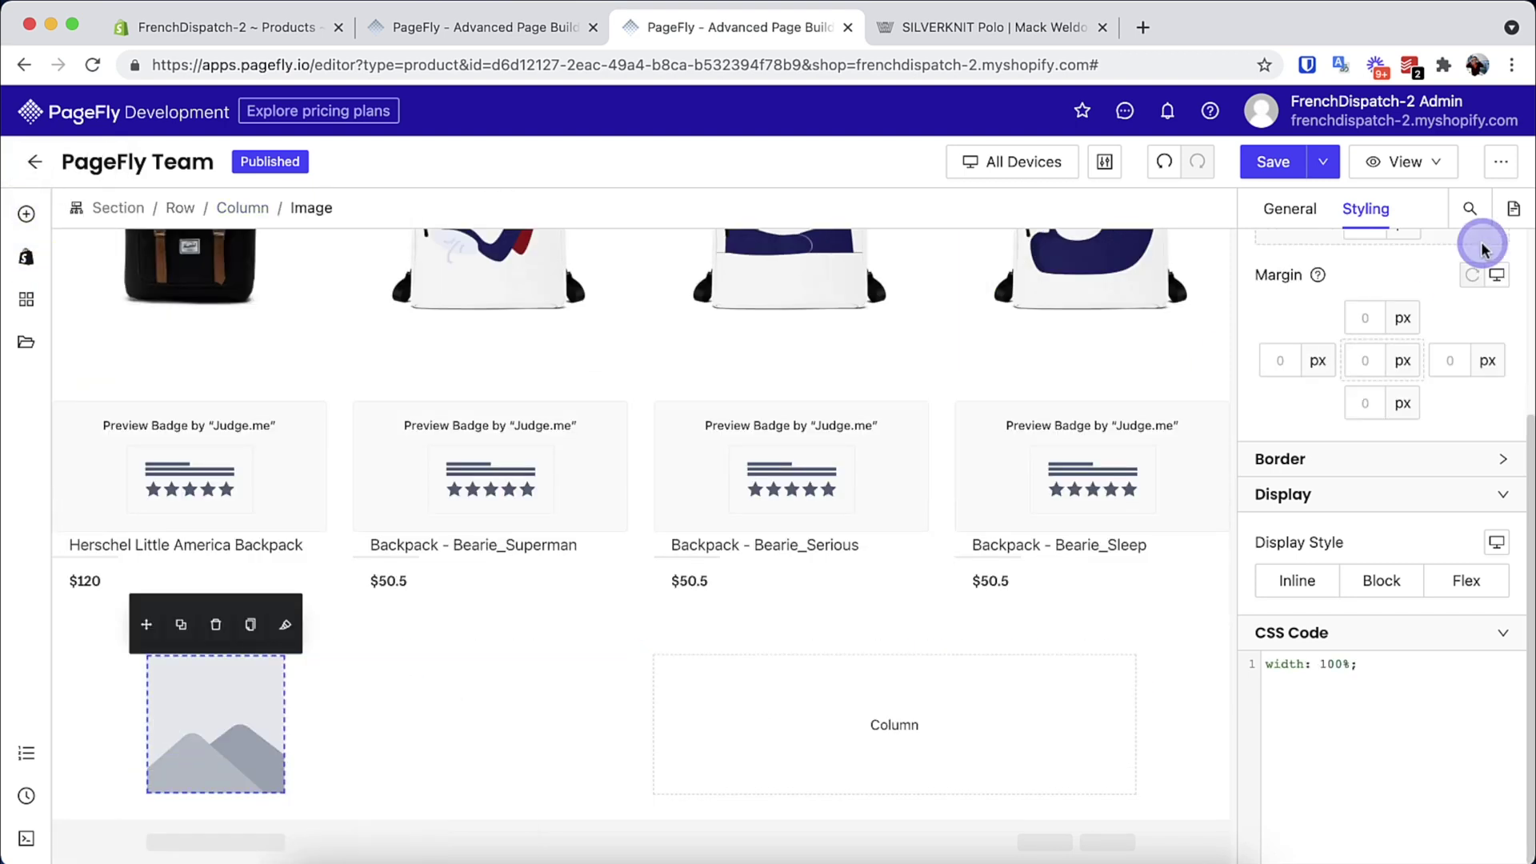
left_click(1287, 212)
left_click(1377, 377)
scroll(658, 514, "down", 2)
left_click(1103, 582)
left_click(1289, 797)
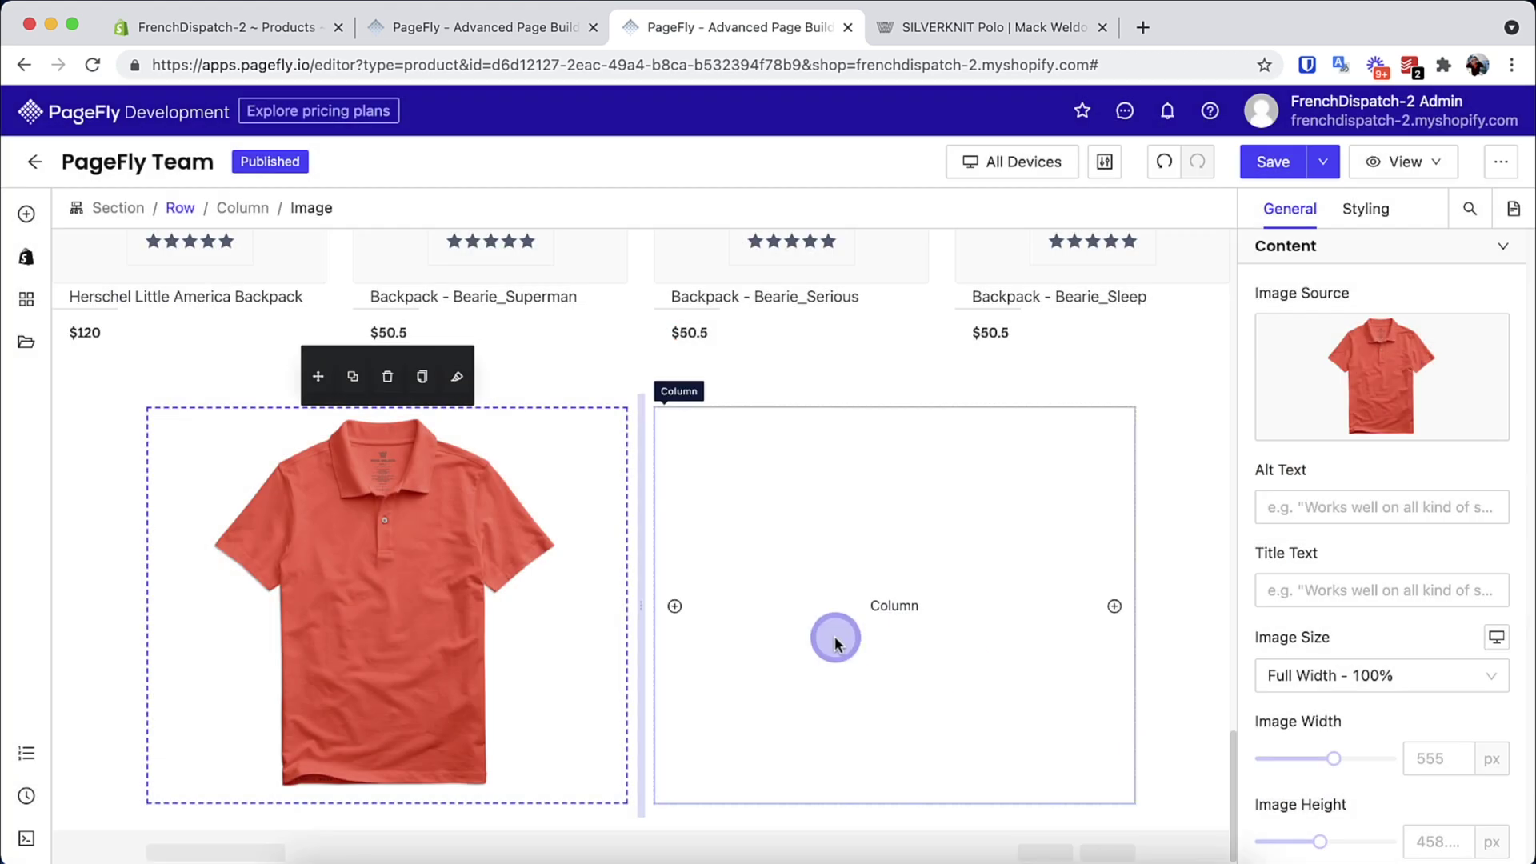
Add a heading to the row's second column and place an empty block below it
left_click(26, 214)
left_click_drag(122, 379, 730, 420)
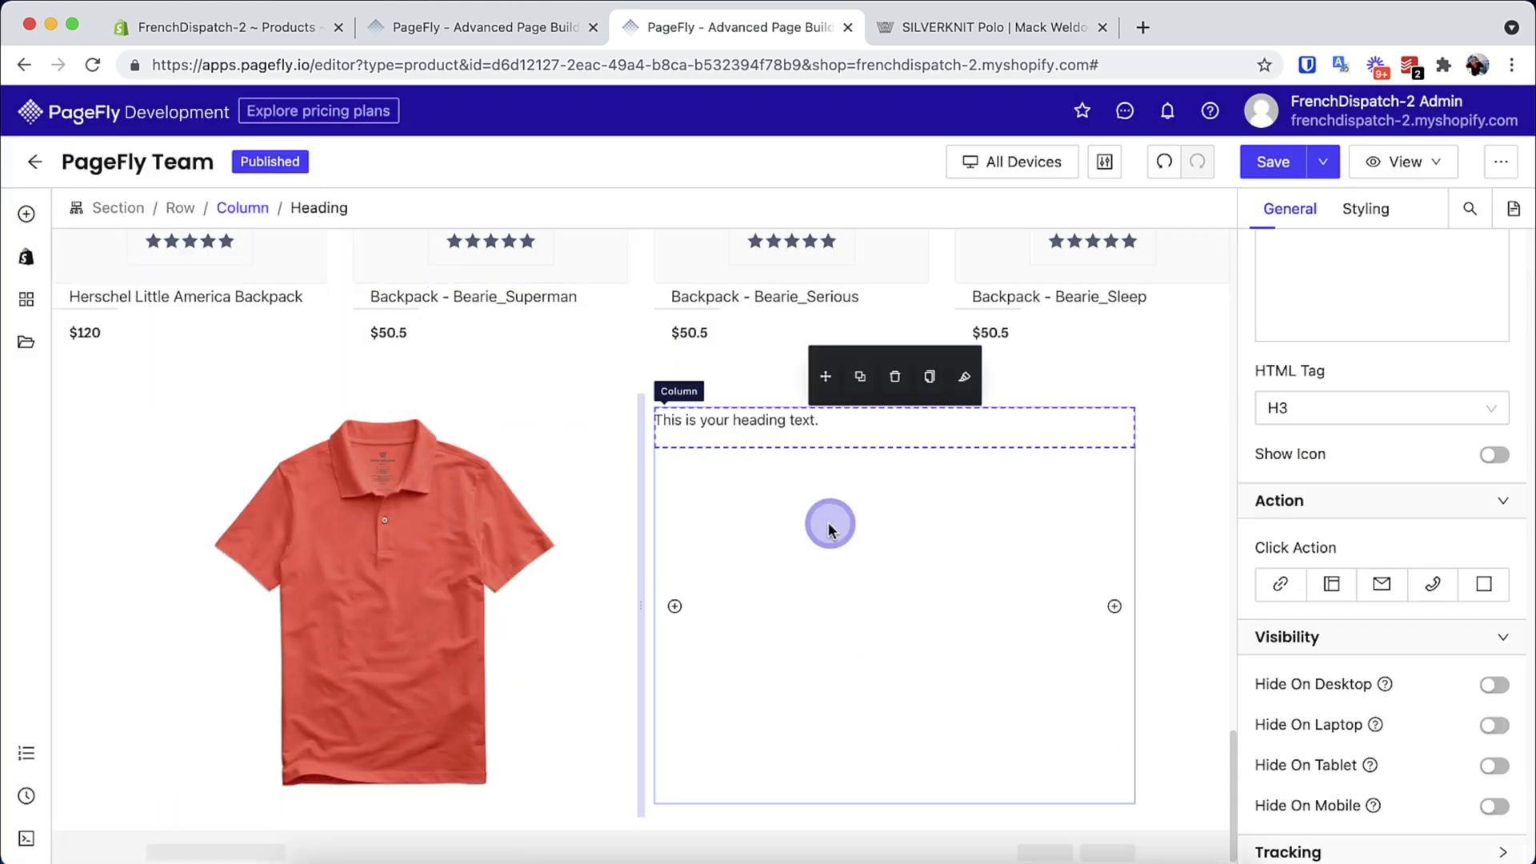
left_click(26, 214)
left_click(164, 314)
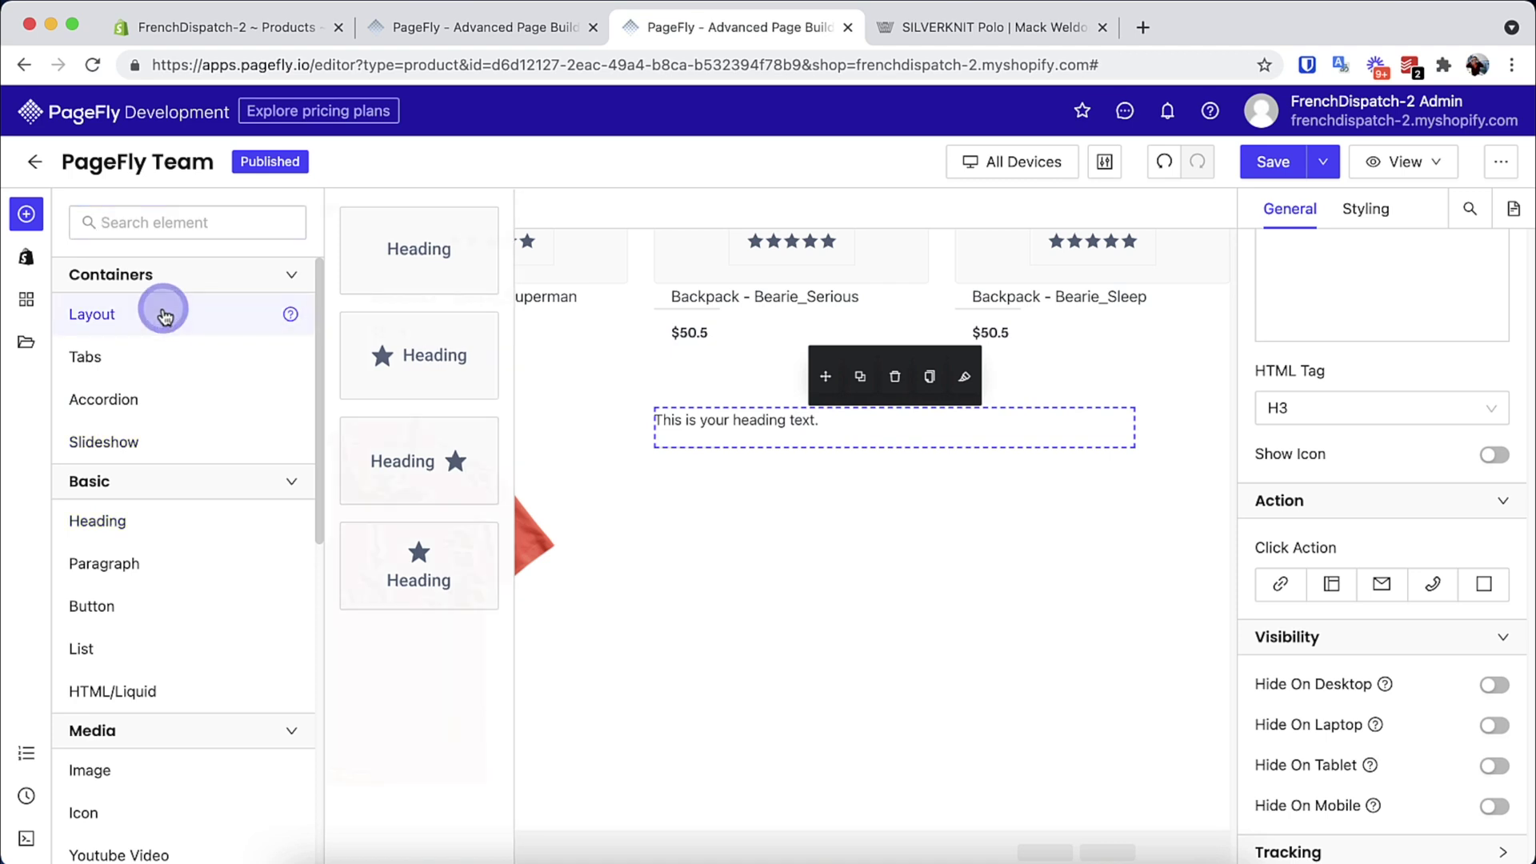
scroll(424, 481, "down", 3)
left_click_drag(423, 756, 880, 469)
Add an image to the block, use the anti-odor icon as its source and set its width to 38 px
left_click(26, 214)
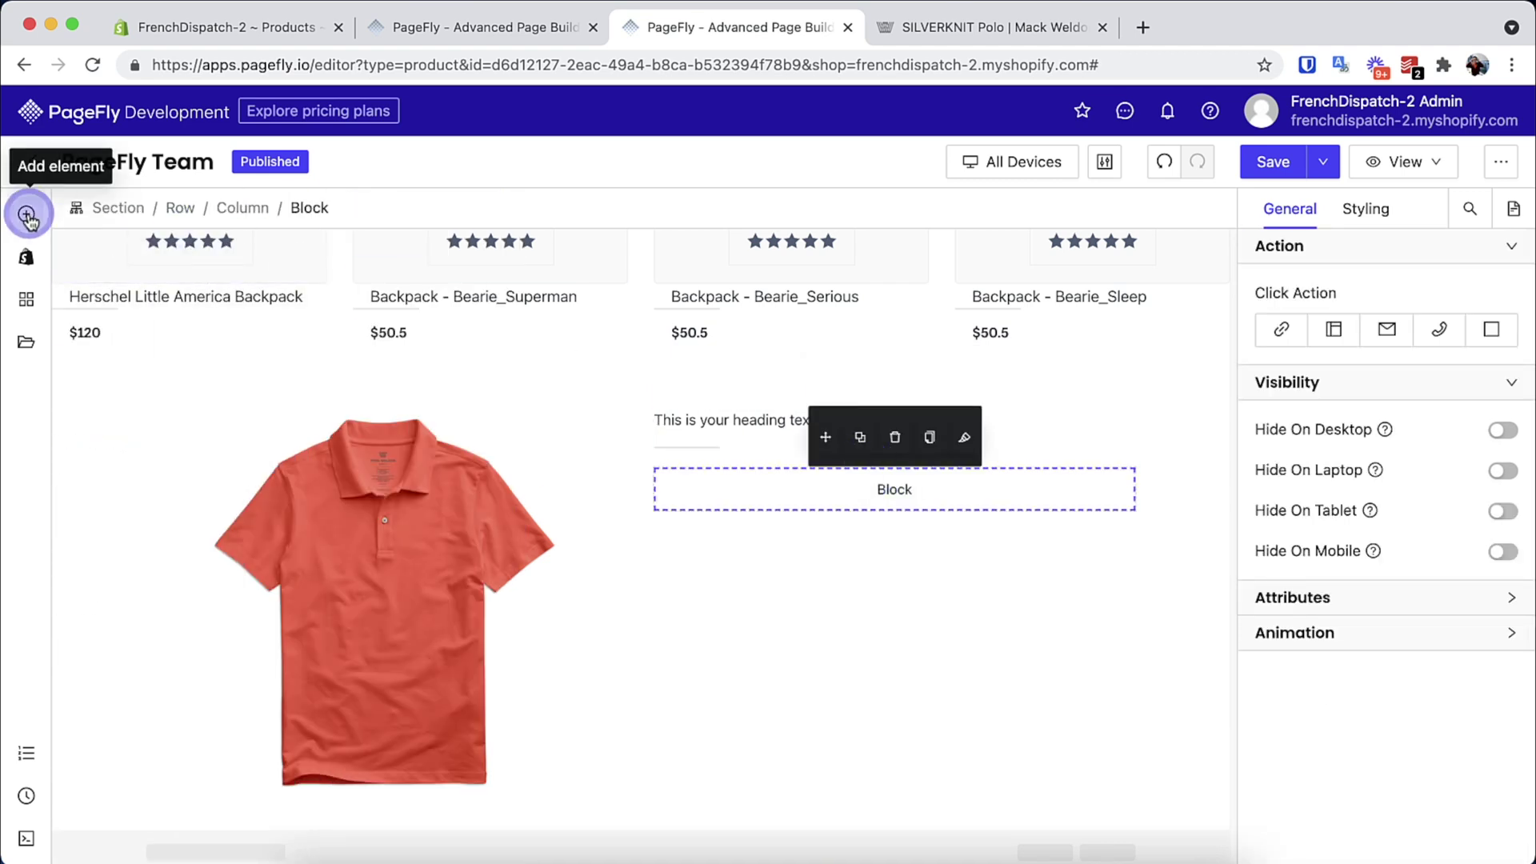
left_click_drag(96, 775, 708, 488)
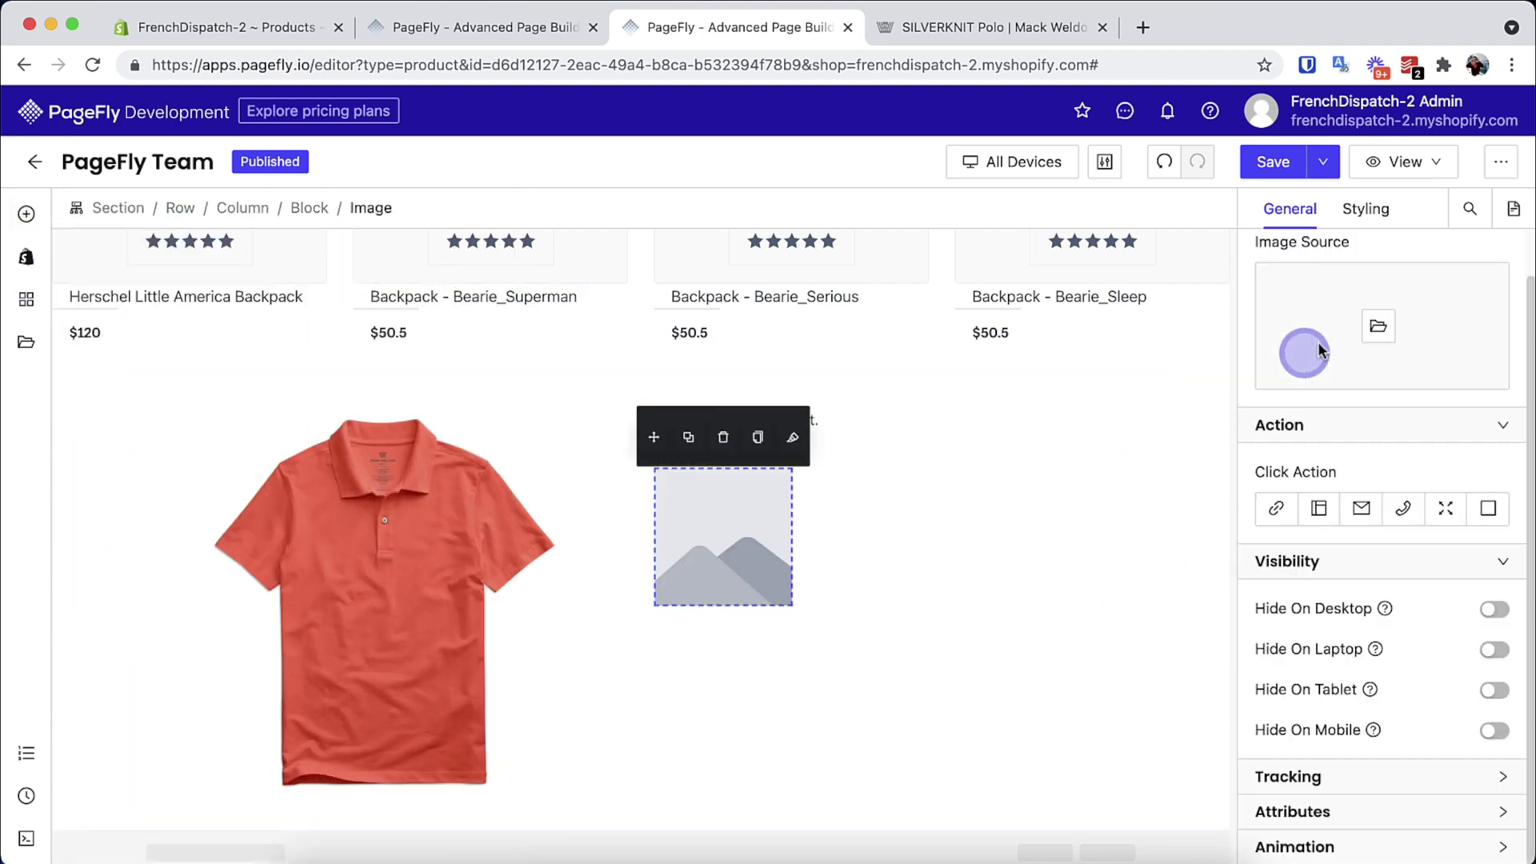
left_click(1369, 326)
scroll(804, 601, "down", 5)
left_click(576, 566)
left_click(1301, 797)
left_click_drag(1334, 707, 1268, 714)
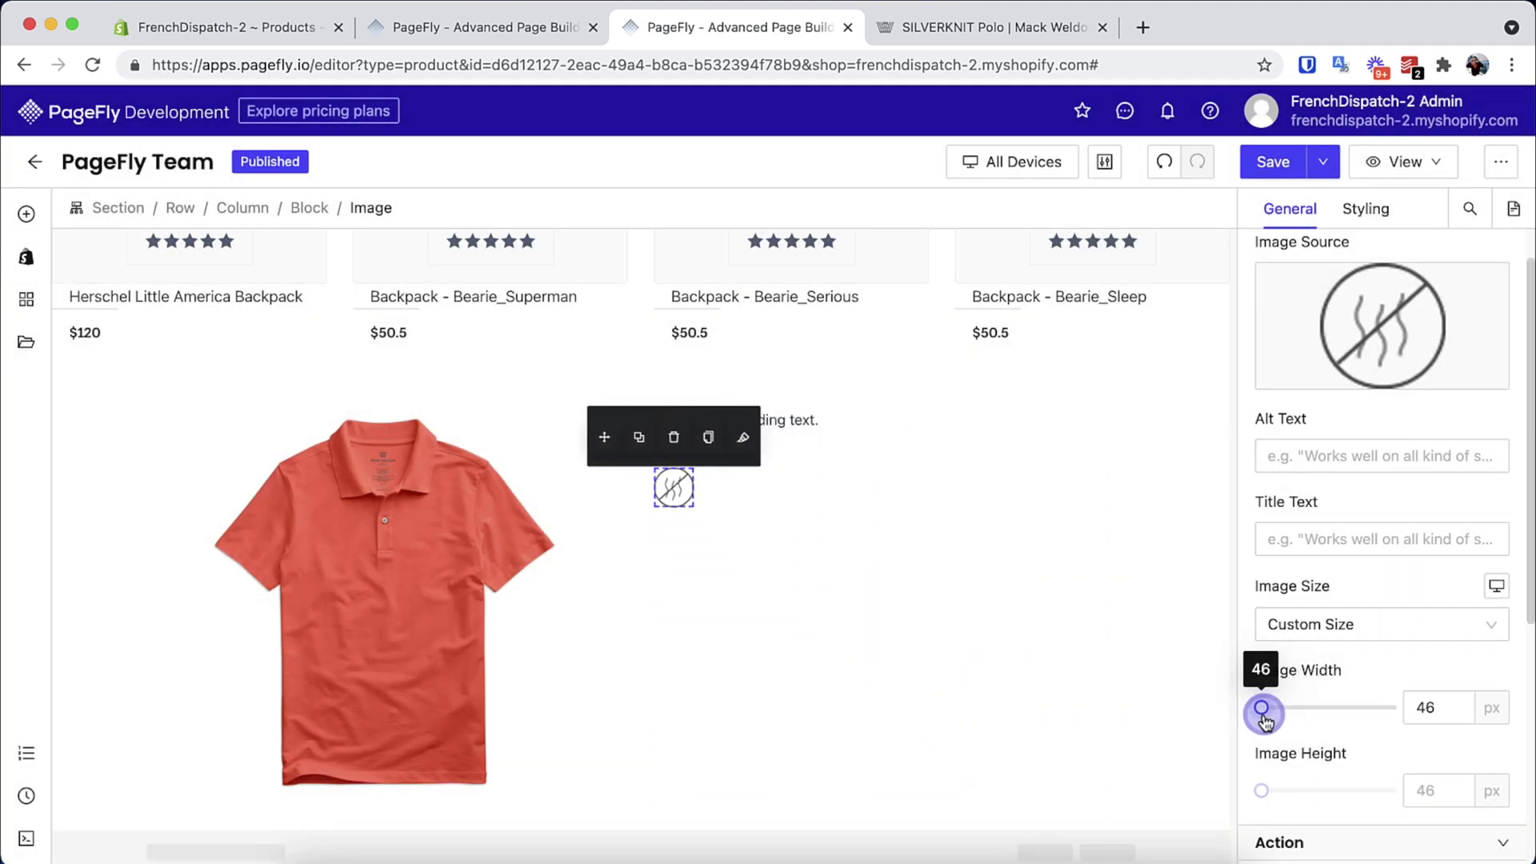
Add a paragraph below the anti-odor icon in the block with the reference text "Anti-odor Ionic+™ silver"
left_click(27, 214)
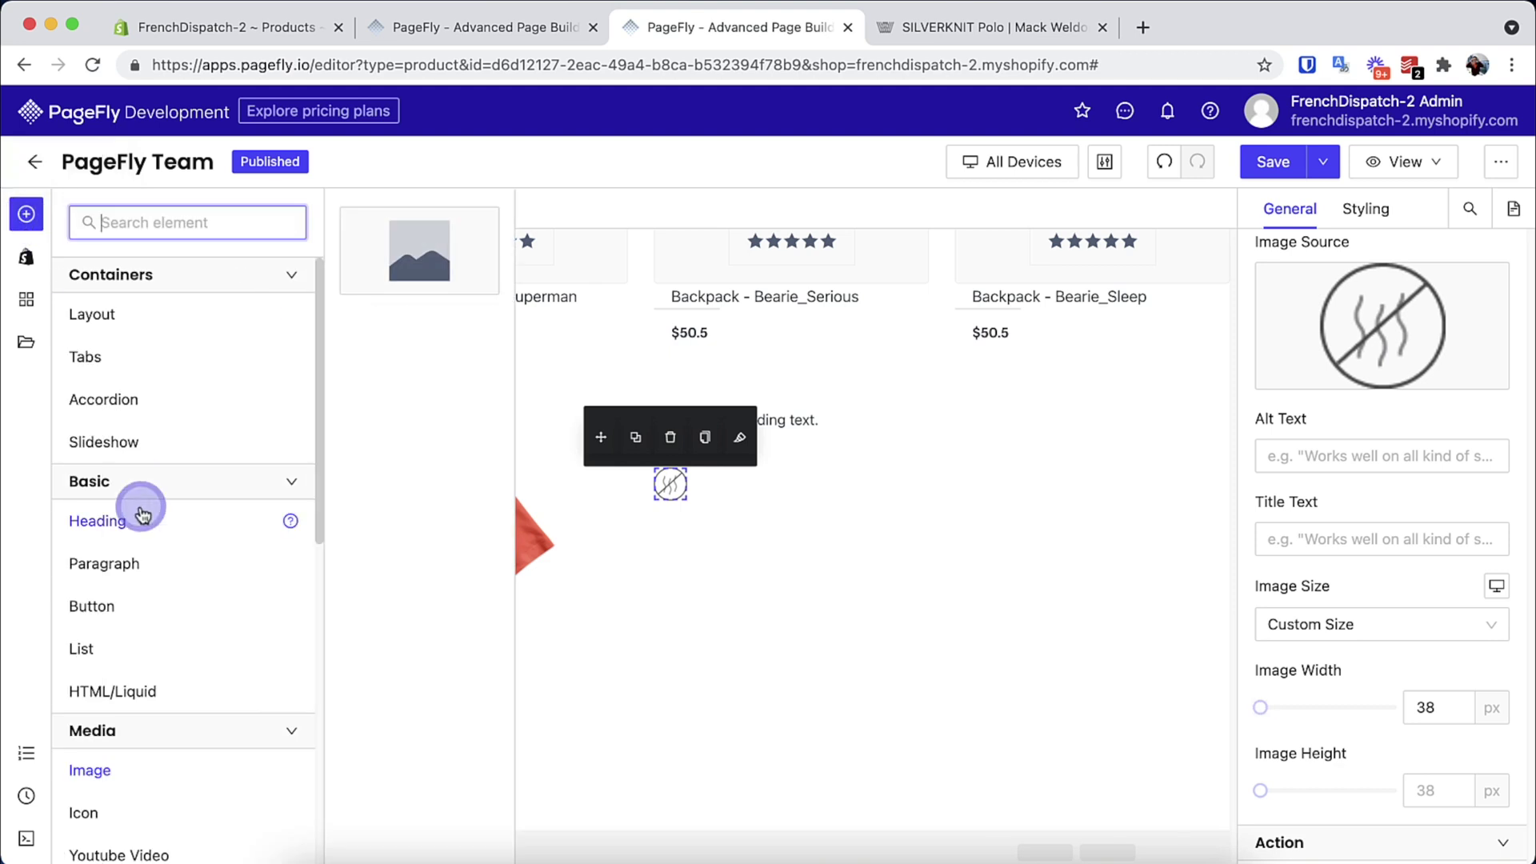
left_click_drag(133, 569, 782, 479)
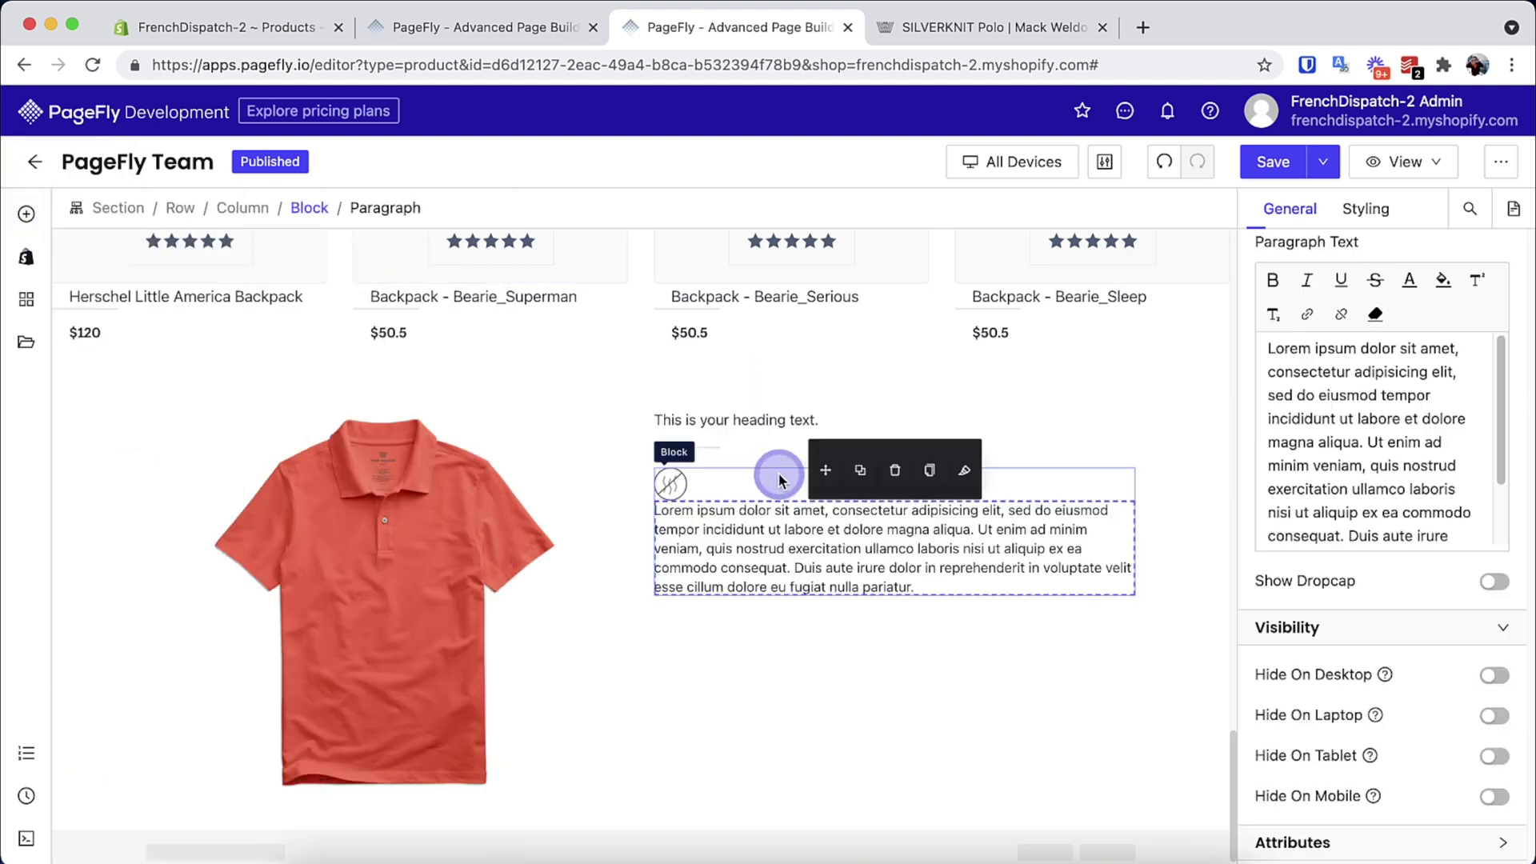
key("ctrl+Tab")
left_click_drag(1288, 474, 1225, 490)
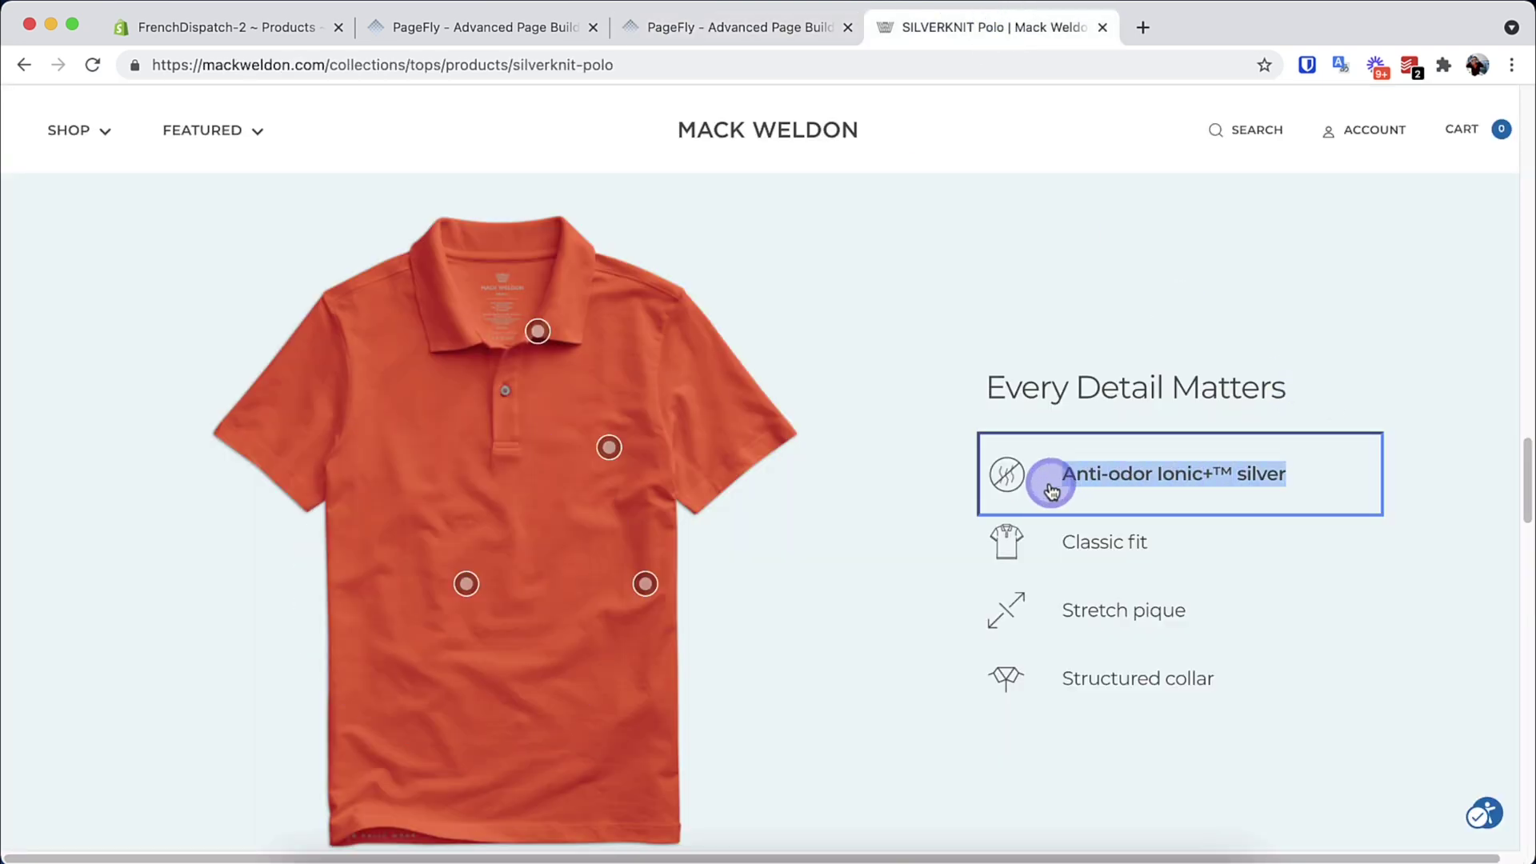
left_click(703, 27)
triple_click(795, 532)
type("Anti-odor Ionic+™ silver")
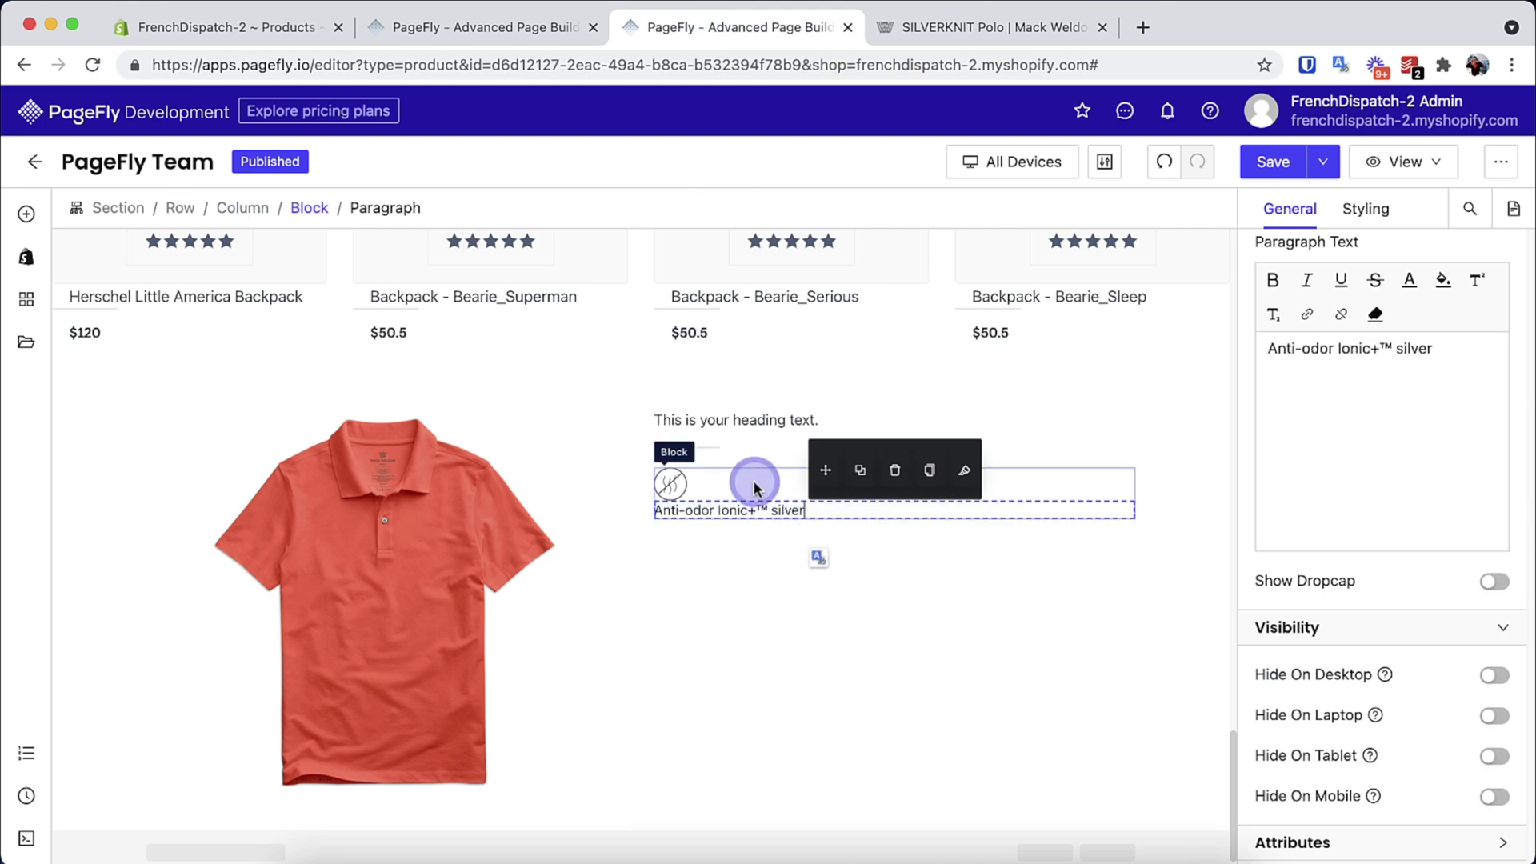
Set the display style of the block holding the icon and paragraph to Flex, with Wrap as its wrap option
left_click(755, 485)
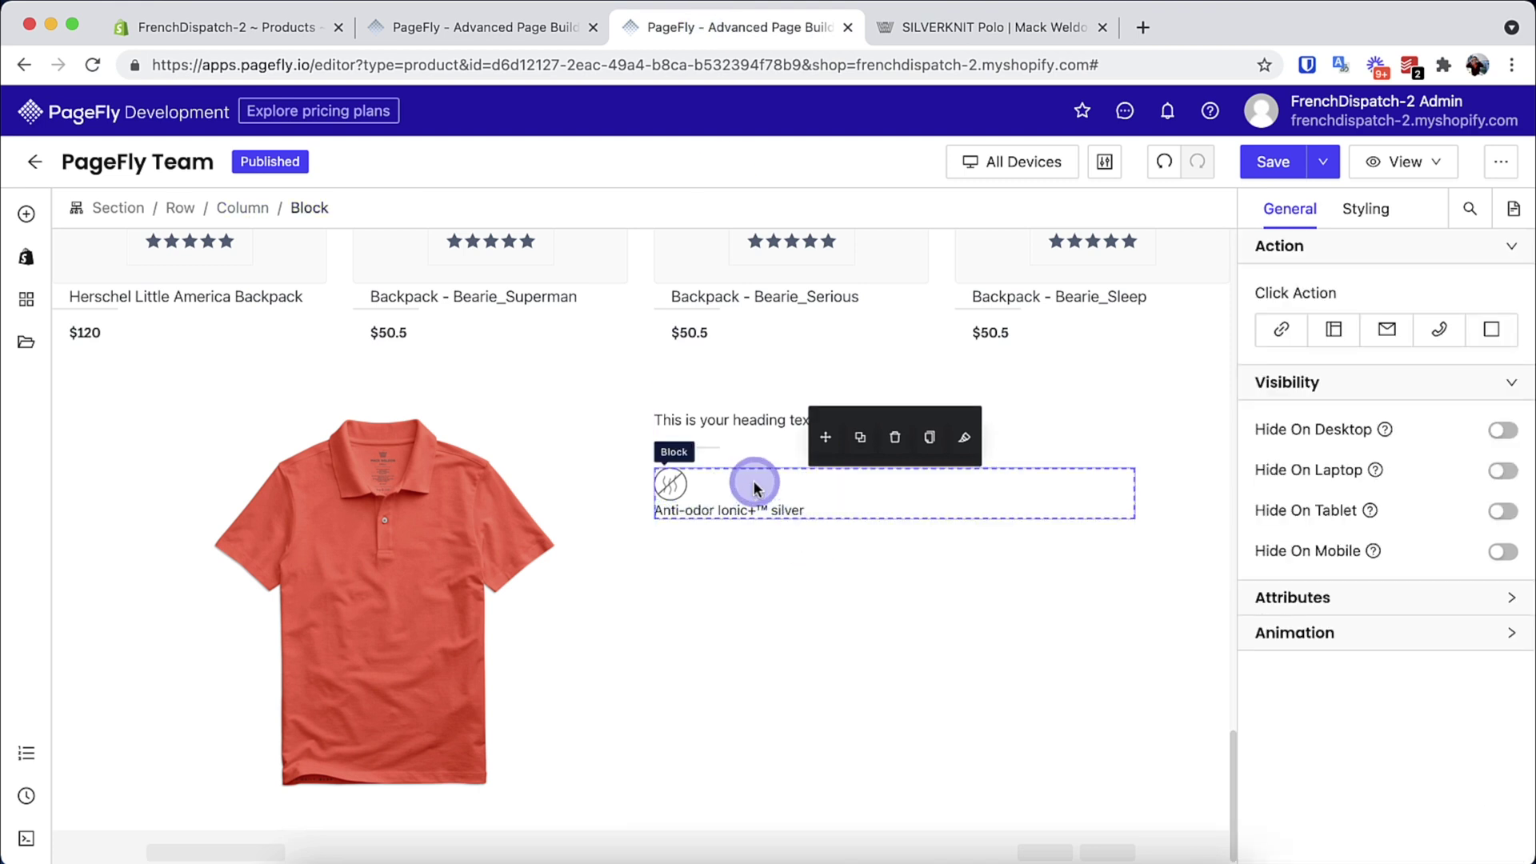
left_click(1363, 213)
scroll(1393, 585, "down", 10)
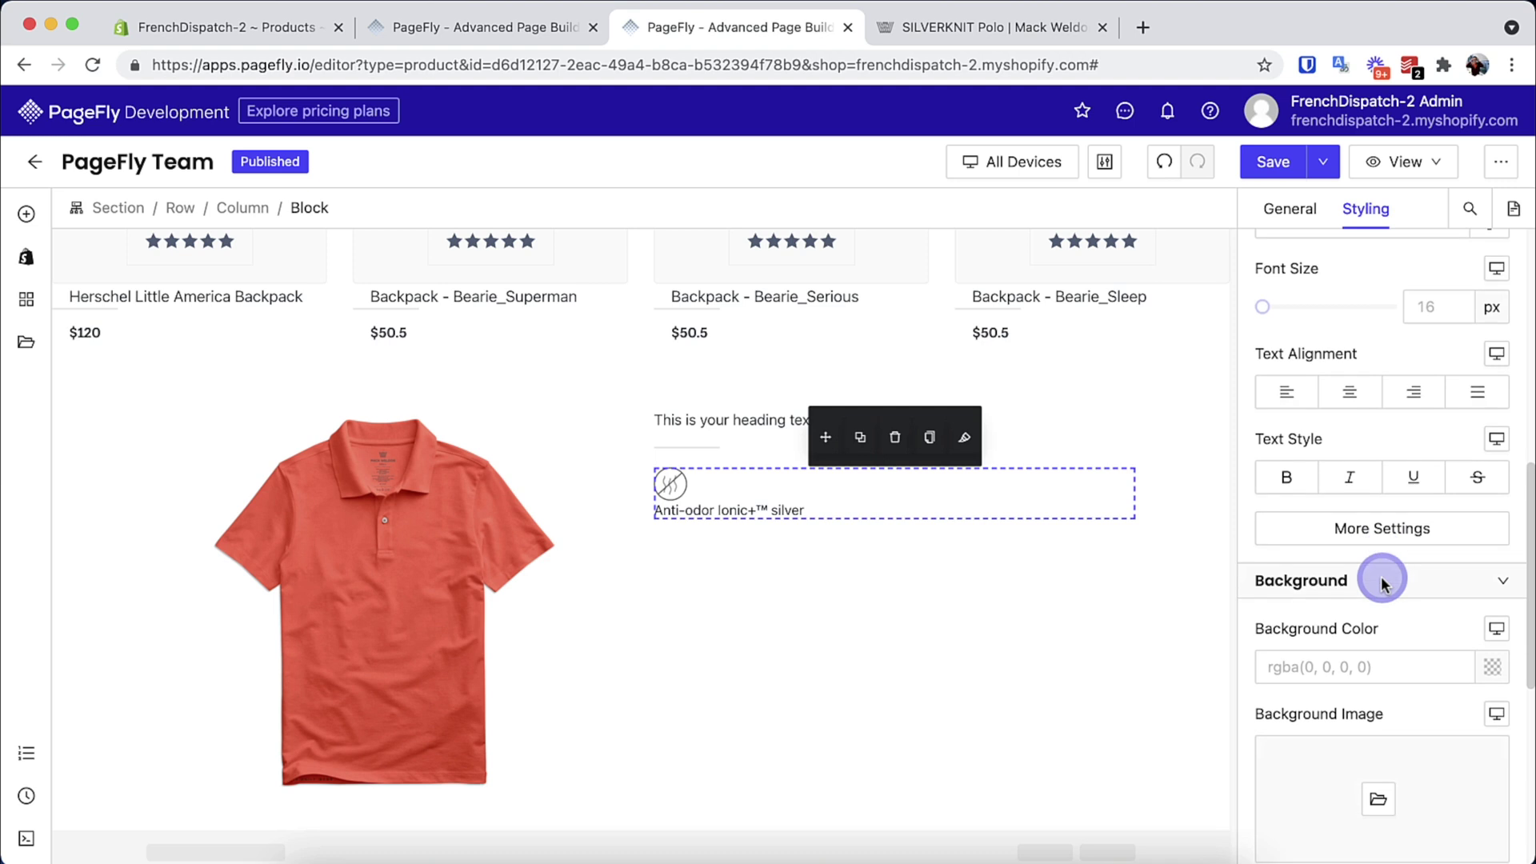
left_click(1475, 584)
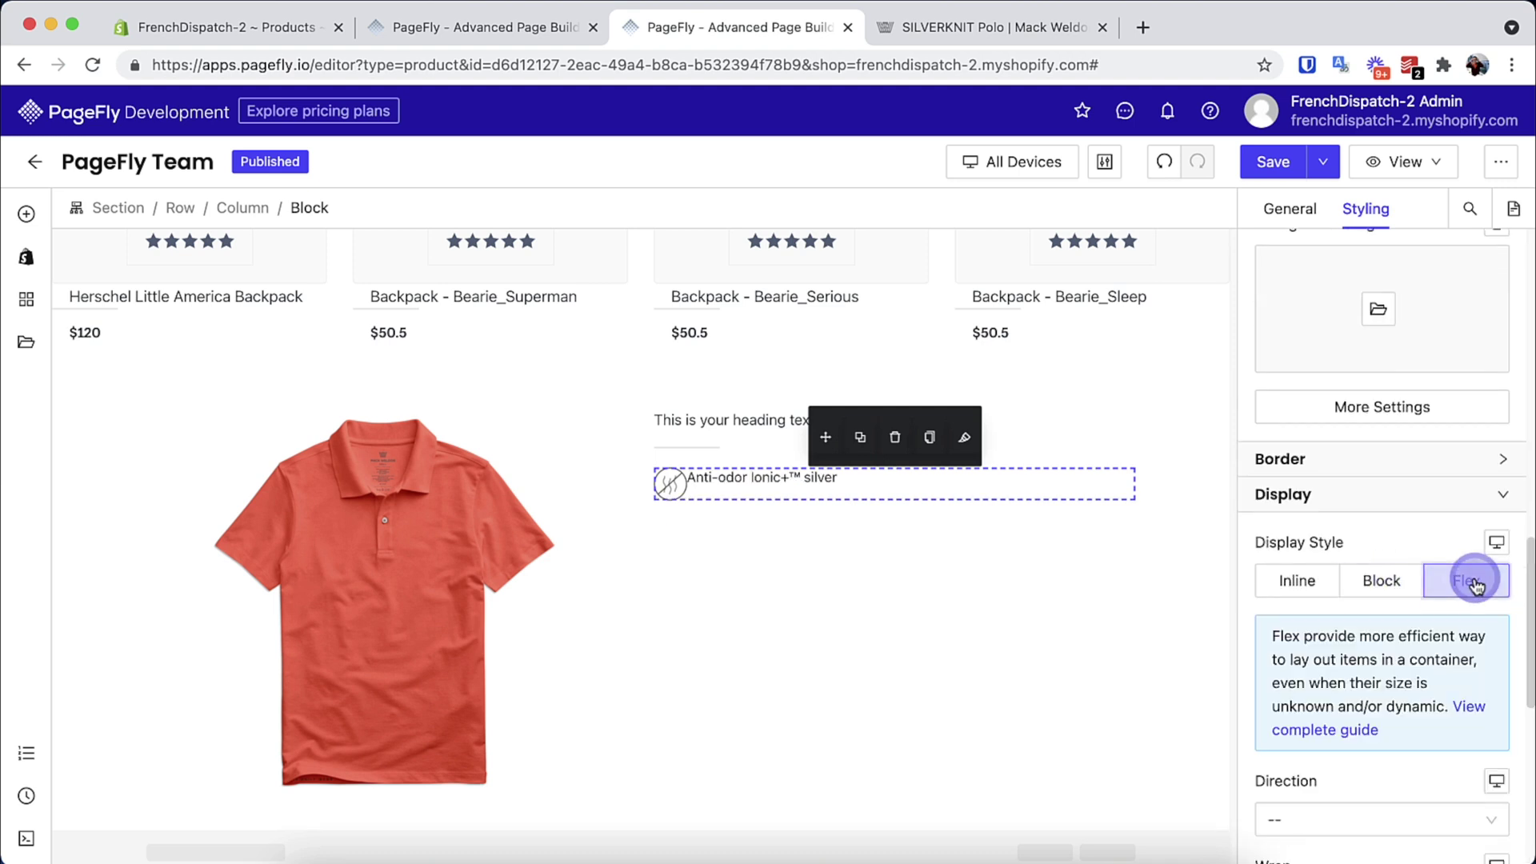
scroll(1474, 584, "down", 2)
scroll(1475, 584, "down", 3)
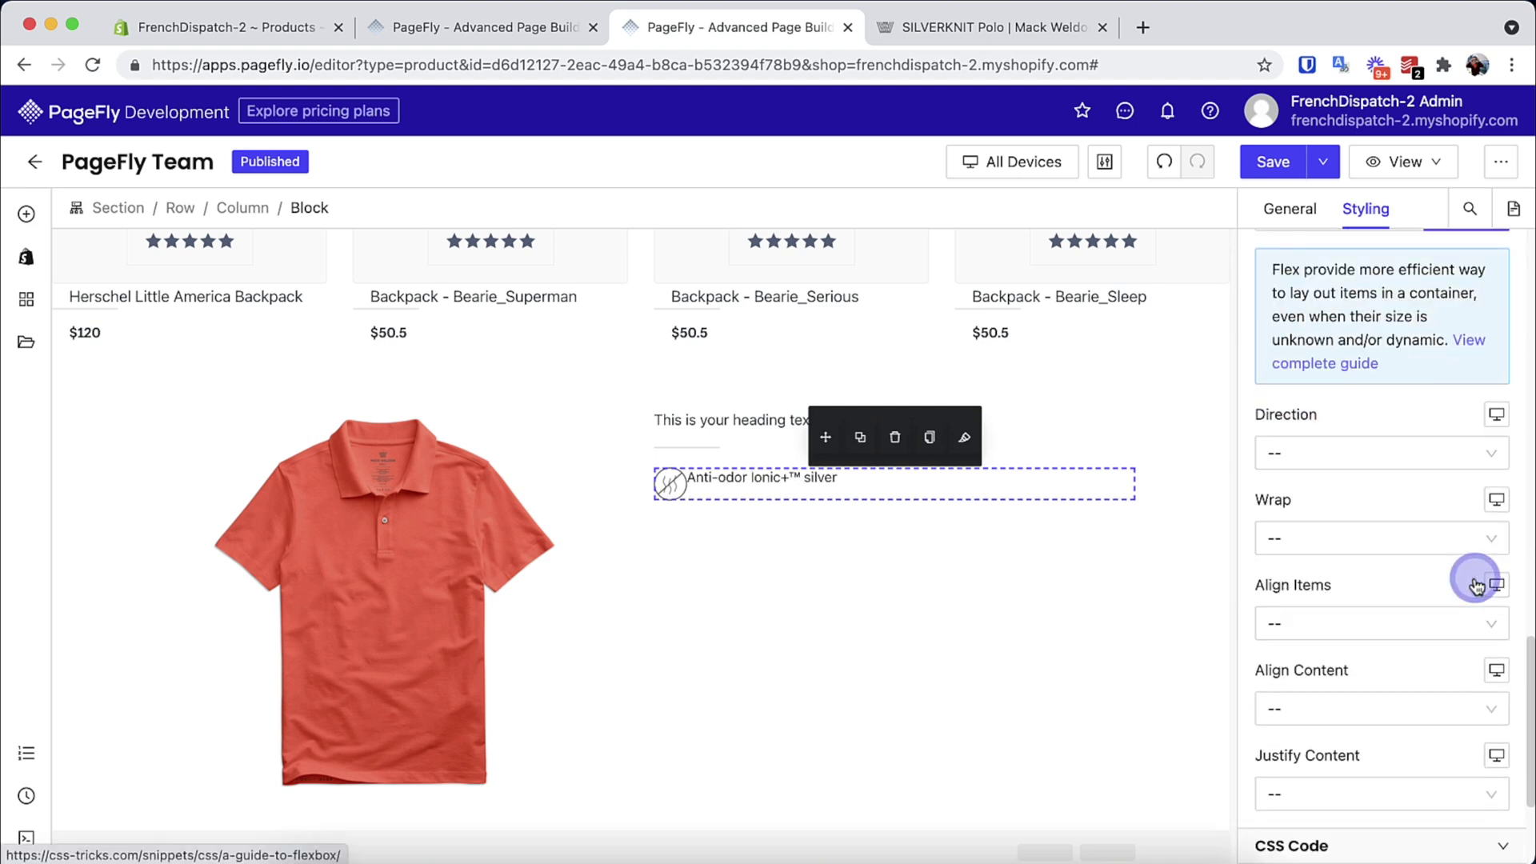
left_click(1456, 544)
left_click(1410, 618)
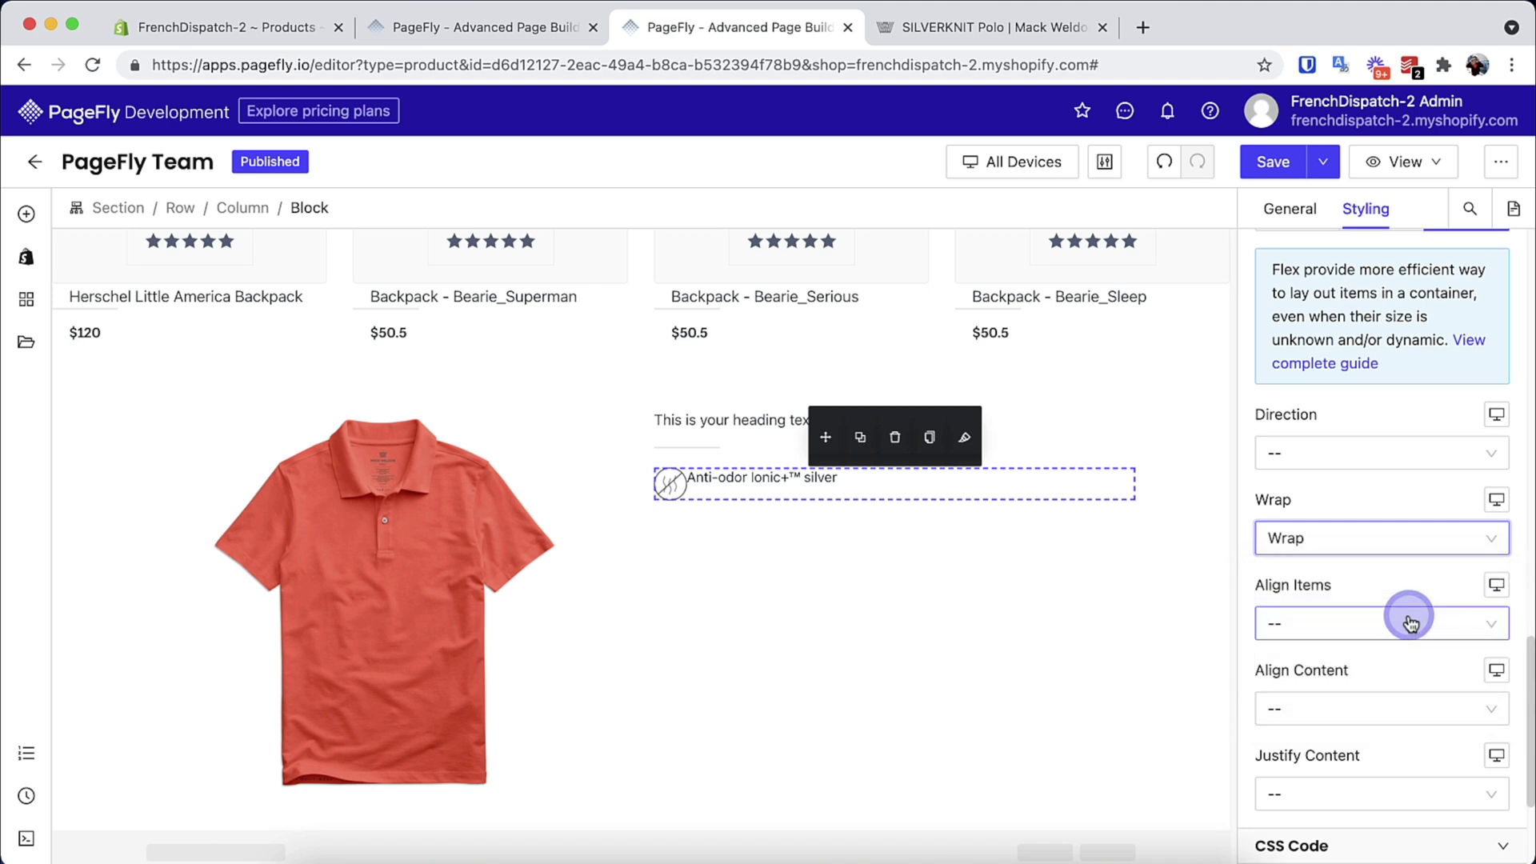
Set Align Items to Center for the block holding the anti-odor icon and paragraph, and select its icon image
scroll(1412, 600, "down", 2)
left_click(1421, 490)
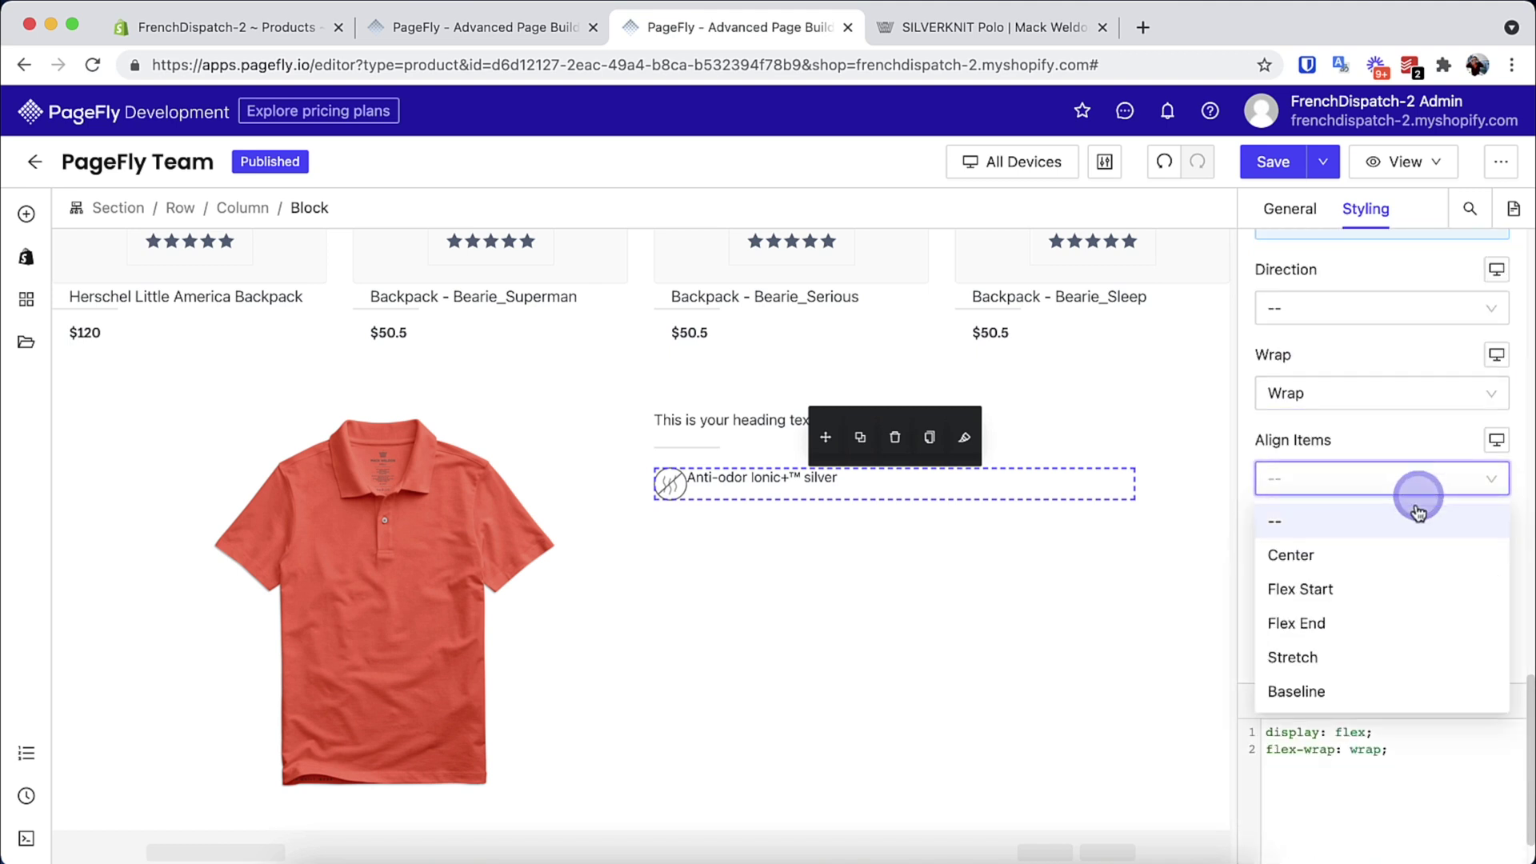
left_click(1402, 565)
left_click(690, 503)
left_click(673, 485)
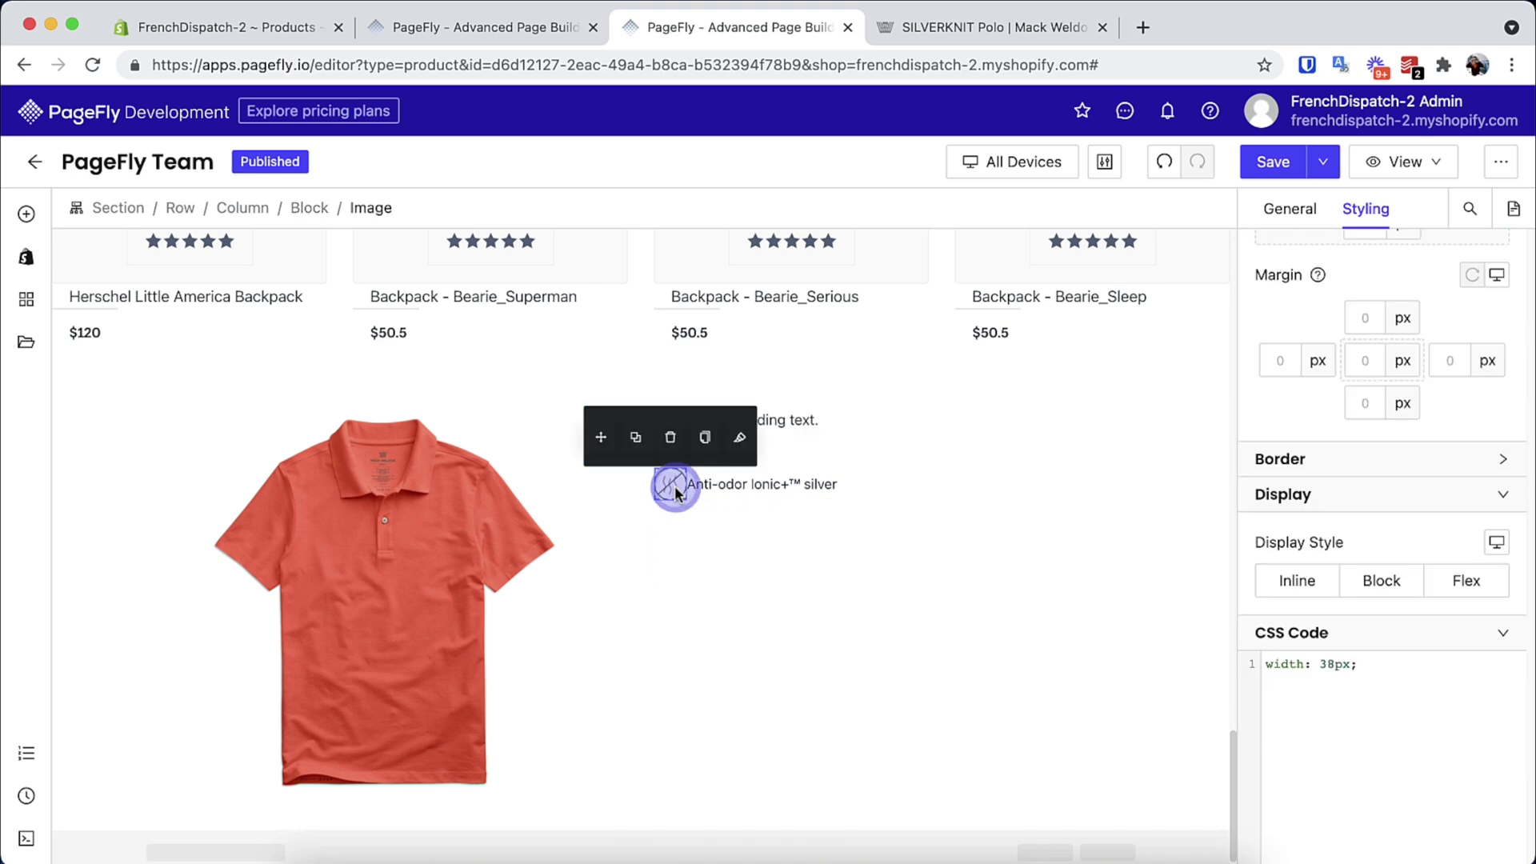
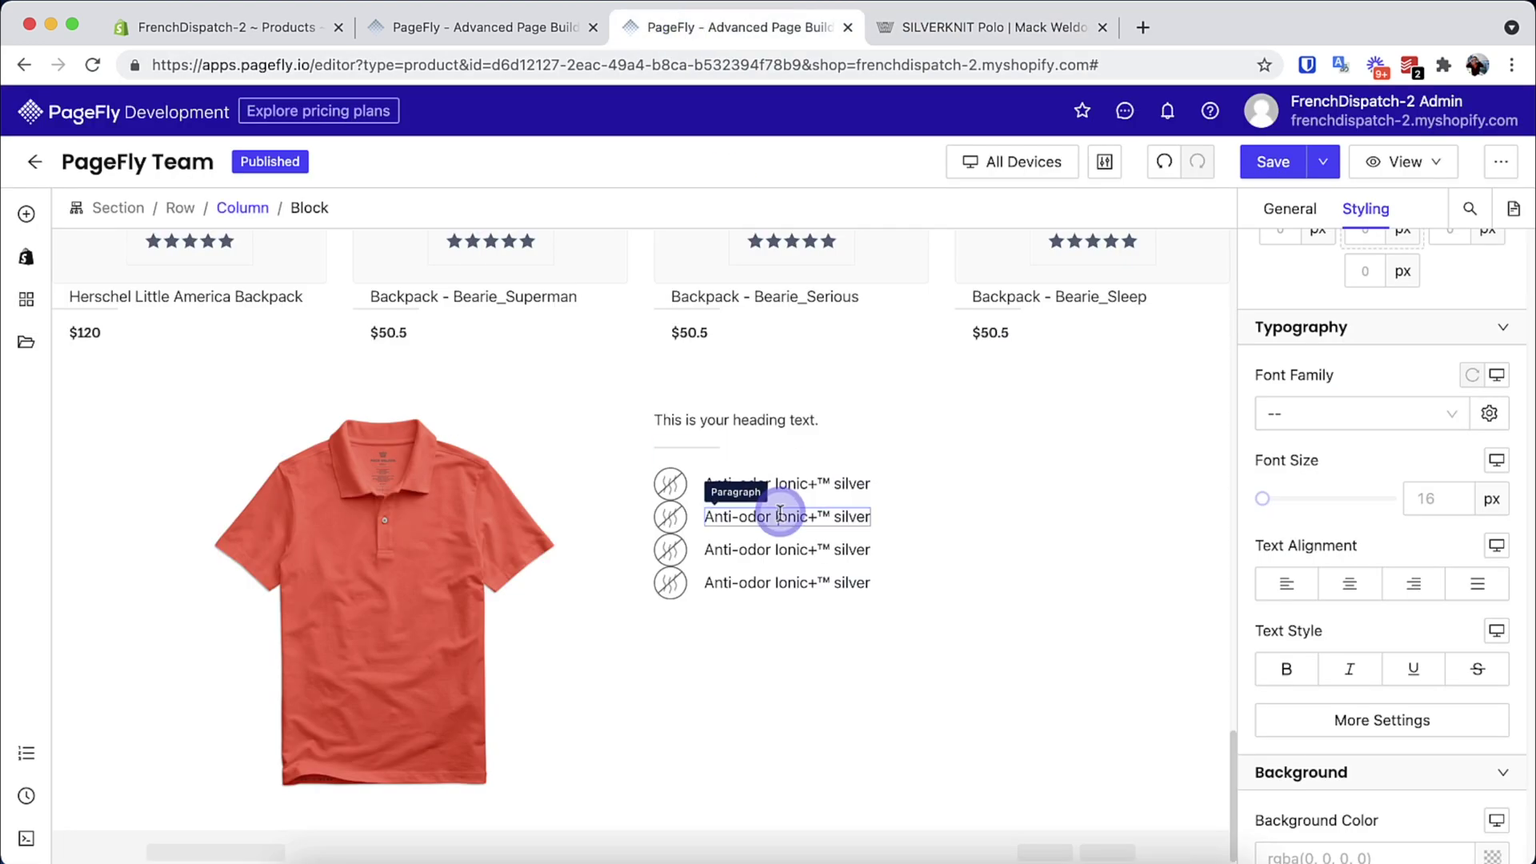
Replace the icon in the second feature block with the polo shirt image from the image library
left_click(662, 519)
left_click(1290, 208)
left_click(1363, 376)
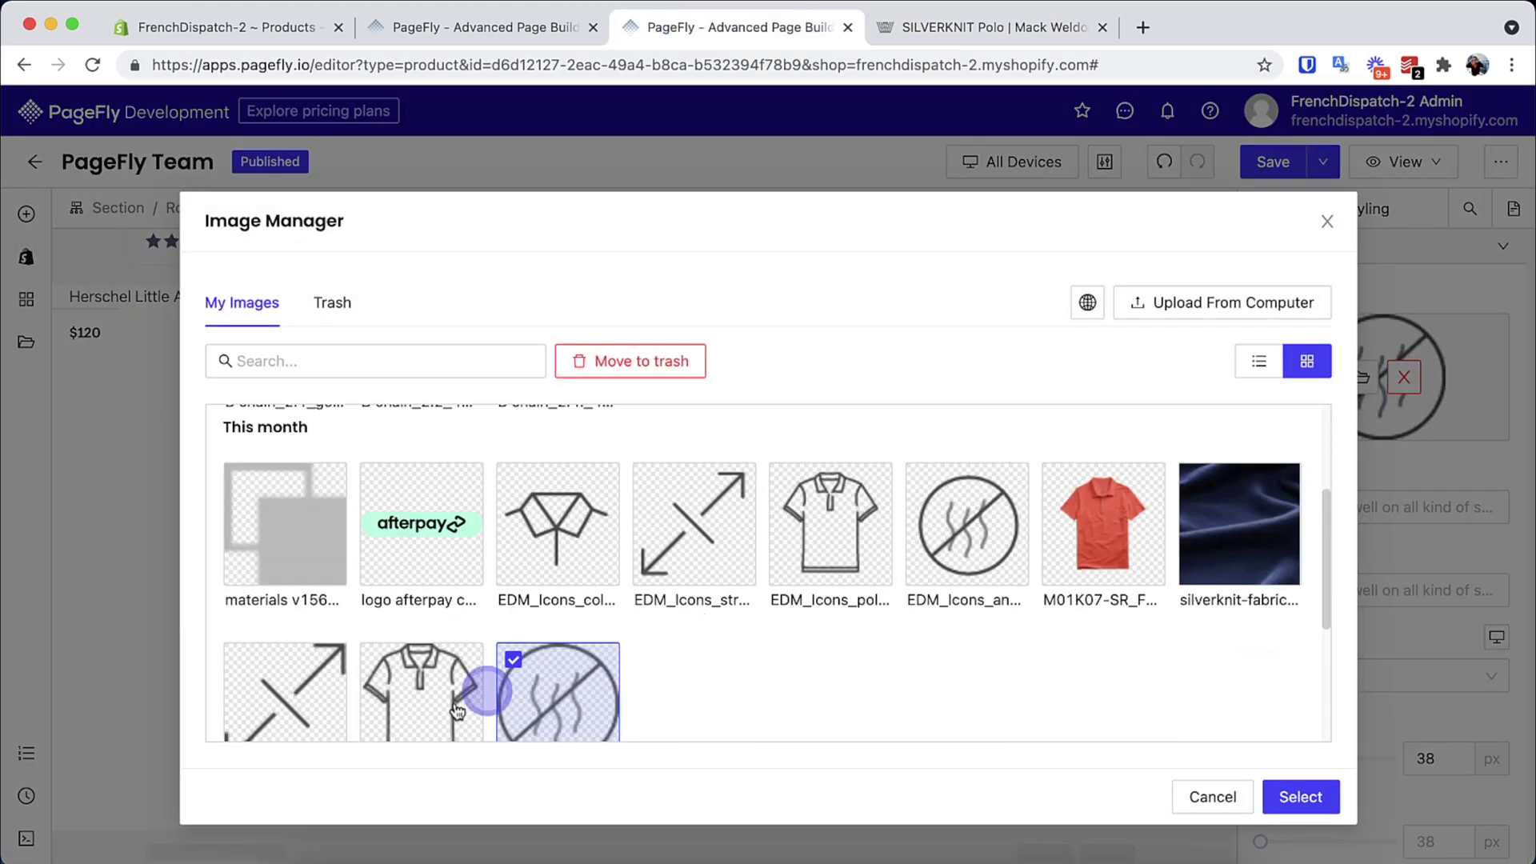
left_click(422, 684)
scroll(880, 704, "down", 1)
left_click(1300, 796)
Copy the reference text "Stretch pique" for the third feature block and replace that block's icon with the diagonal stretch-arrow image
key("ctrl+Tab")
left_click(1063, 611)
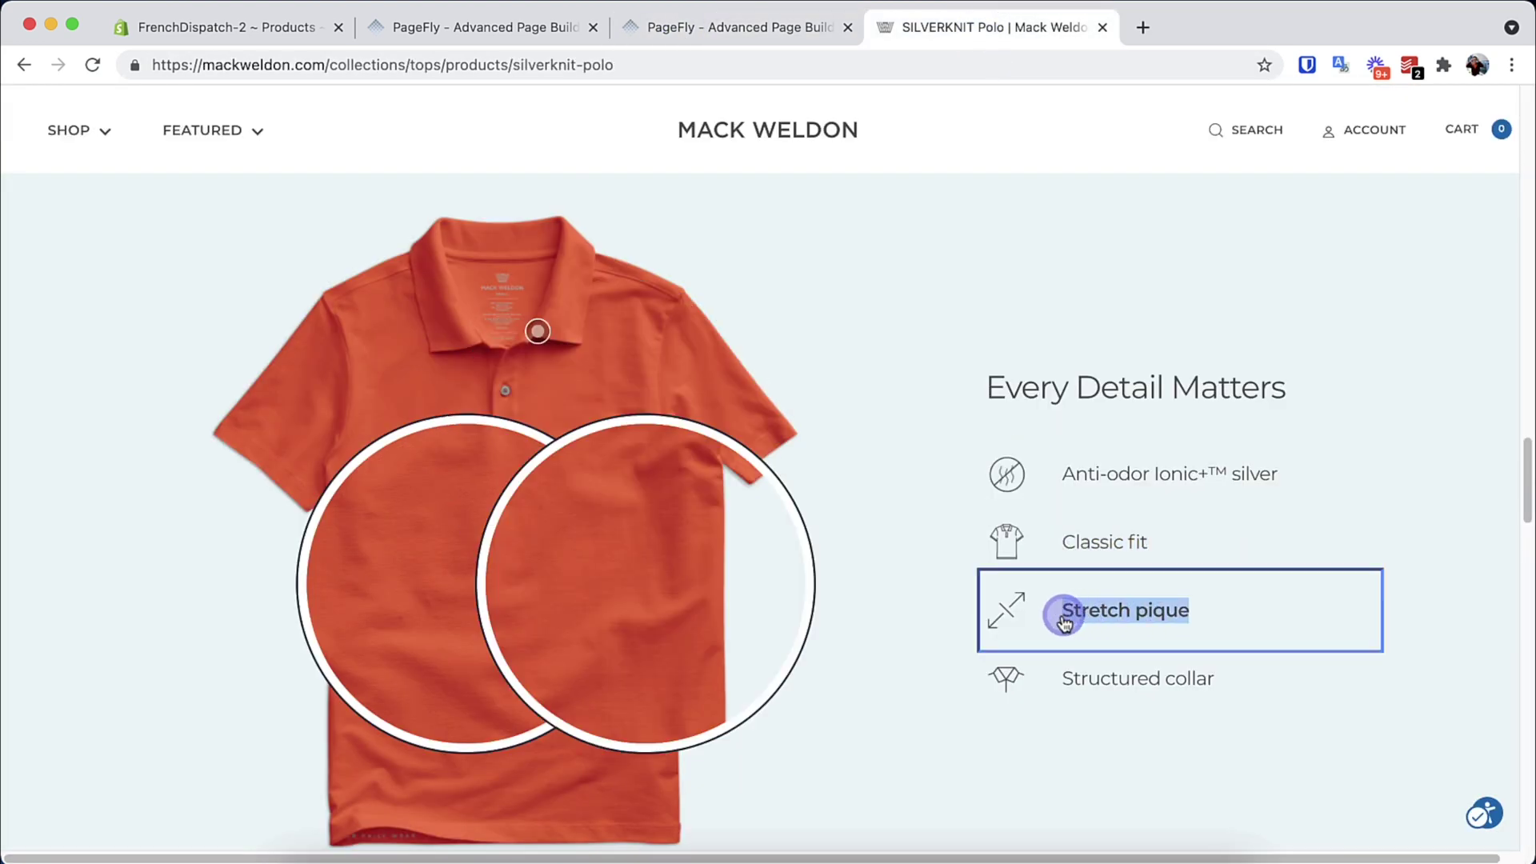
left_click(727, 37)
left_click(672, 552)
left_click(1362, 376)
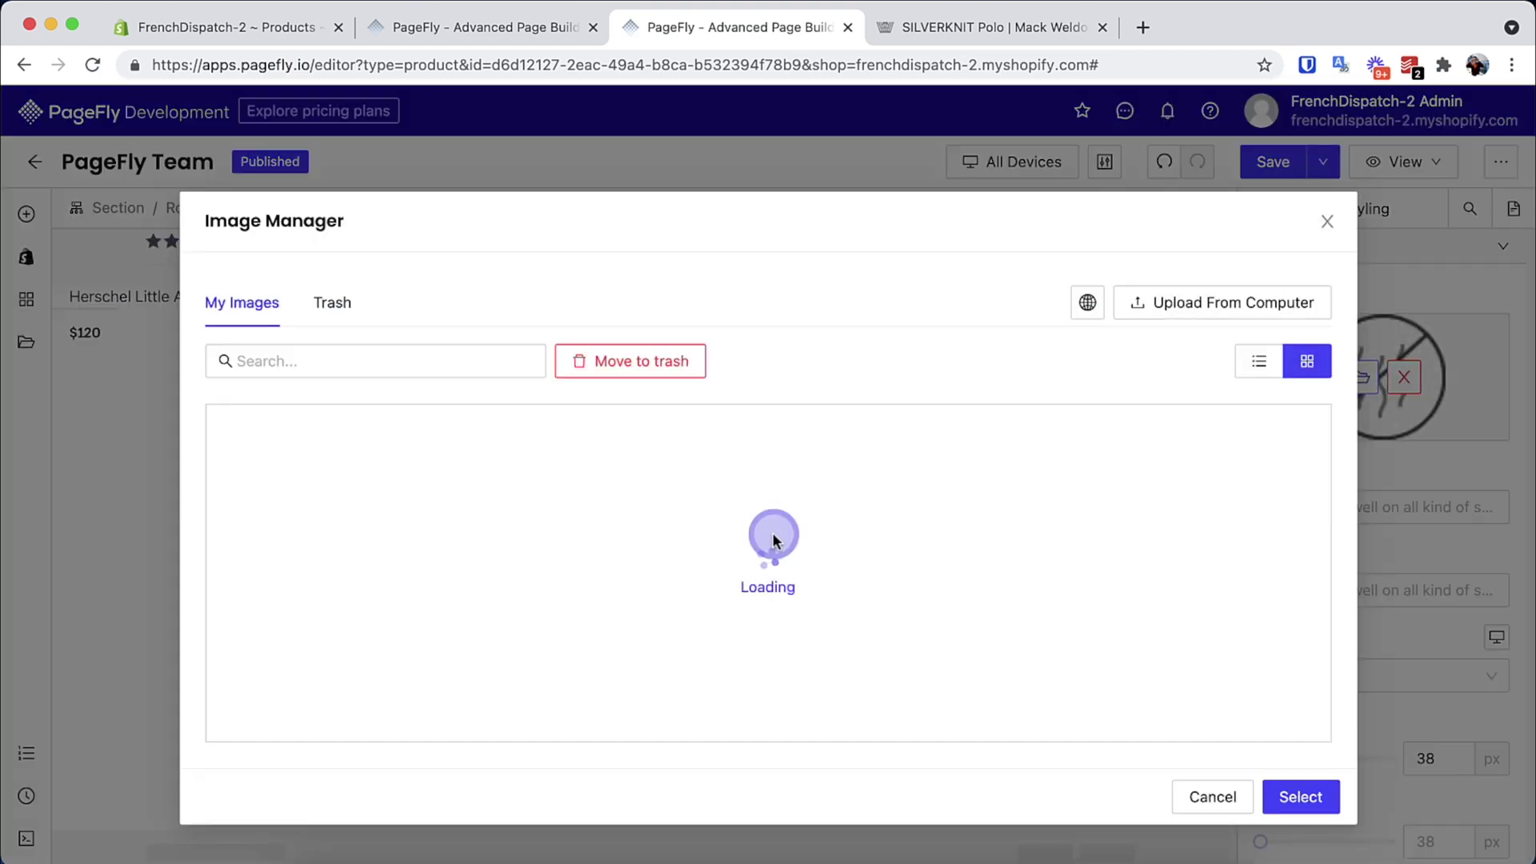
left_click(286, 654)
left_click(1300, 796)
Give the fourth feature block the reference text "Structured collar" and replace its icon with the collar image
key("ctrl+Tab")
left_click(1138, 679)
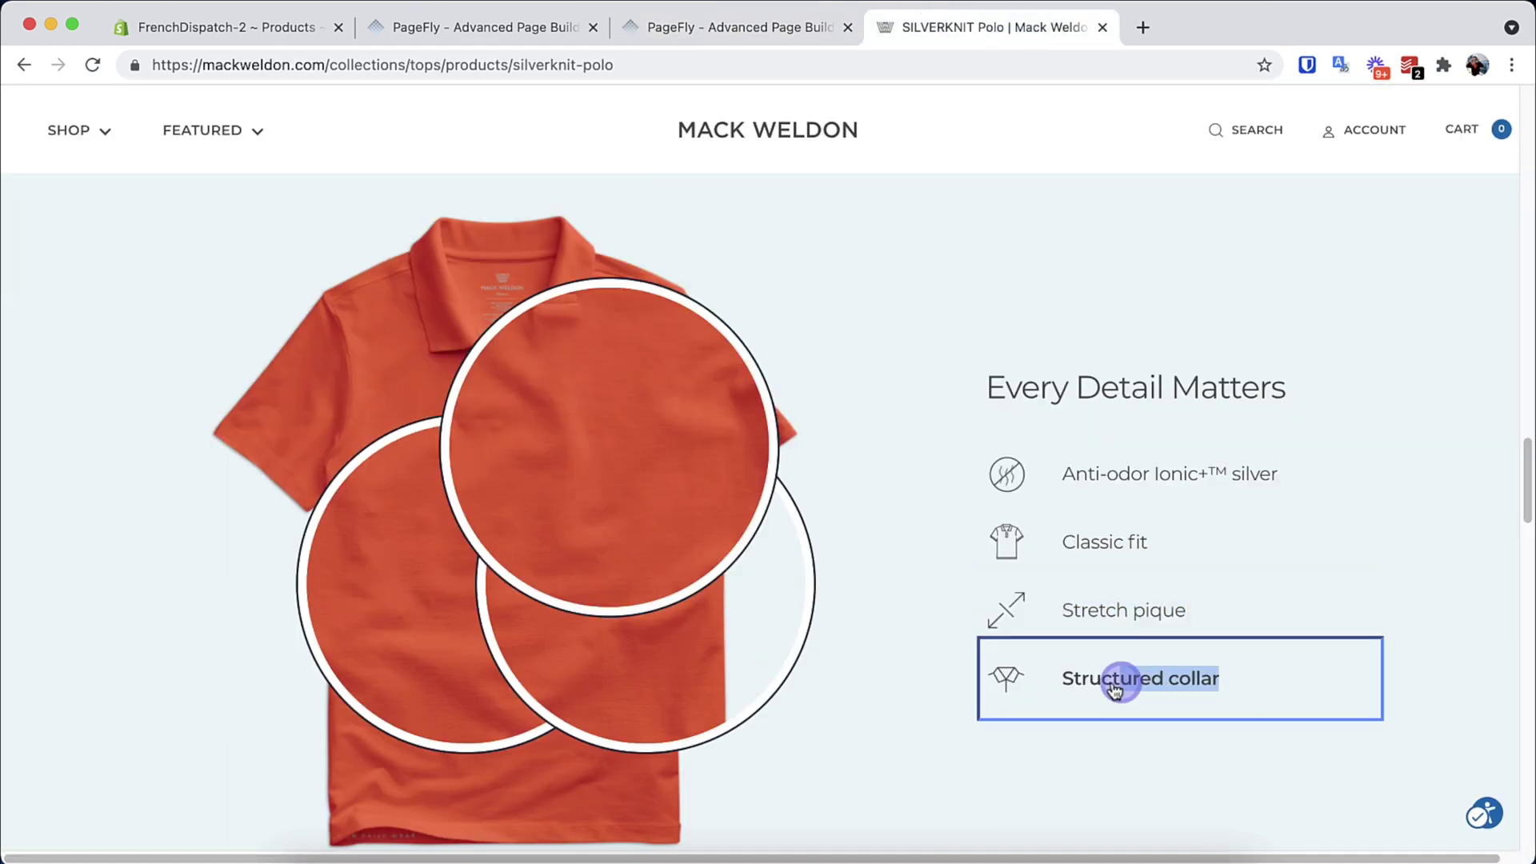
left_click(788, 27)
type("Structured collar")
left_click(673, 569)
left_click(1362, 376)
scroll(1111, 512, "down", 3)
left_click(560, 490)
left_click(1300, 796)
Space out the feature blocks in the list by setting their bottom margin to 16 px
left_click(919, 480)
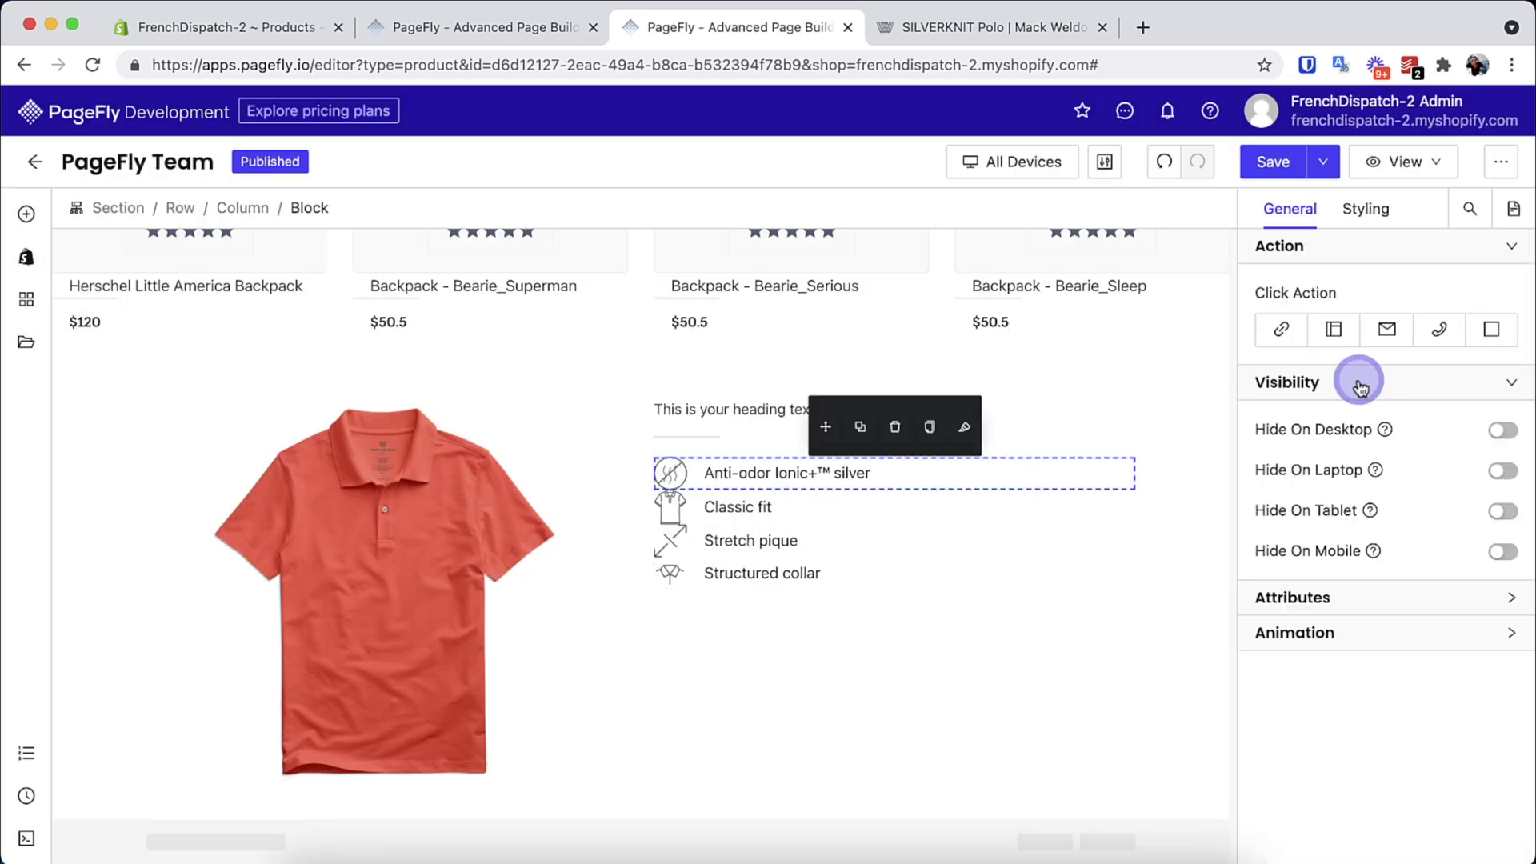
left_click(1365, 208)
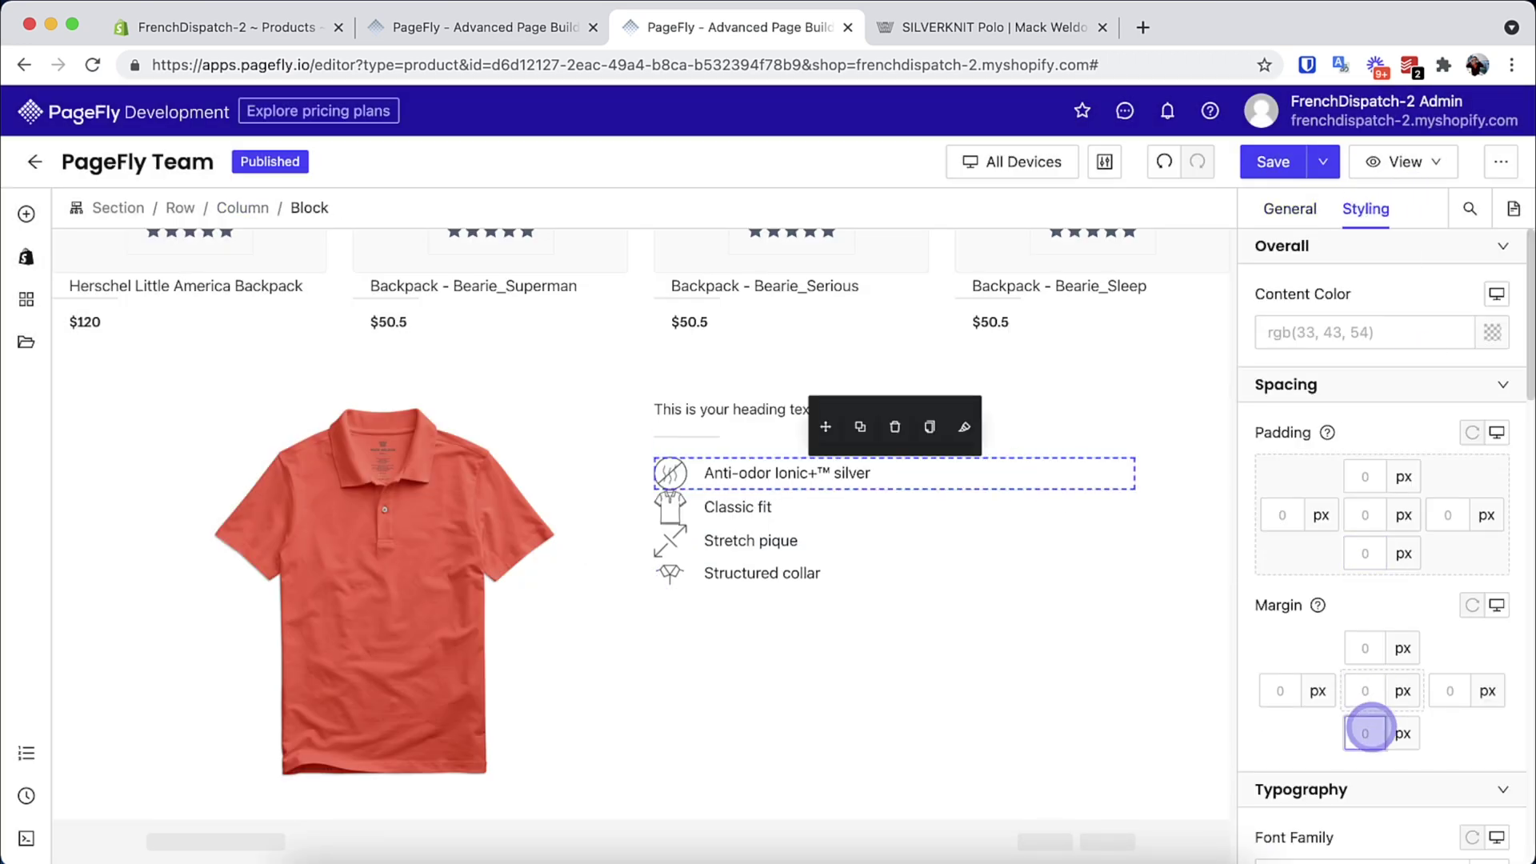
left_click(857, 512)
left_click(1365, 733)
type("16")
left_click(966, 609)
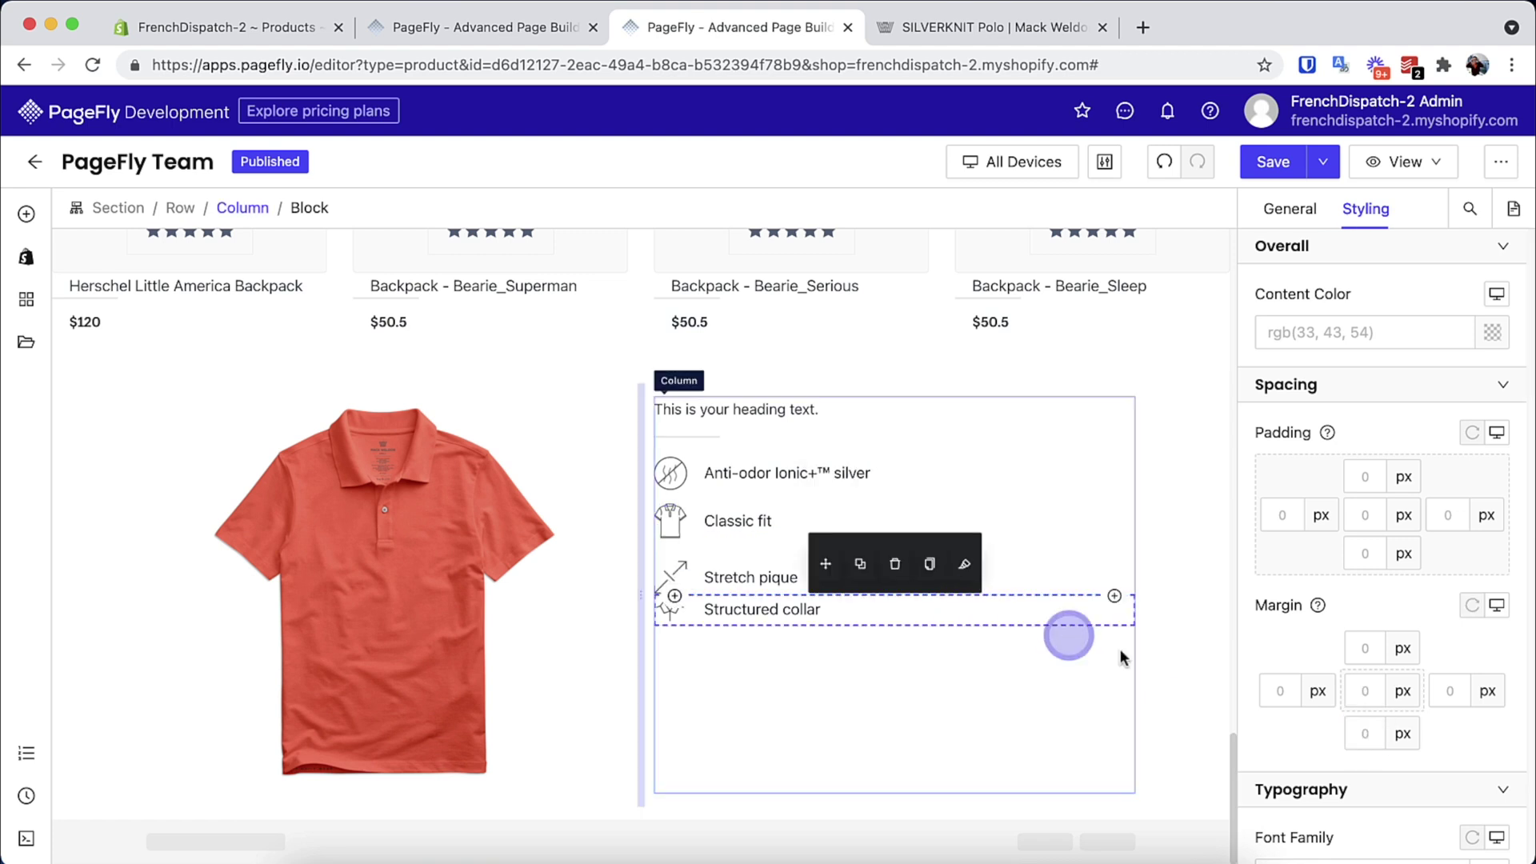
left_click(1076, 578)
left_click(1370, 733)
type("16")
Change the heading above the feature list to "Every Detail Matters" and set its font size to 30 px
left_click(736, 412)
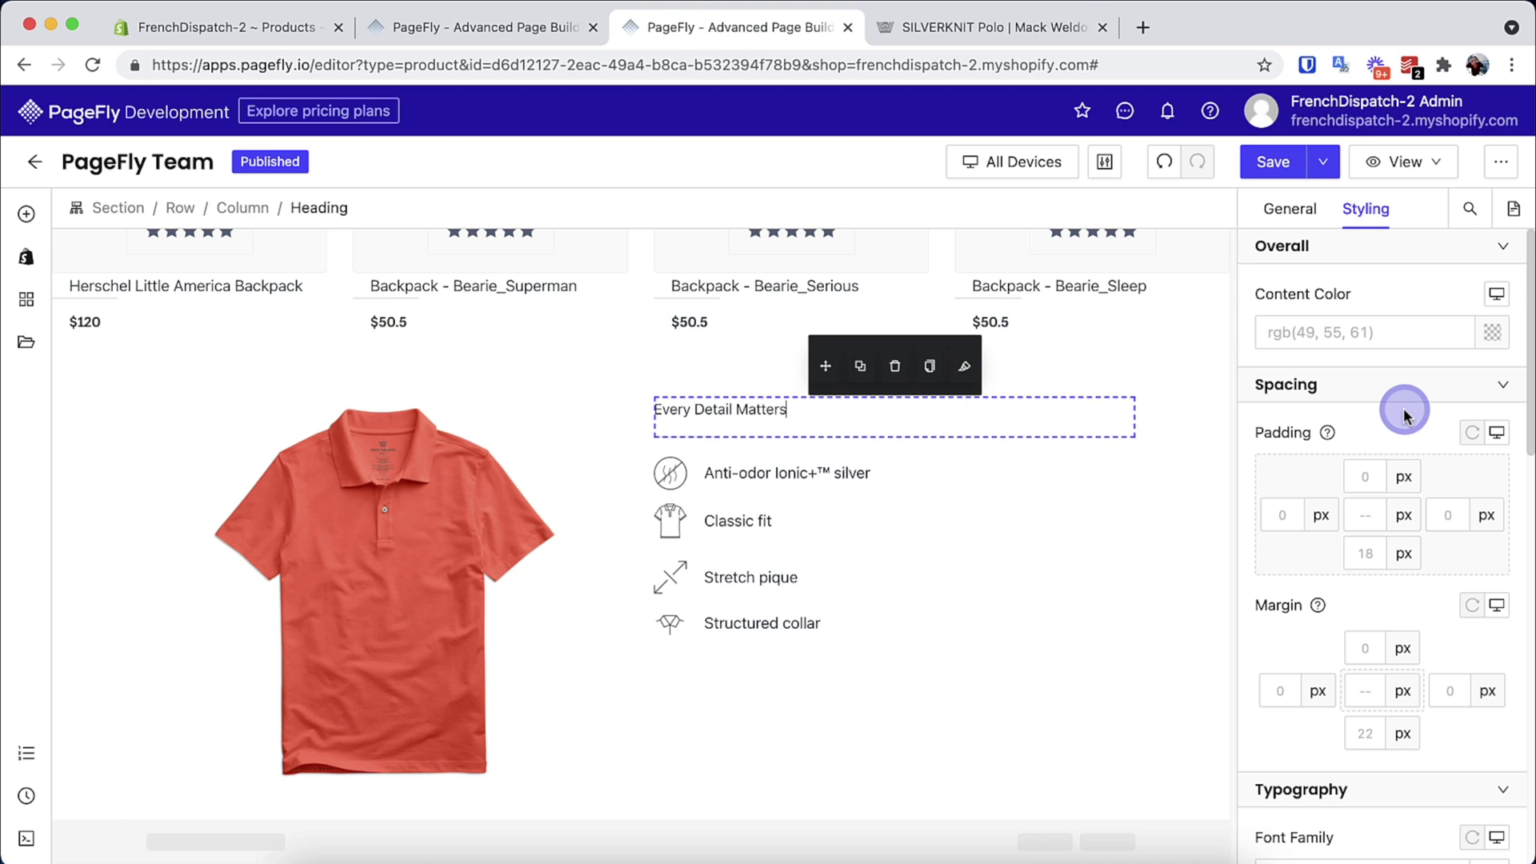
scroll(1455, 601, "down", 4)
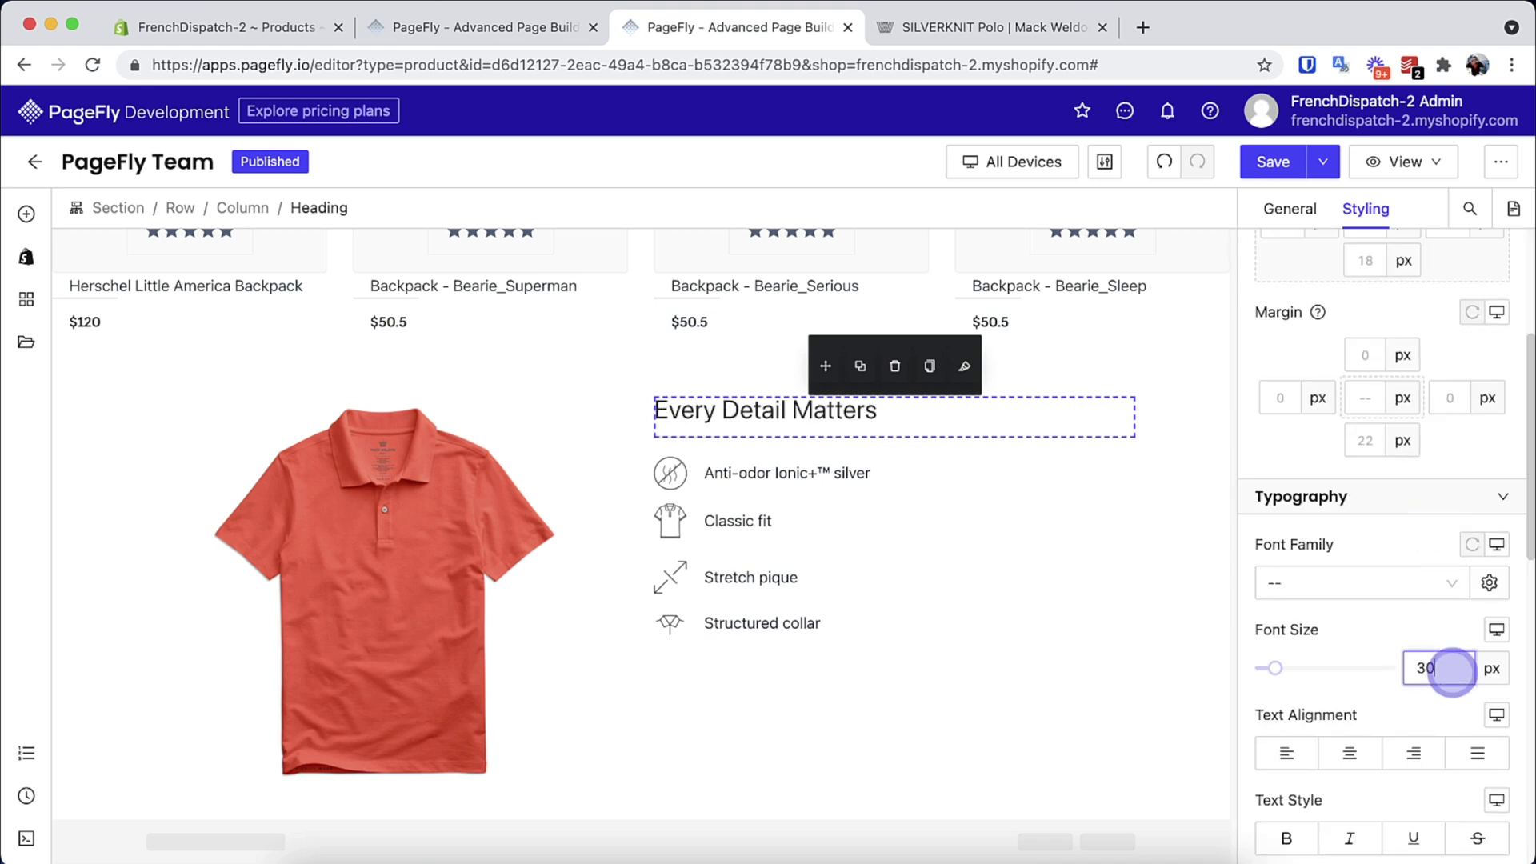
scroll(1449, 669, "up", 1)
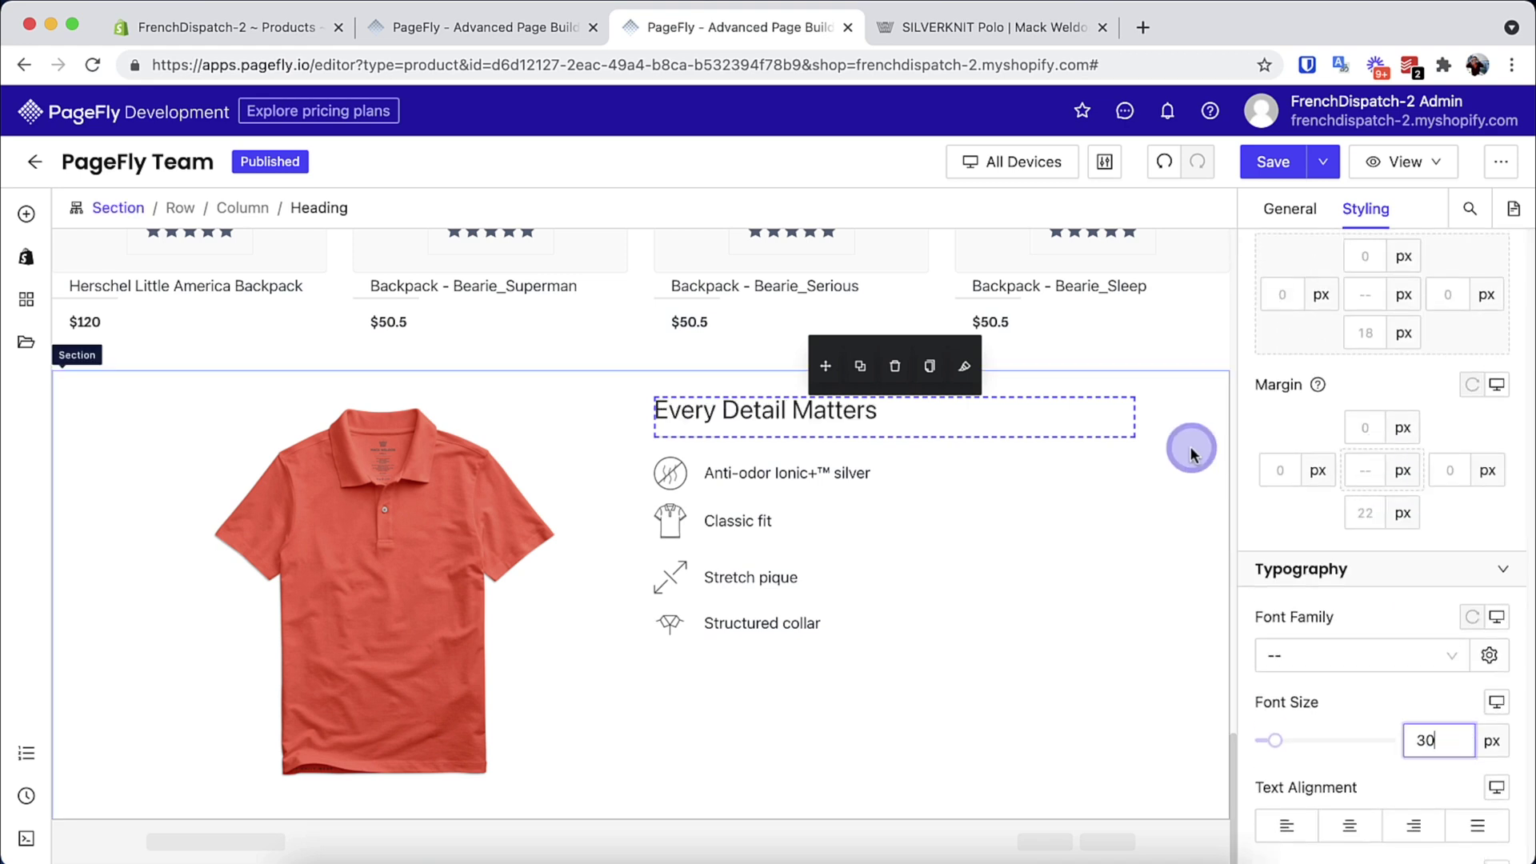
Center the content position of the product details row and widen its shirt image column to about two thirds of the row
left_click(1142, 451)
left_click(1401, 212)
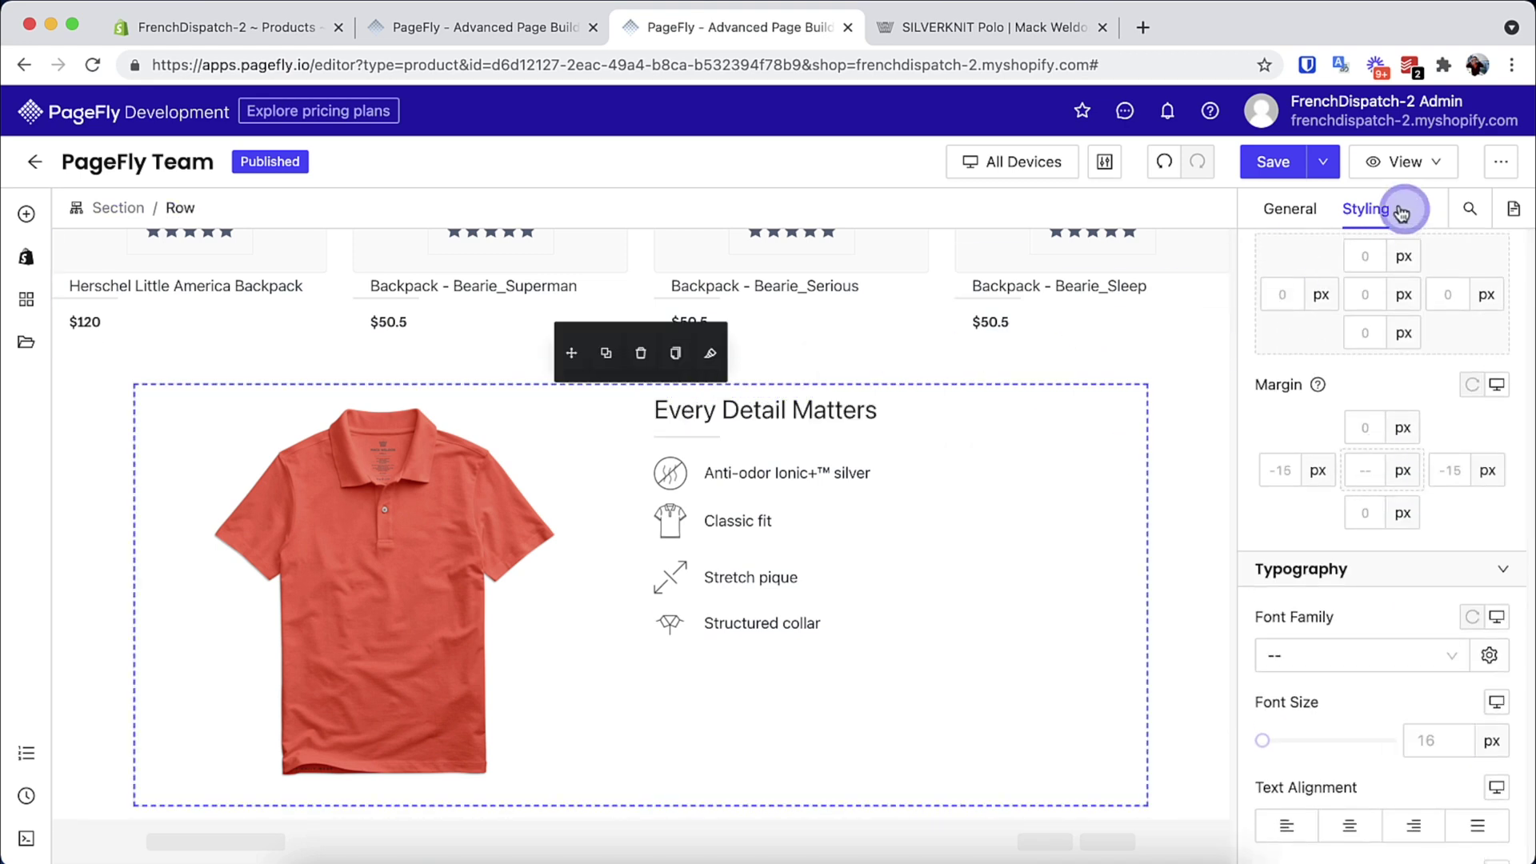
left_click(1293, 212)
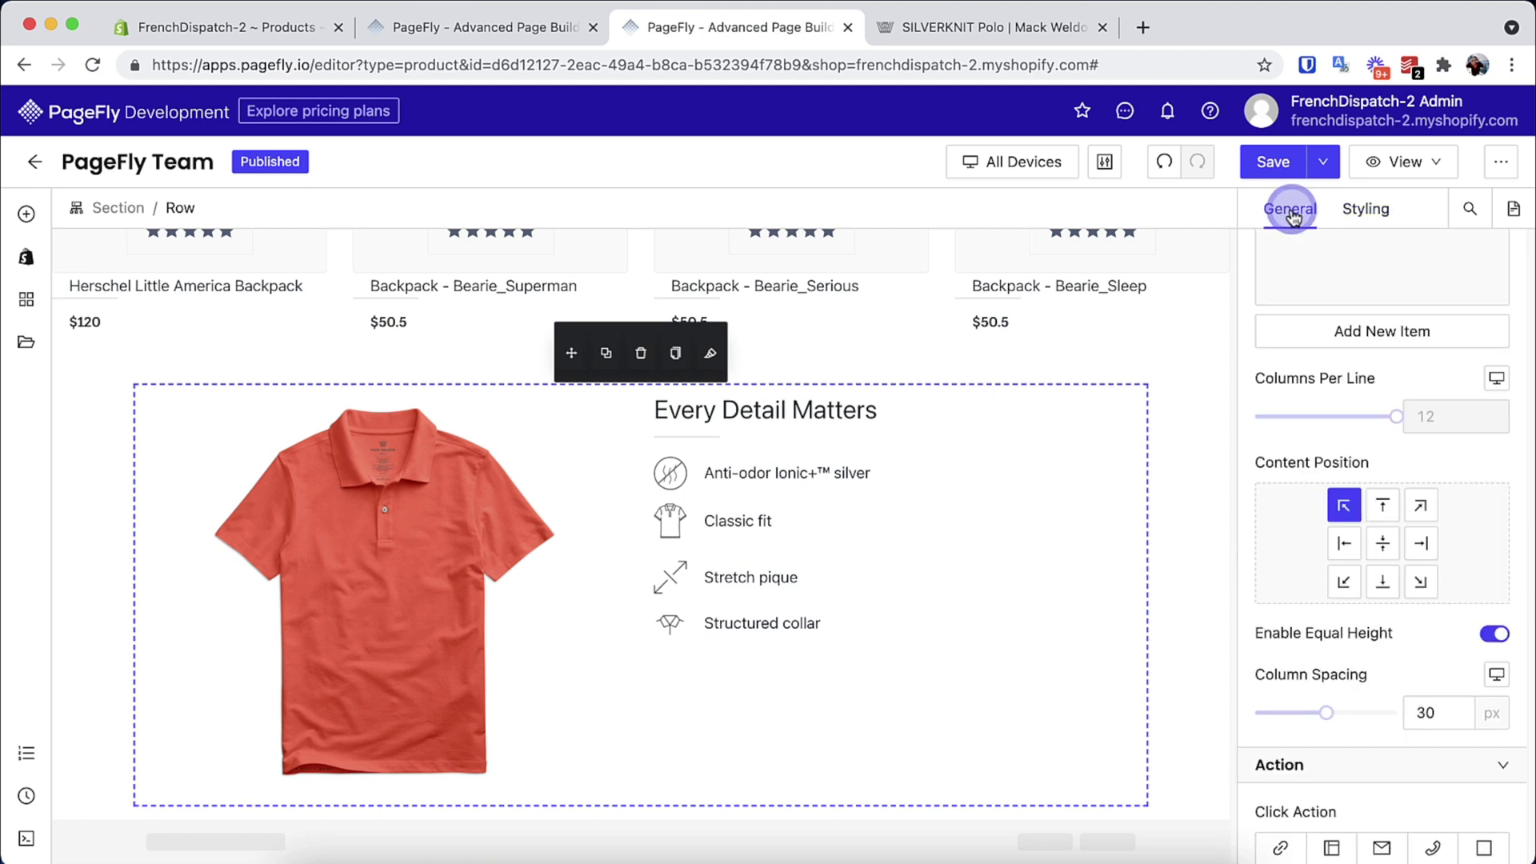
left_click(1390, 550)
left_click_drag(630, 489, 828, 521)
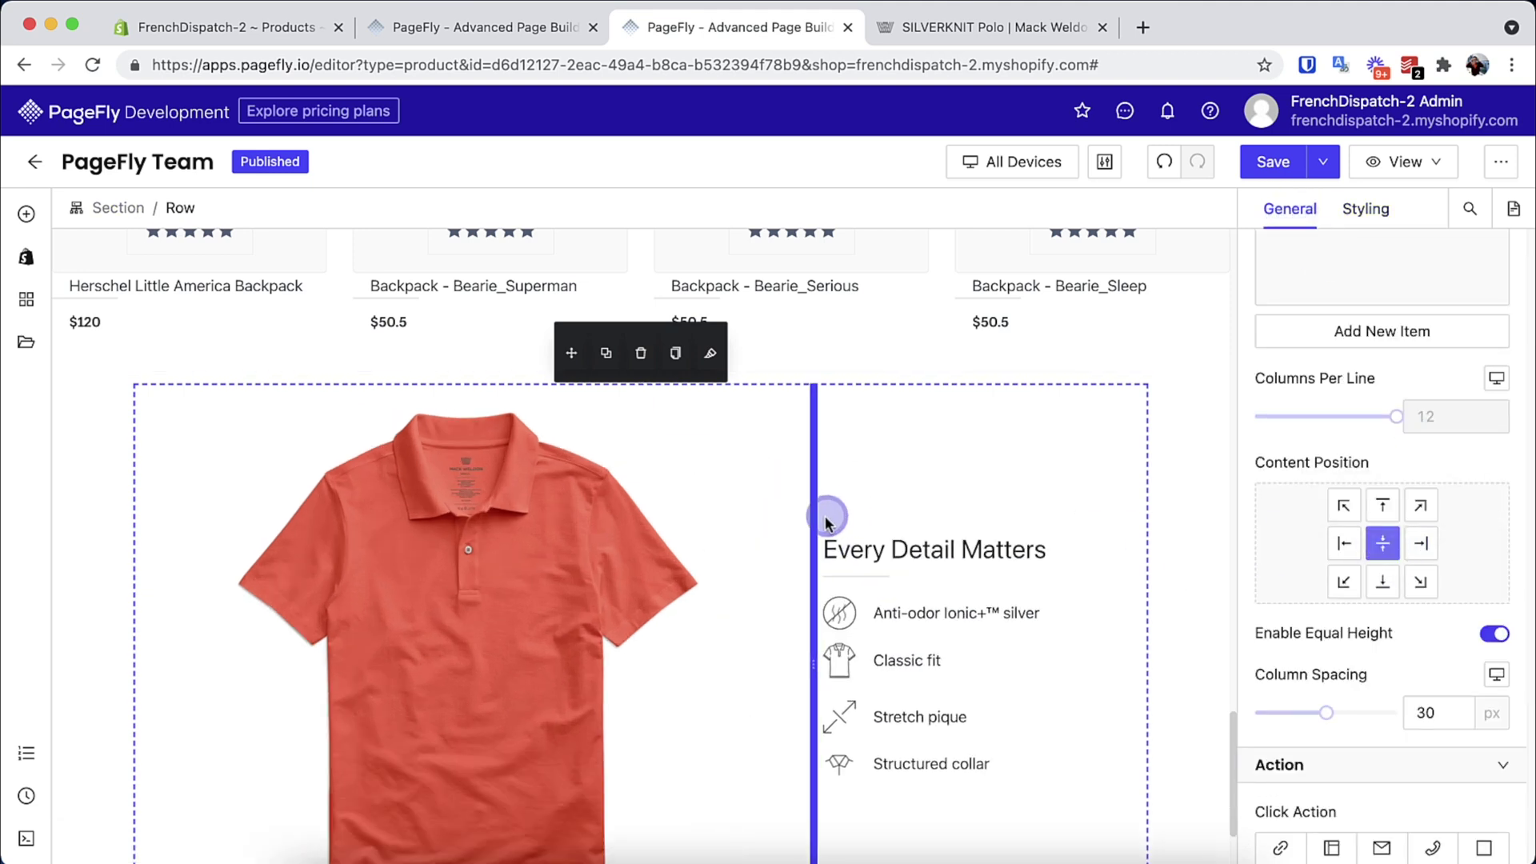
Set the product details section's background color to the light blue #ECF3F6 listed in the Properties note in Notes
scroll(848, 480, "down", 2)
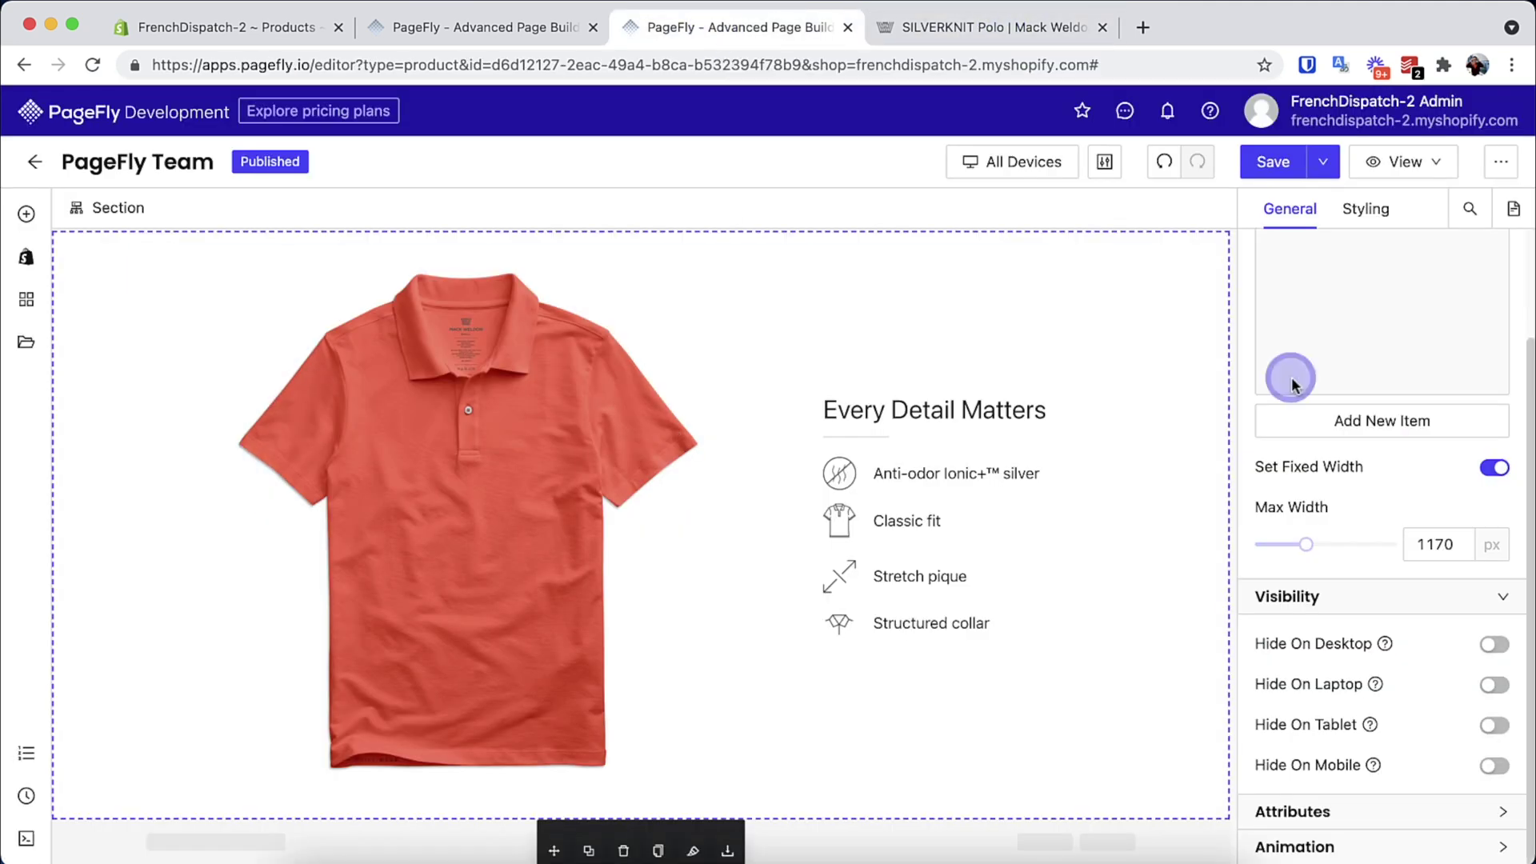
key("super+Tab")
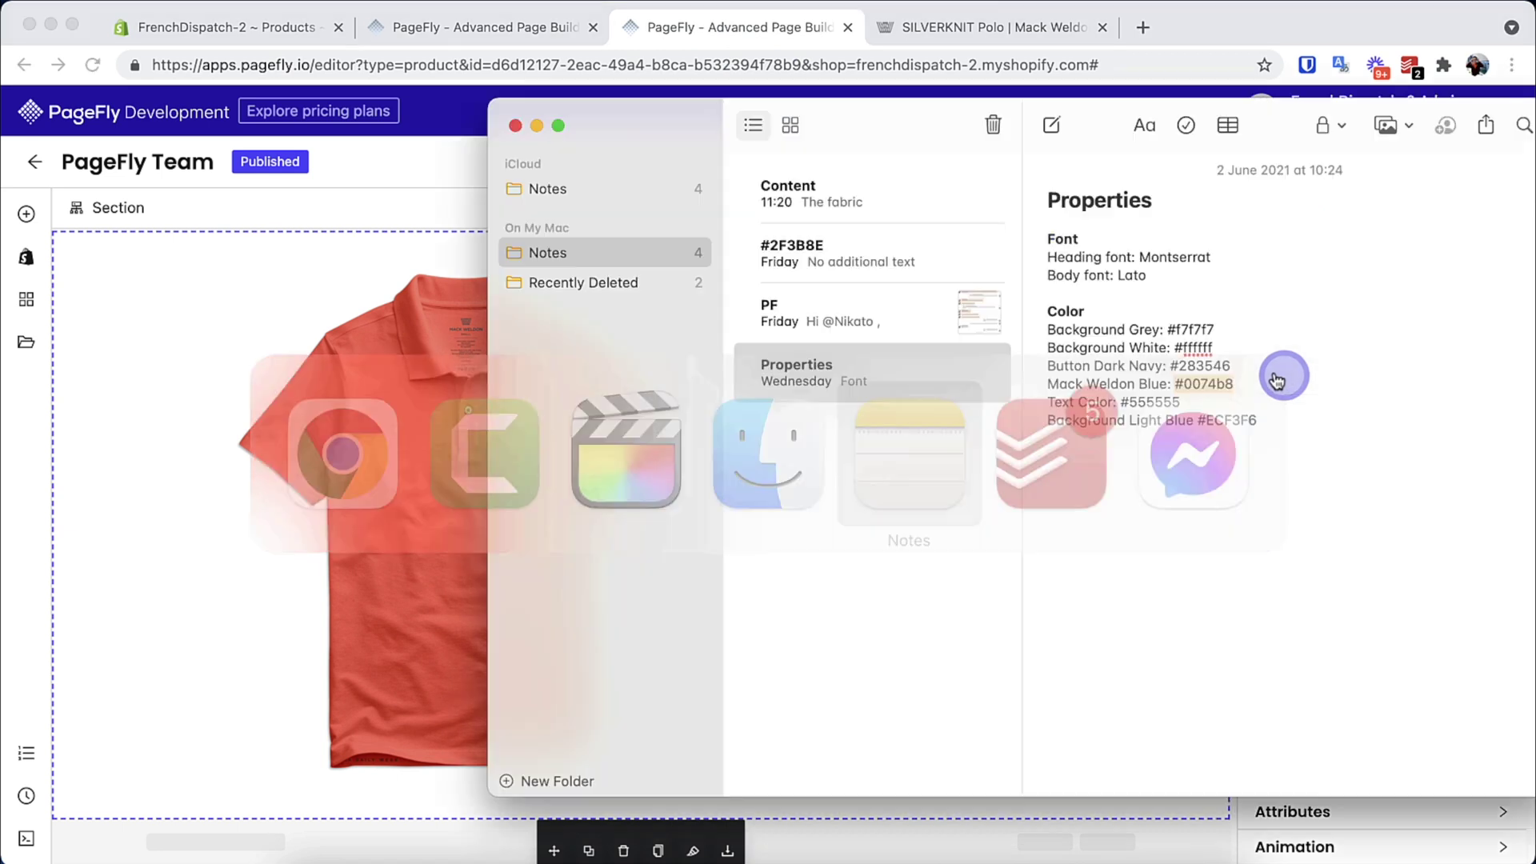
key("super+Tab")
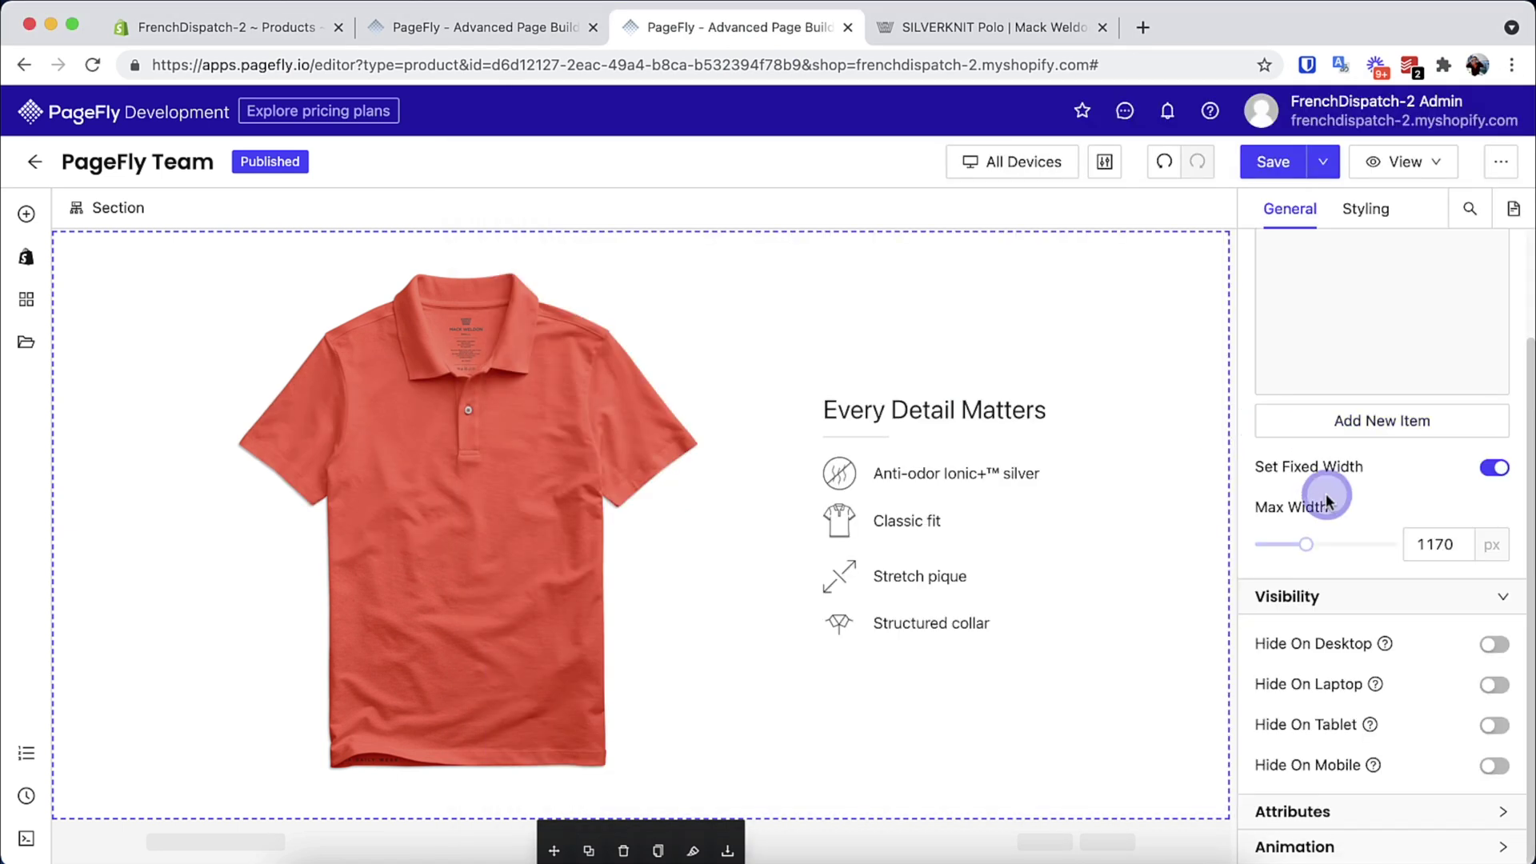
left_click(1366, 209)
scroll(1368, 392, "down", 8)
left_click(1420, 368)
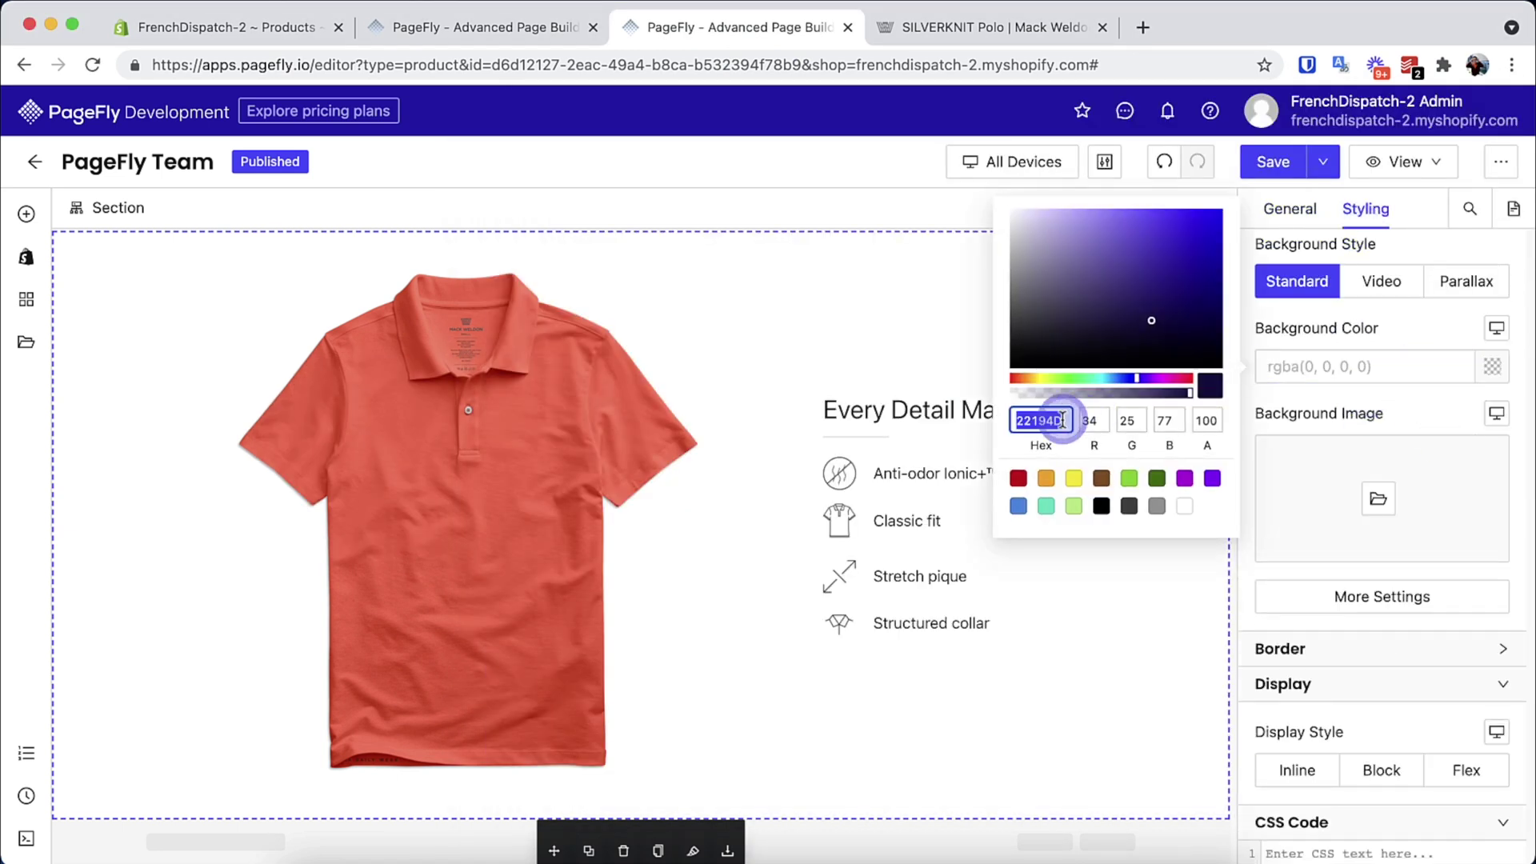
type("ECF3F5")
left_click(686, 354)
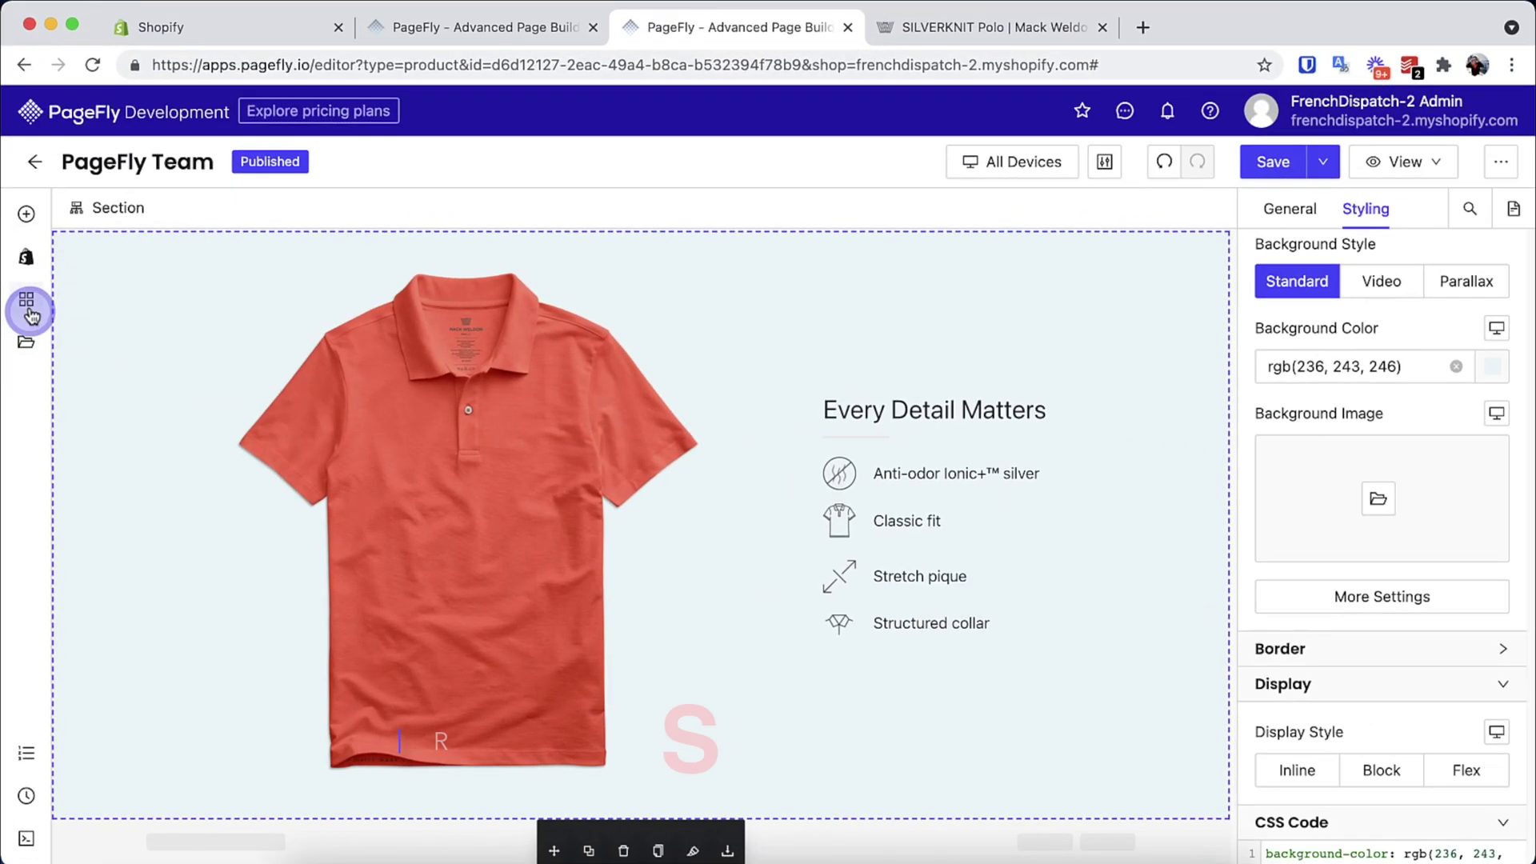
Add the Judge.me Review Widget below the product details section and publish the page
left_click(30, 309)
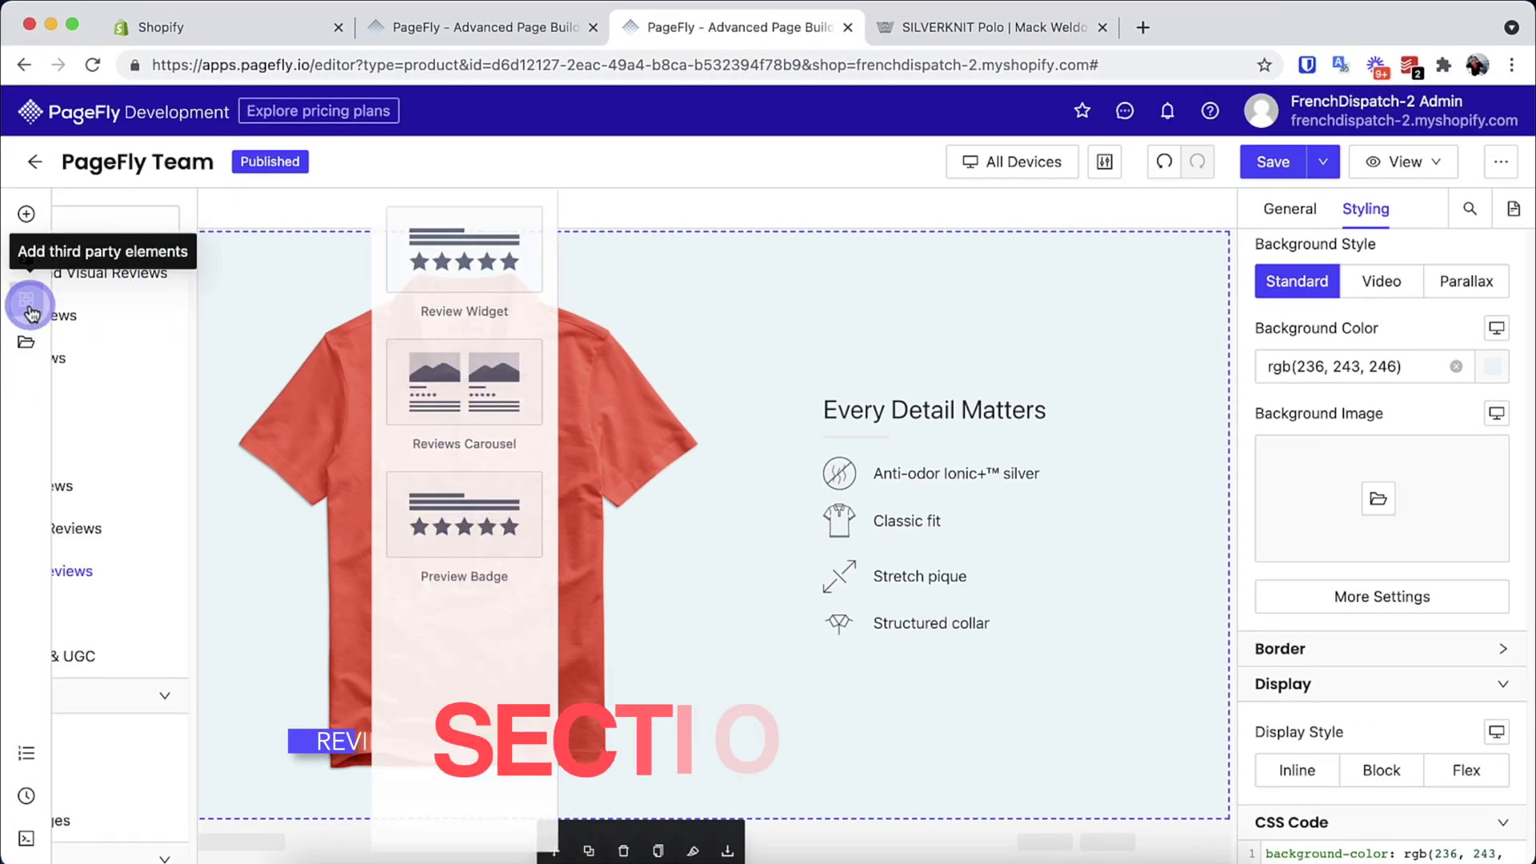
left_click_drag(452, 266, 466, 815)
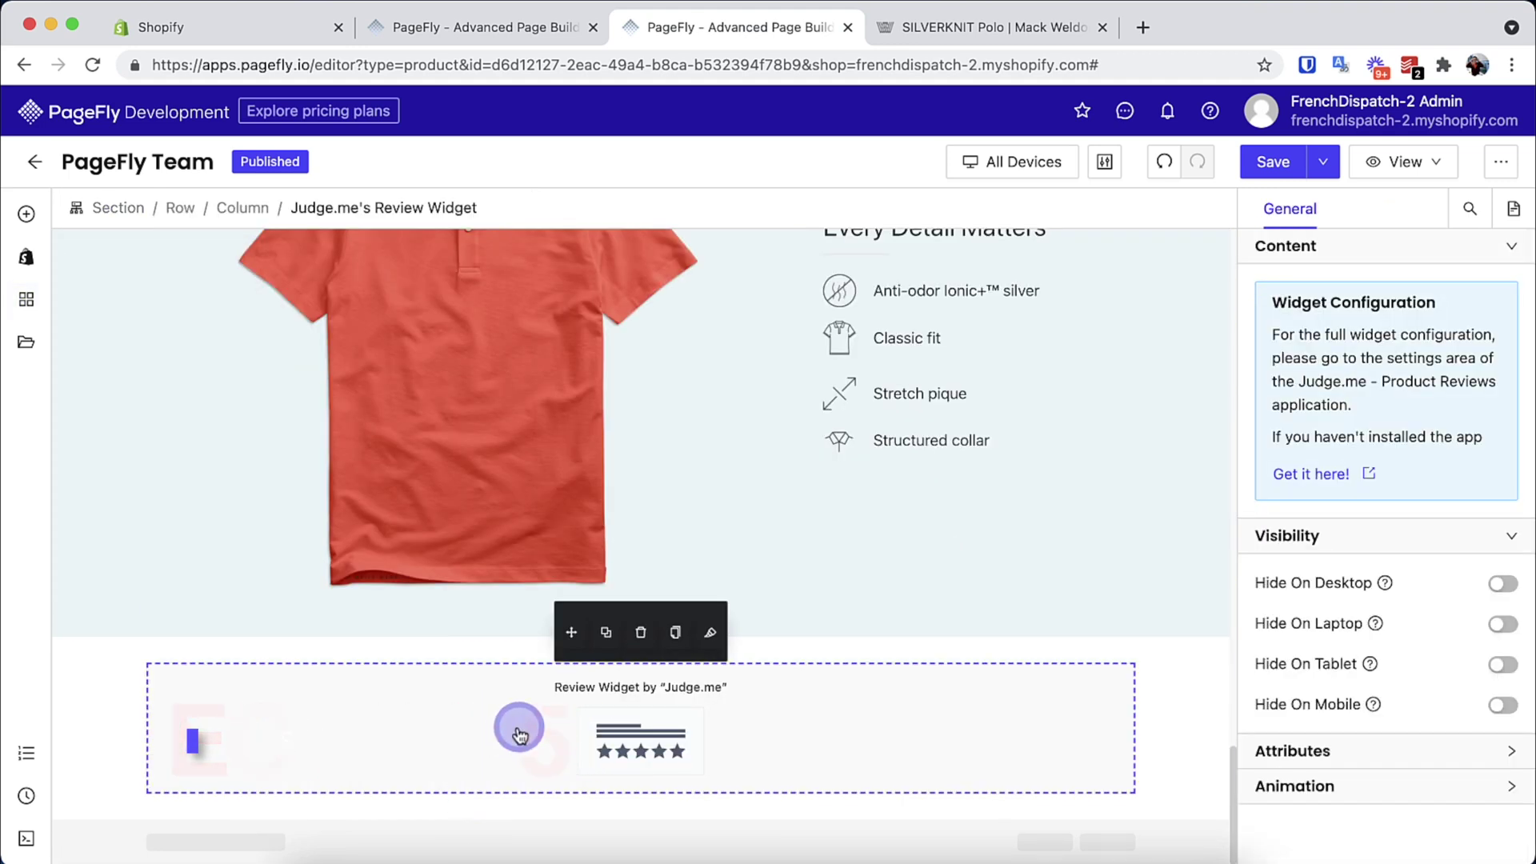
left_click(1312, 203)
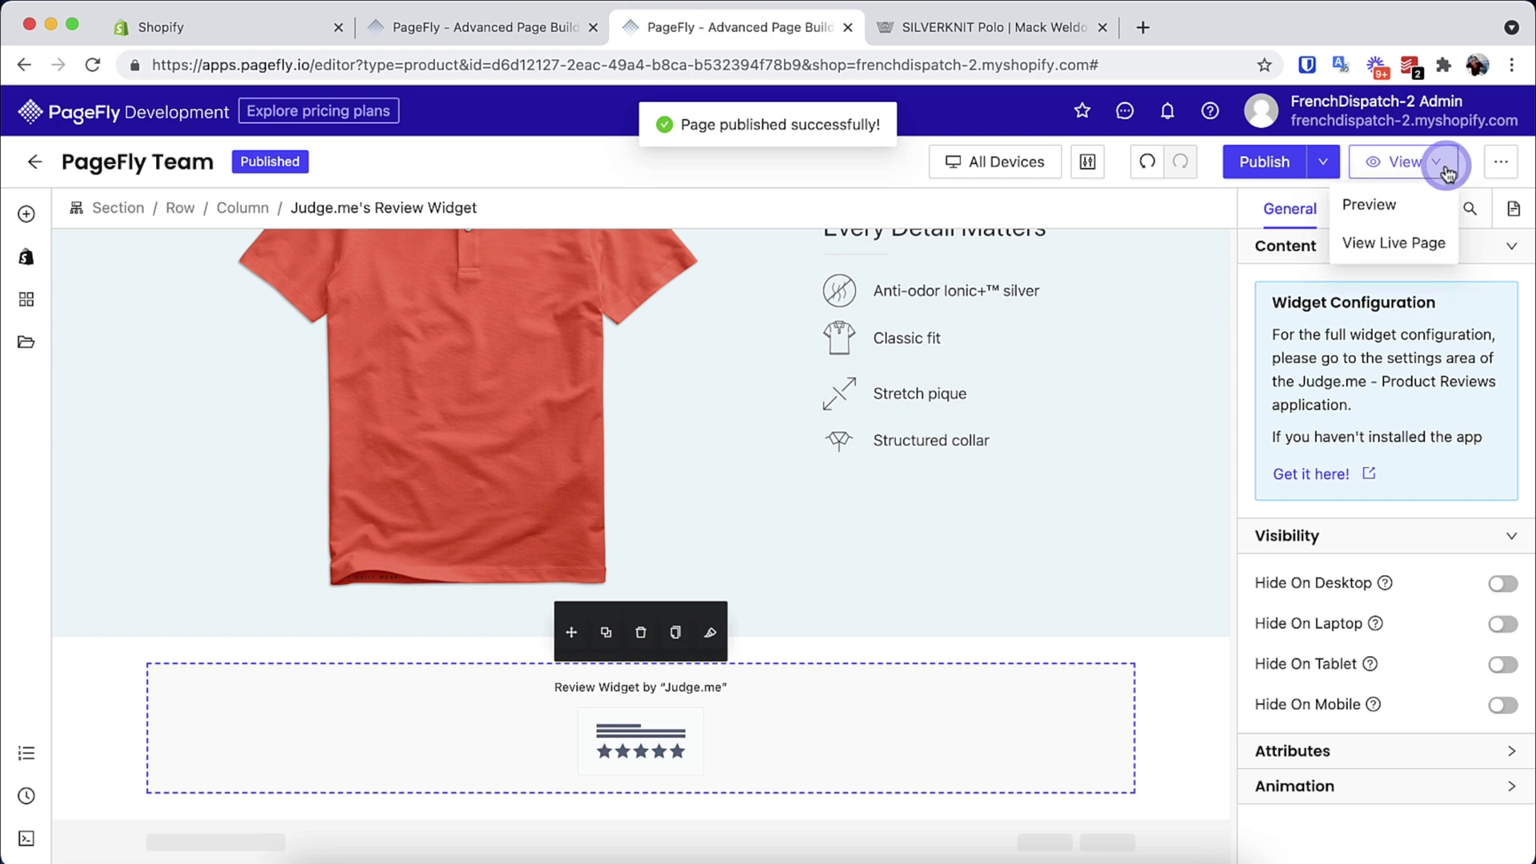
View the live product page and examine its sections from the product header down to the reviews
left_click(1397, 244)
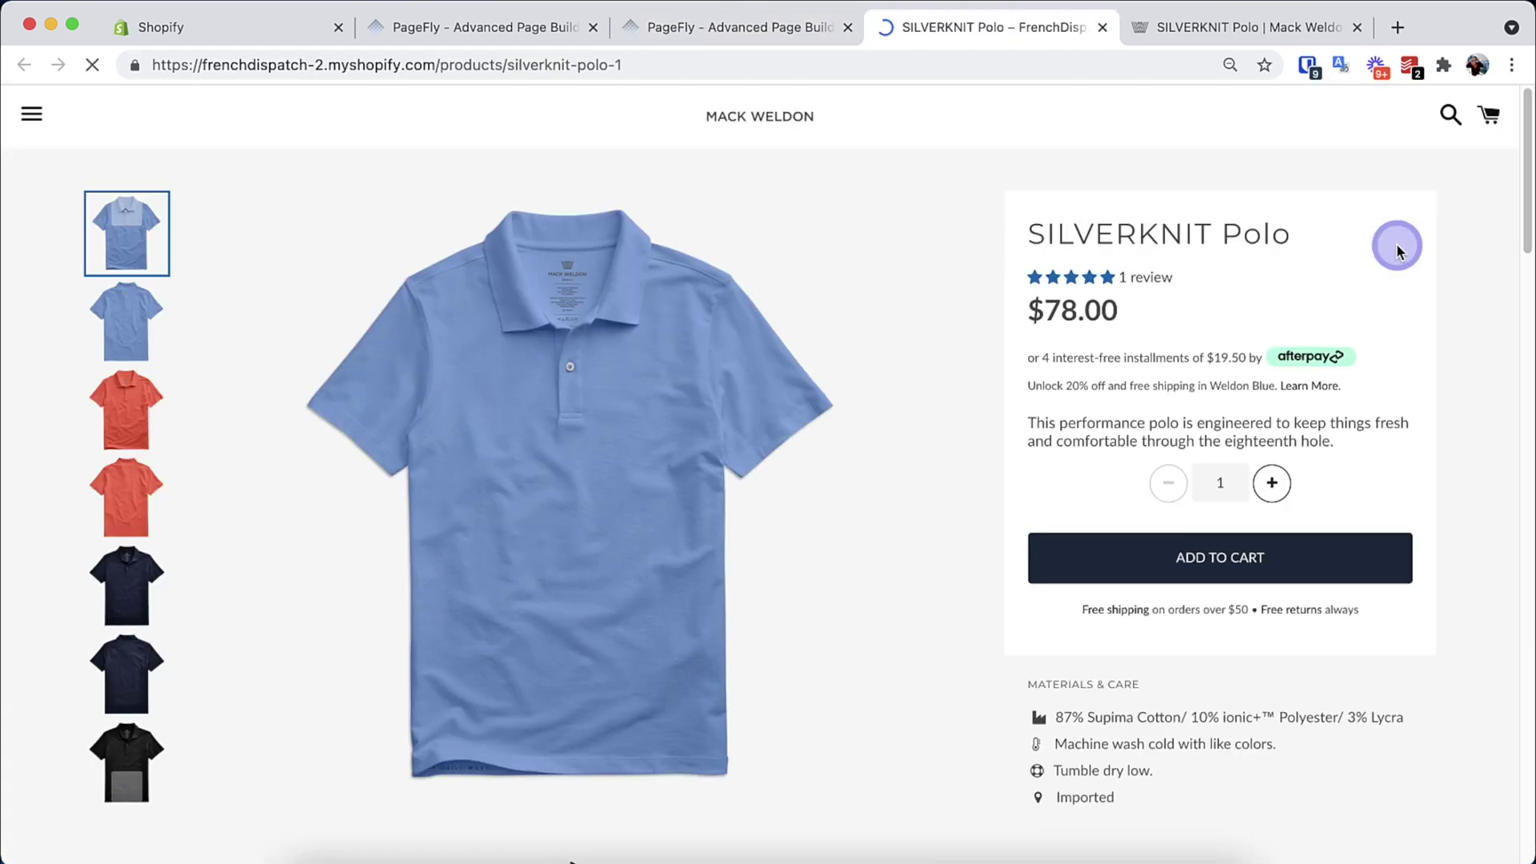
scroll(1385, 300, "down", 3)
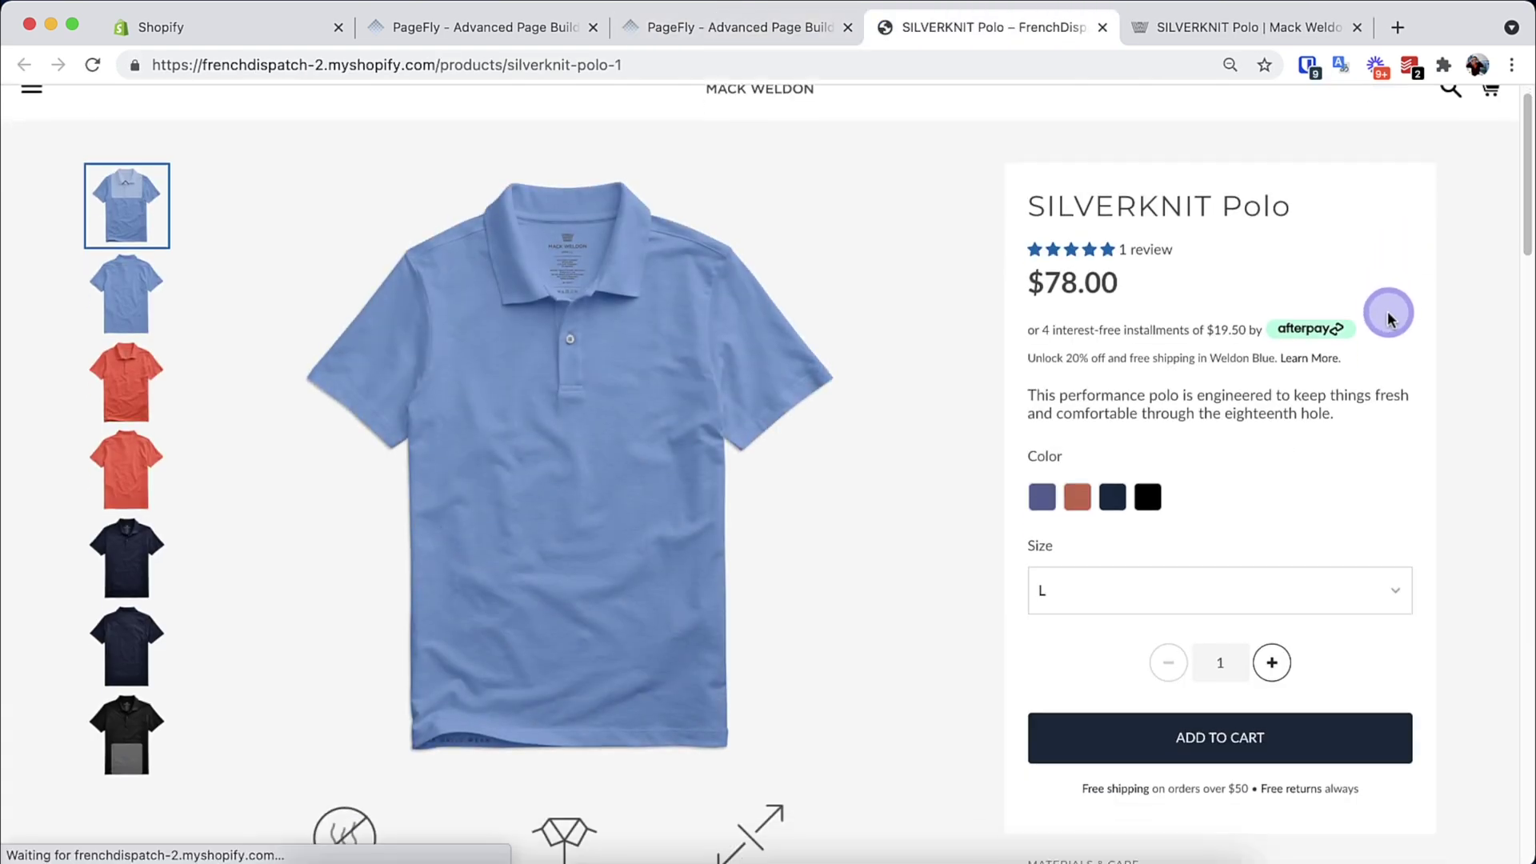
scroll(1388, 316, "down", 10)
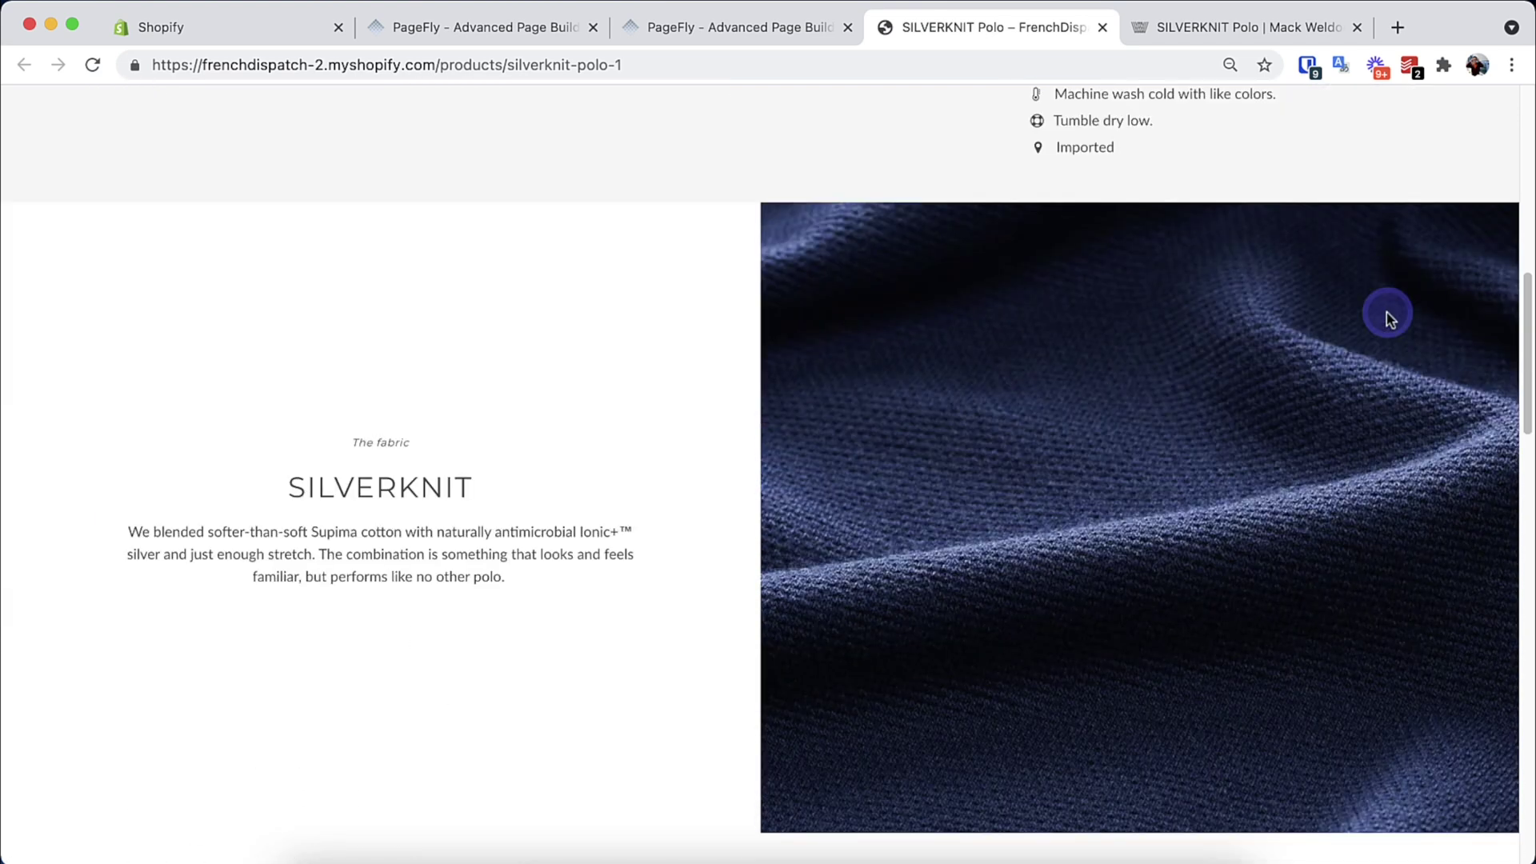
scroll(1388, 316, "down", 7)
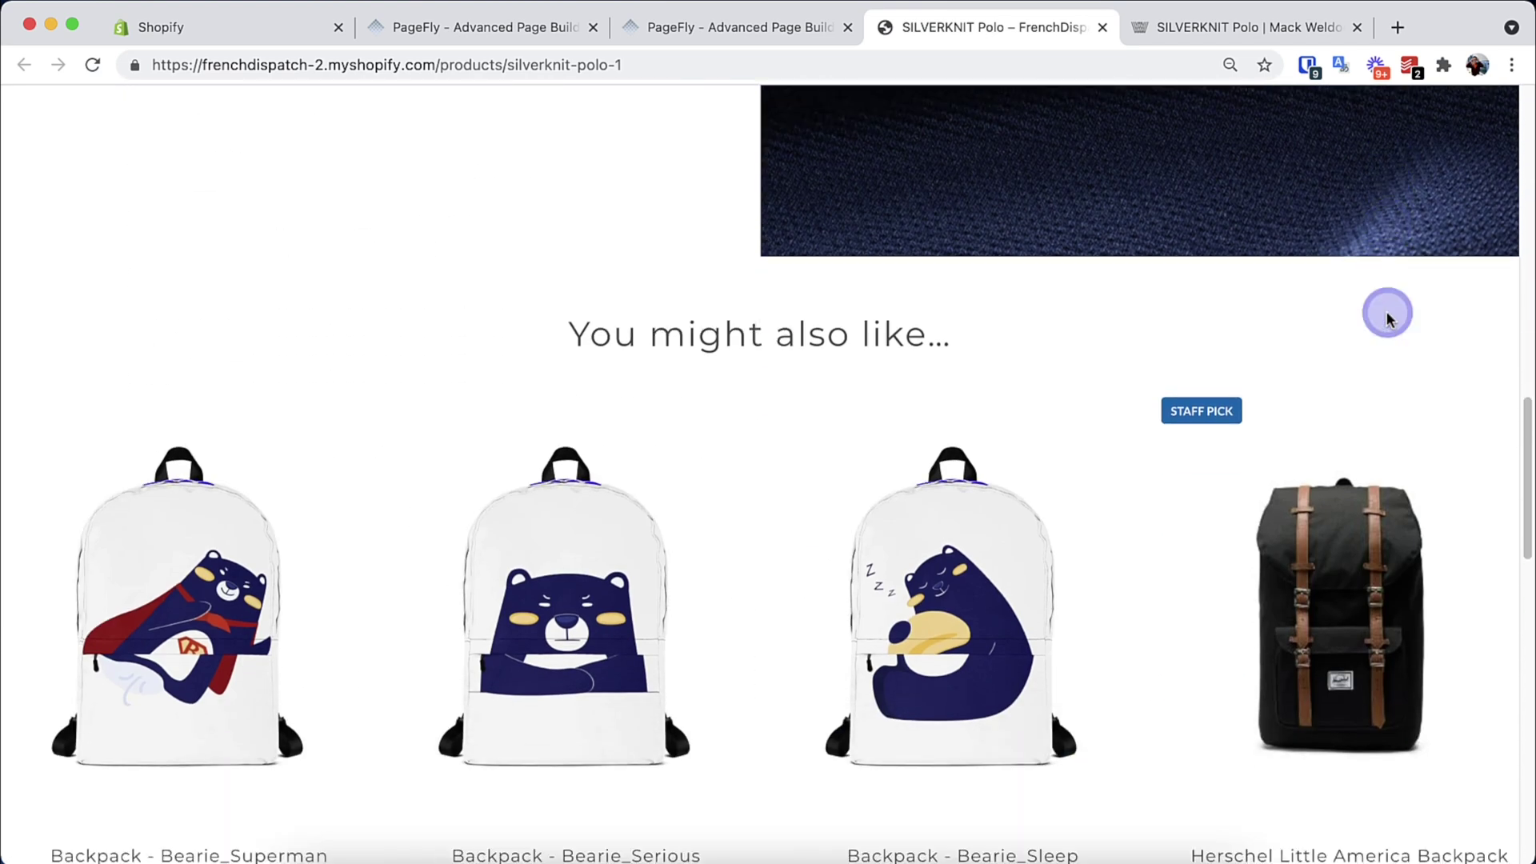
scroll(1389, 316, "down", 9)
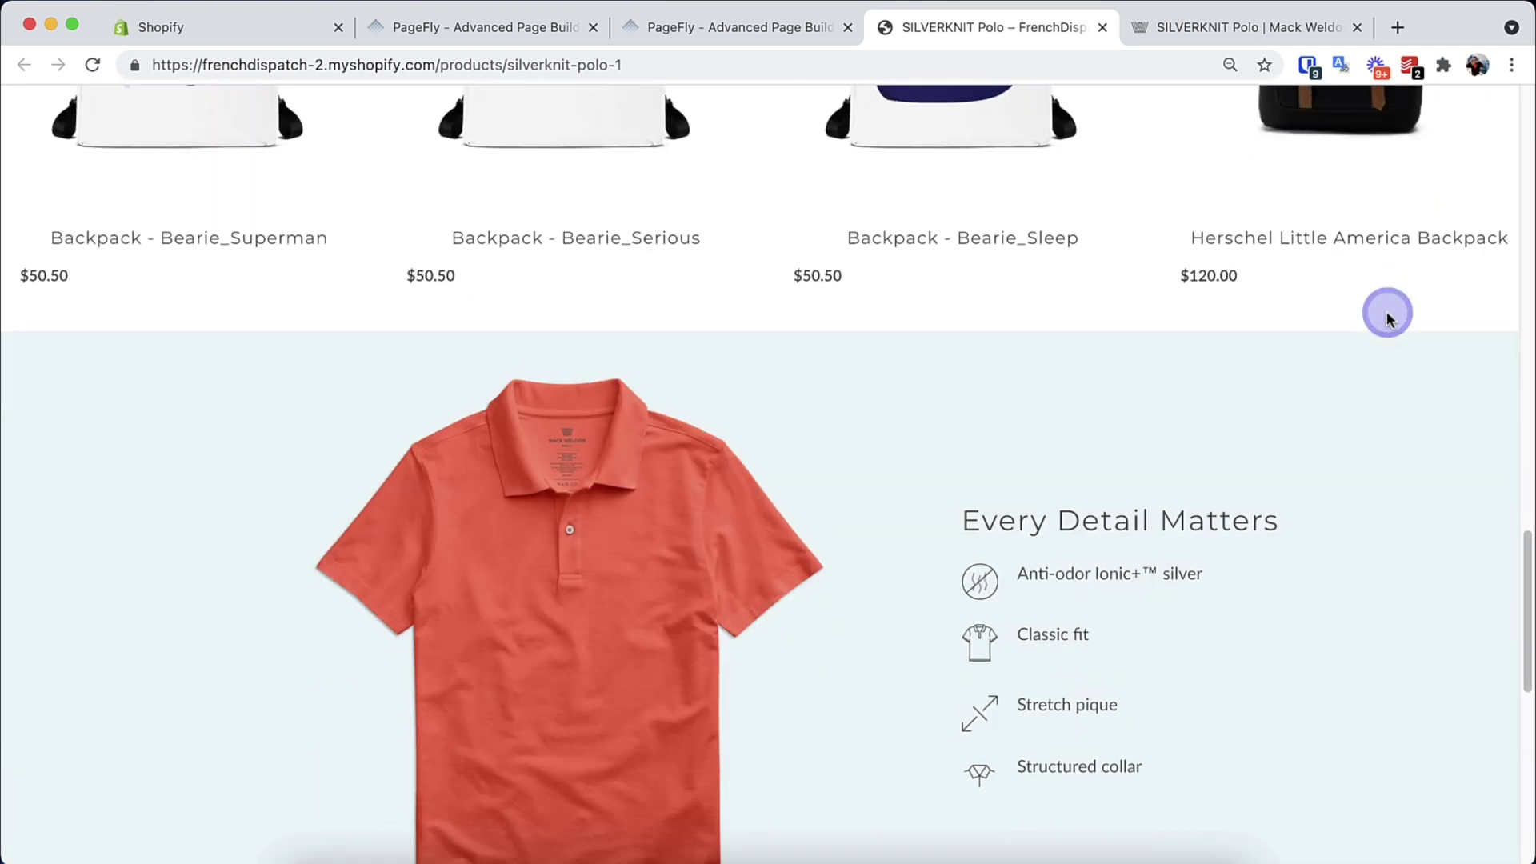
scroll(1388, 316, "down", 7)
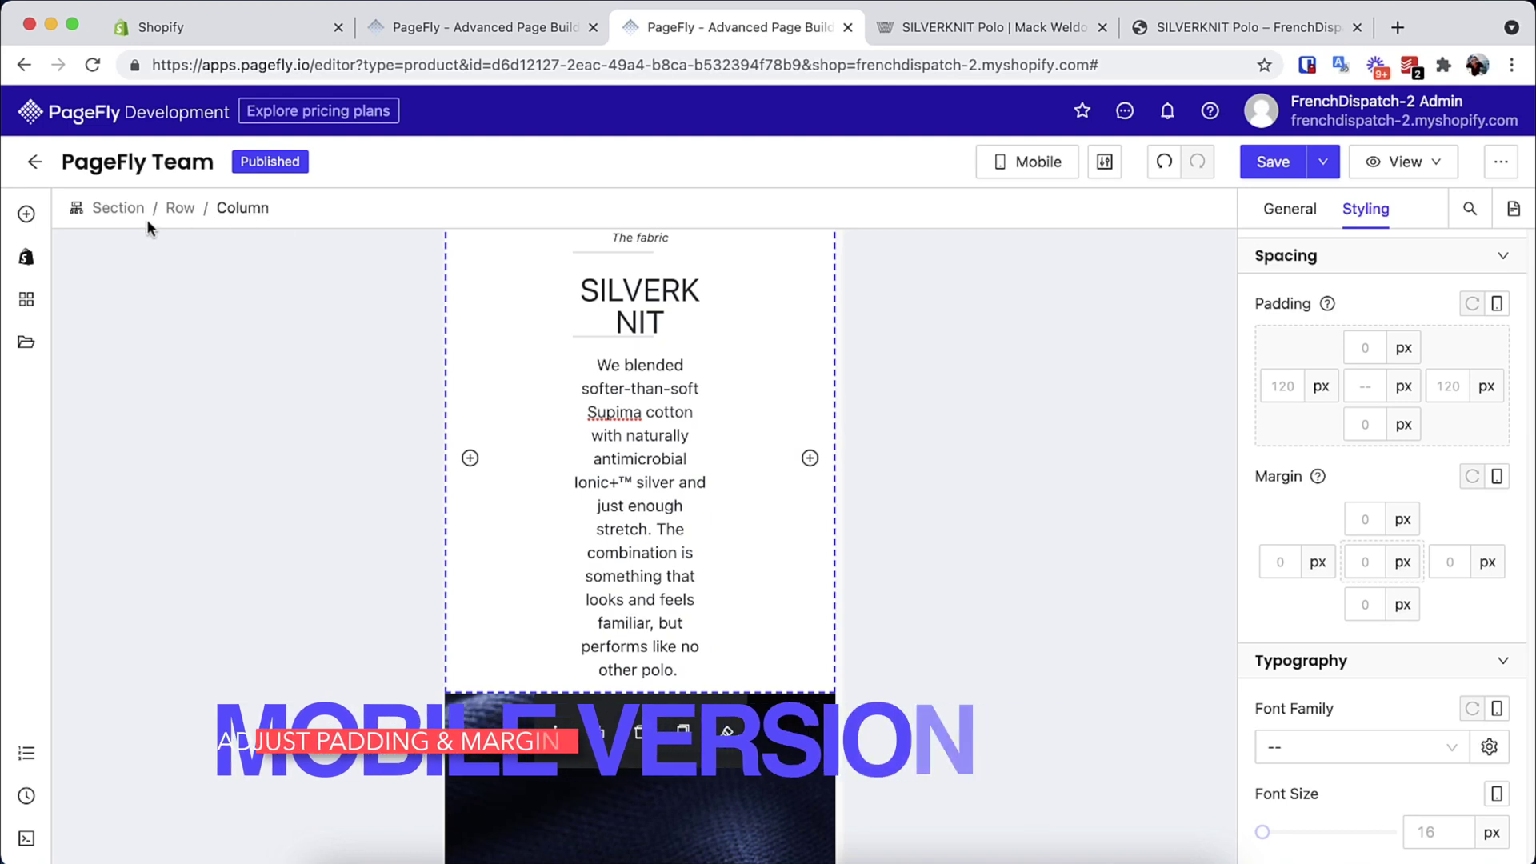
In the mobile version, set the fabric section's background color to #ECF3F6, taken from the Properties note in Notes
left_click(119, 207)
scroll(1418, 541, "down", 3)
scroll(1416, 544, "down", 7)
left_click(1405, 541)
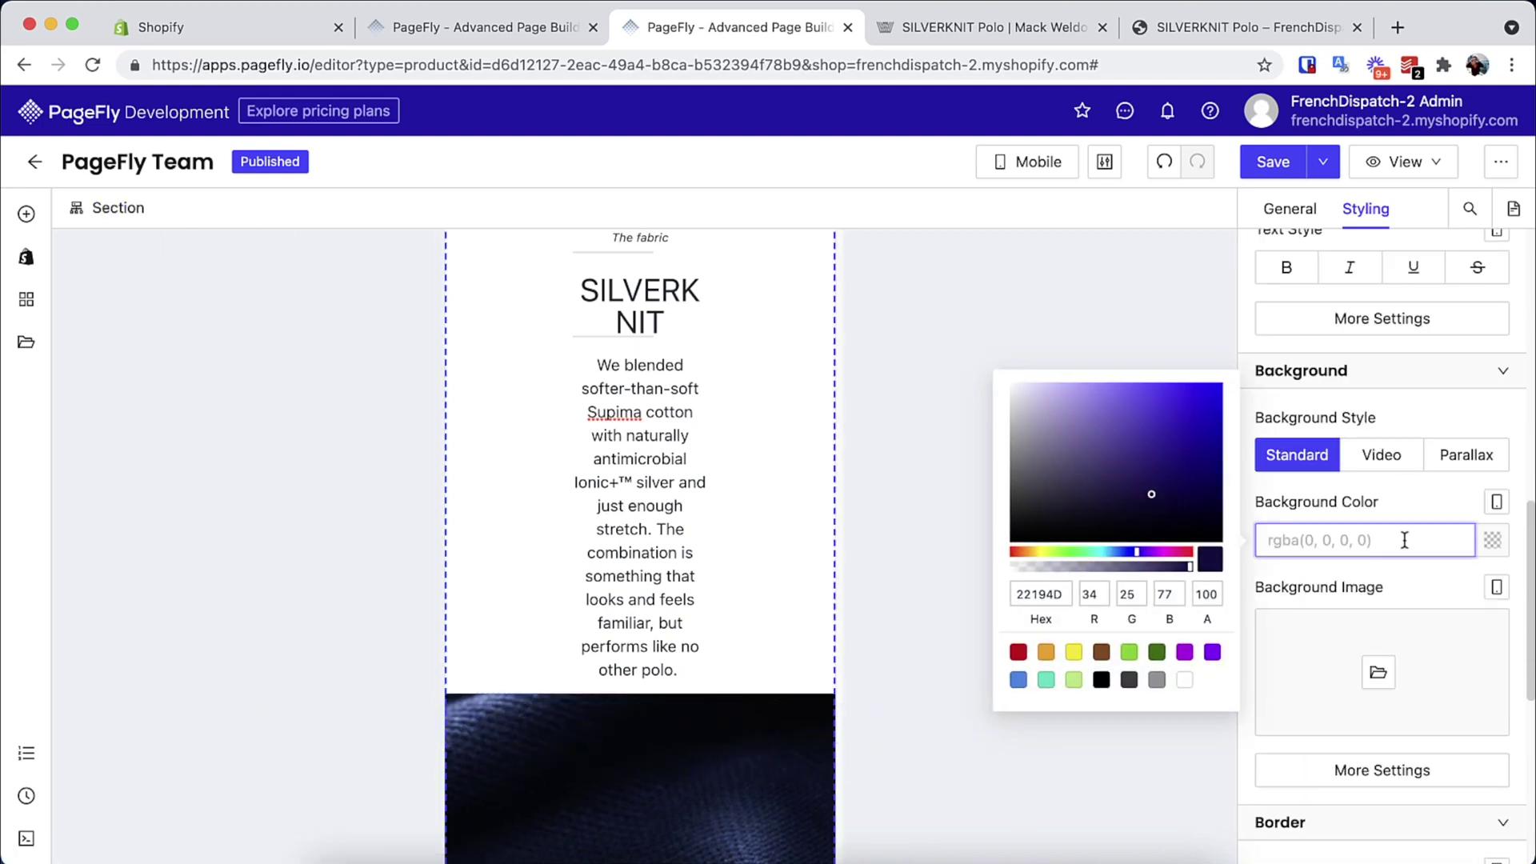
key("super+Tab")
key("super+Tab")
key("super+Tab")
key("super+Tab")
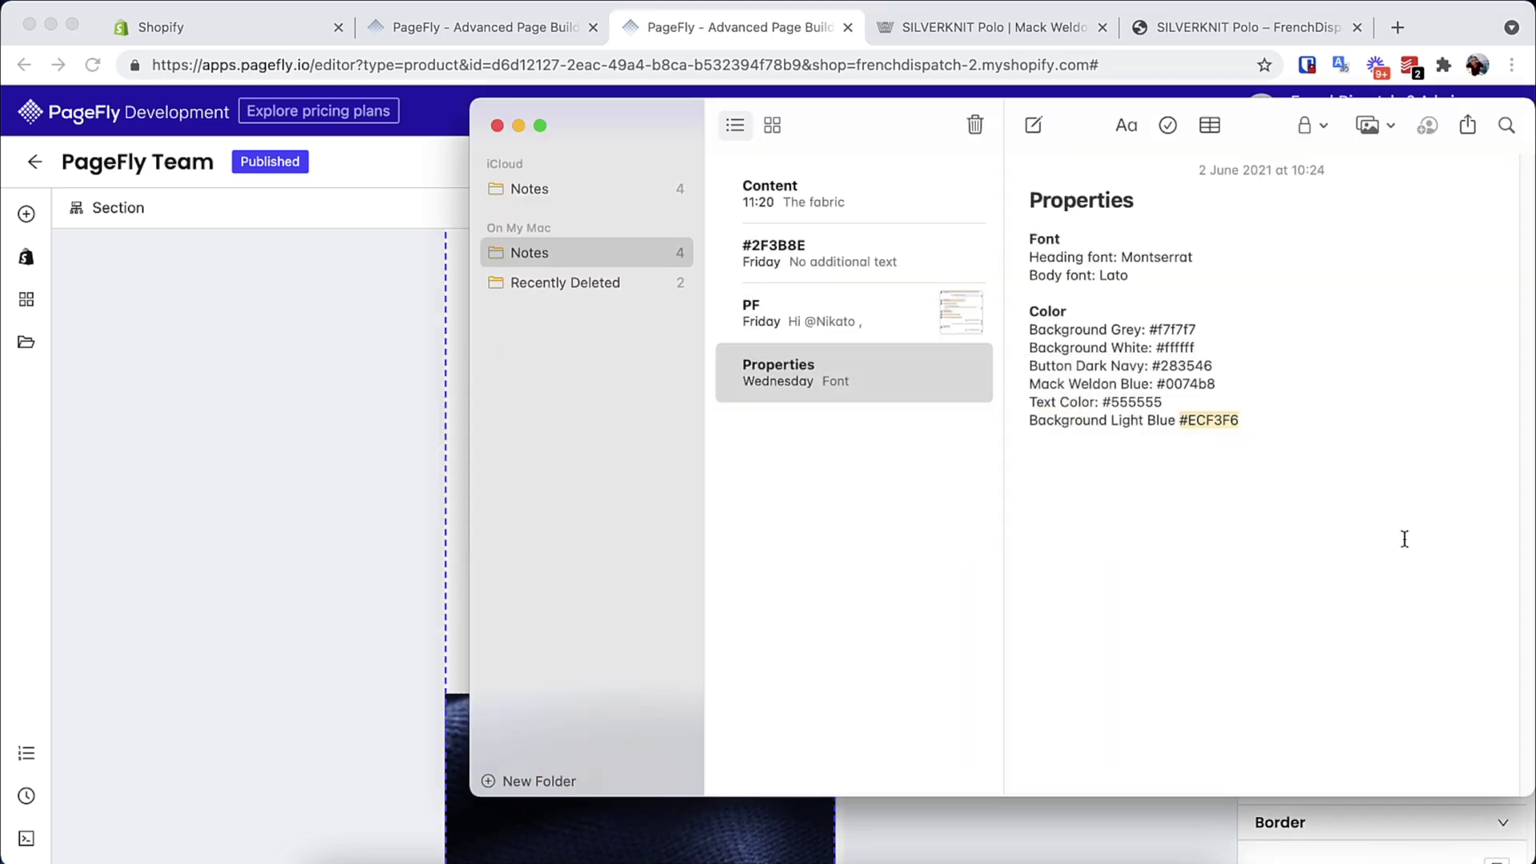
key("super+Tab")
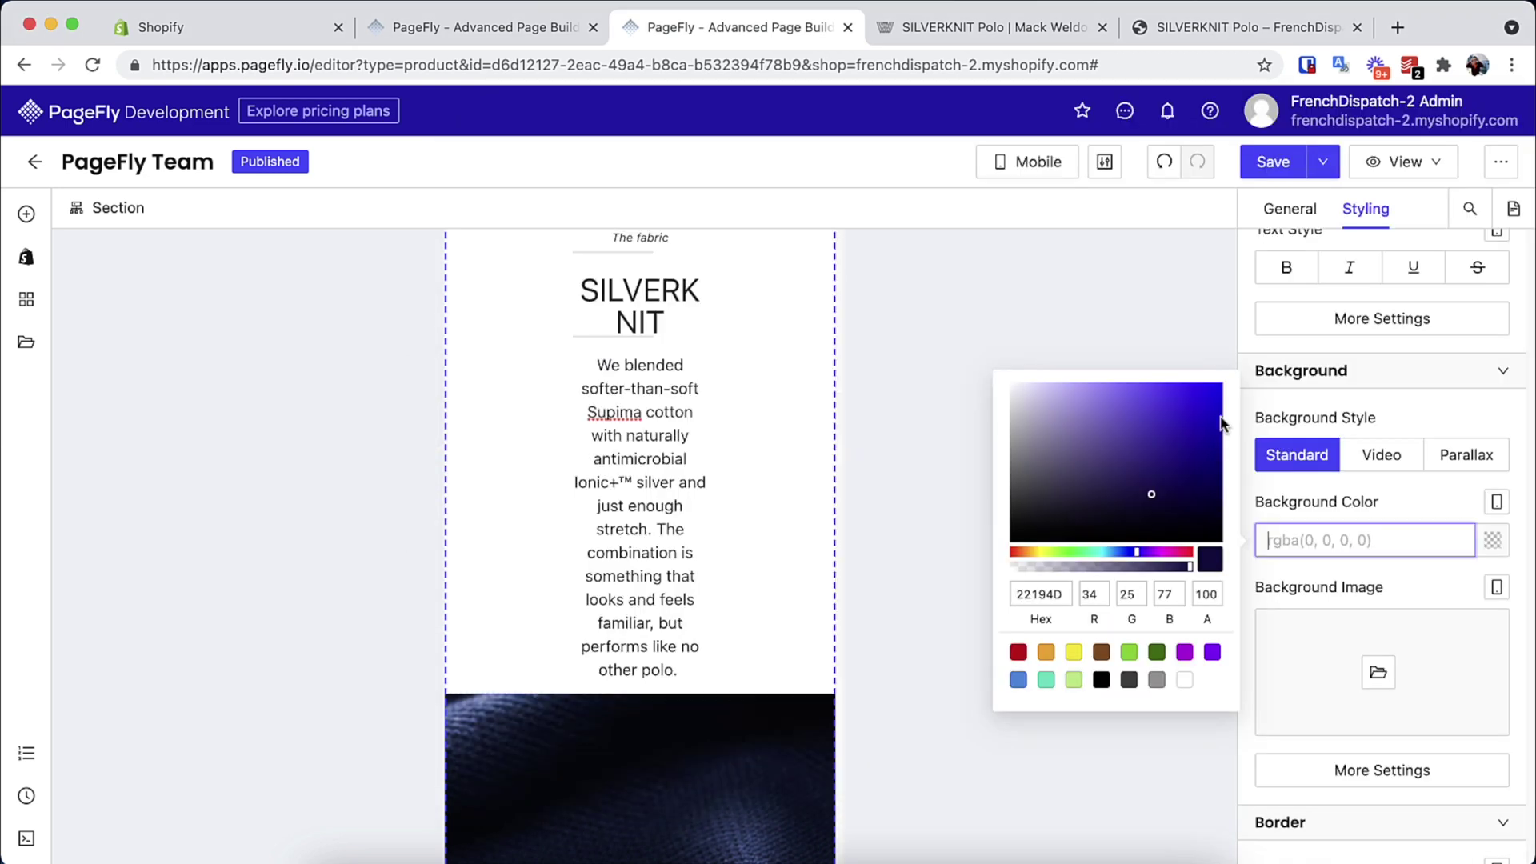
type("#ECF3F6")
Set the fabric section's left and right padding to 10 px for mobile
scroll(1354, 388, "up", 8)
left_click(1280, 333)
type("10")
left_click(1446, 337)
type("10")
Set the left and right padding of the fabric text column to 30 px for mobile
left_click(778, 432)
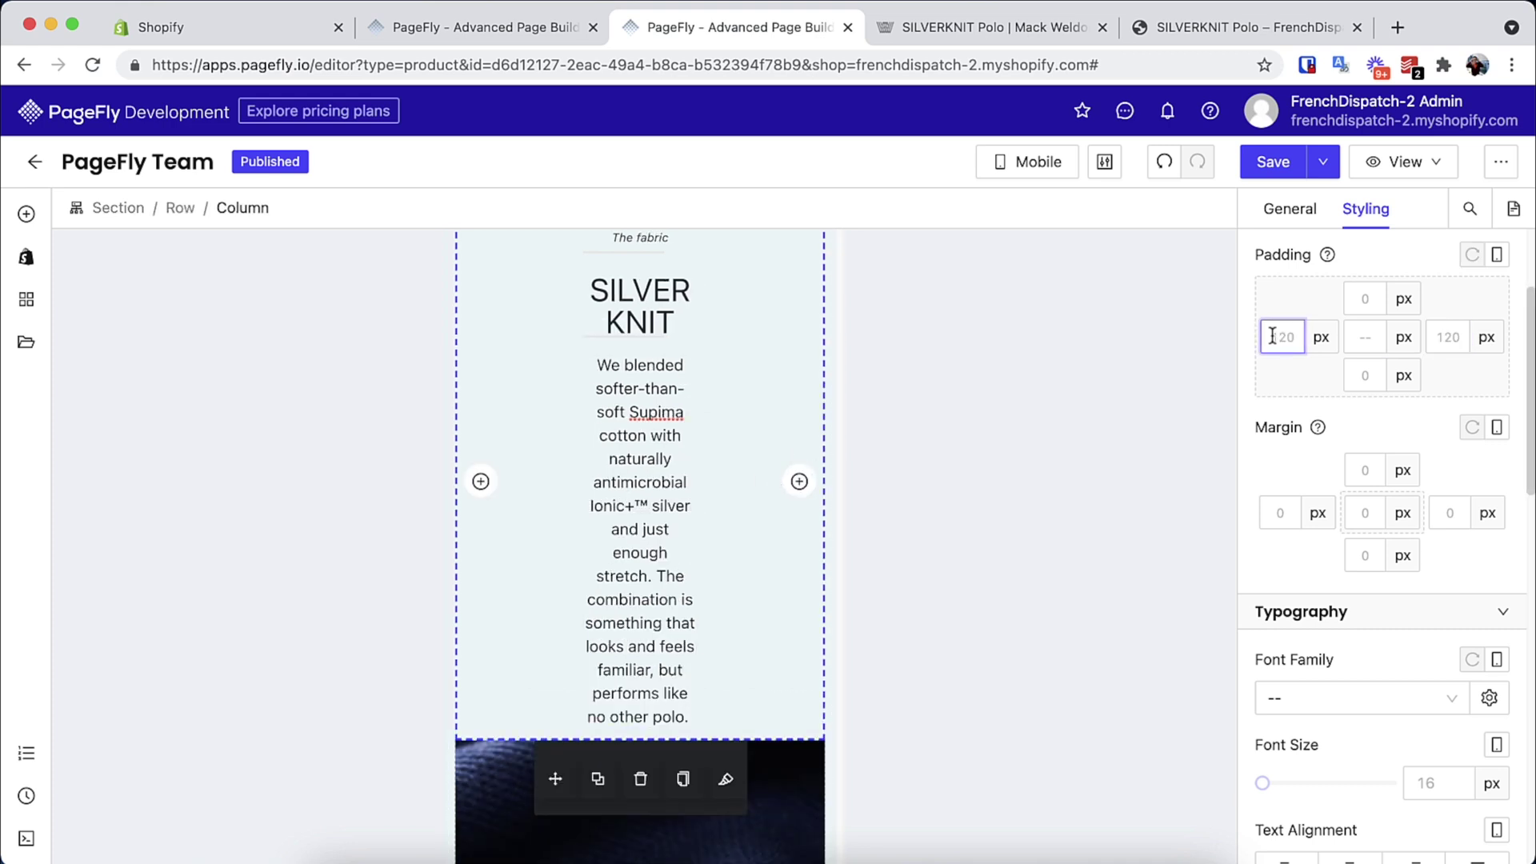
double_click(1280, 337)
type("30")
double_click(1447, 337)
type("30")
Set the mobile margins of "The fabric" heading to 40 px above and 0 px below
scroll(732, 421, "up", 3)
left_click(732, 421)
type("40")
key("Tab")
type("0")
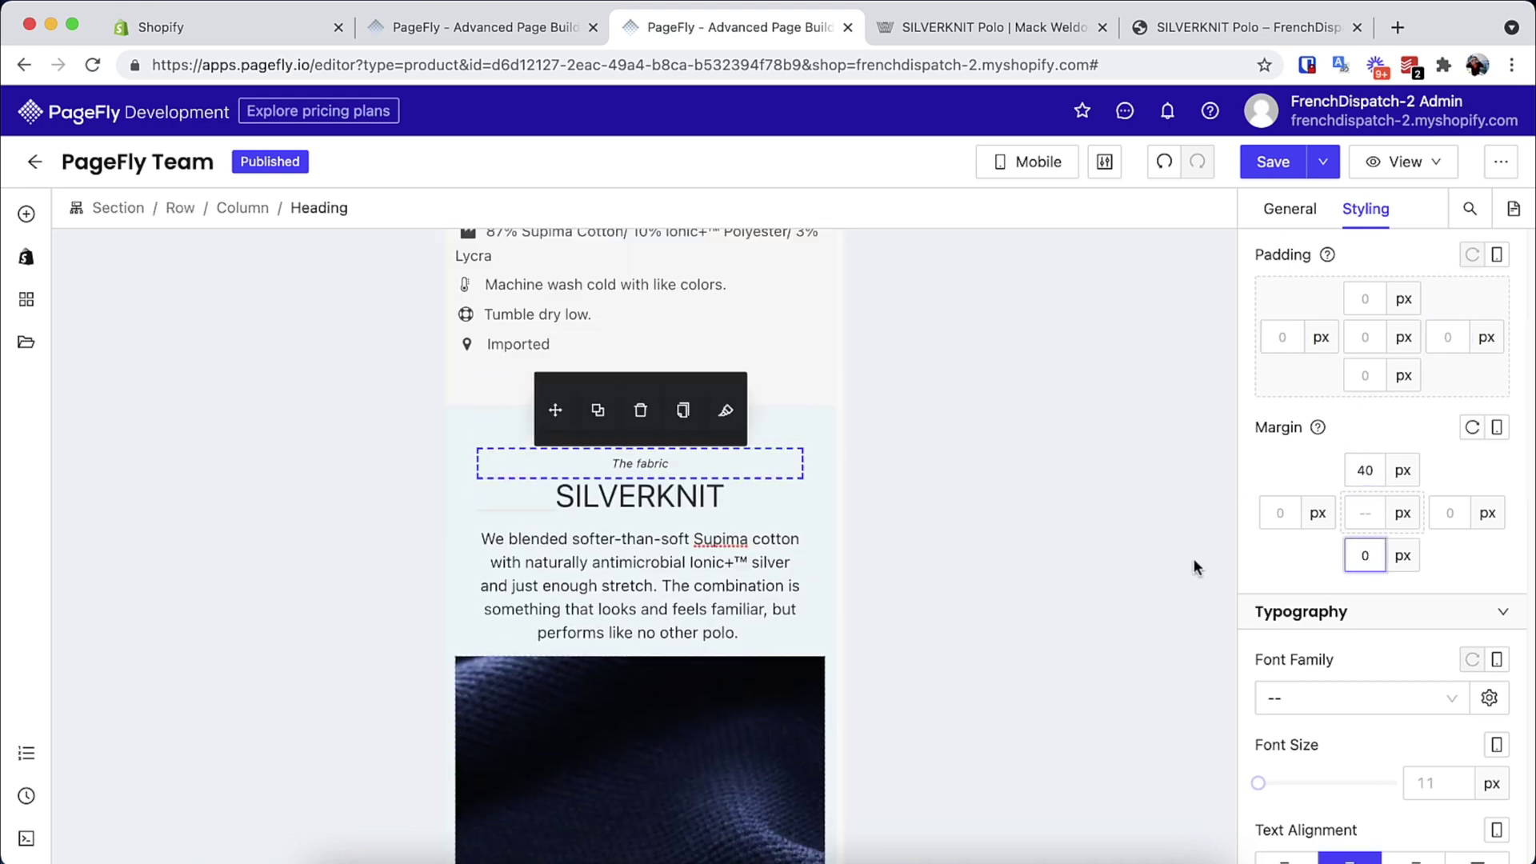
Check the "SILVERKNIT" heading on the Mack Weldon reference page and set its mobile font size to 24 px in the PageFly design
left_click(1033, 29)
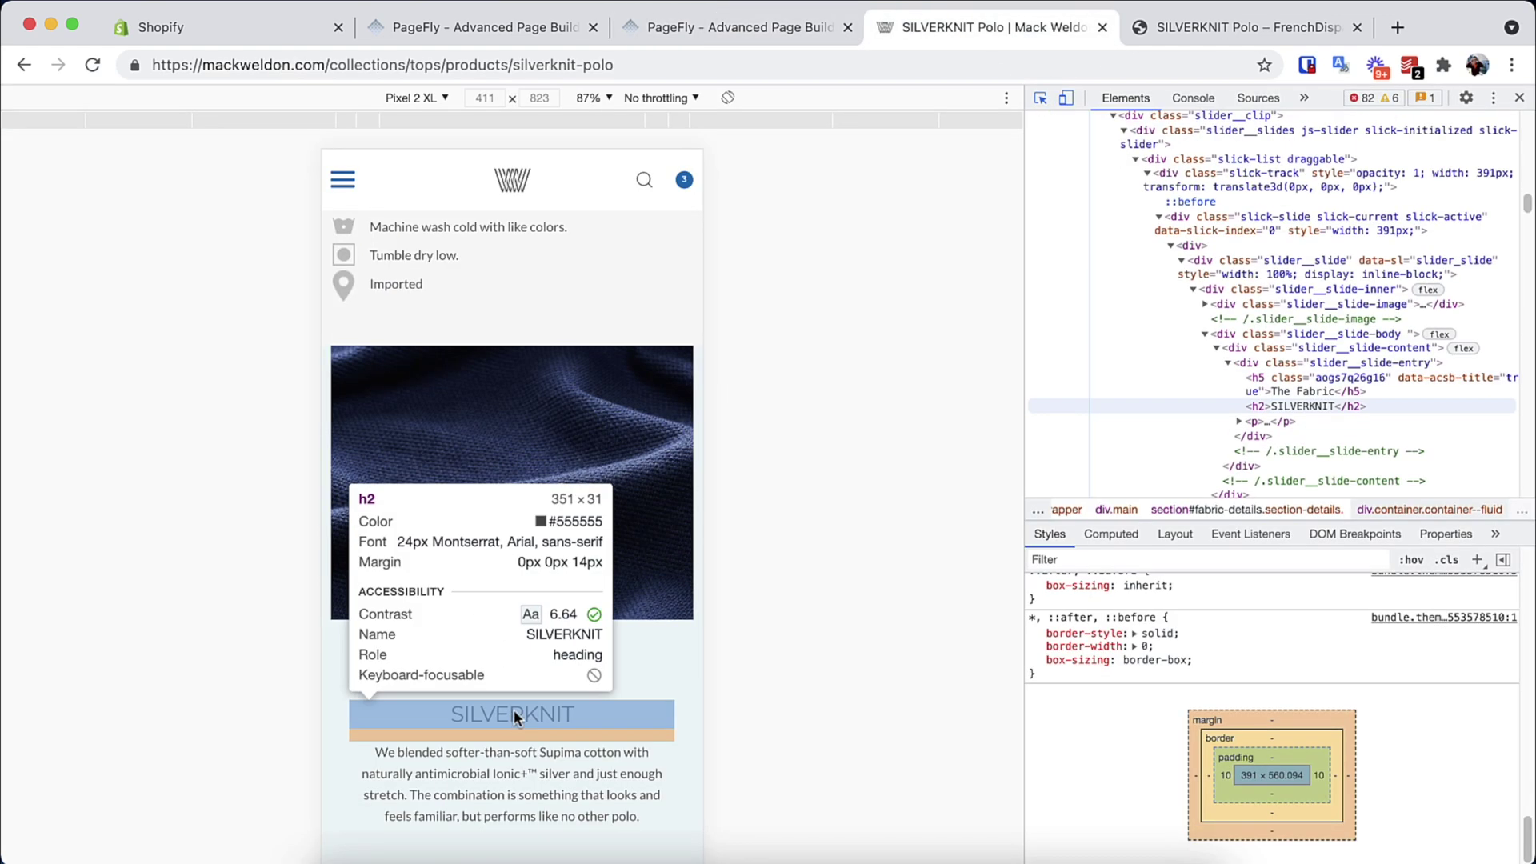
key("ctrl+shift+Tab")
scroll(1381, 535, "down", 3)
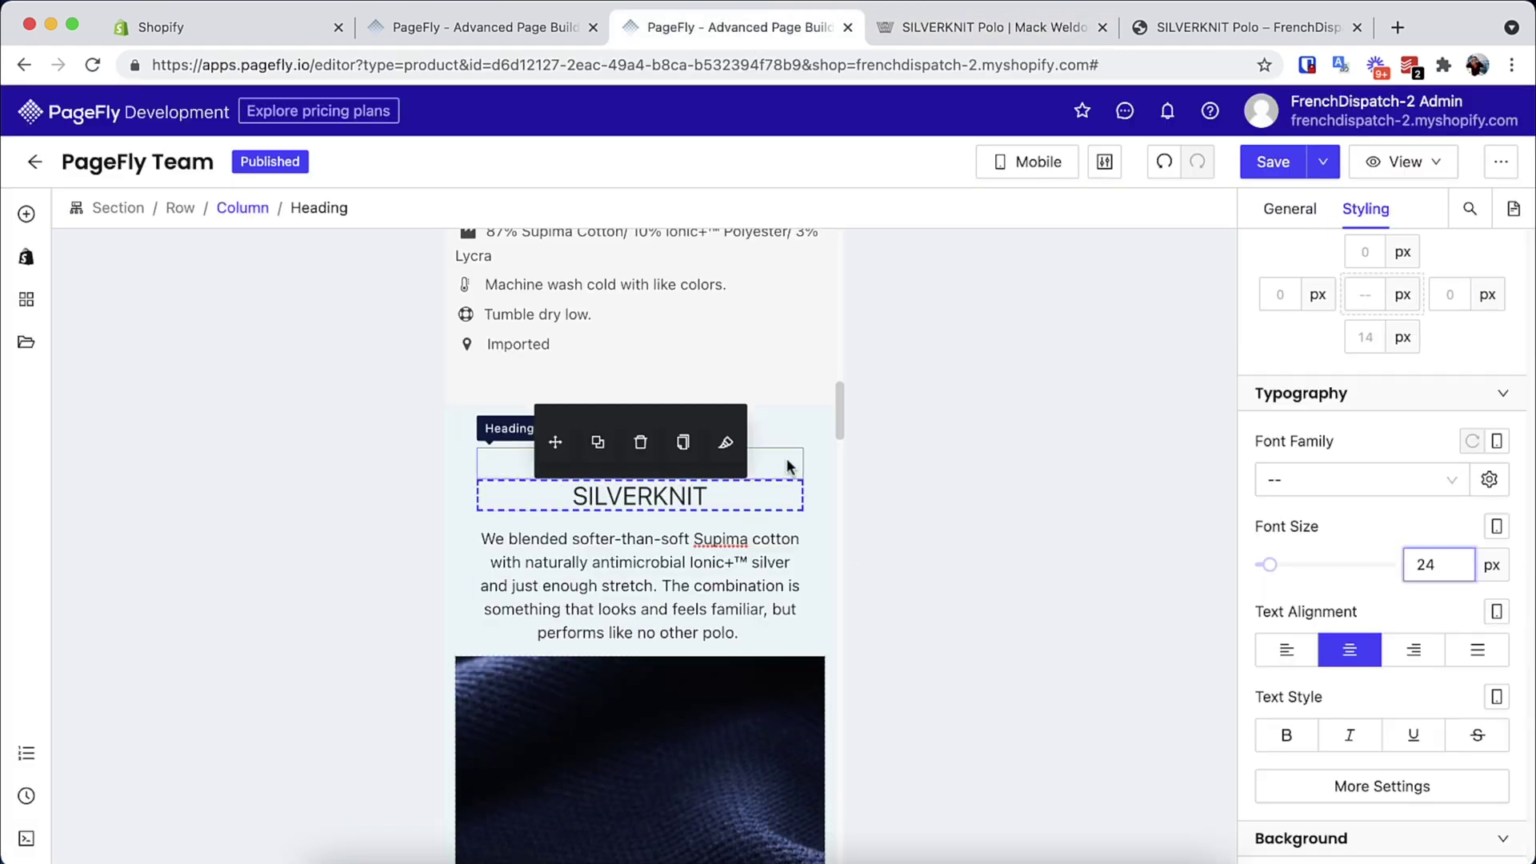
Set the fabric description paragraph's mobile font size to 14 px and its bottom margin to 20 px
left_click(782, 538)
key("ctrl+Tab")
key("ctrl+shift+Tab")
left_click(1426, 564)
type("114")
left_click(1365, 337)
type("20")
Compare "The fabric" heading with the reference page and set its mobile font size to 12 px
left_click(973, 36)
key("ctrl+shift+Tab")
left_click(788, 465)
left_click(1422, 565)
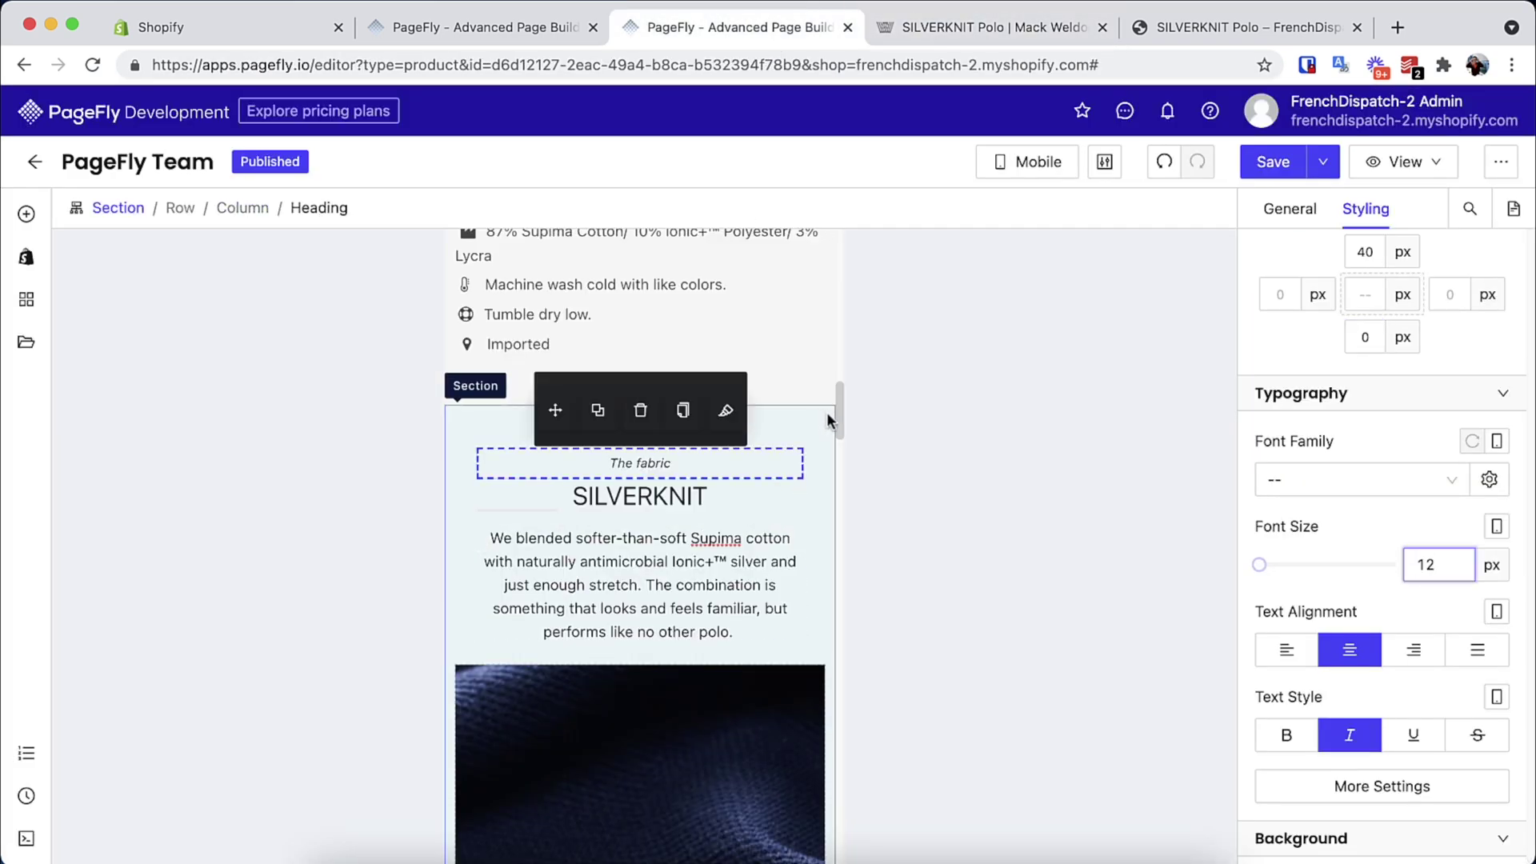
Set the fabric row's mobile display style to Flex with Wrap Reverse, placing the fabric image above the text
left_click(609, 497)
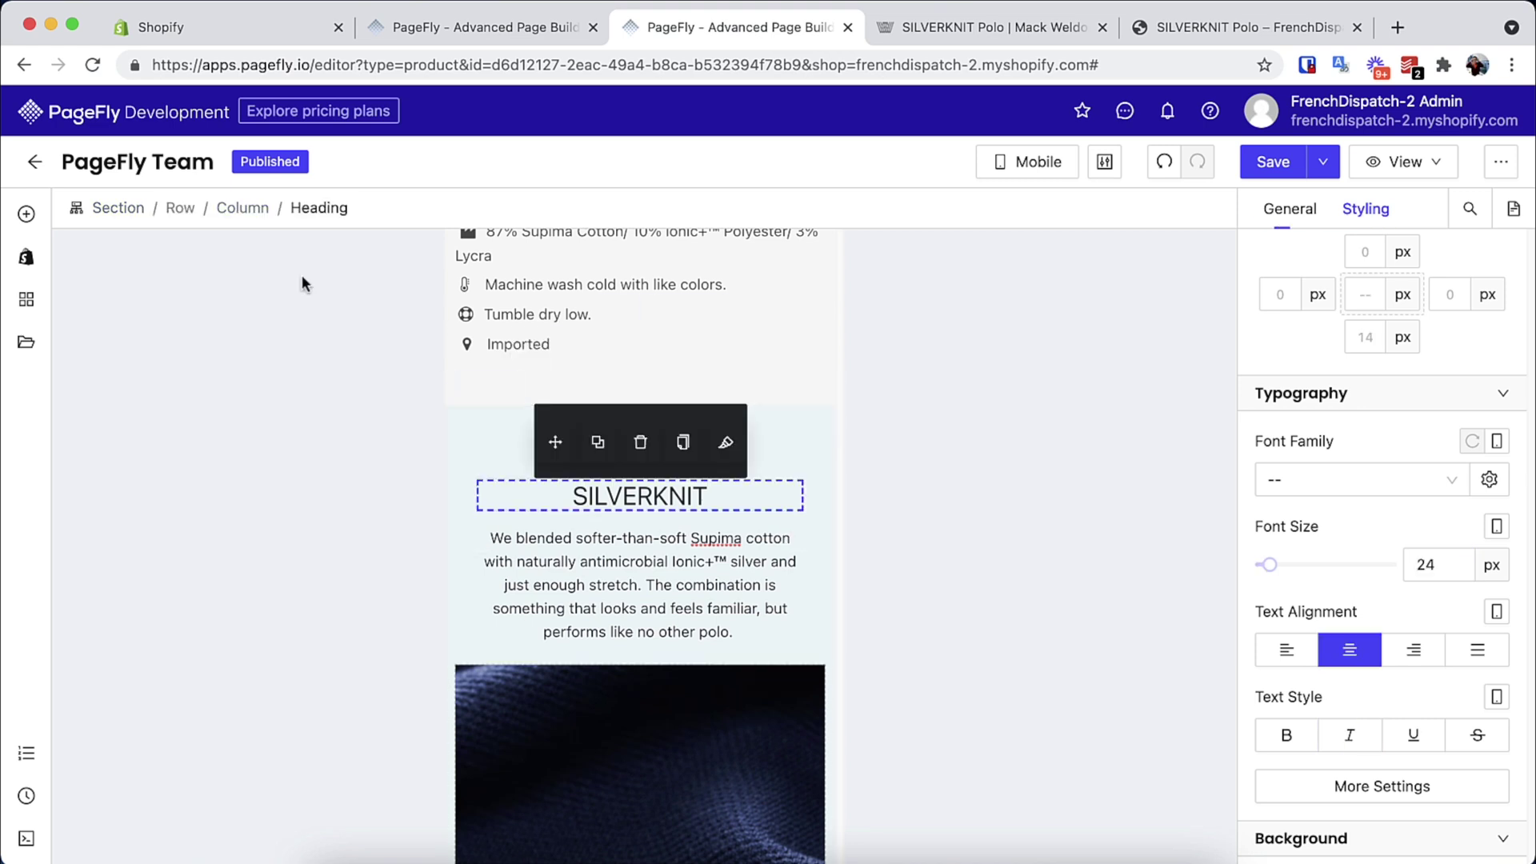
left_click(180, 208)
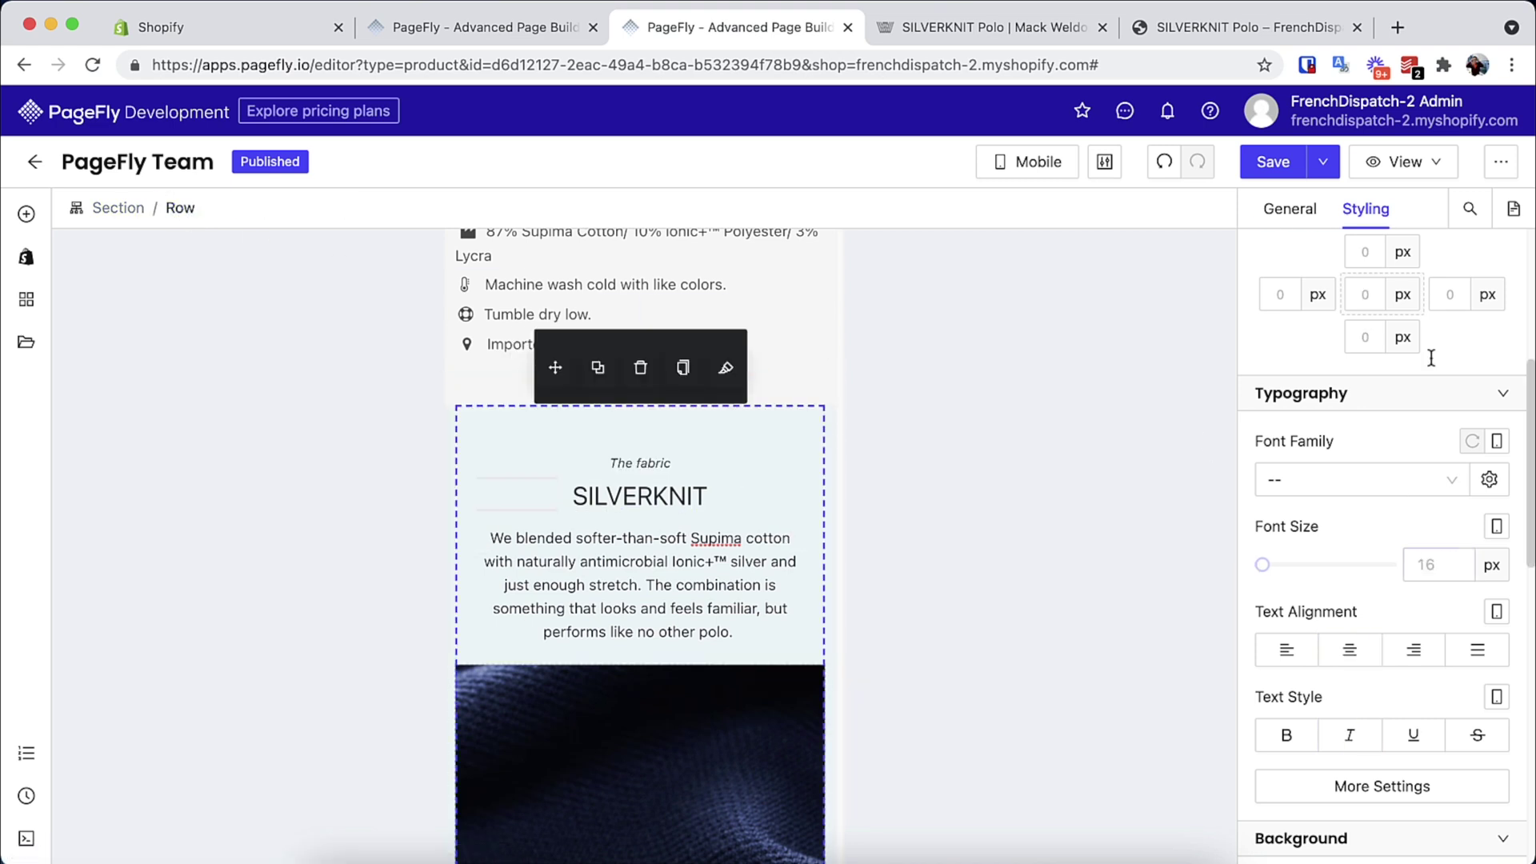
scroll(1356, 576, "down", 5)
scroll(1356, 597, "down", 6)
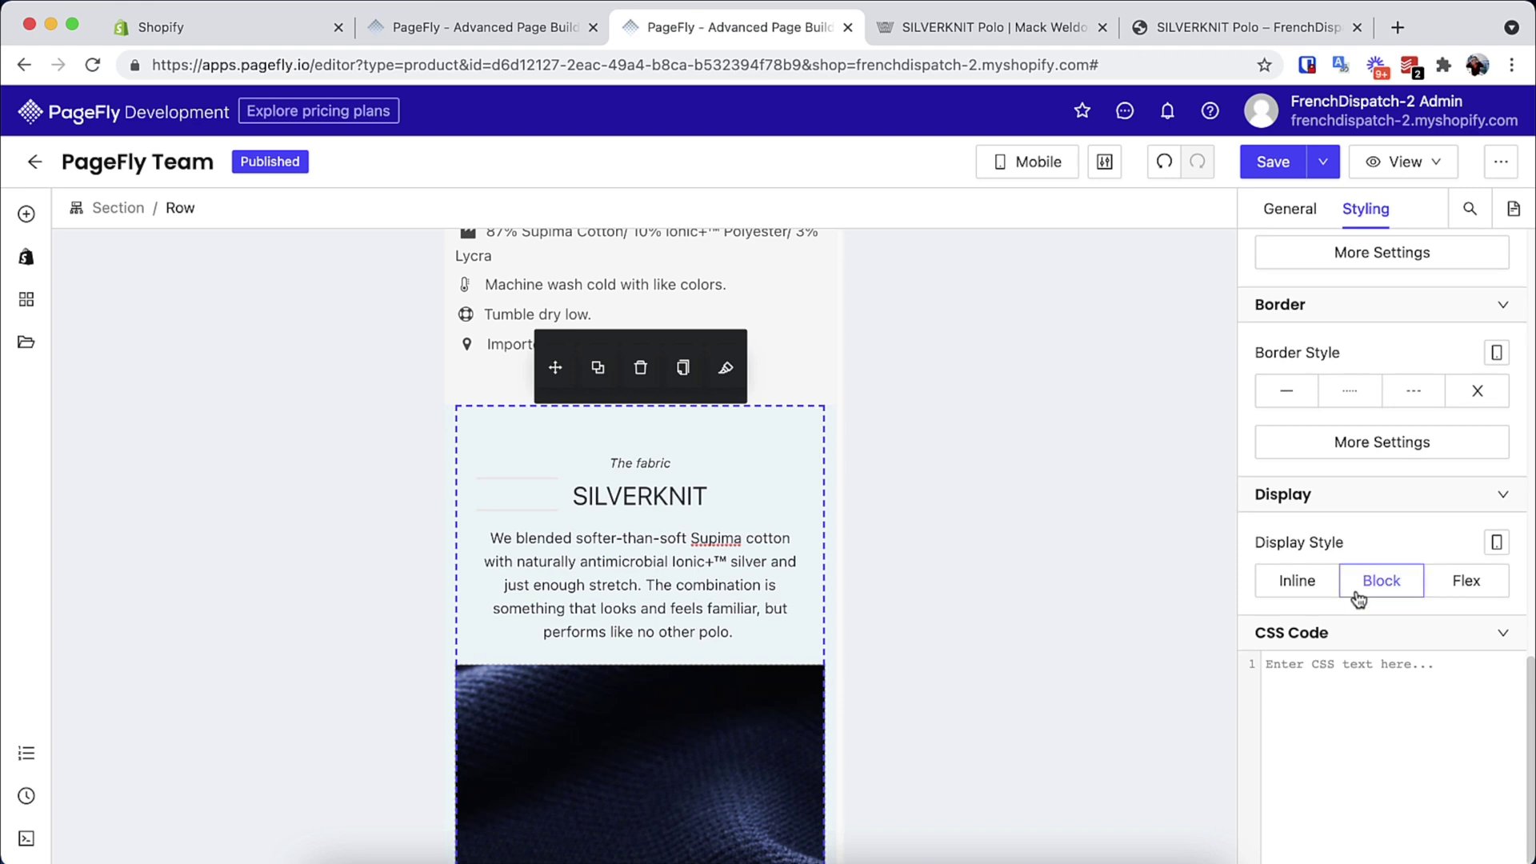
left_click(1466, 586)
scroll(1468, 590, "down", 4)
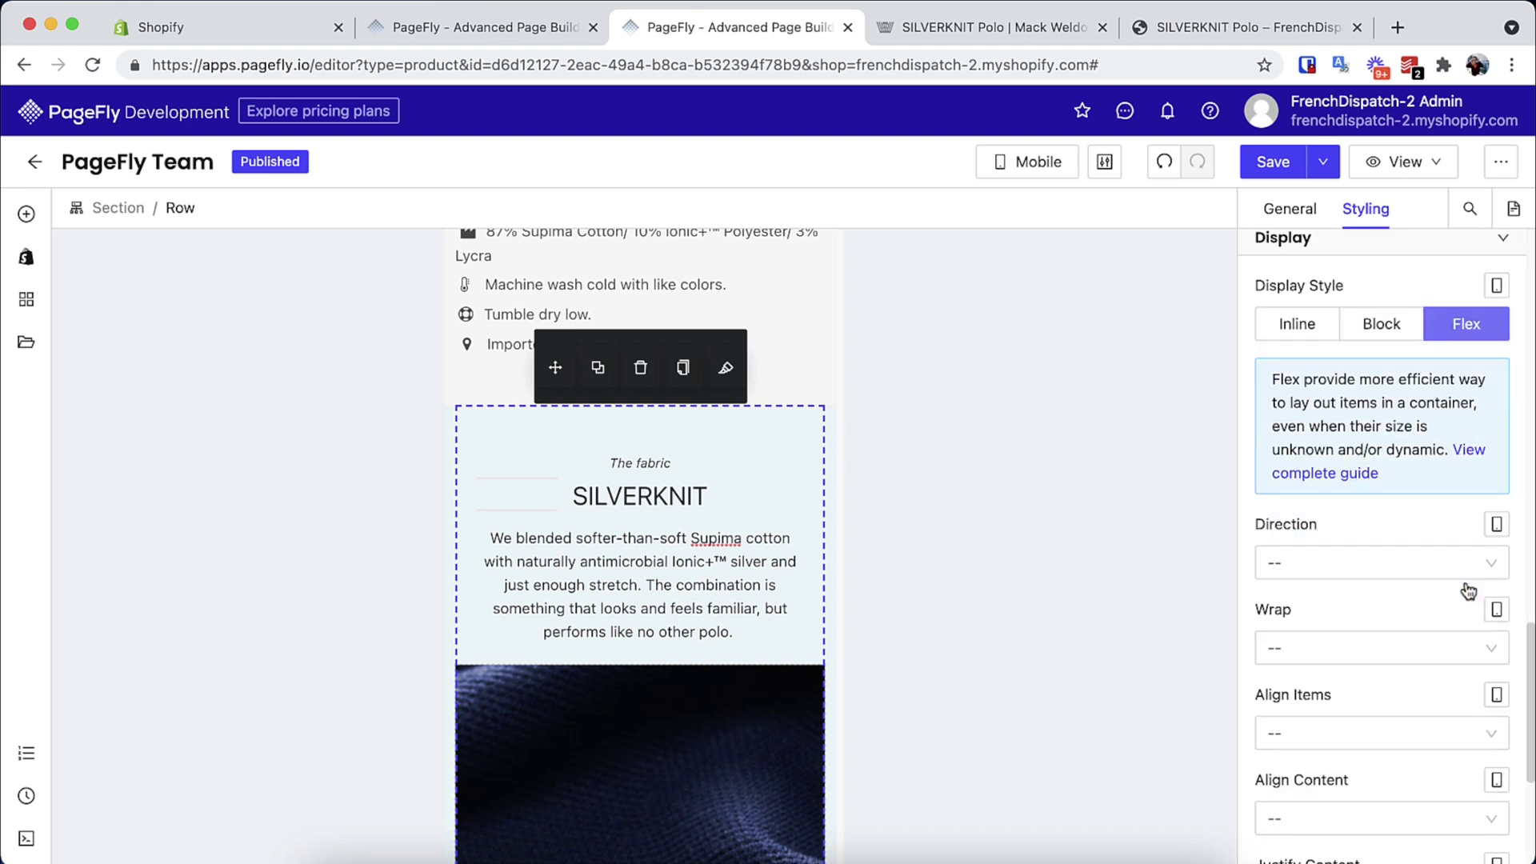
left_click(1470, 607)
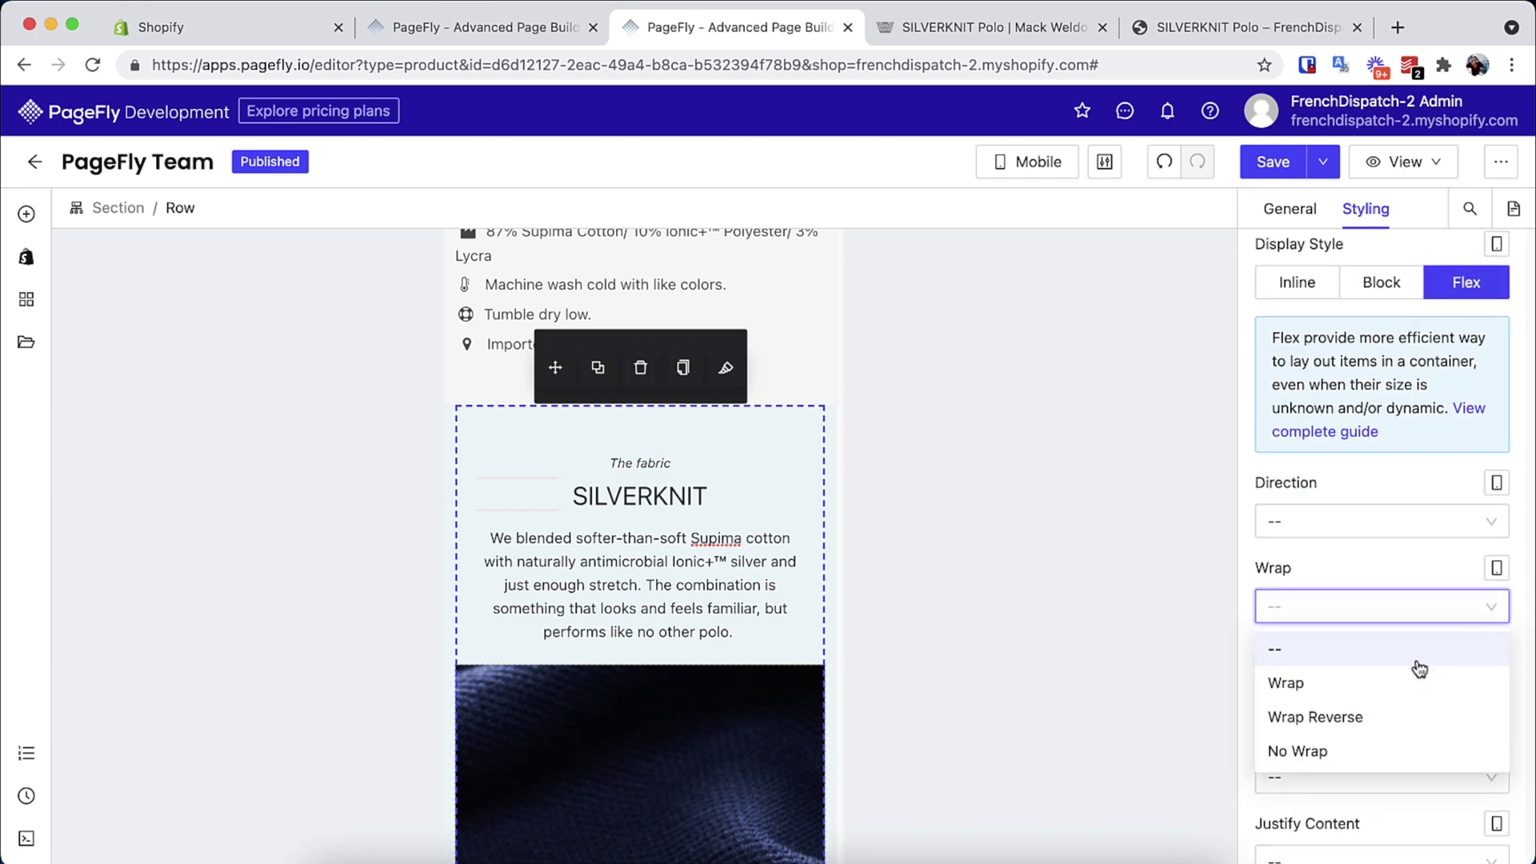
left_click(1398, 716)
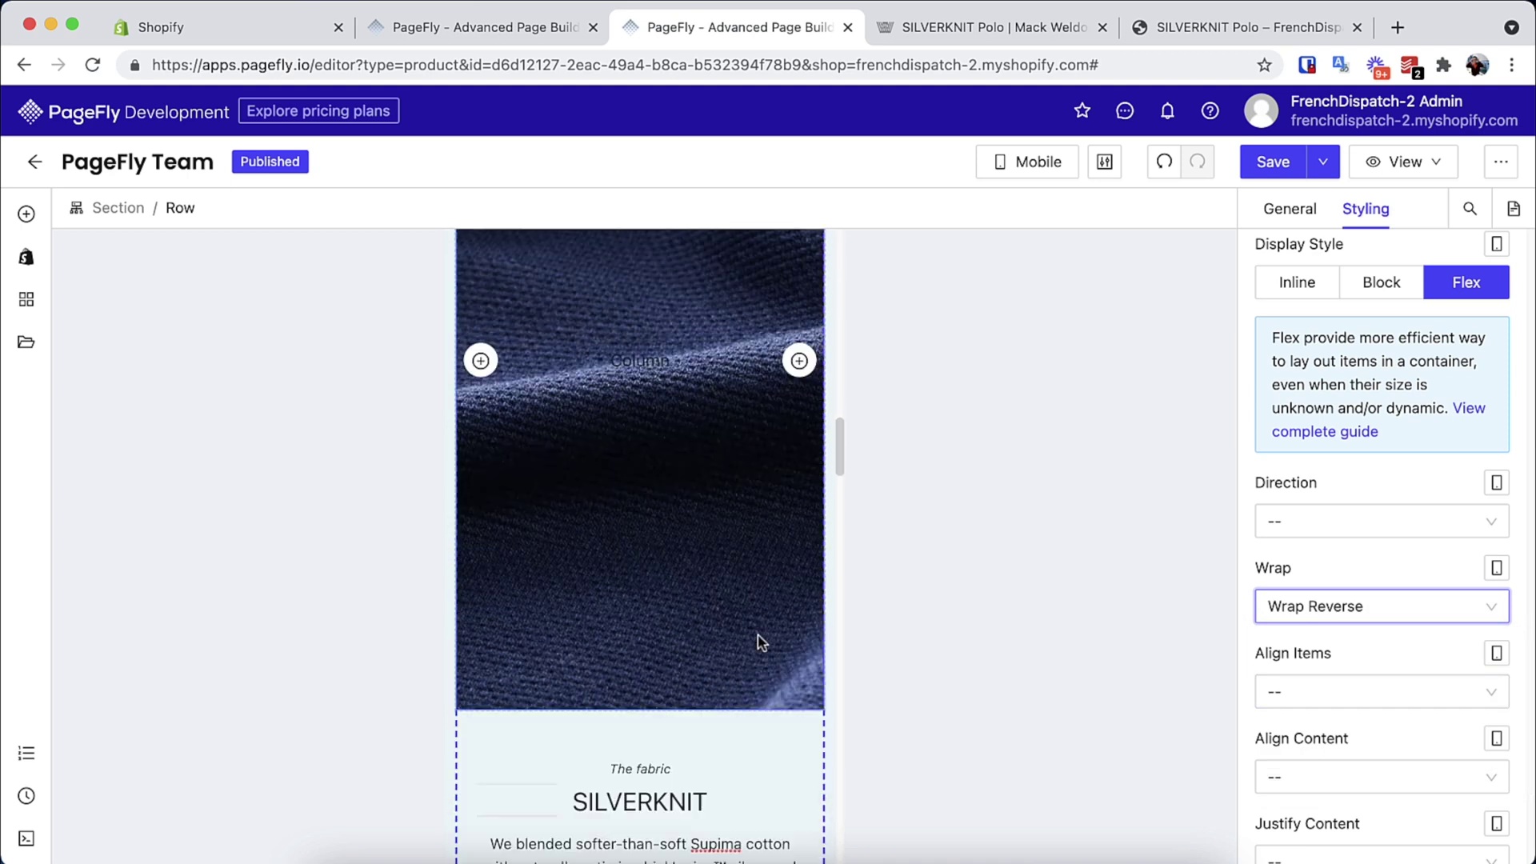
Reduce the fabric image column's mobile height to 274 px, using the reference page's image proportions as a guide
scroll(752, 600, "down", 1)
left_click(745, 552)
left_click(1290, 208)
left_click_drag(1365, 328, 1290, 344)
left_click(978, 23)
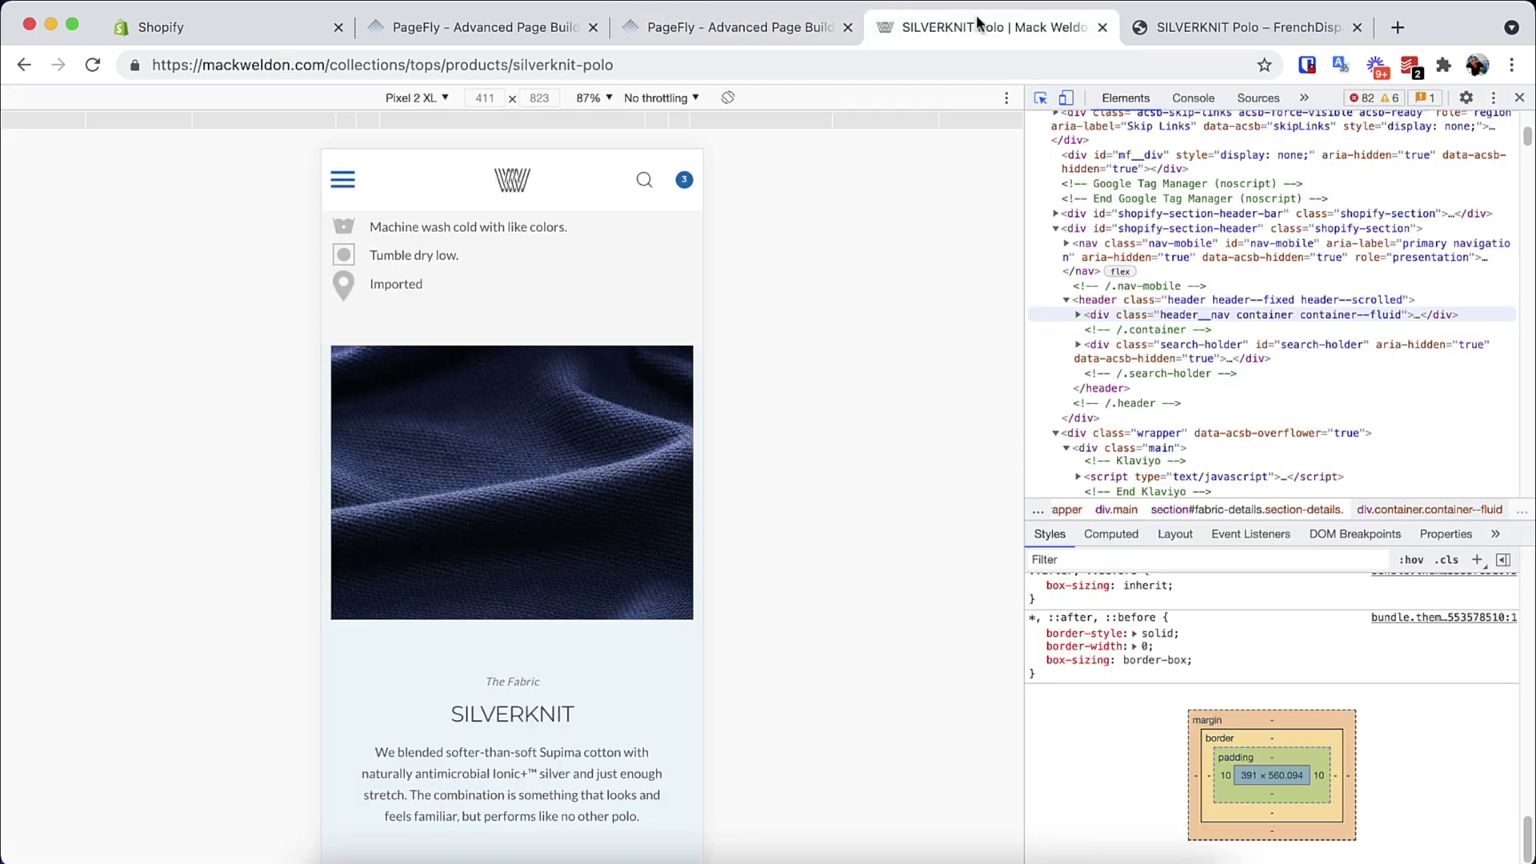
left_click(760, 26)
left_click_drag(1289, 334, 1296, 330)
Check the spacing above "You might also like..." on the reference page and set that section's mobile top padding to 60 px
scroll(813, 531, "down", 5)
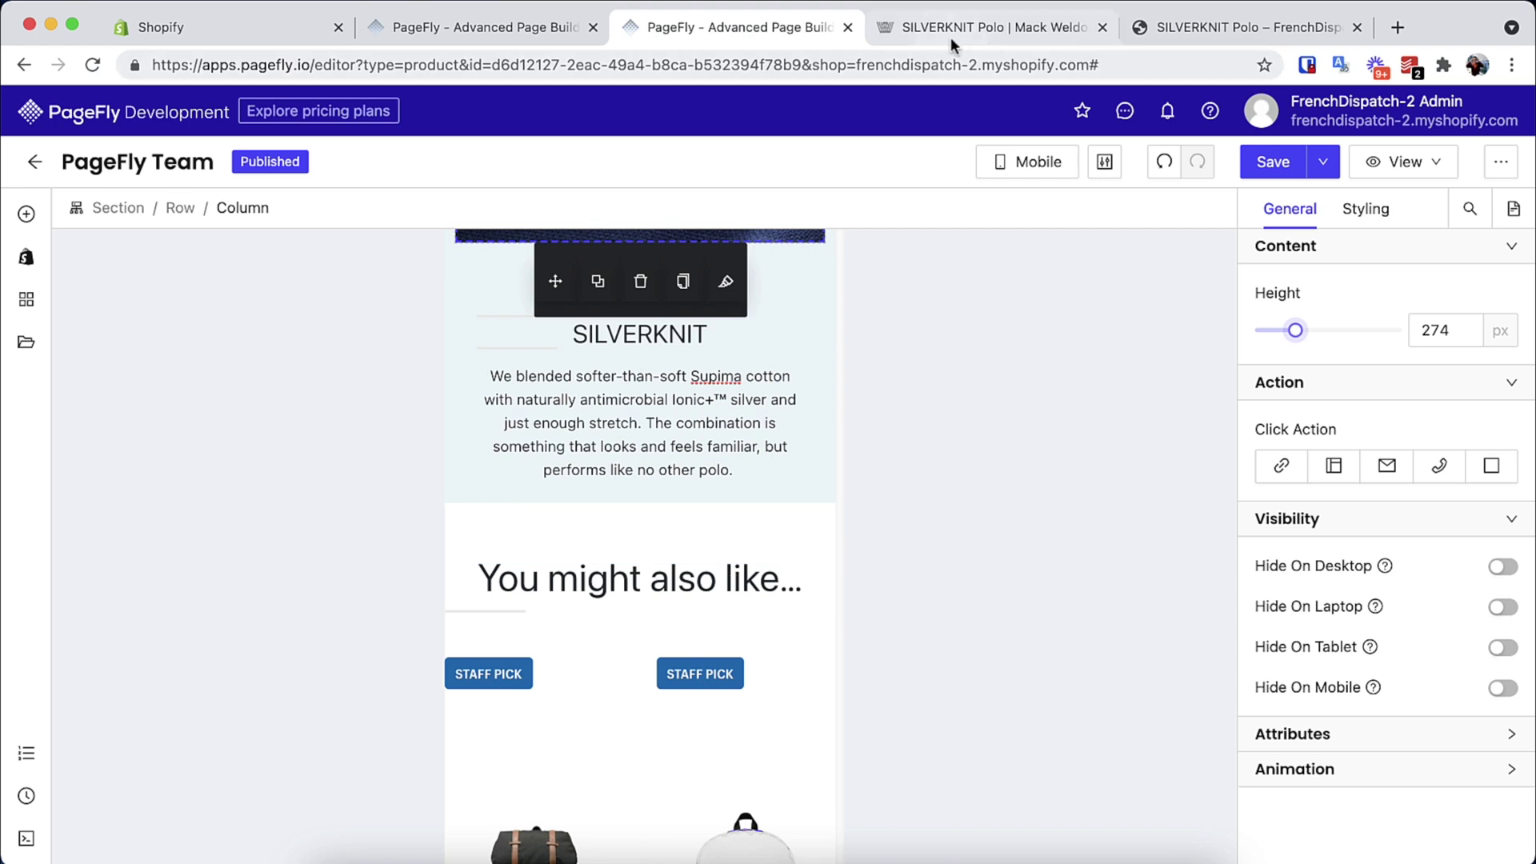
left_click(950, 37)
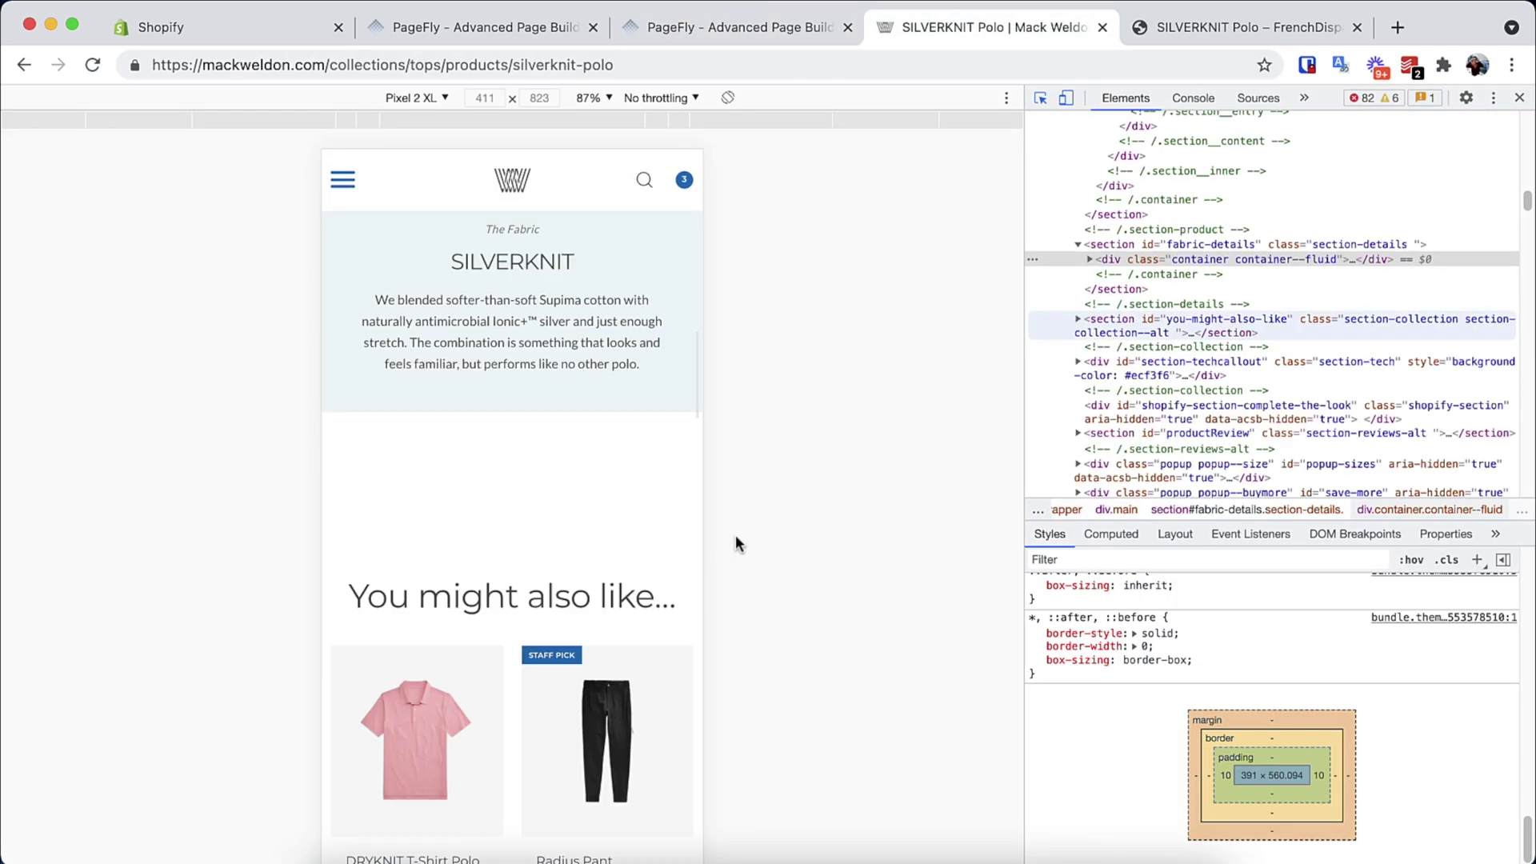
left_click(800, 32)
scroll(747, 520, "down", 3)
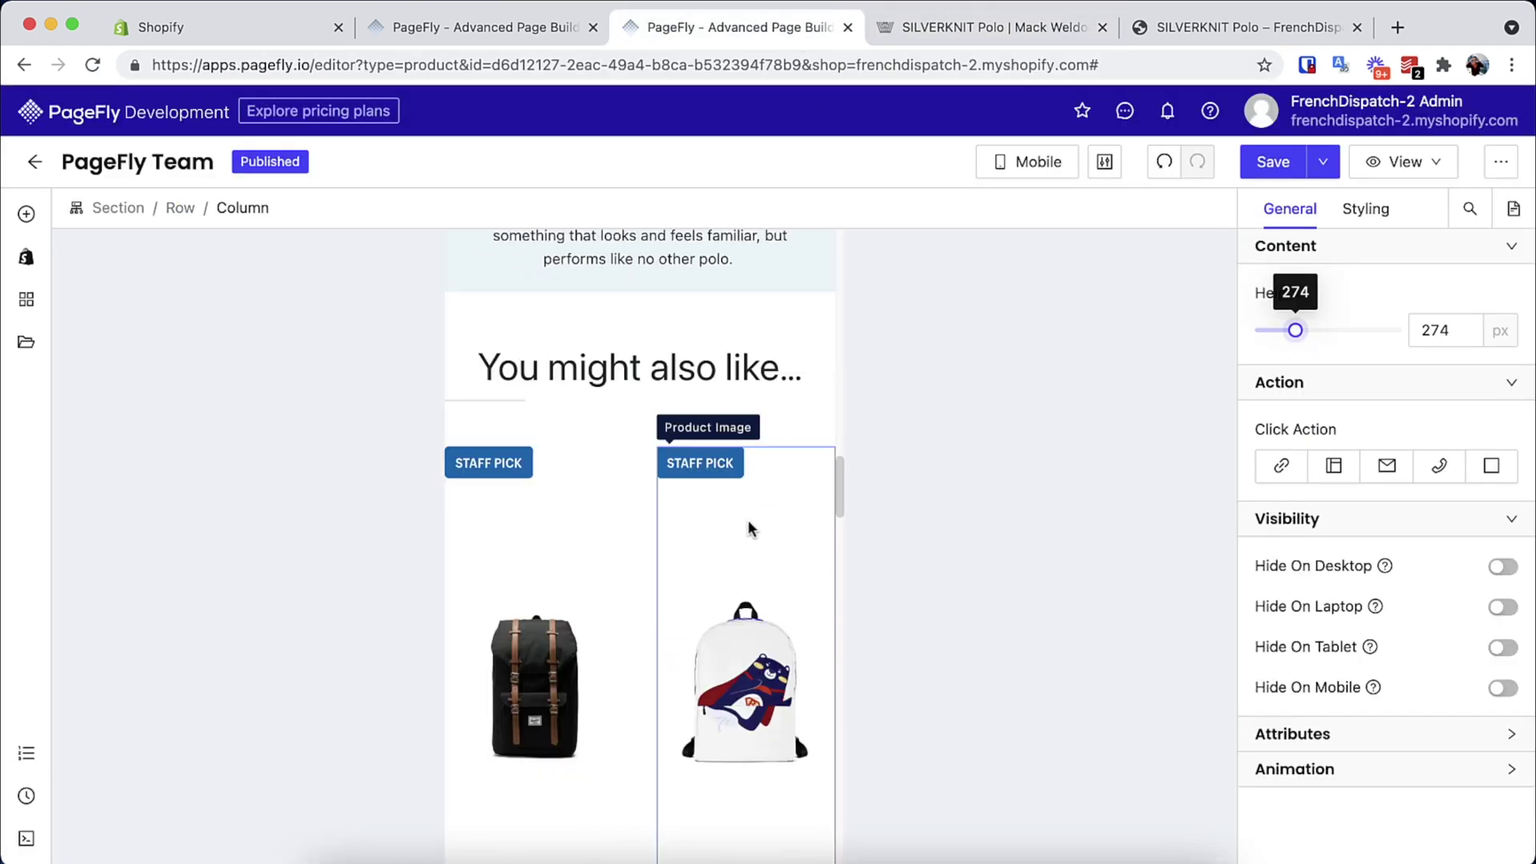
left_click(825, 308)
left_click(1367, 227)
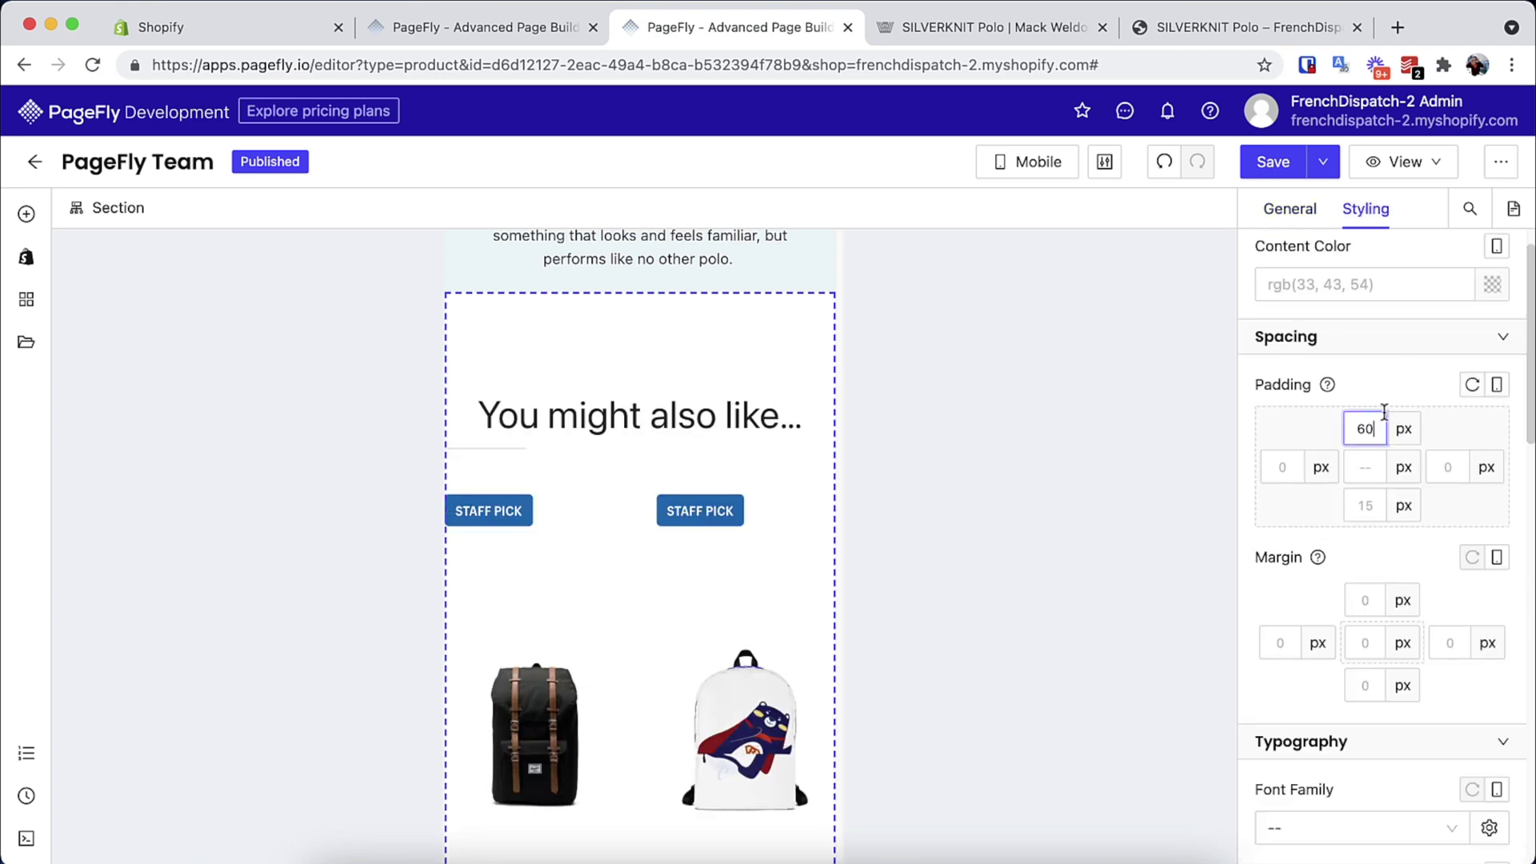
Set the left and right mobile padding of the "You might also like..." section to the reference page's 10 px
key("ctrl+Tab")
key("ctrl+shift+Tab")
scroll(1385, 480, "down", 5)
left_click(1427, 582)
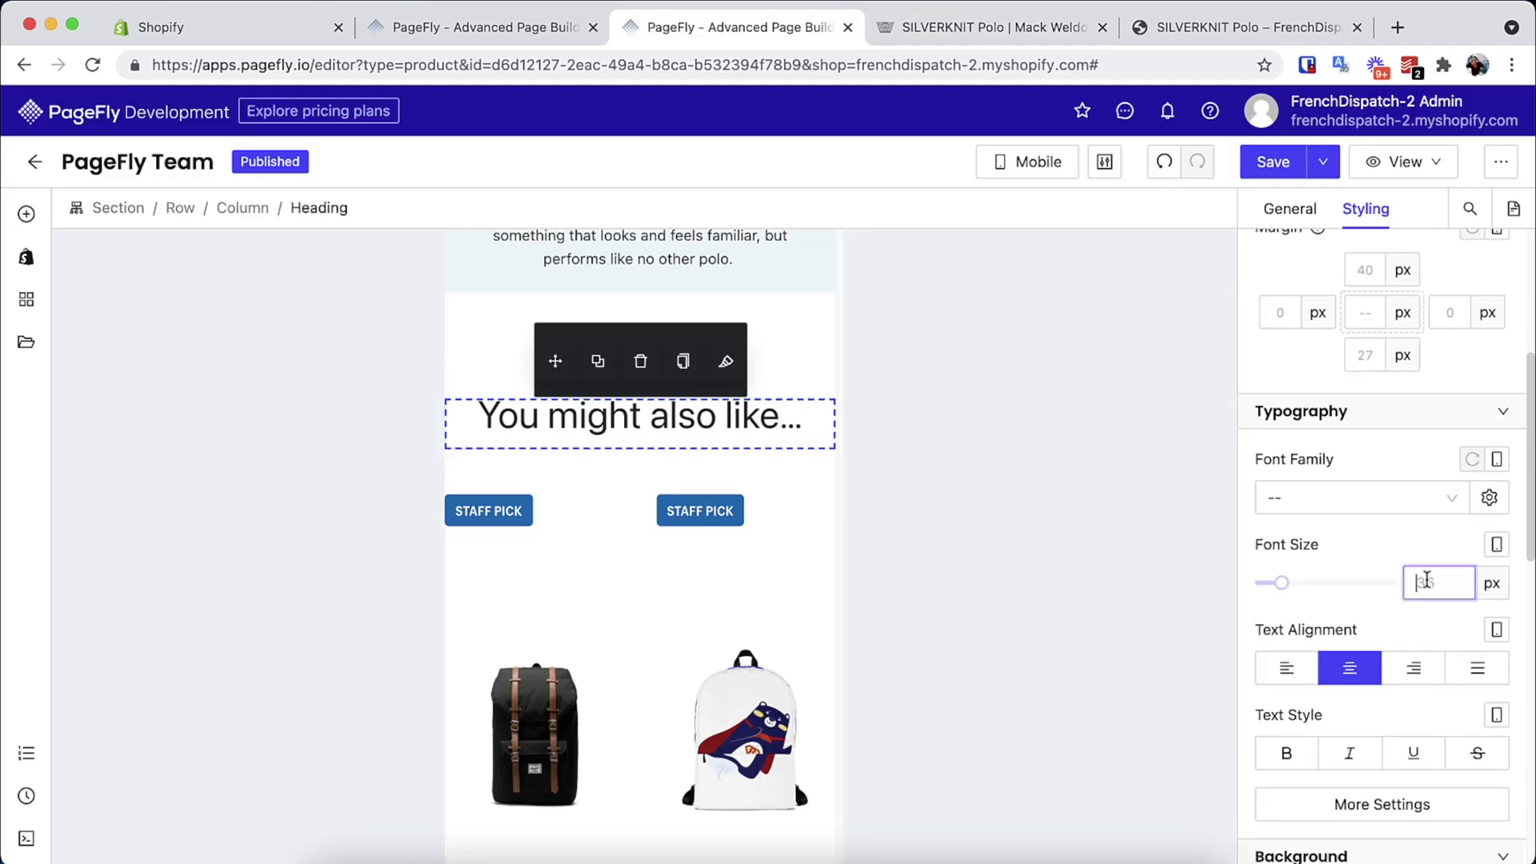
left_click(992, 28)
scroll(685, 489, "down", 5)
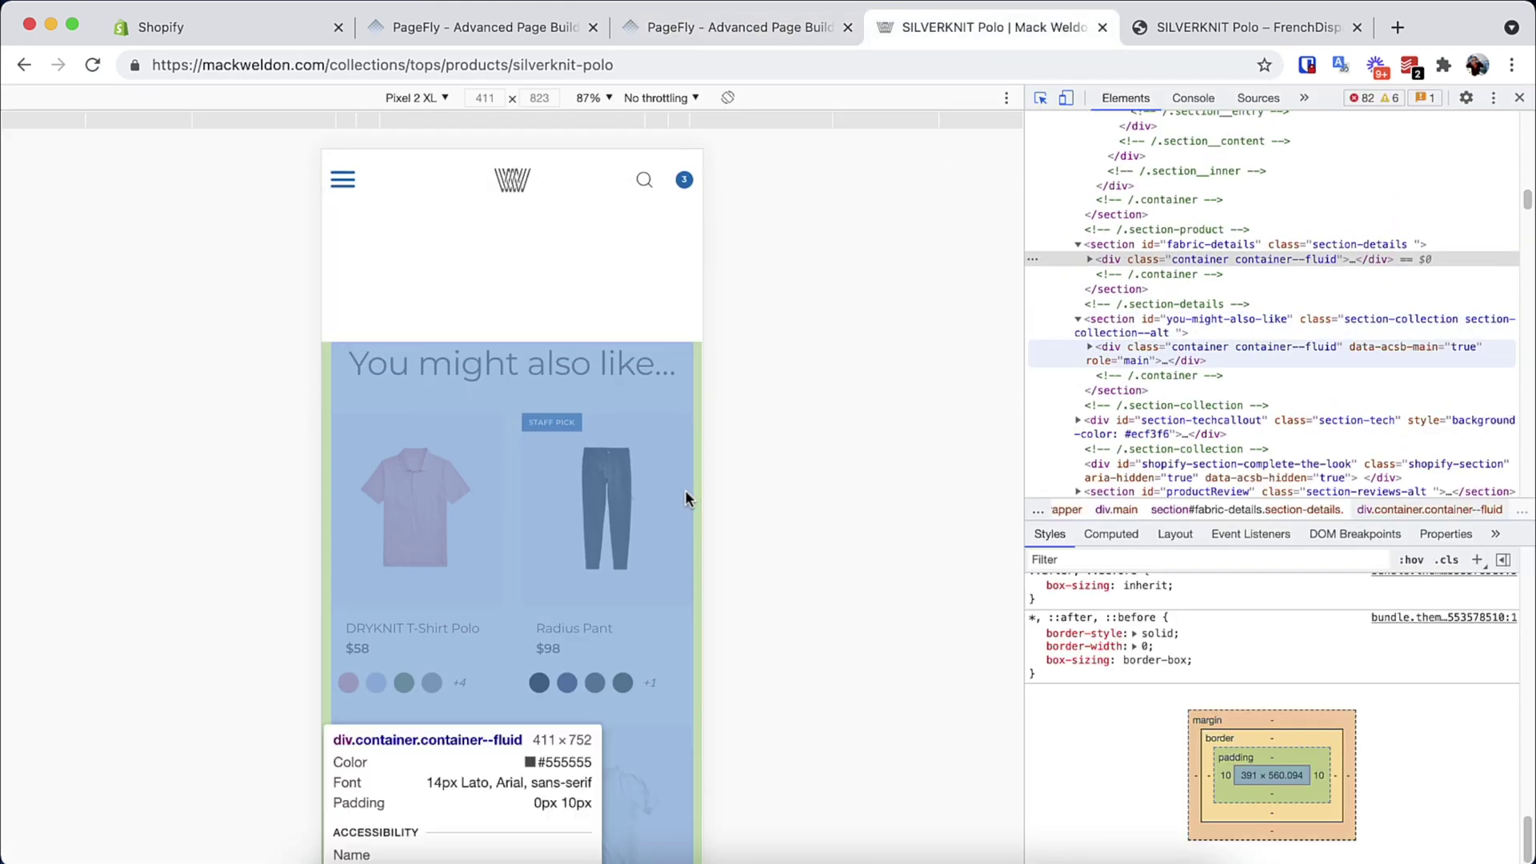
key("ctrl+shift+Tab")
scroll(1426, 468, "up", 5)
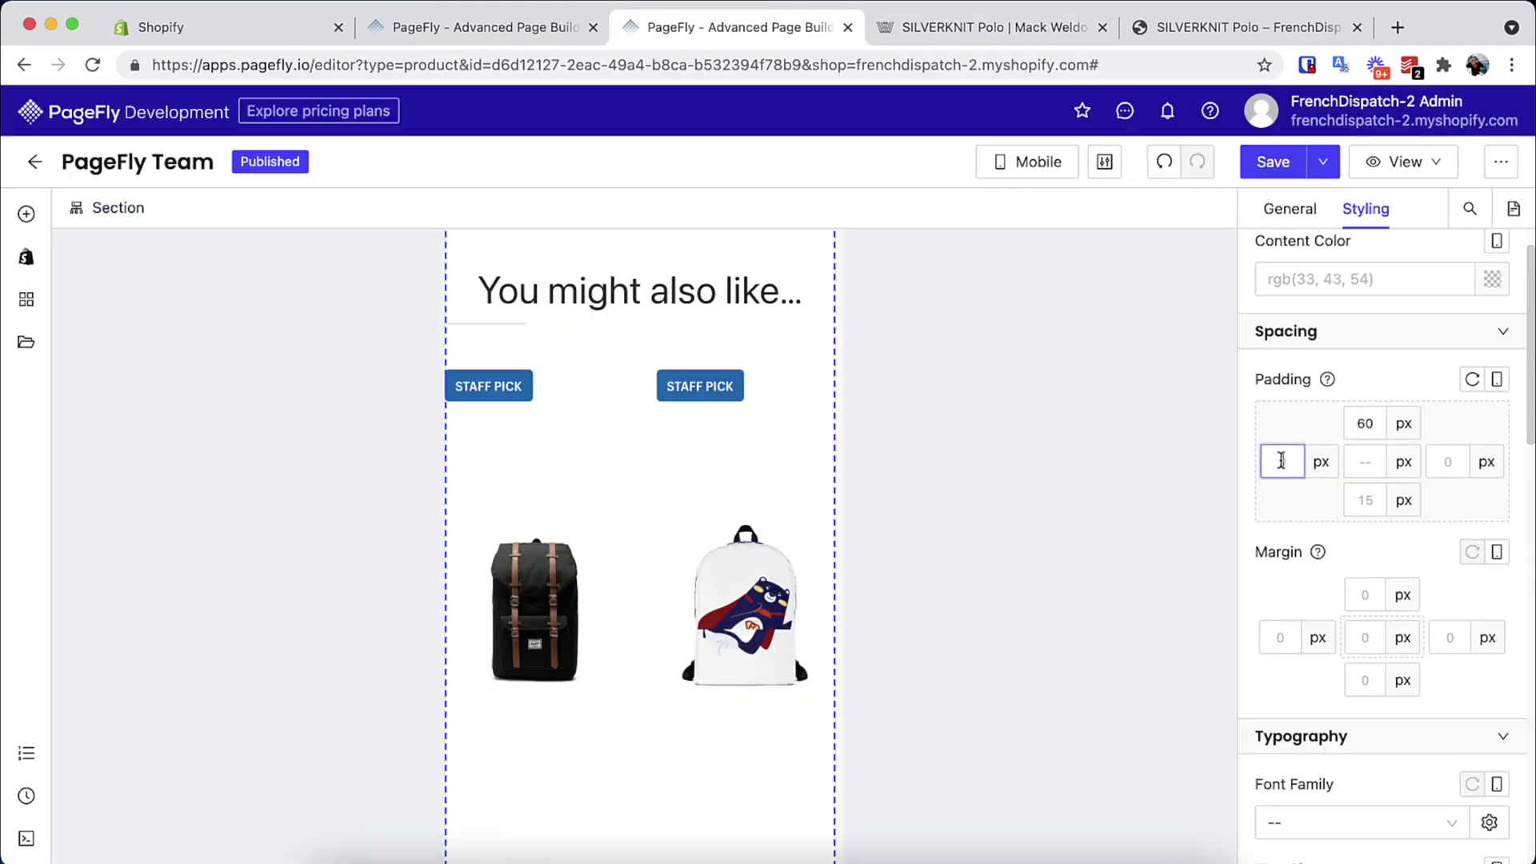
Reduce the fixed image height of the product images under "You might also like..." to 195 px for mobile
left_click(740, 608)
scroll(1352, 320, "down", 1)
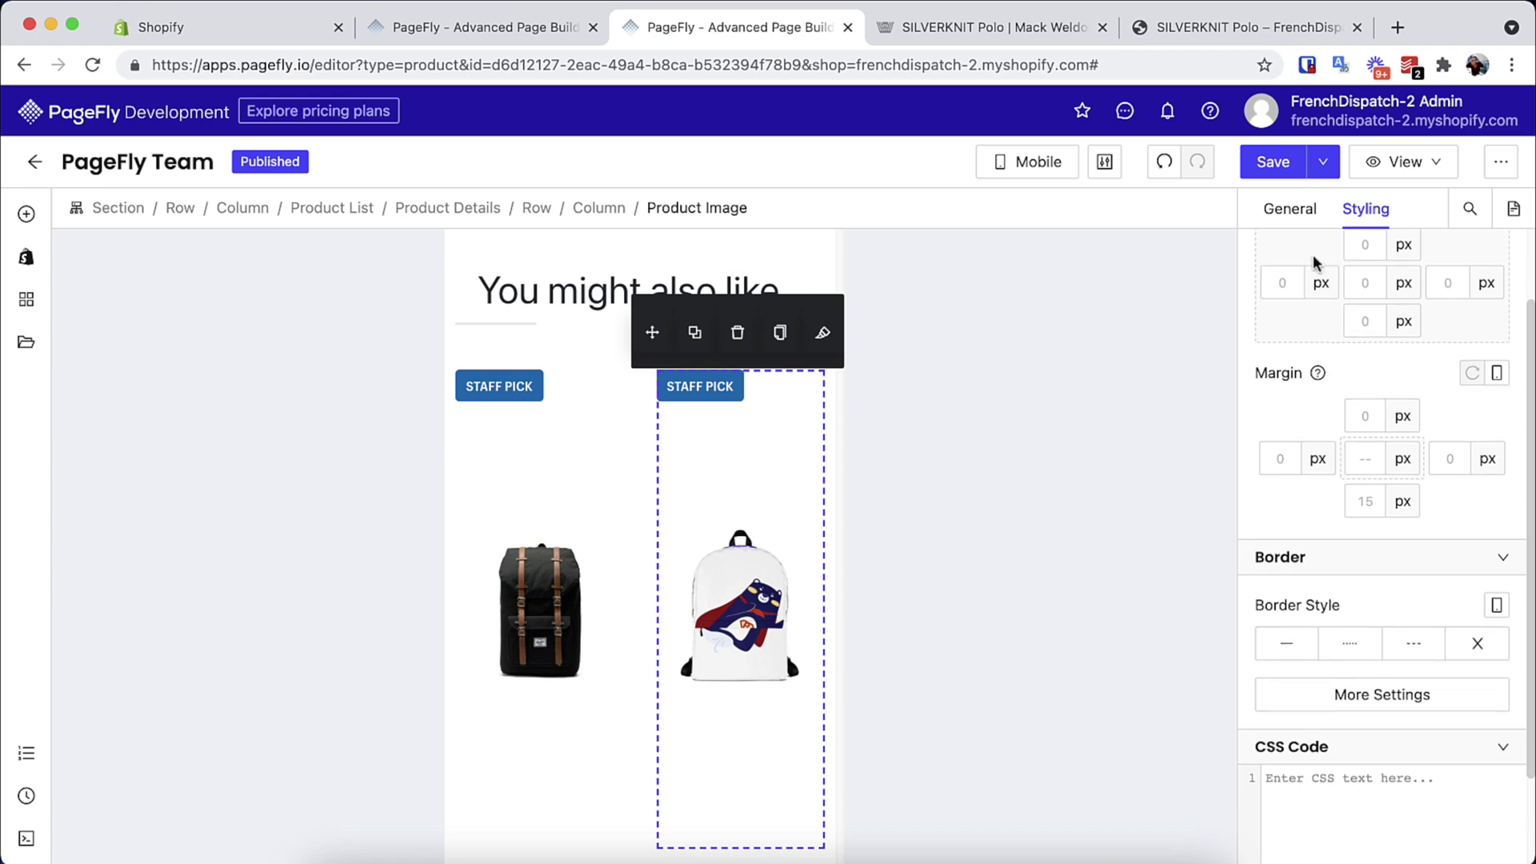
left_click(1302, 226)
left_click_drag(1285, 446, 1271, 450)
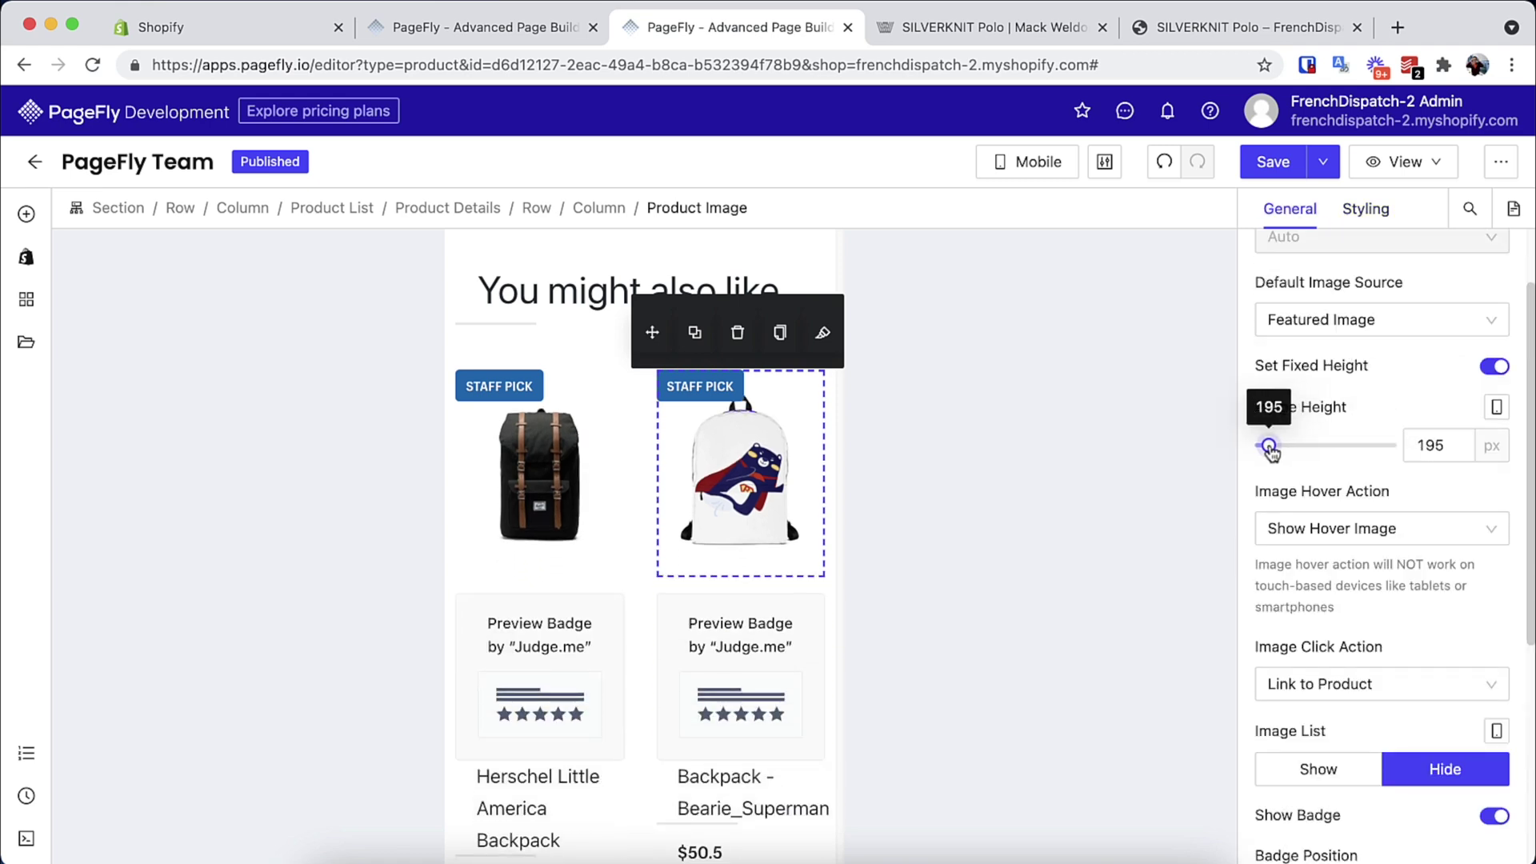
left_click(536, 208)
scroll(1417, 552, "down", 3)
left_click(740, 472)
key("Escape")
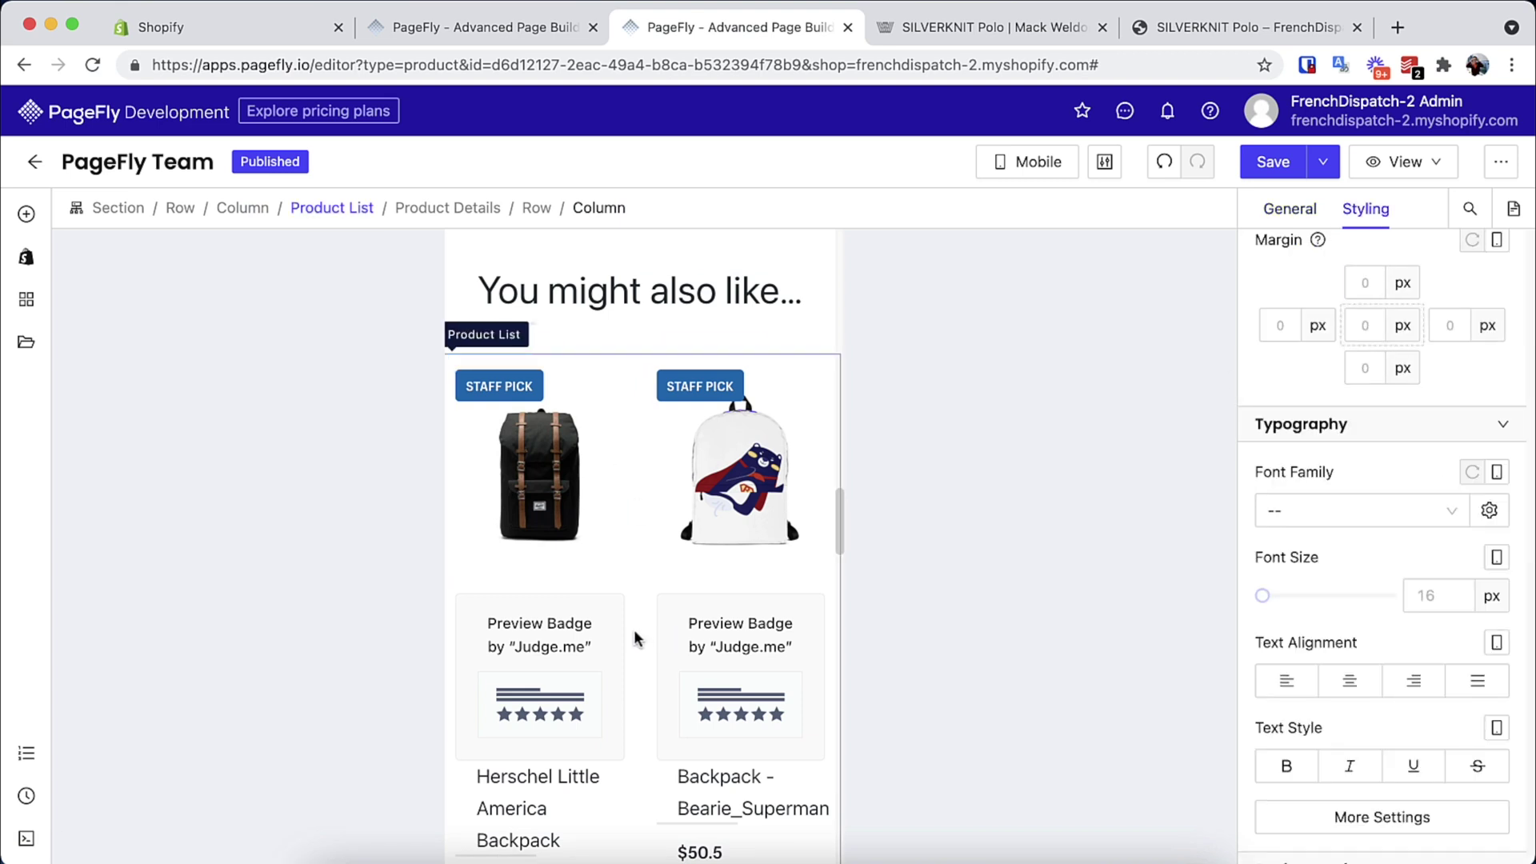
left_click(620, 608)
left_click(528, 208)
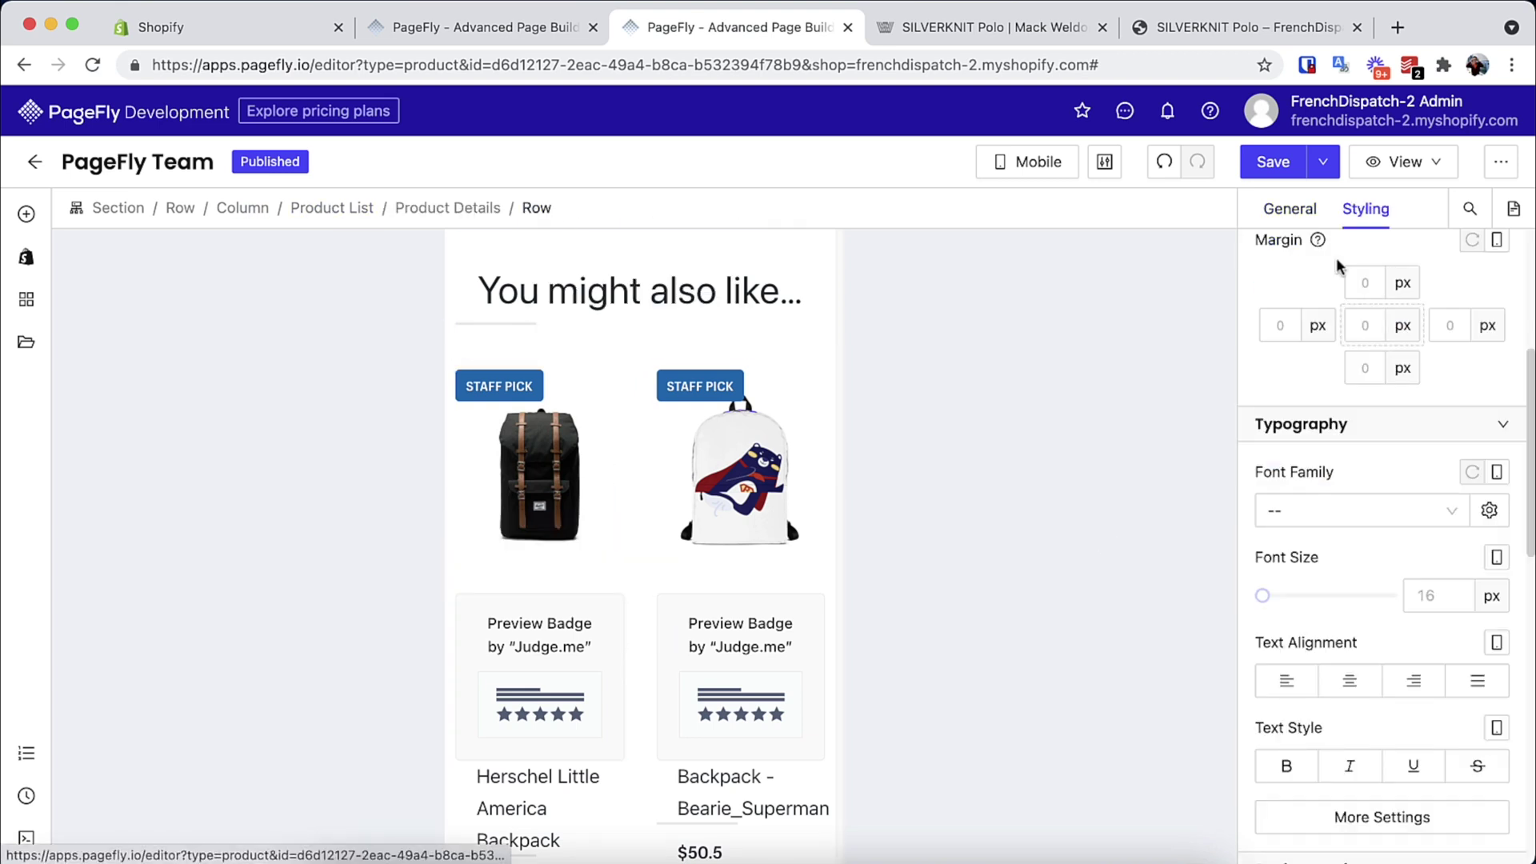
left_click(540, 456)
key("Escape")
Set the mobile image width of the anti-odor icon under "Every Detail Matters" to 32 px
scroll(640, 480, "down", 10)
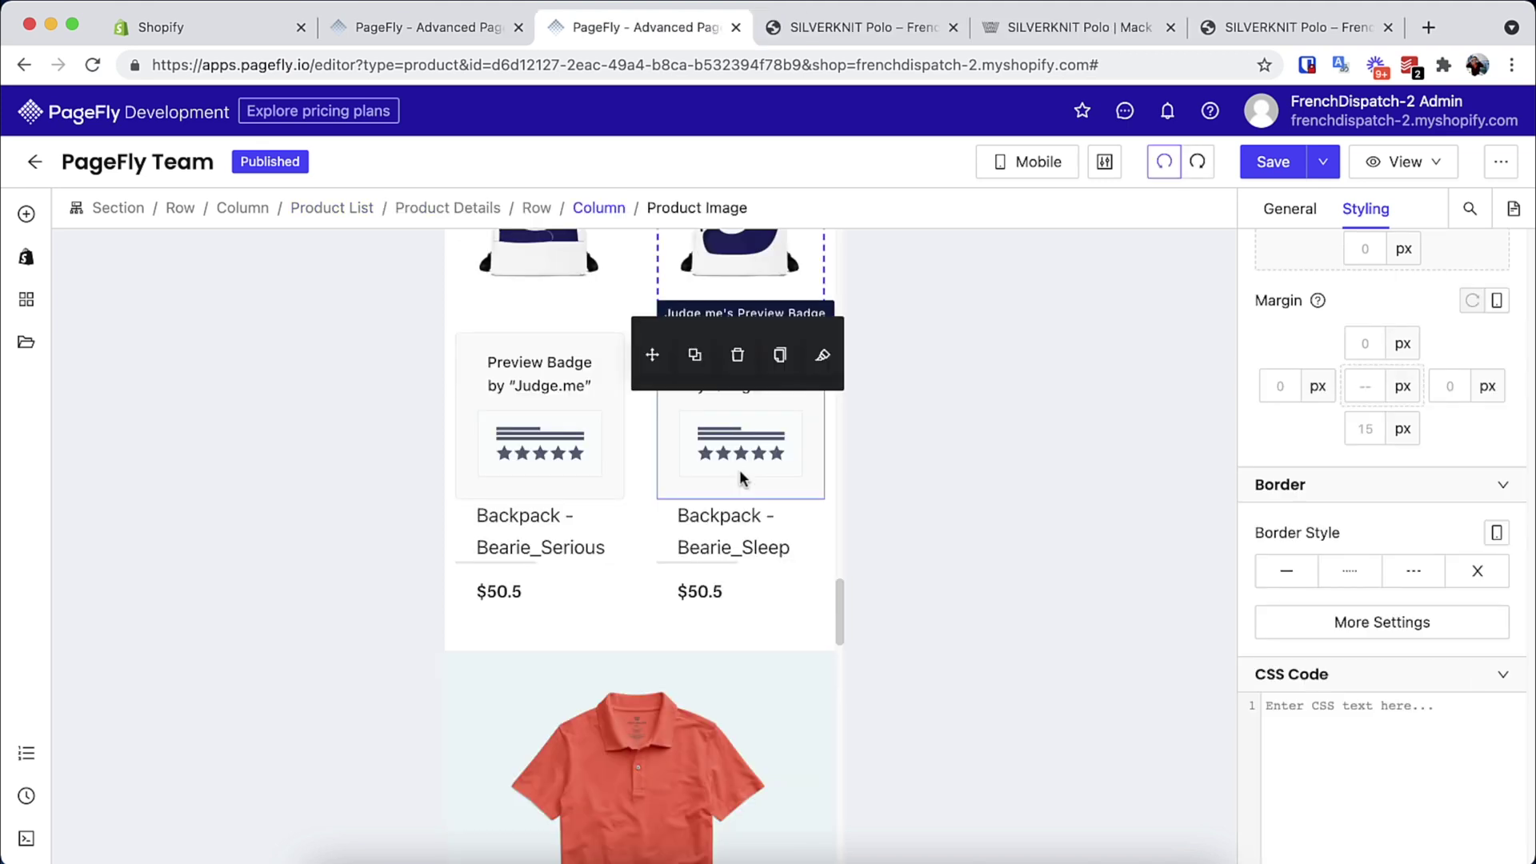
scroll(740, 480, "down", 10)
scroll(740, 480, "up", 2)
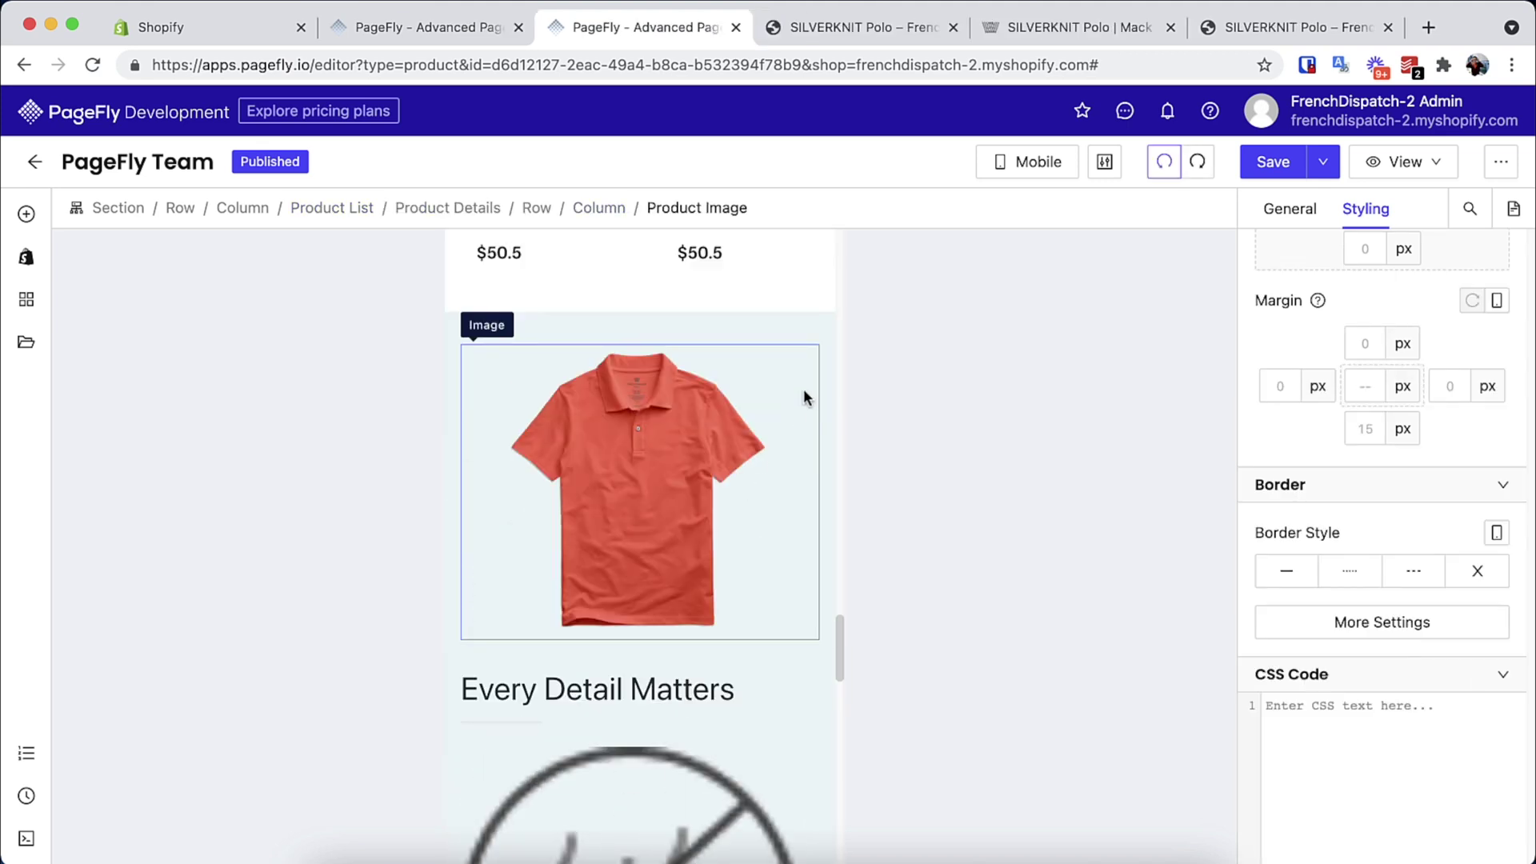
scroll(803, 315, "down", 4)
left_click(792, 352)
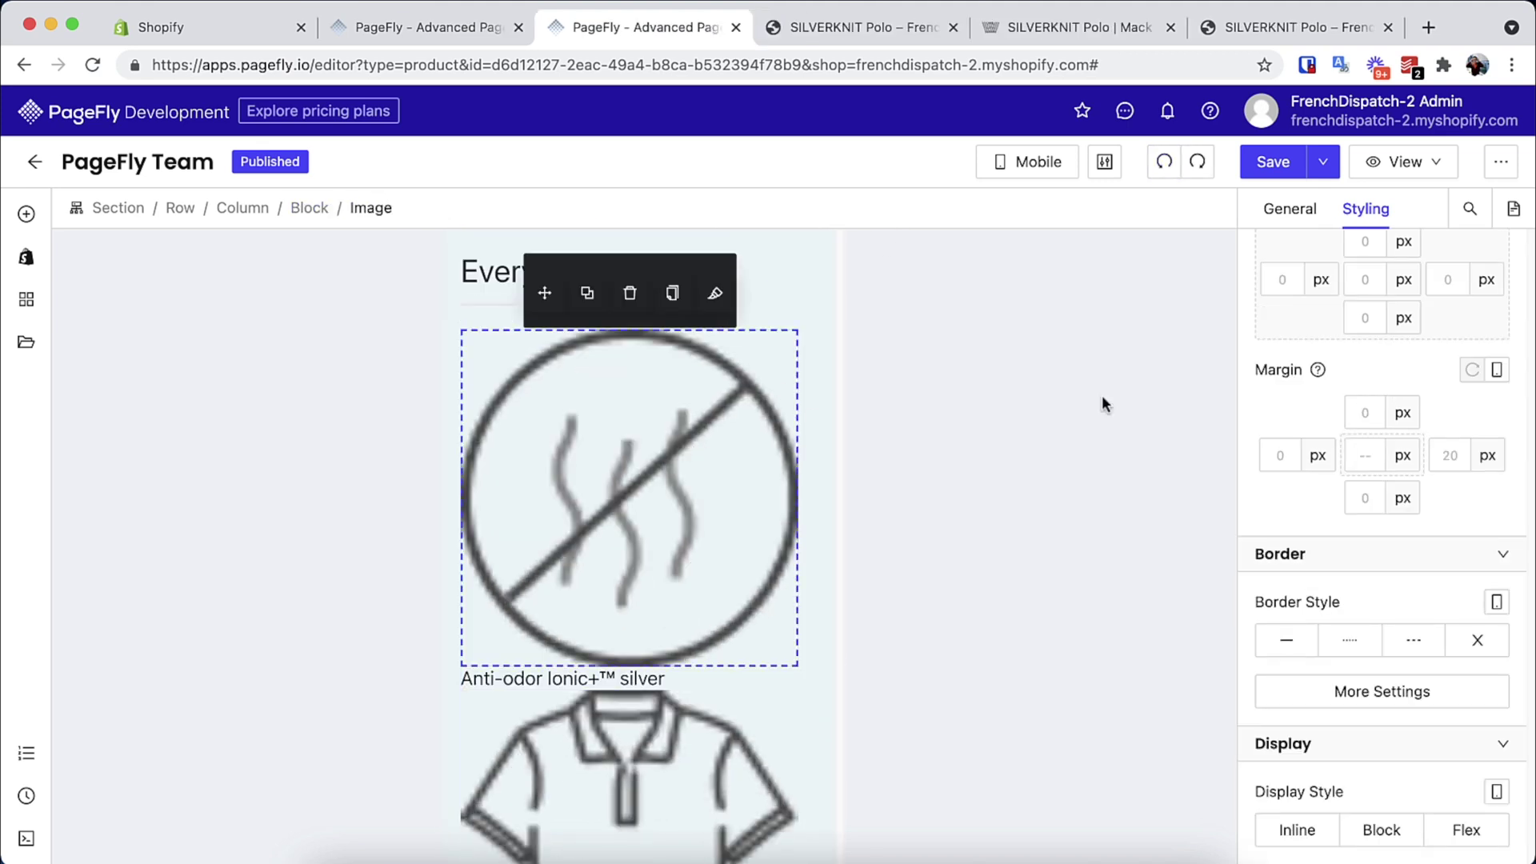
left_click(1290, 210)
scroll(1377, 512, "down", 1)
left_click(1439, 540)
type("32")
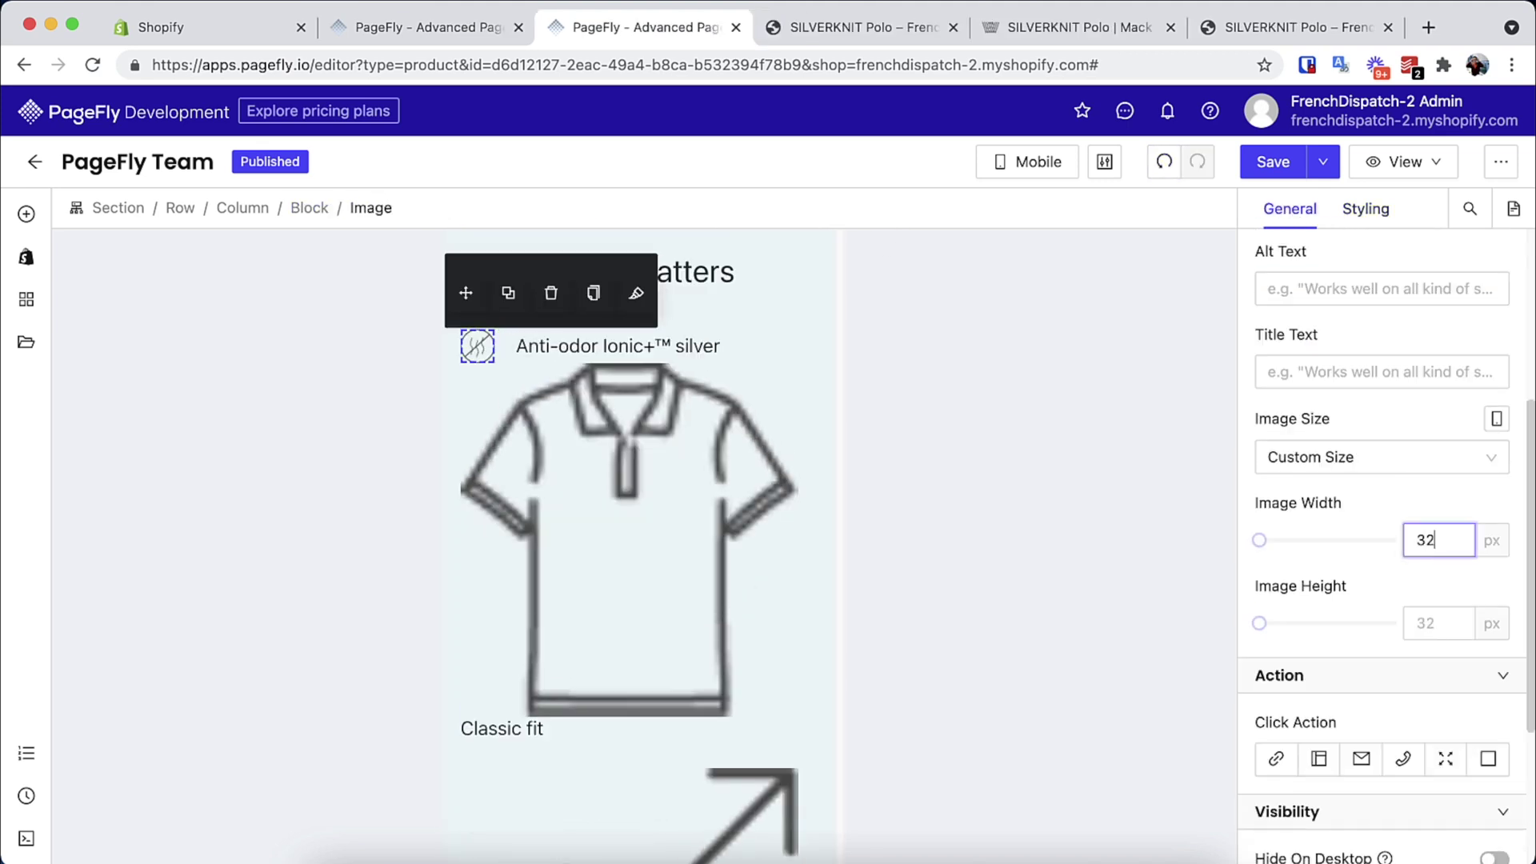
Set the mobile font size of the "Anti-odor Ionic+™ silver" text to 15 px
left_click(673, 345)
left_click(1366, 209)
scroll(1418, 610, "down", 5)
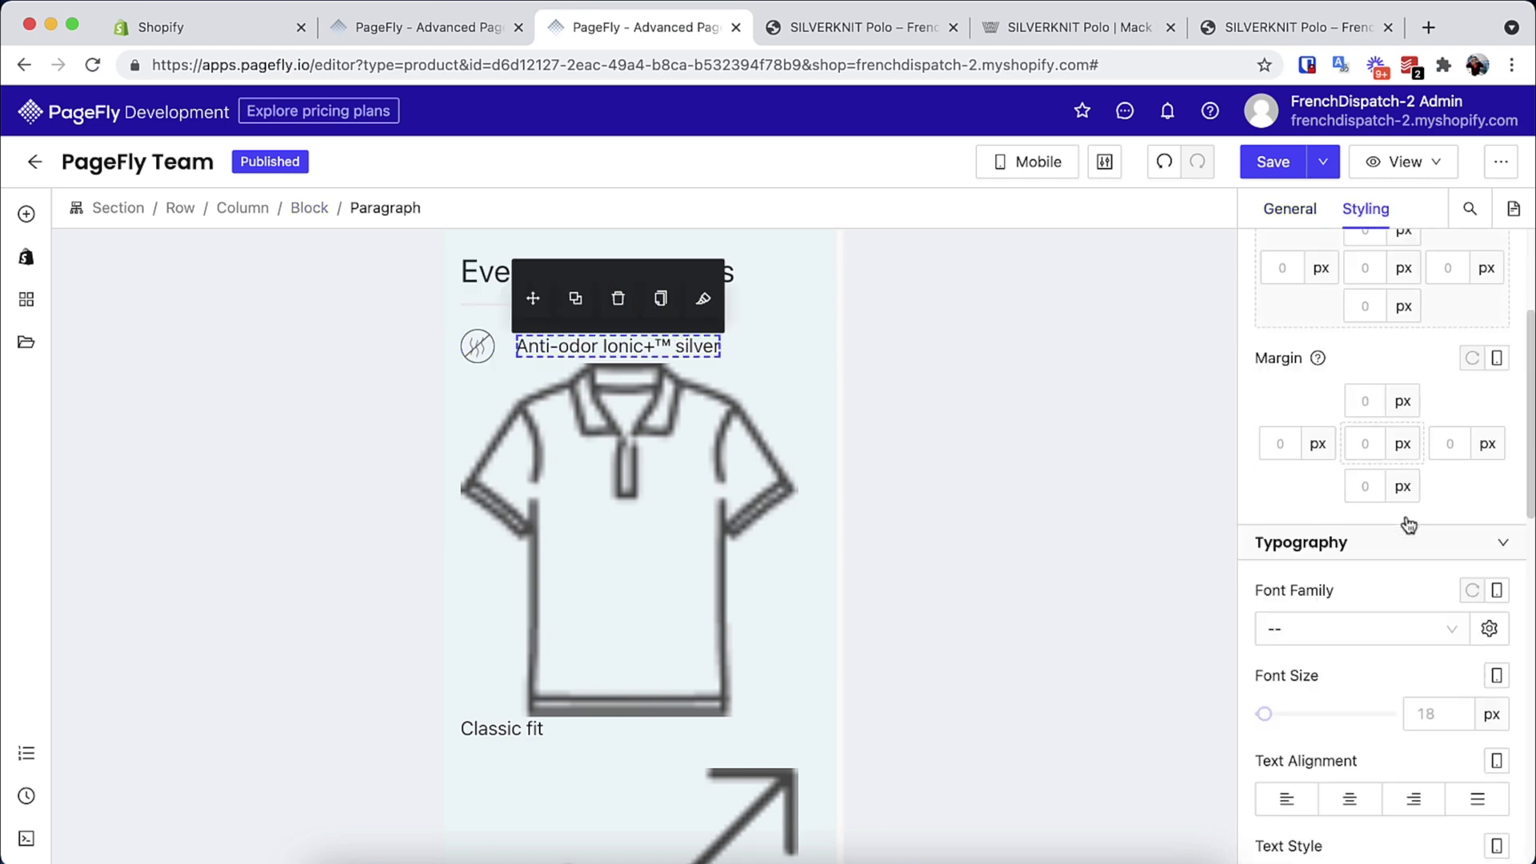
left_click(1438, 529)
type("15")
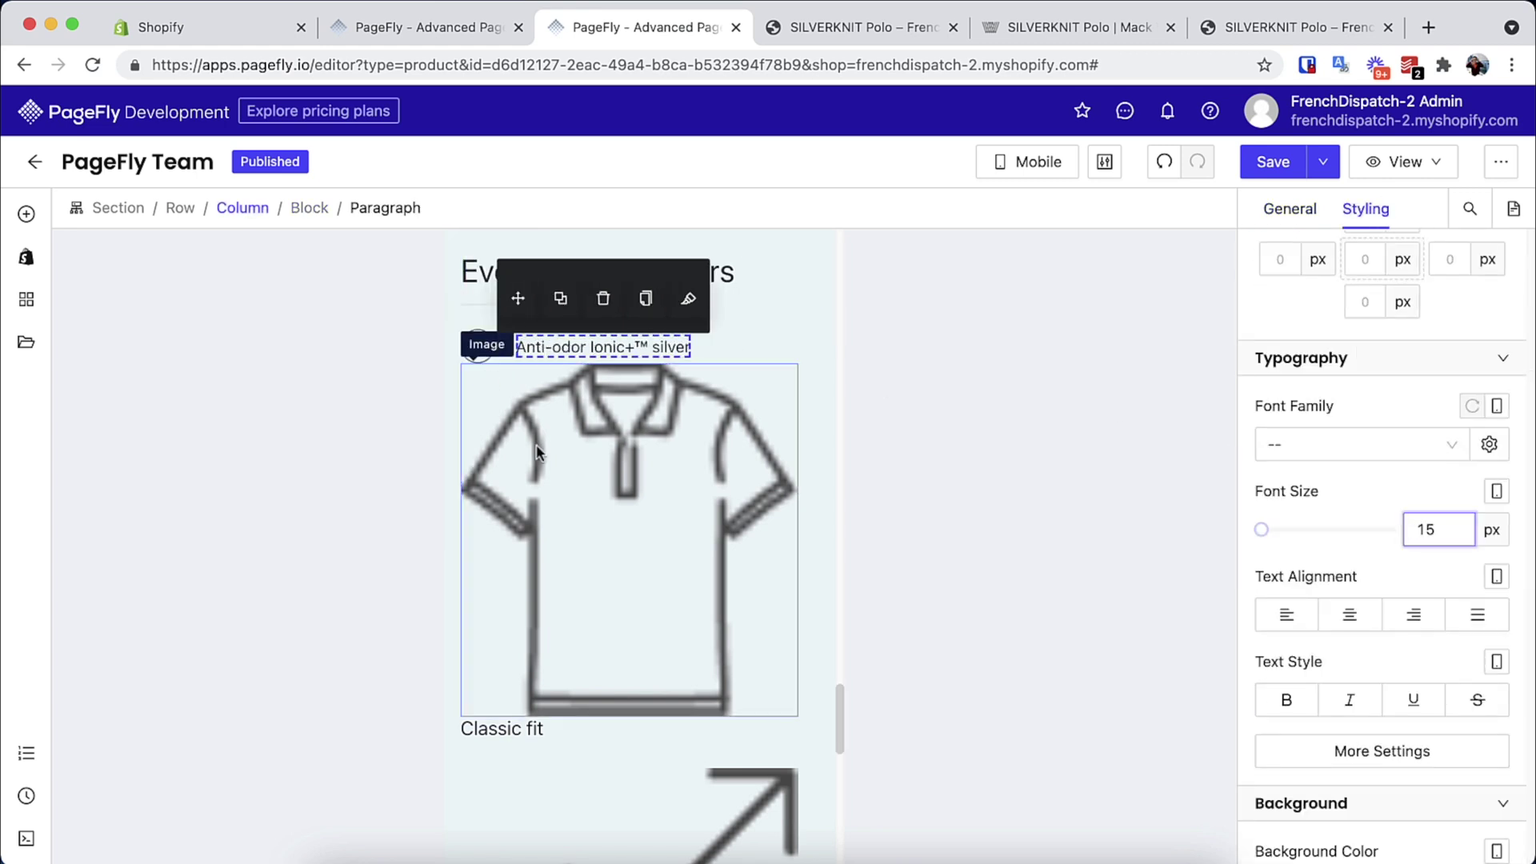
Copy the anti-odor icon's styles and paste them onto the "Classic fit" polo icon
left_click(477, 346)
left_click(590, 293)
left_click(608, 384)
left_click(696, 326)
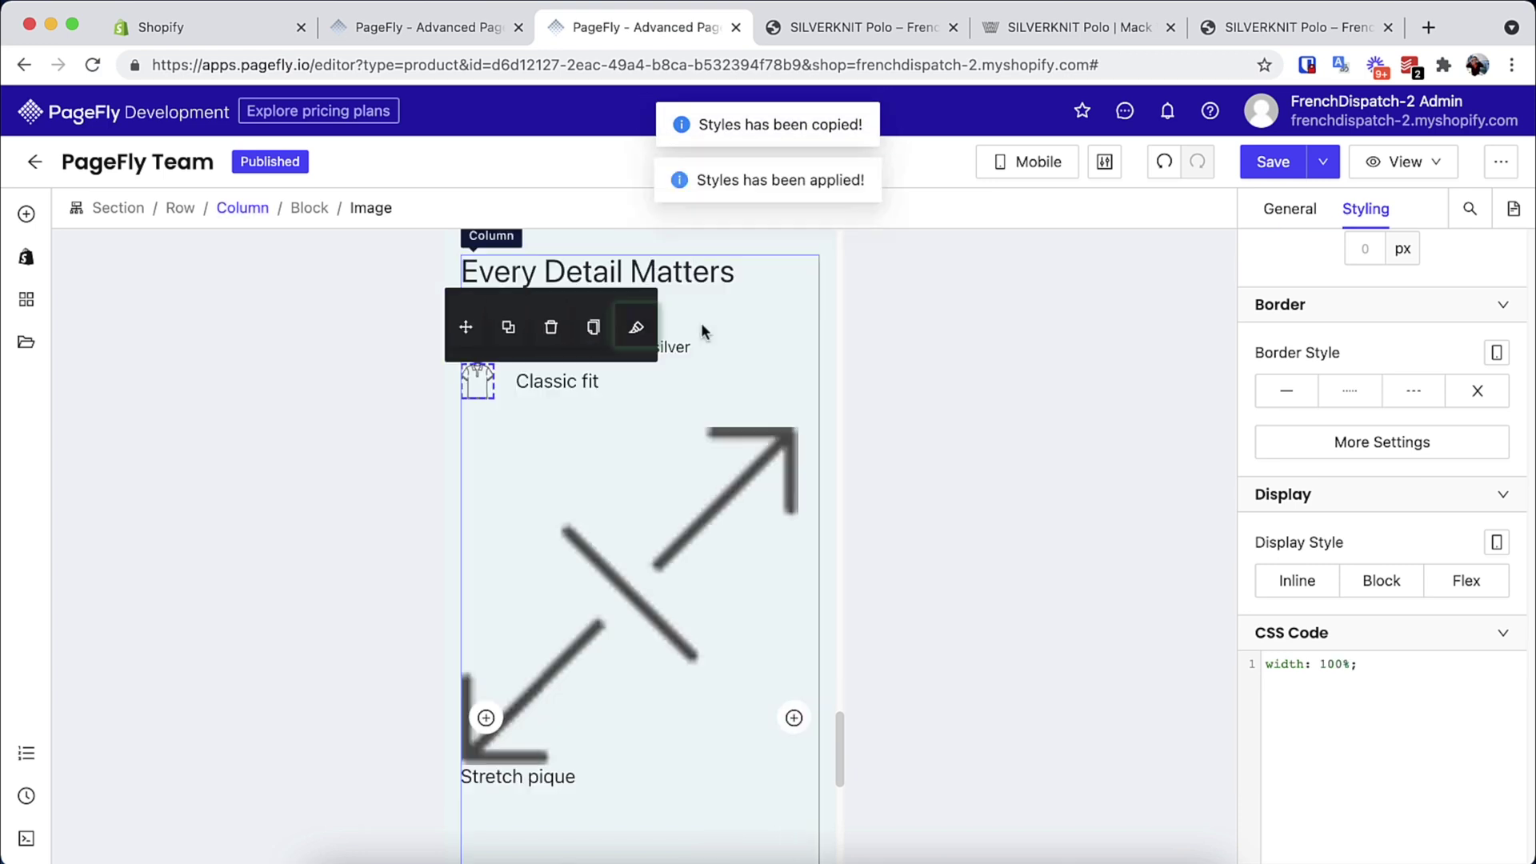
left_click(692, 322)
Copy the styles of the "Anti-odor Ionic+™ silver" text and apply them to the "Classic fit" text
left_click(640, 347)
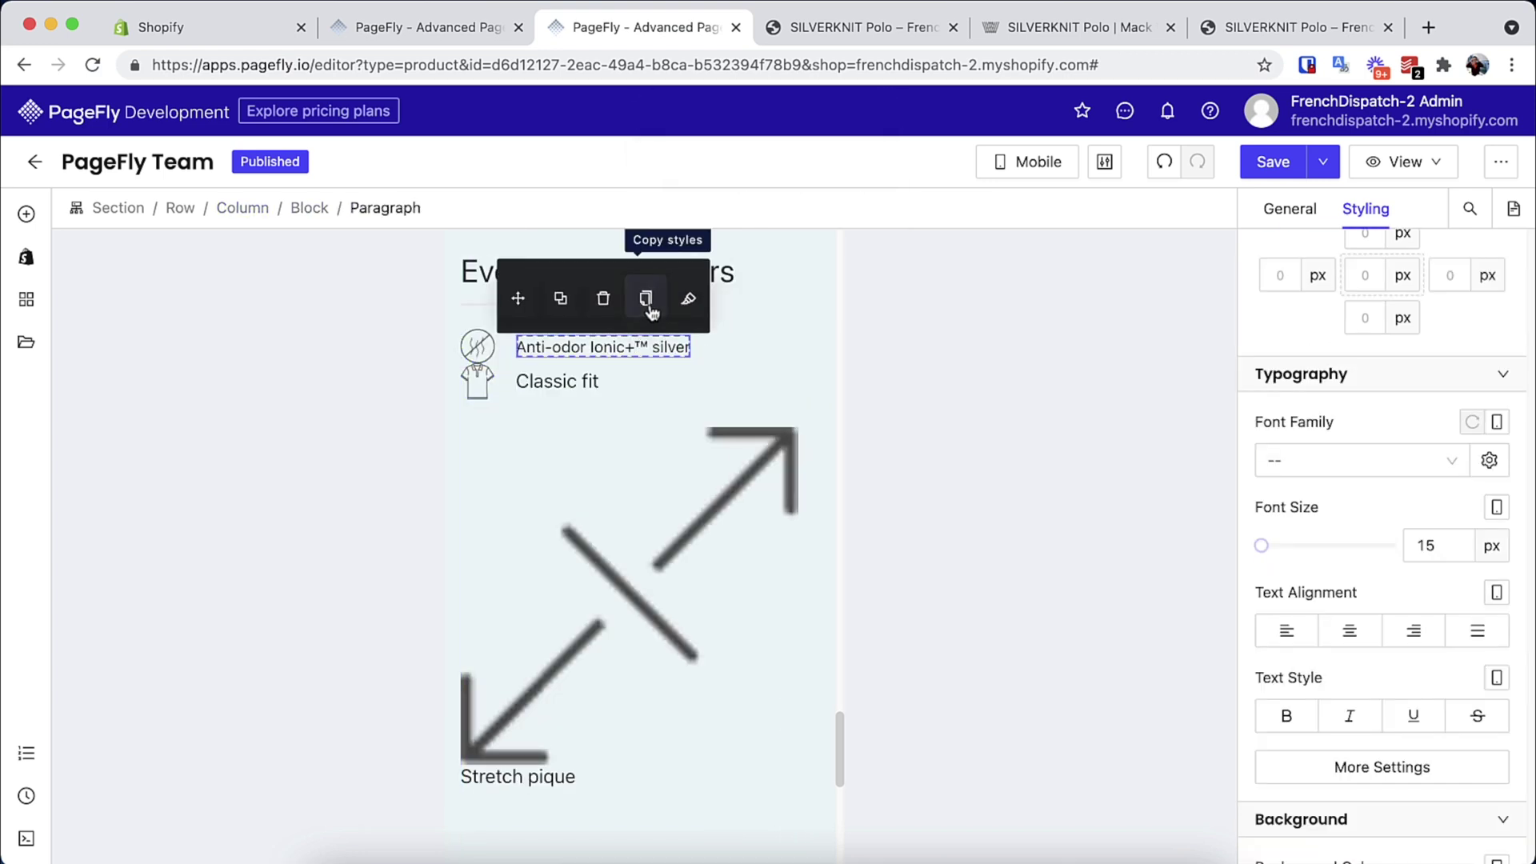
left_click(648, 302)
left_click(565, 381)
left_click(564, 381)
left_click(642, 341)
Apply the resized icon's styles to the "Stretch pique" and "Structured collar" icons
left_click(554, 508)
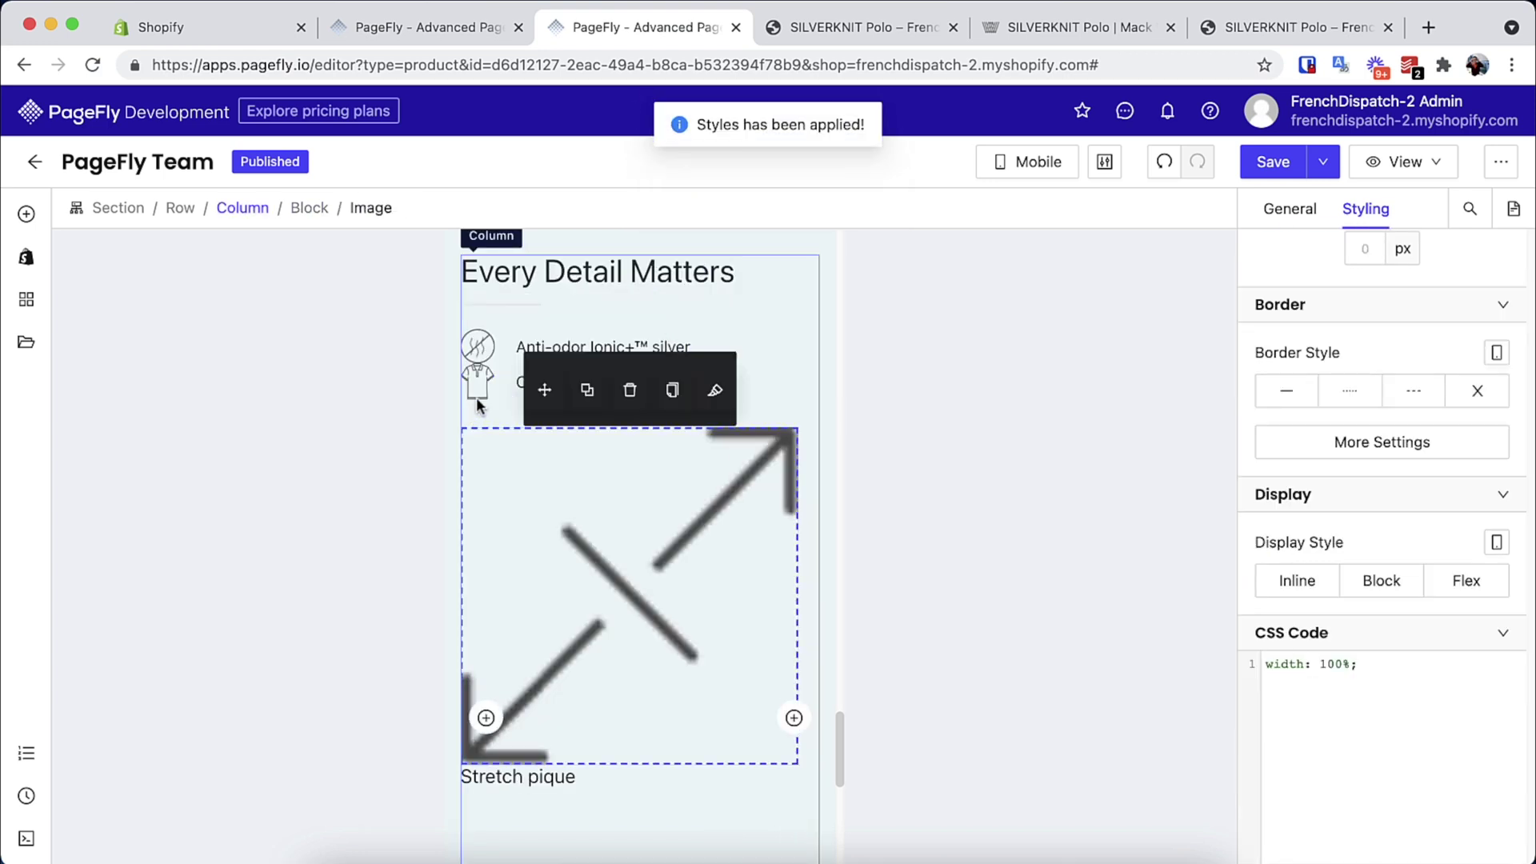
left_click(600, 332)
left_click(715, 389)
left_click(522, 533)
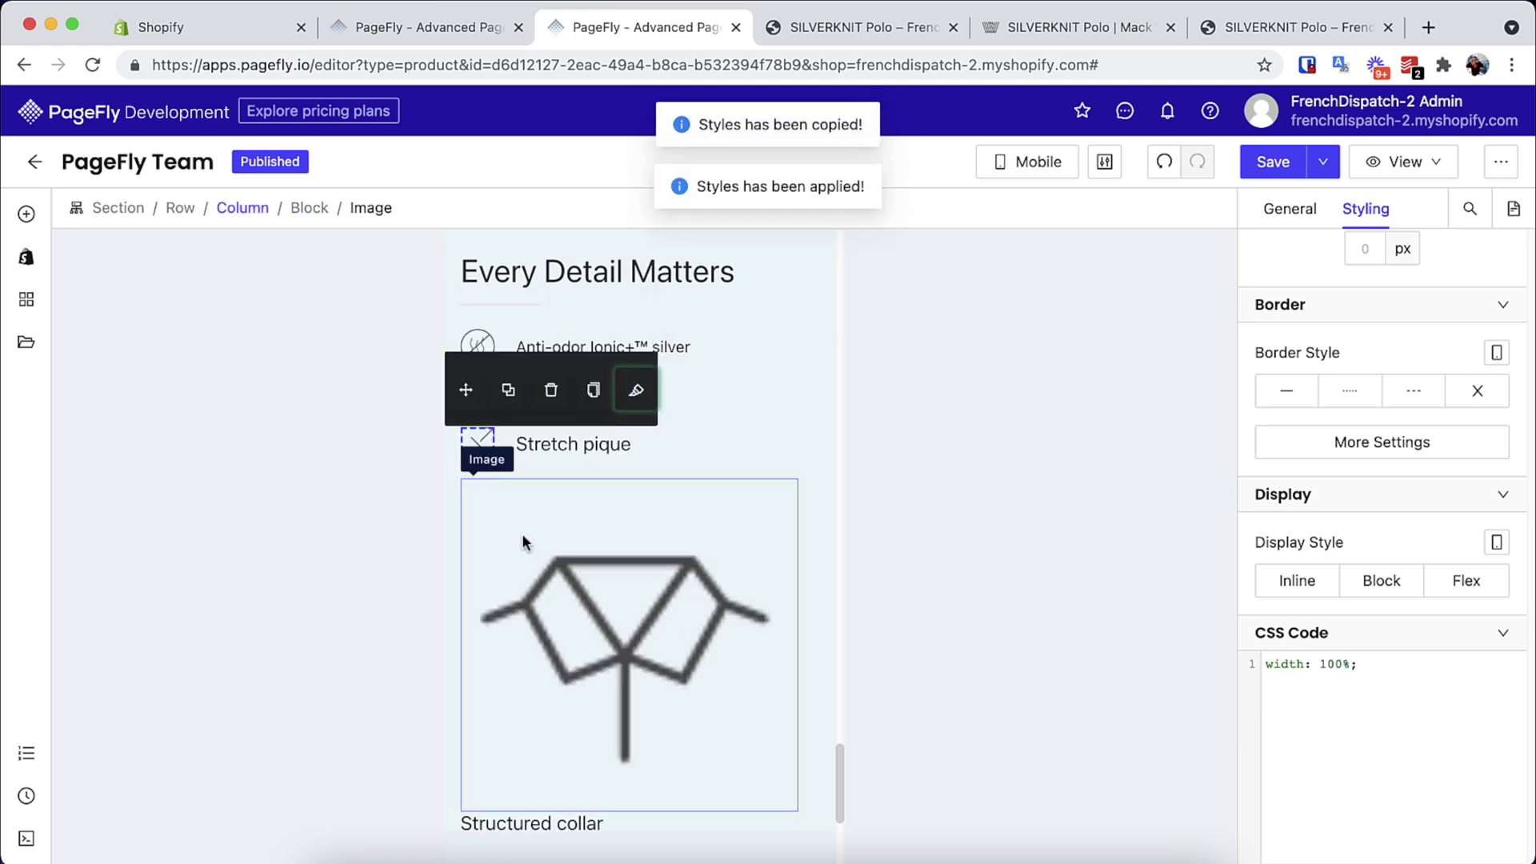
left_click(701, 438)
Copy the "Anti-odor Ionic+™ silver" text styles onto the "Stretch pique" and "Structured collar" texts
left_click(605, 347)
left_click(650, 302)
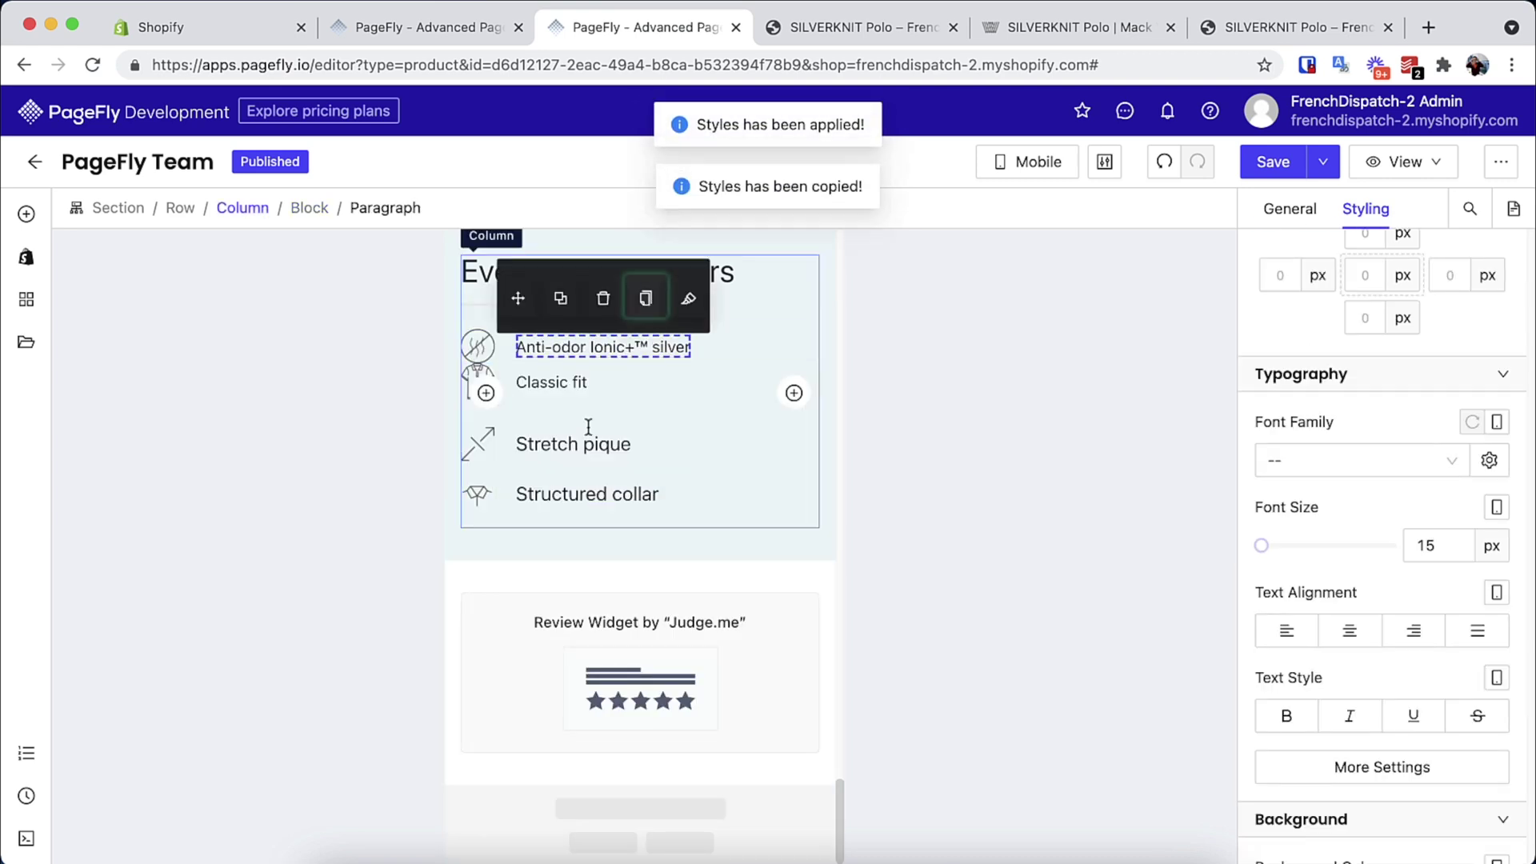
left_click(590, 441)
left_click(650, 395)
left_click(624, 489)
left_click(663, 450)
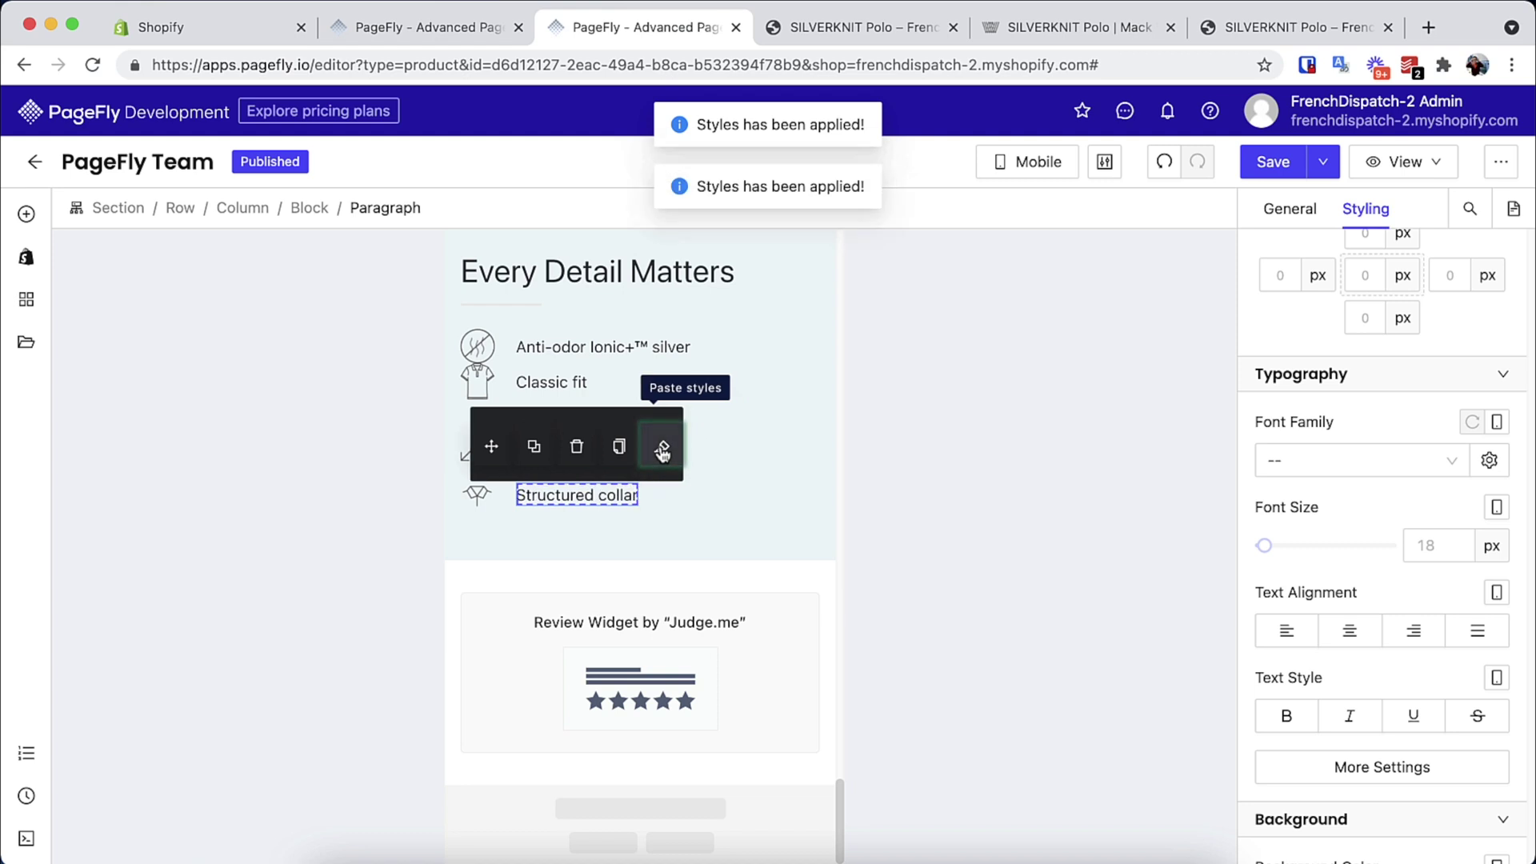
Set the mobile bottom margin of the "Anti-odor Ionic+™ silver" block to 4 px and select the "Classic fit" block
left_click(578, 330)
scroll(1423, 396, "up", 2)
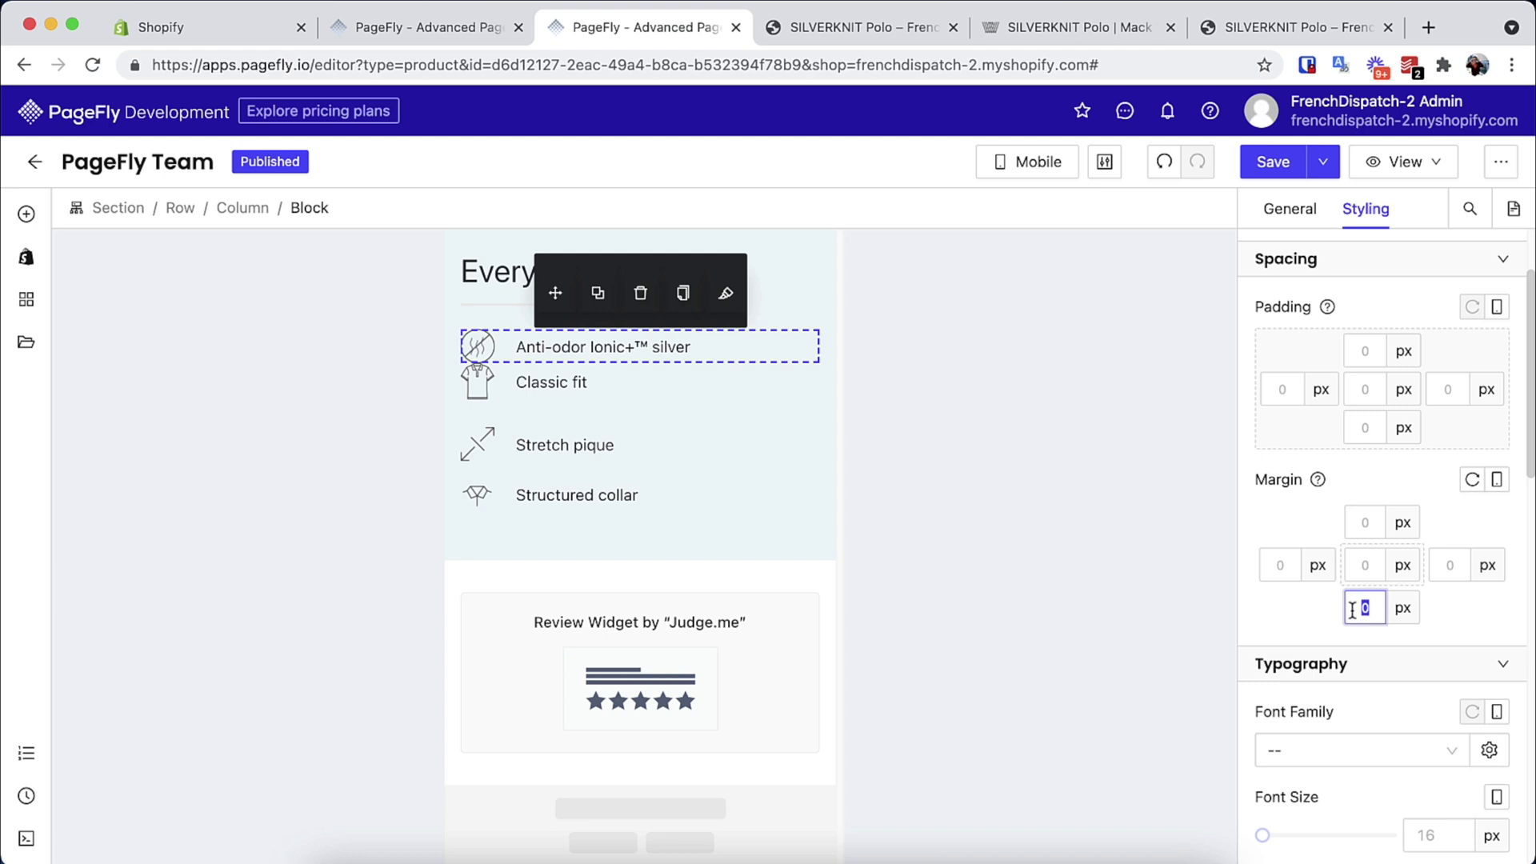
type("4")
left_click(646, 392)
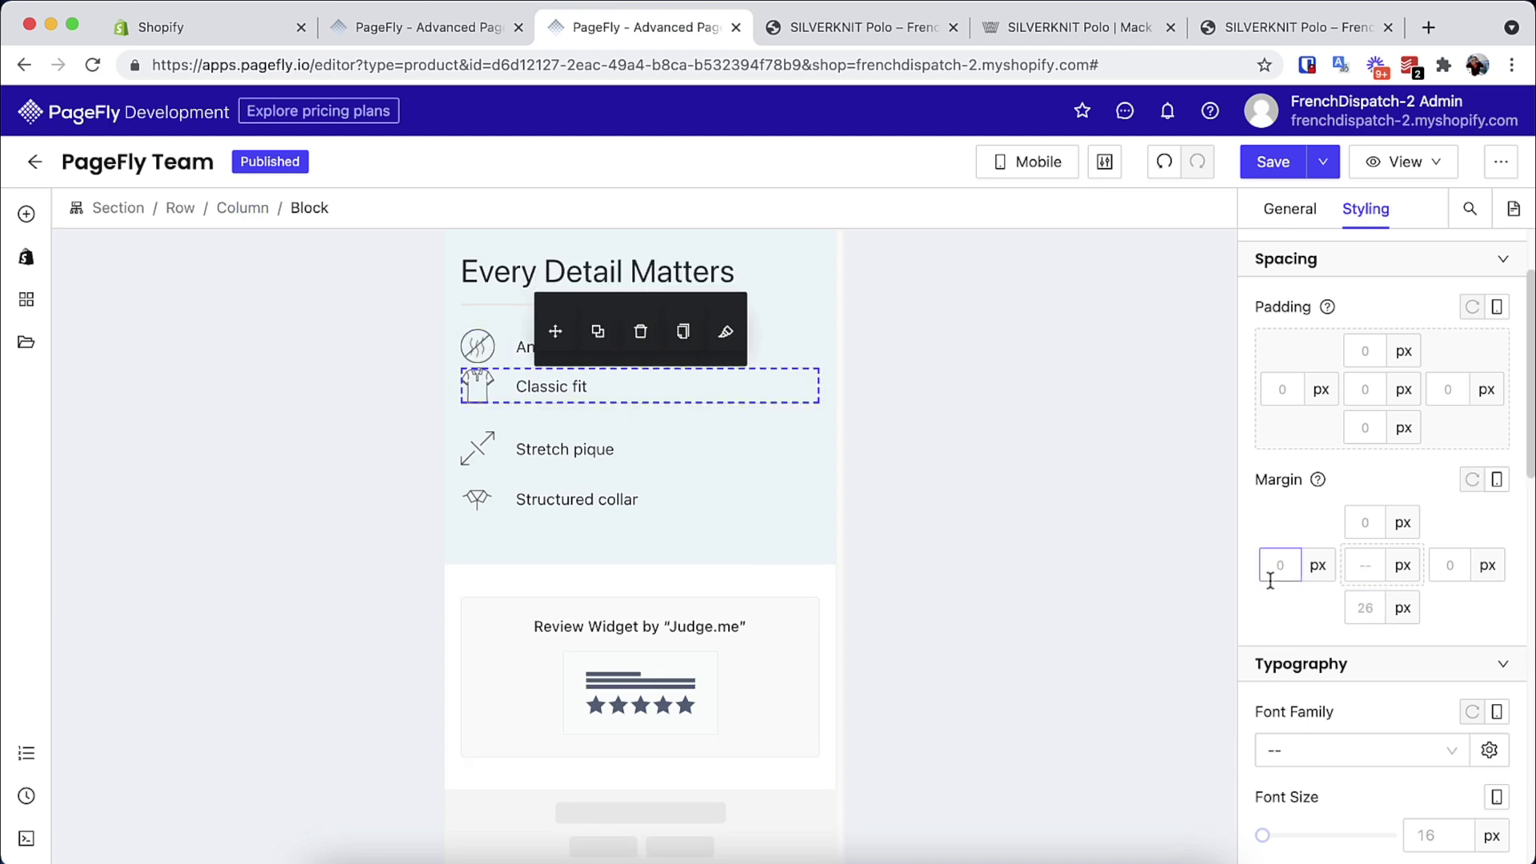
Set the mobile bottom margin of the "Classic fit", "Stretch pique" and "Structured collar" blocks to 4 px each
left_click(1370, 611)
type("4")
left_click(725, 475)
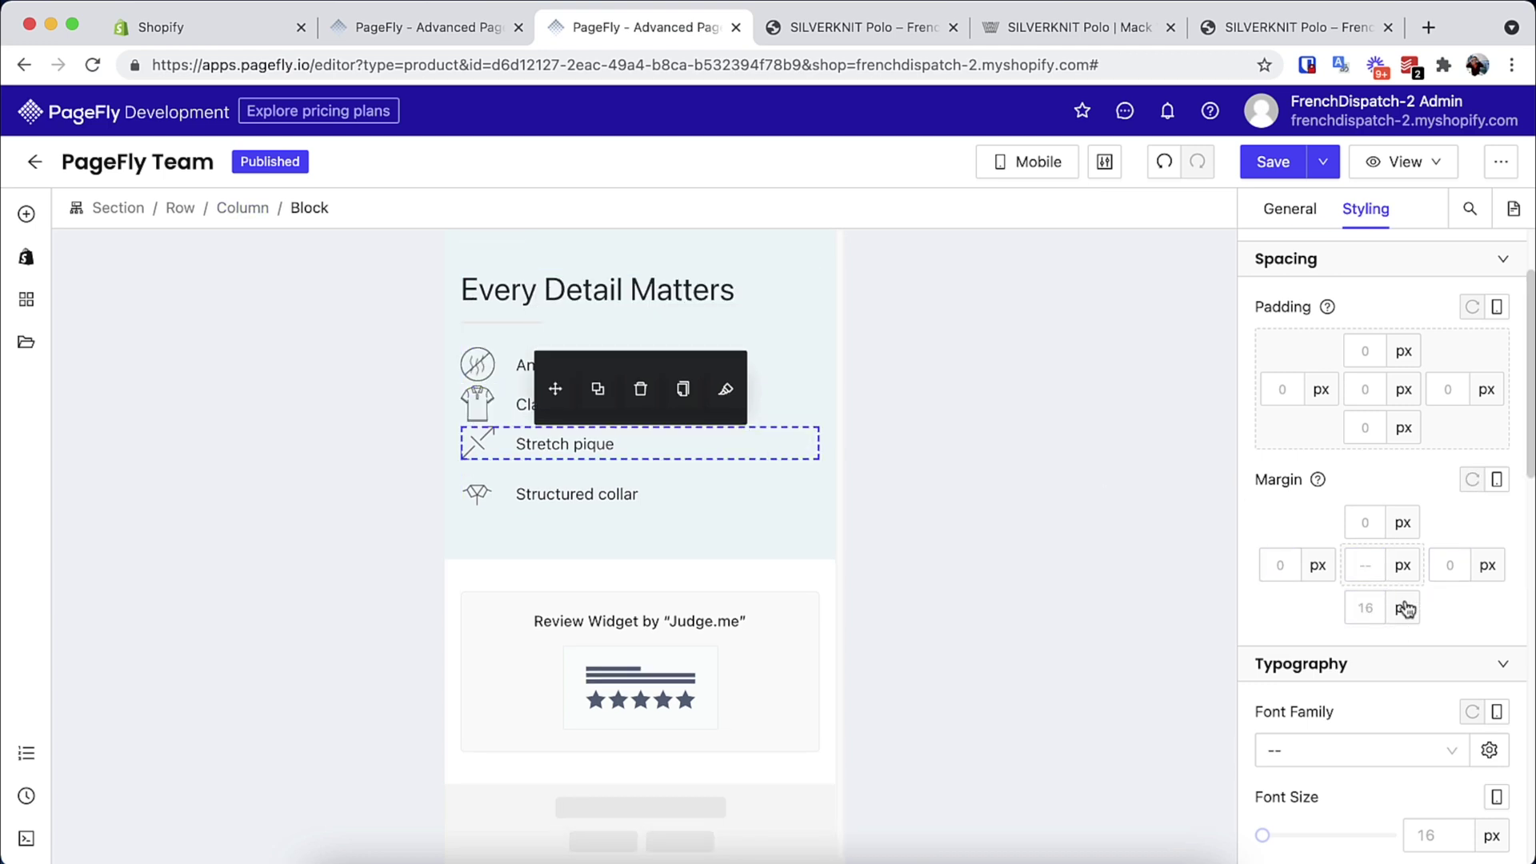
left_click(1365, 609)
type("4")
left_click(744, 511)
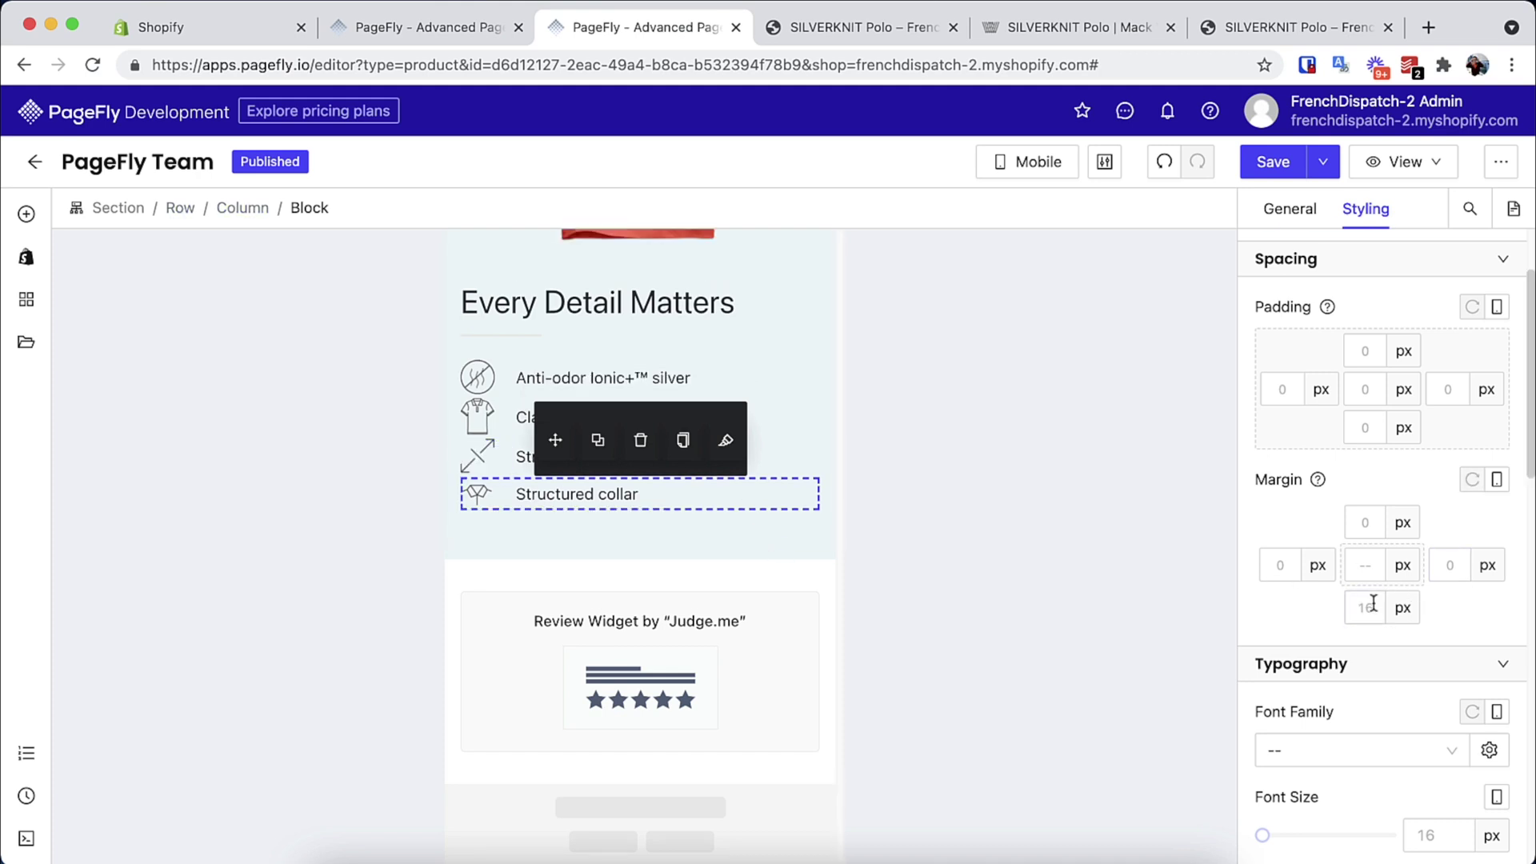
left_click(1365, 608)
type("4")
left_click(665, 390)
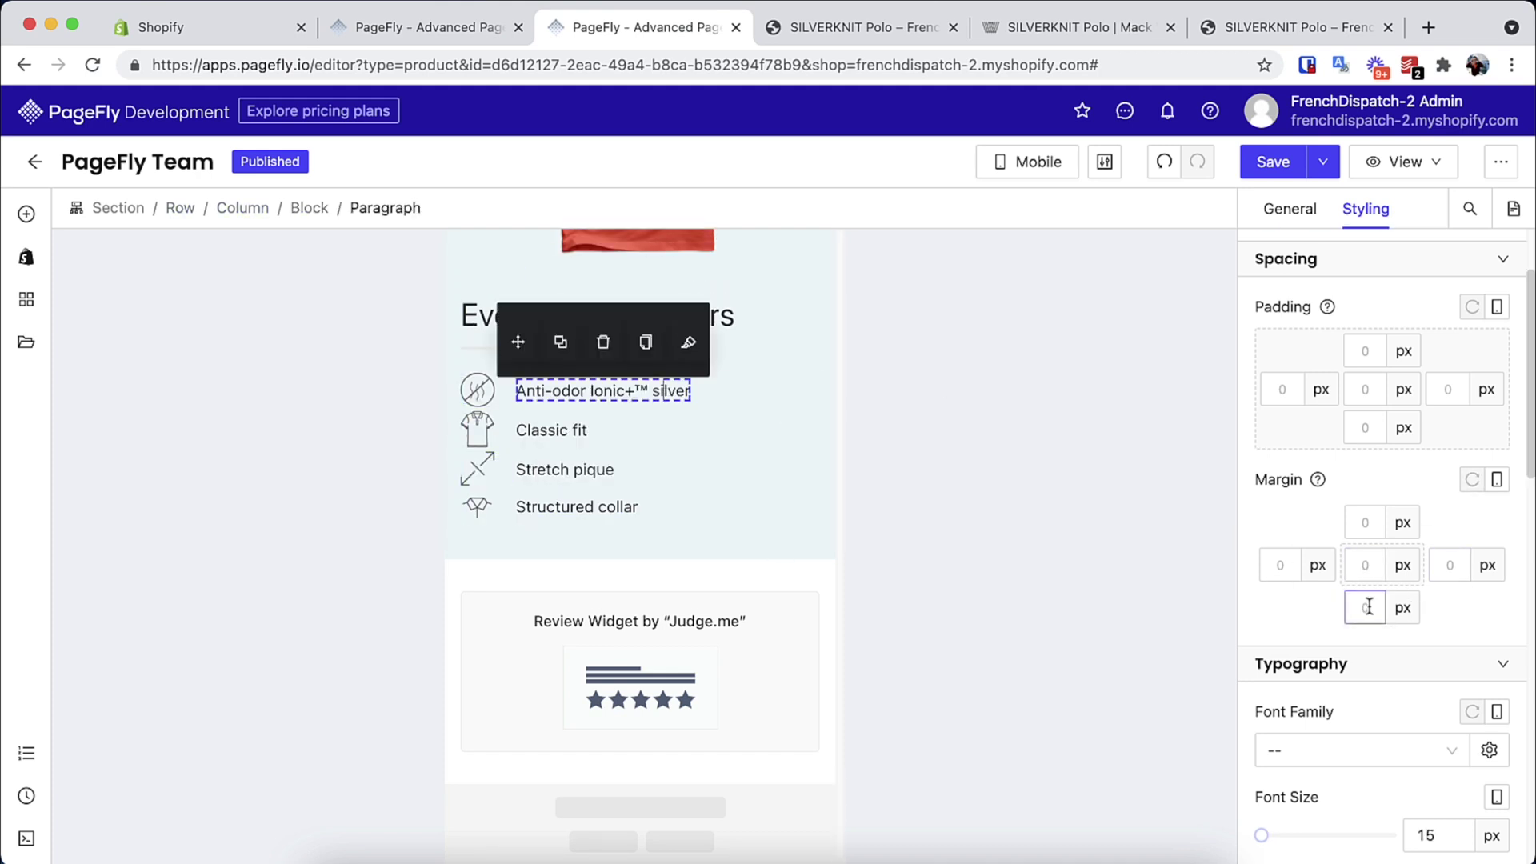
left_click(1314, 207)
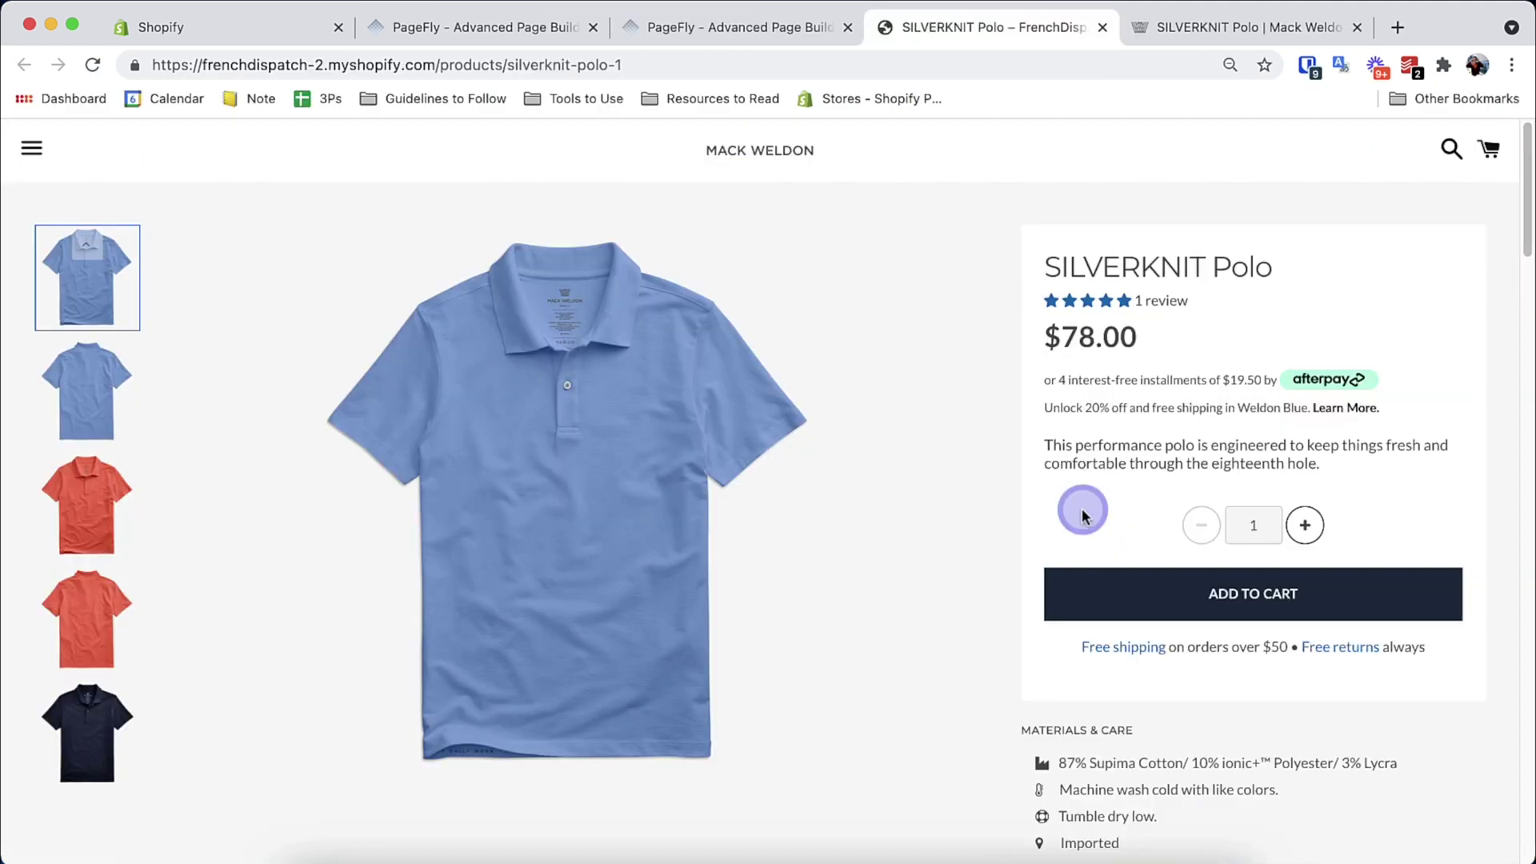
Review the published SILVERKNIT Polo product page in desktop layout, from the product details down to the customer reviews
scroll(1081, 508, "down", 10)
scroll(1083, 515, "down", 15)
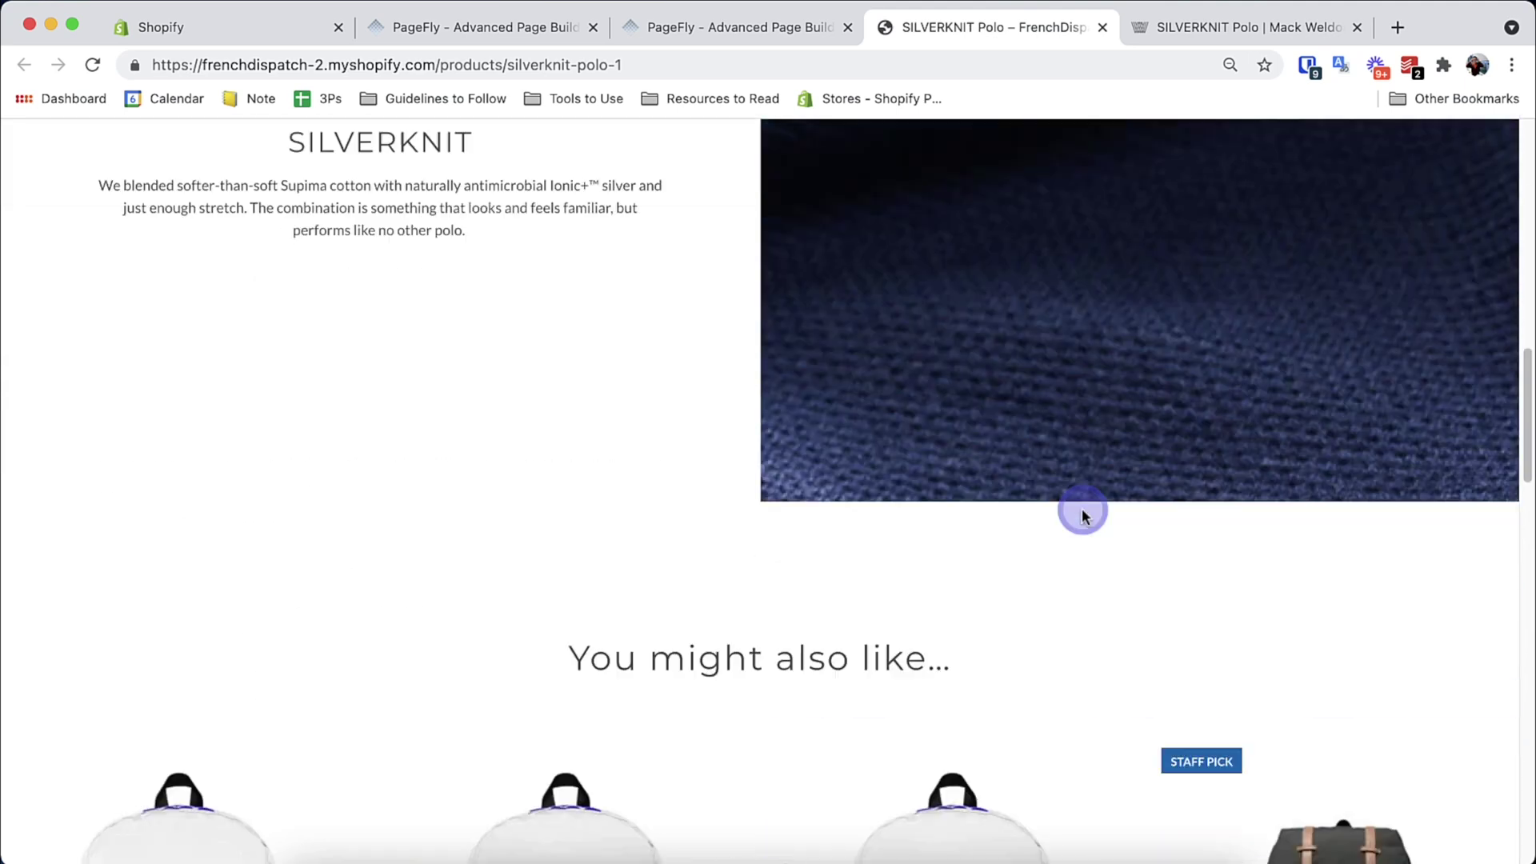
scroll(1082, 507, "down", 14)
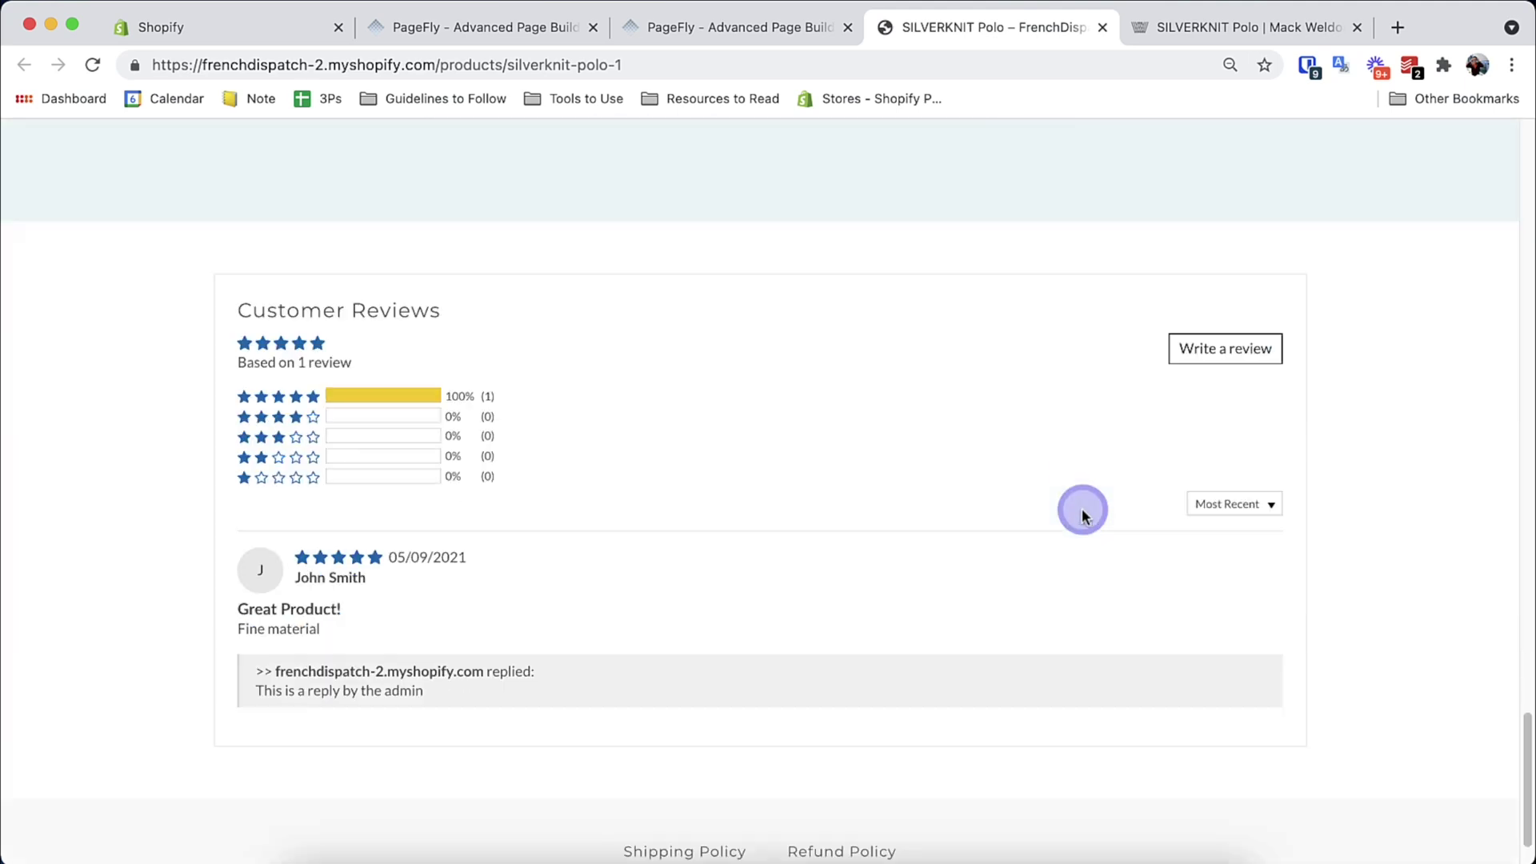
Inspect the published page with the browser's developer tools and check its mobile layout as a Pixel 2 XL, starting from the product images
right_click(1372, 454)
left_click(1275, 822)
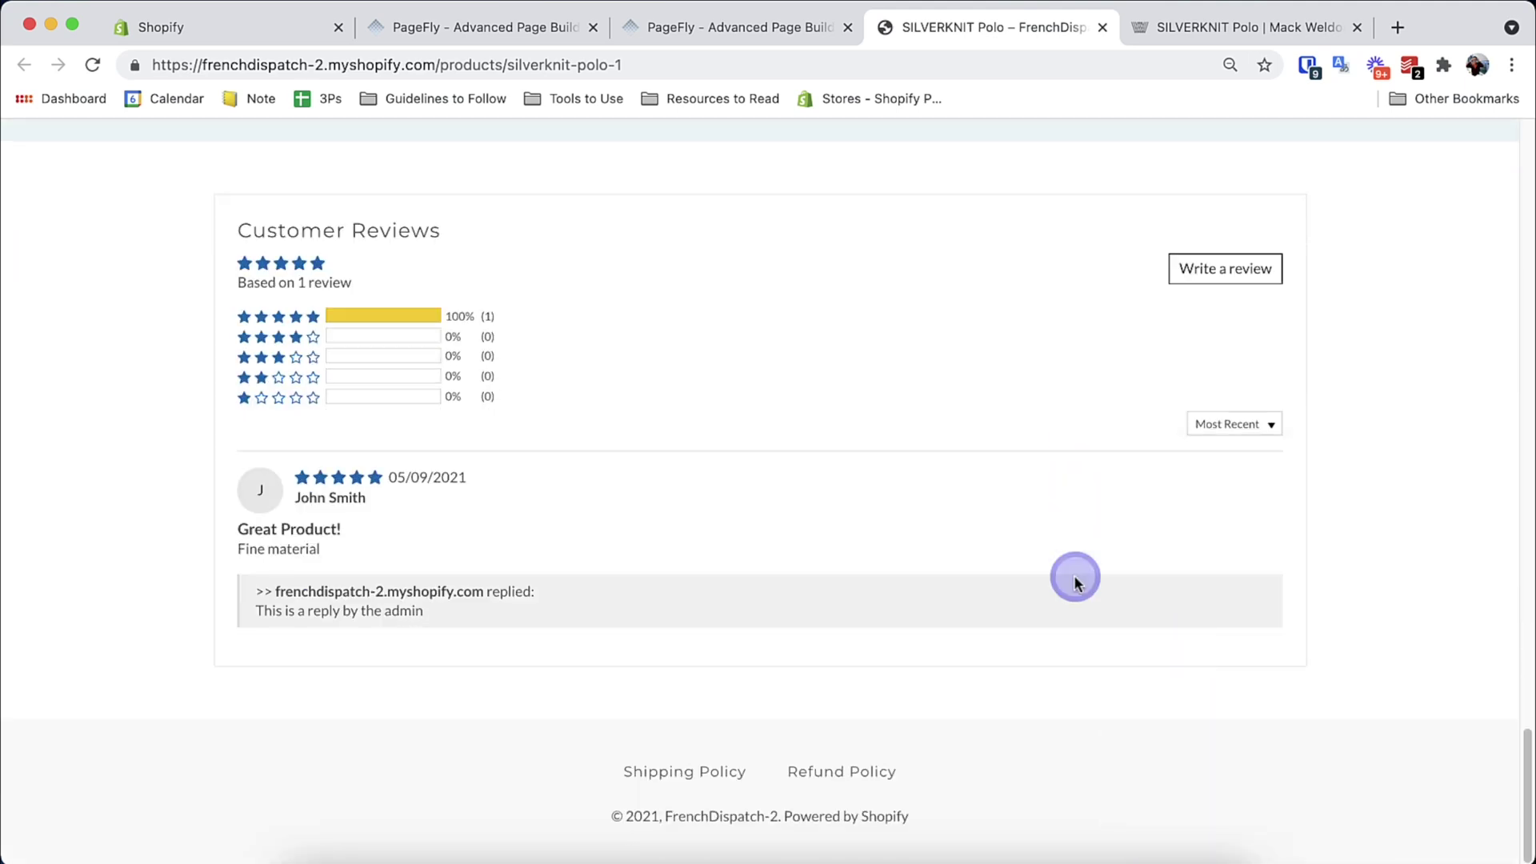
scroll(614, 496, "down", 7)
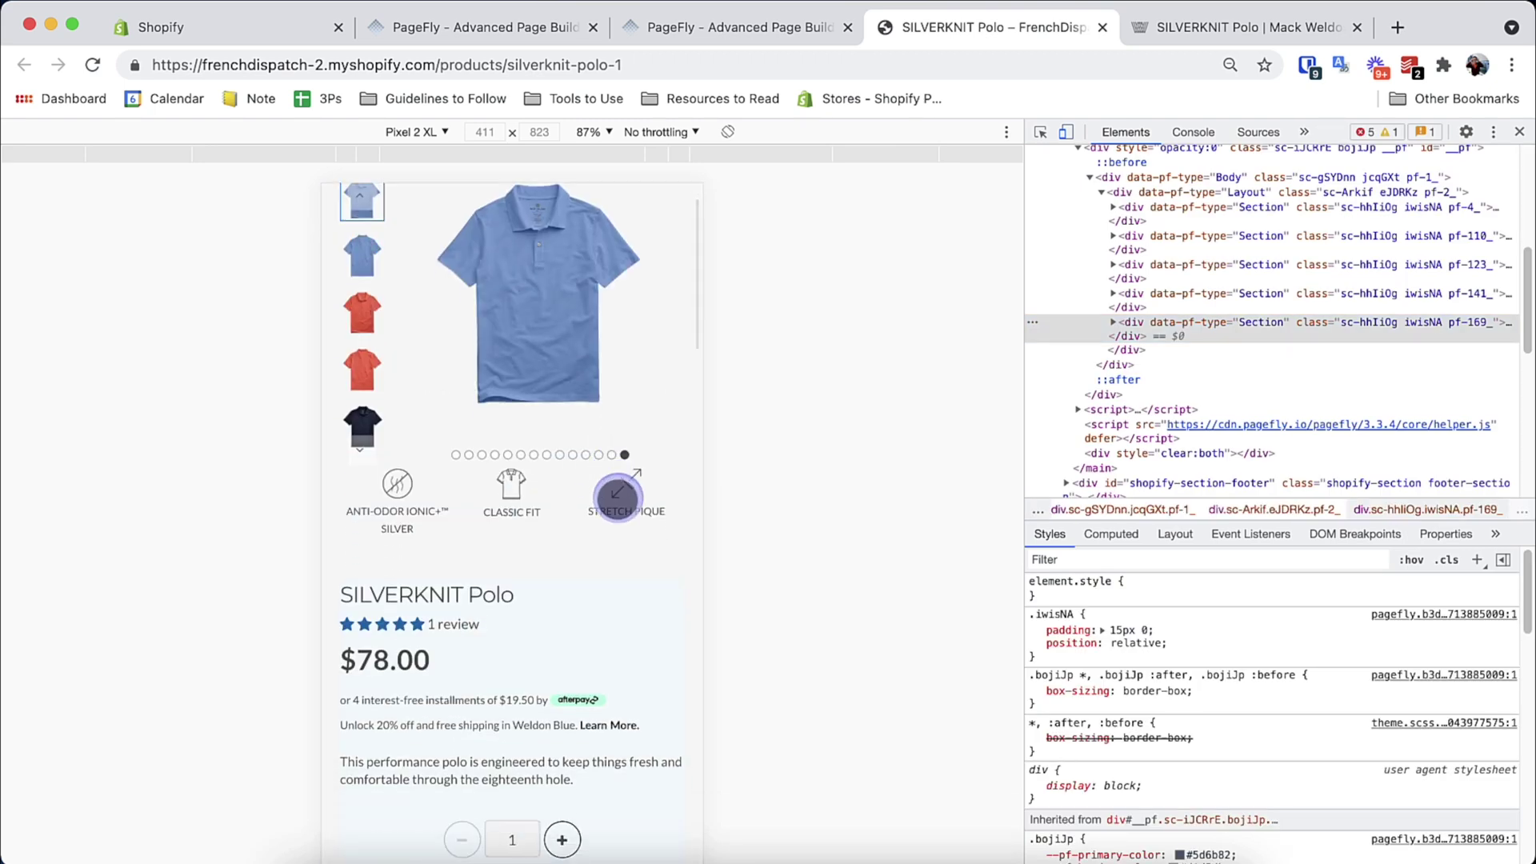
scroll(620, 505, "down", 5)
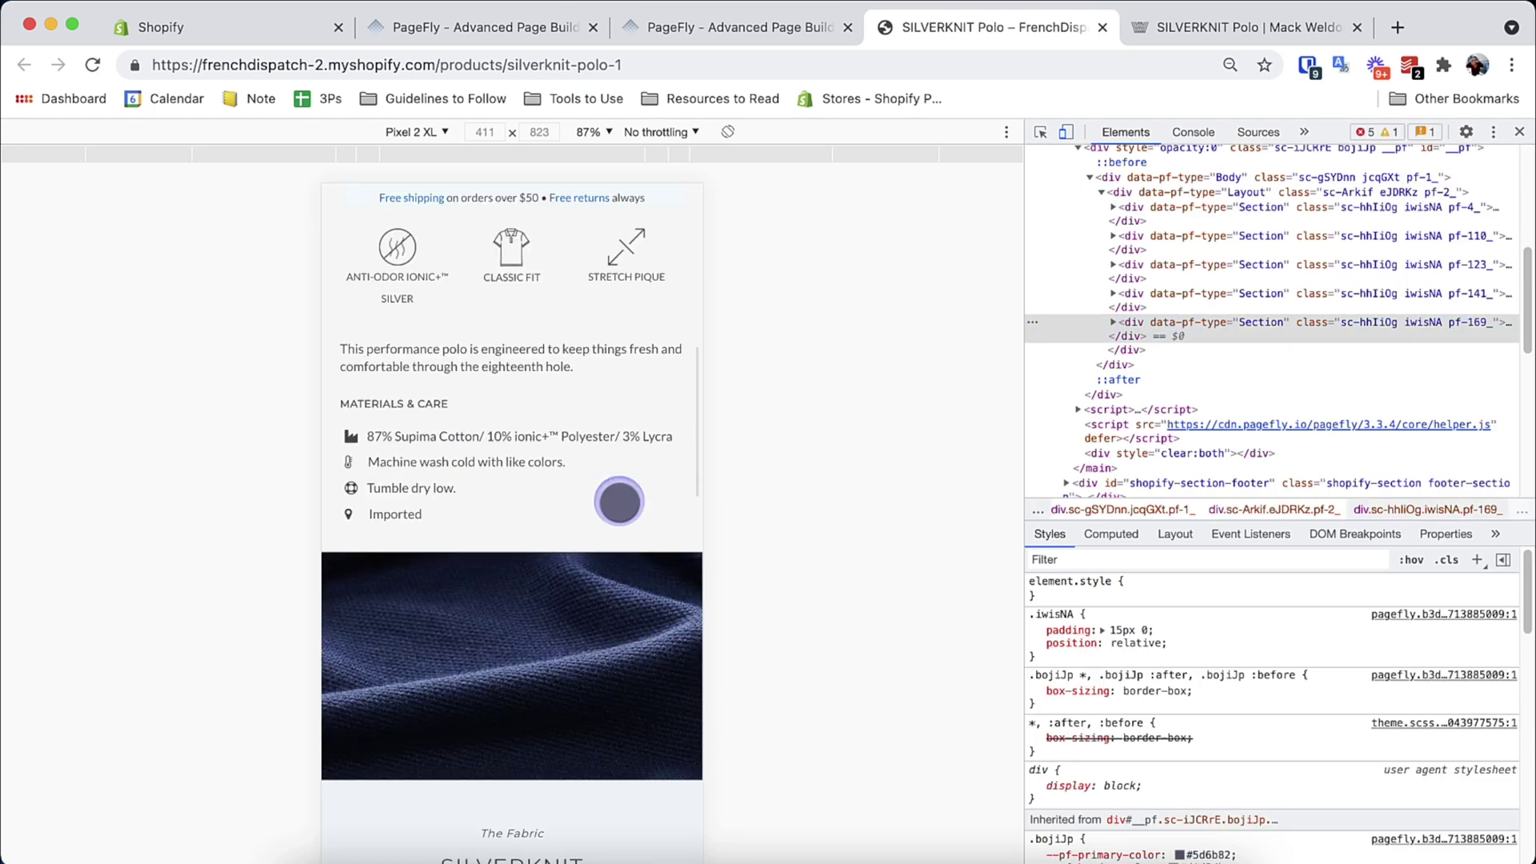